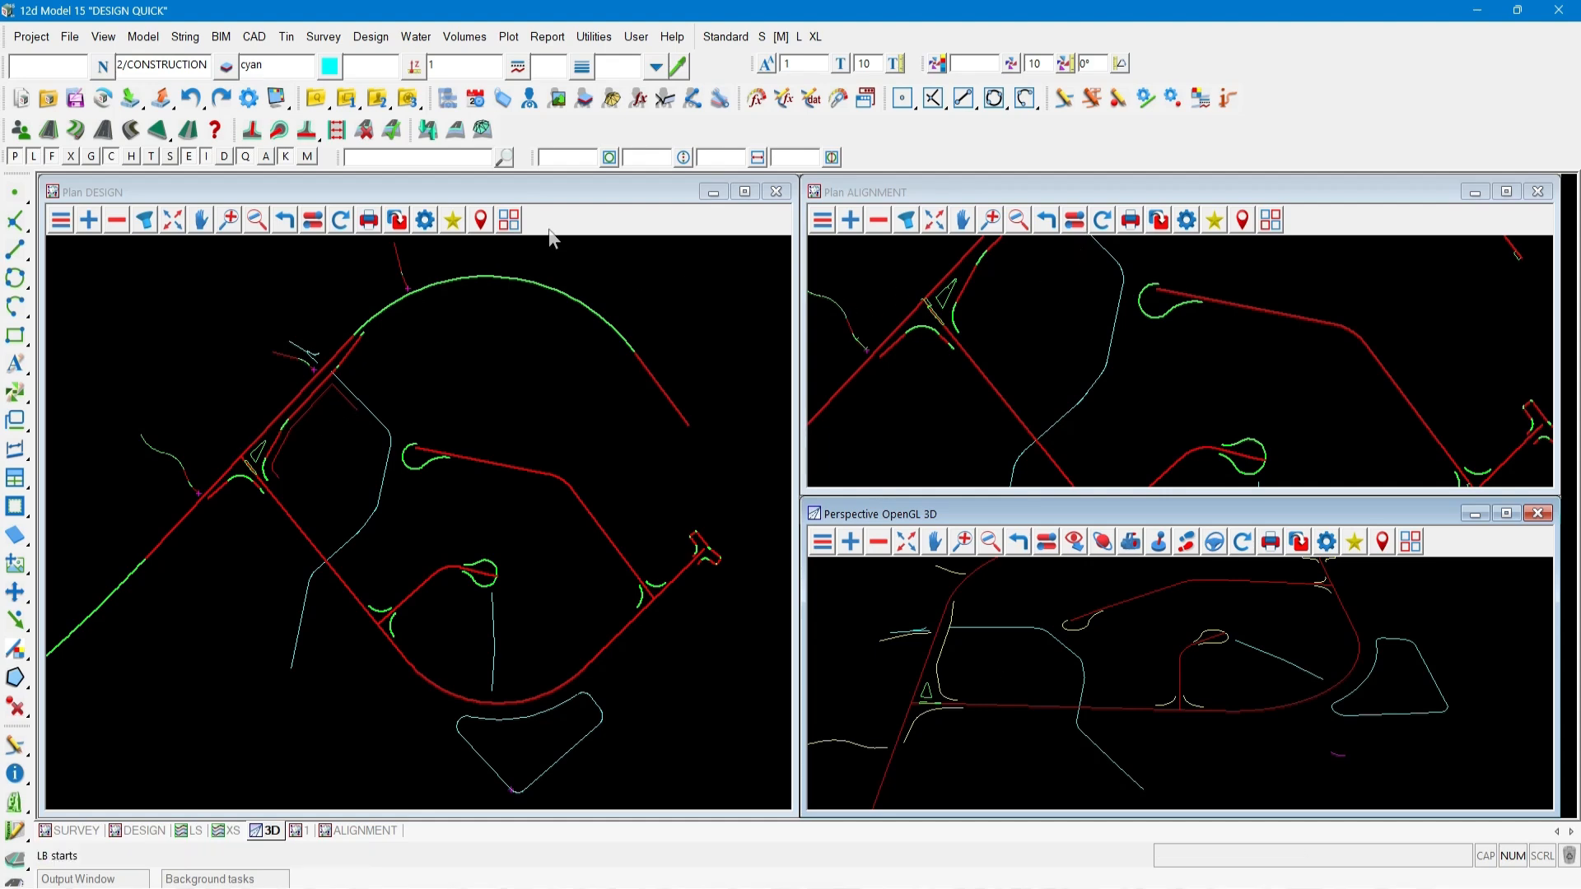
Open the Design Quick Start menu and detach it as a floating menu and toolbar beside the design view.
click(371, 38)
mouse_move(384, 105)
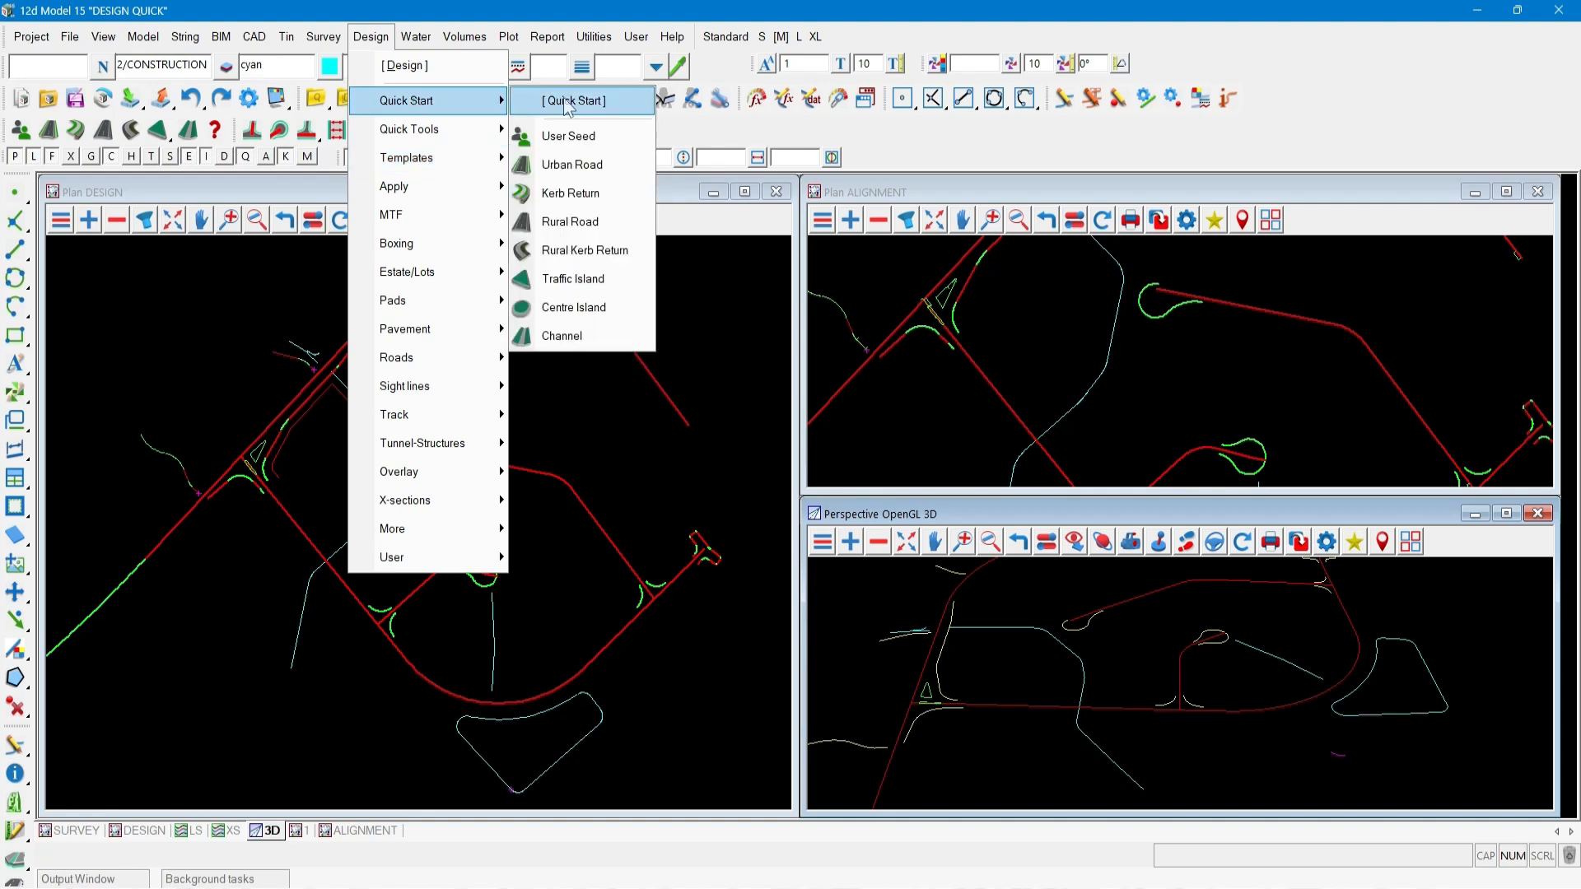
click(566, 100)
drag(601, 110, 661, 226)
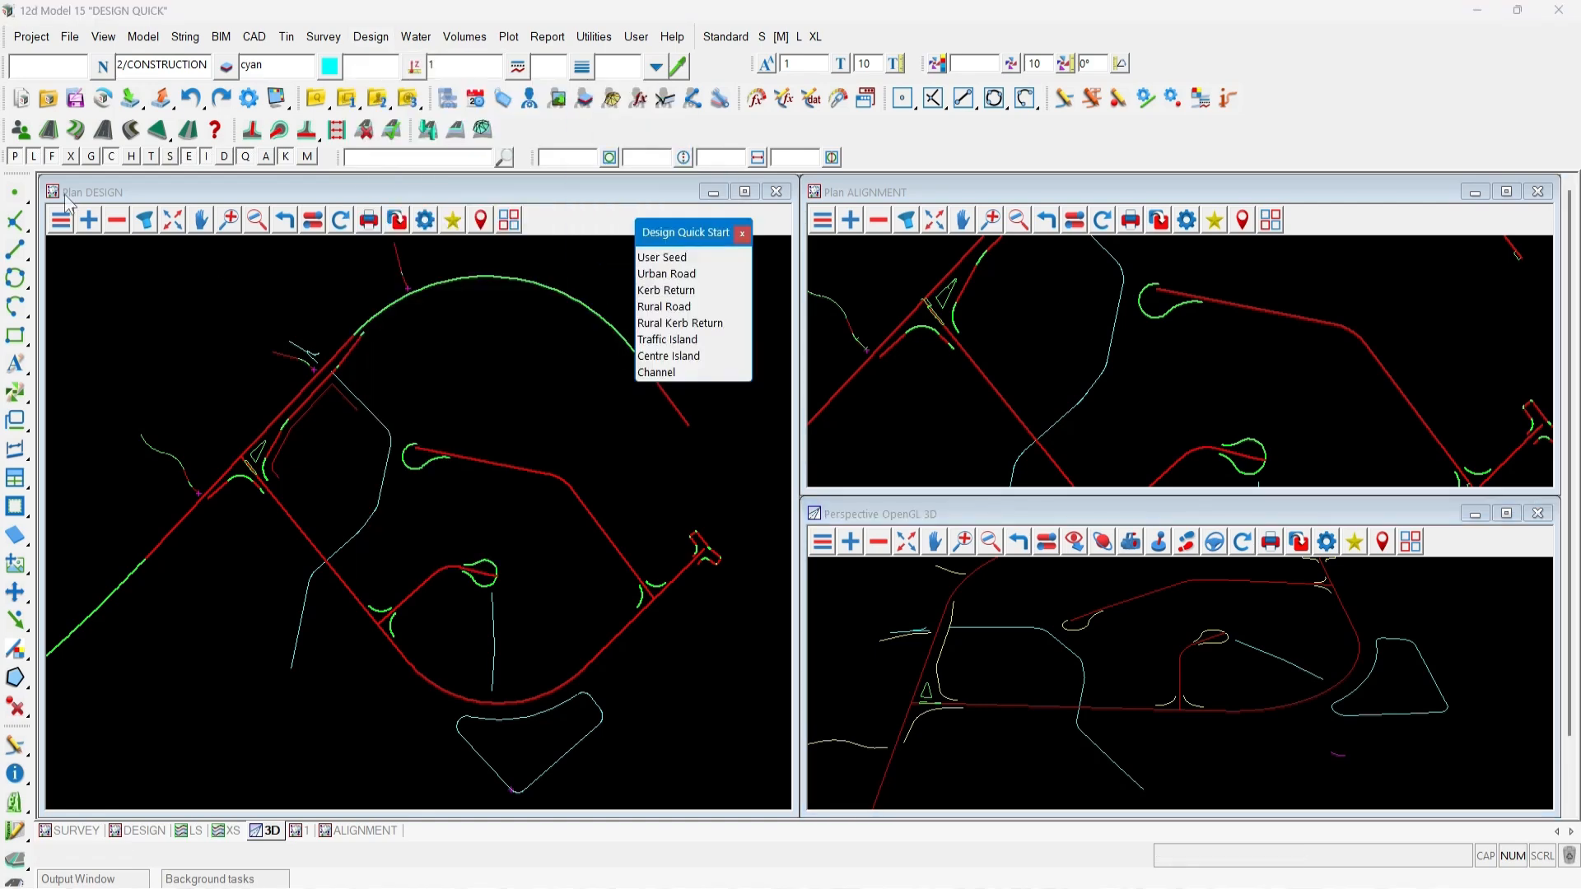
drag(6, 130, 677, 397)
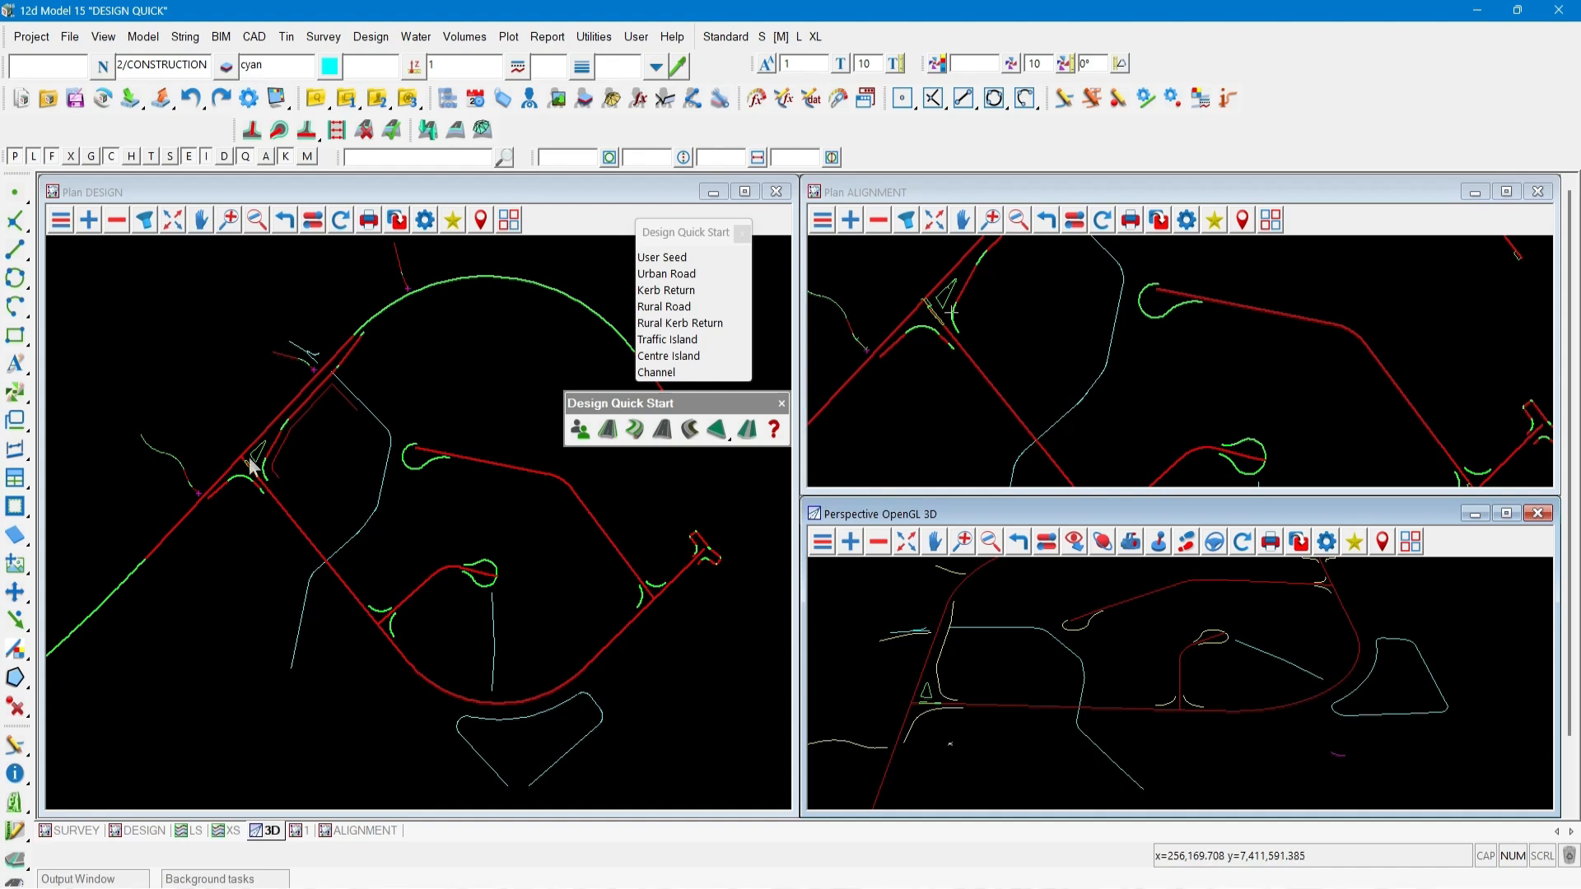
Read pavement management attributes from the file 12d PM New Example.12dpmn and close the dialog.
scroll(244, 465, up, 2)
scroll(263, 468, up, 4)
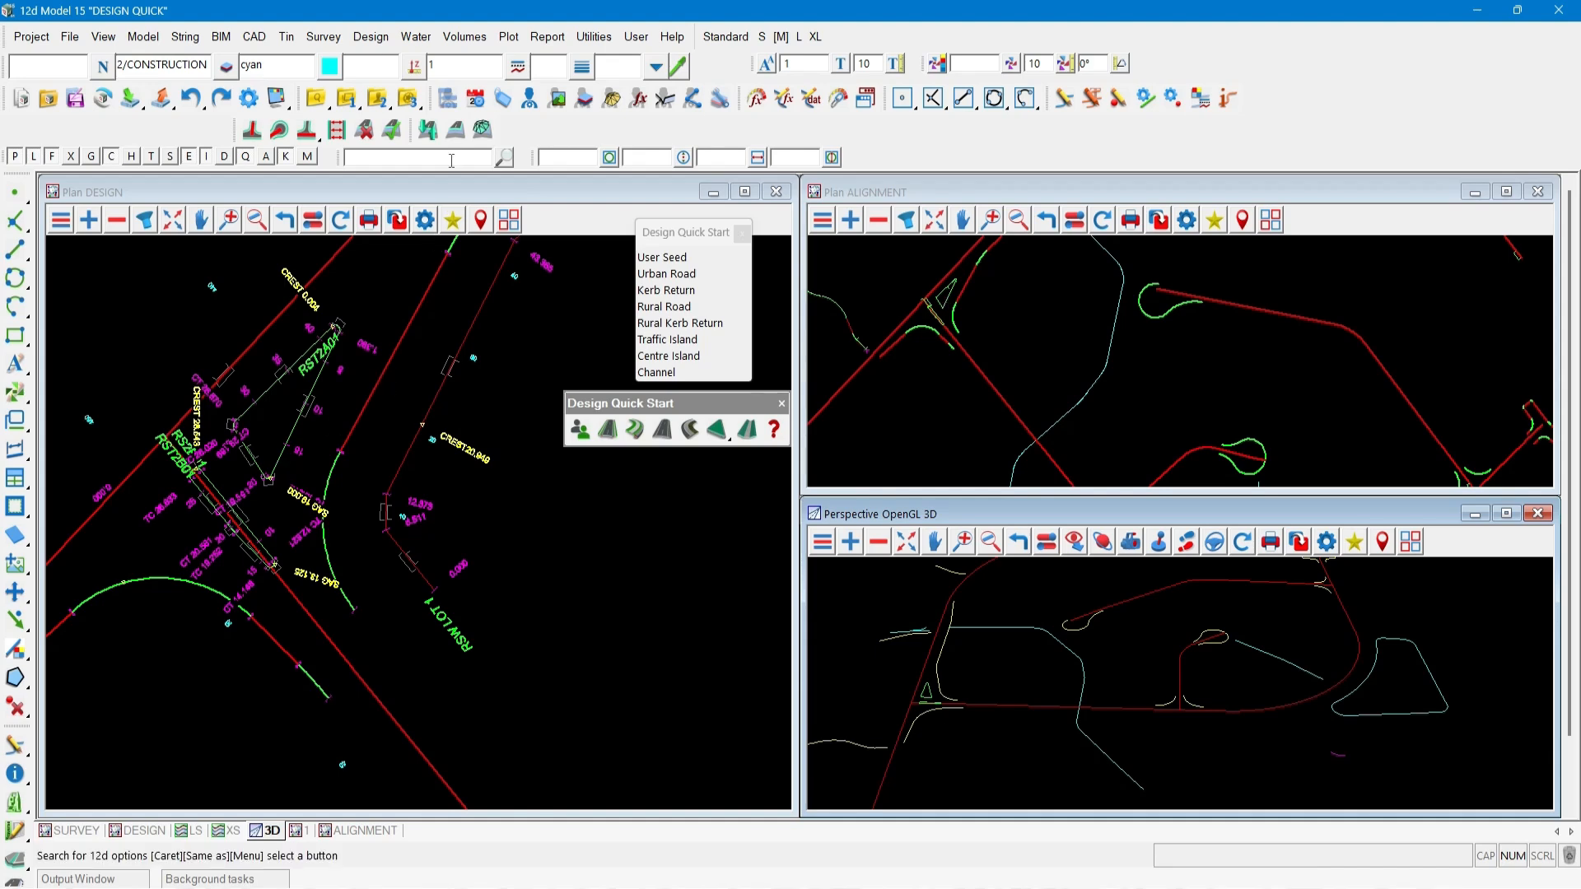
click(457, 132)
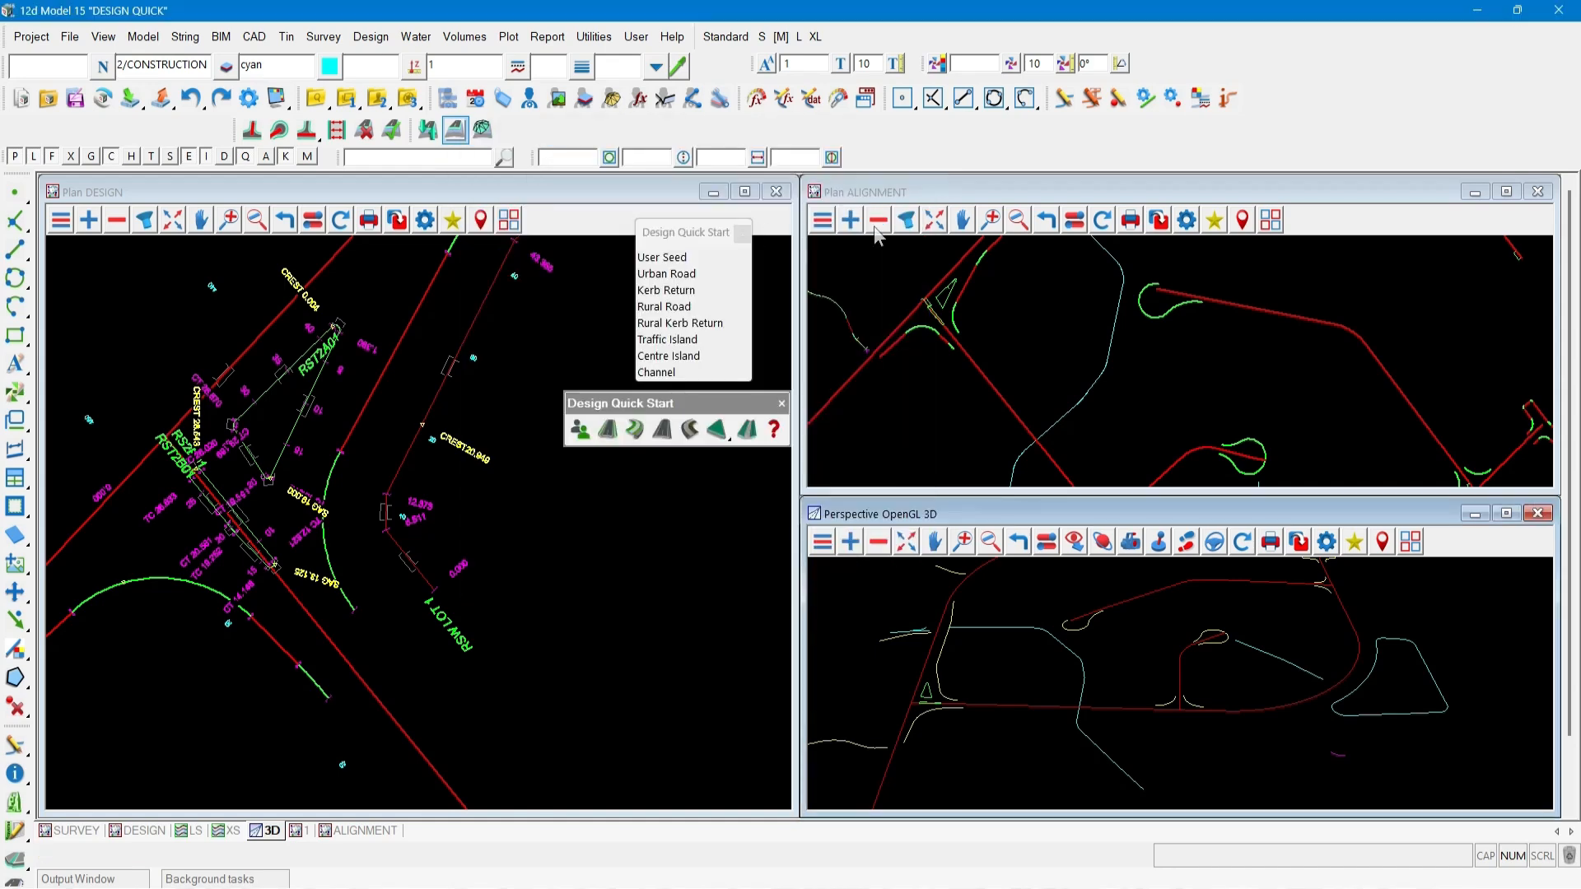
click(1248, 154)
click(428, 129)
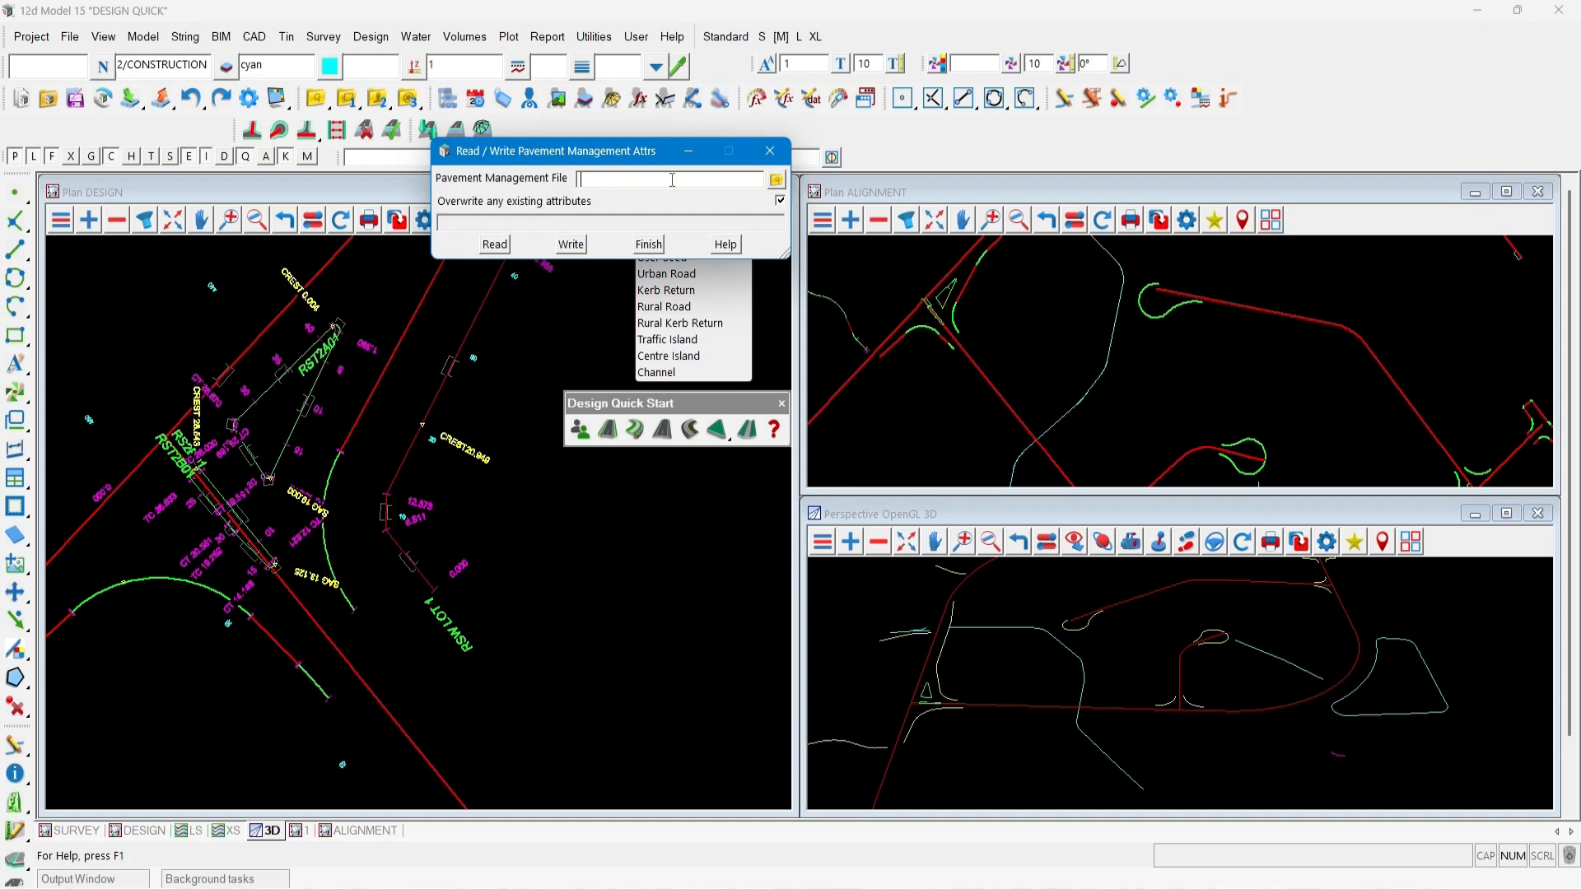
click(776, 180)
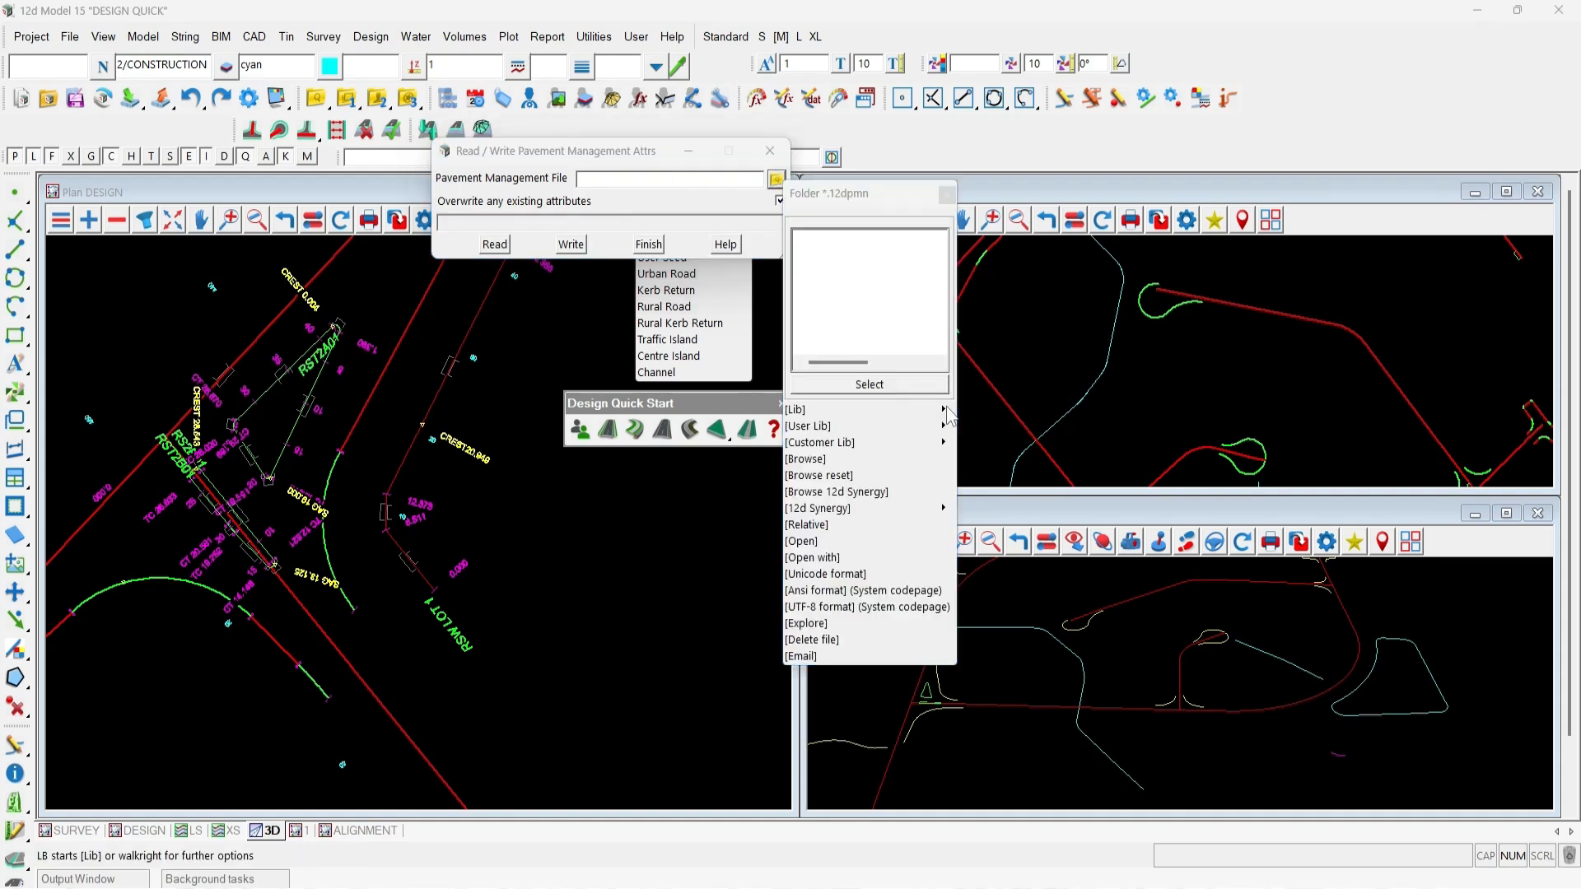
mouse_move(949, 411)
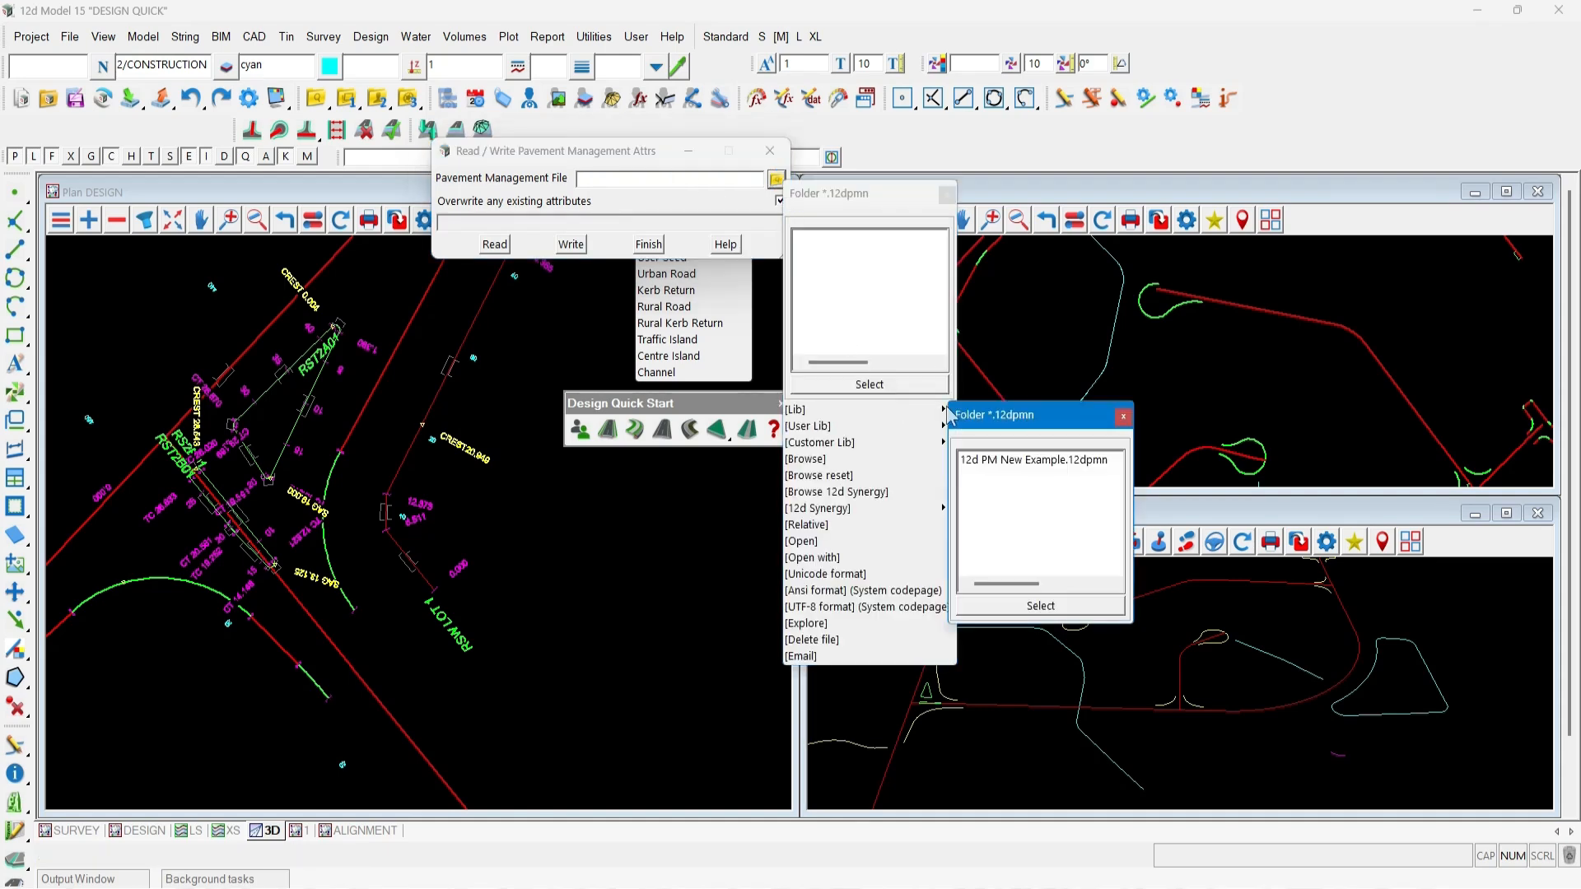
double_click(1011, 461)
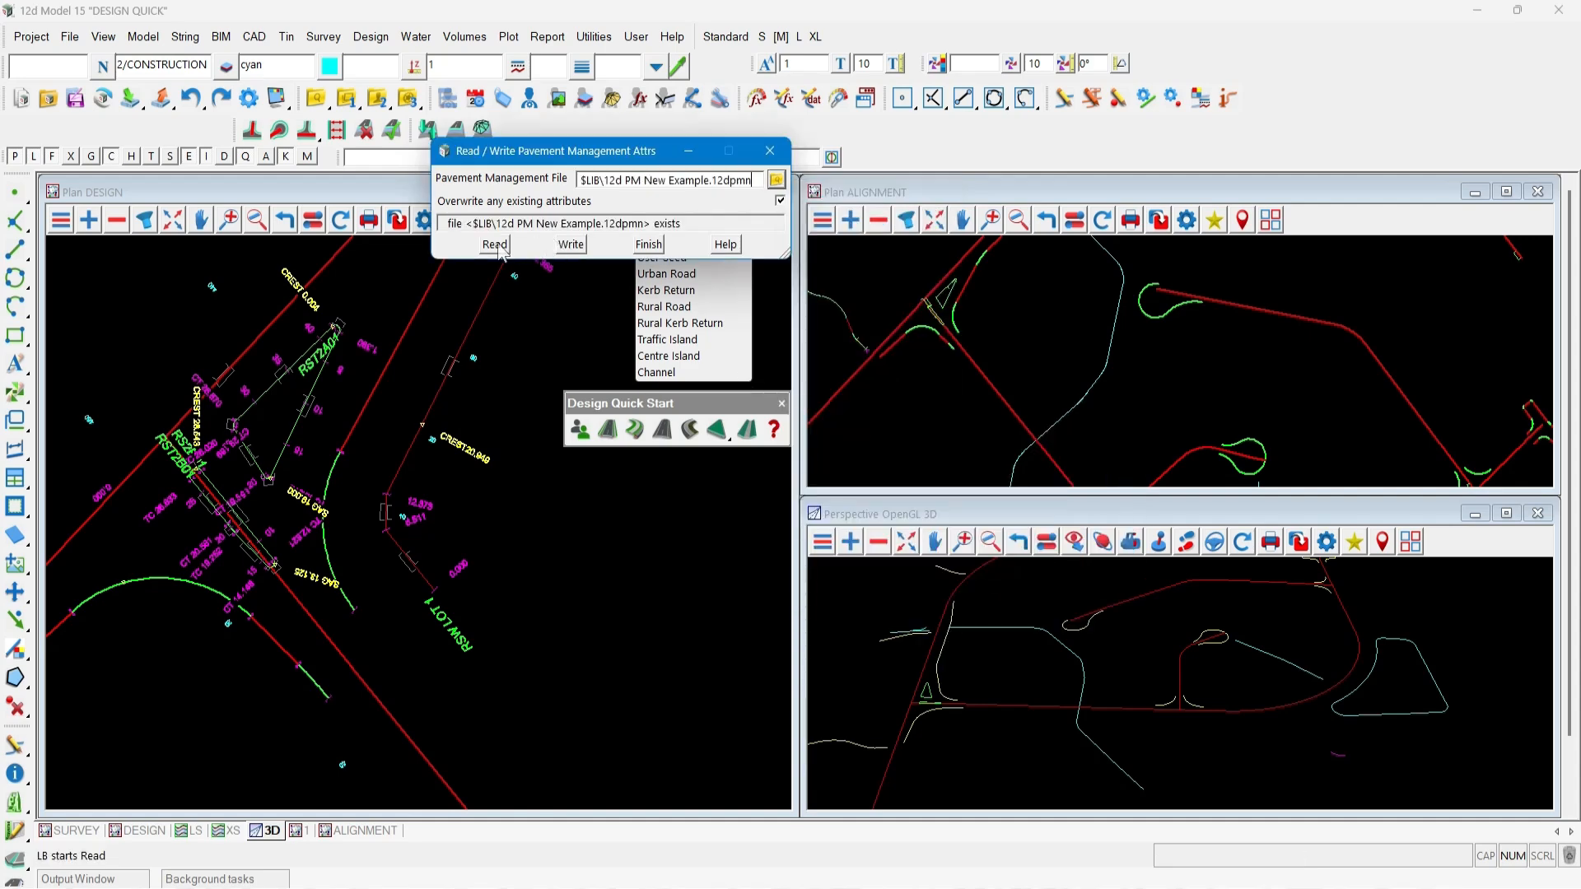
click(496, 245)
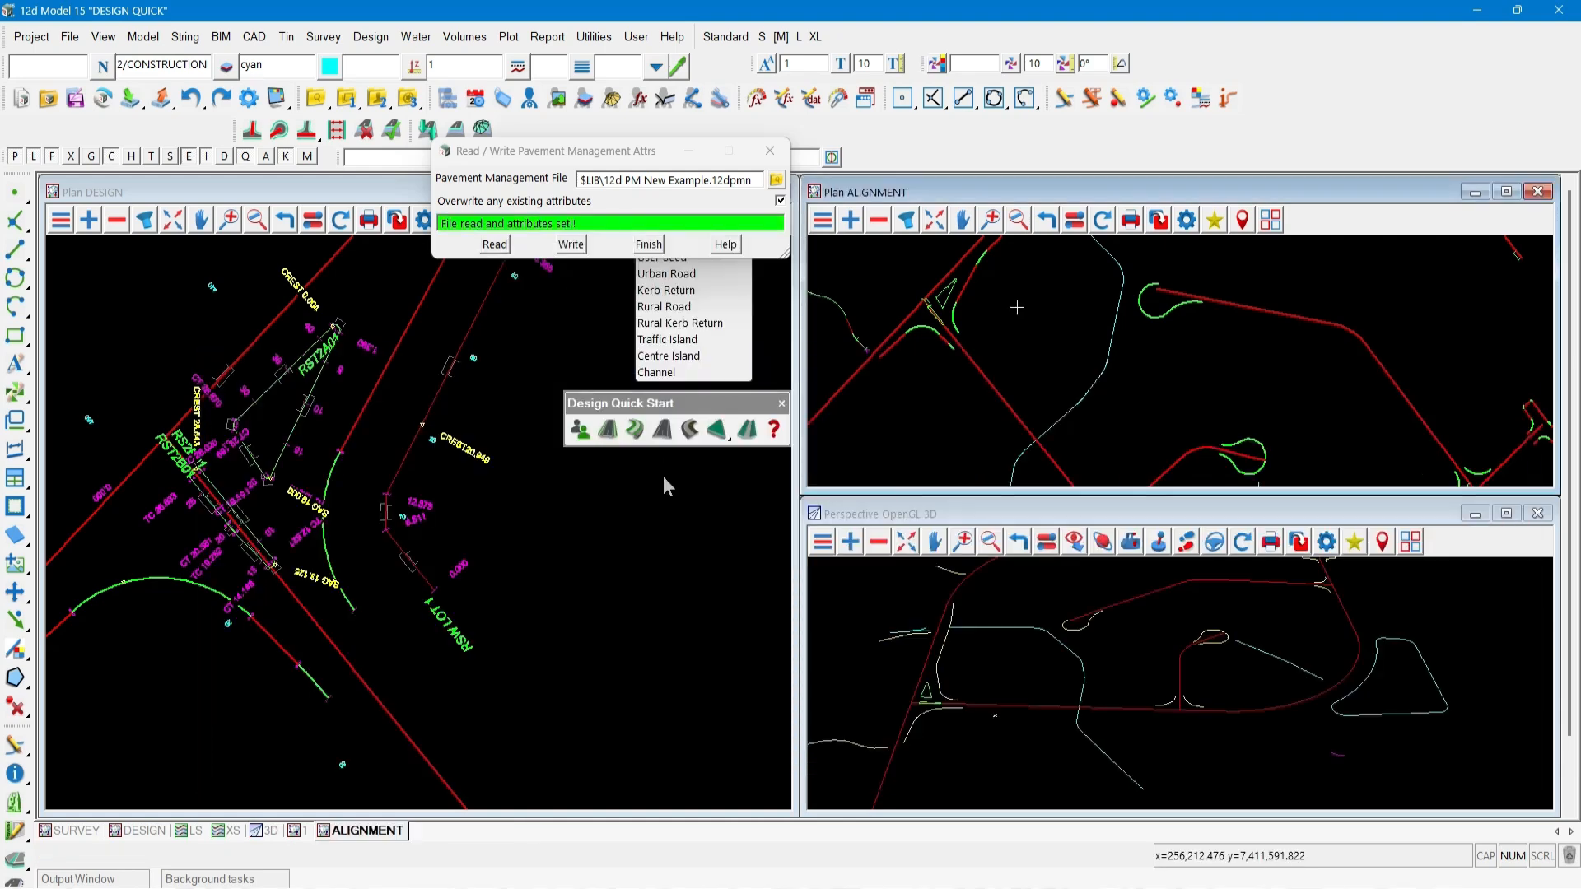
click(649, 245)
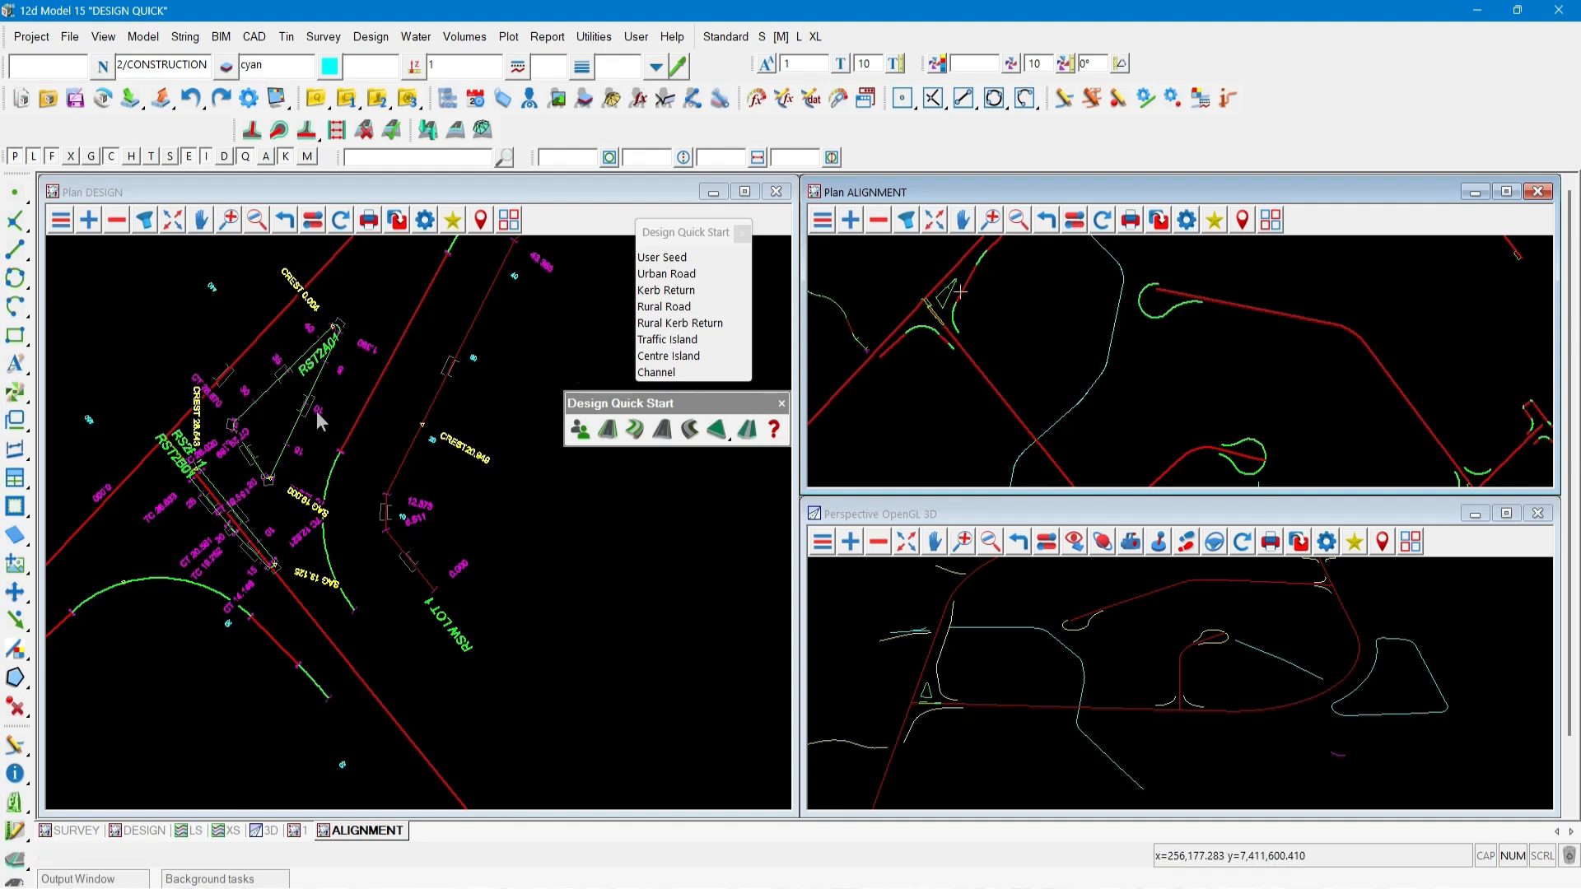
Drop the island seed onto the narrow island string beside the main road.
scroll(295, 421, up, 1)
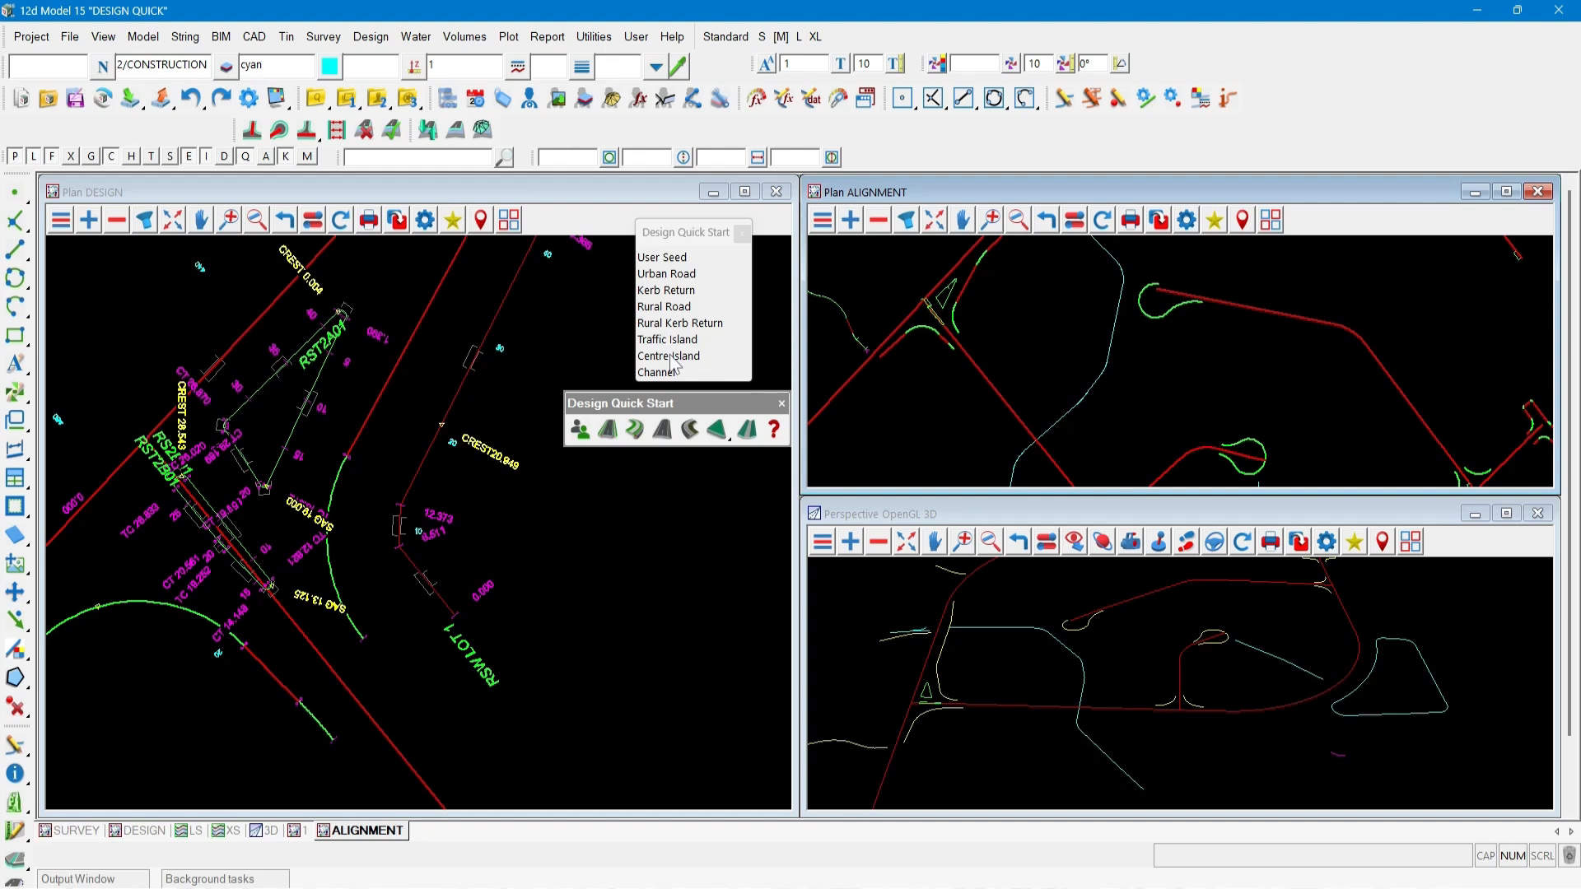
click(671, 356)
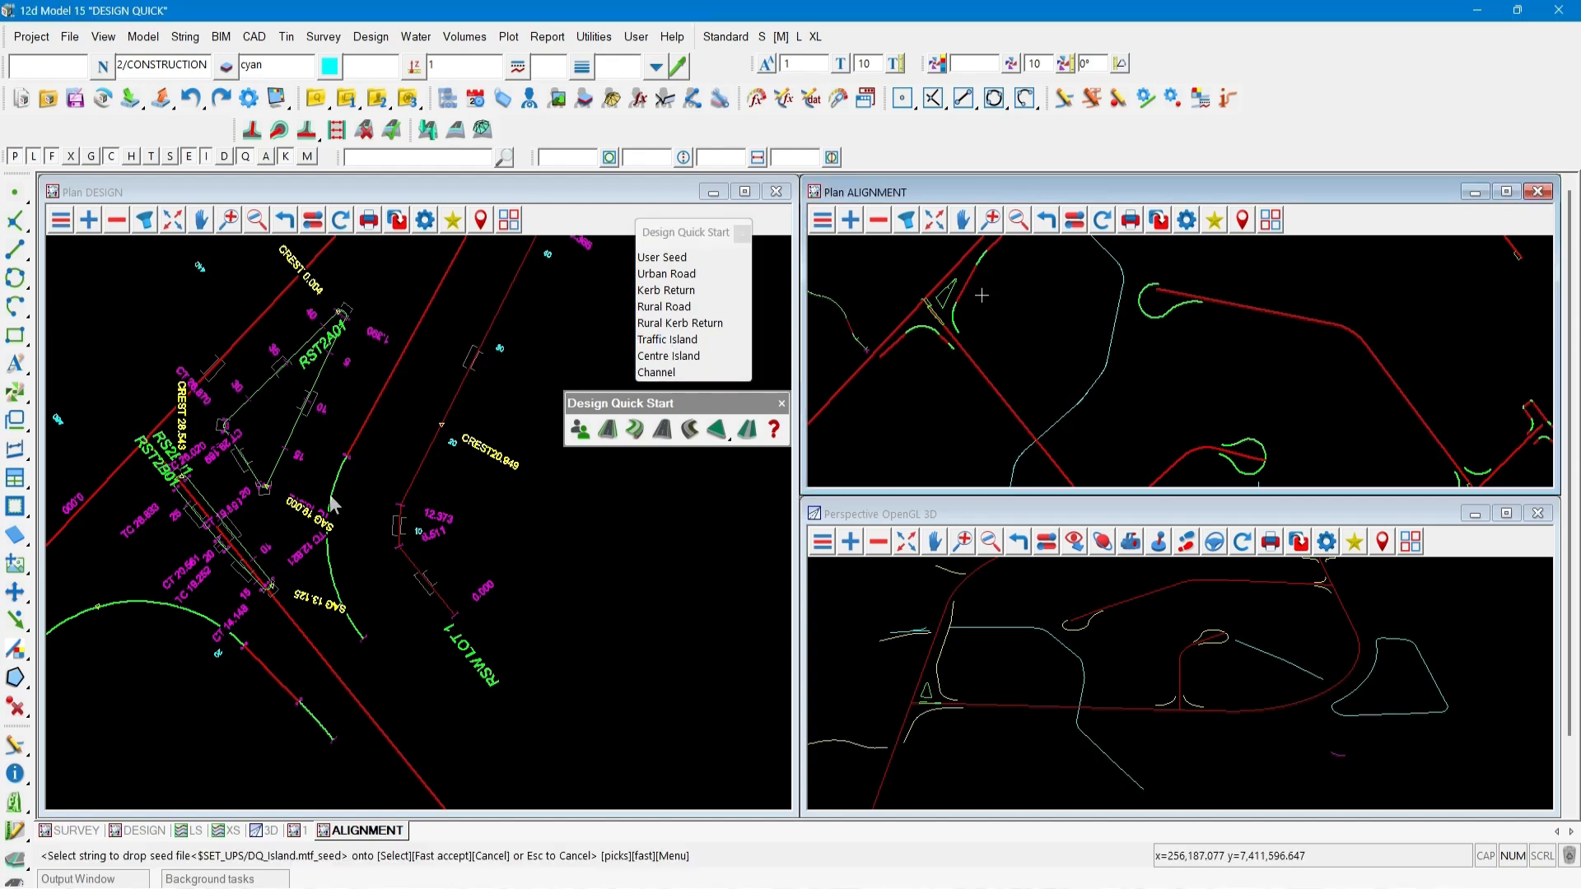
middle_click(214, 493)
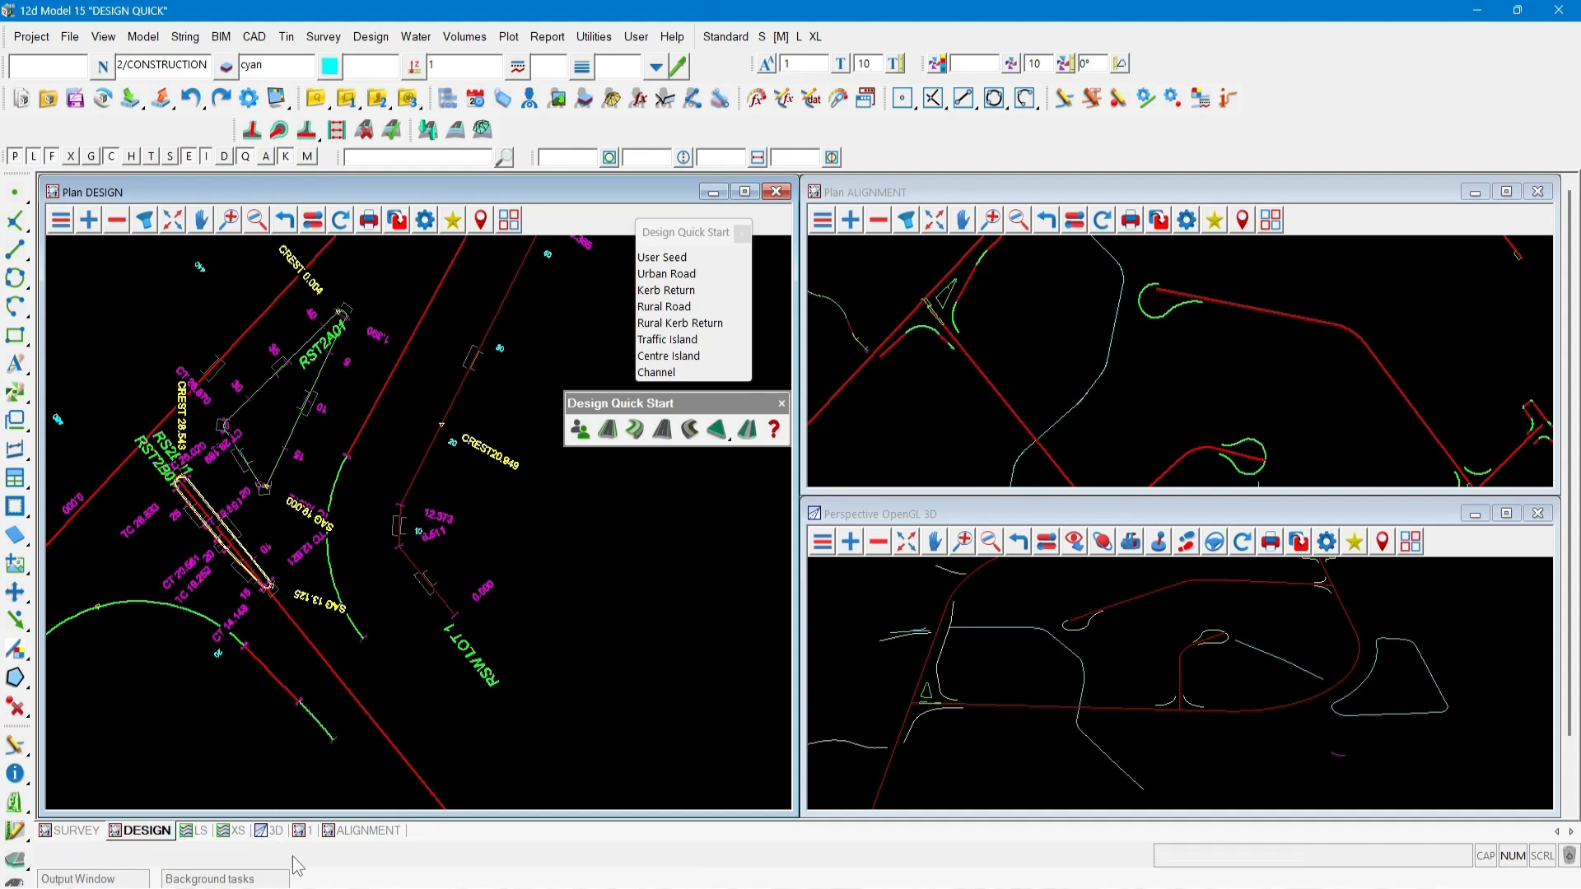
click(294, 773)
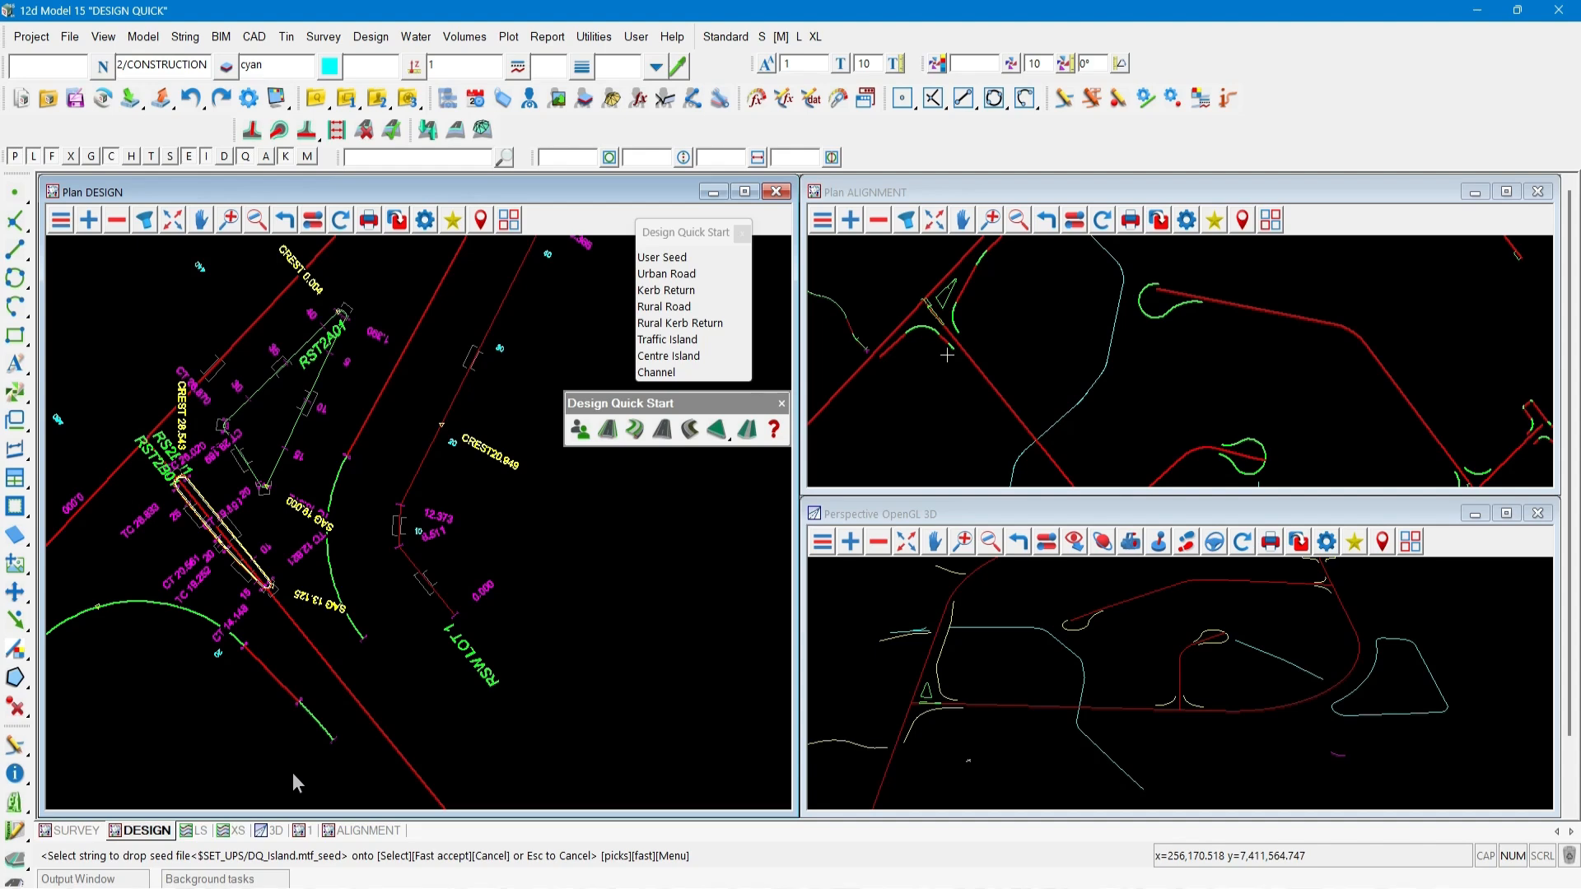
key(Escape)
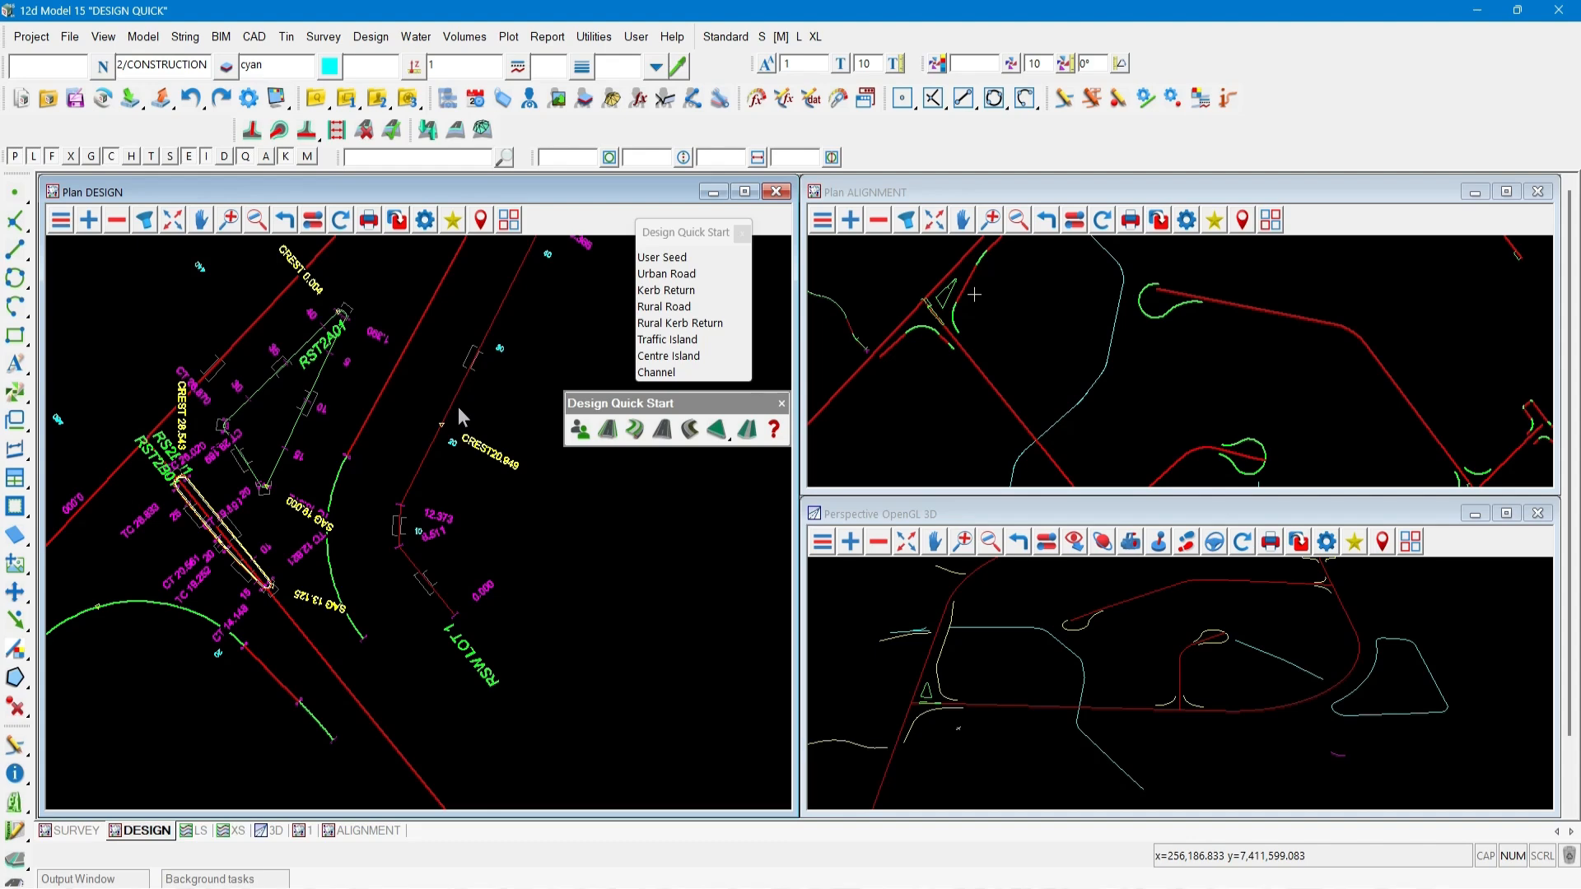
Drop the Centre Island seed onto the triangular island string at the intersection.
click(671, 356)
click(287, 437)
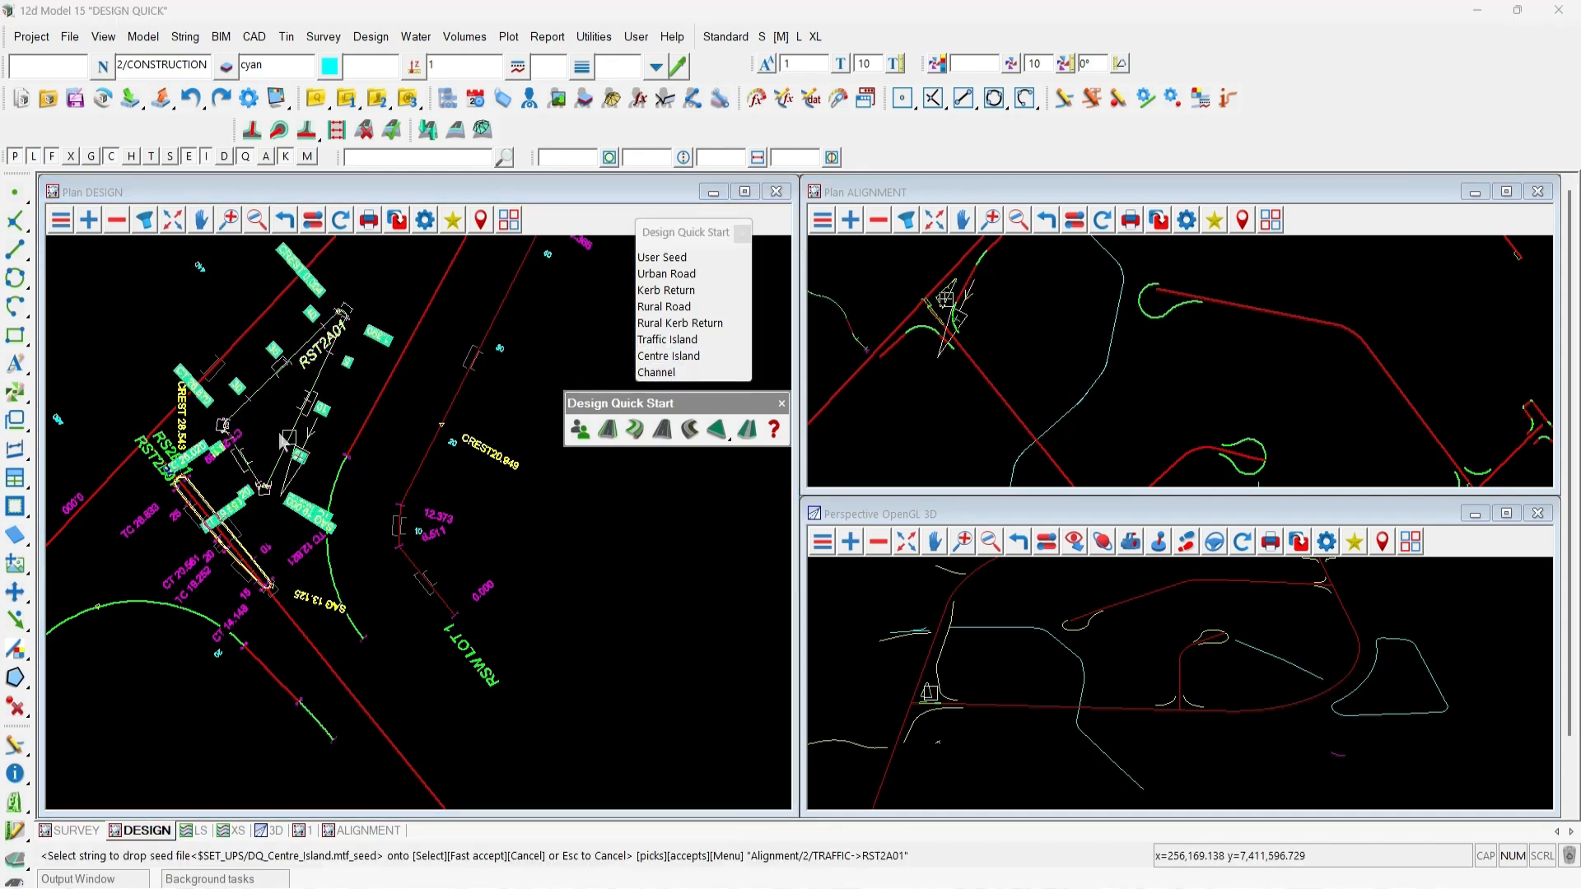
middle_click(284, 442)
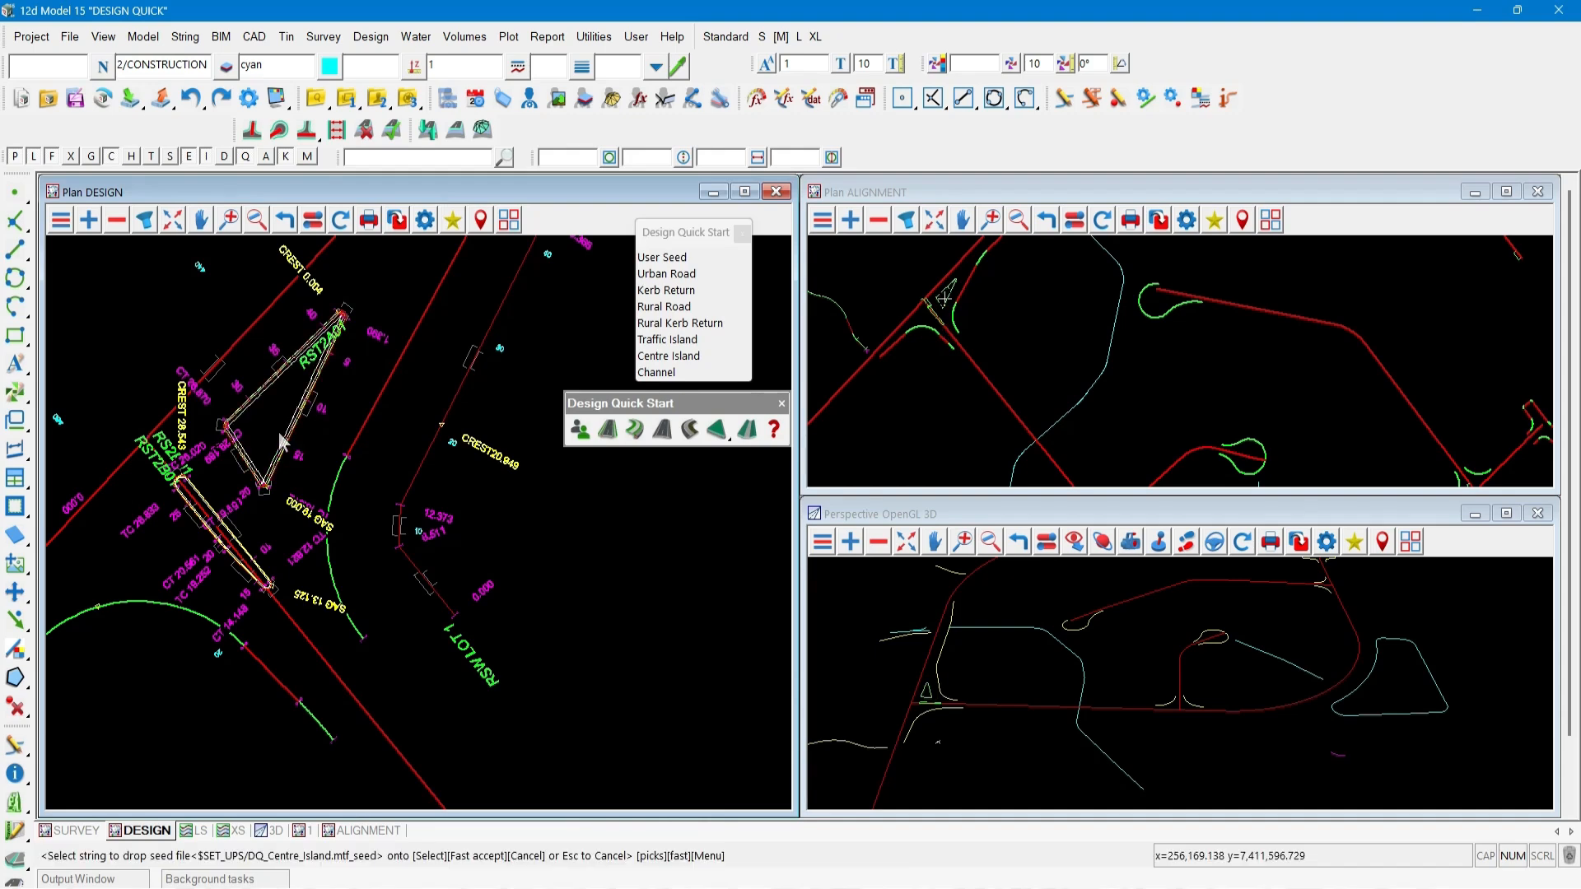
key(Escape)
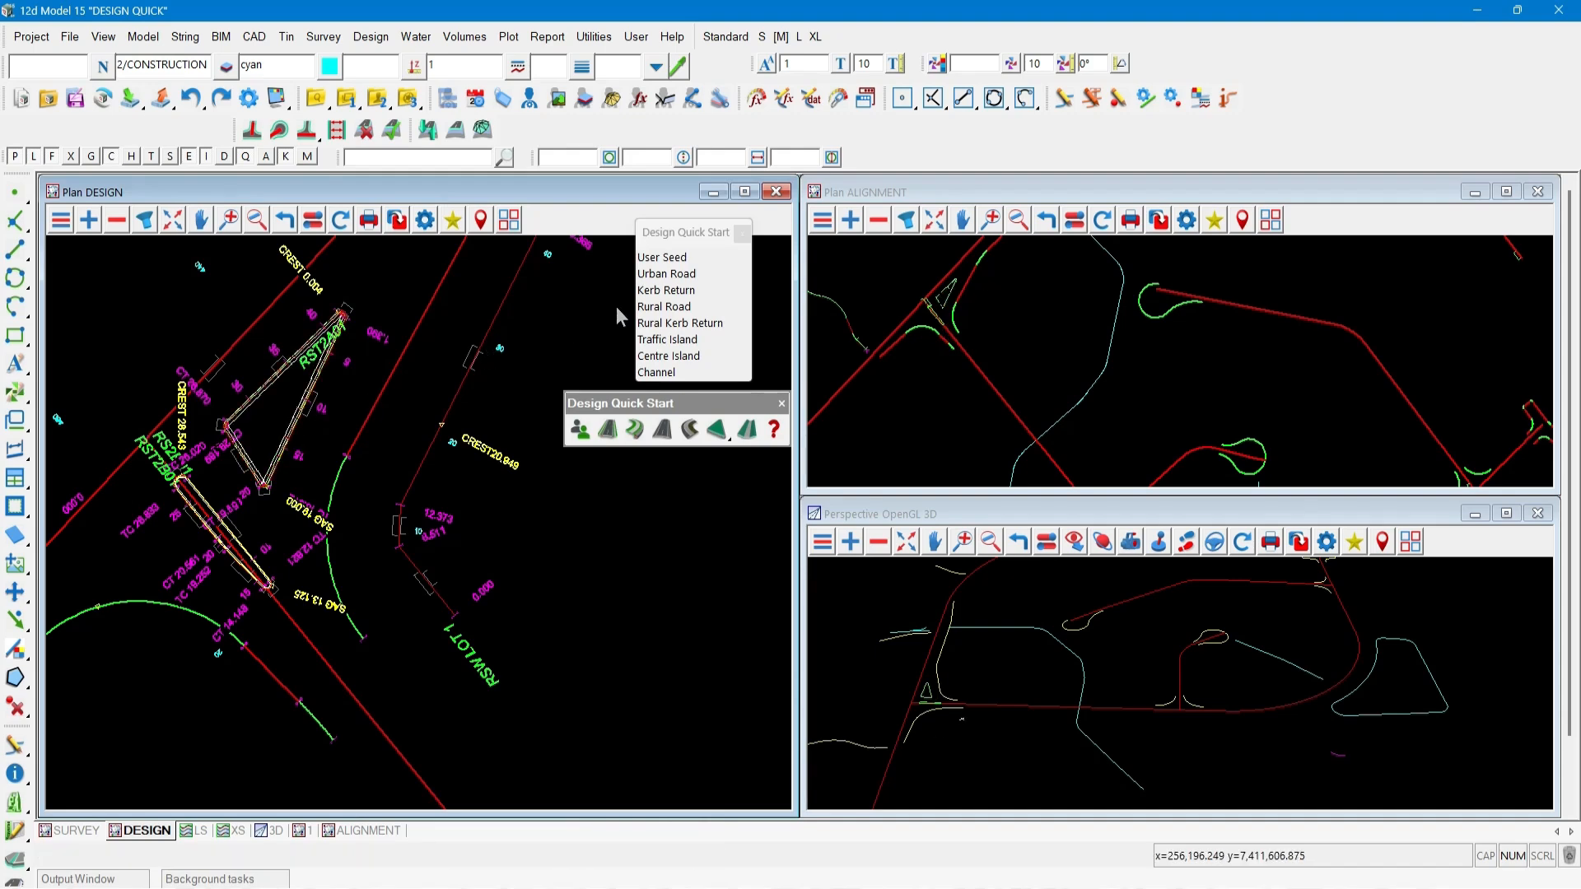
Drop the Rural Kerb Return seed onto the curved kerb return south of the intersection islands.
click(674, 324)
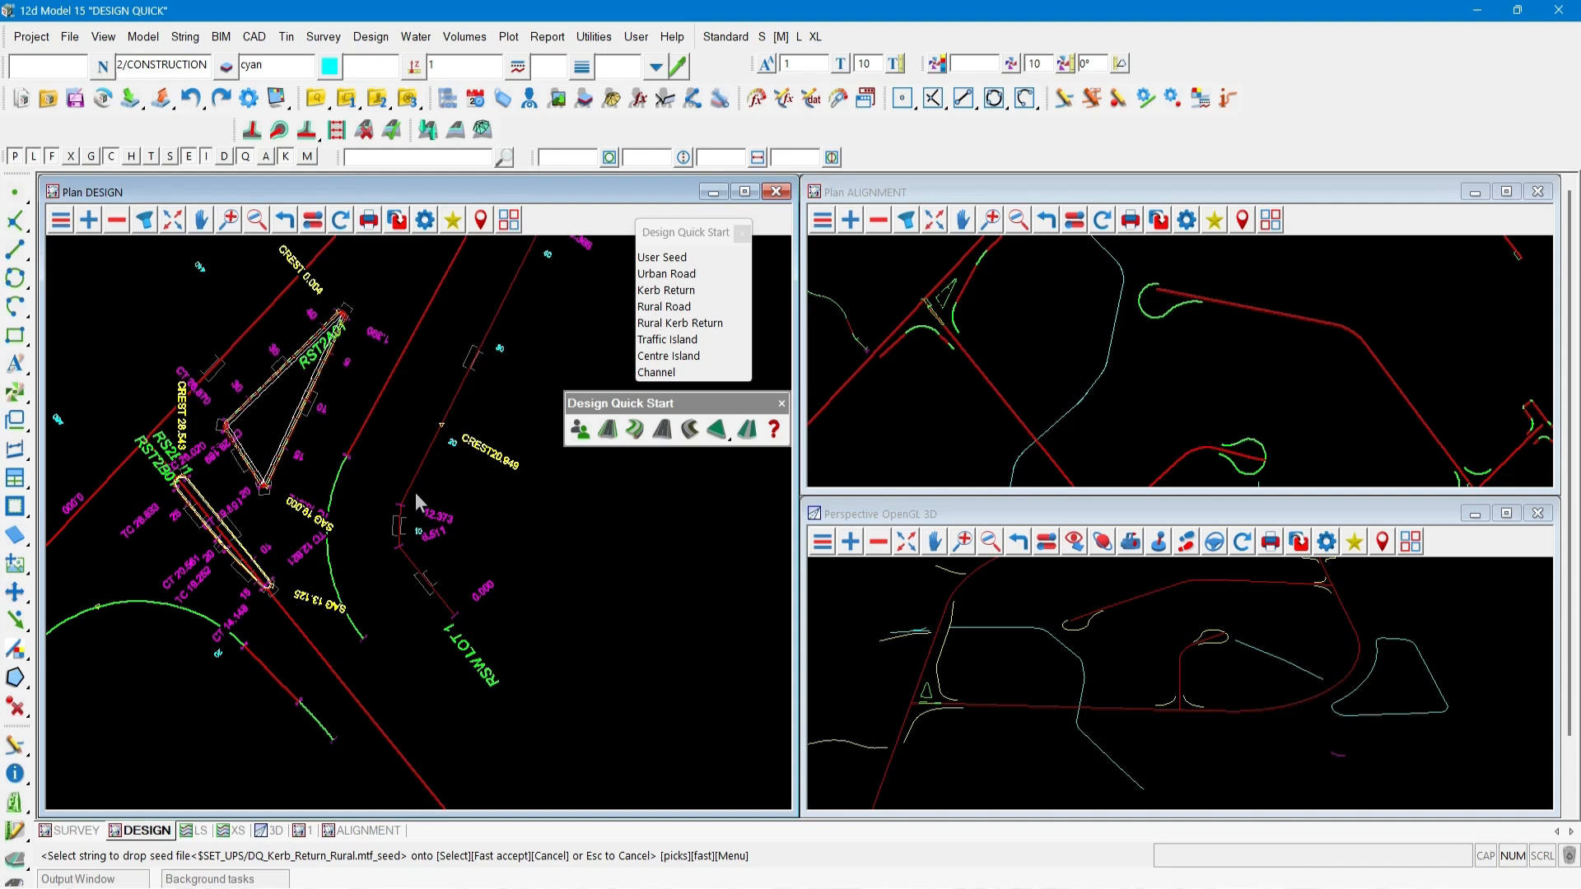
click(271, 676)
middle_click(274, 677)
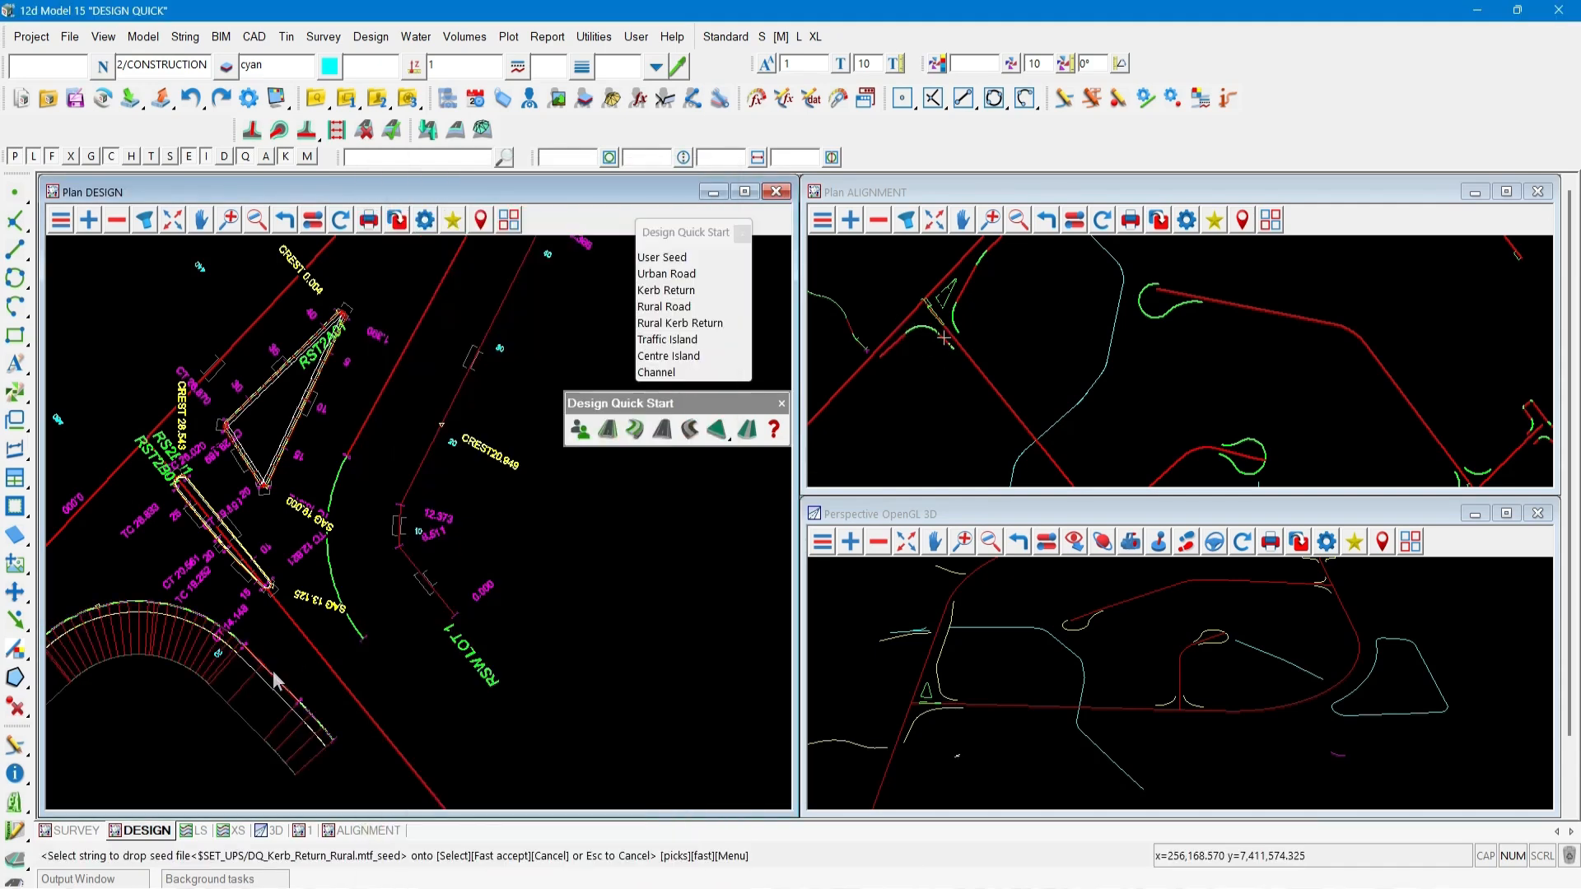
key(Escape)
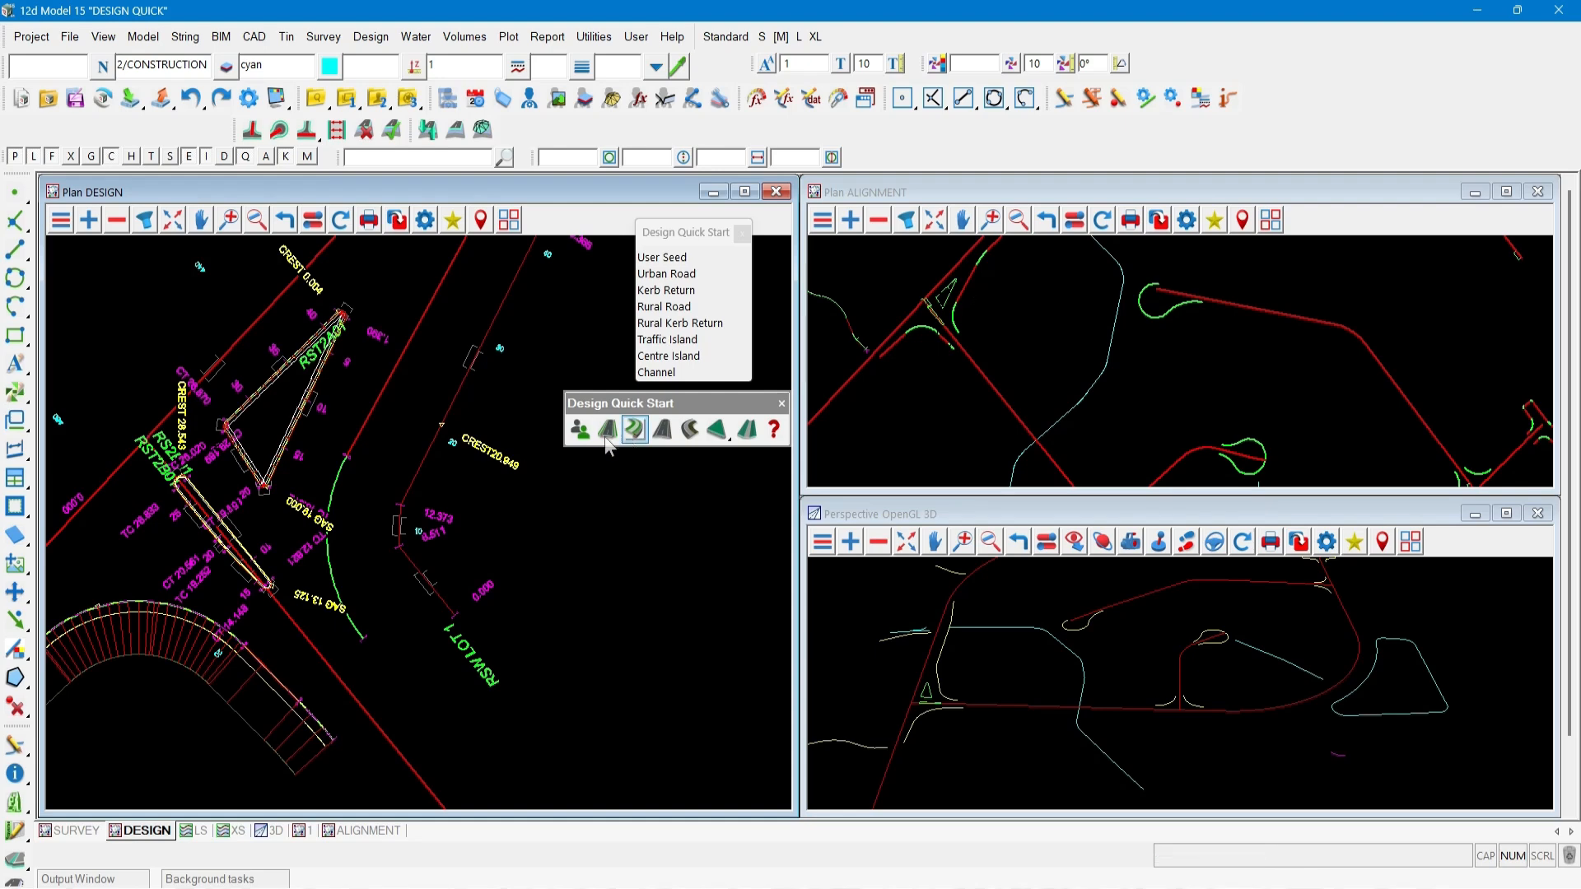
Drop the Kerb Return seed onto the kerb return strings along the main road and around the loop road.
scroll(258, 495, down, 3)
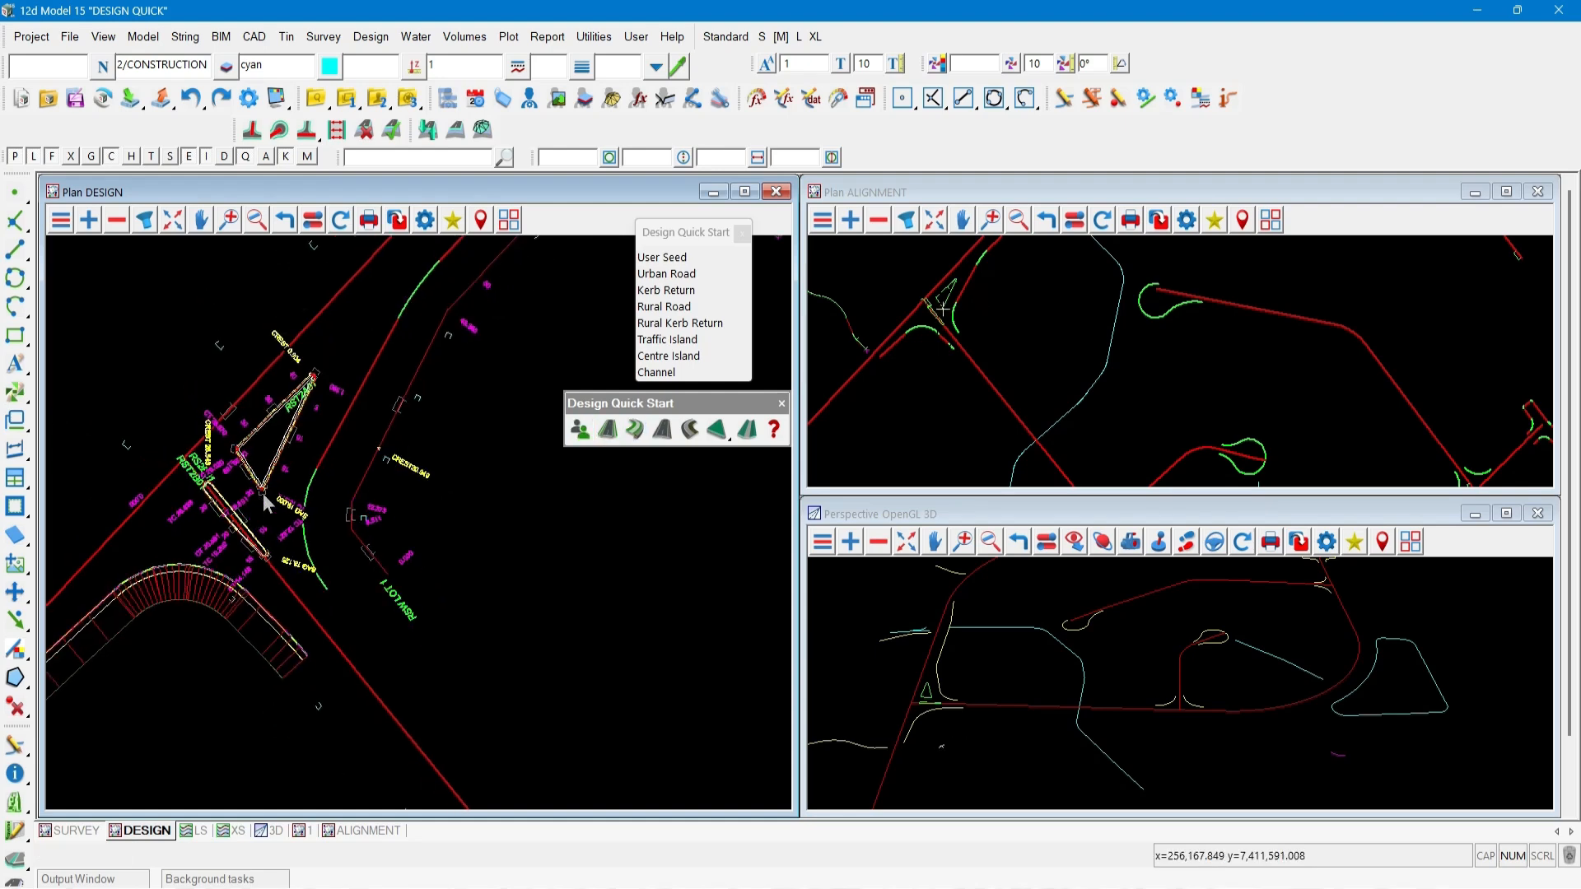
click(635, 430)
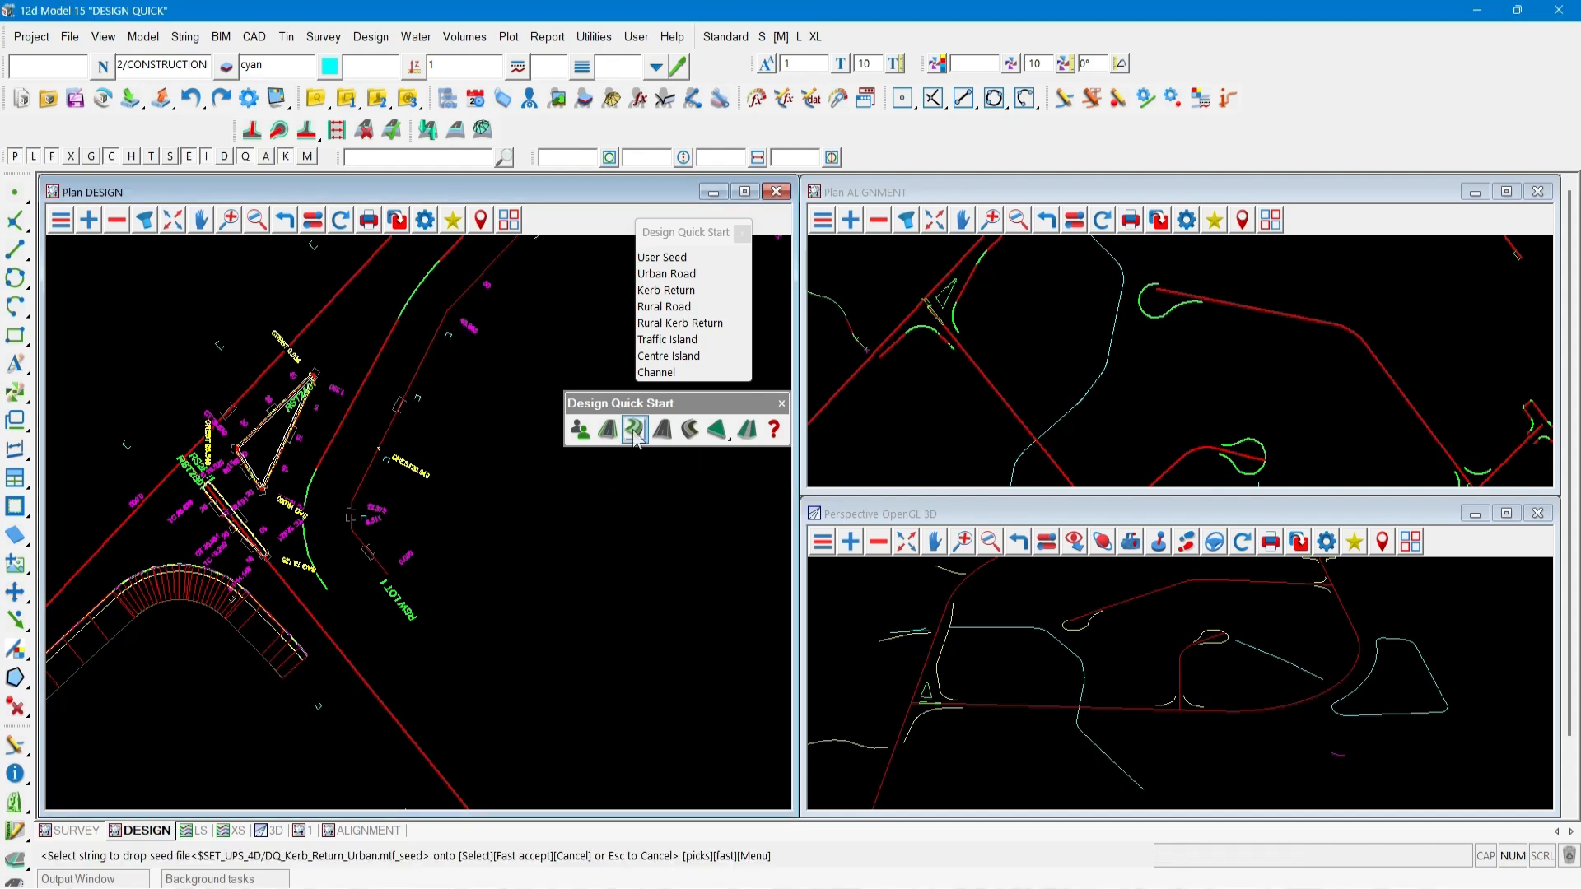
middle_click(335, 441)
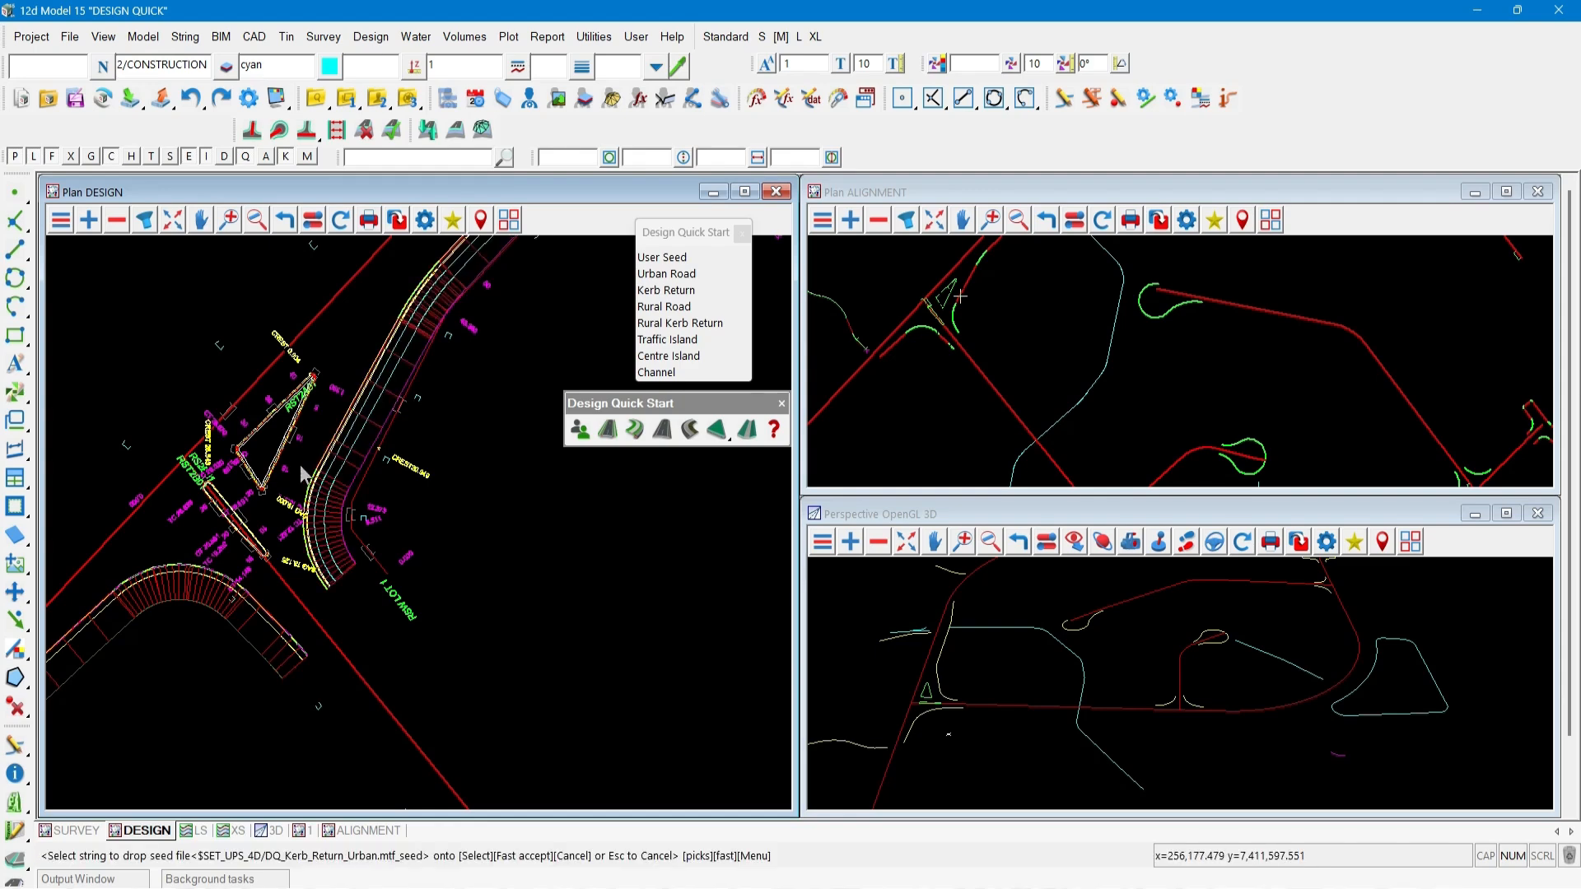
scroll(160, 500, down, 5)
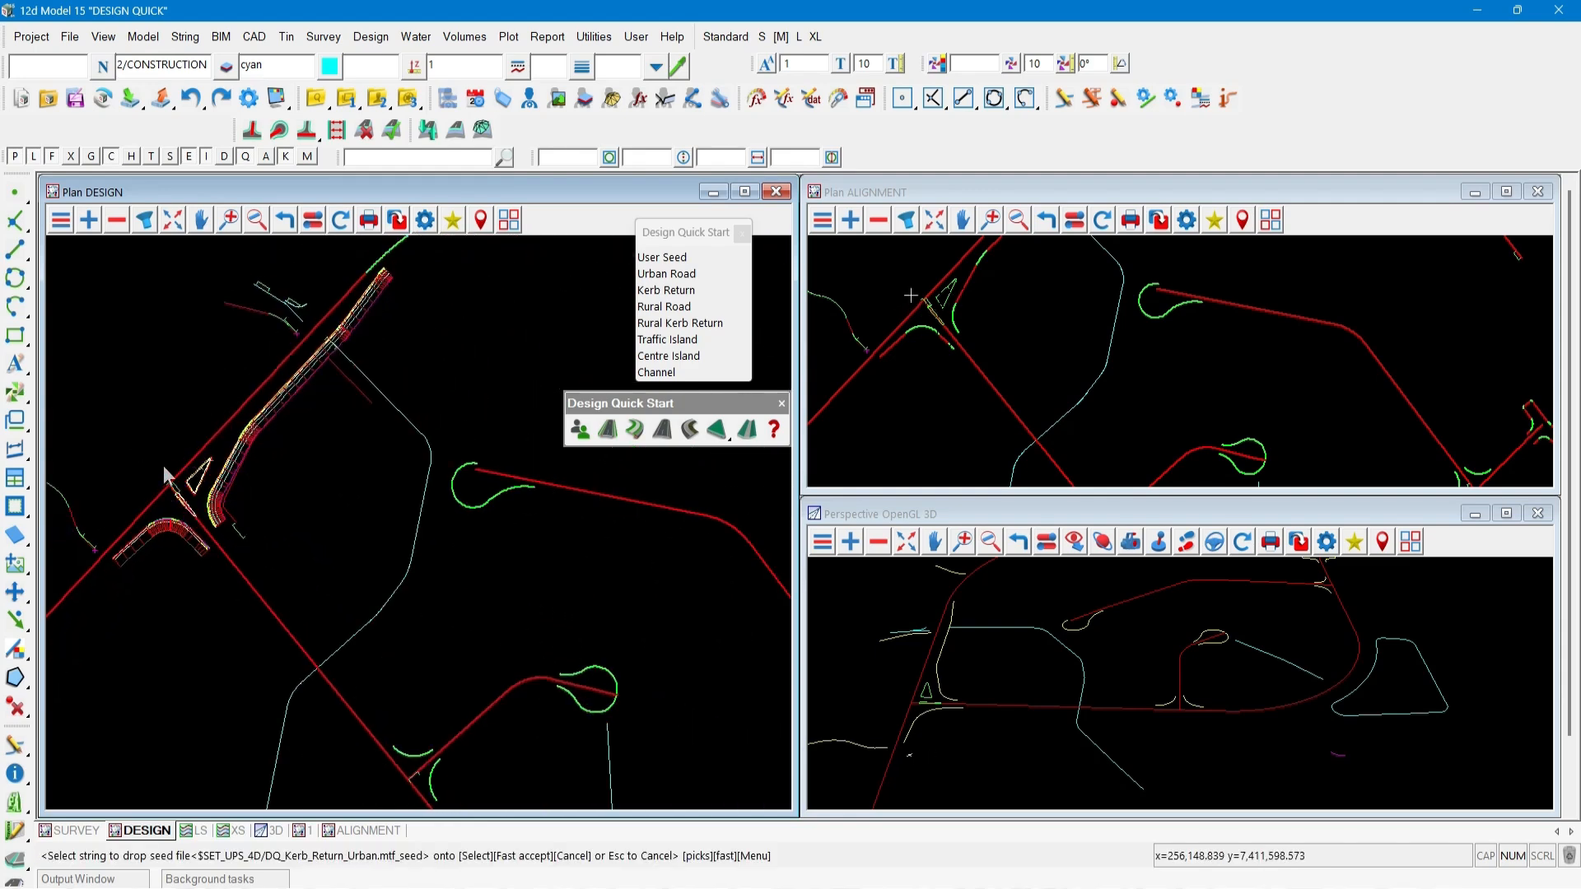
scroll(311, 615, up, 1)
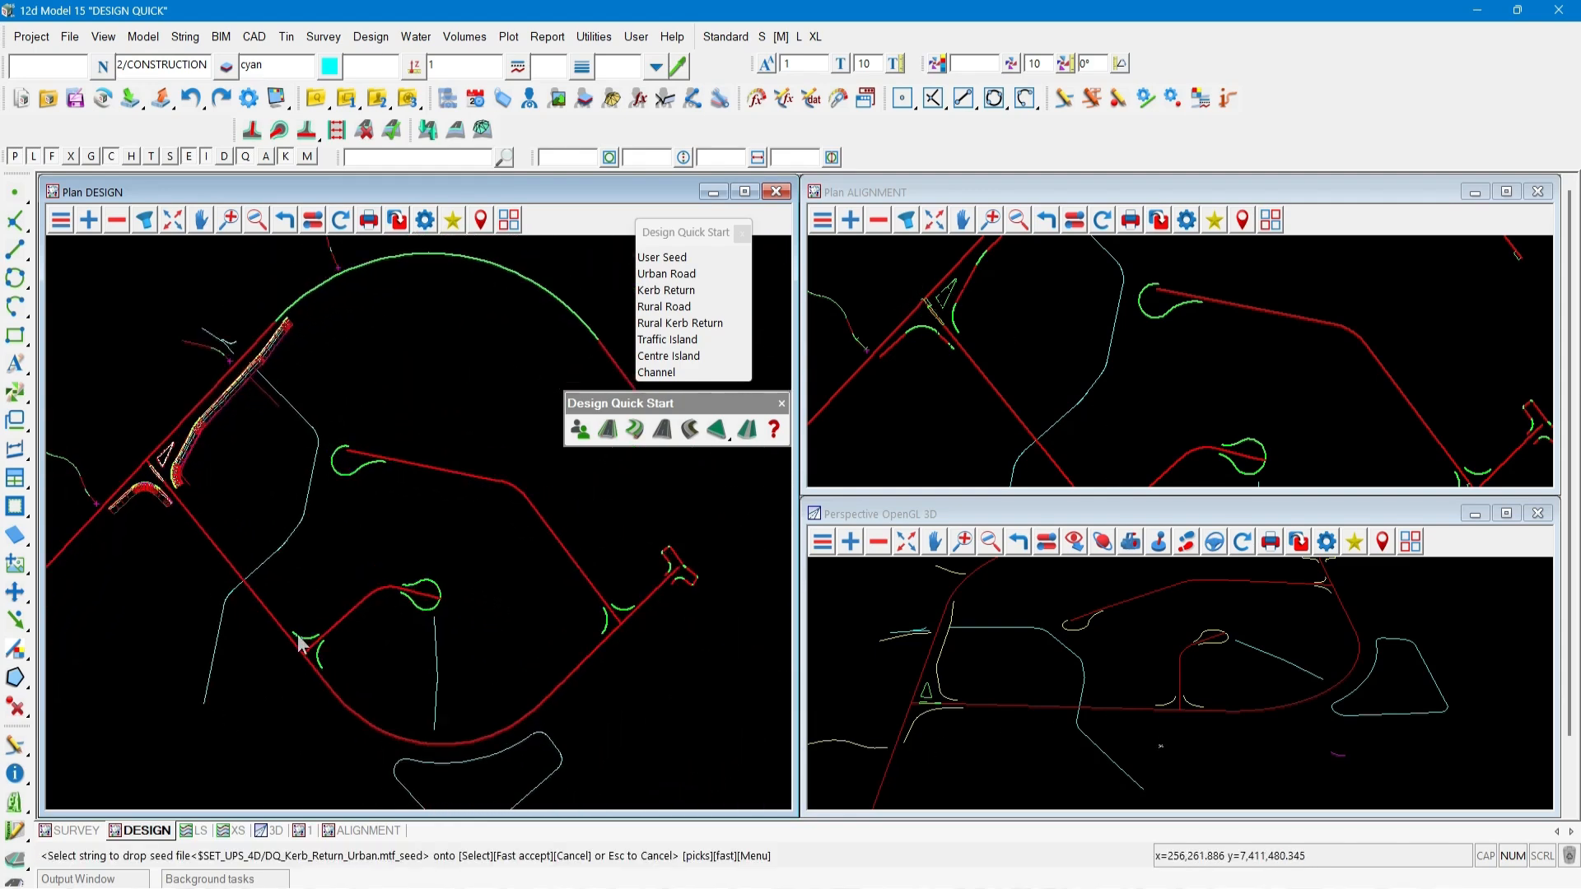
middle_click(299, 641)
middle_click(320, 661)
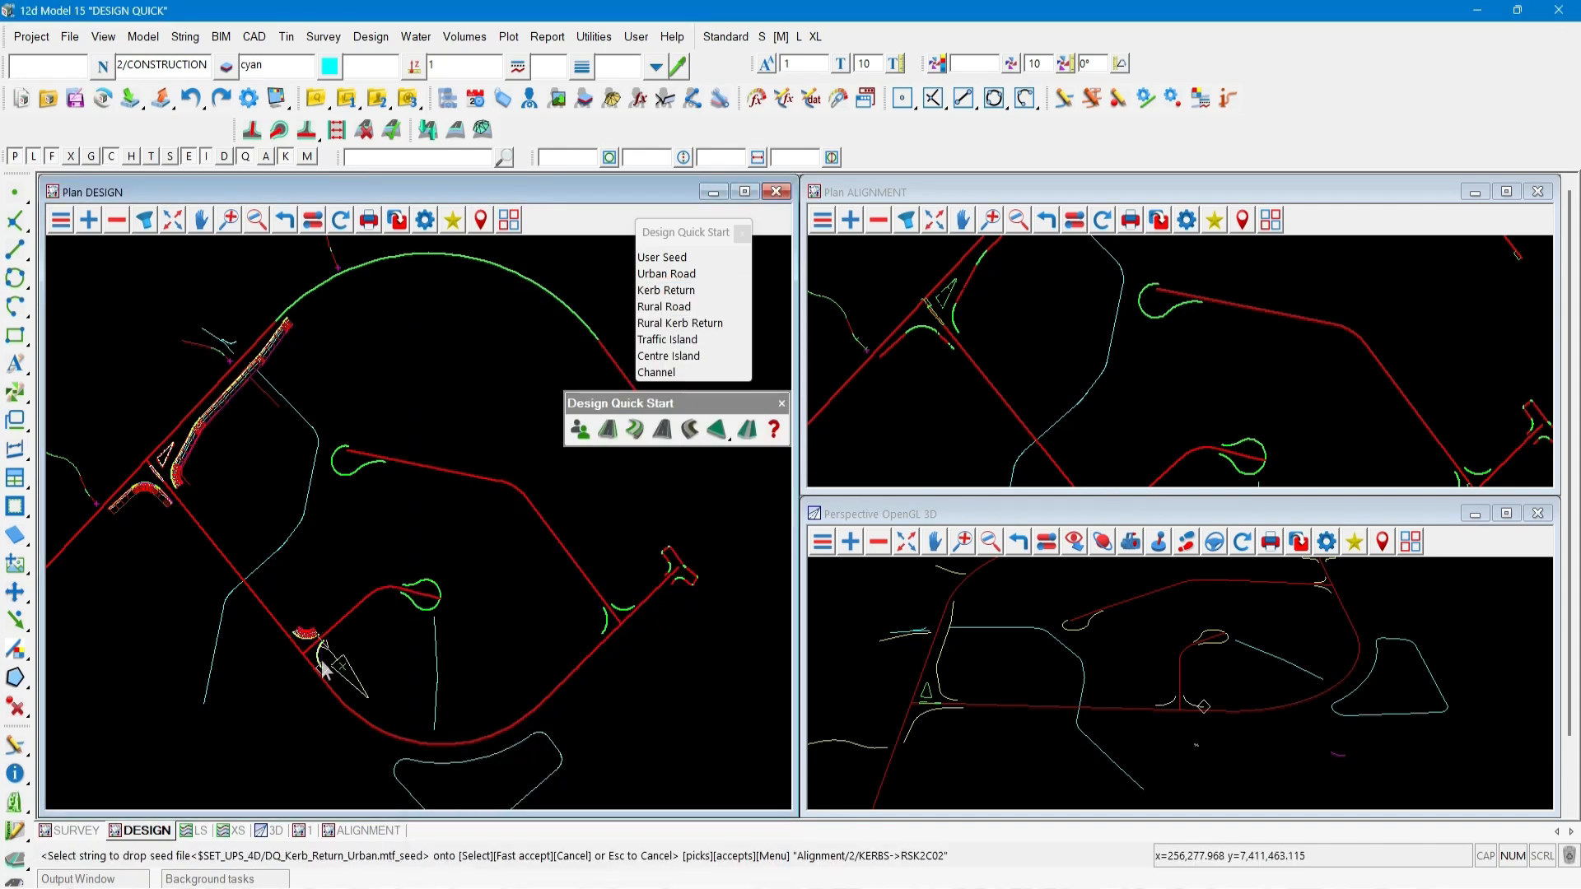
middle_click(416, 613)
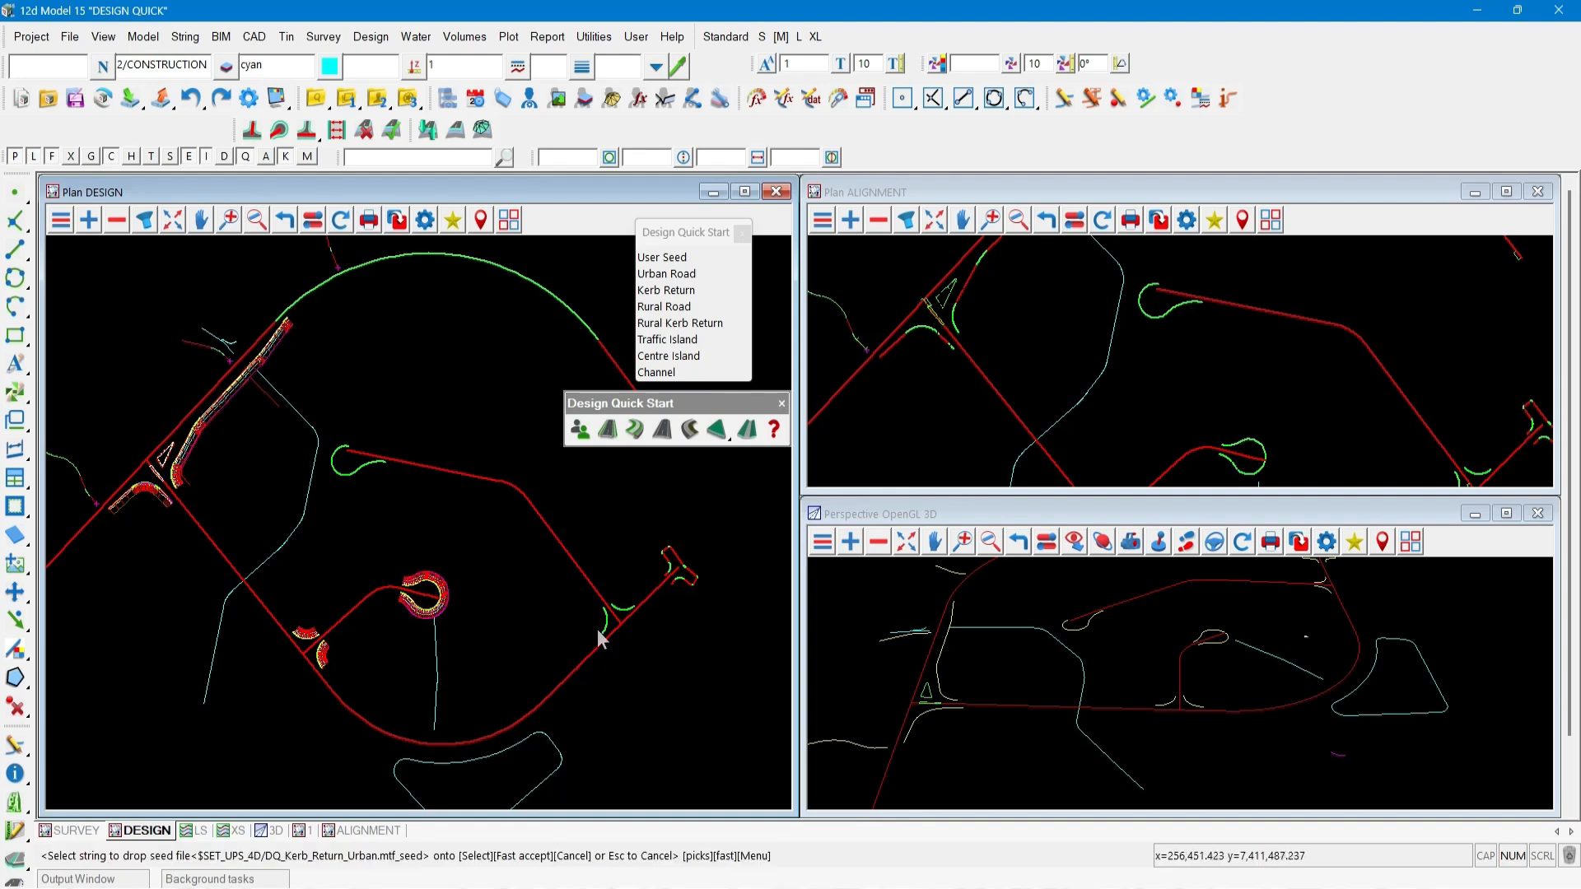
middle_click(601, 634)
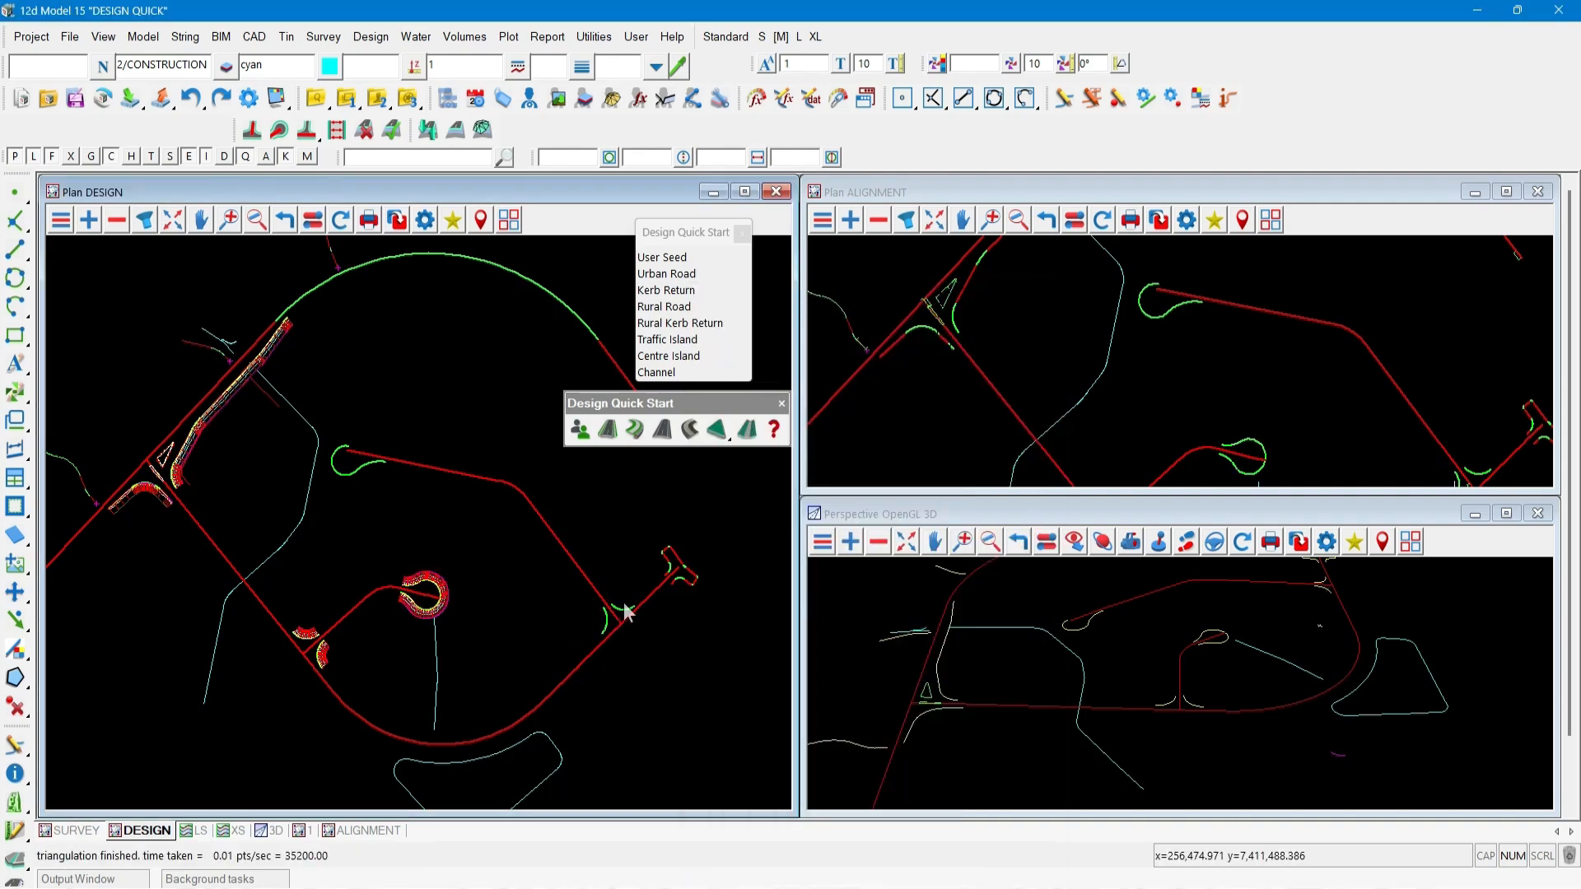
middle_click(623, 606)
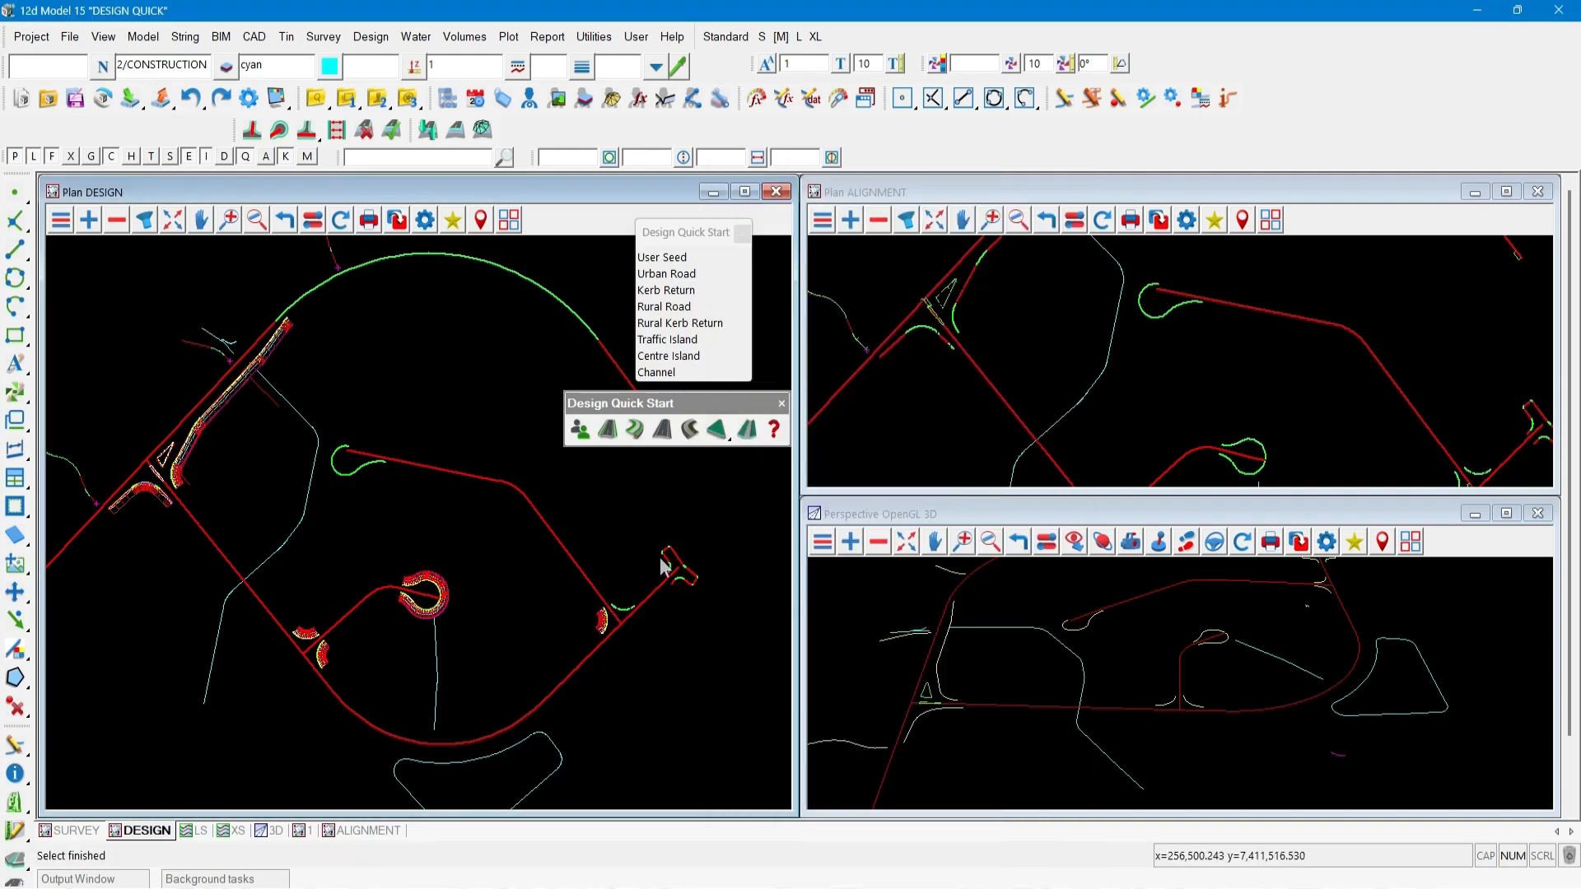
middle_click(663, 558)
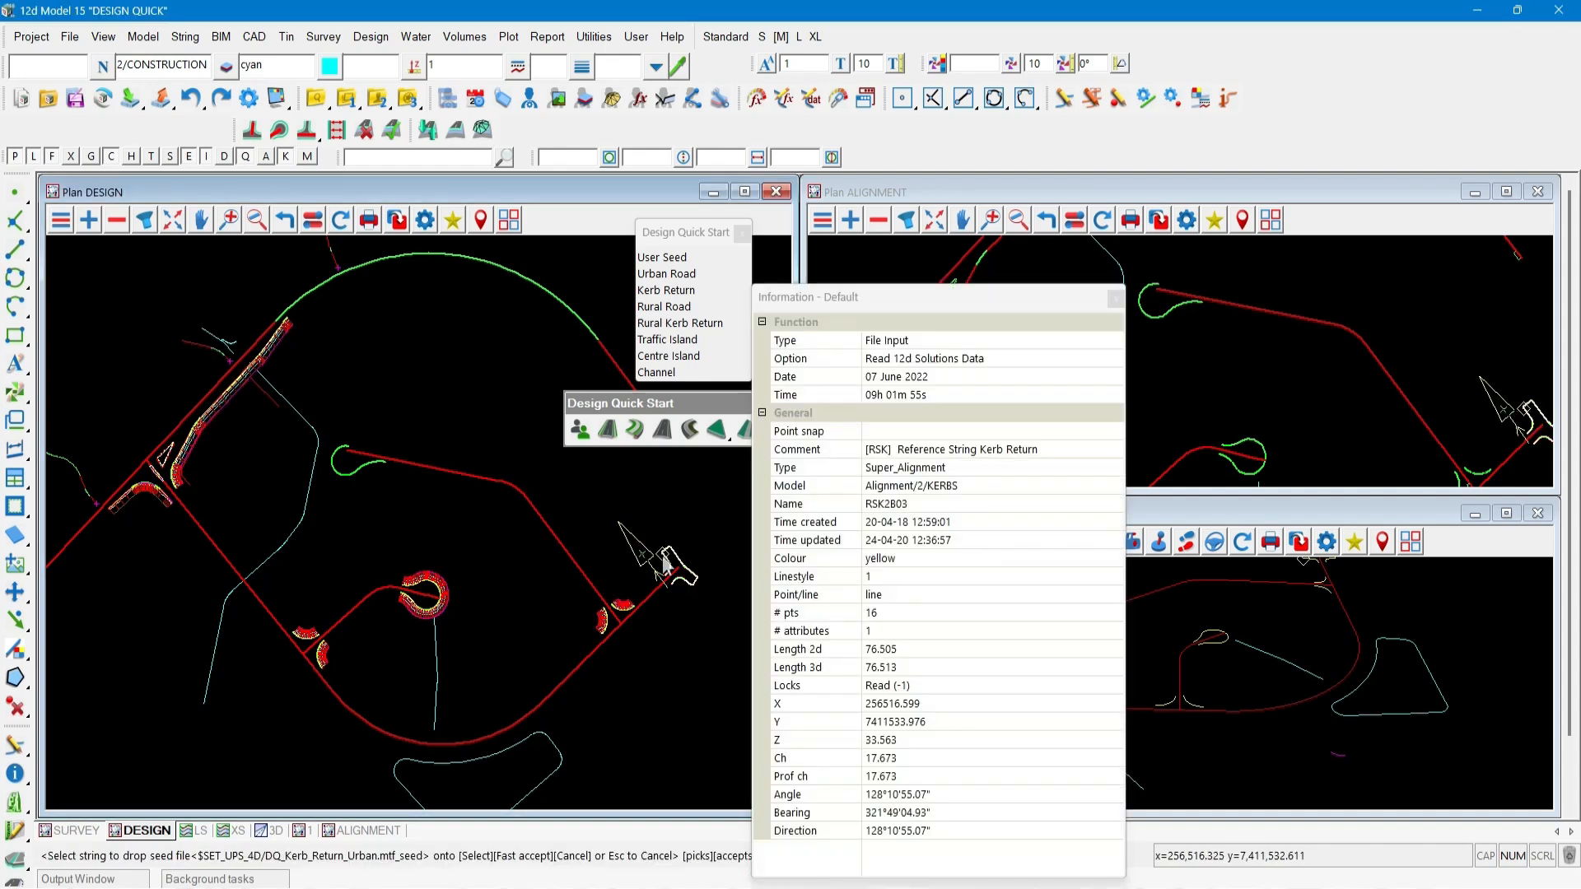
middle_click(352, 470)
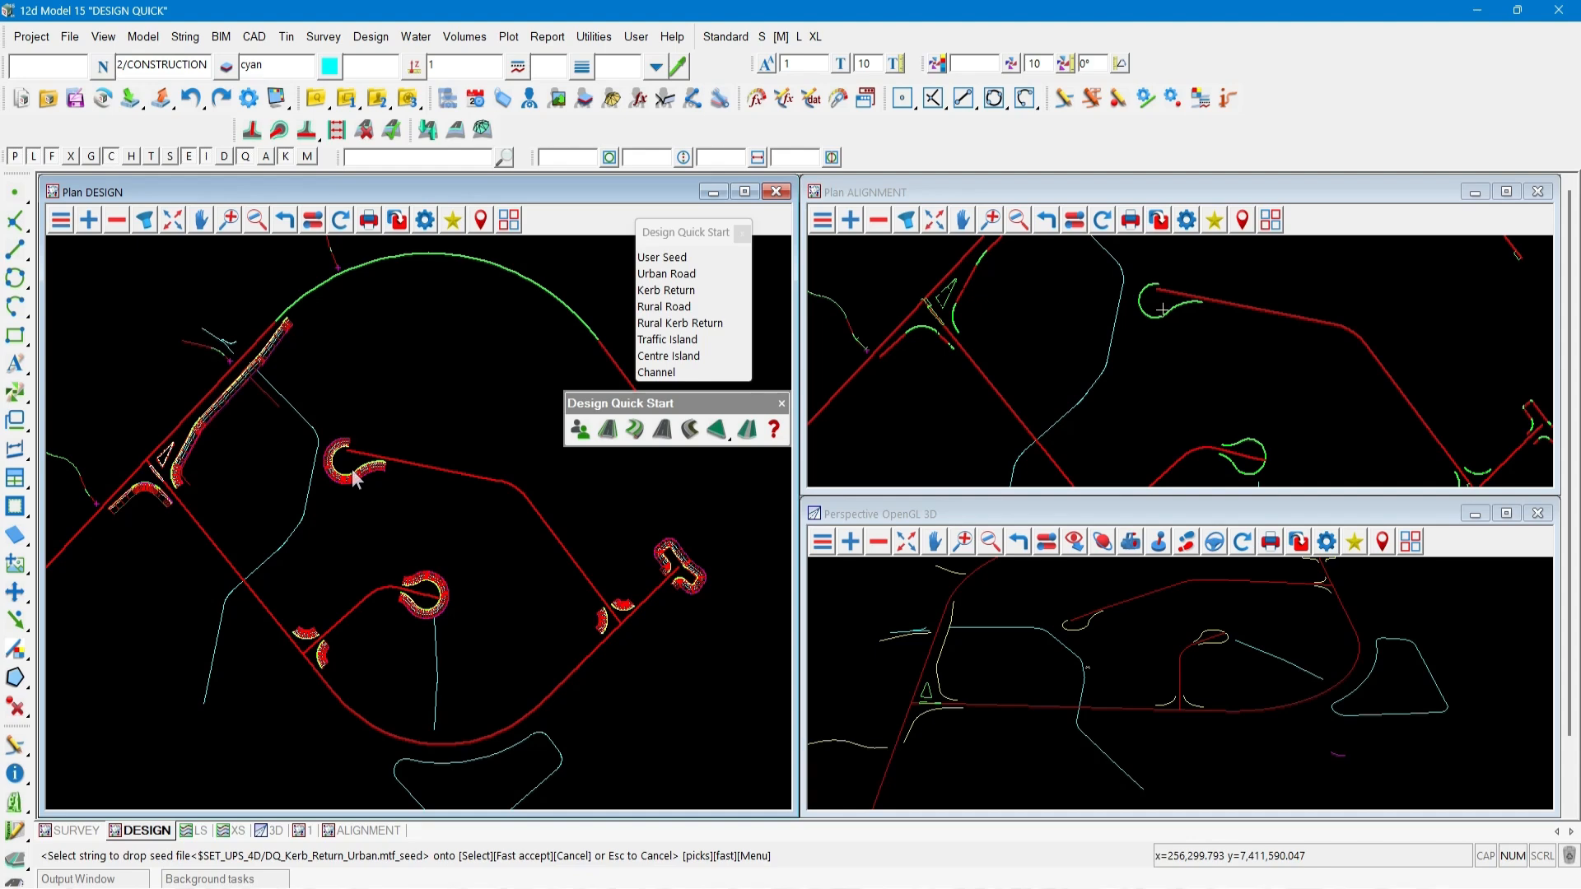
key(Escape)
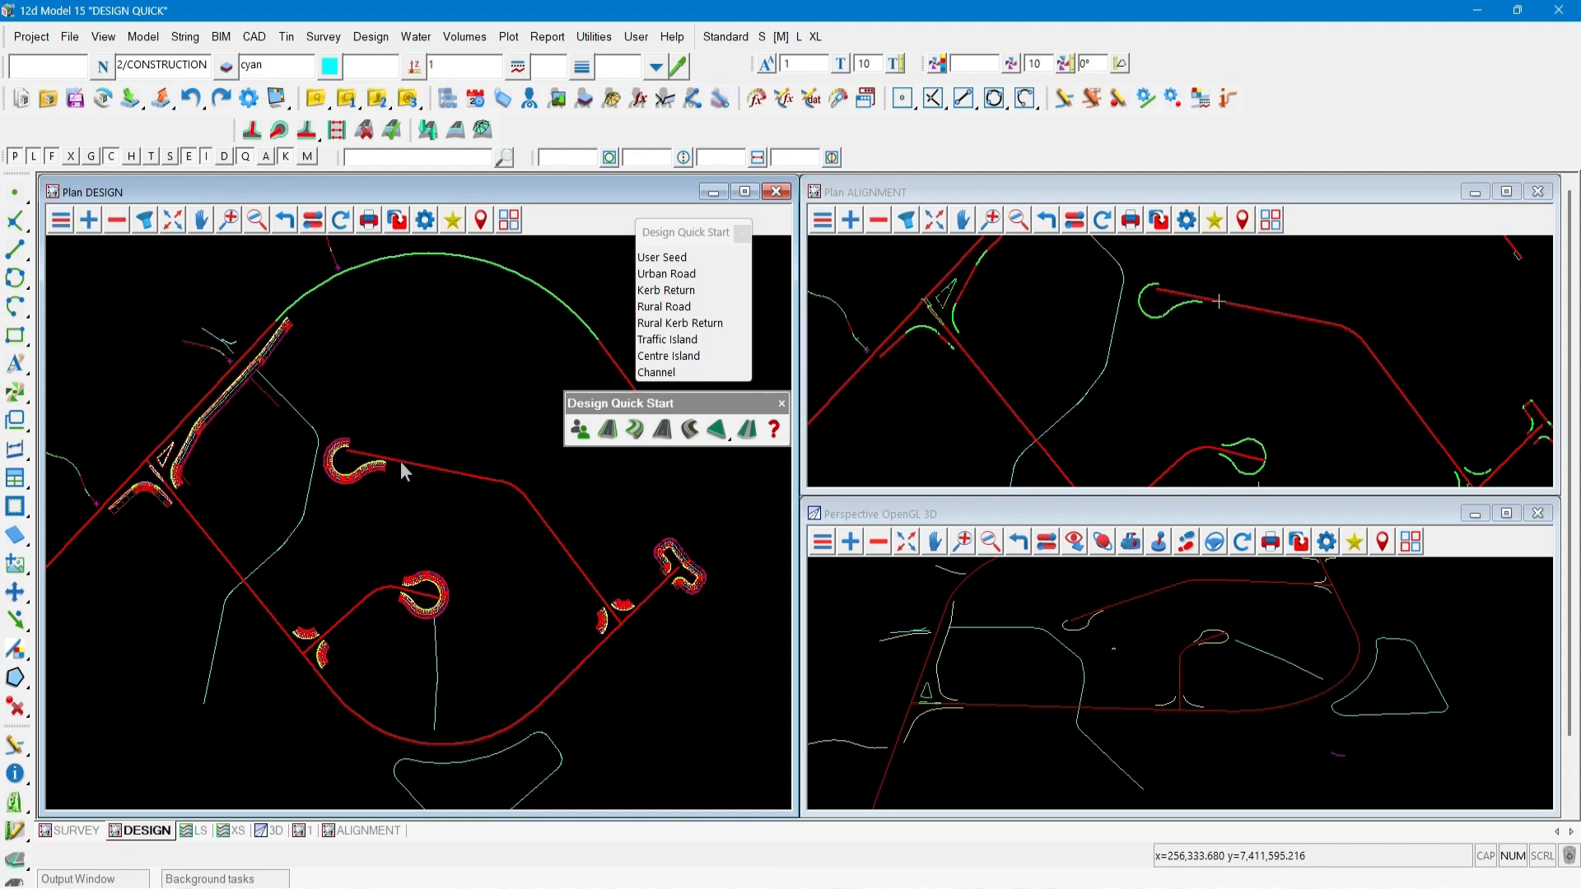
Drop the Urban Road seed onto the loop road and connecting road strings.
click(608, 429)
click(513, 487)
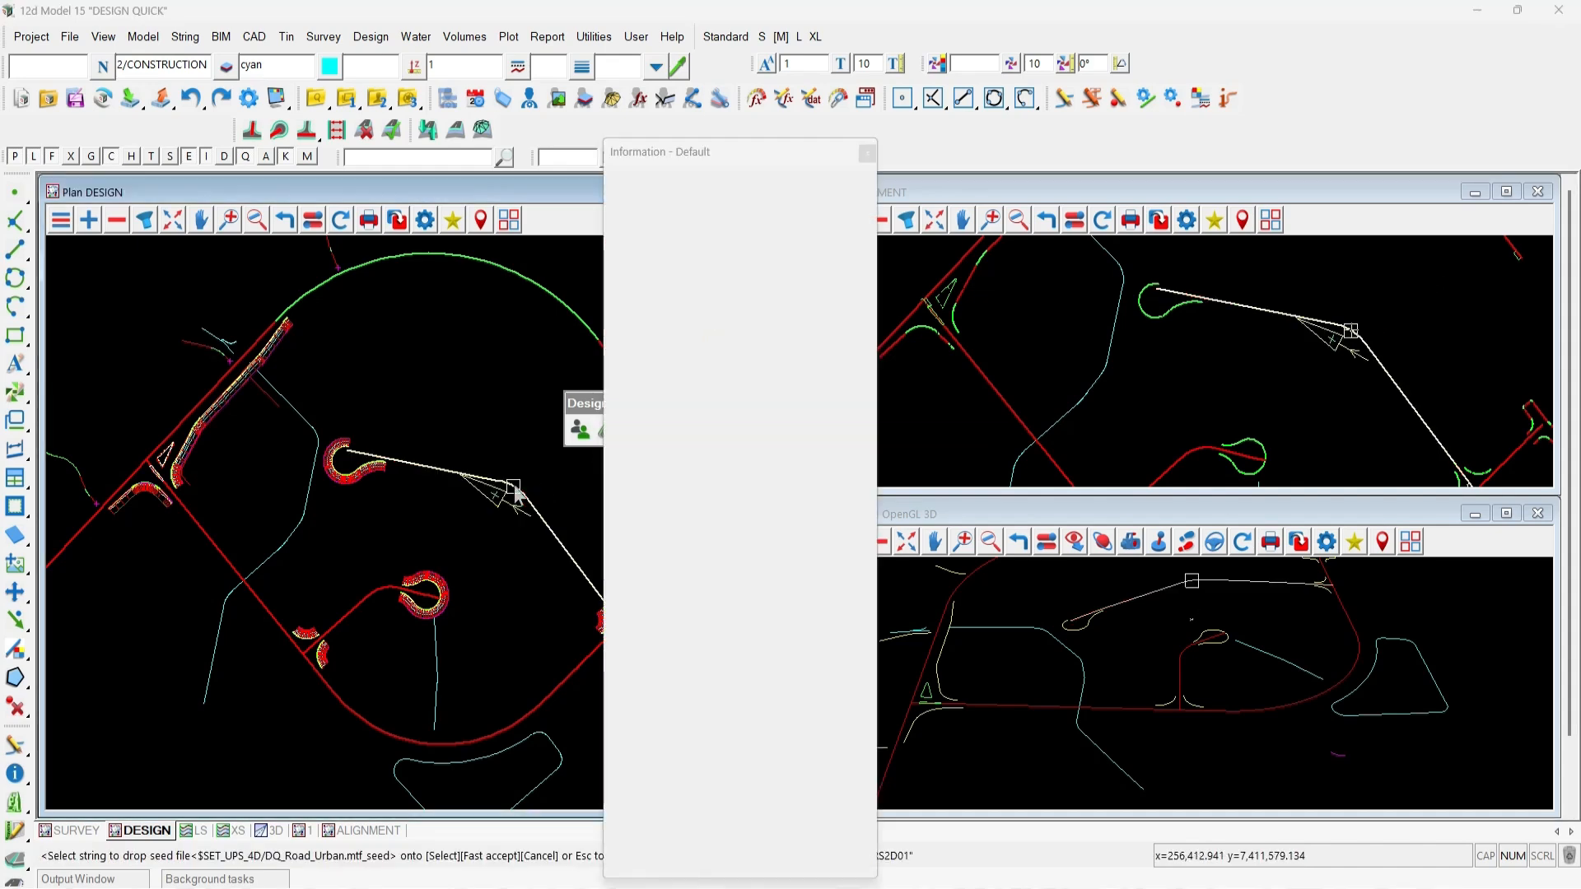
click(369, 603)
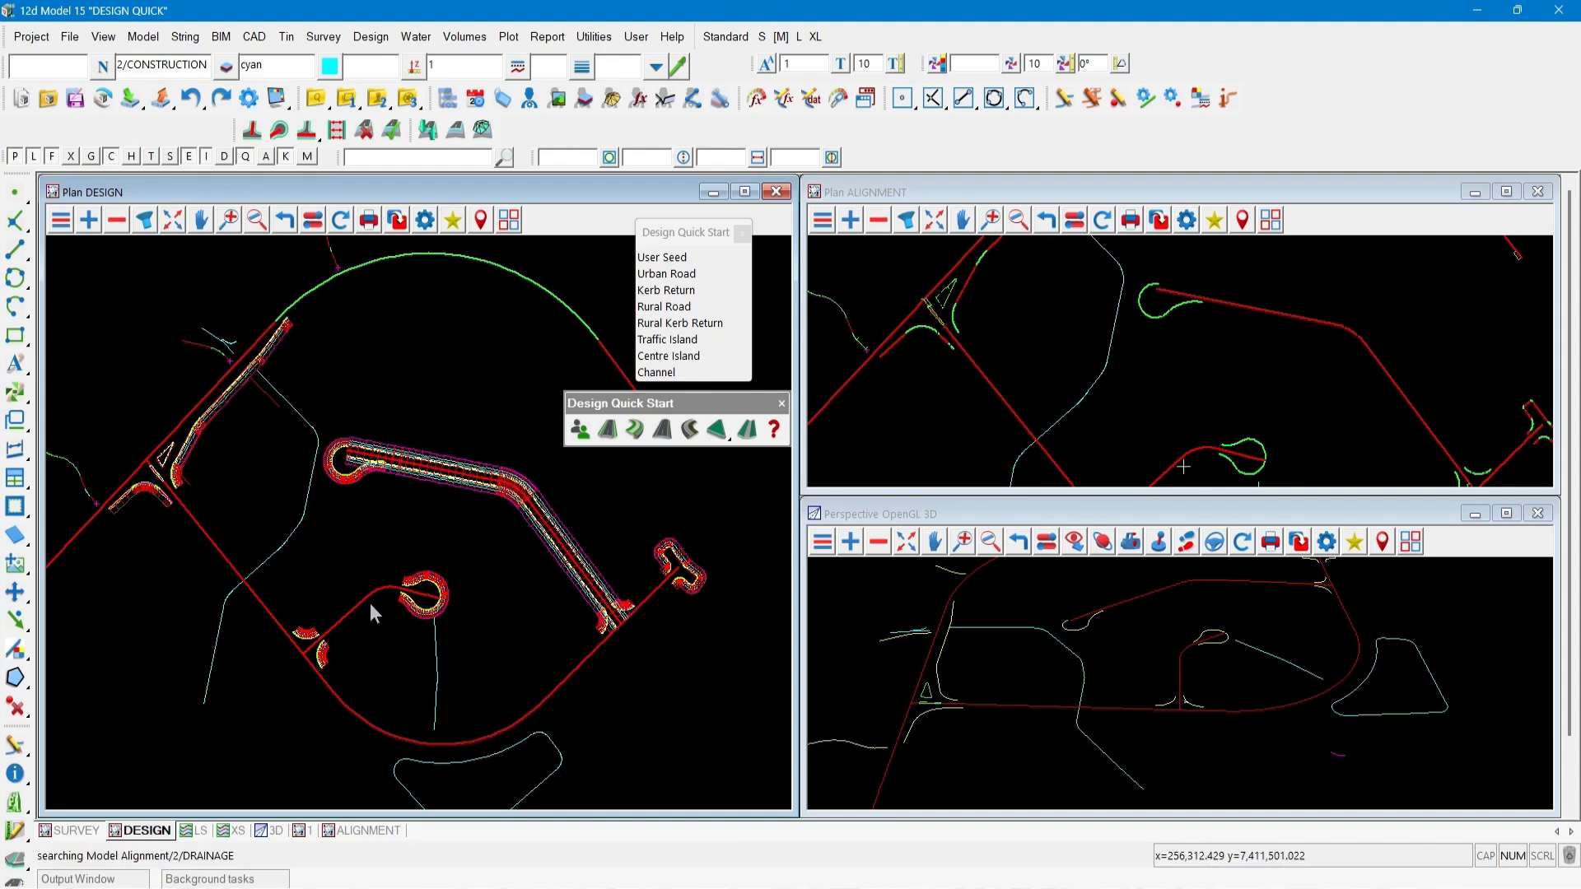
middle_click(369, 603)
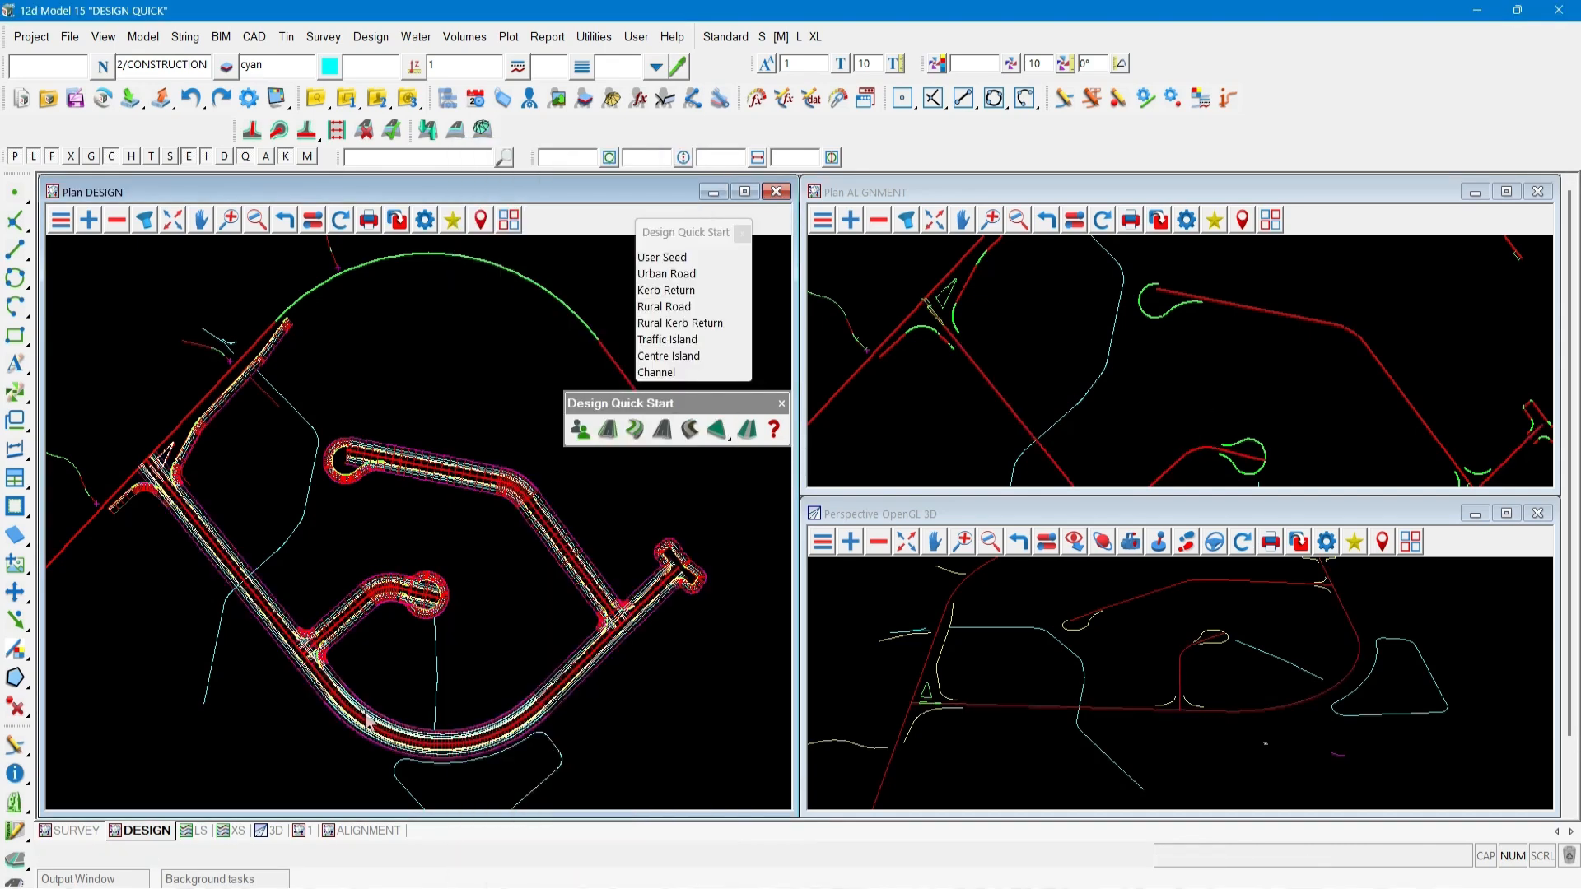
Drop the Rural Road seed onto the long curved road string north of the intersection.
key(Escape)
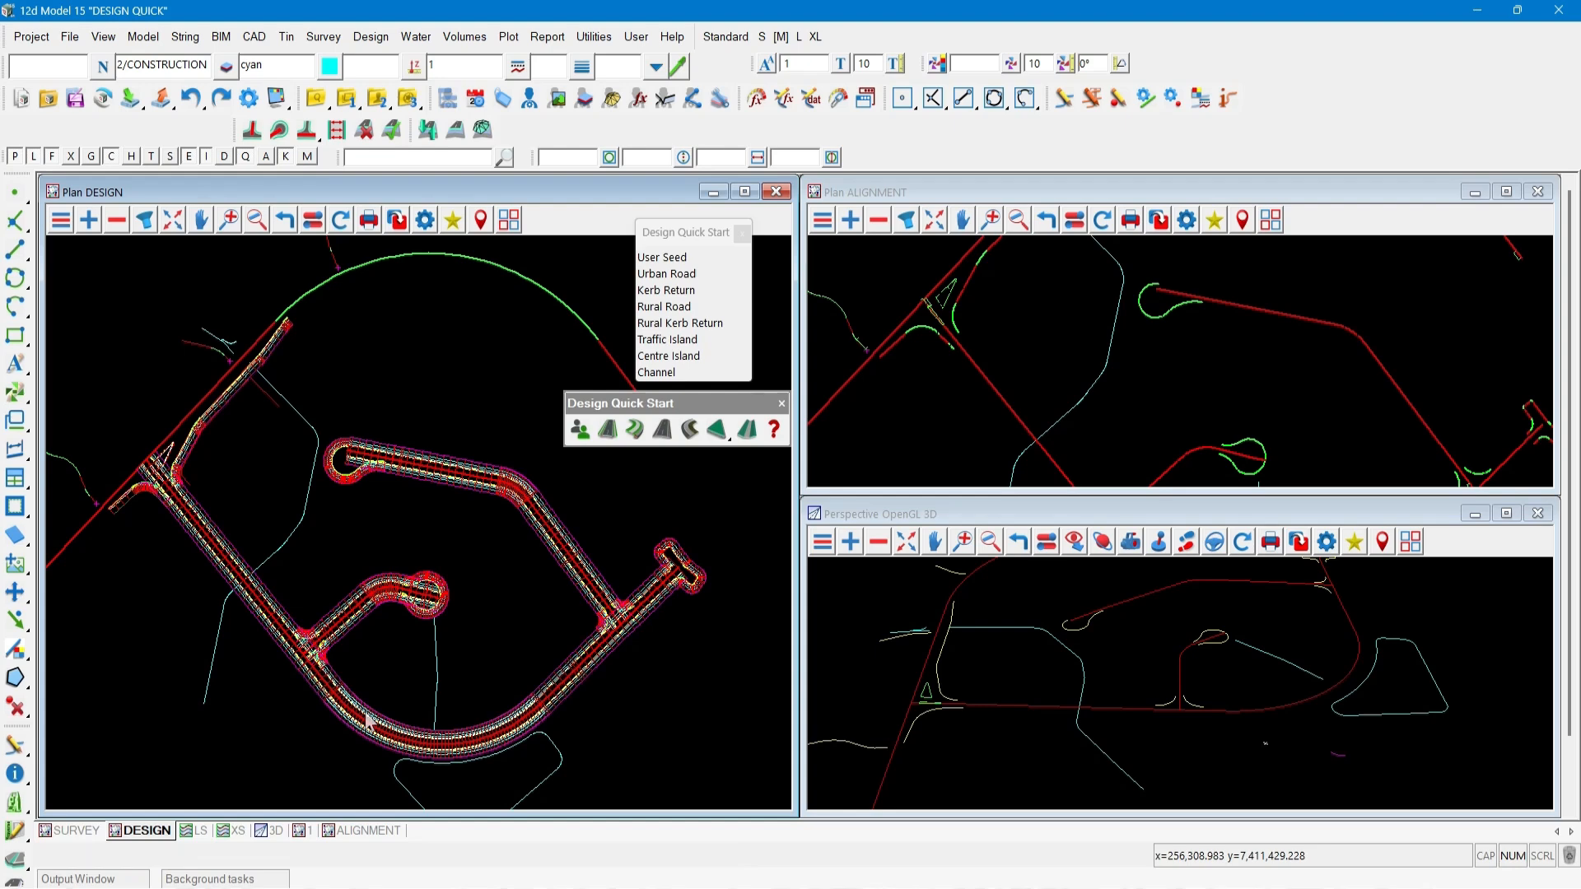
click(663, 429)
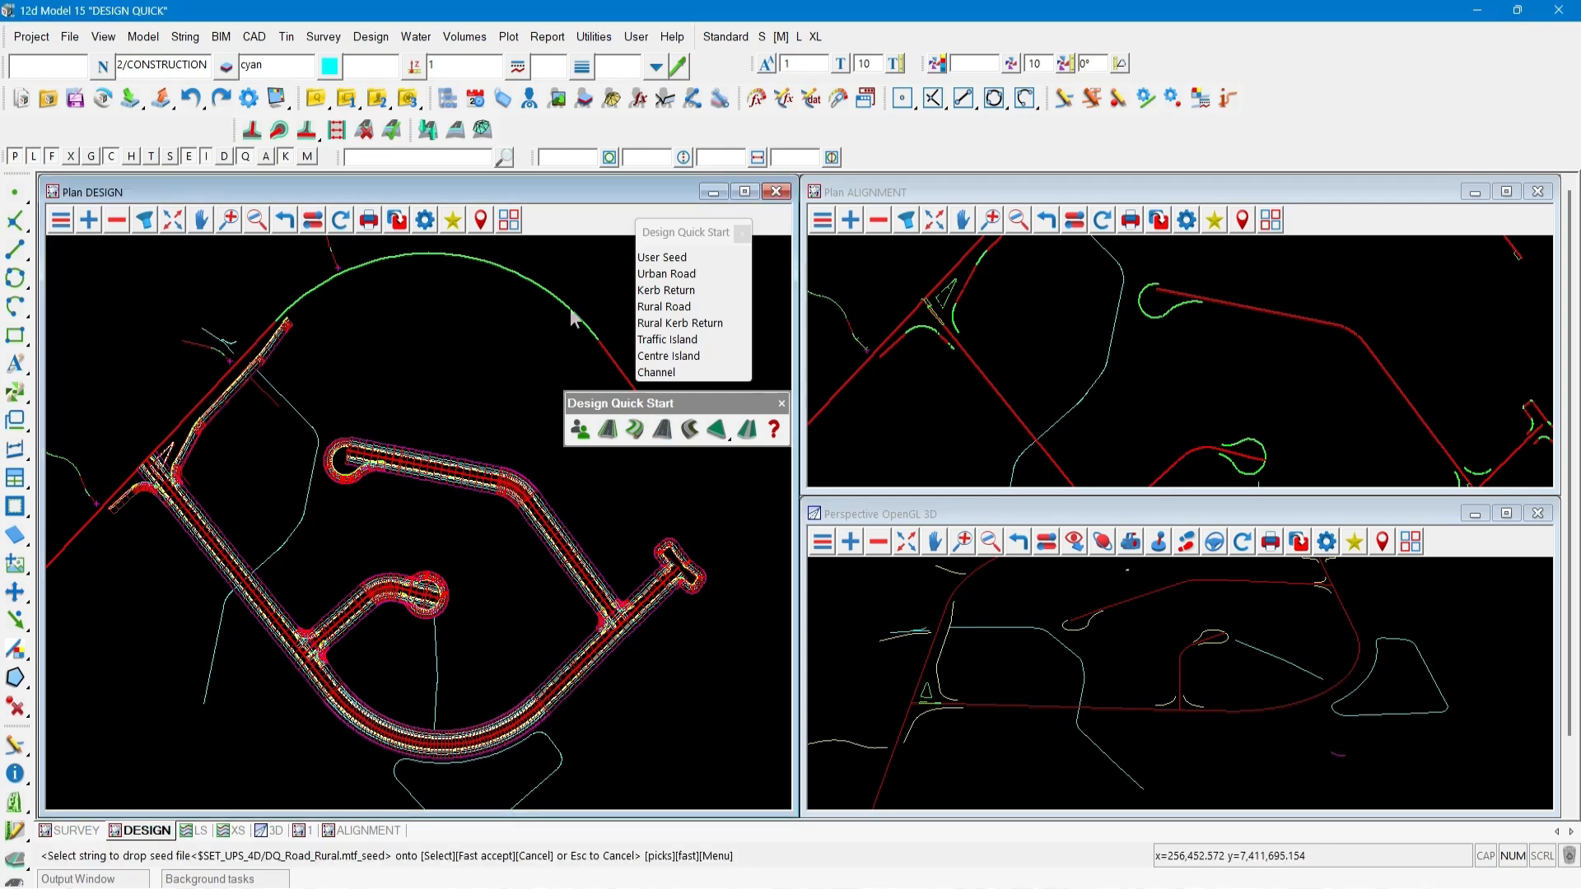
click(574, 319)
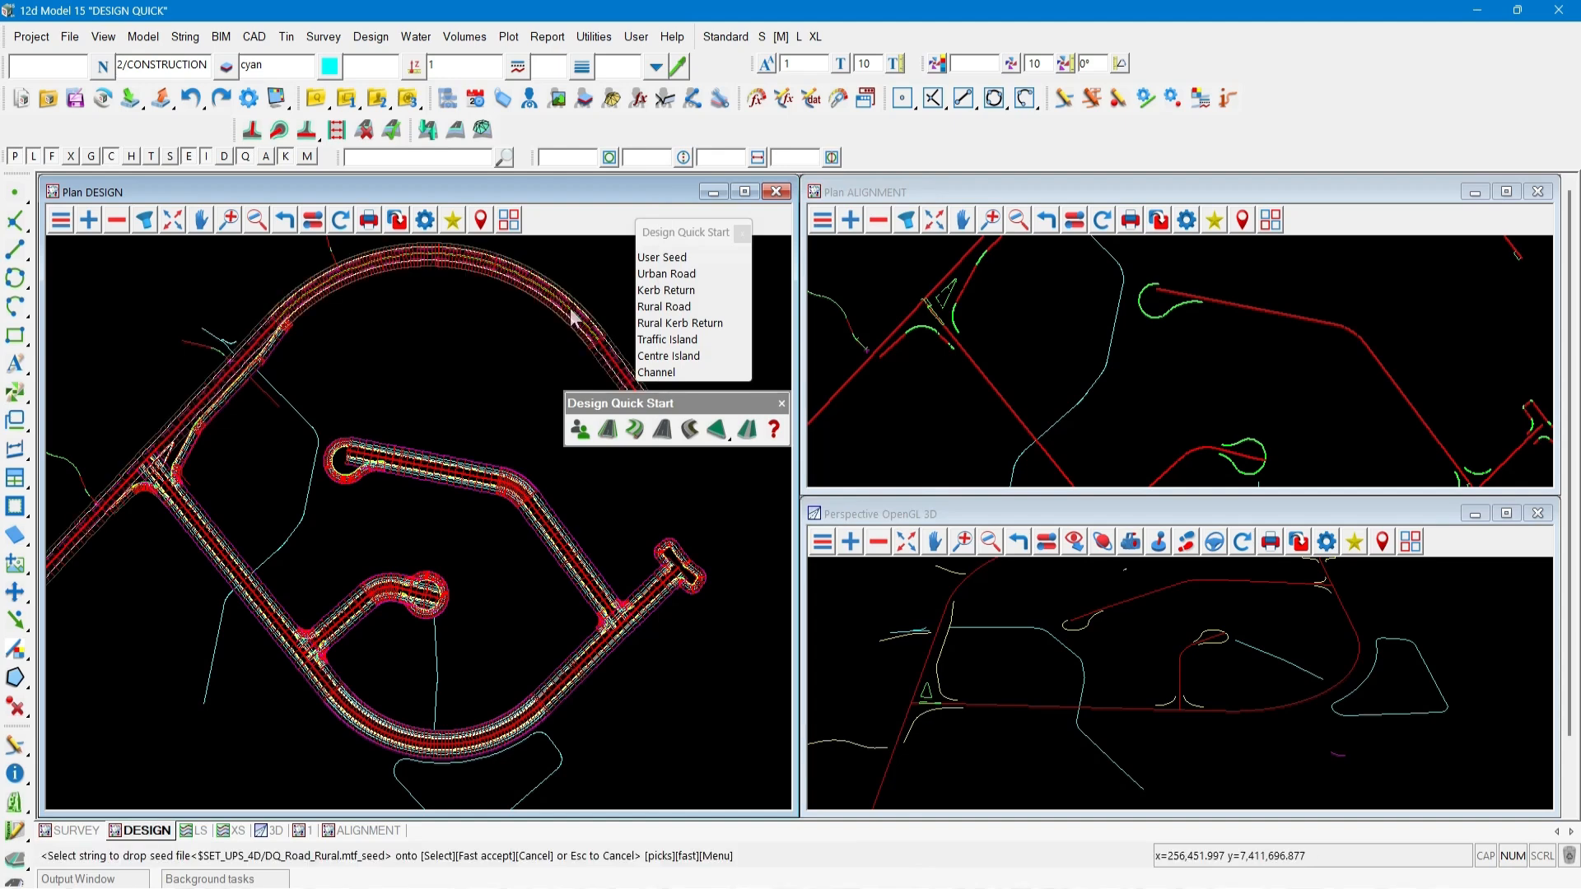
key(Escape)
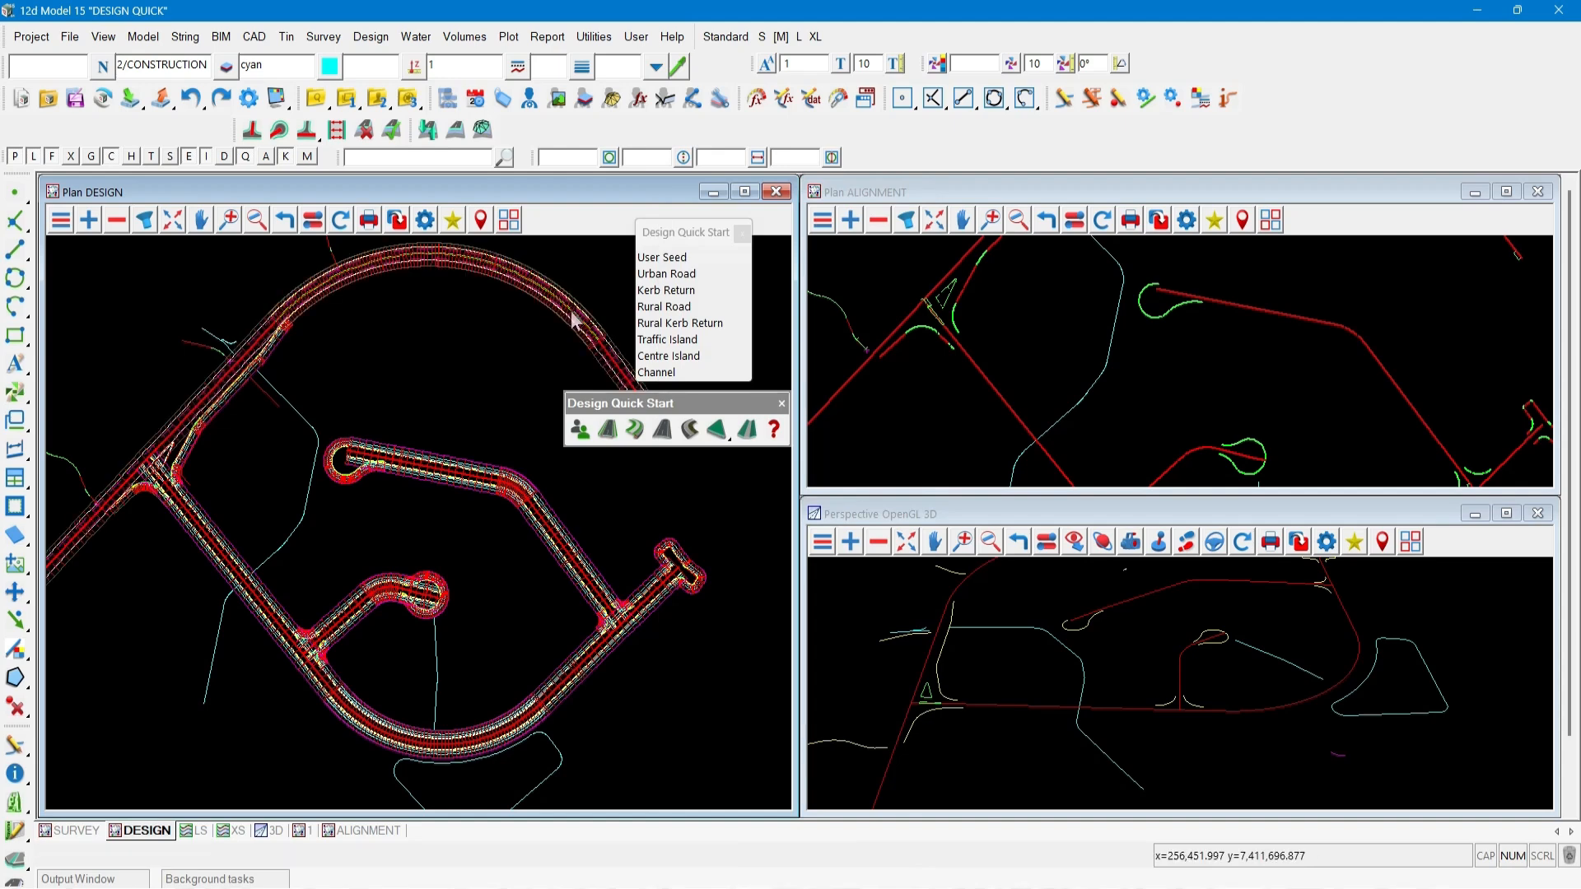
Drop the Channel seed onto the drainage string running west of the loop road.
click(747, 435)
click(301, 523)
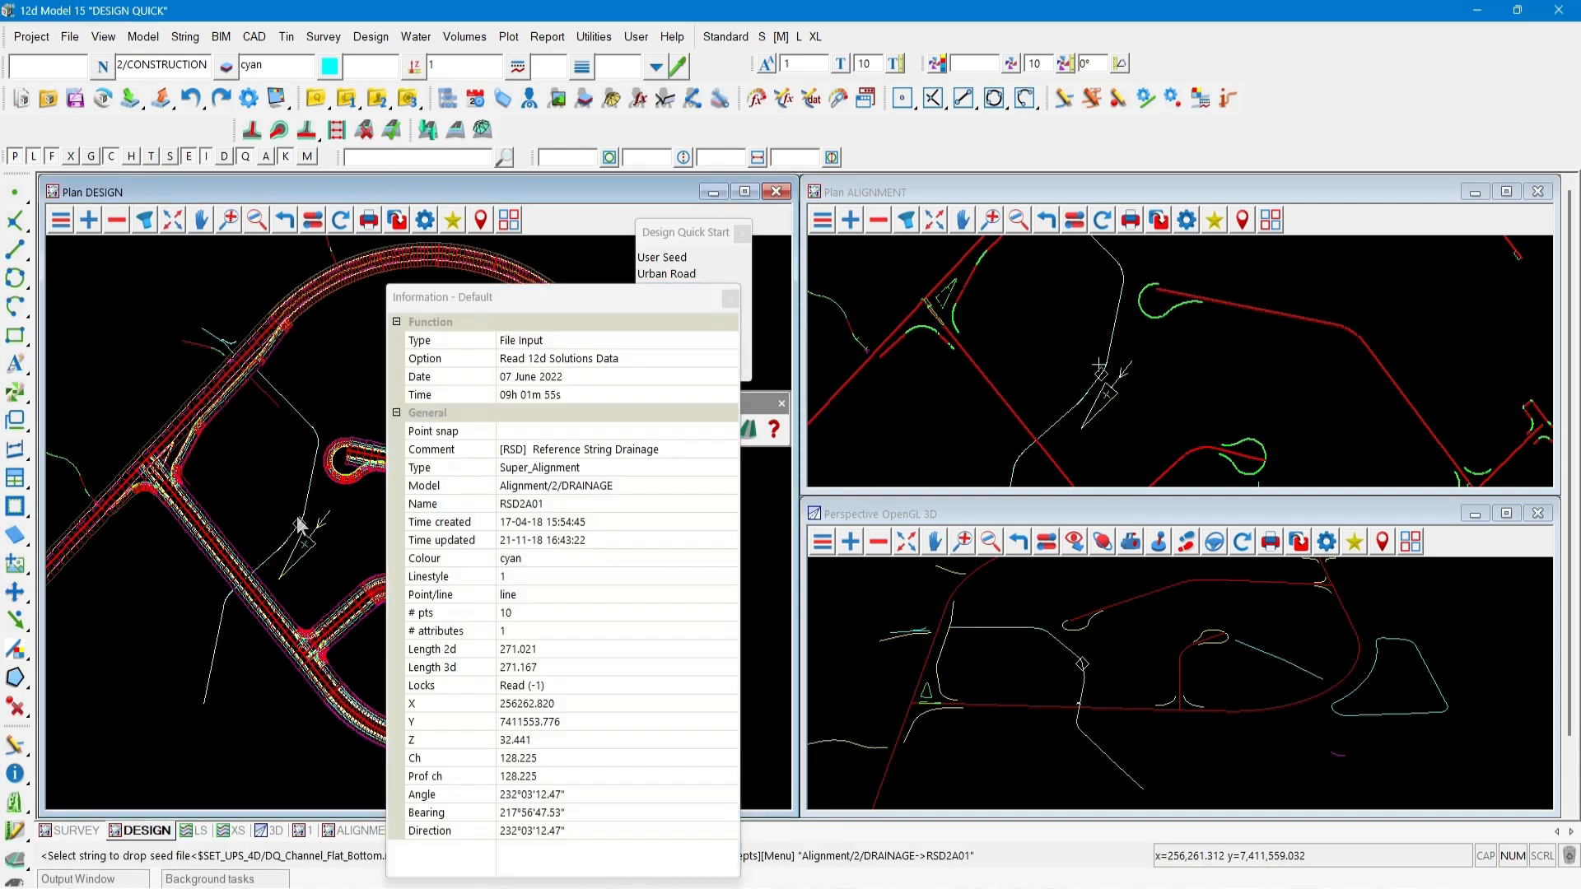
click(302, 524)
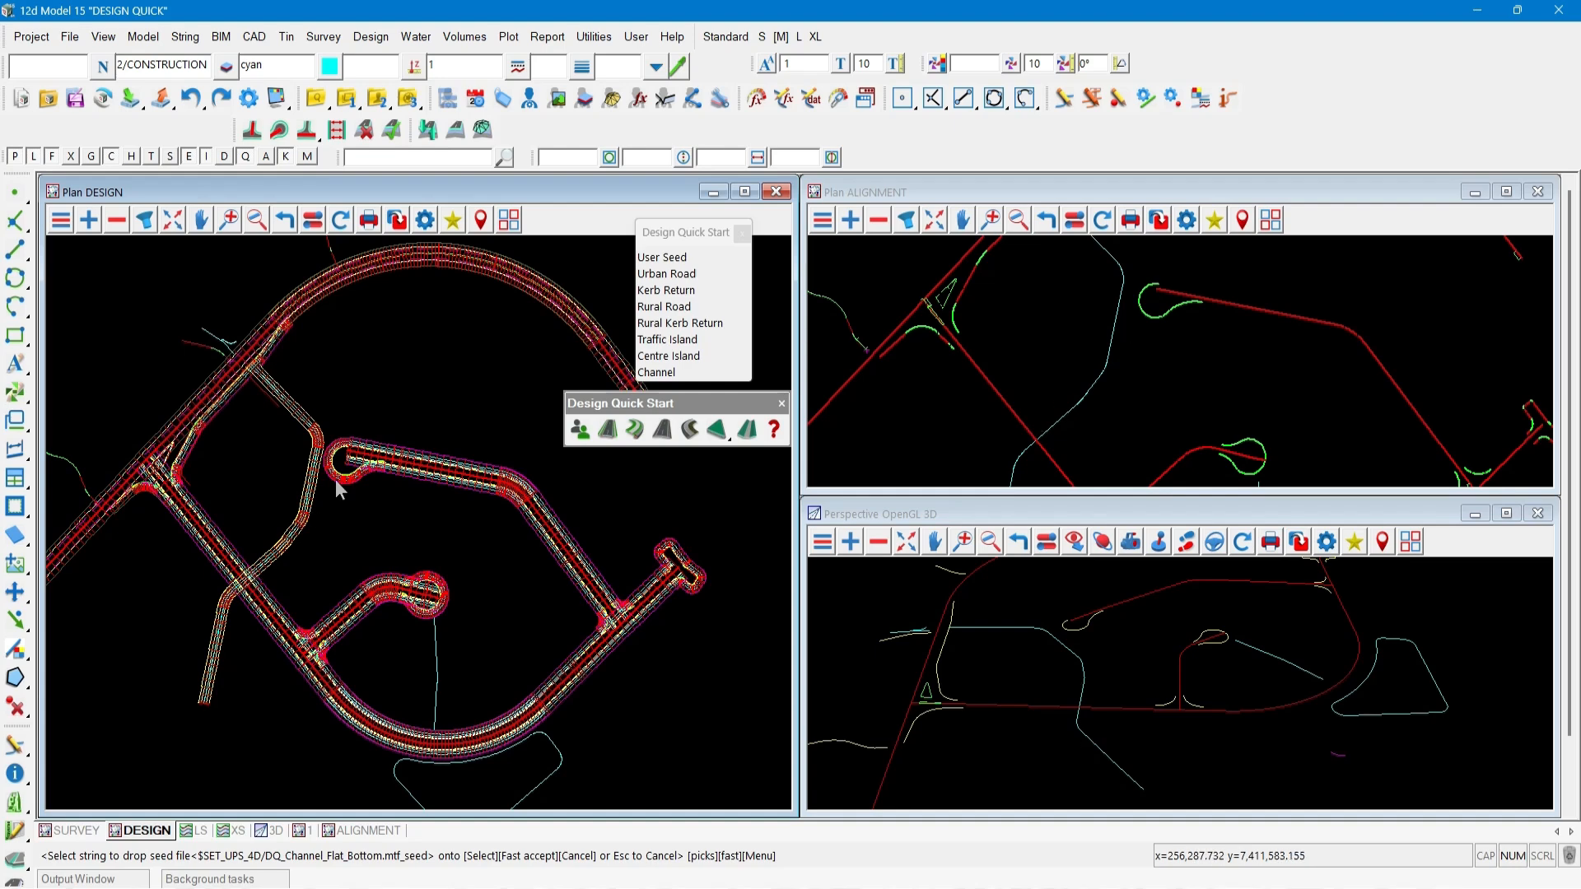
key(Escape)
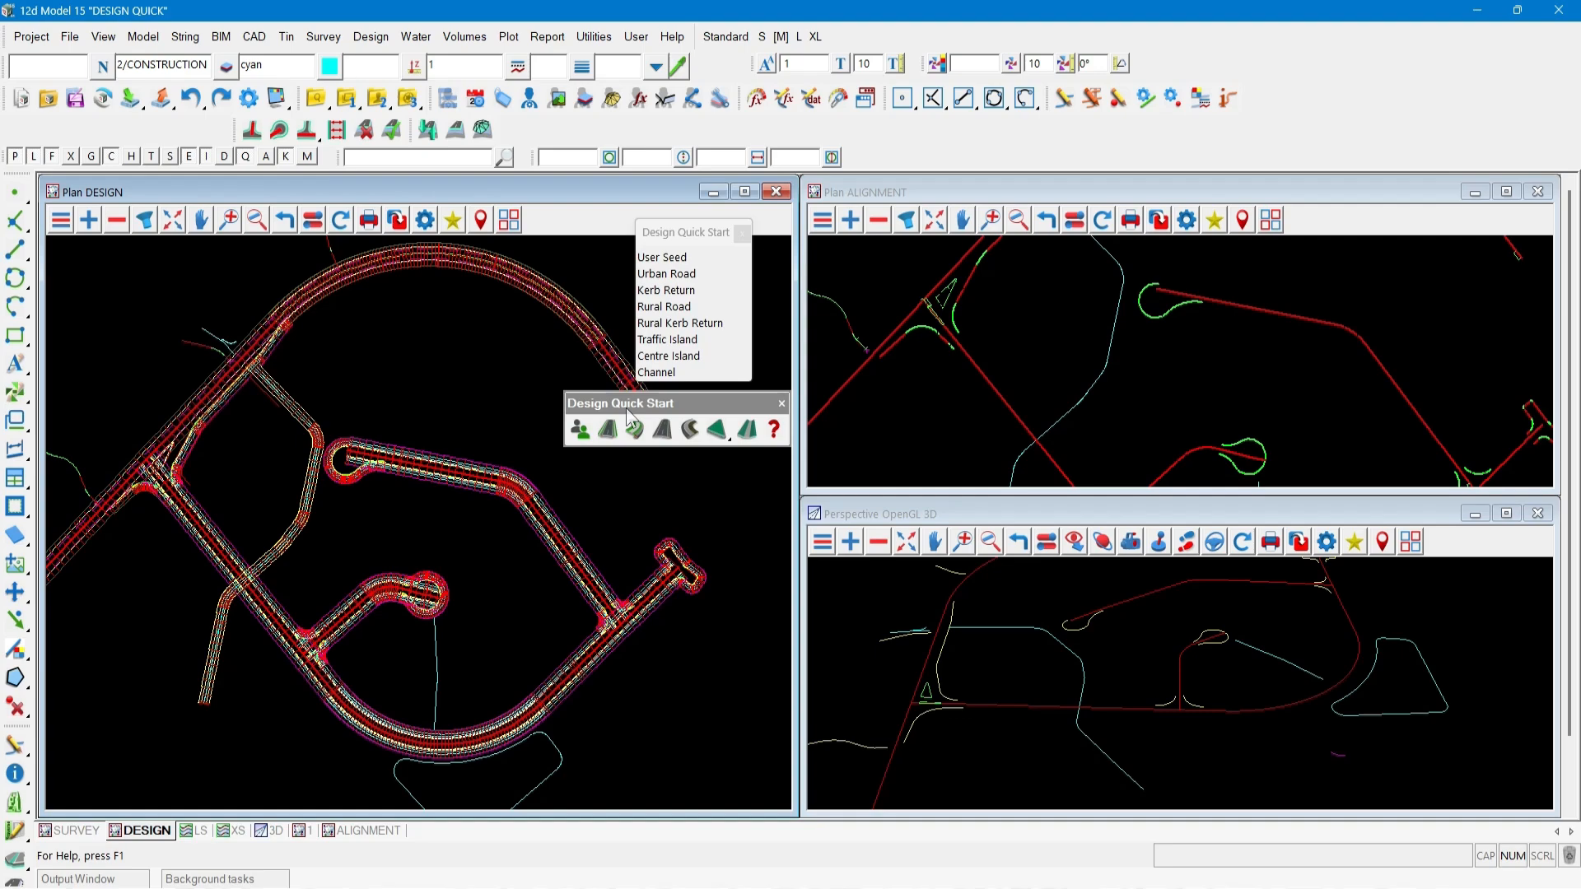
Review which Apply models the Apply MTF Defaults store road strings, sections and boundaries in.
scroll(323, 663, up, 3)
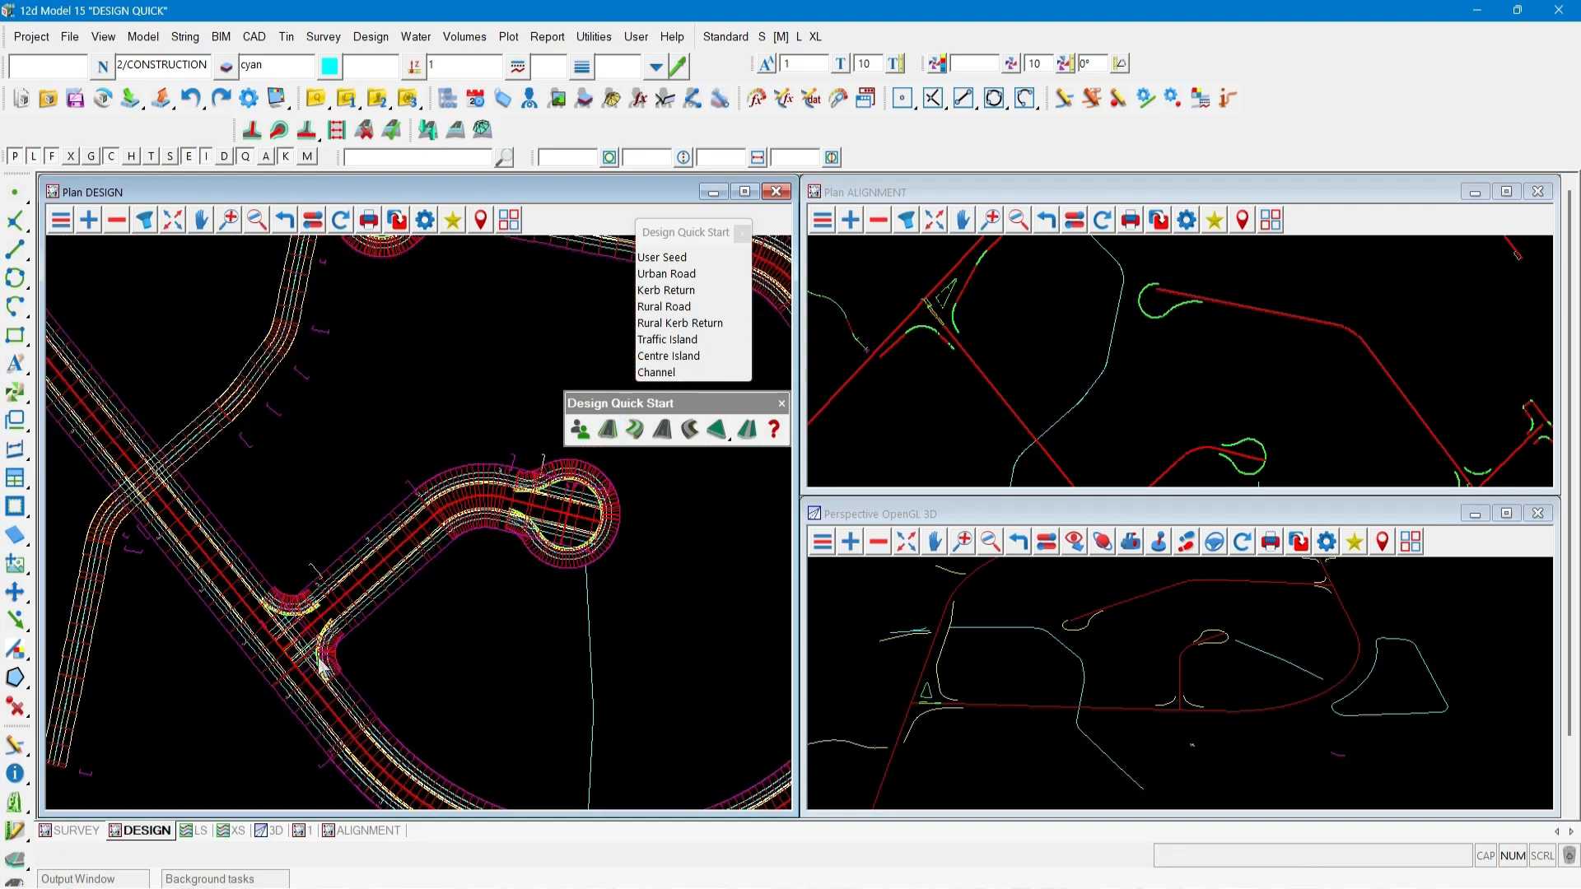
scroll(324, 666, up, 2)
scroll(322, 666, up, 2)
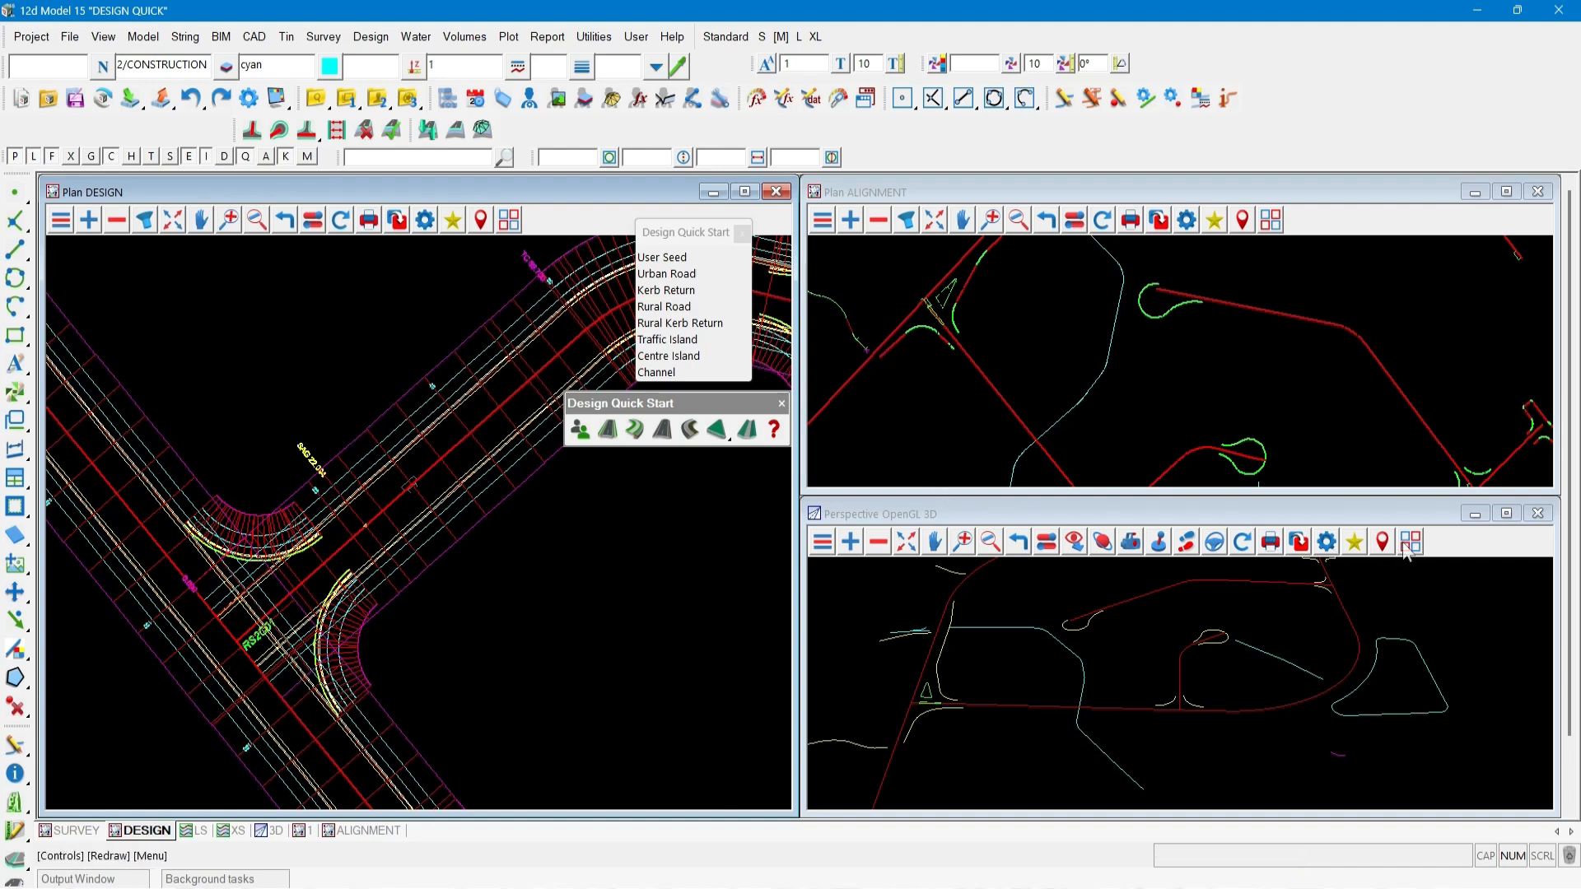
click(854, 544)
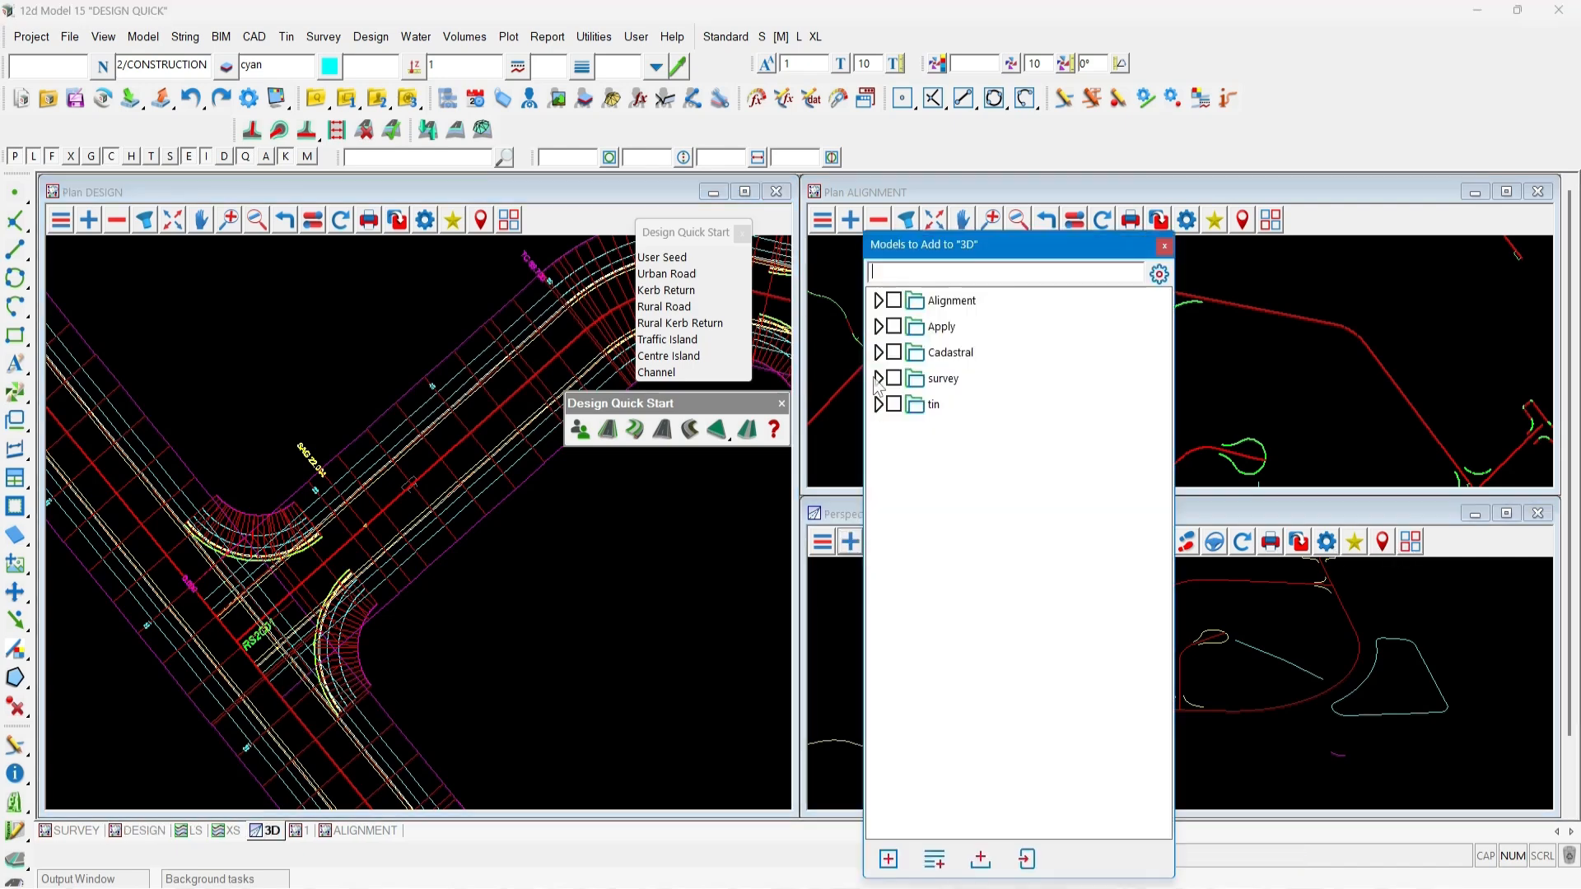
click(878, 327)
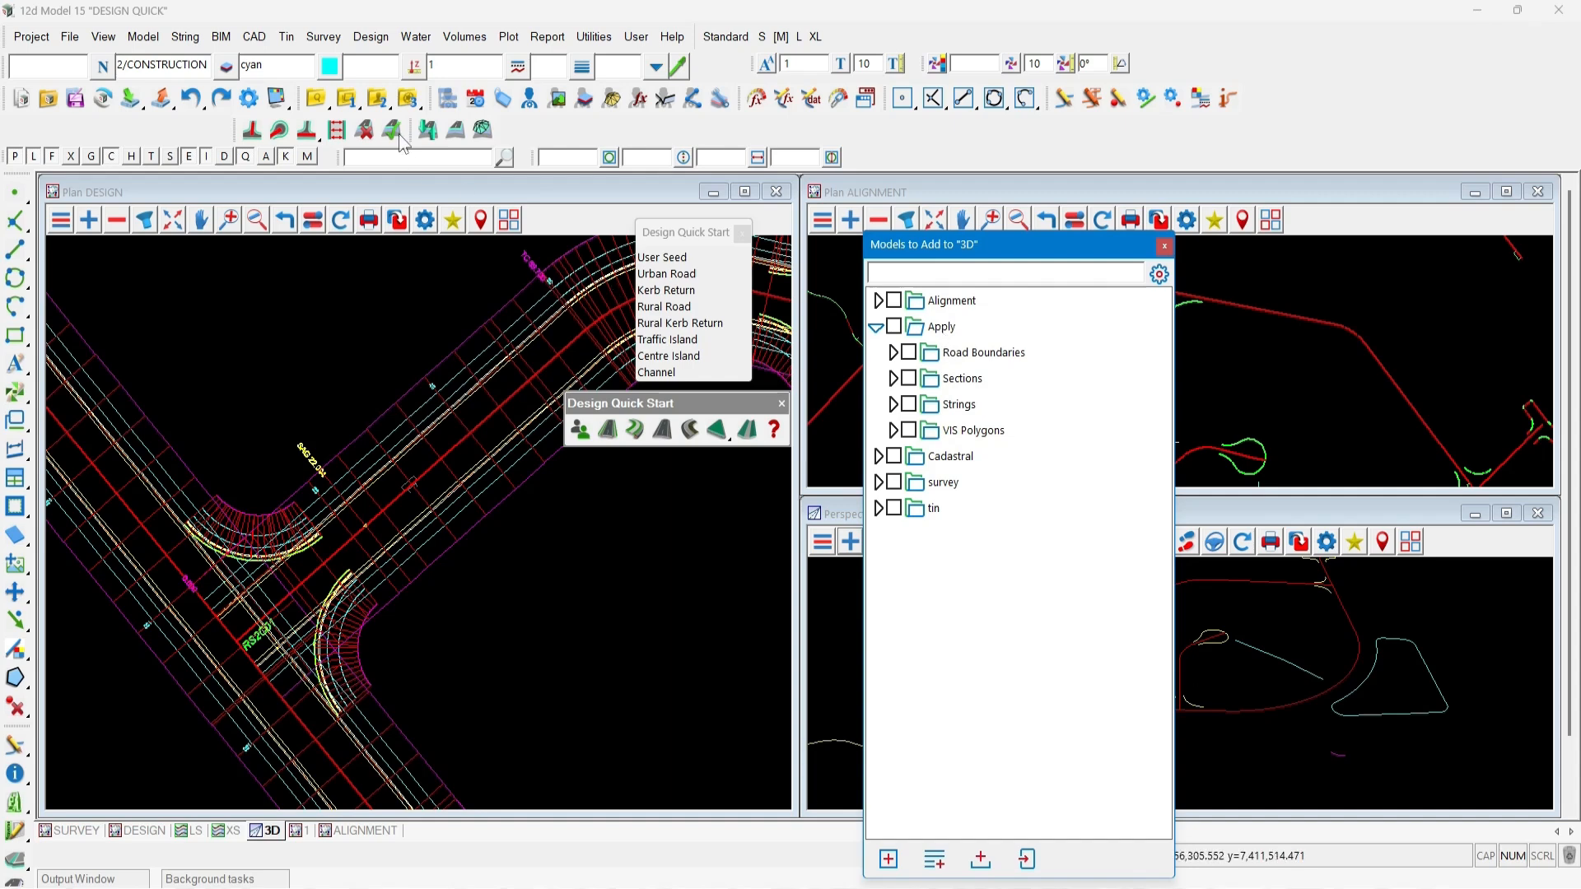
click(371, 36)
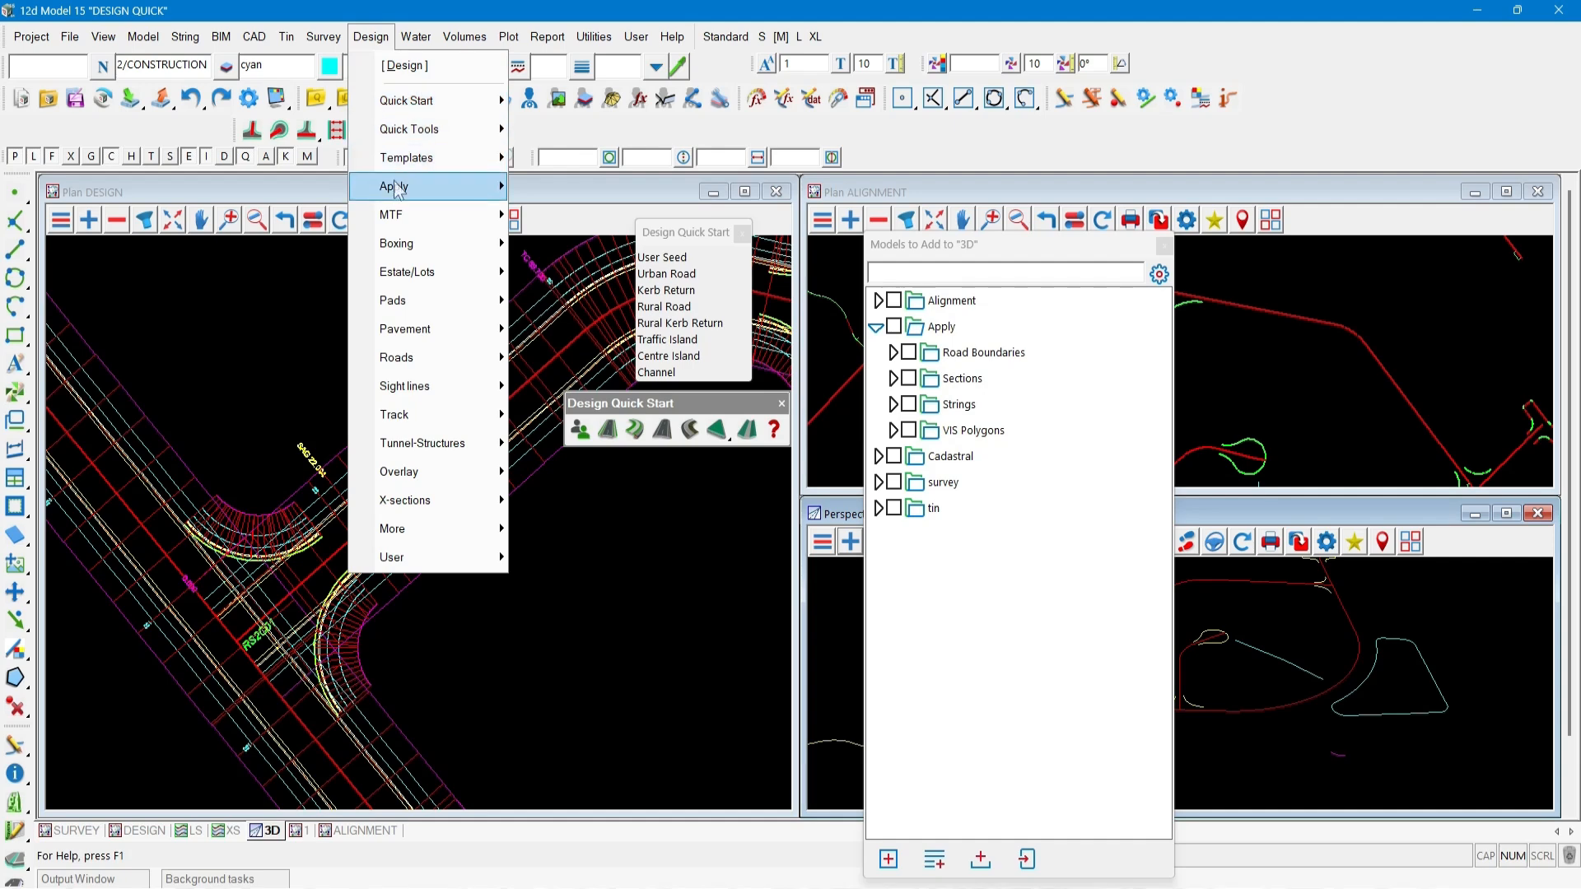
mouse_move(428, 186)
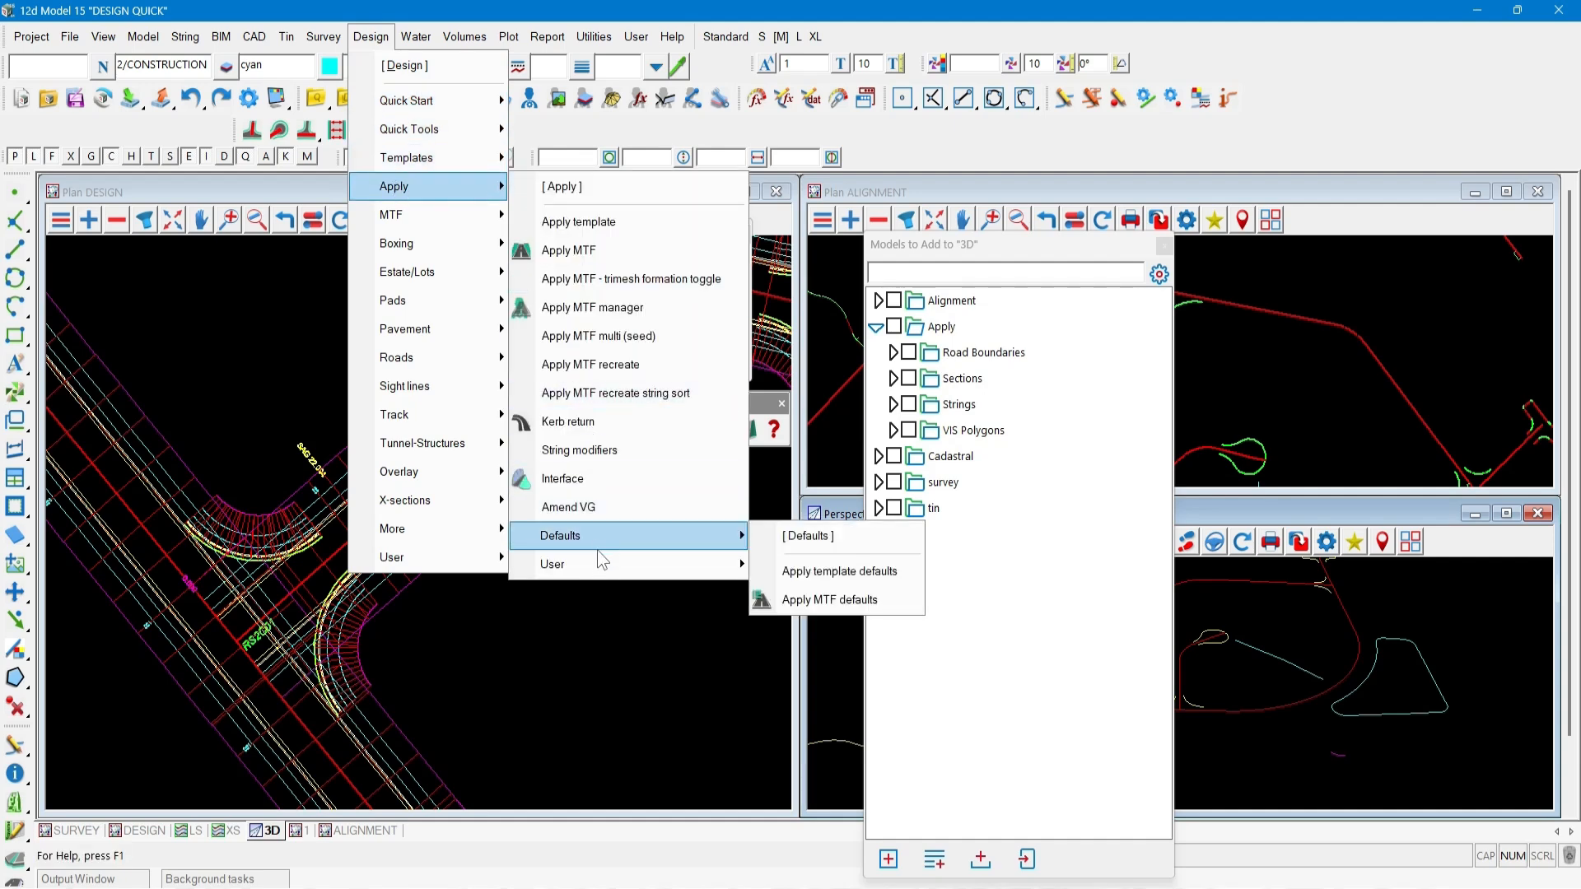
click(812, 574)
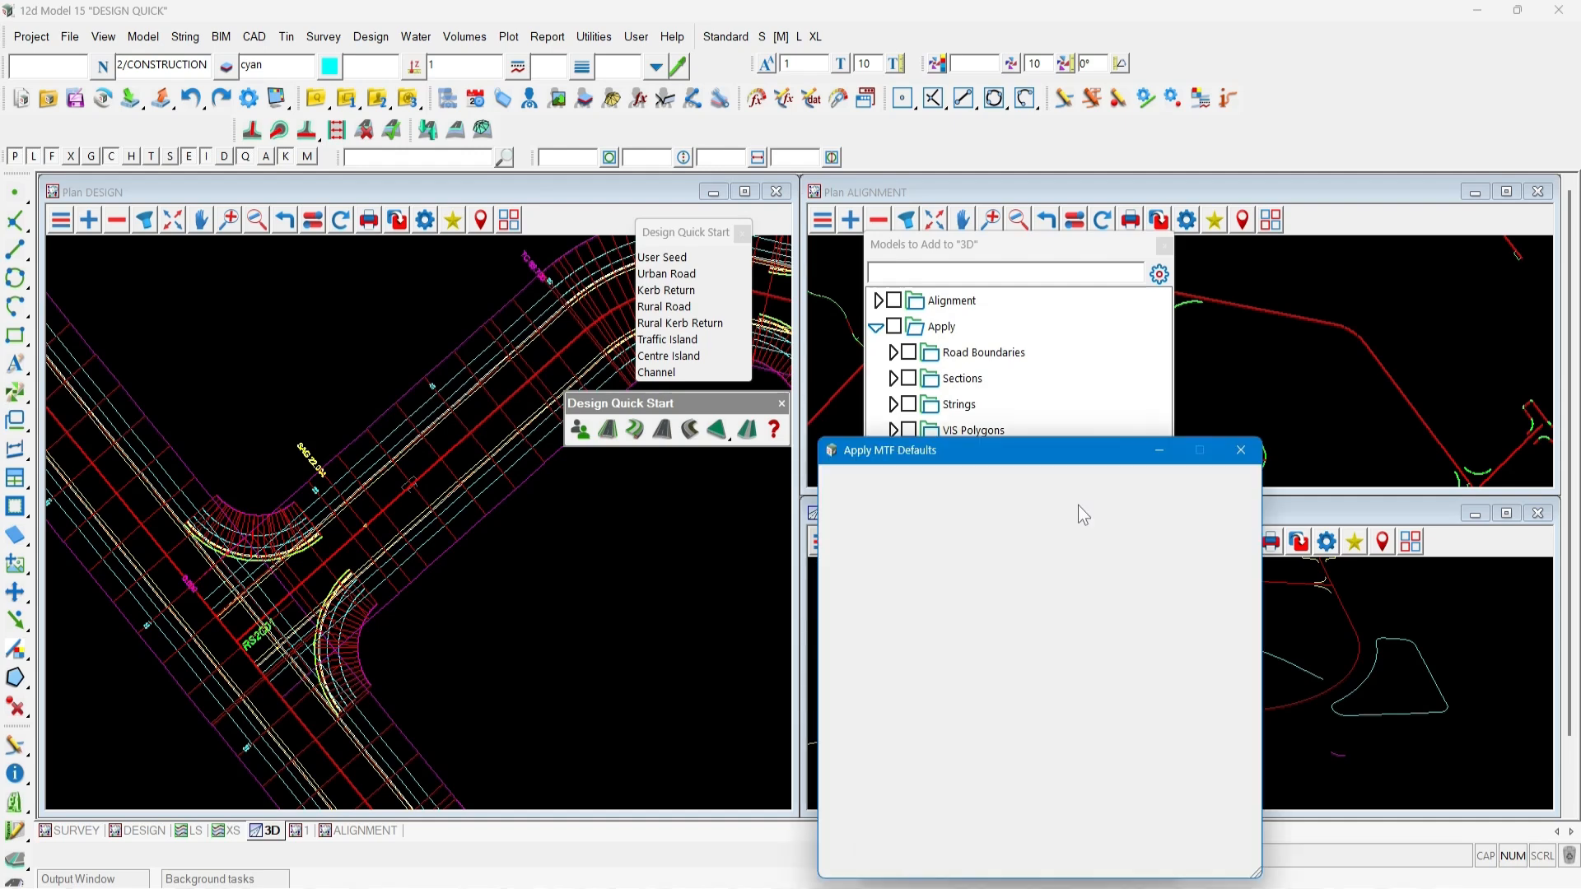
drag(989, 455, 390, 303)
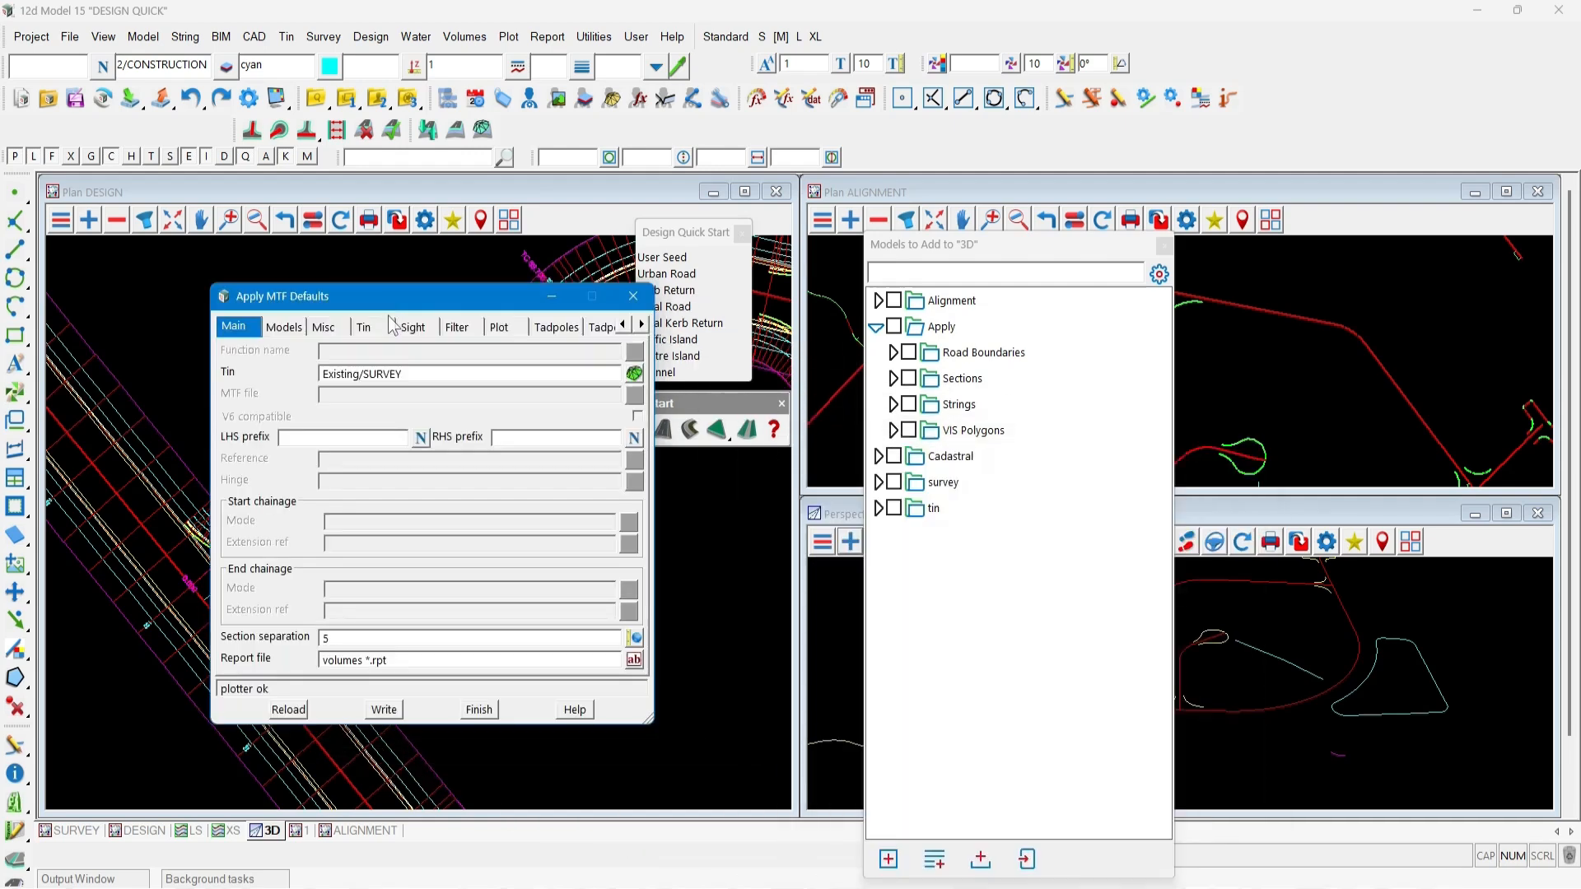
click(285, 326)
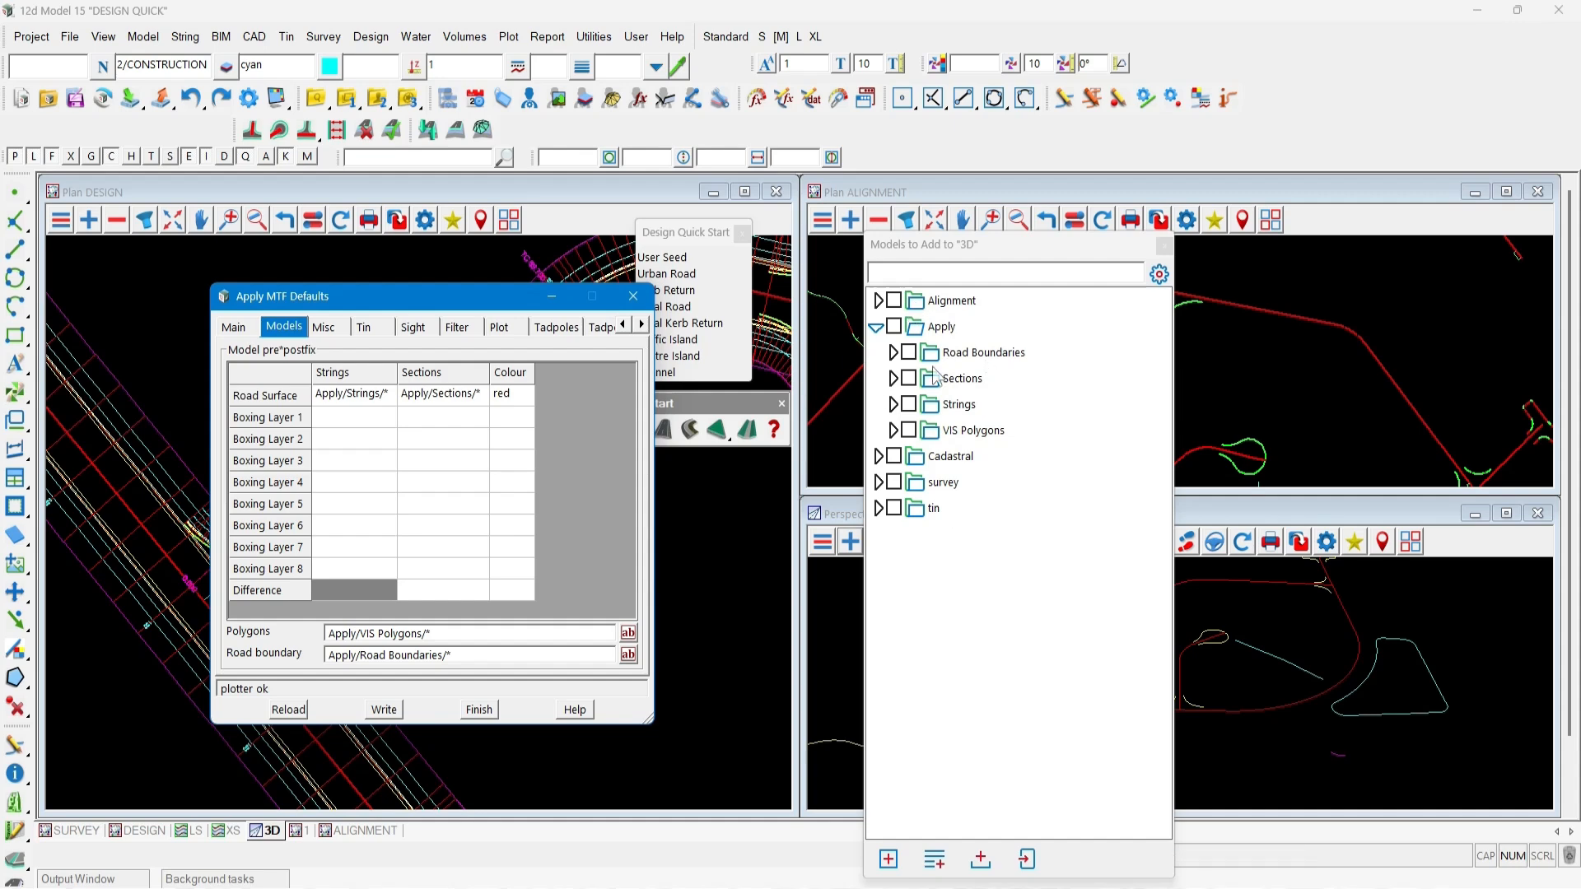
click(633, 296)
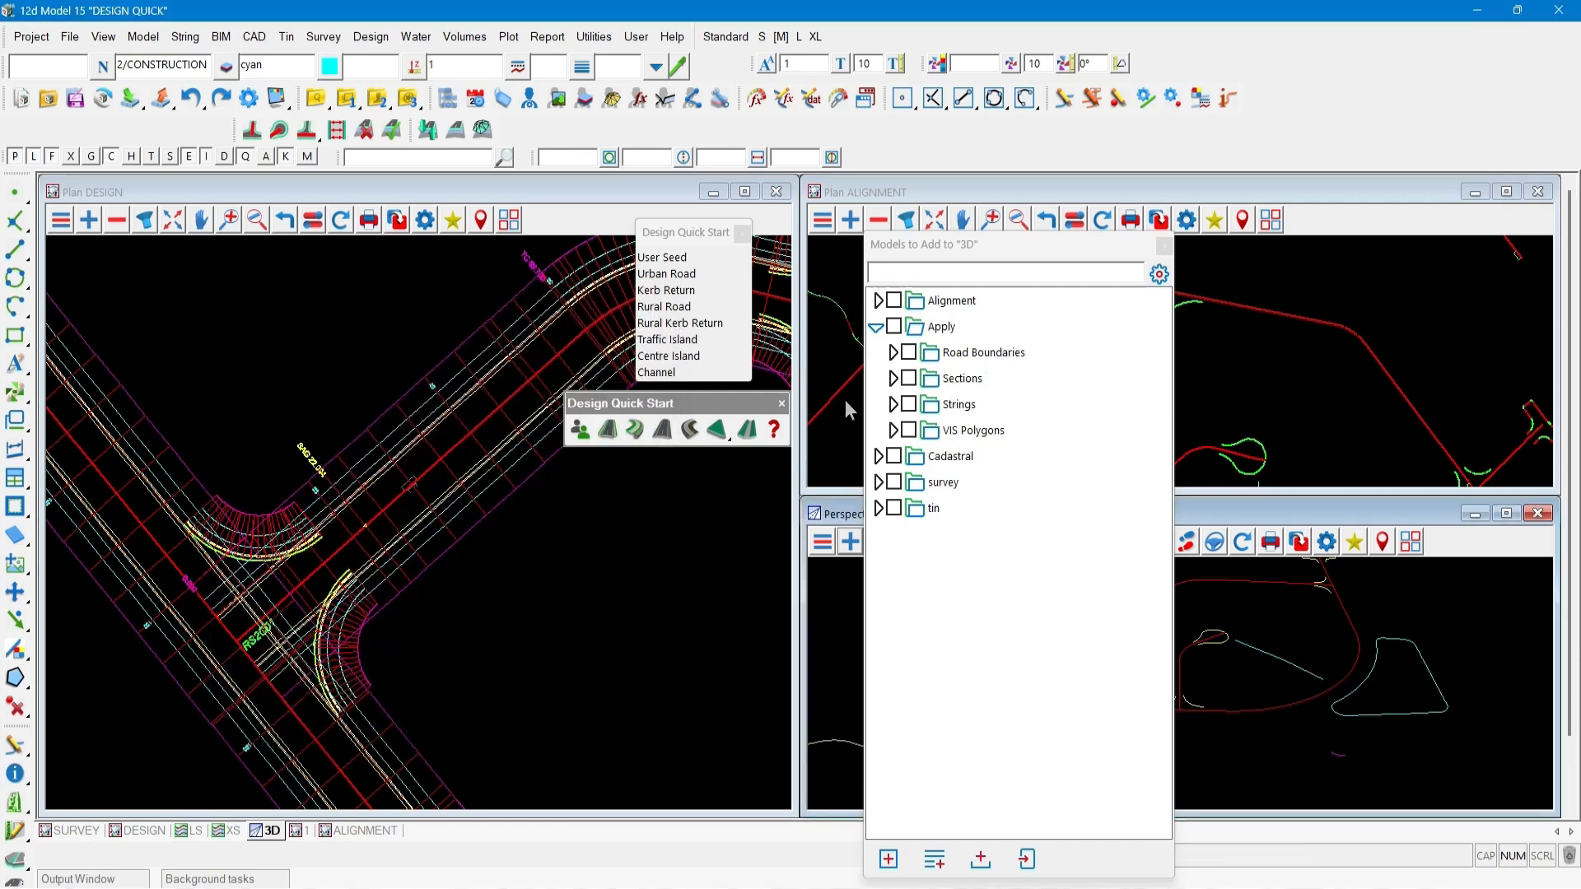
Add the Apply Sections and Strings models to the 3D view.
click(909, 378)
click(908, 404)
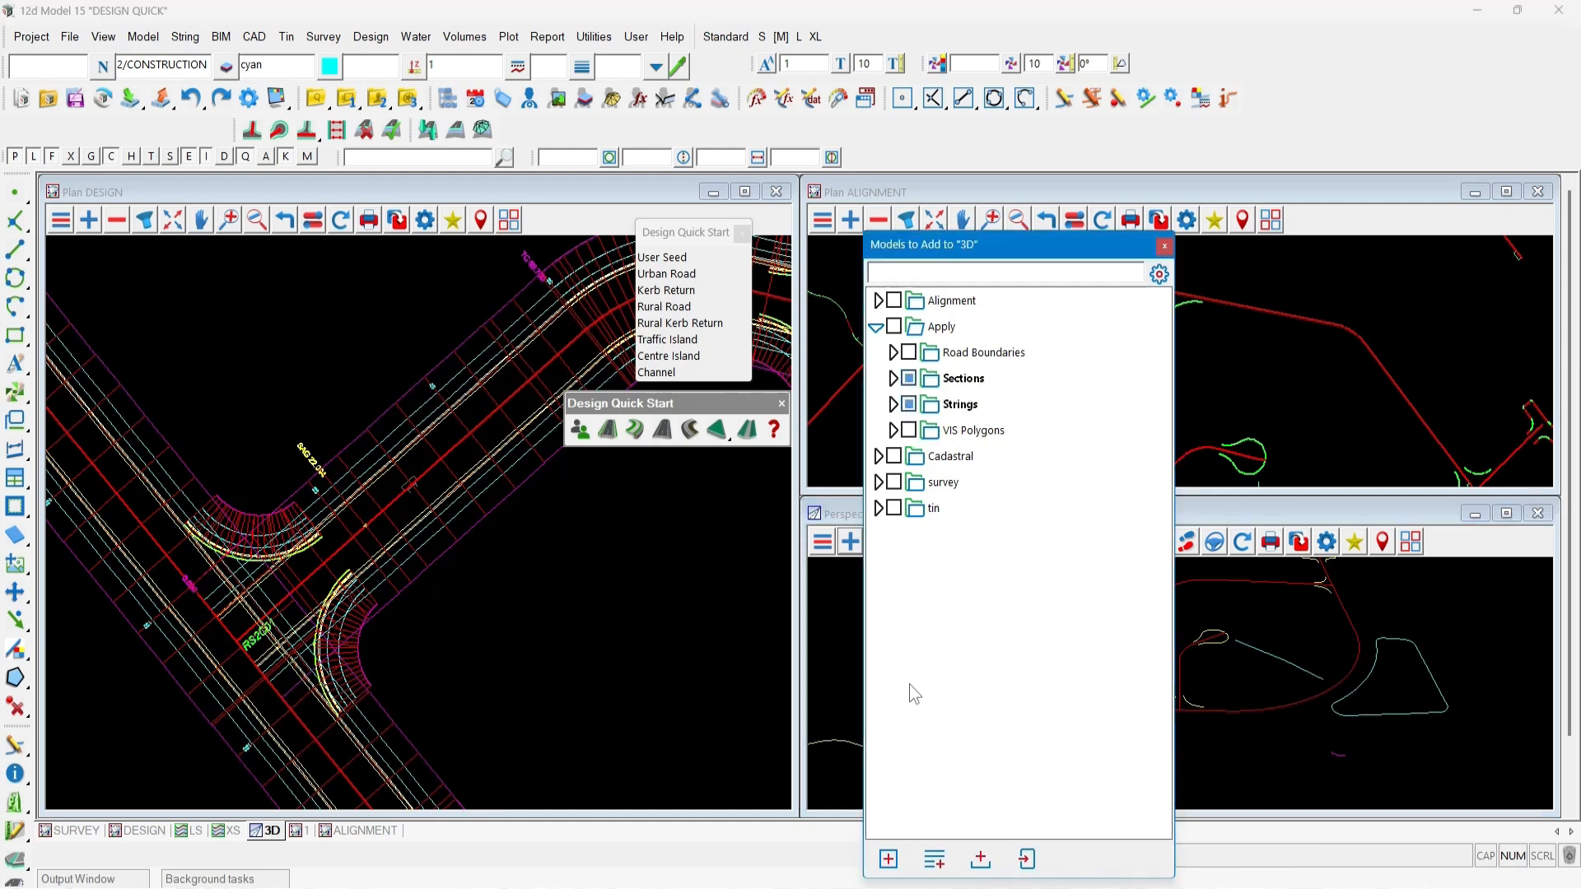
click(888, 860)
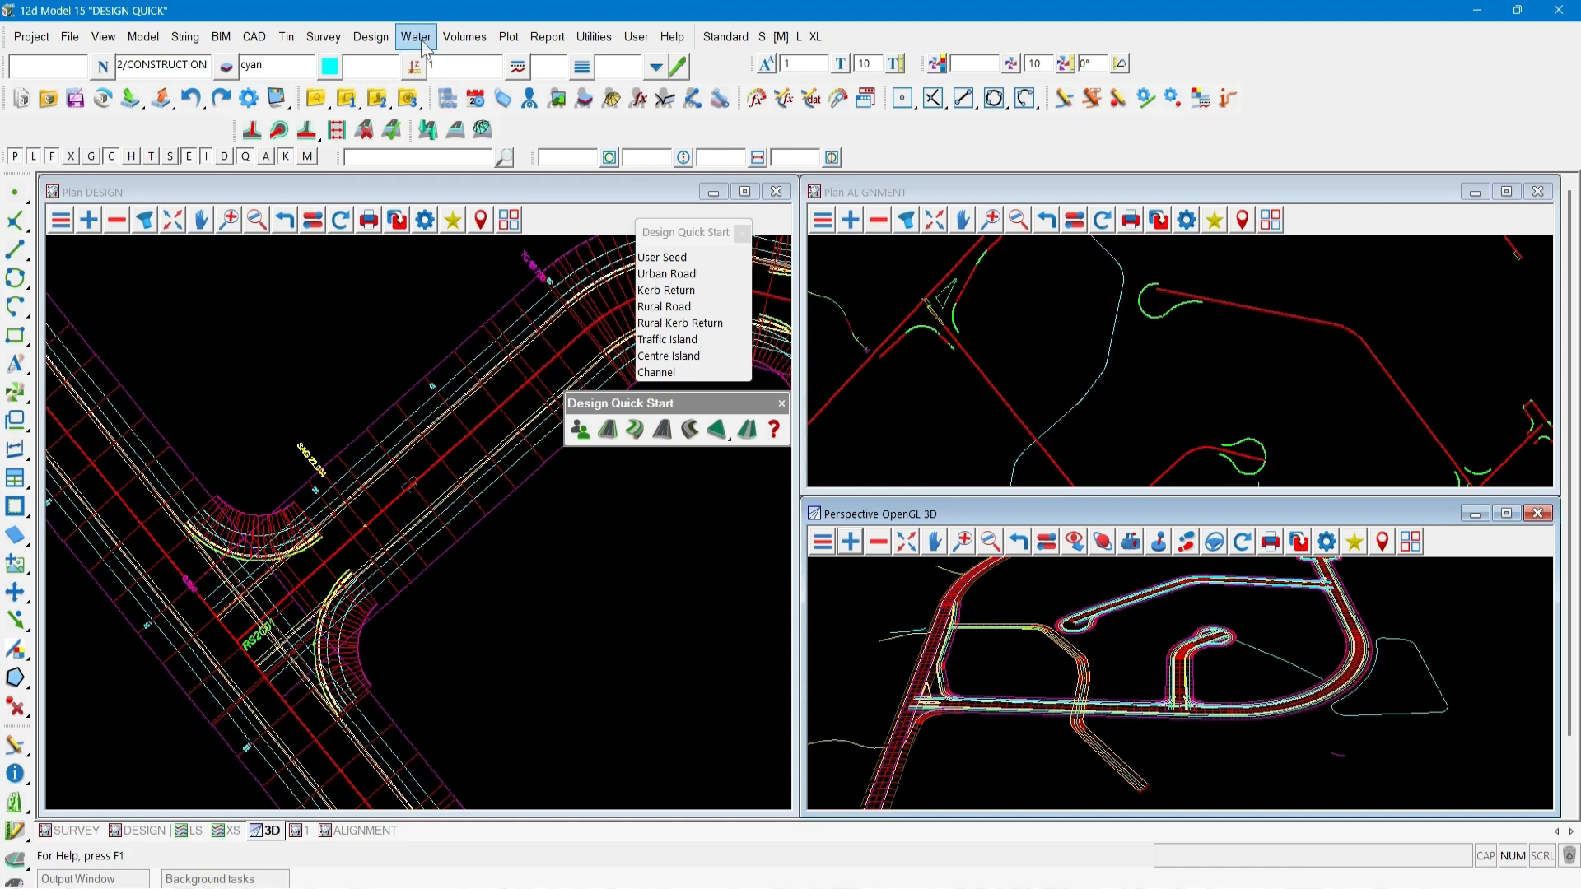
Open the Apply MTF Function dialog and browse the list of available MTF functions.
click(384, 40)
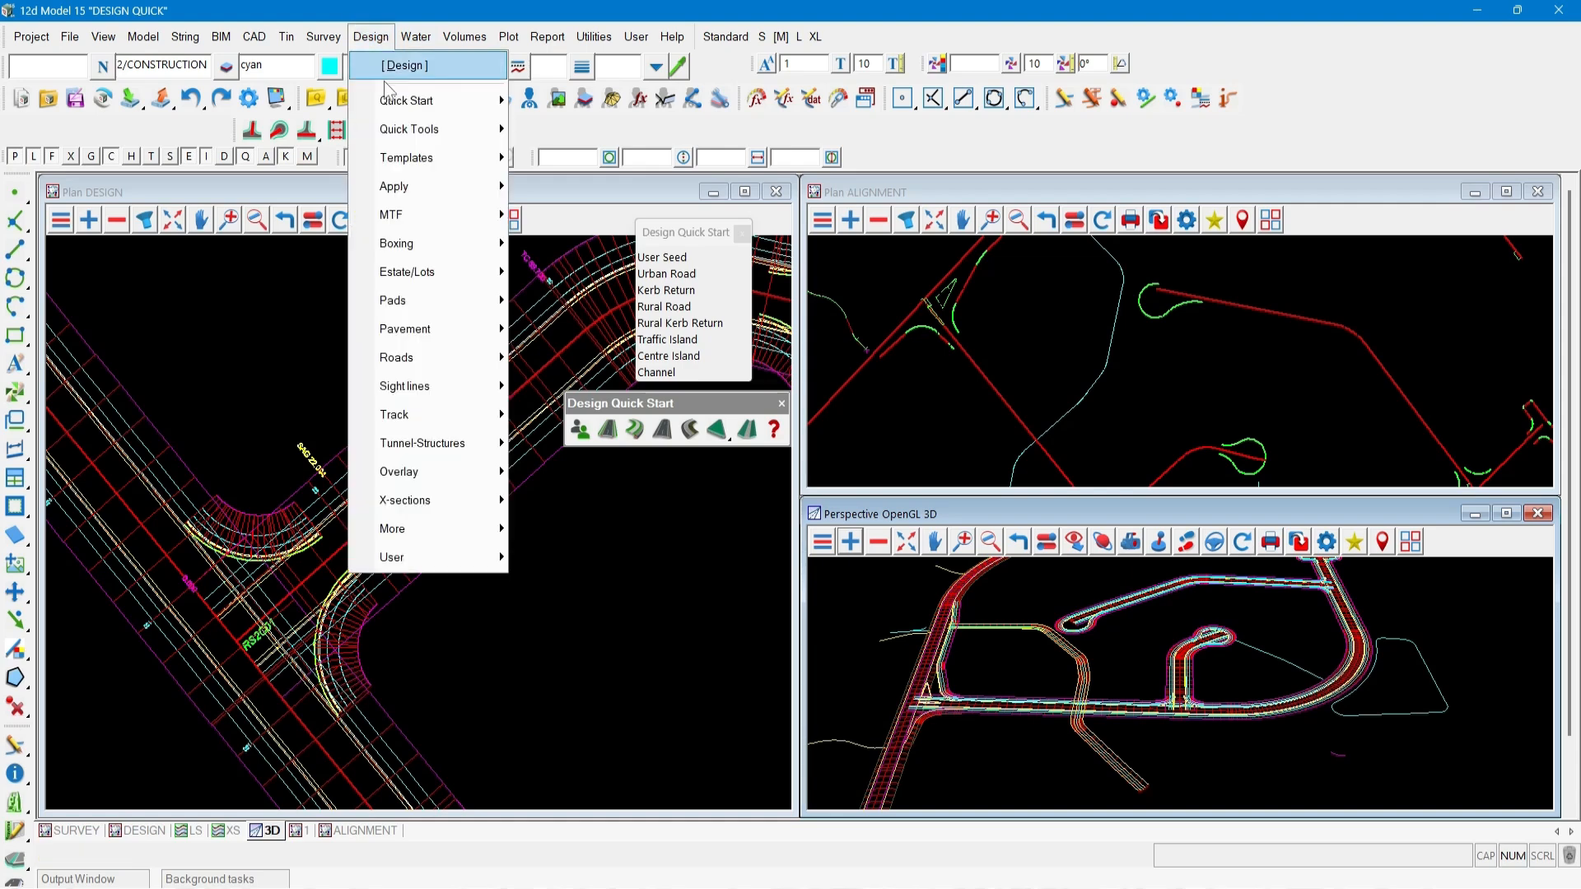
mouse_move(402, 217)
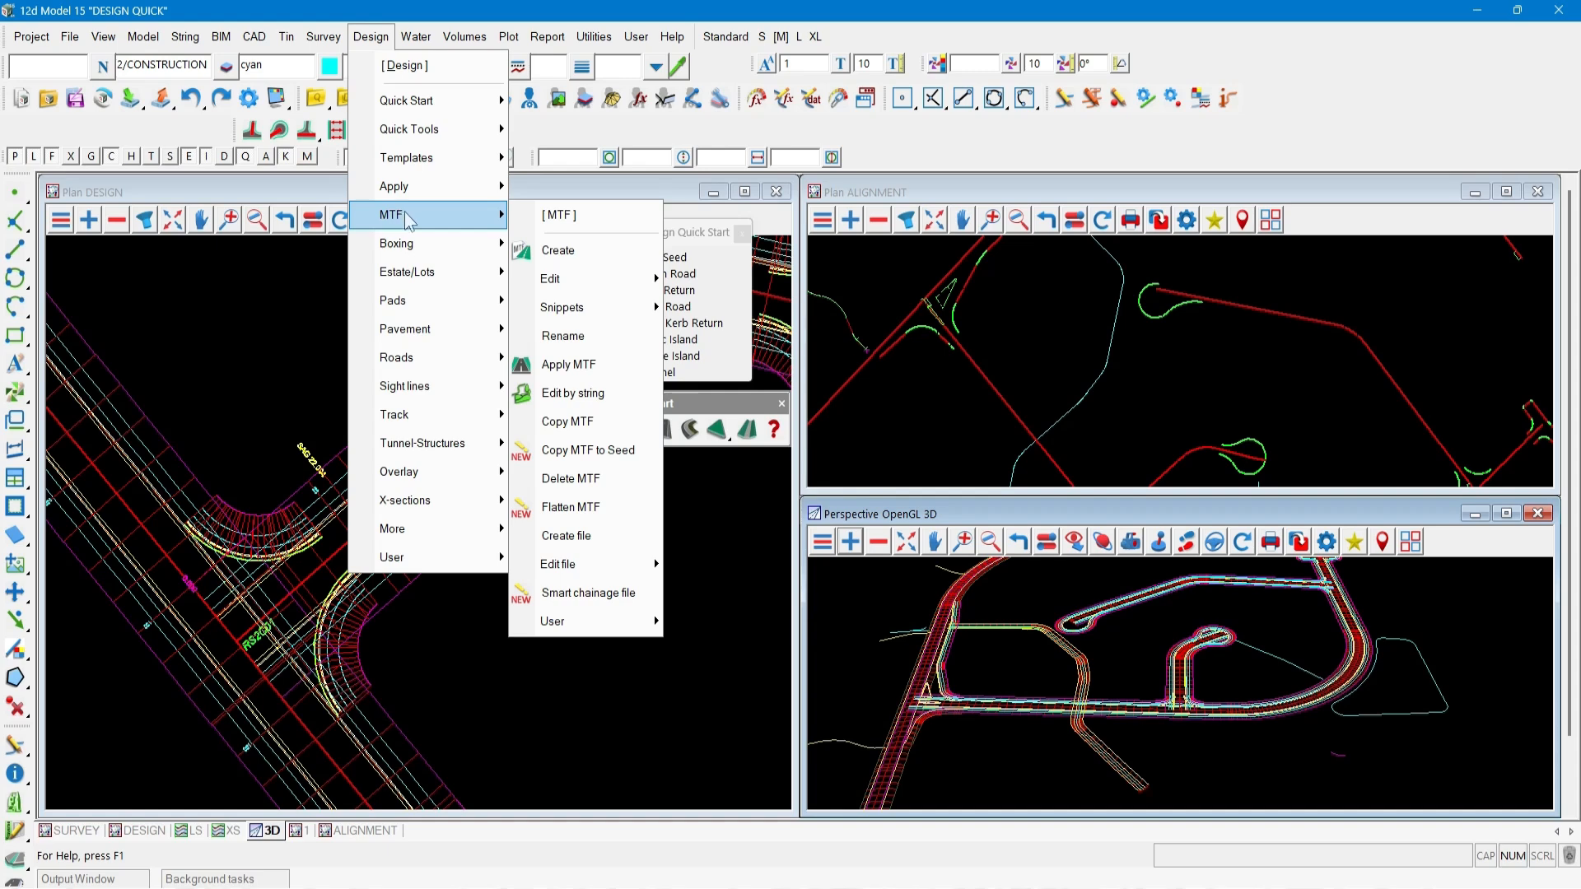
mouse_move(568, 281)
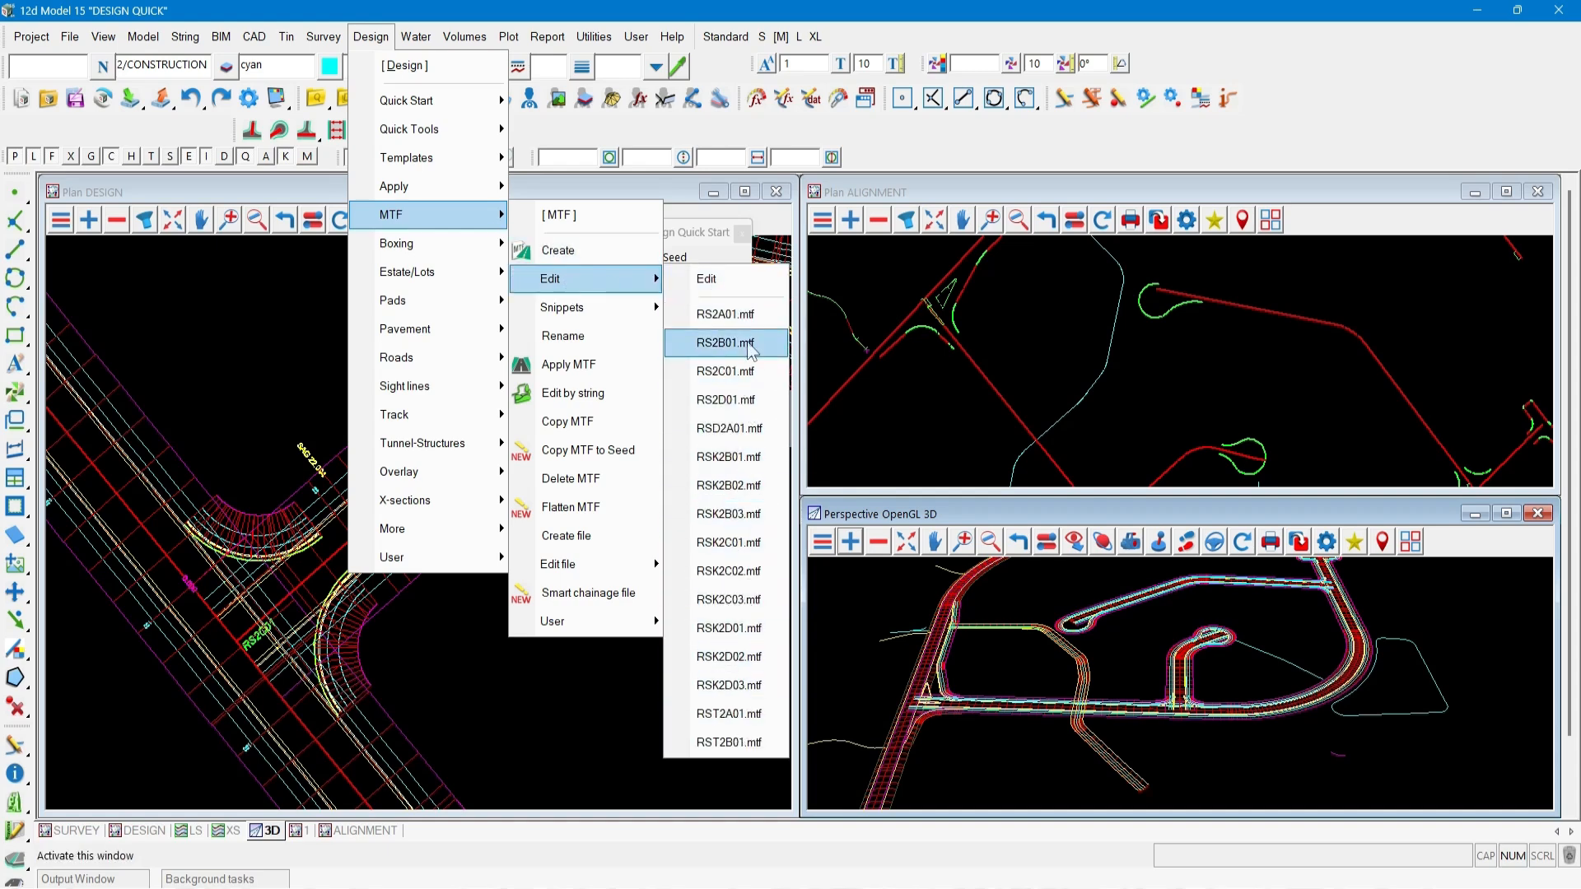
click(583, 369)
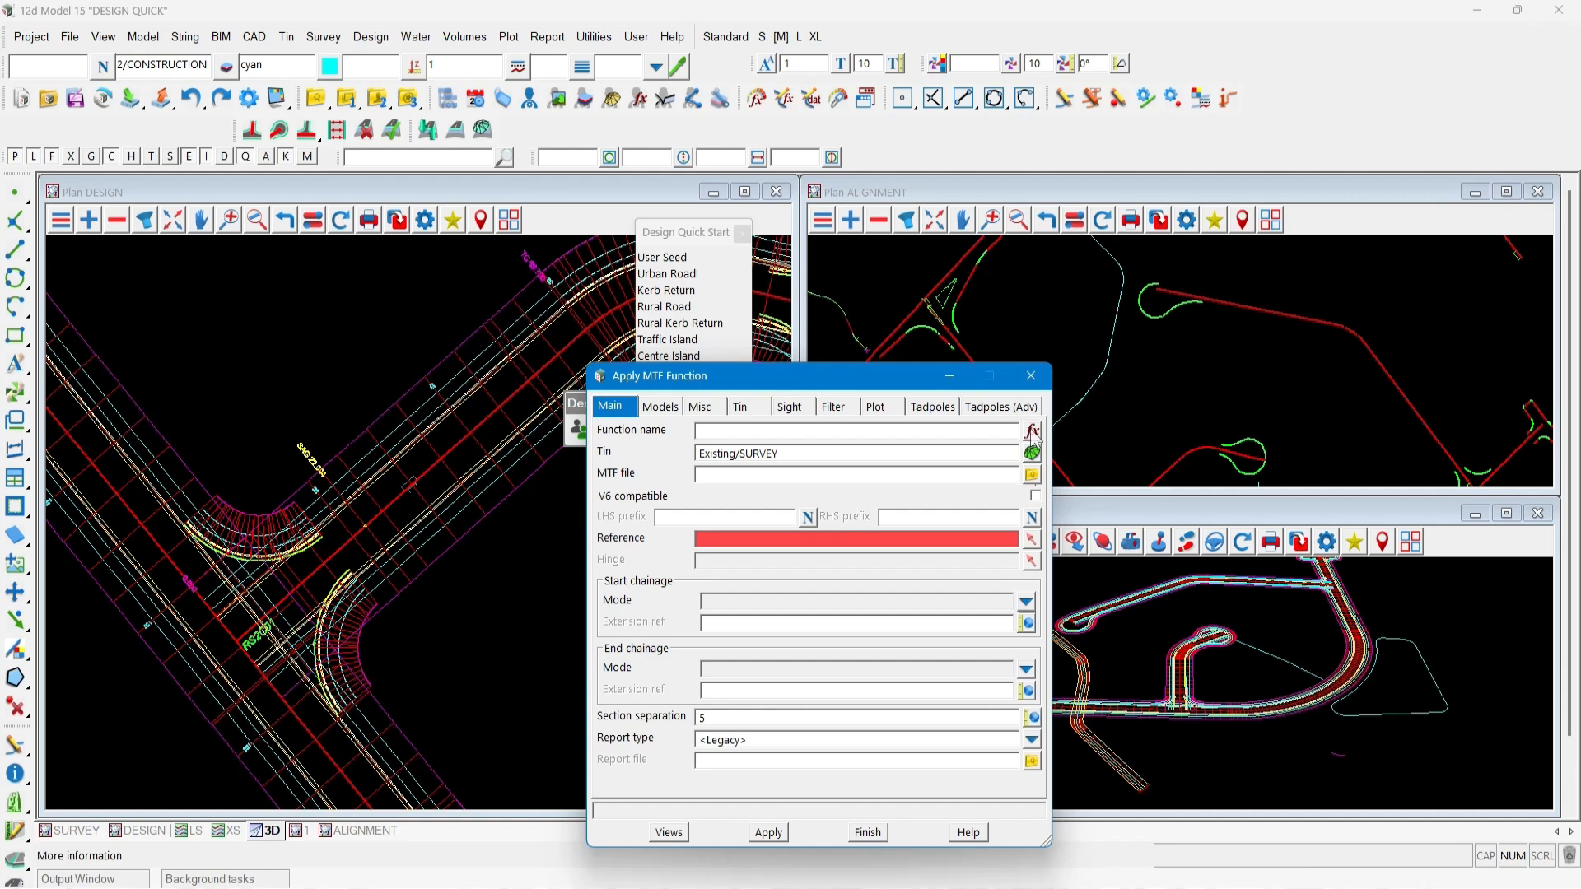
click(1030, 431)
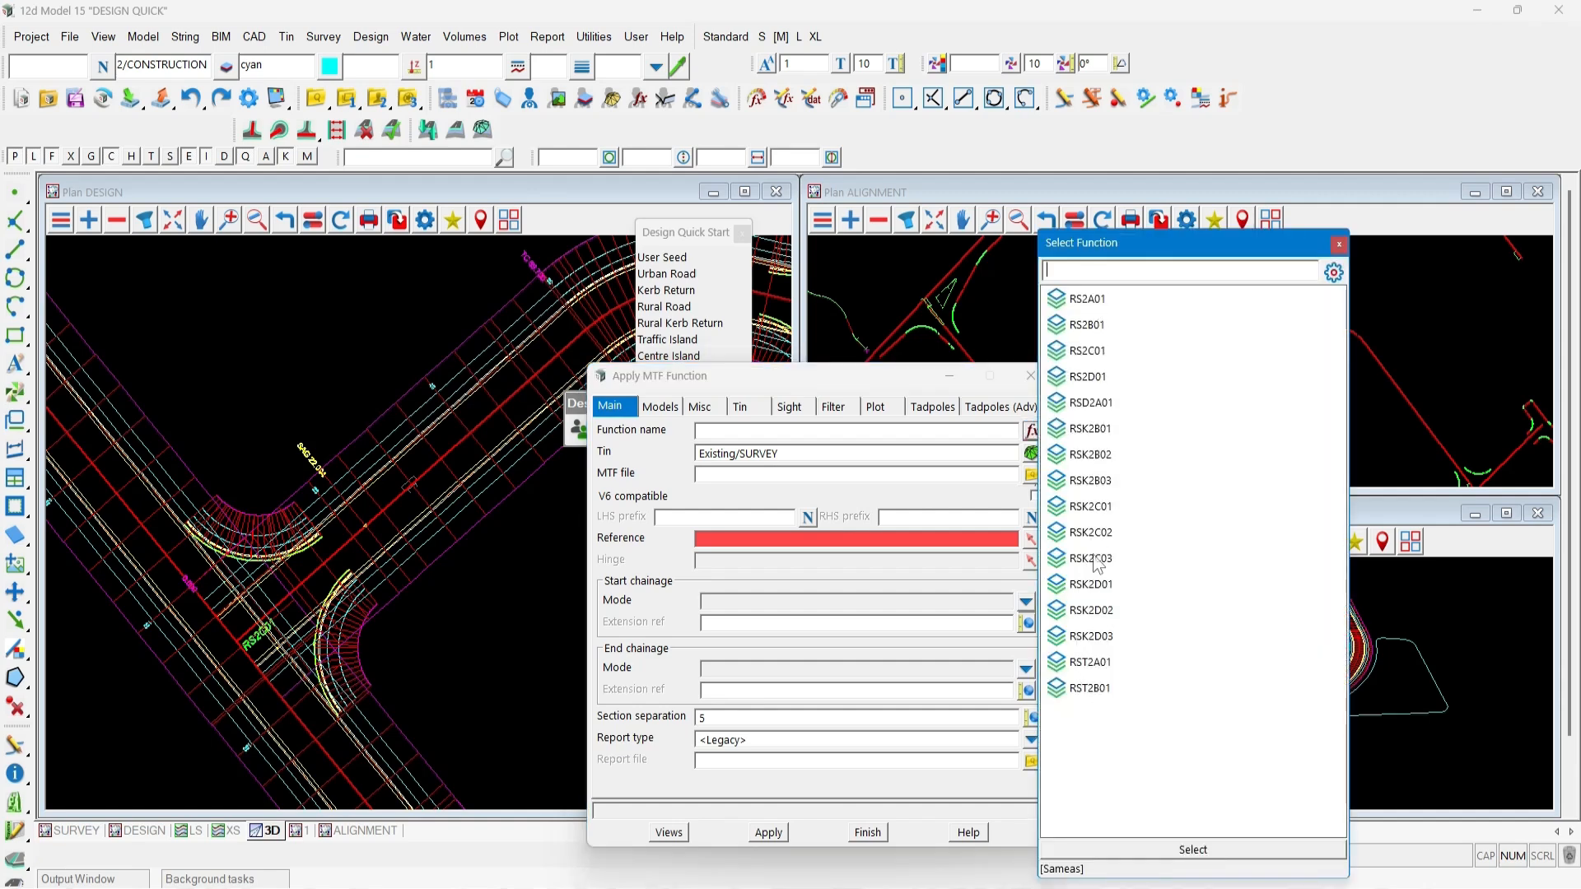
click(1339, 245)
click(1031, 376)
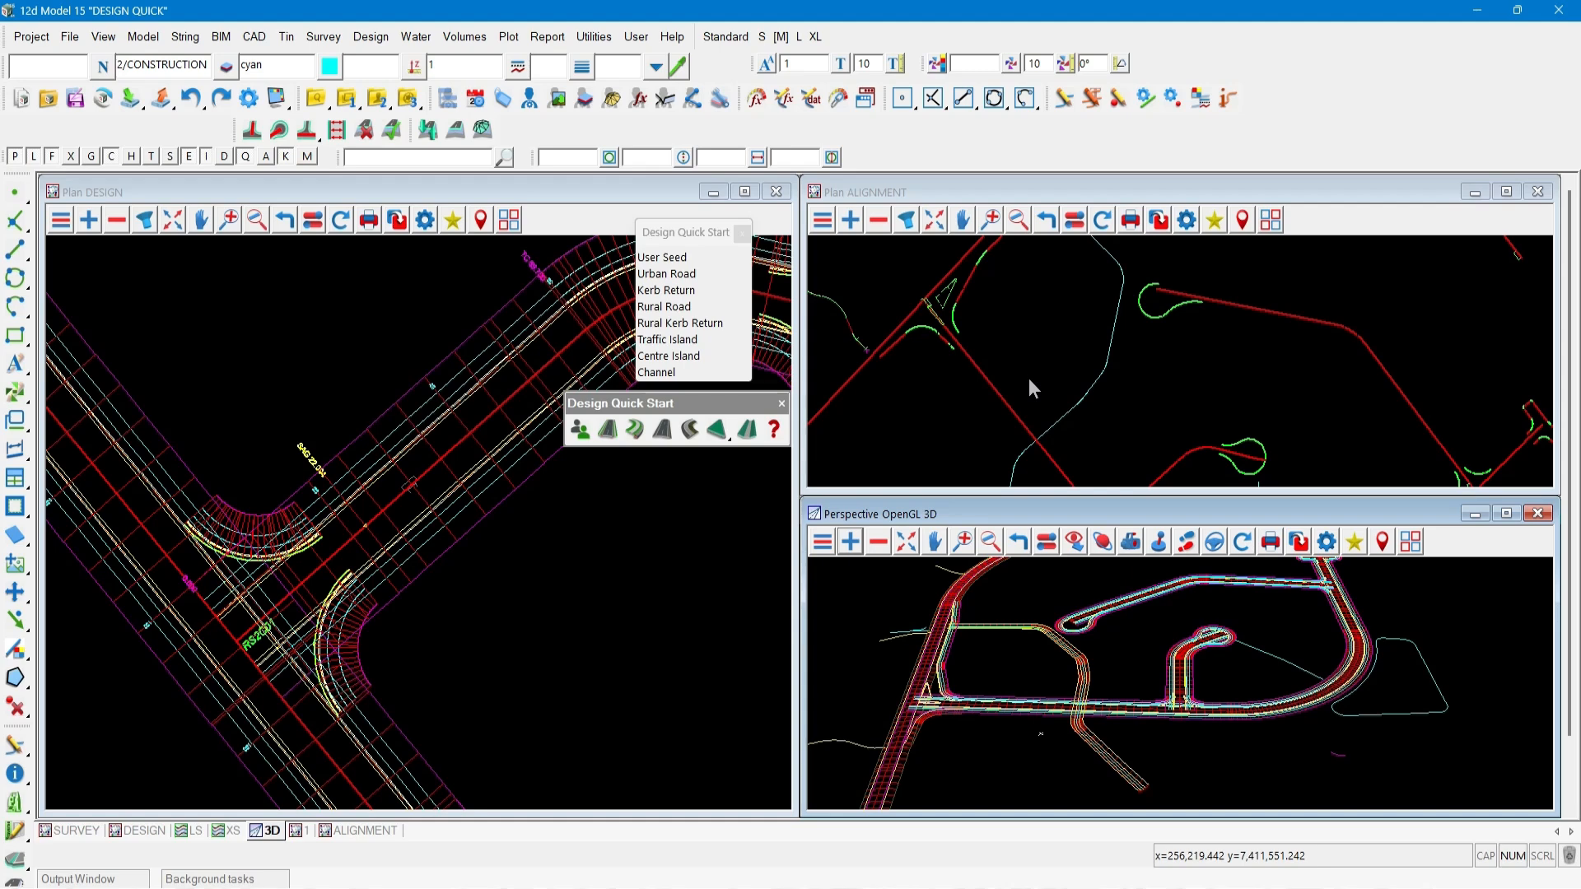
Dock the Design Quick Start toolbar into the main toolbar area and close its floating menu.
click(690, 238)
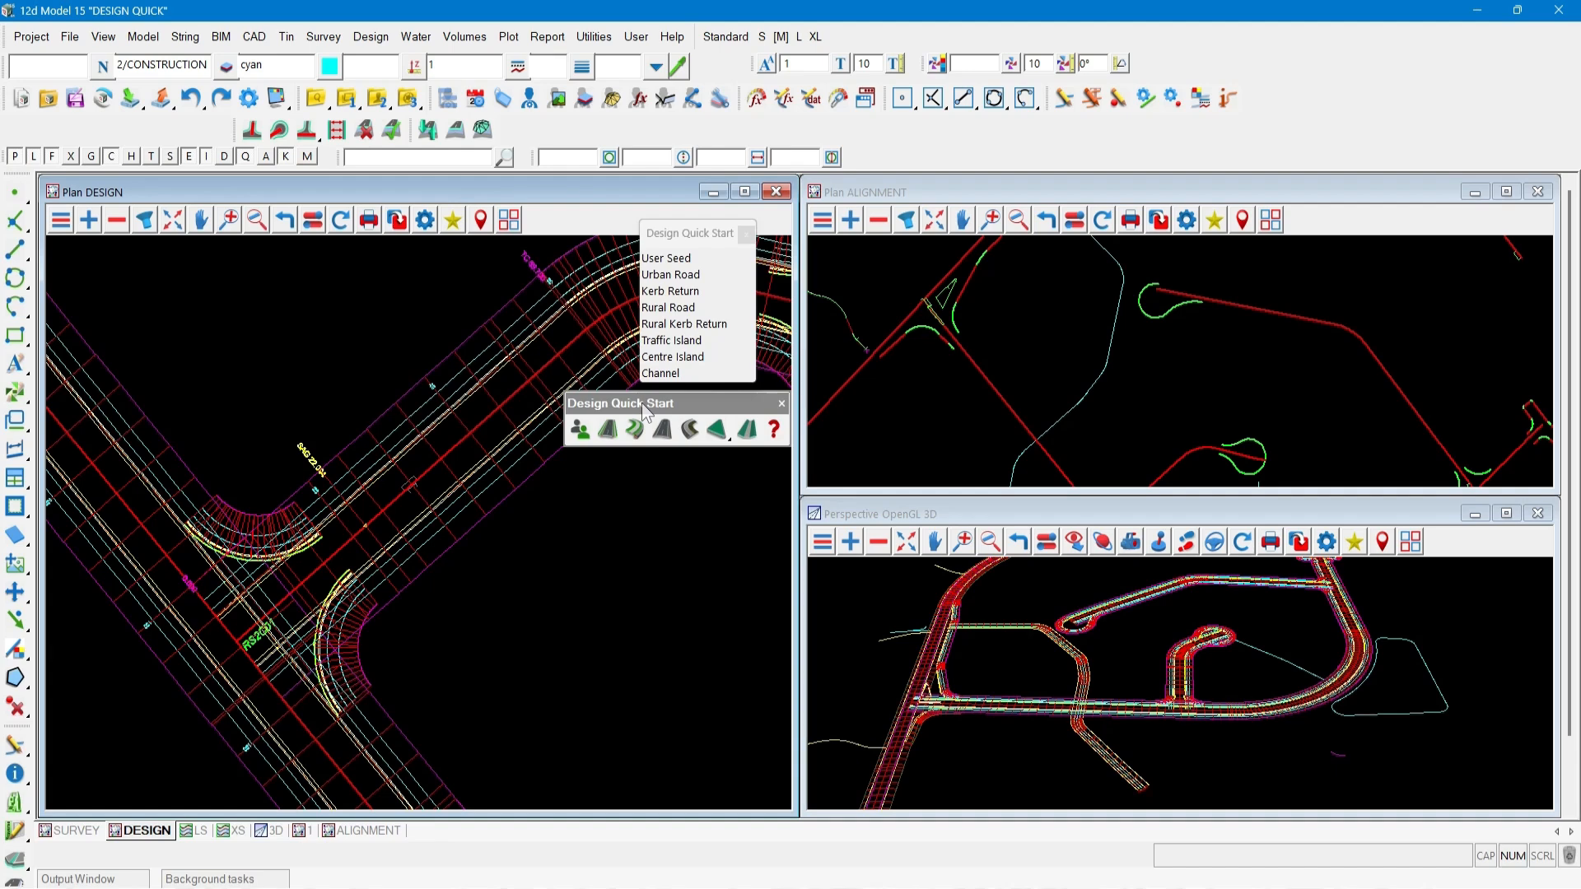
drag(641, 402, 78, 141)
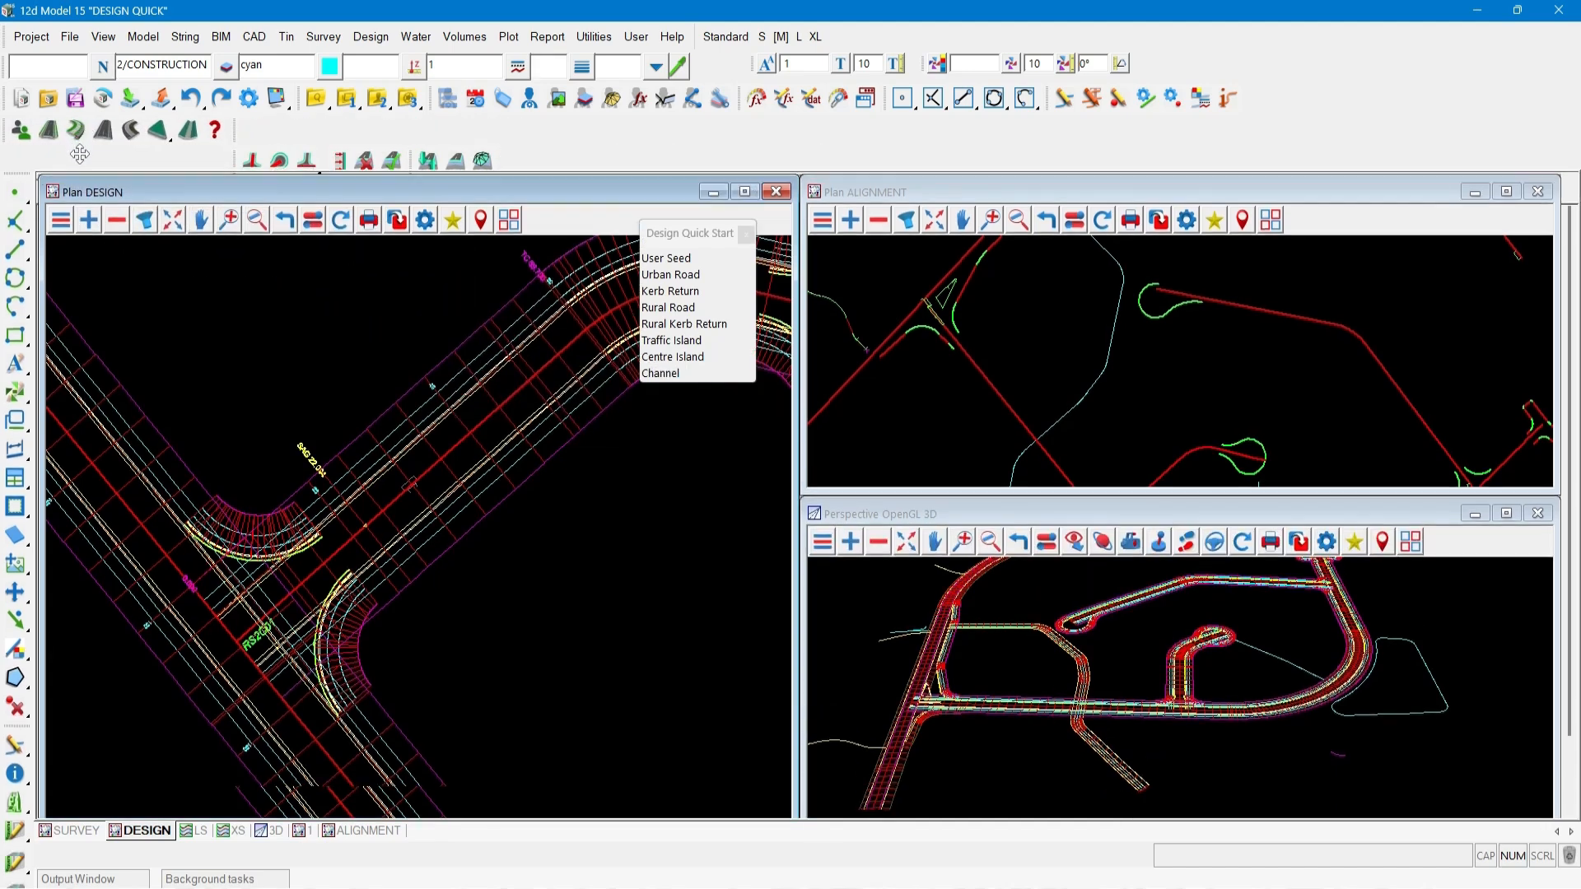
click(746, 234)
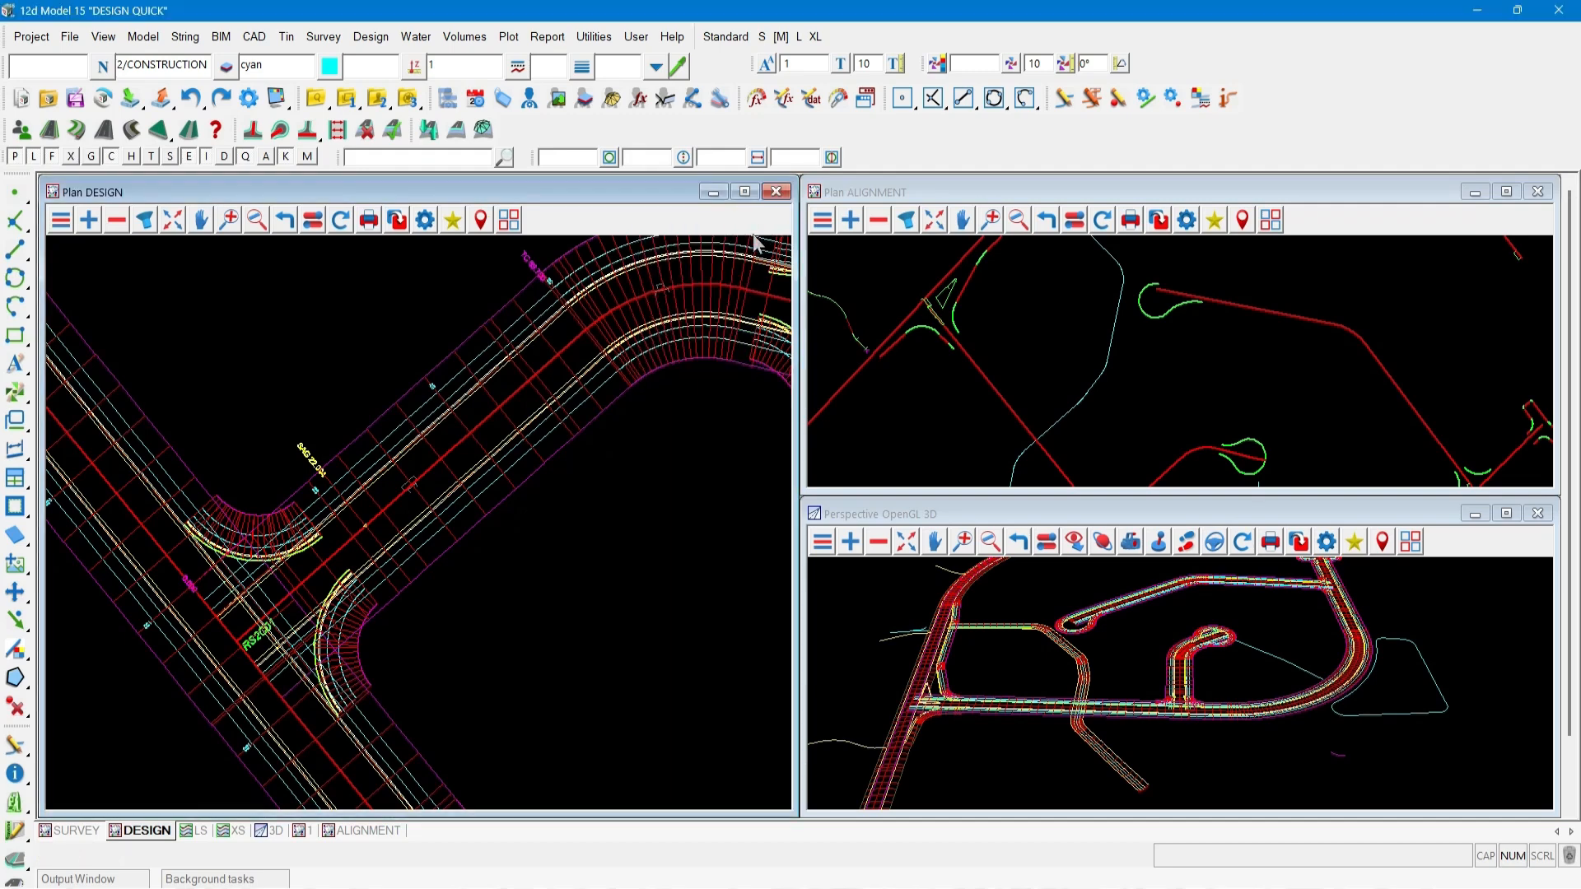
Open the Design Quick Tools as a floating menu and dock its toolbar beside the design plan view.
click(370, 36)
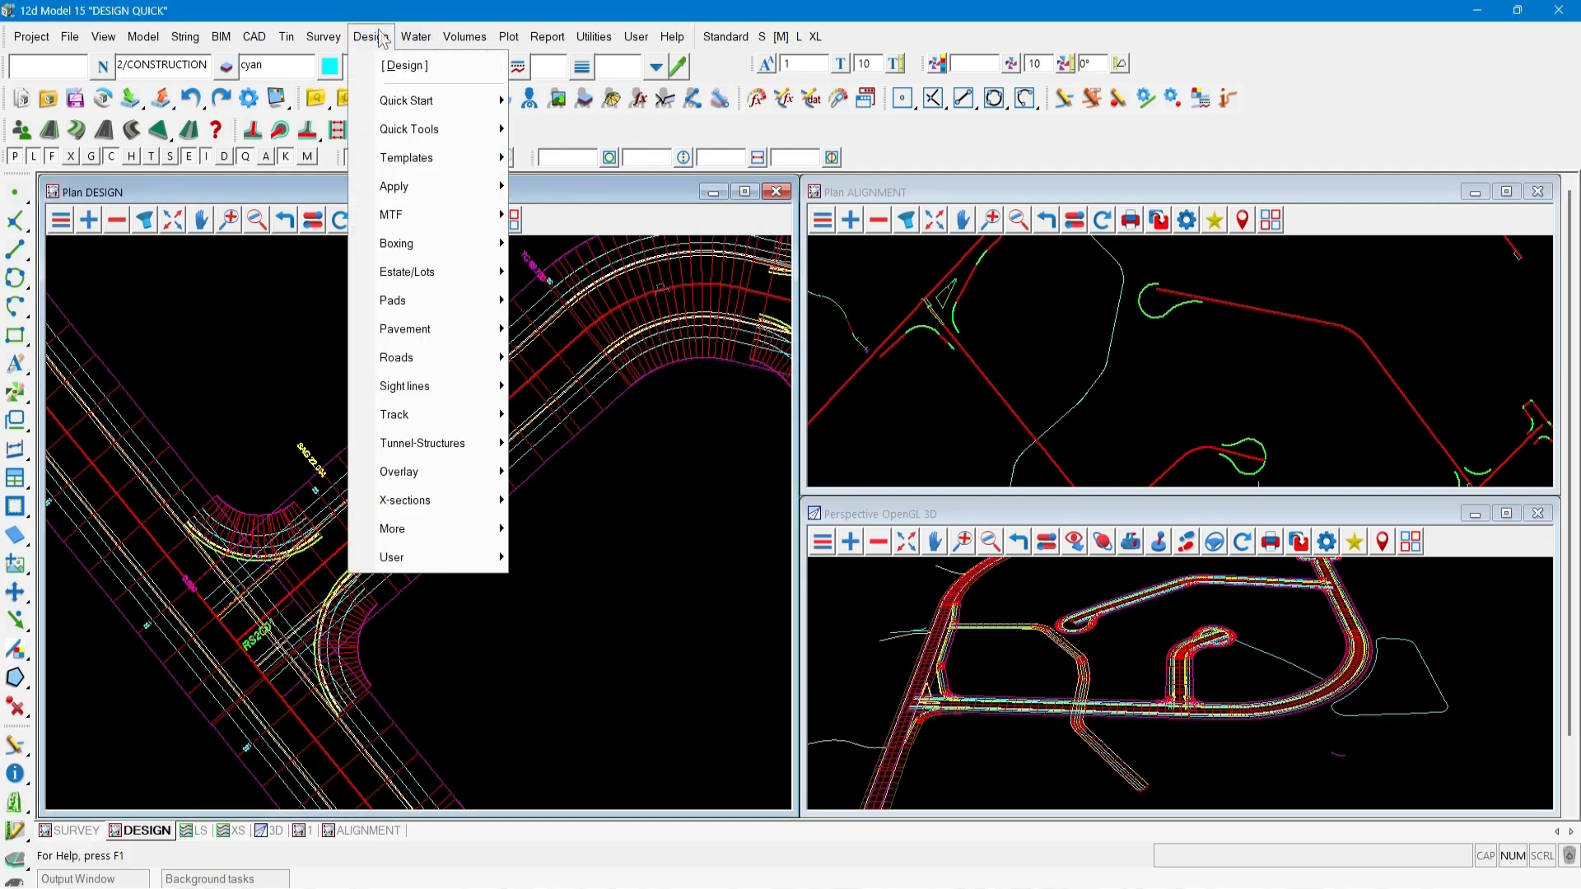
mouse_move(399, 132)
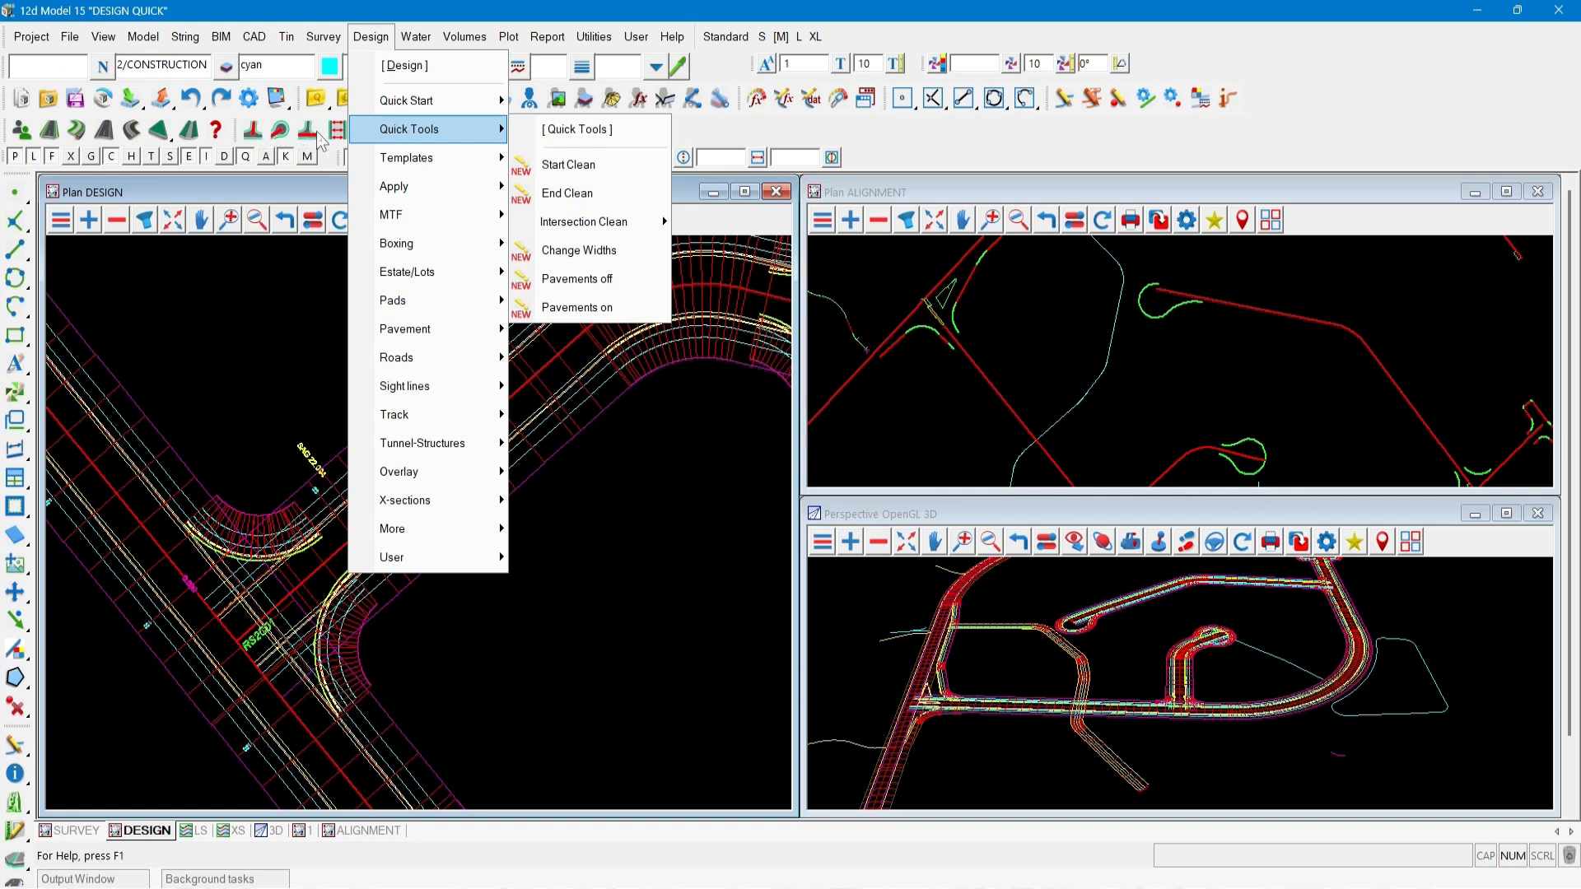
click(576, 129)
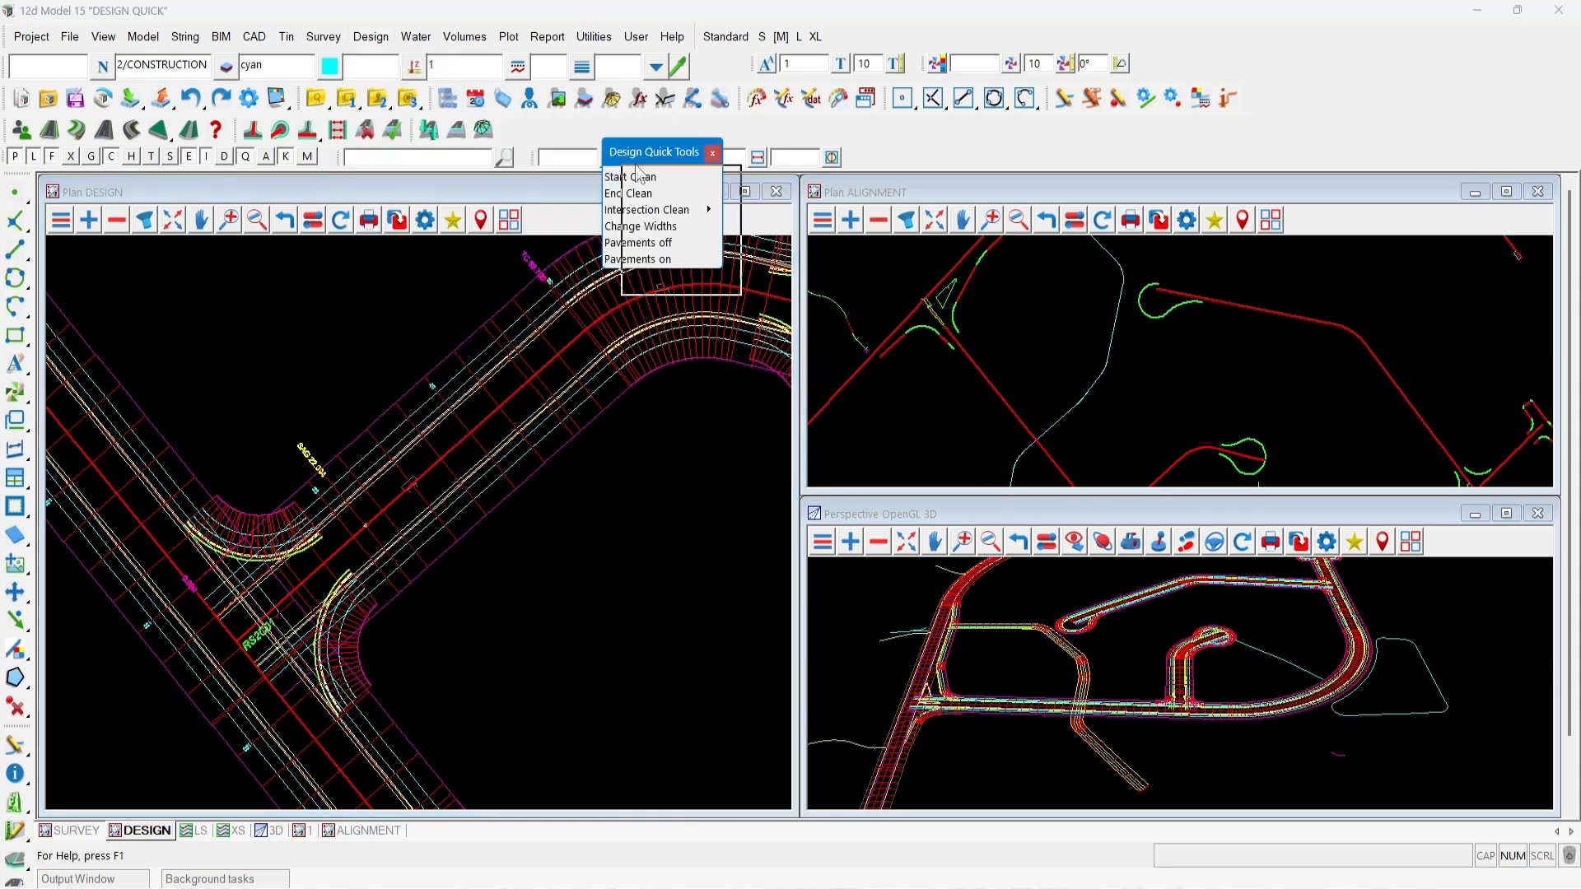
drag(638, 173, 686, 269)
click(513, 378)
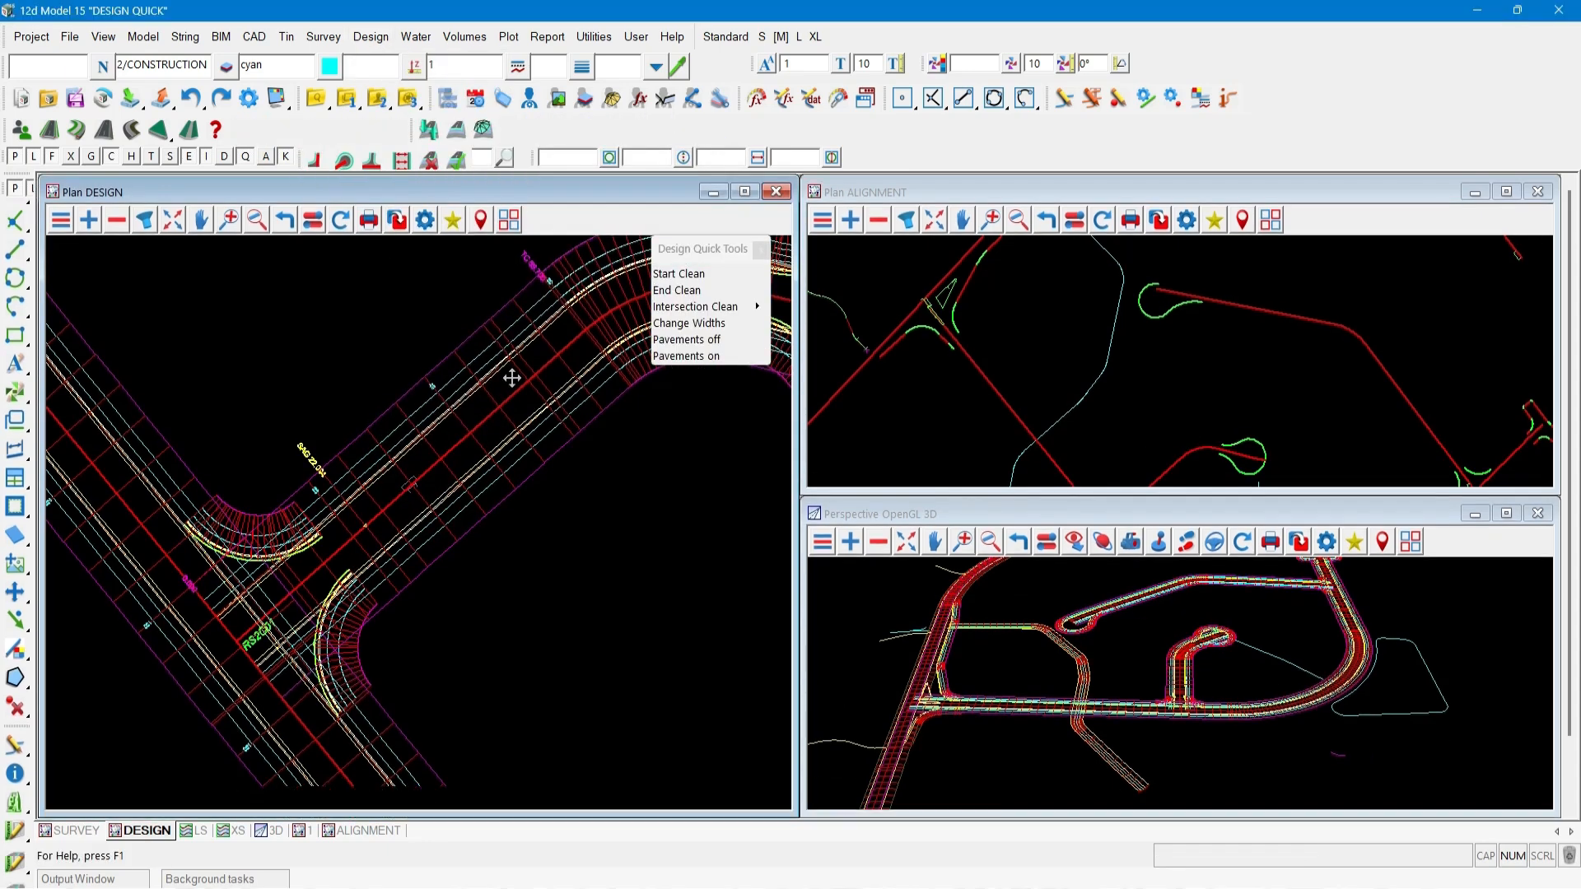
drag(512, 378, 715, 391)
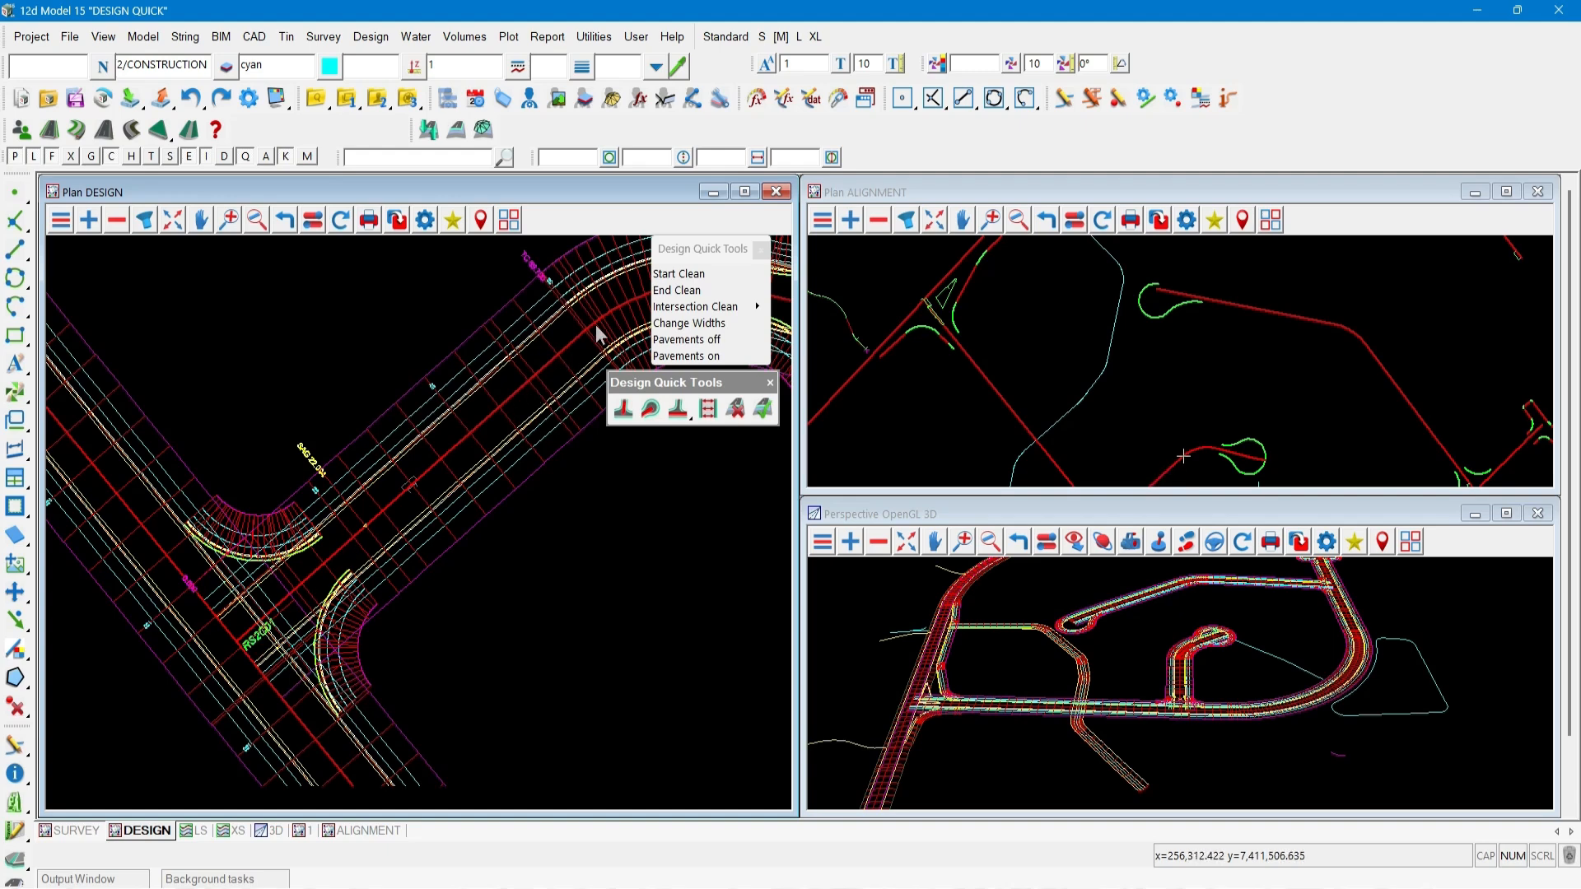
Use Start Clean to trim the start of road function RS2C01 back to kerb return RSK2C01.
scroll(388, 521, up, 2)
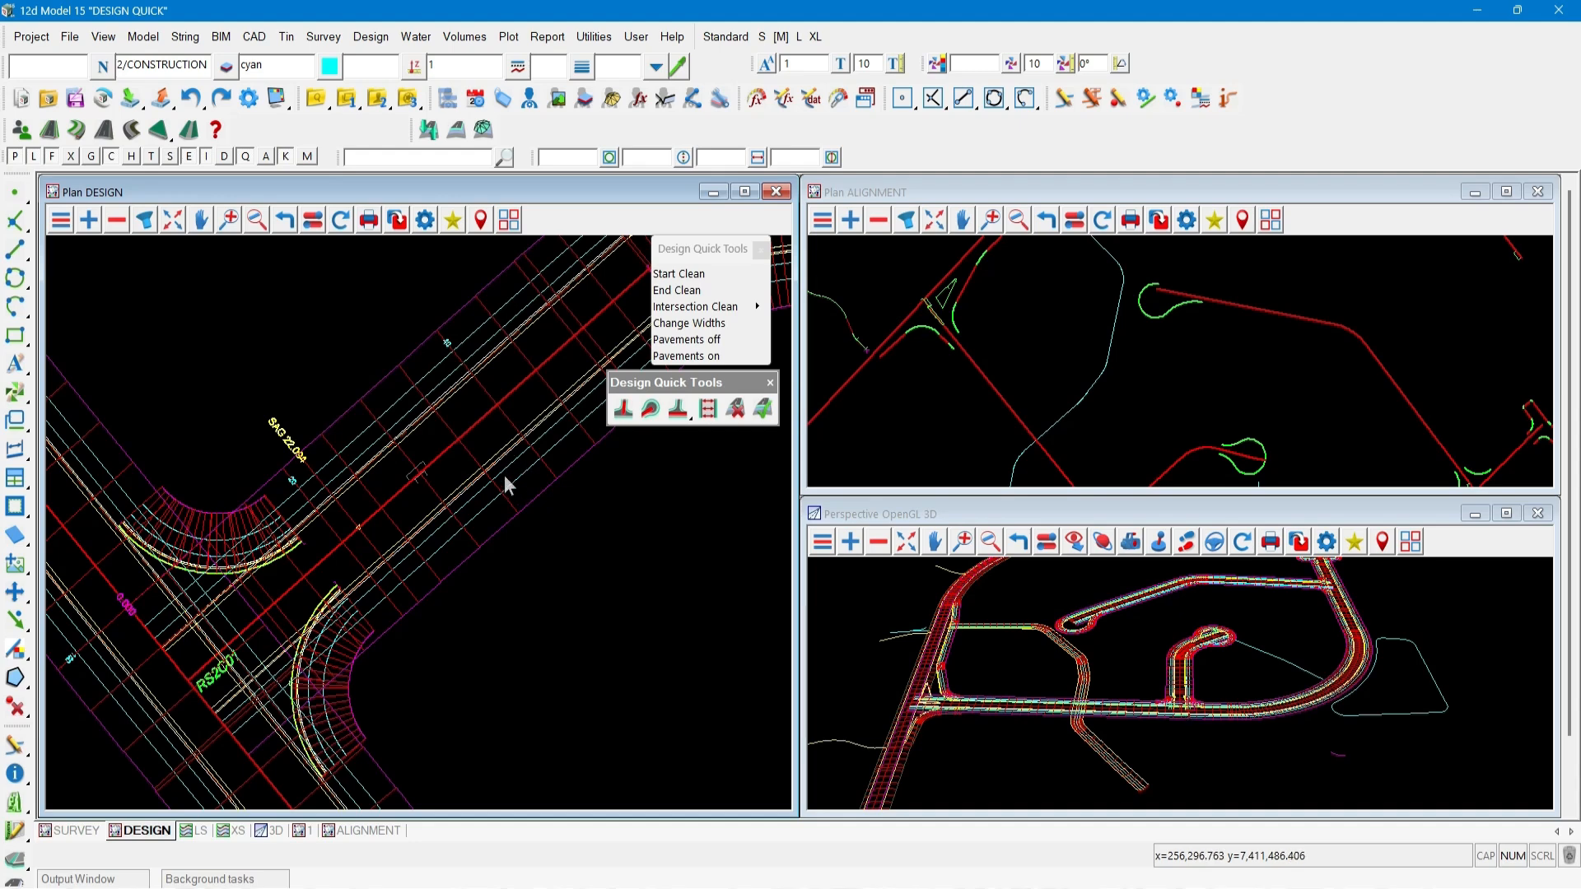
click(622, 410)
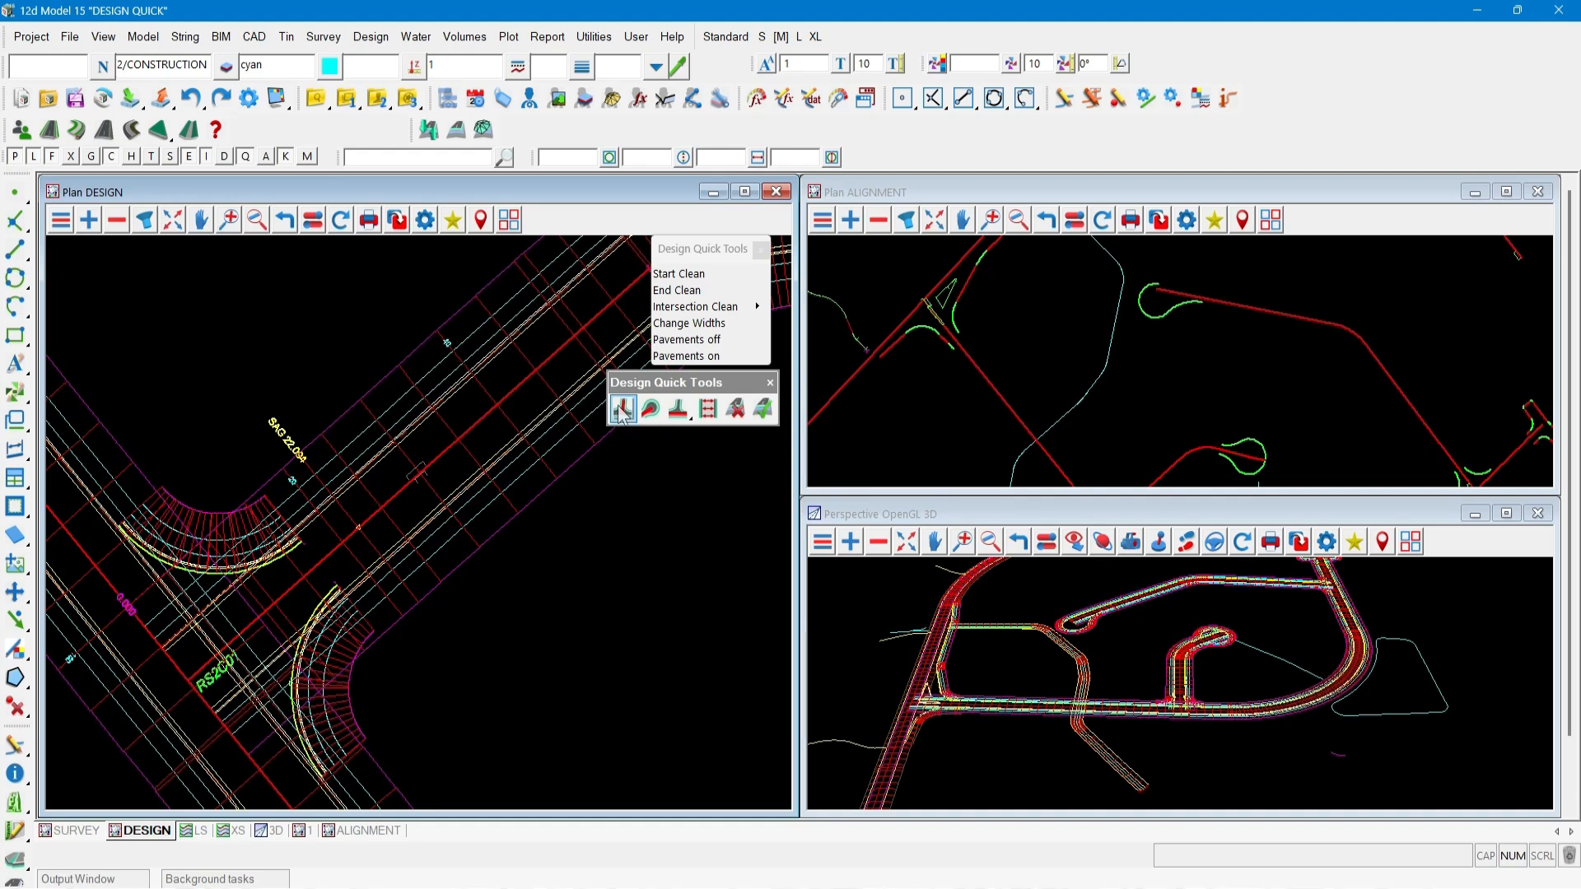
click(384, 378)
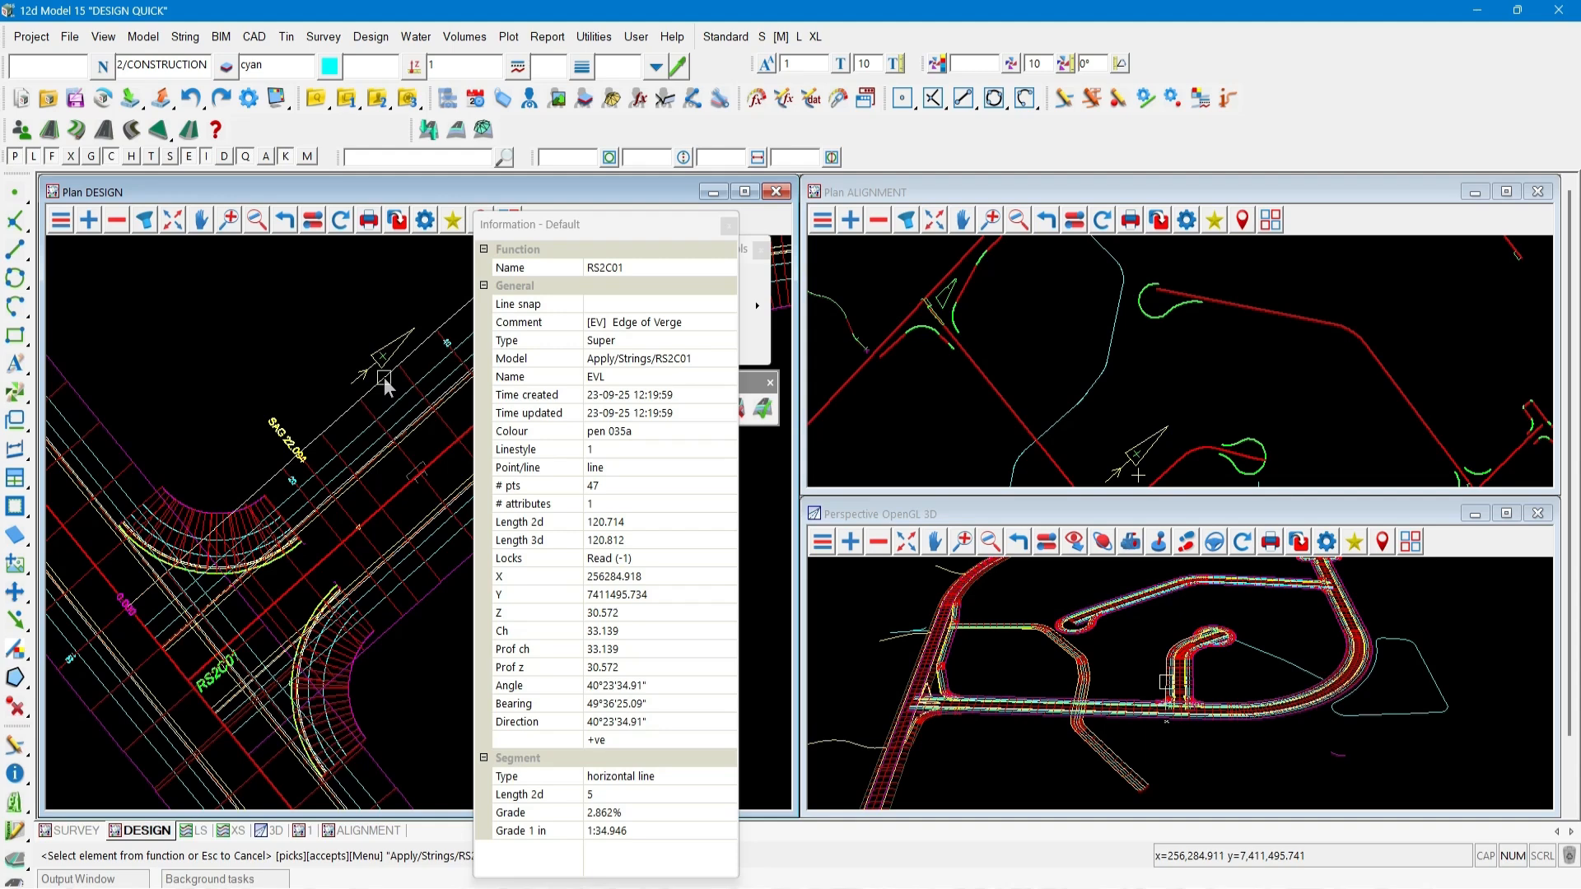
click(384, 377)
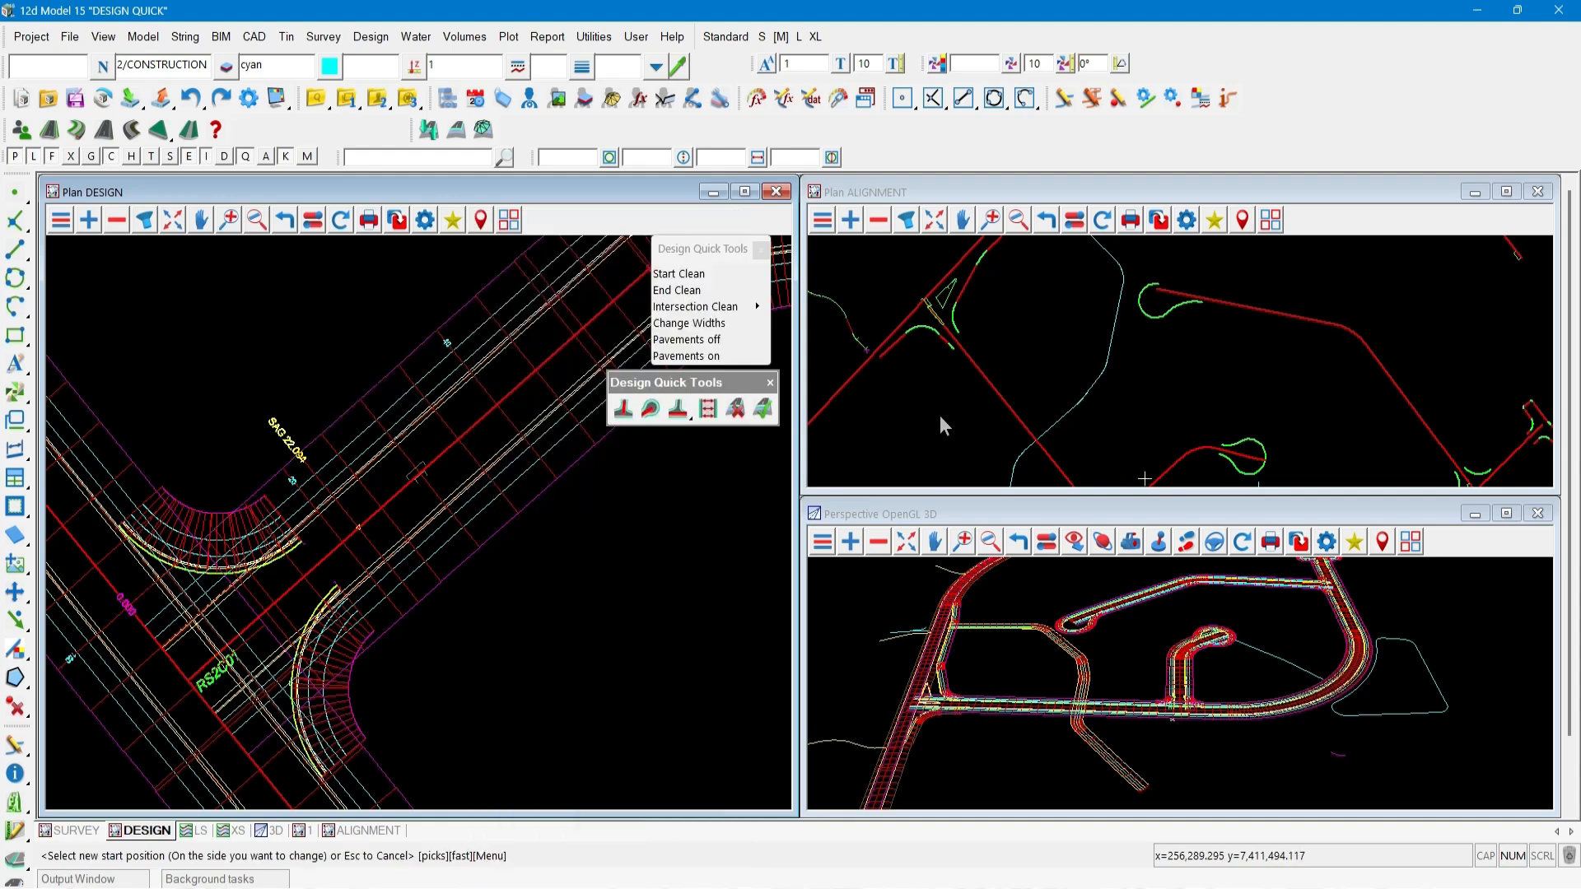
click(1271, 221)
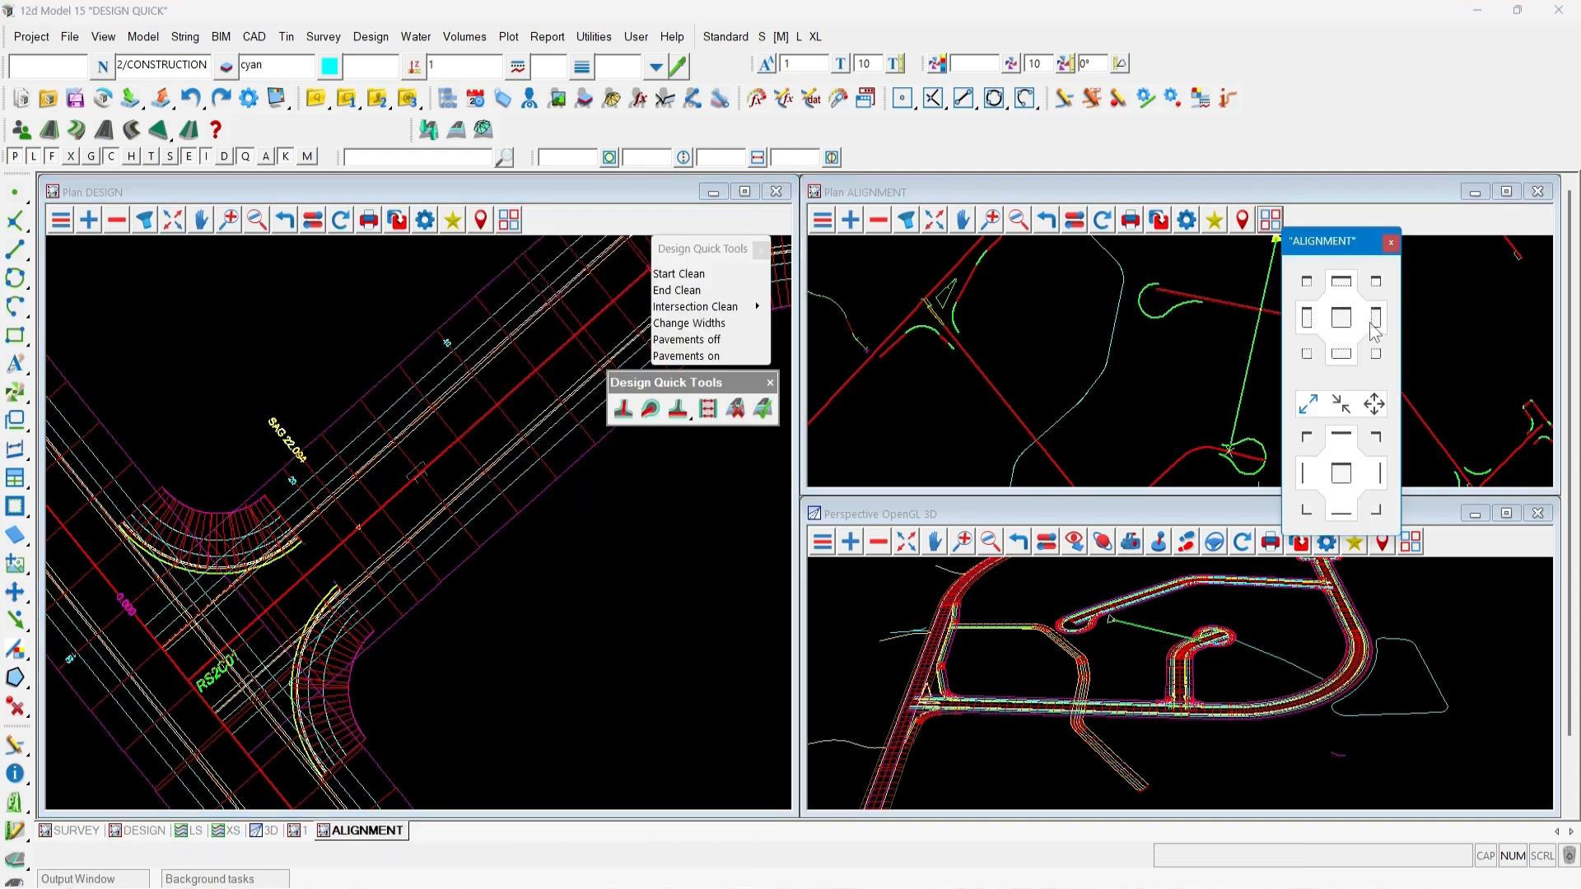
click(1376, 322)
scroll(1132, 659, up, 4)
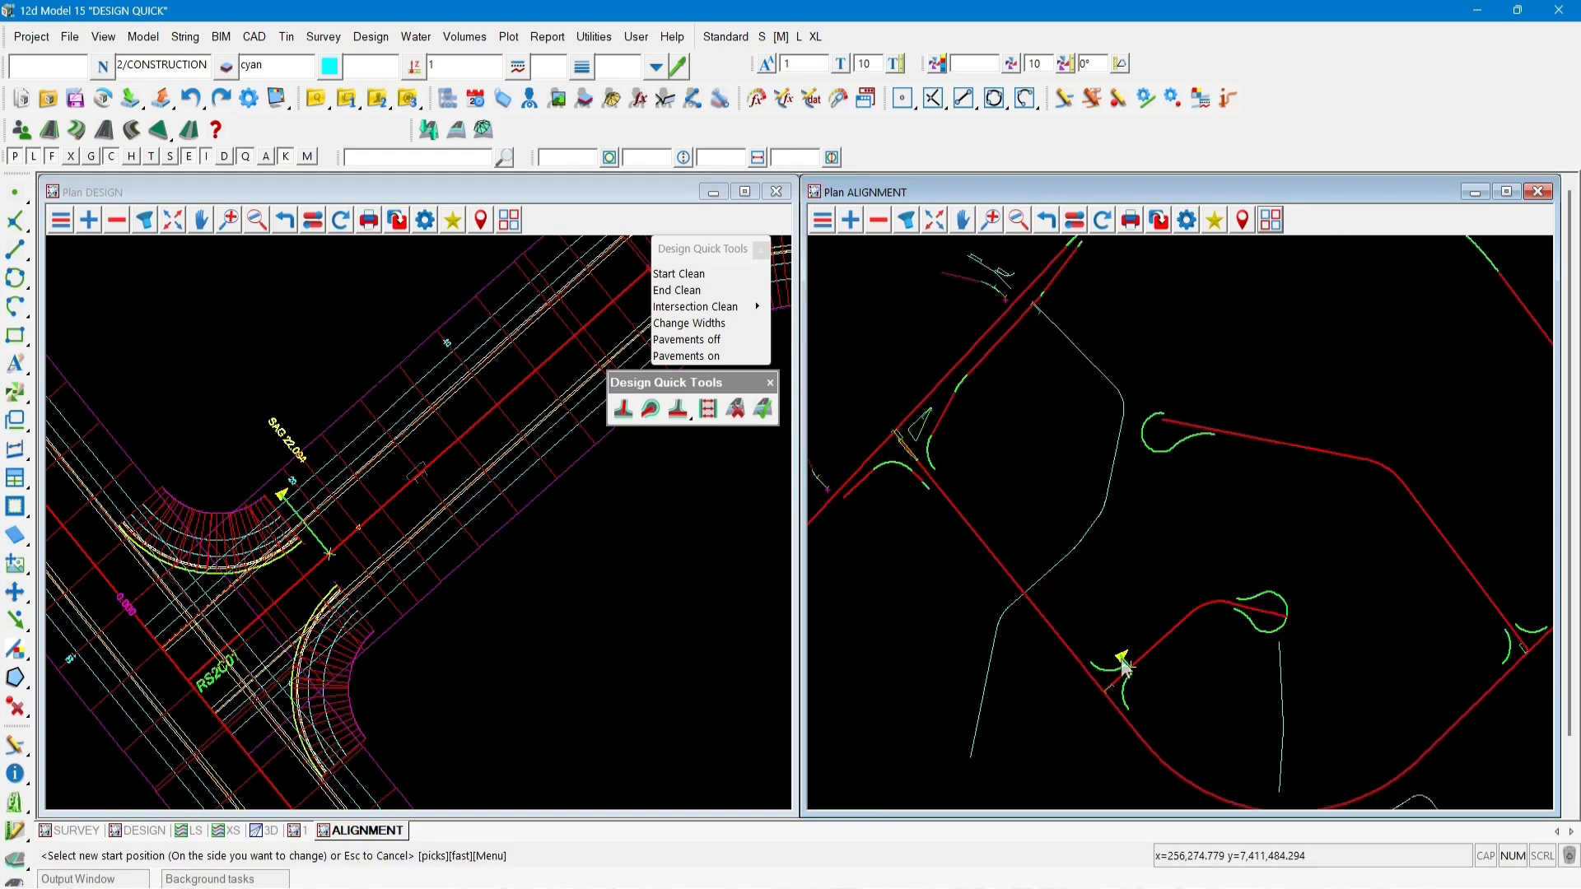
click(1126, 669)
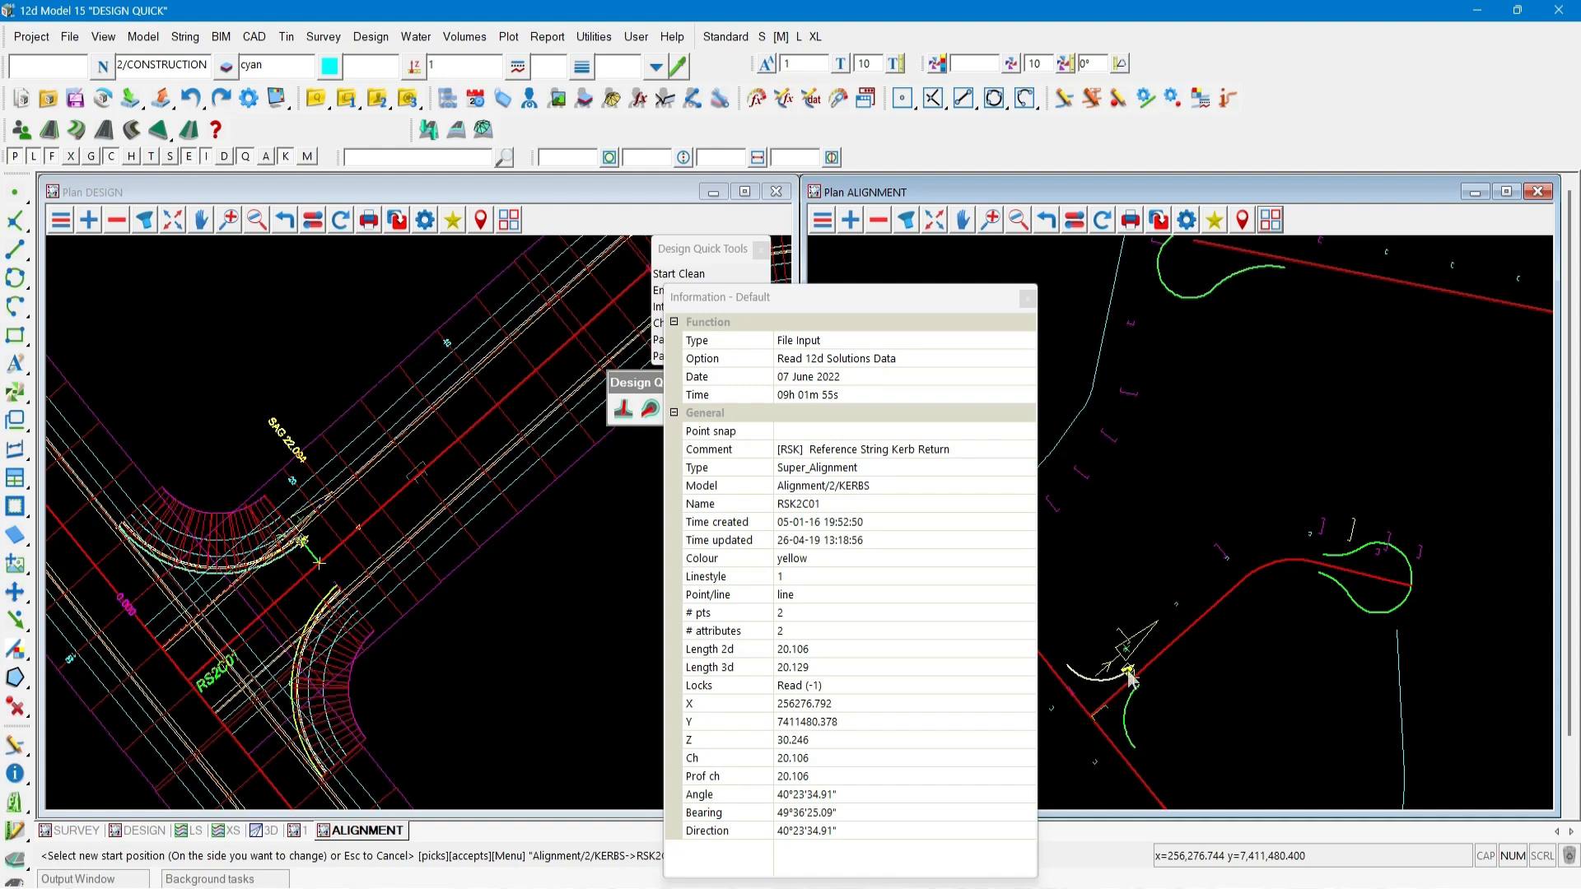
click(1128, 675)
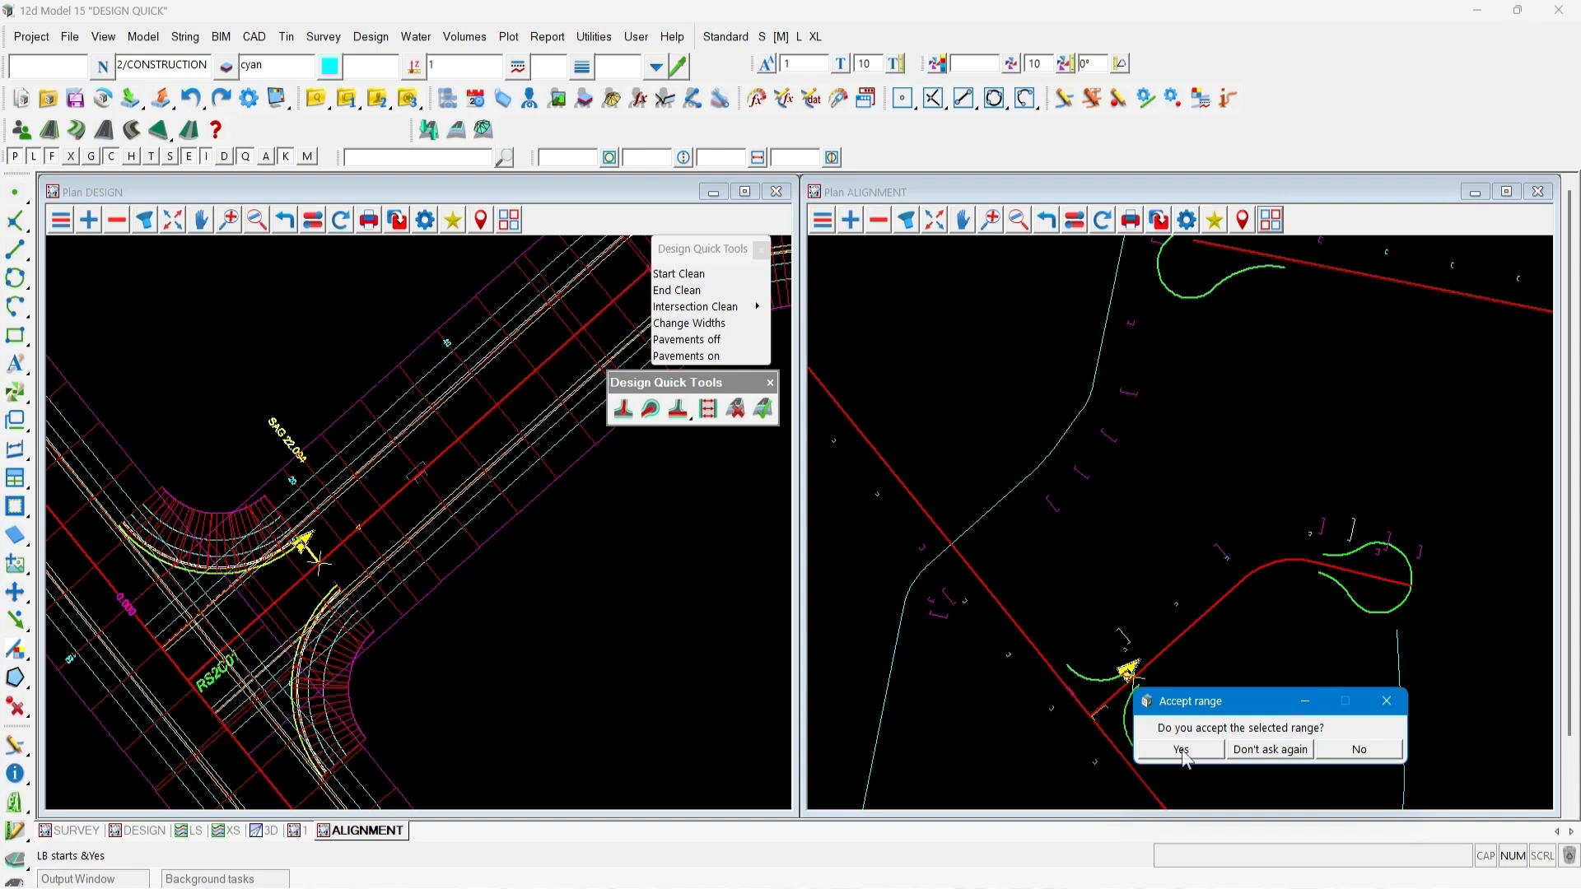
click(1271, 749)
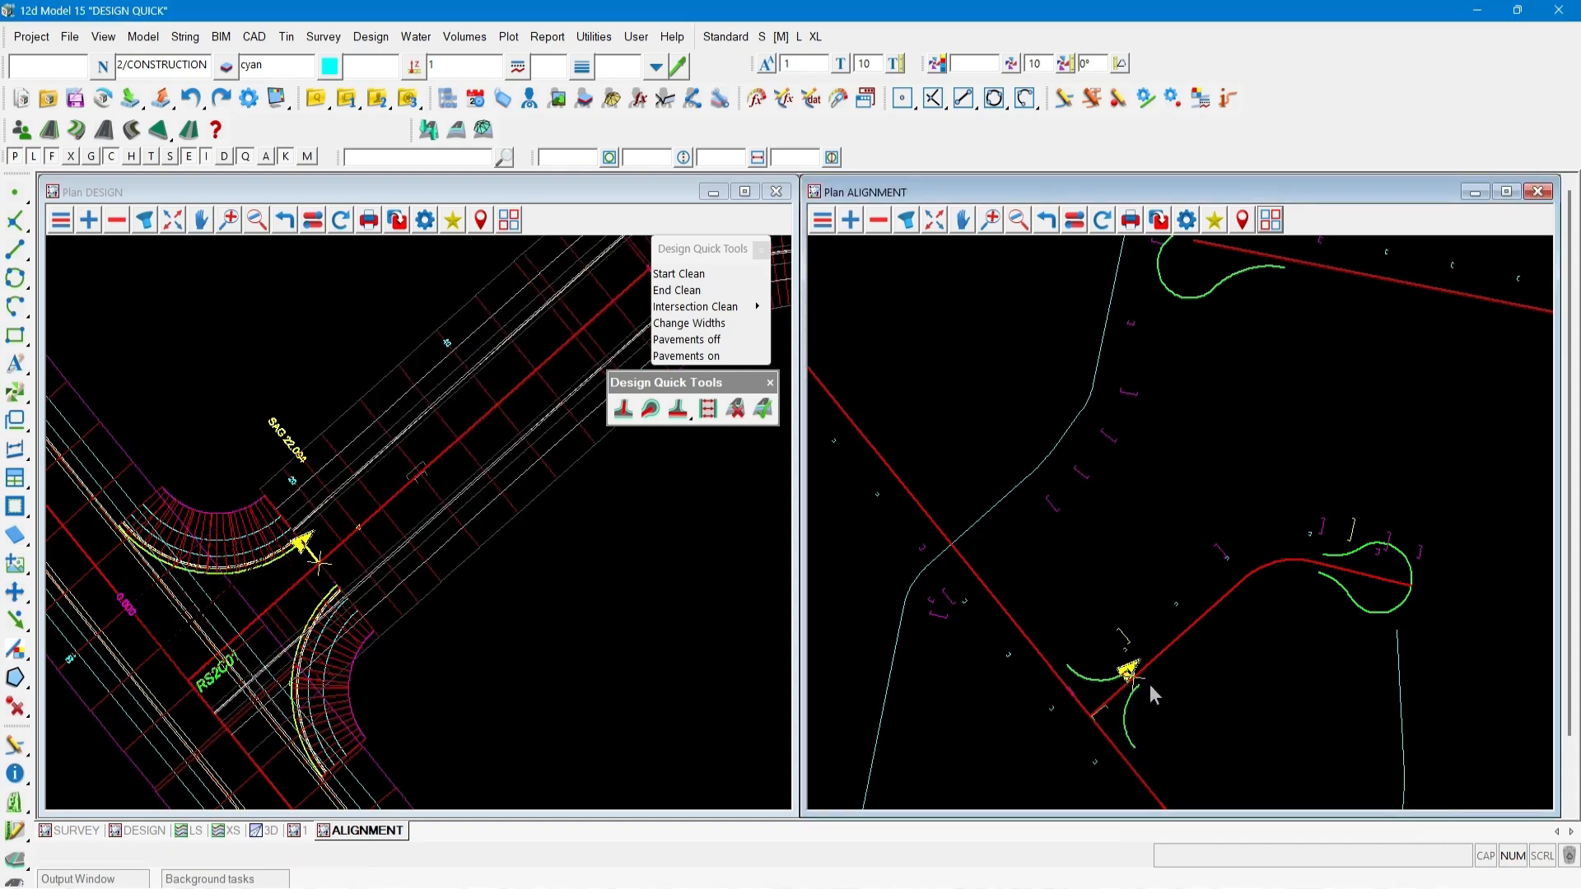
click(615, 631)
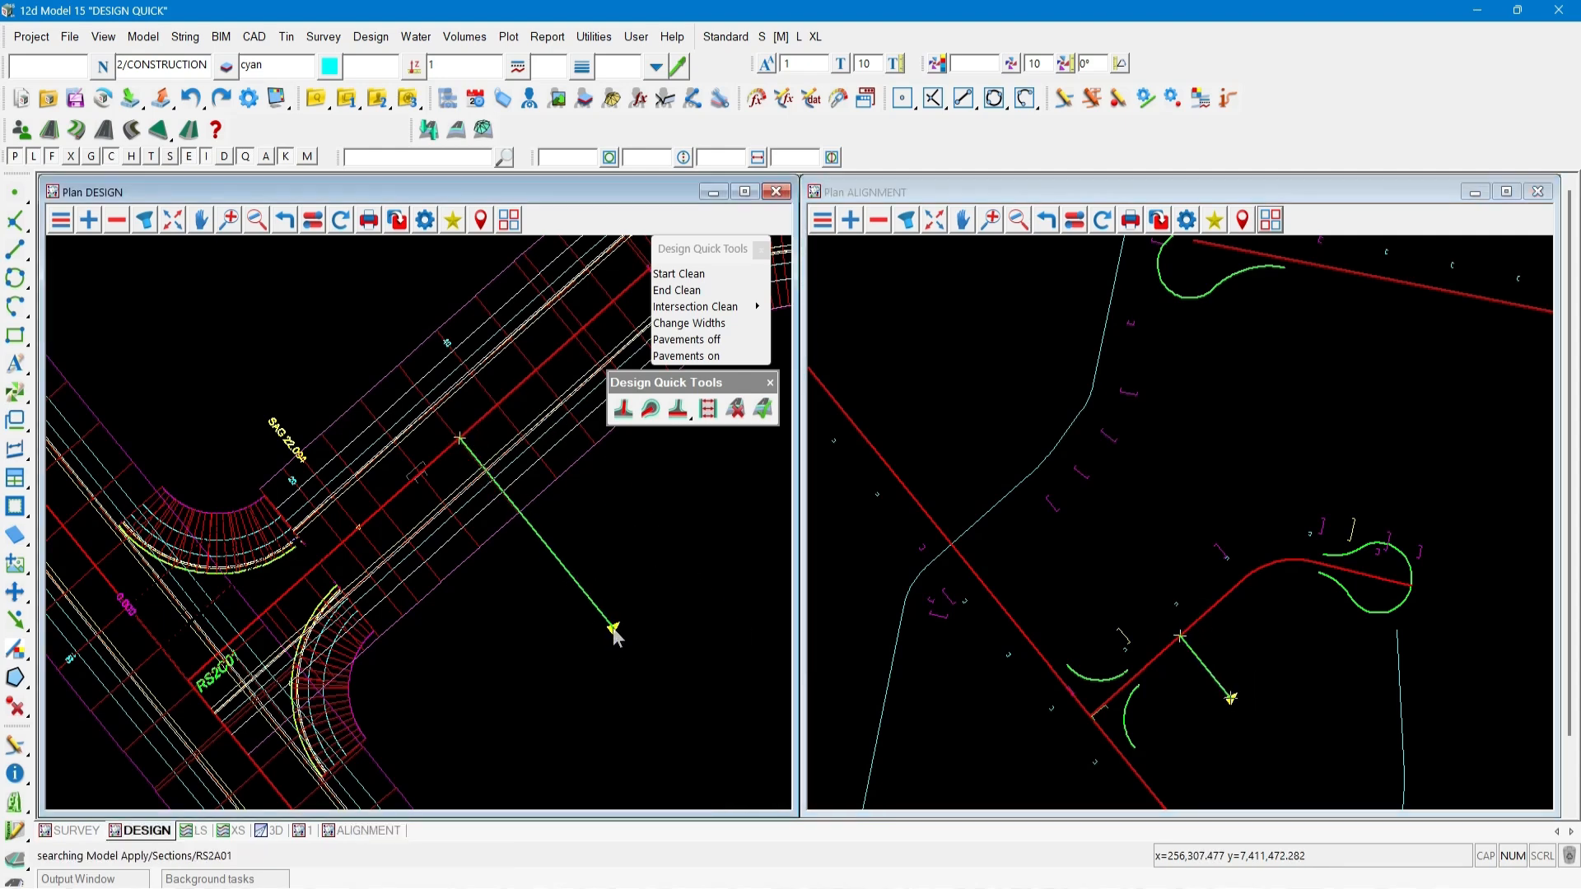
middle_click(614, 631)
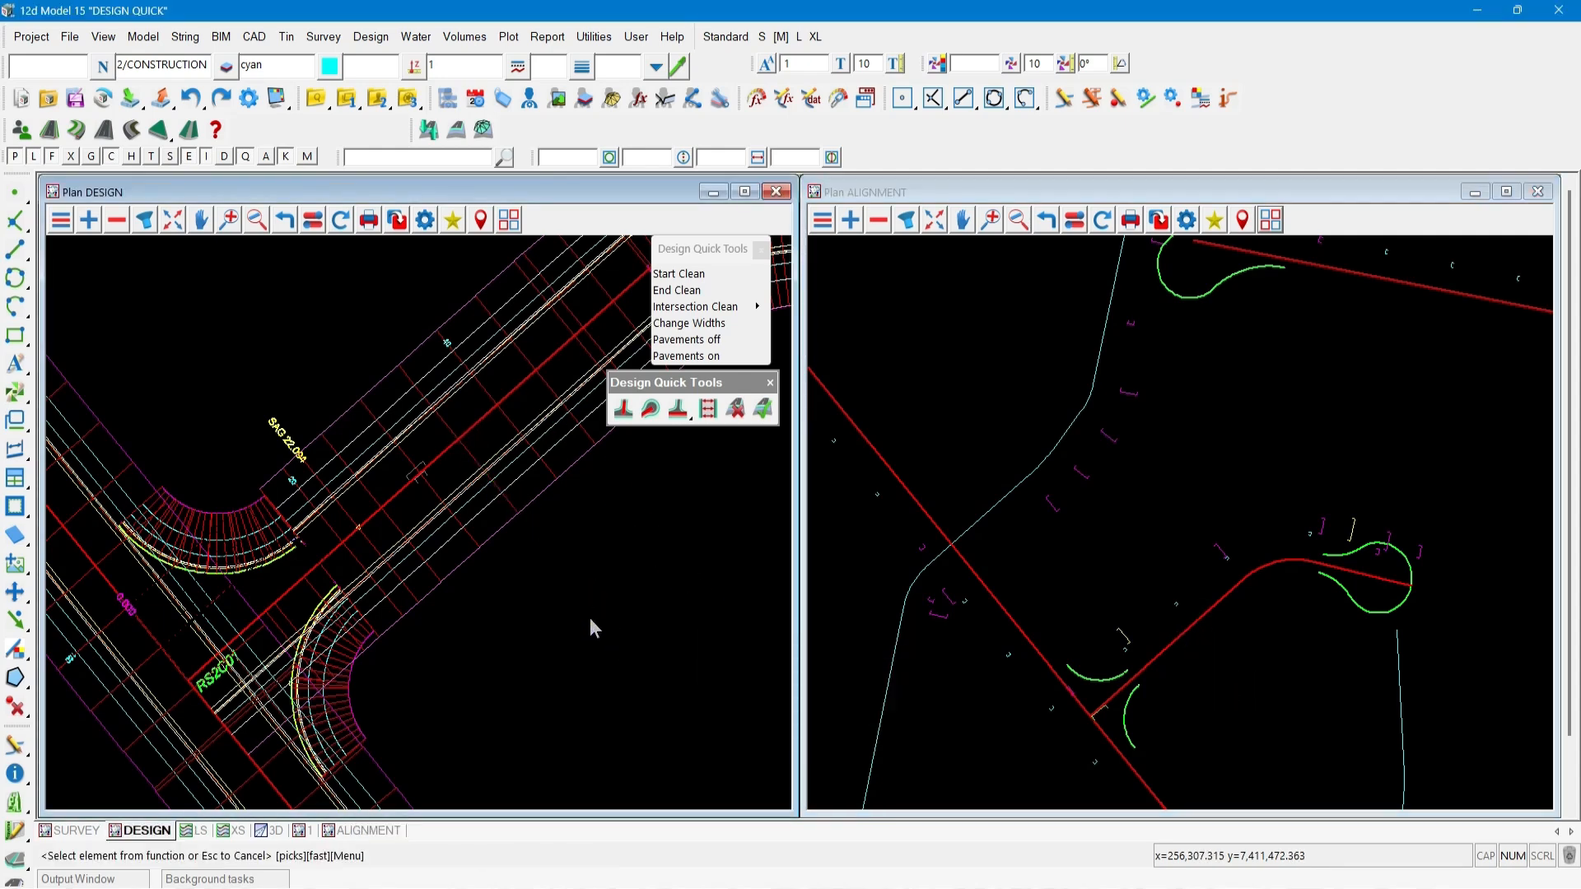
Run Start Clean again on the road, setting its new start at kerb return RSK2C02.
scroll(327, 605, up, 1)
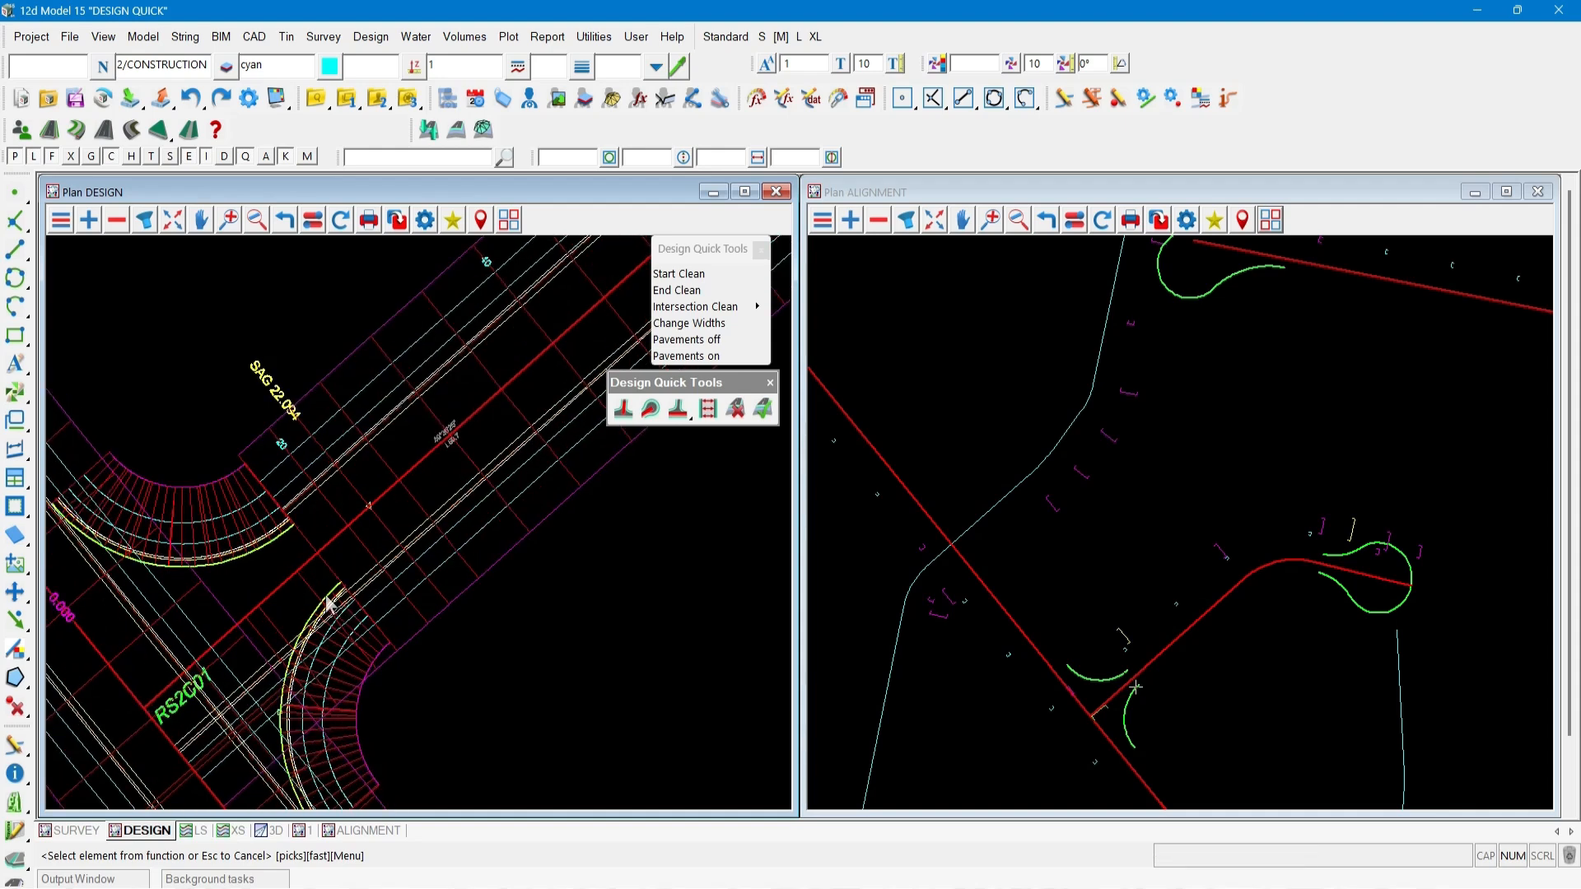
click(621, 416)
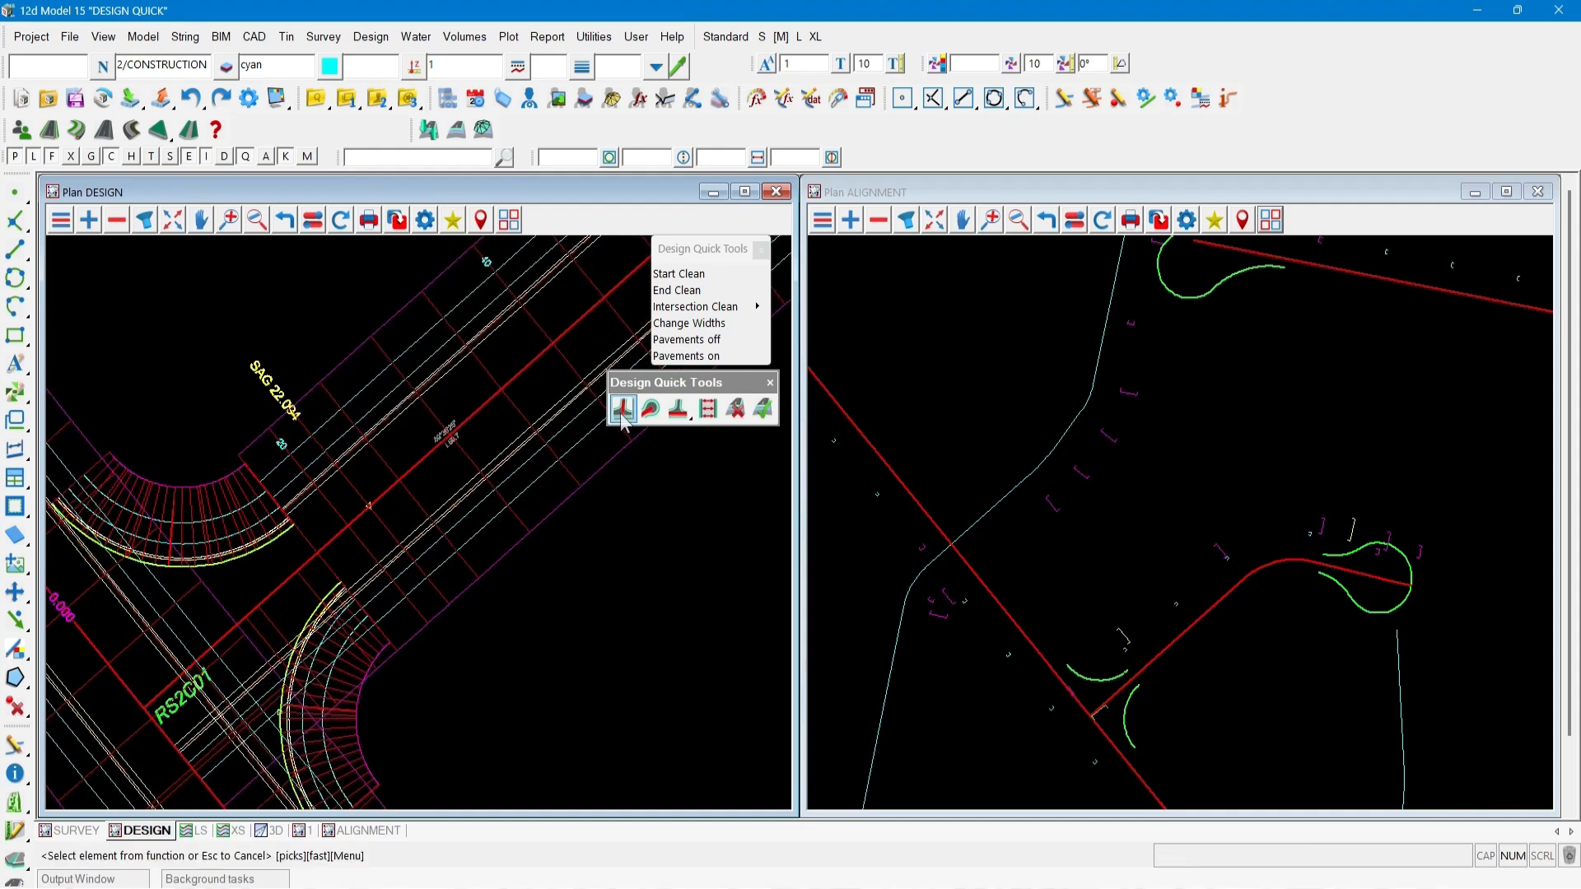
click(506, 551)
middle_click(506, 551)
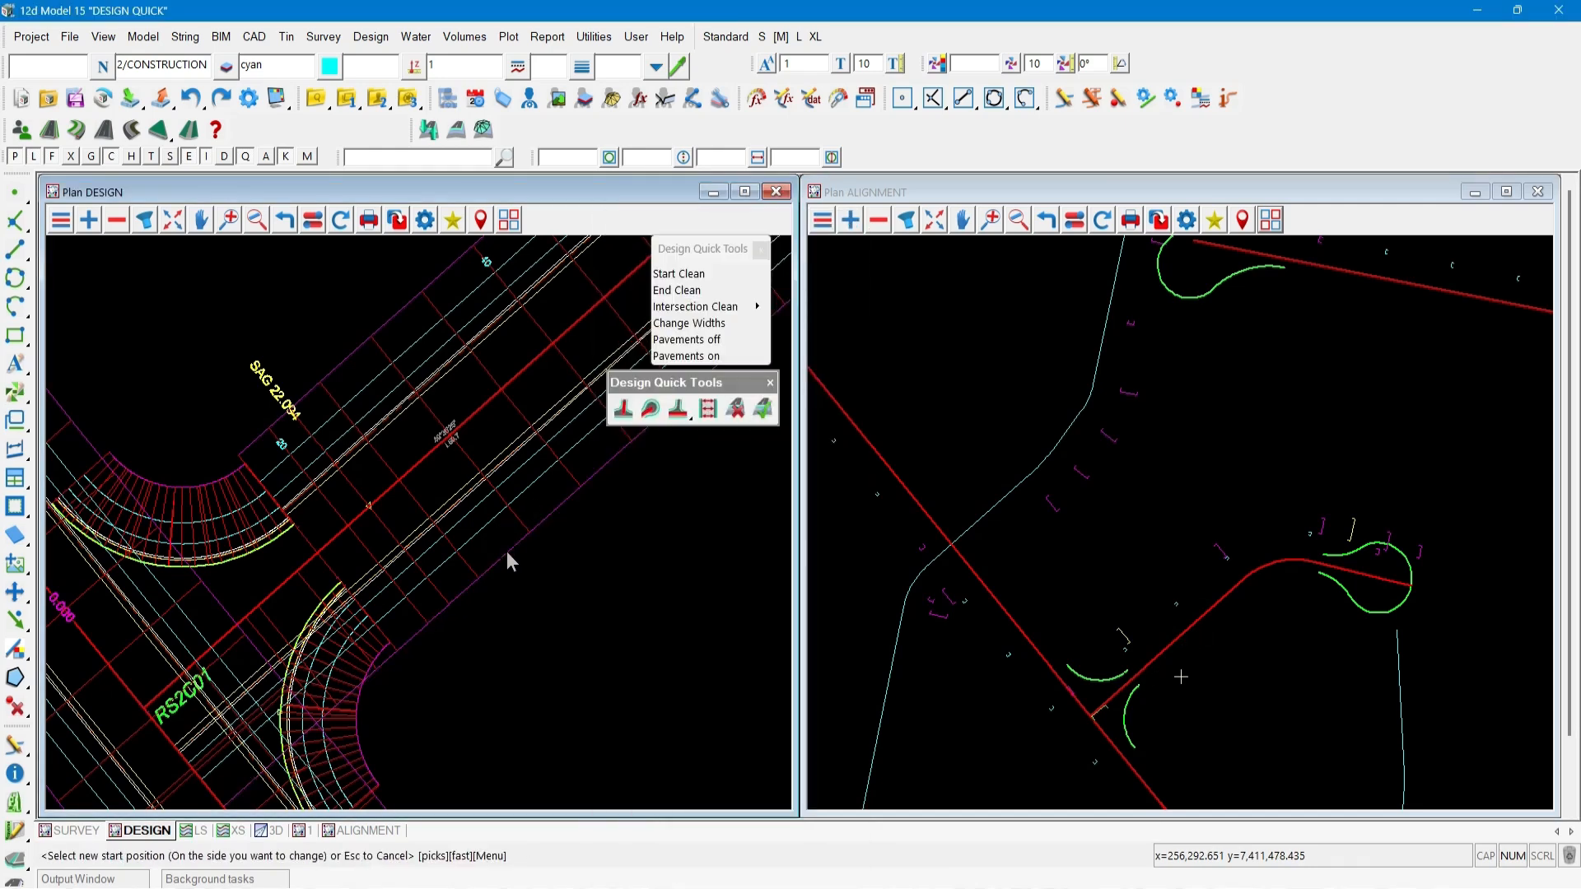
click(1136, 684)
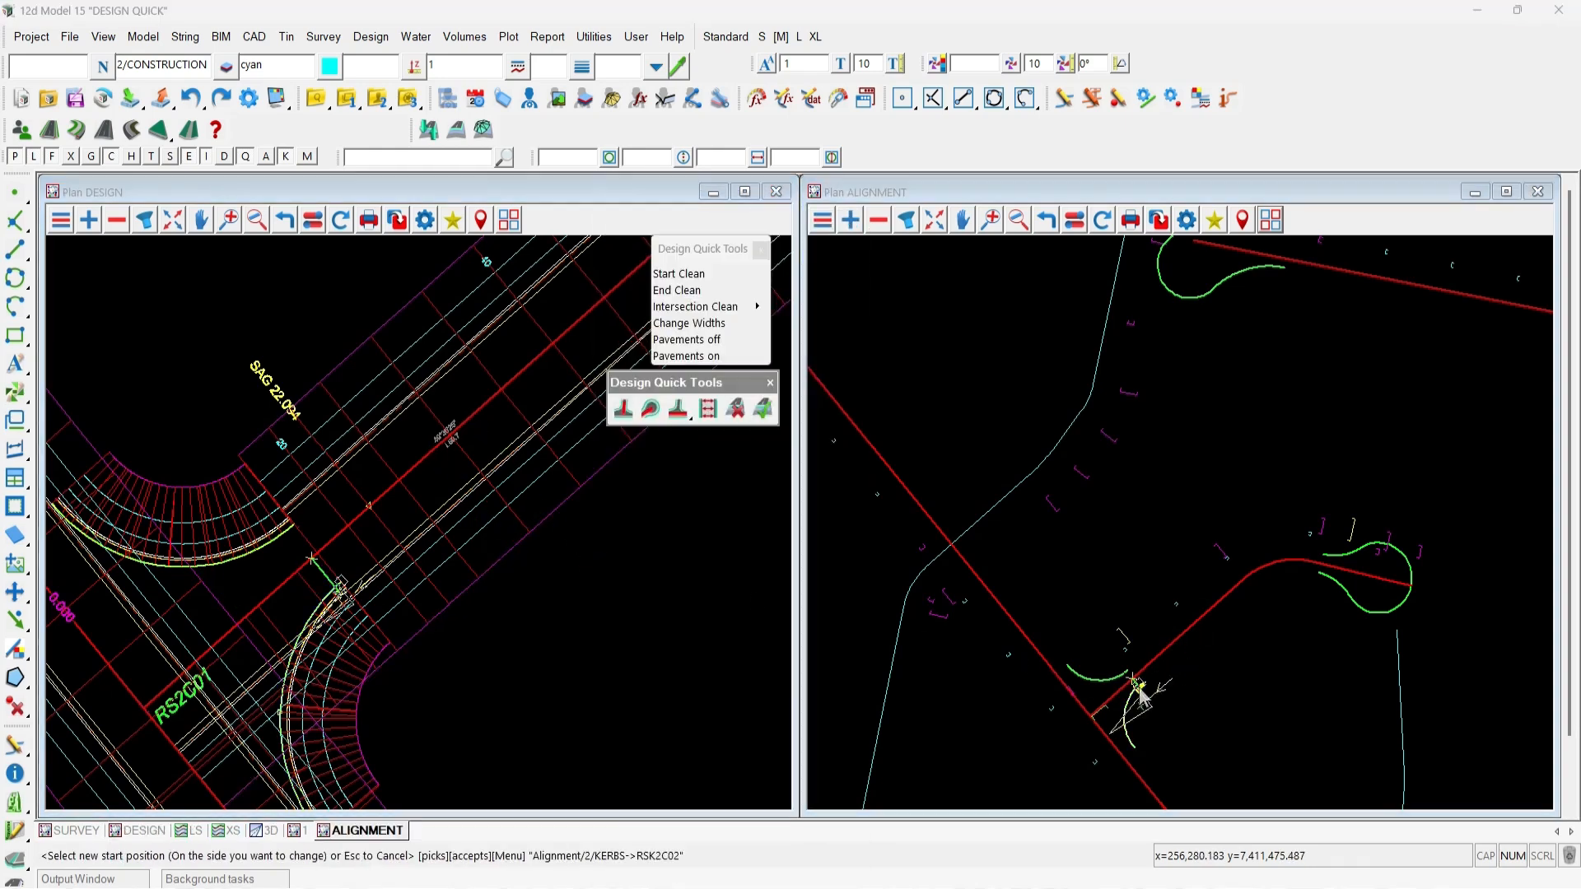
click(1142, 696)
middle_click(1141, 696)
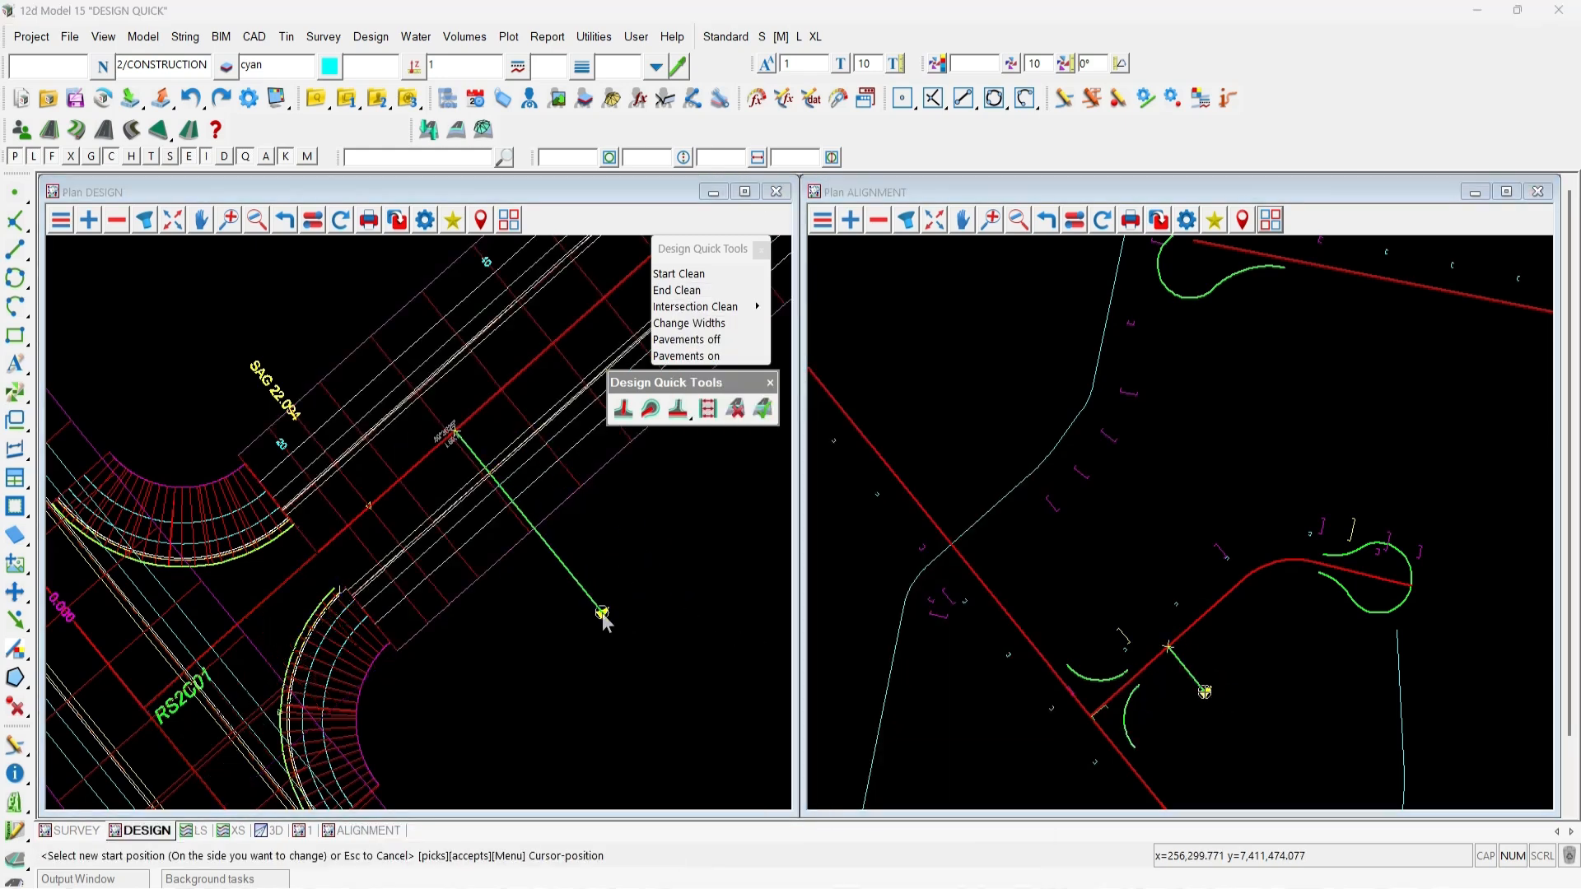
click(604, 620)
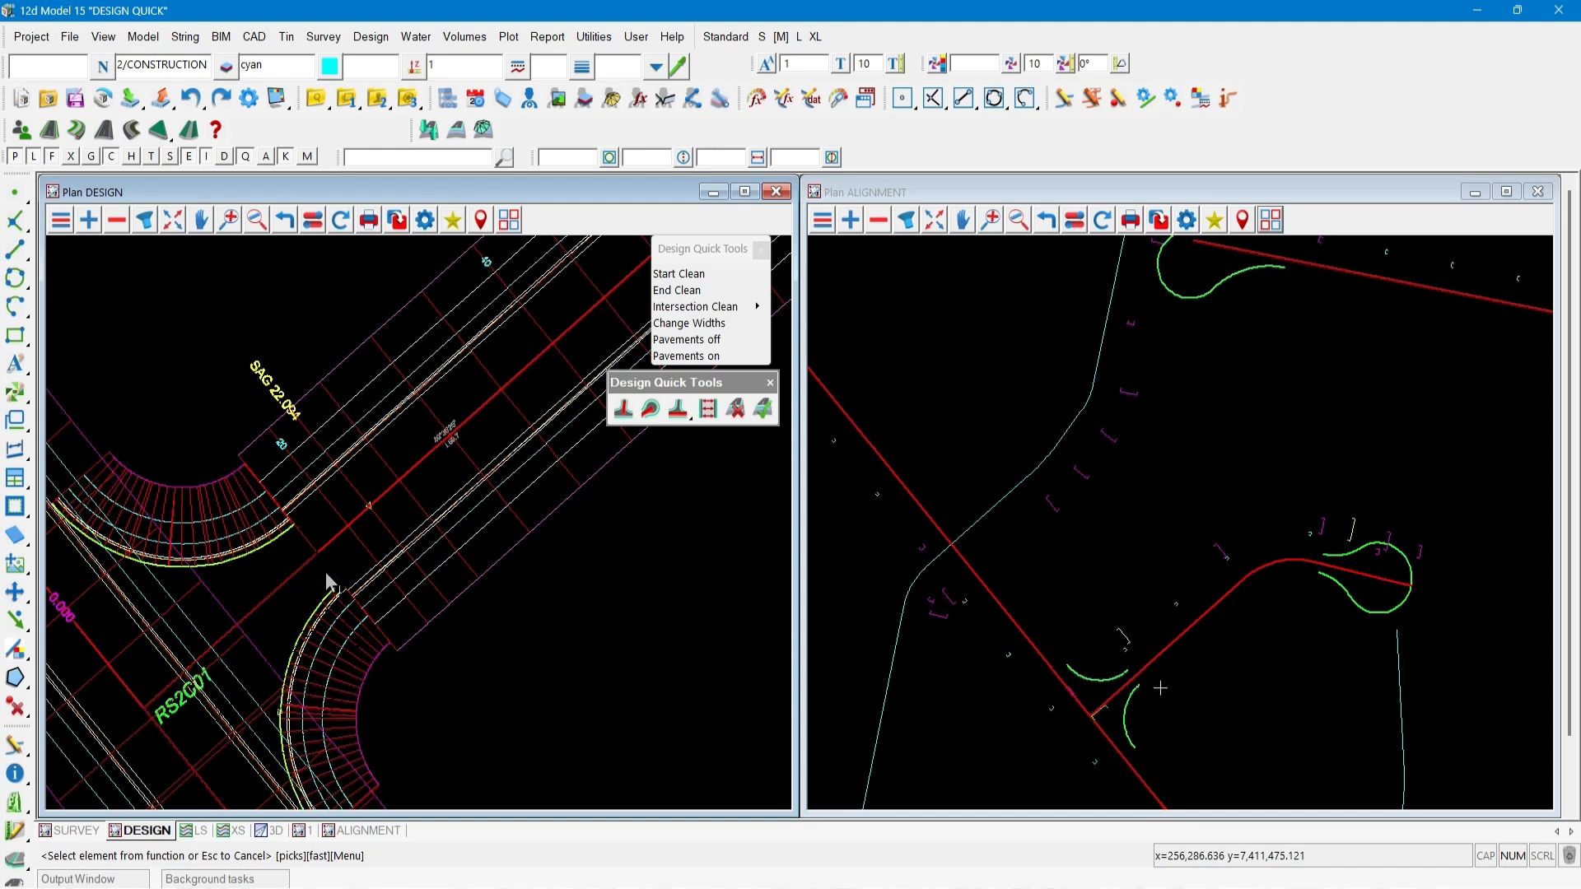
Use End Clean on road function RS2C01, setting its new end position at the kerb return near the intersection.
scroll(219, 606, down, 2)
scroll(219, 610, down, 1)
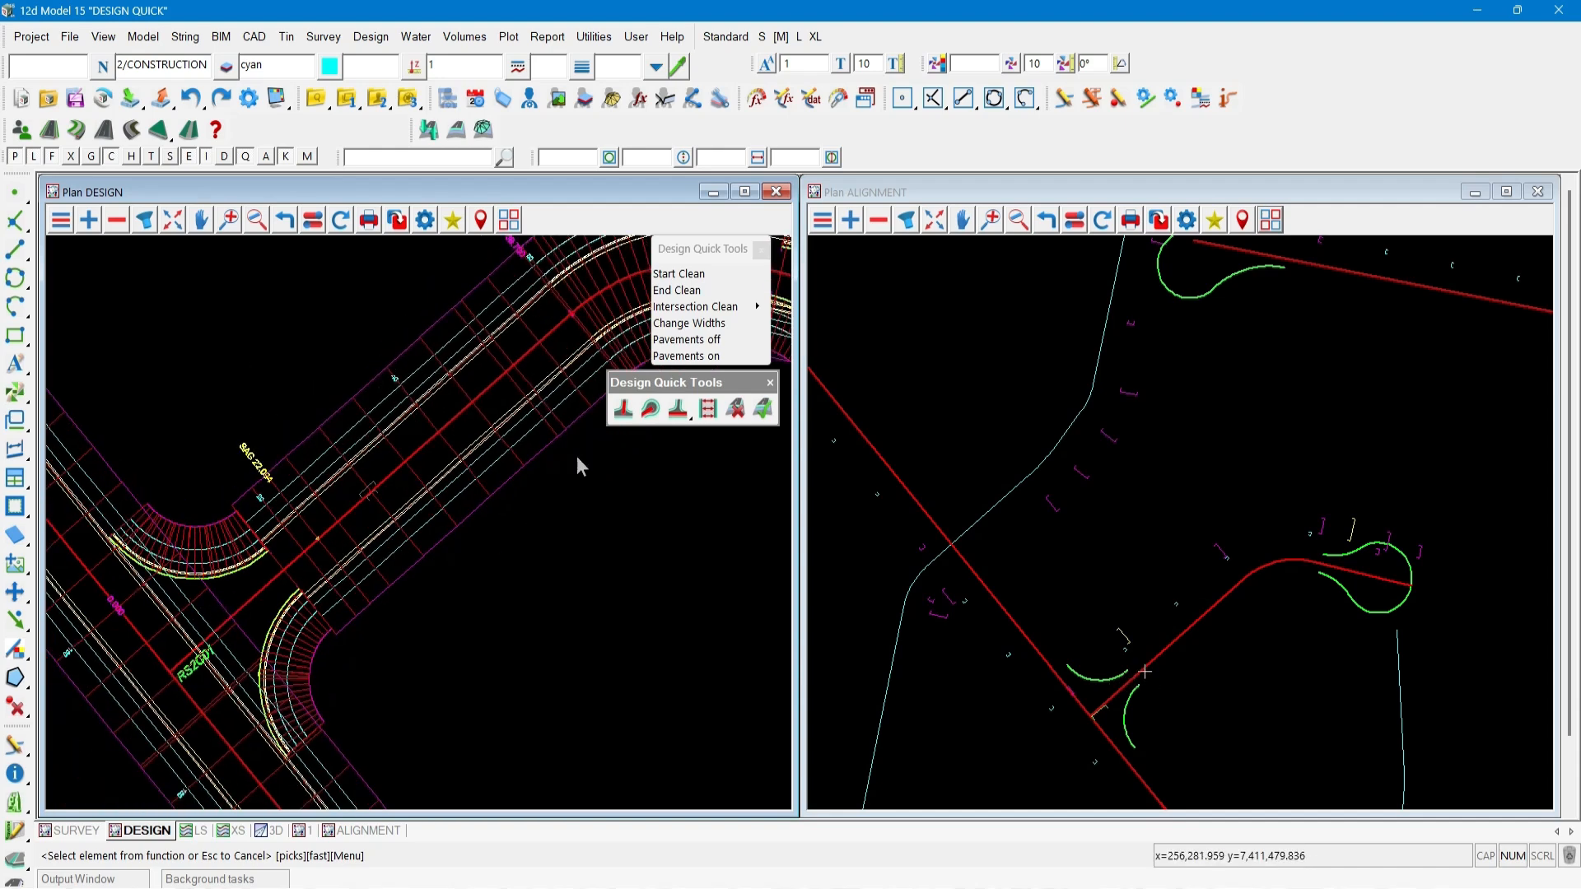
scroll(191, 659, down, 1)
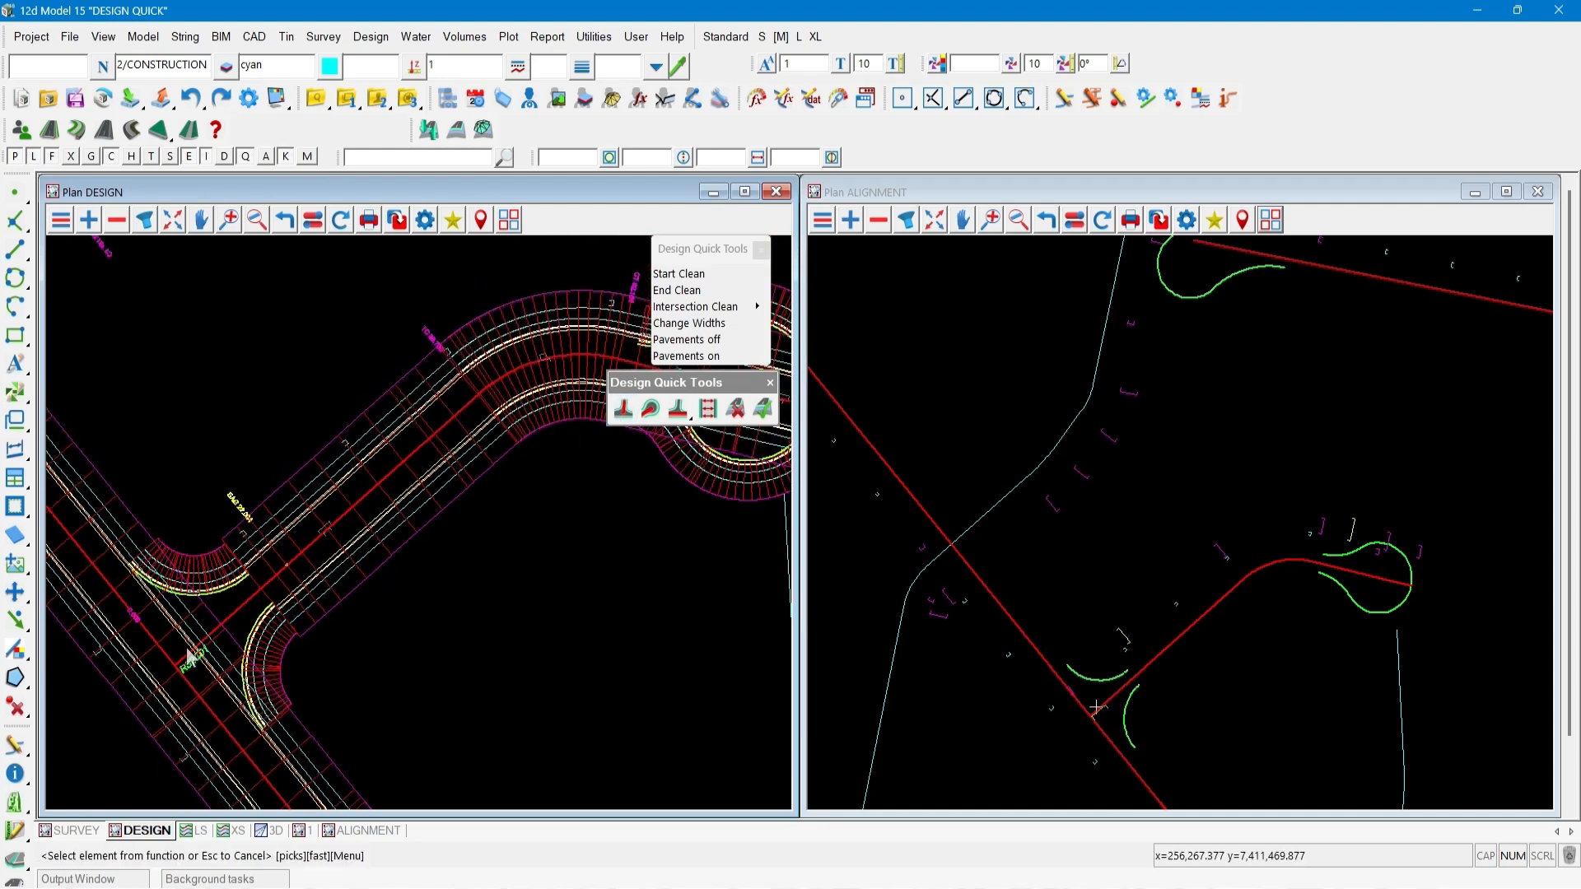
click(650, 409)
click(535, 295)
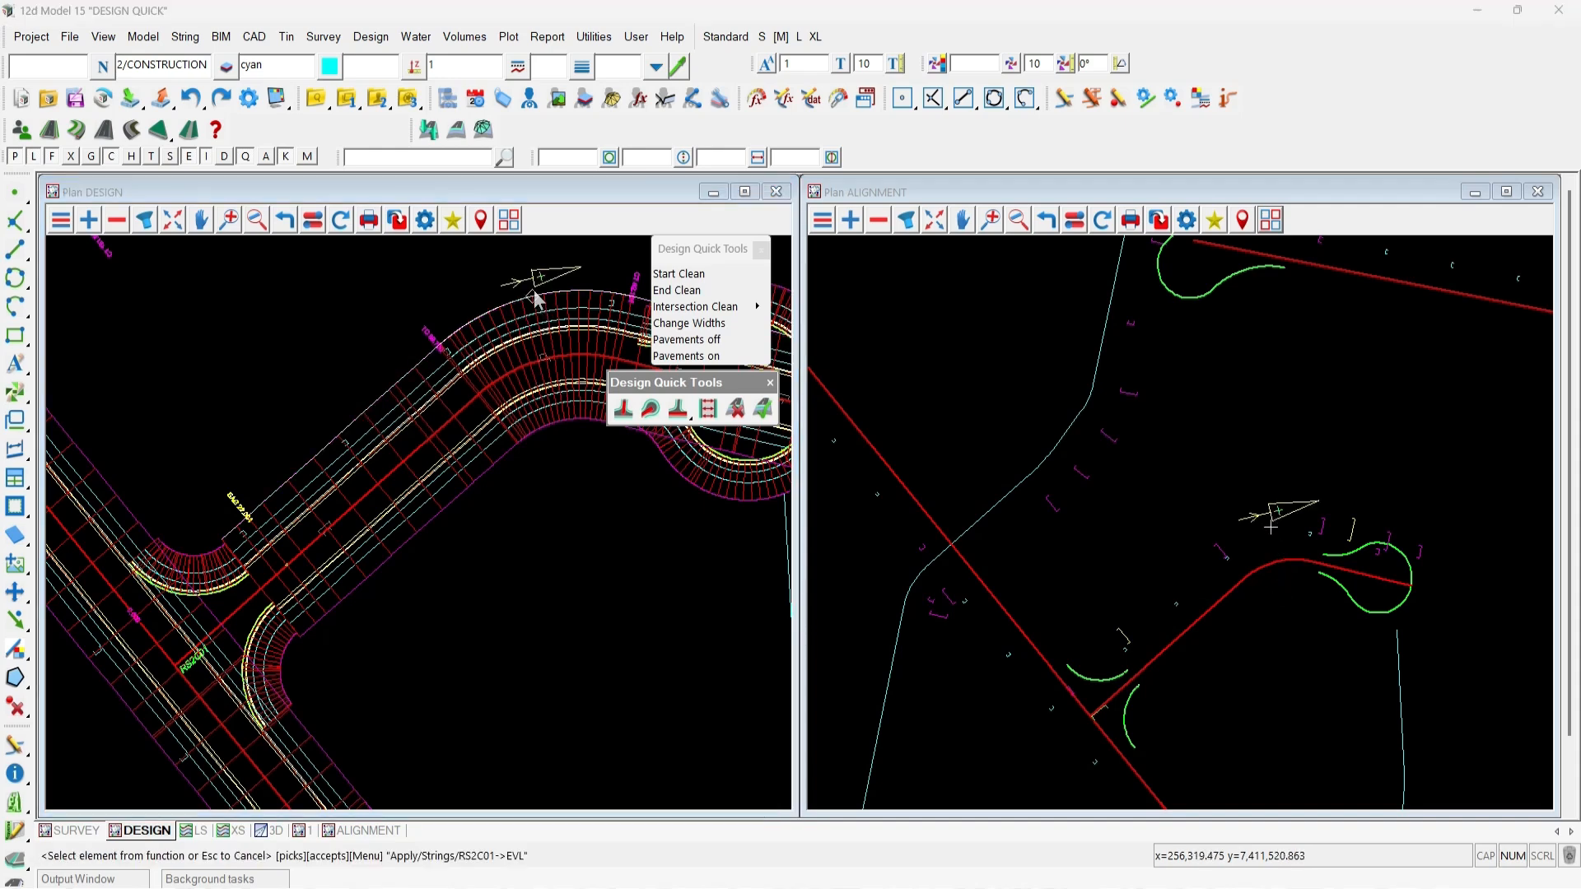
middle_click(534, 293)
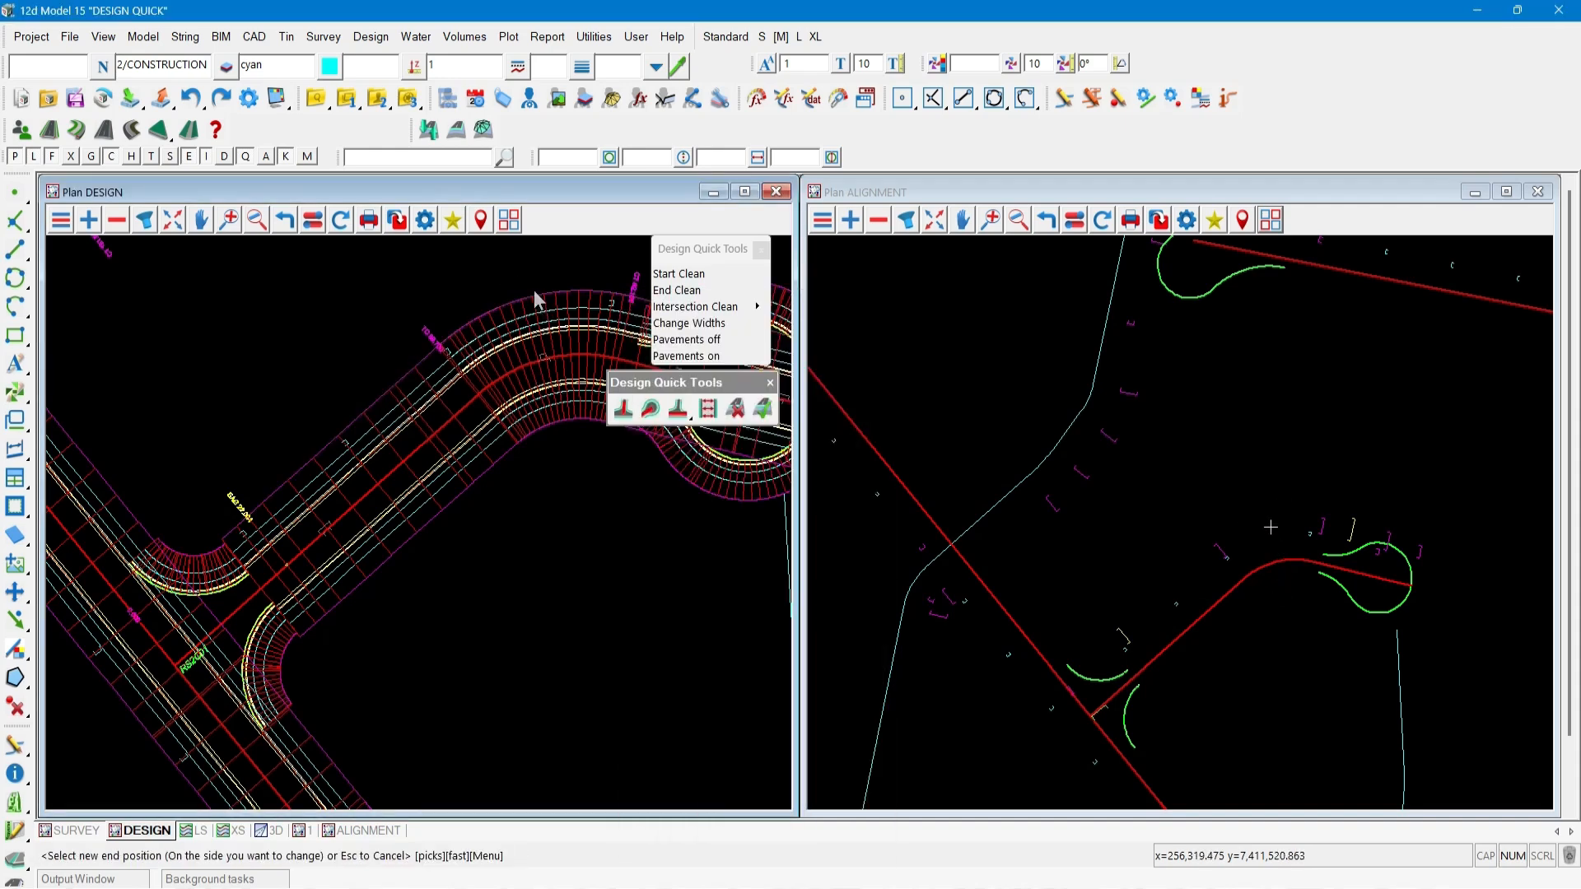
click(1324, 561)
middle_click(1324, 561)
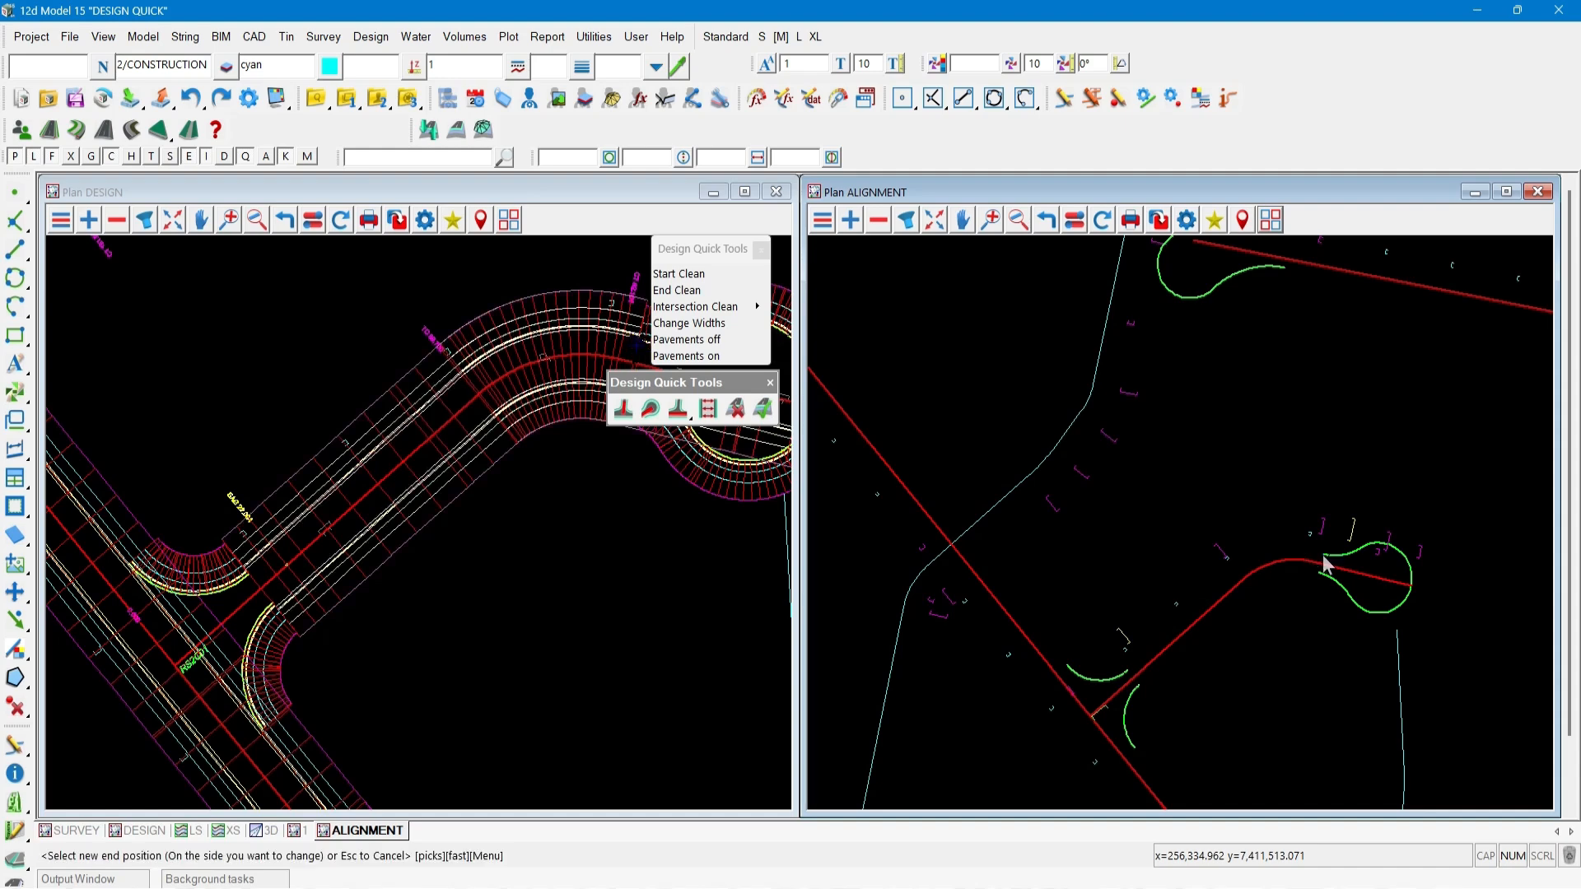
click(1319, 576)
middle_click(1318, 577)
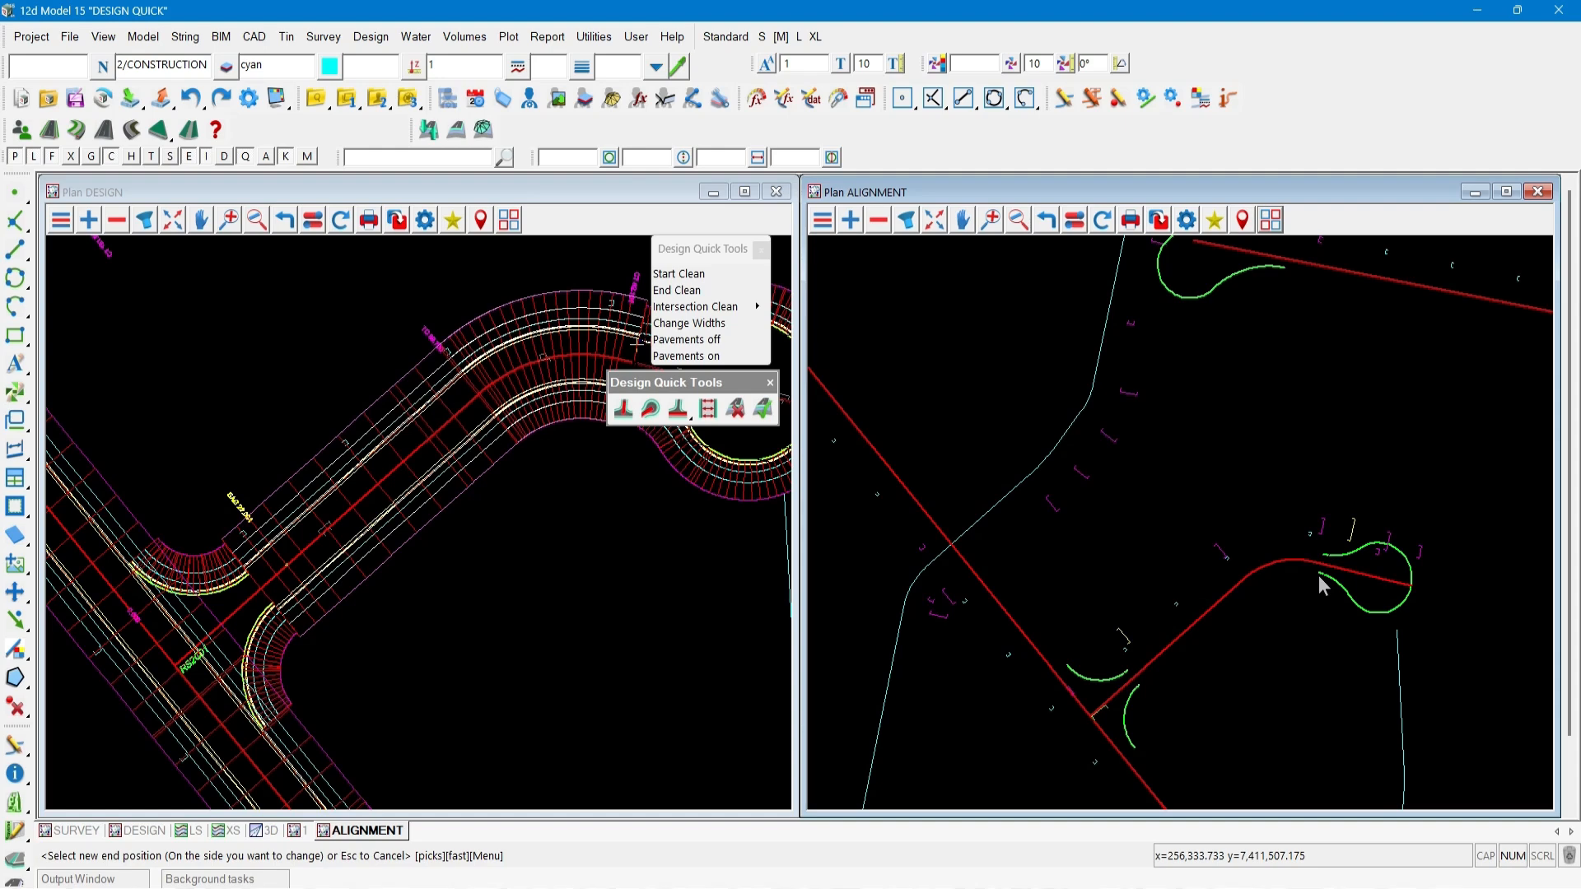
click(1136, 665)
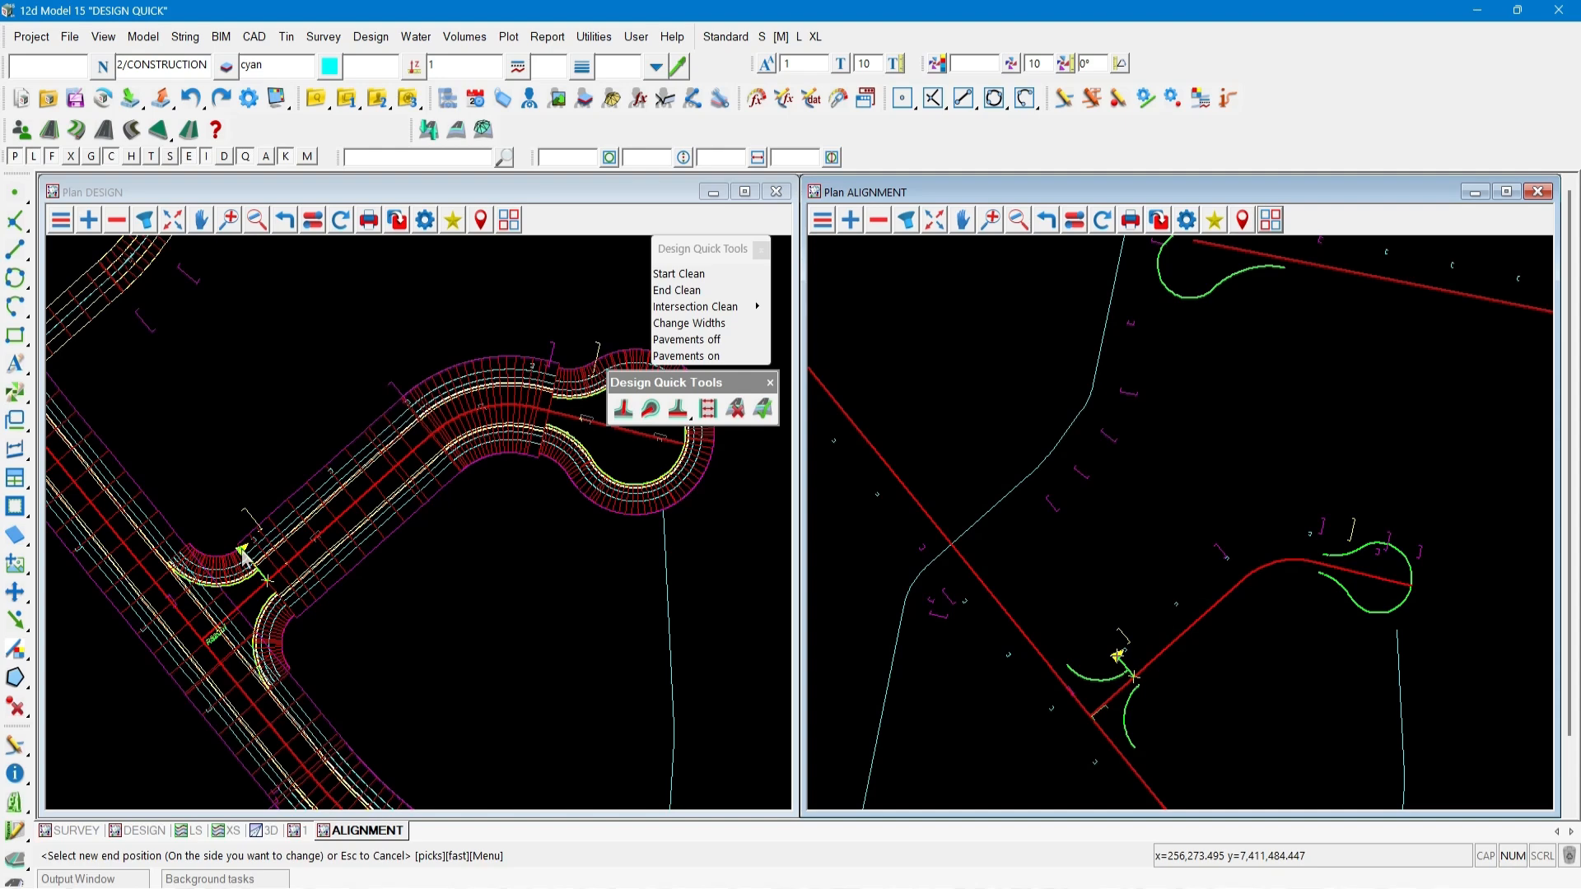
click(243, 557)
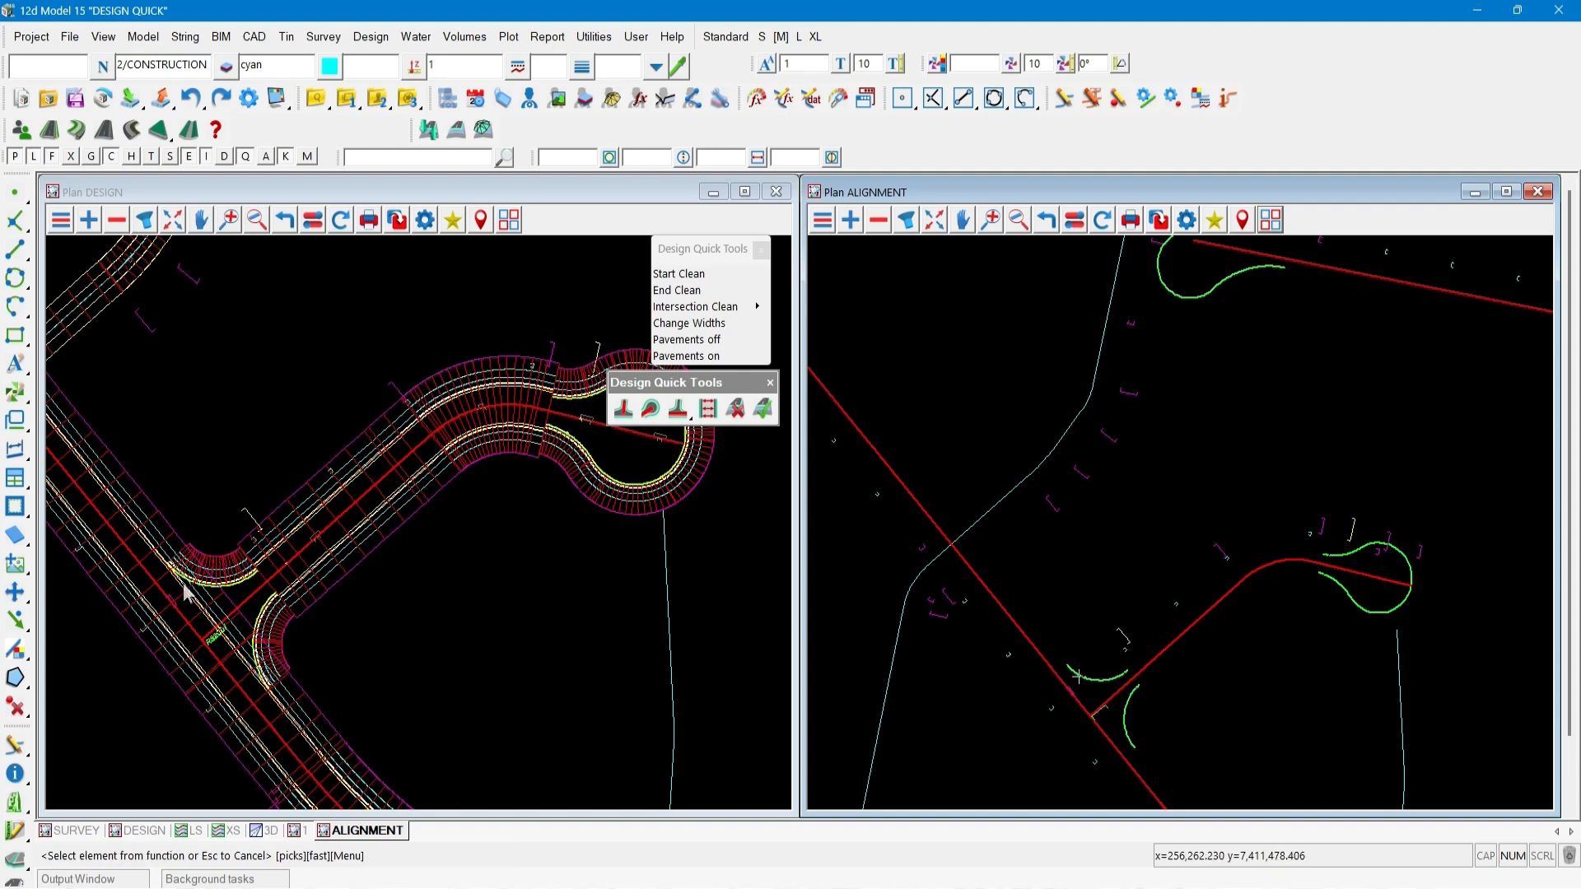
Use End Clean on the northern road function, setting its new end at kerb return RSK2D03.
scroll(183, 594, down, 2)
scroll(183, 595, down, 1)
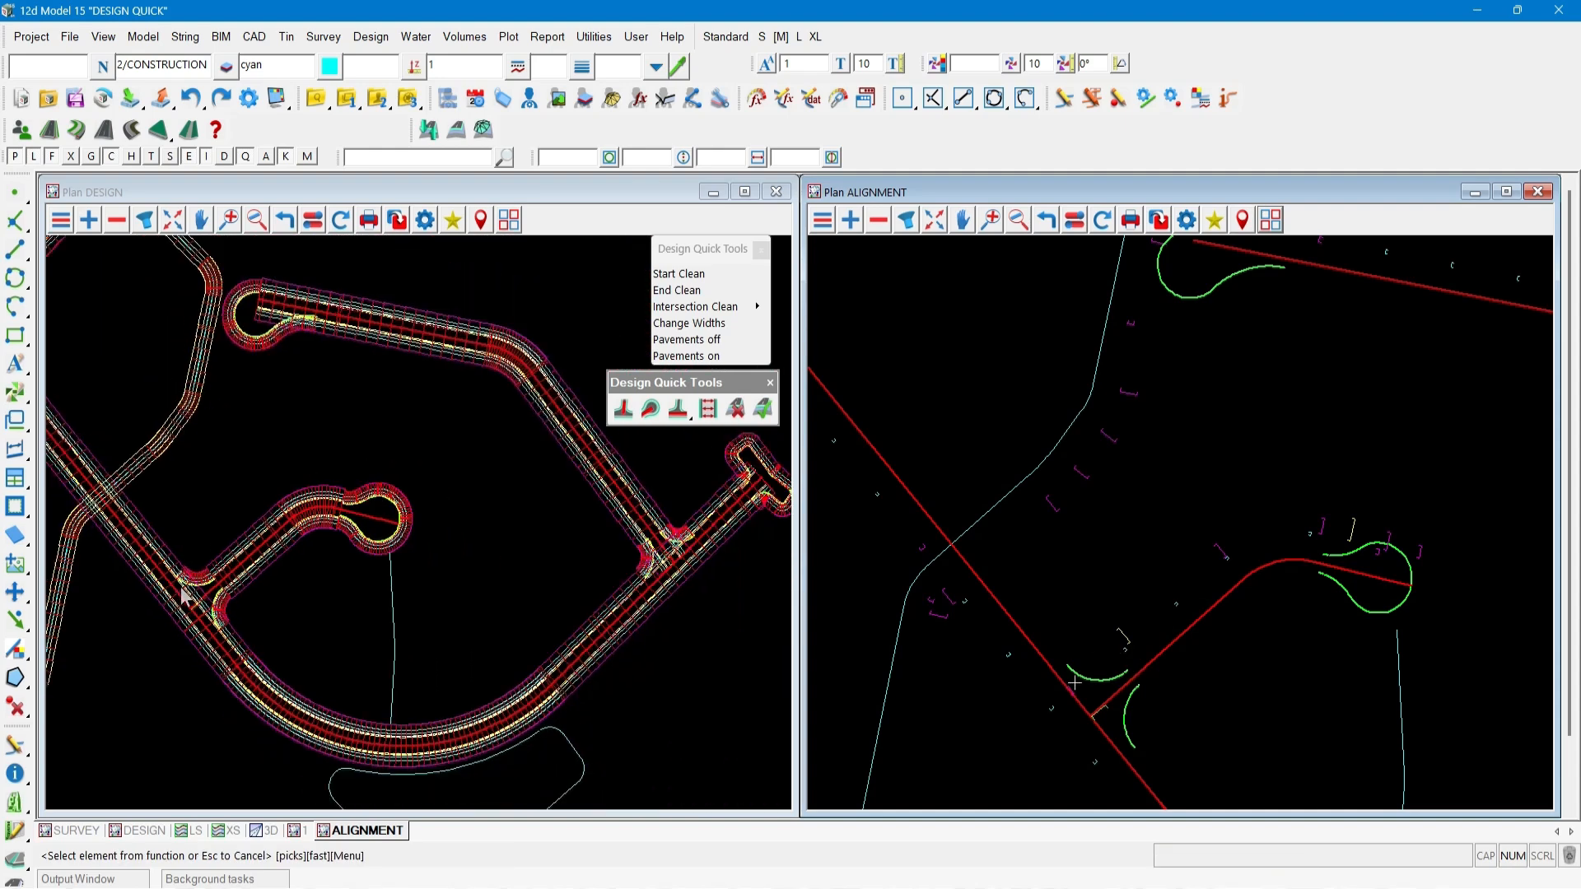
click(381, 346)
middle_click(381, 343)
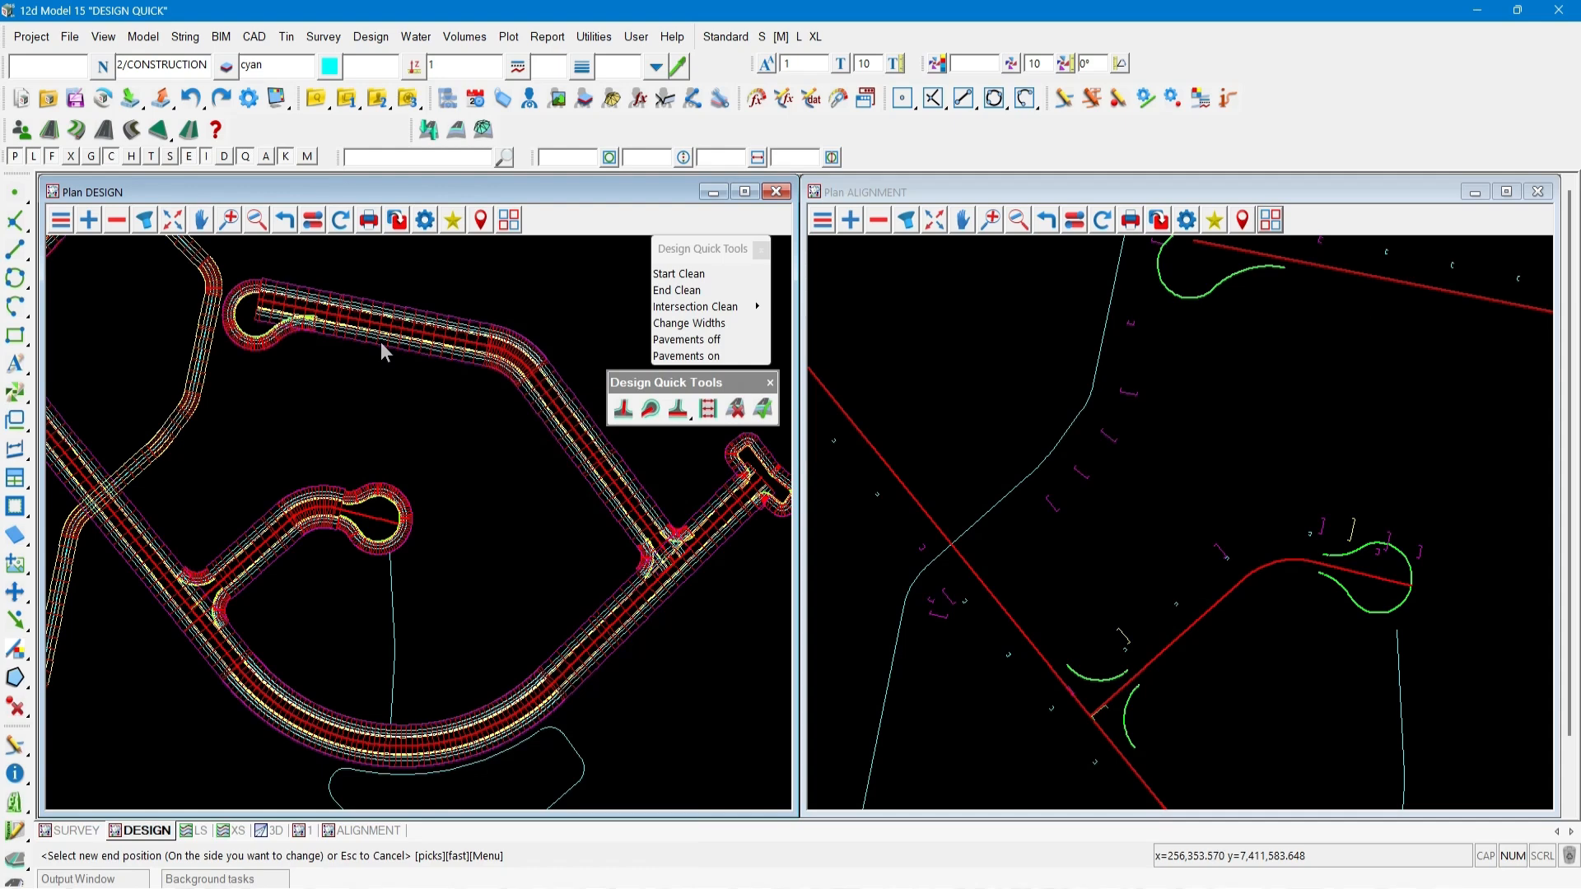
click(1280, 272)
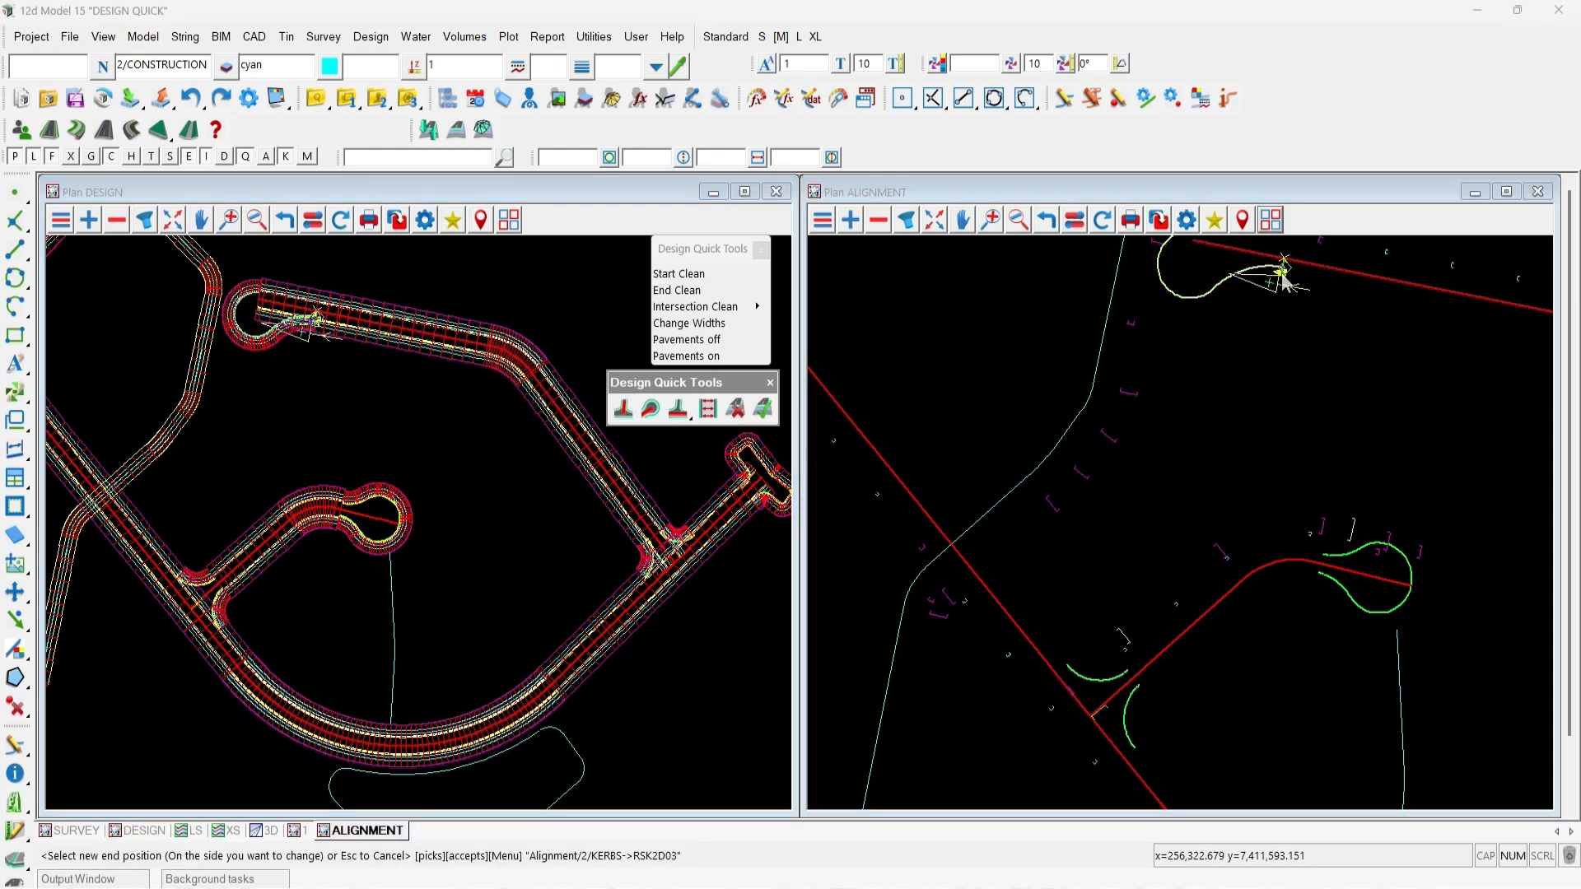
middle_click(1262, 330)
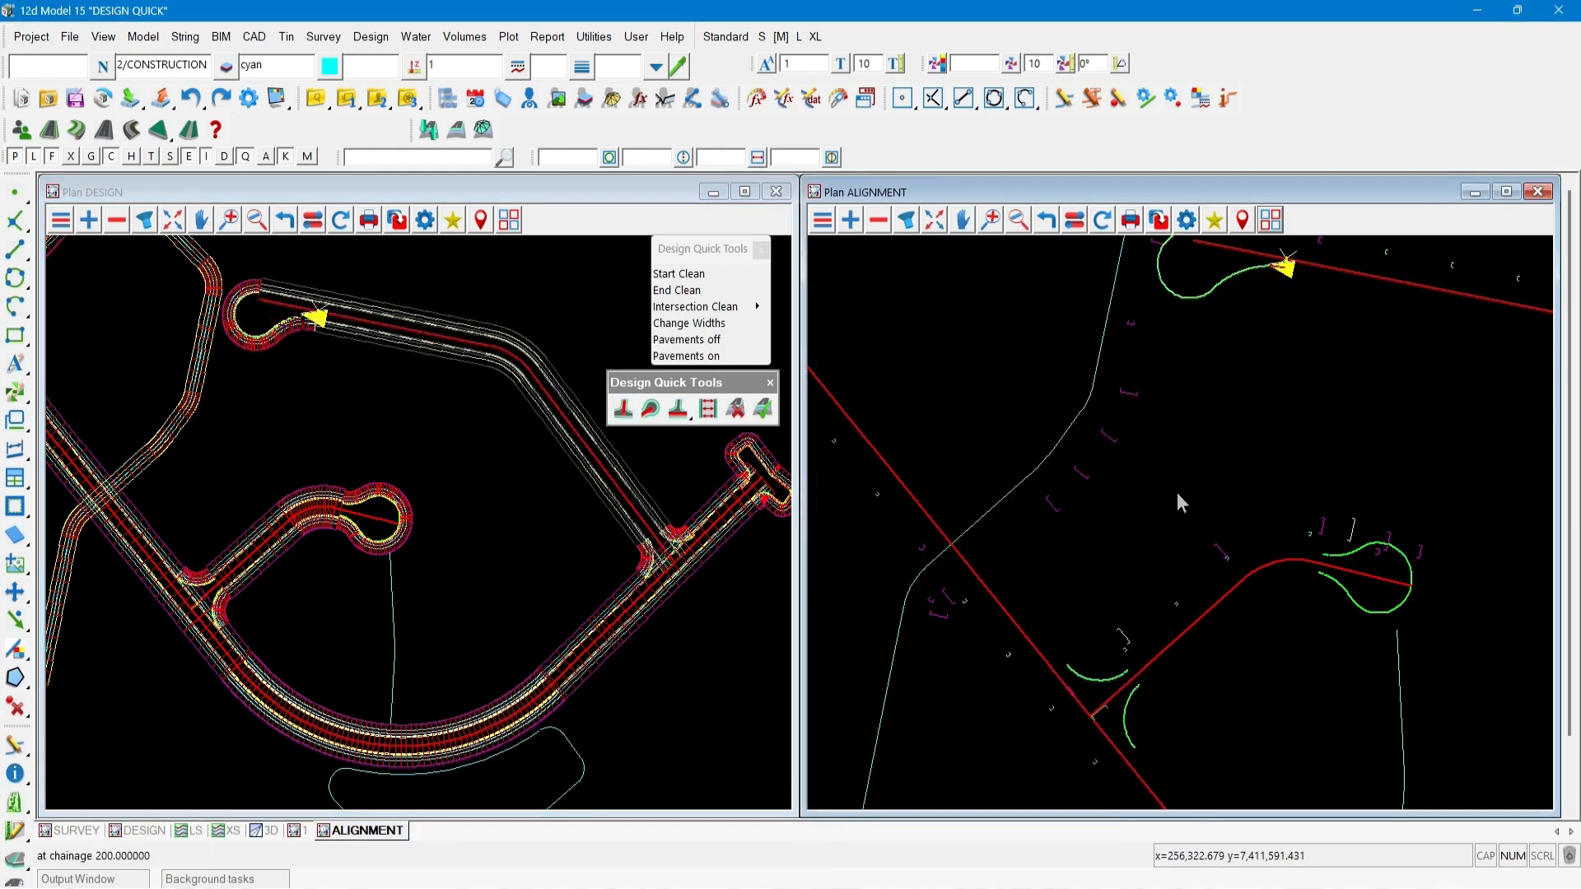
scroll(1178, 493, down, 1)
click(1192, 313)
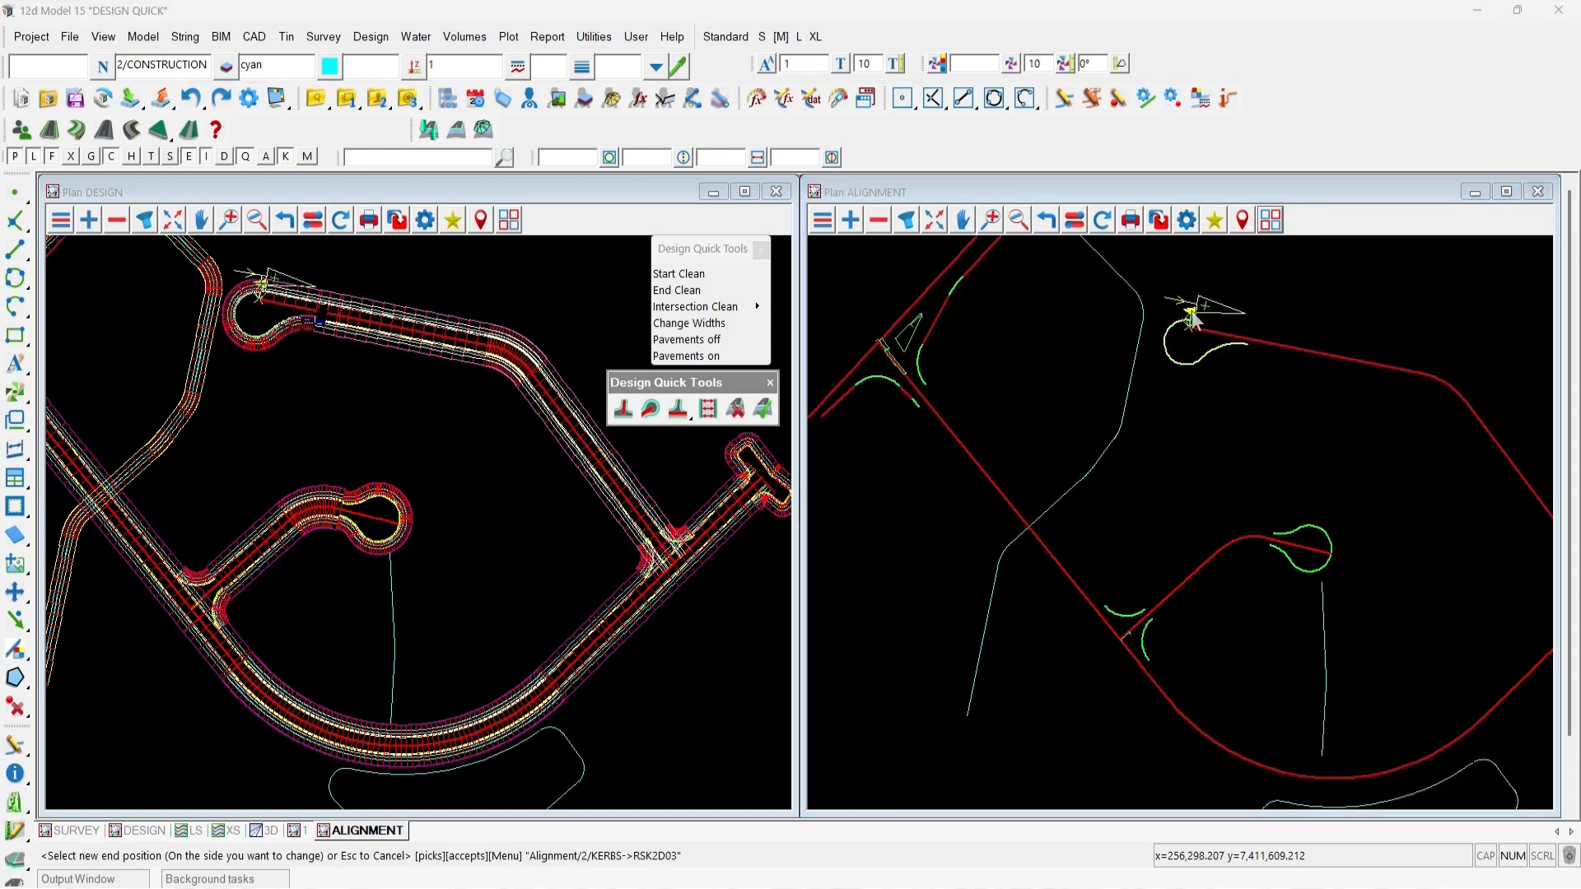
middle_click(1192, 317)
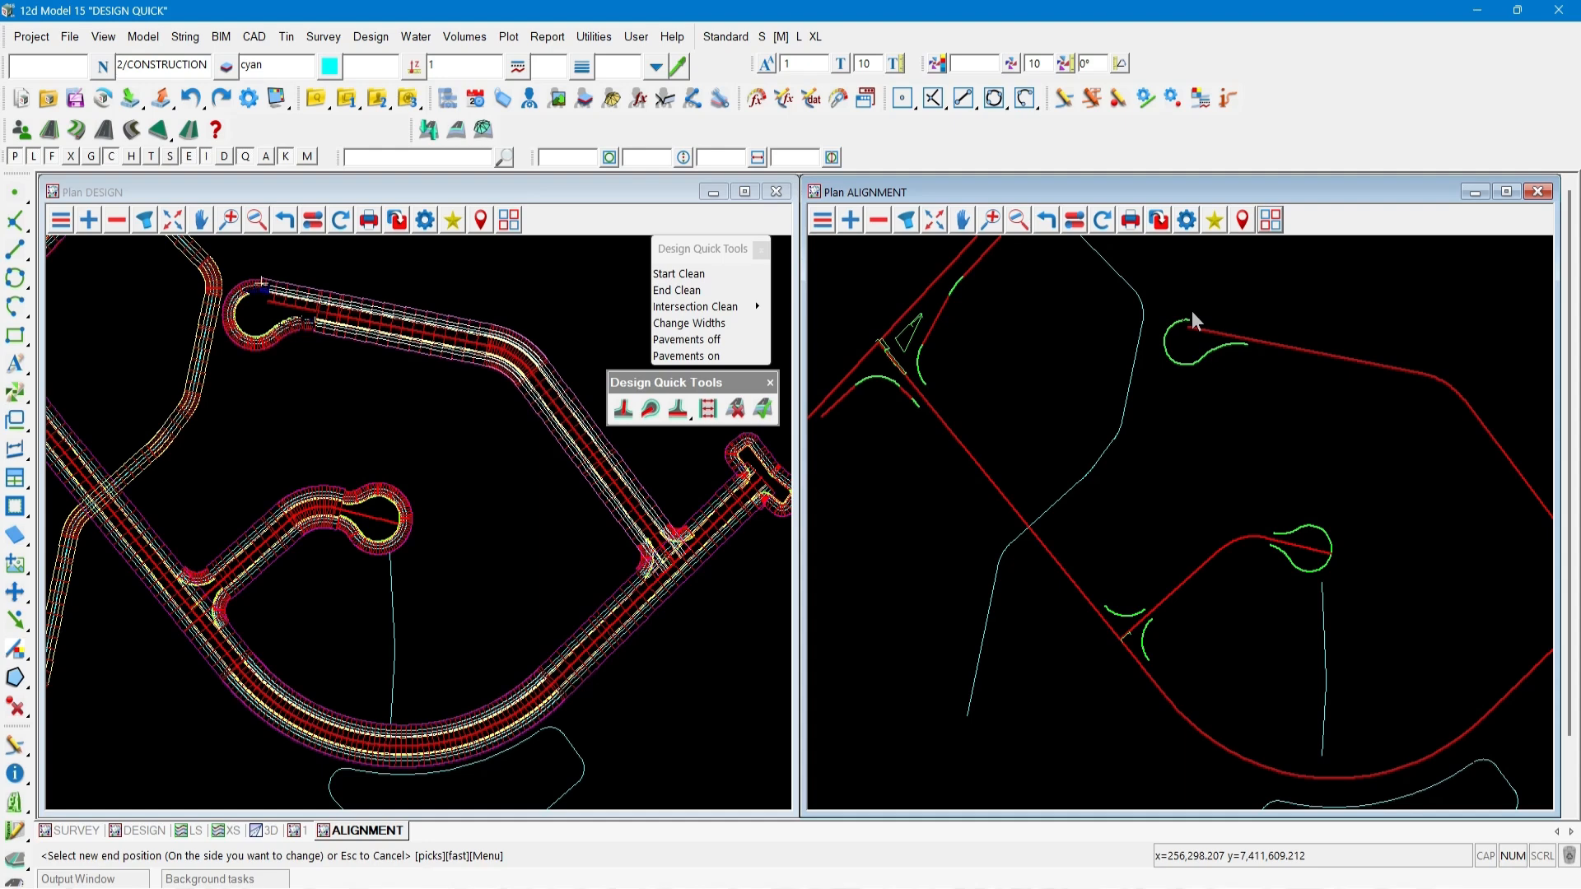
Set the other end of the road at kerb return RSK2D01 near the eastern intersection.
scroll(961, 491, down, 2)
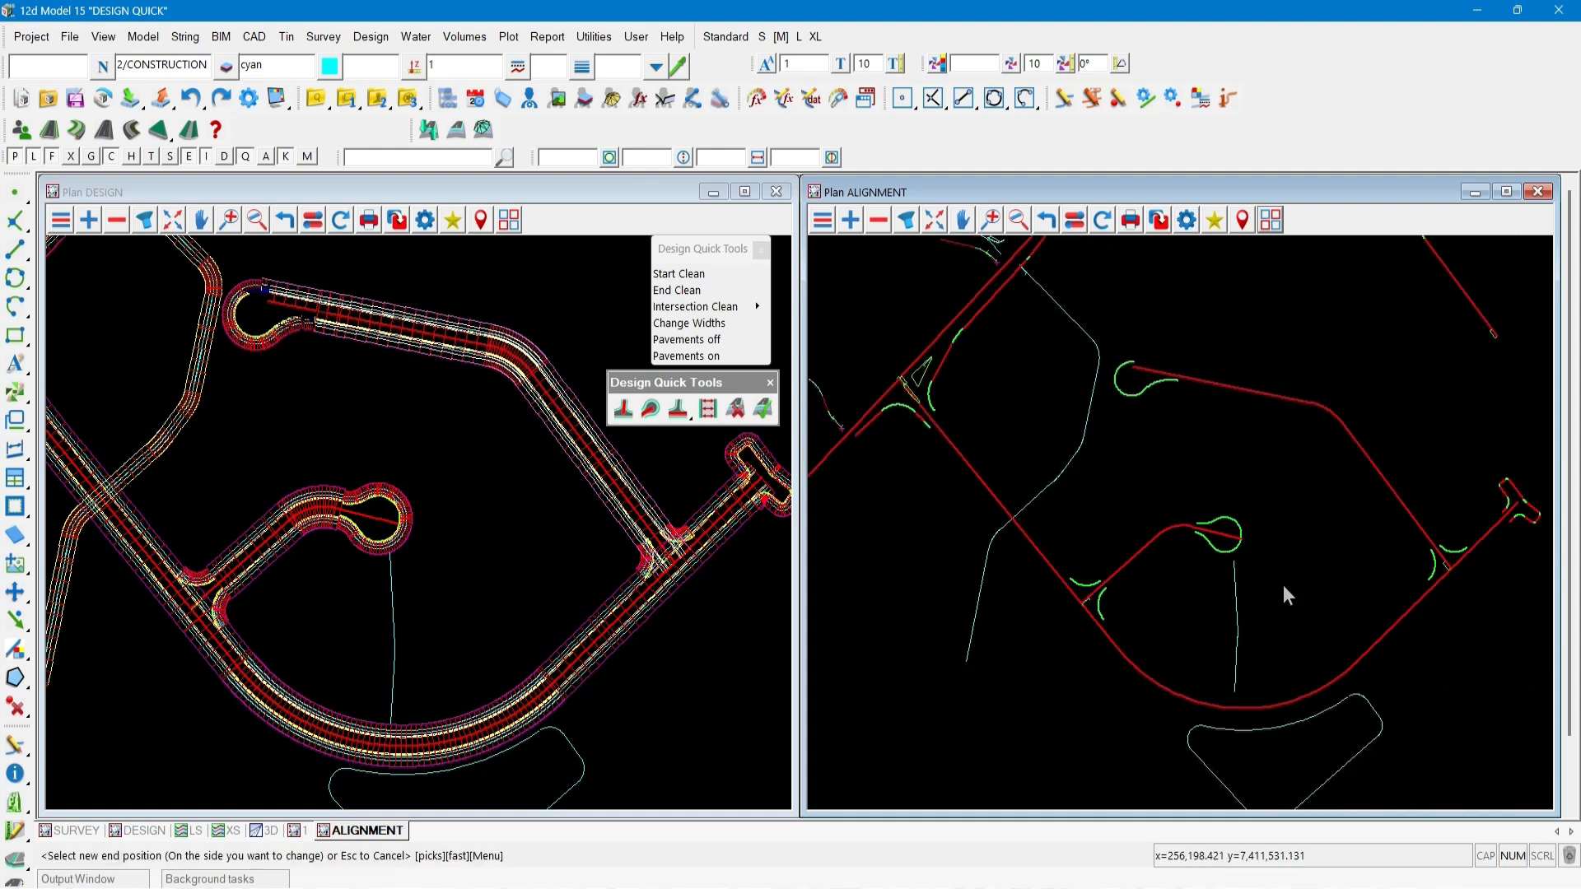
click(1429, 565)
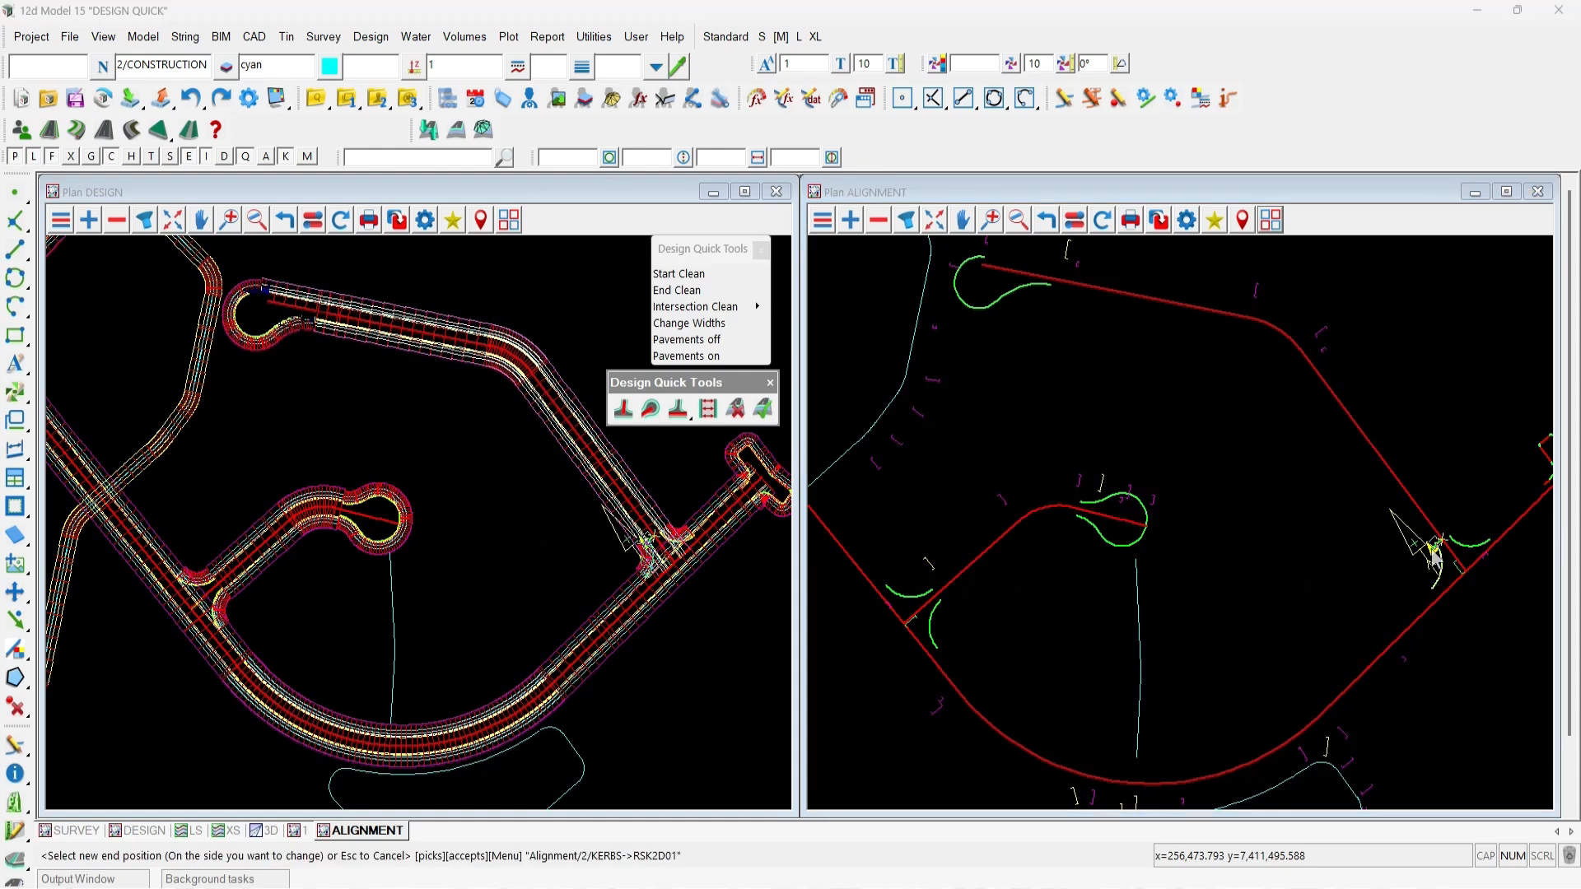
scroll(1433, 558, up, 2)
click(1433, 558)
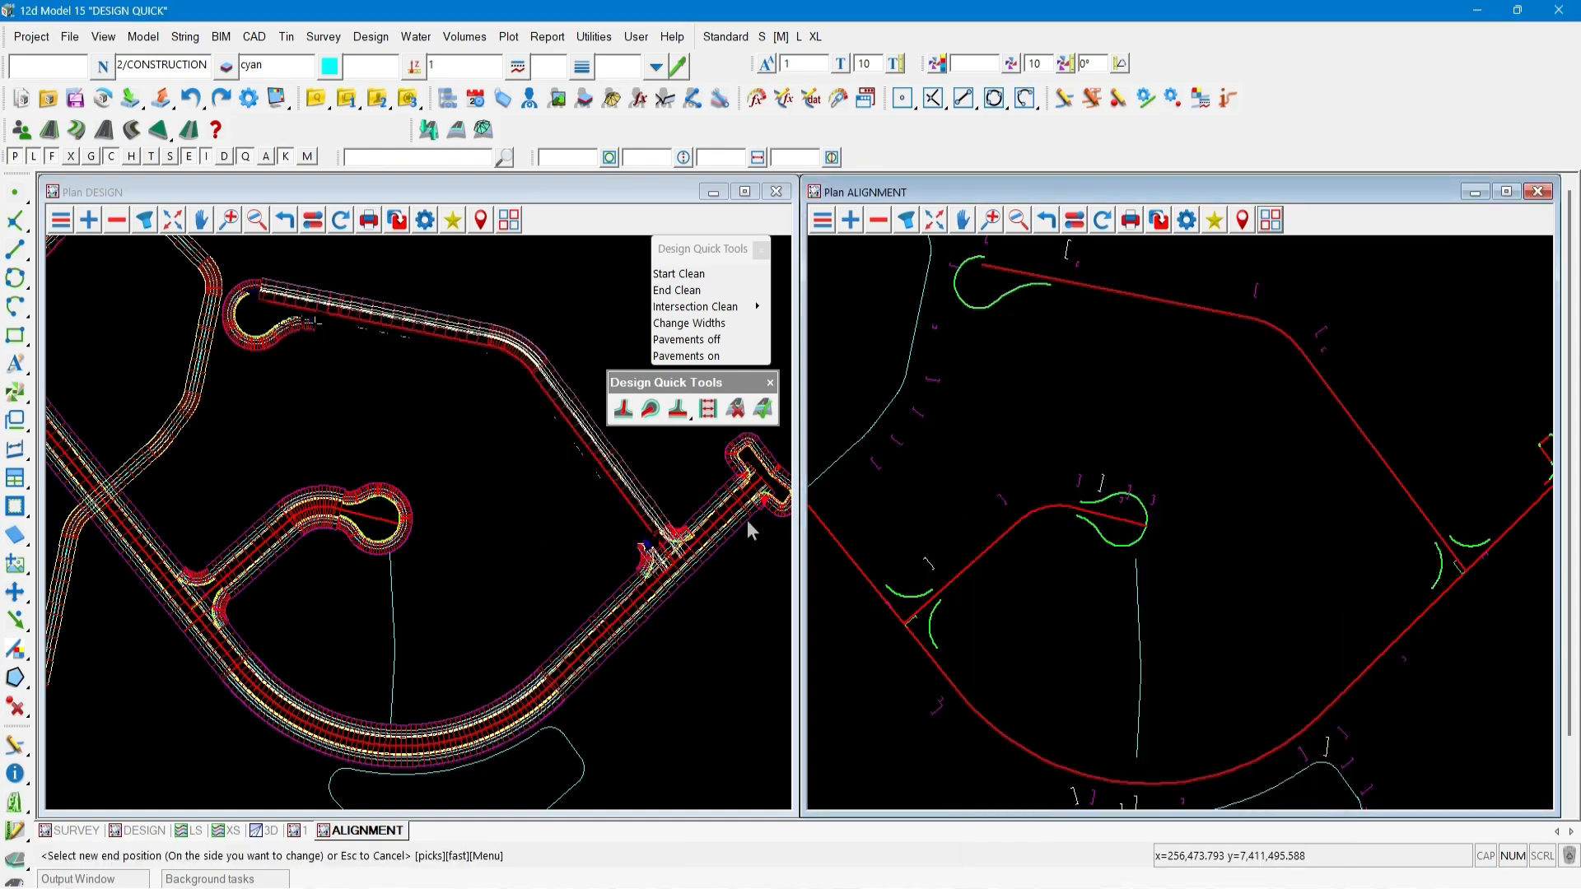
scroll(657, 545, up, 3)
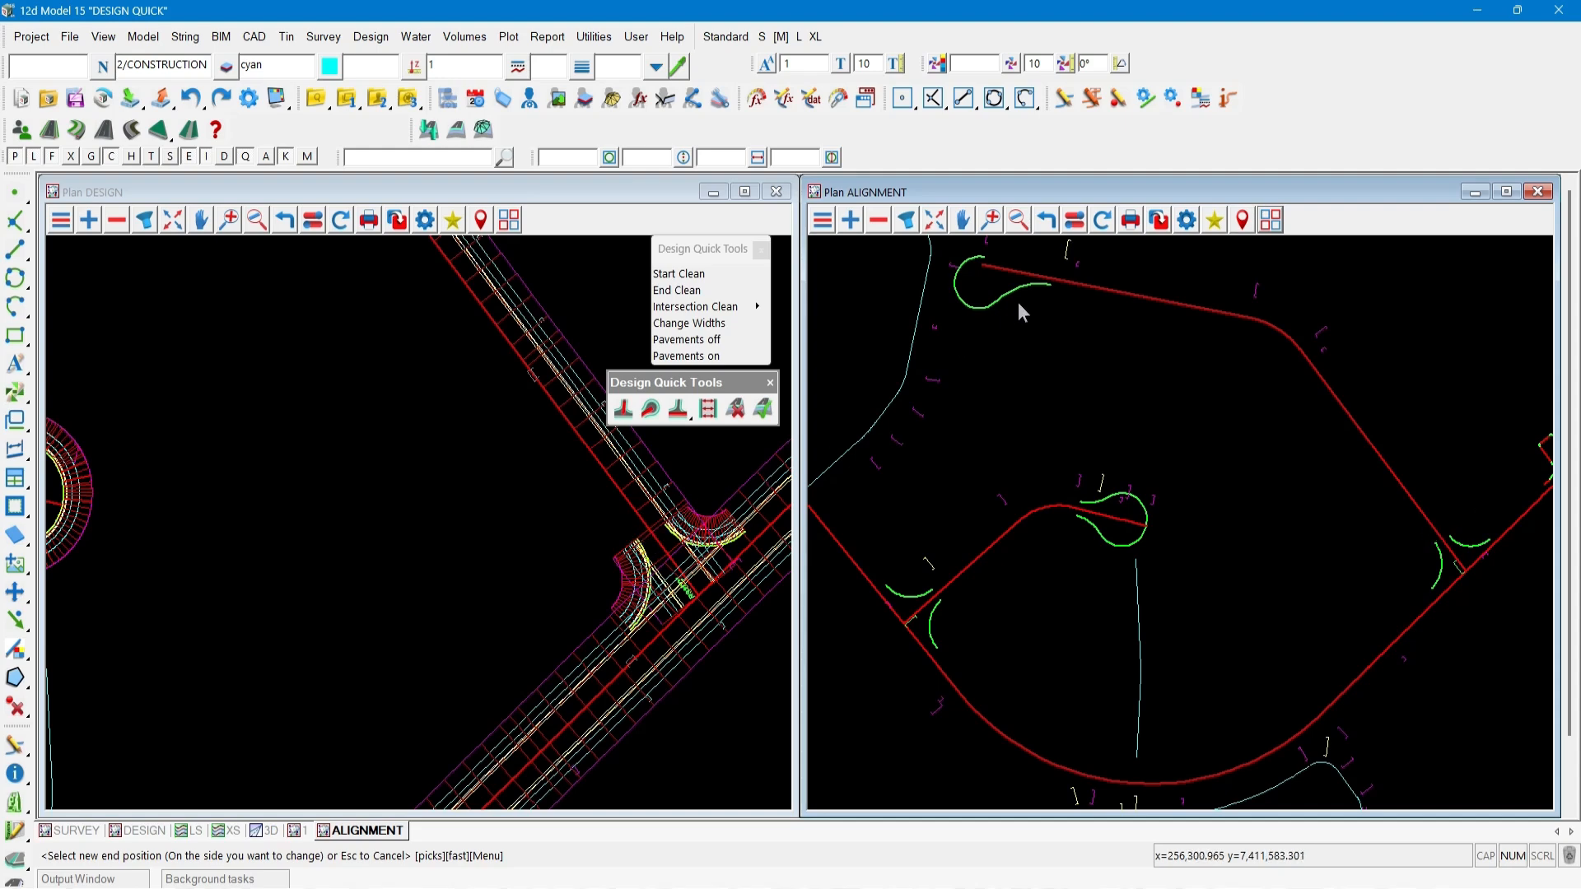
click(1048, 288)
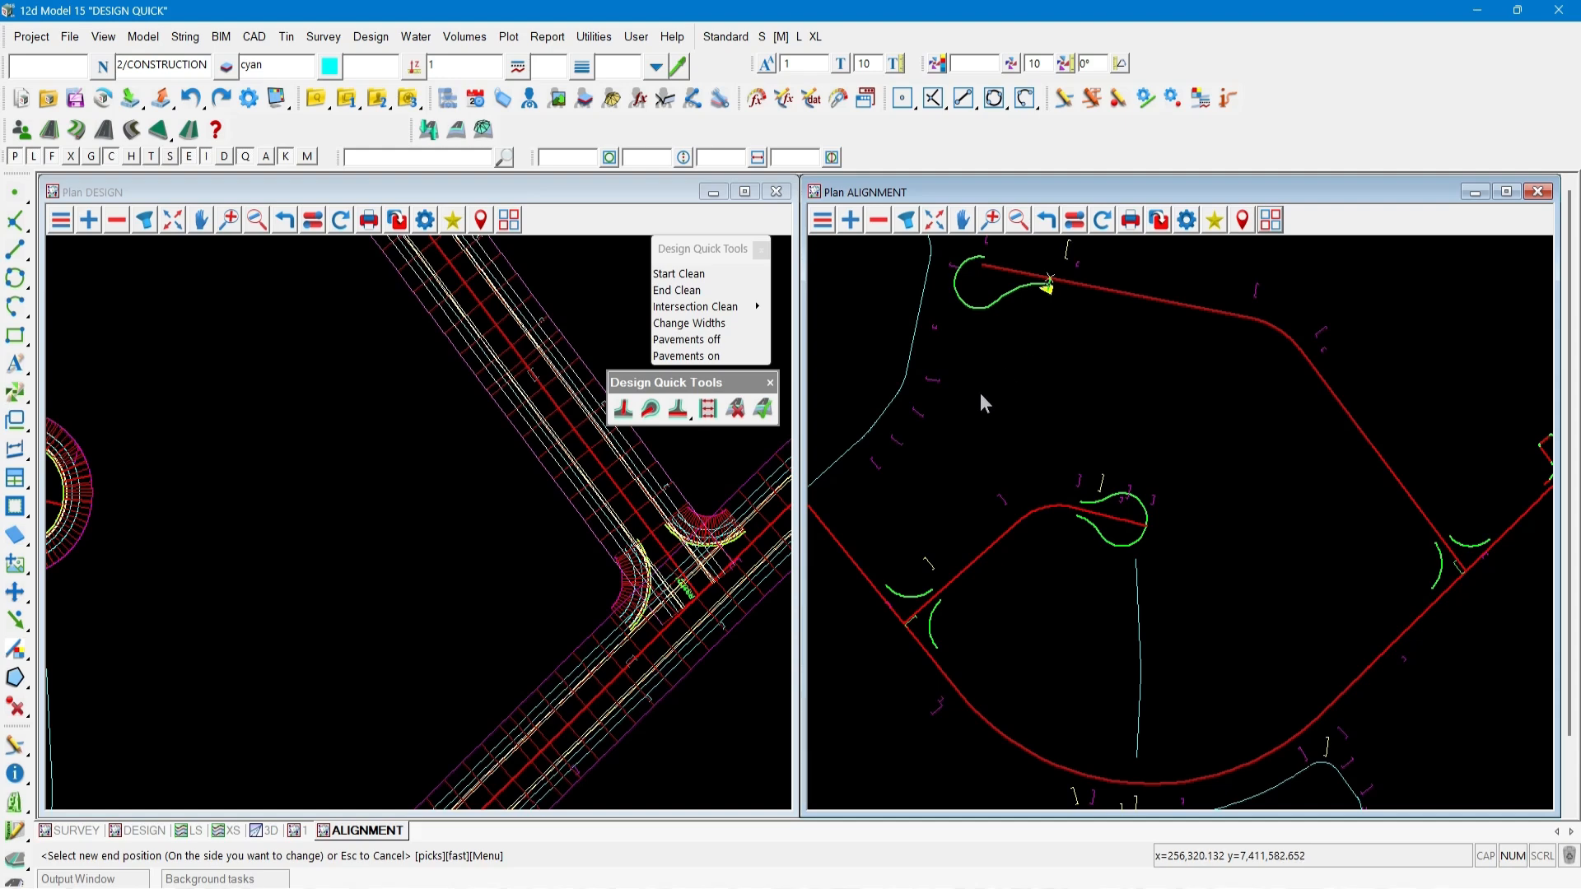
key(Escape)
click(674, 403)
key(Escape)
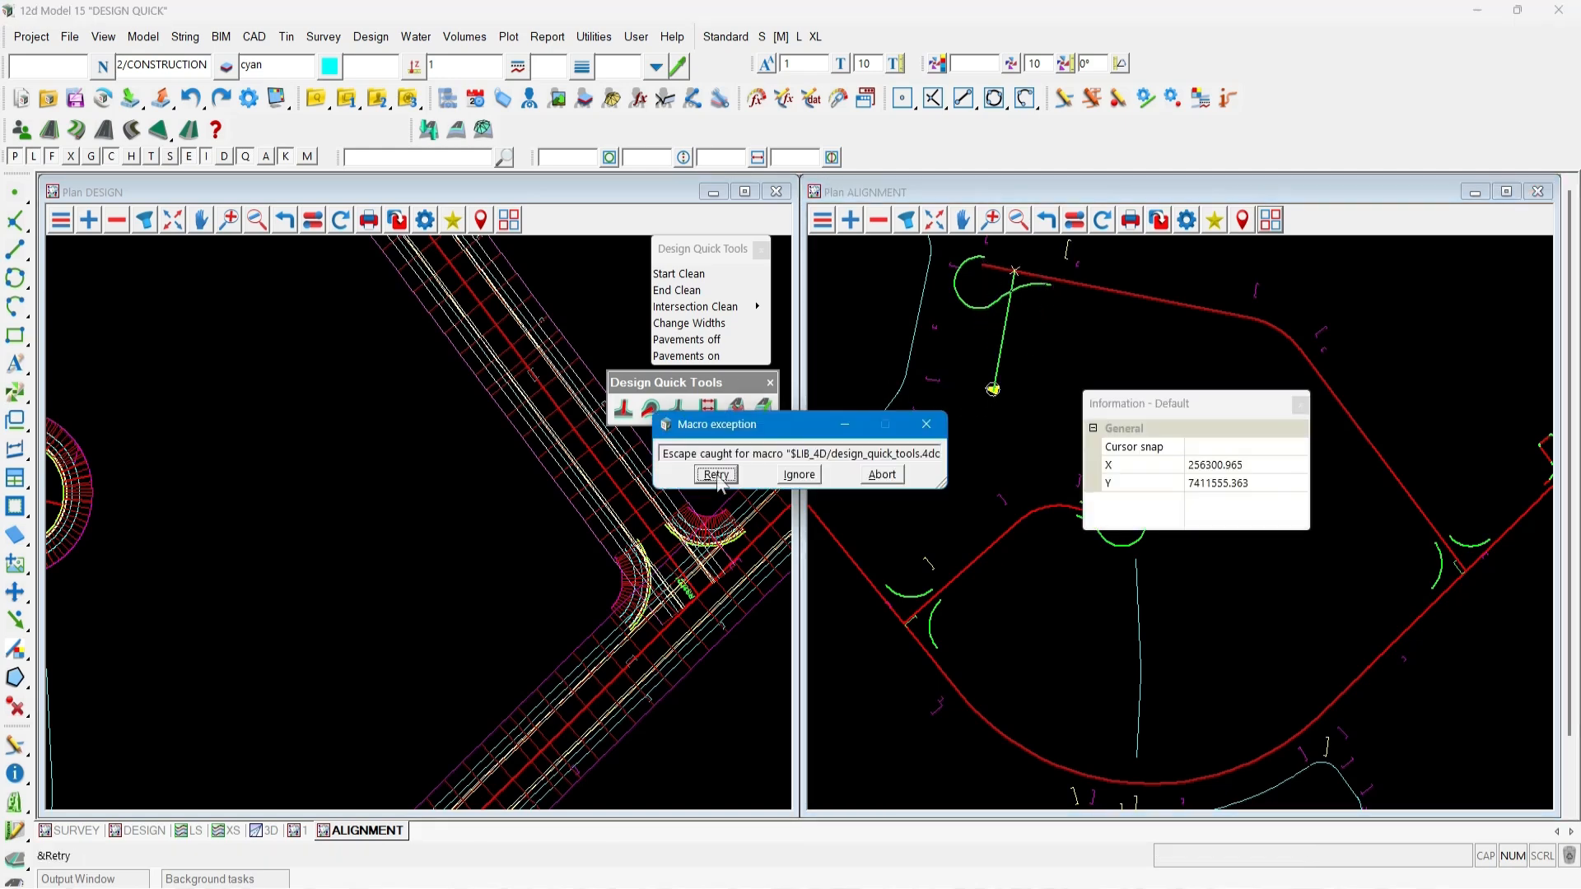
key(Return)
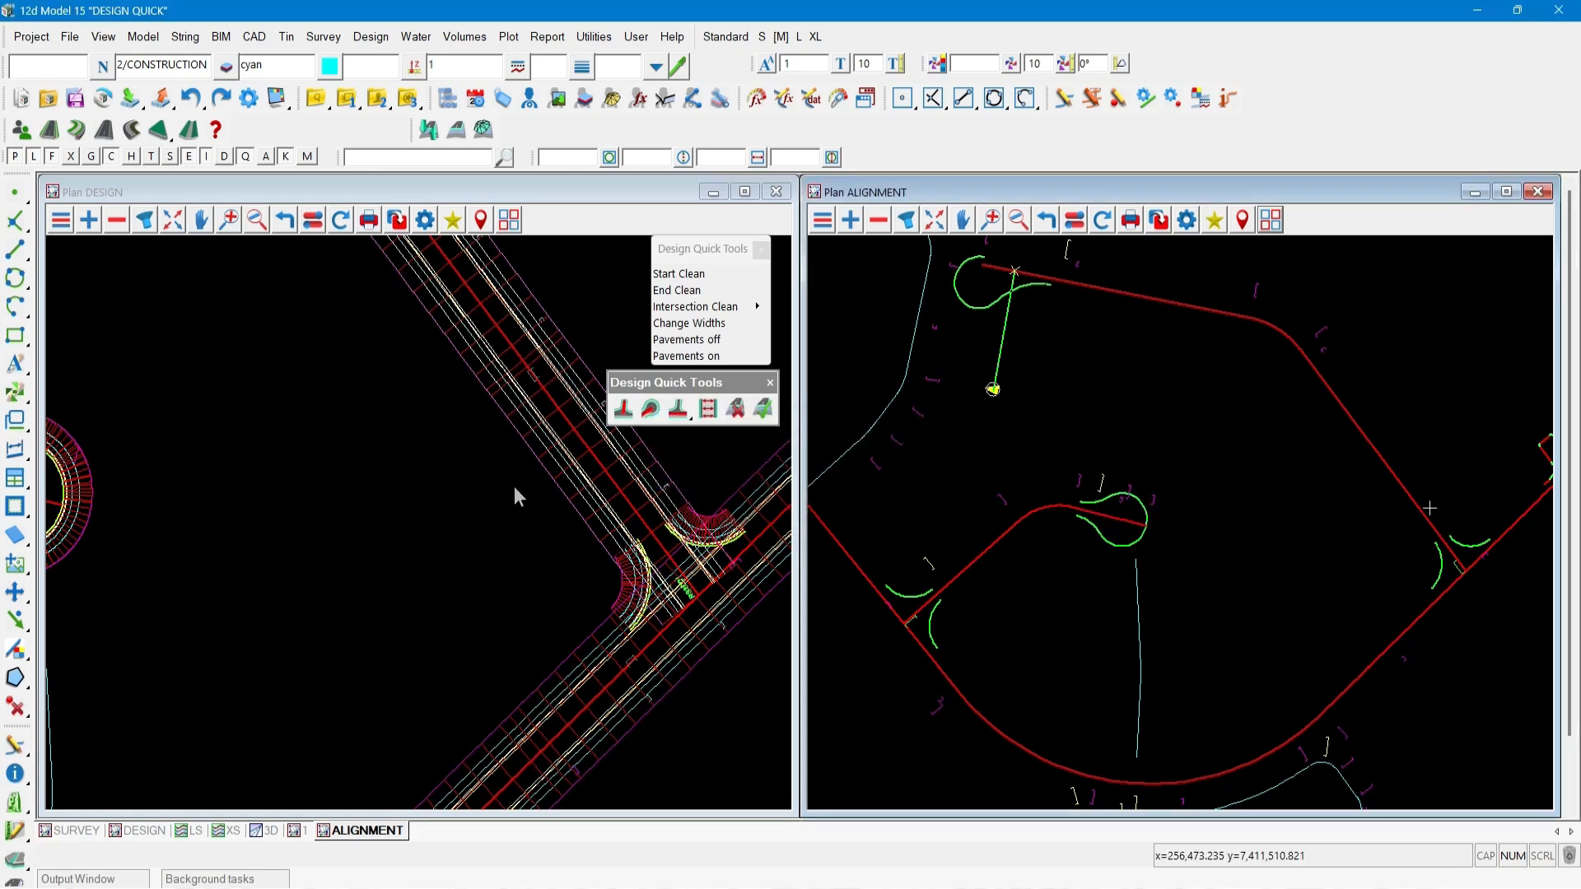
click(515, 488)
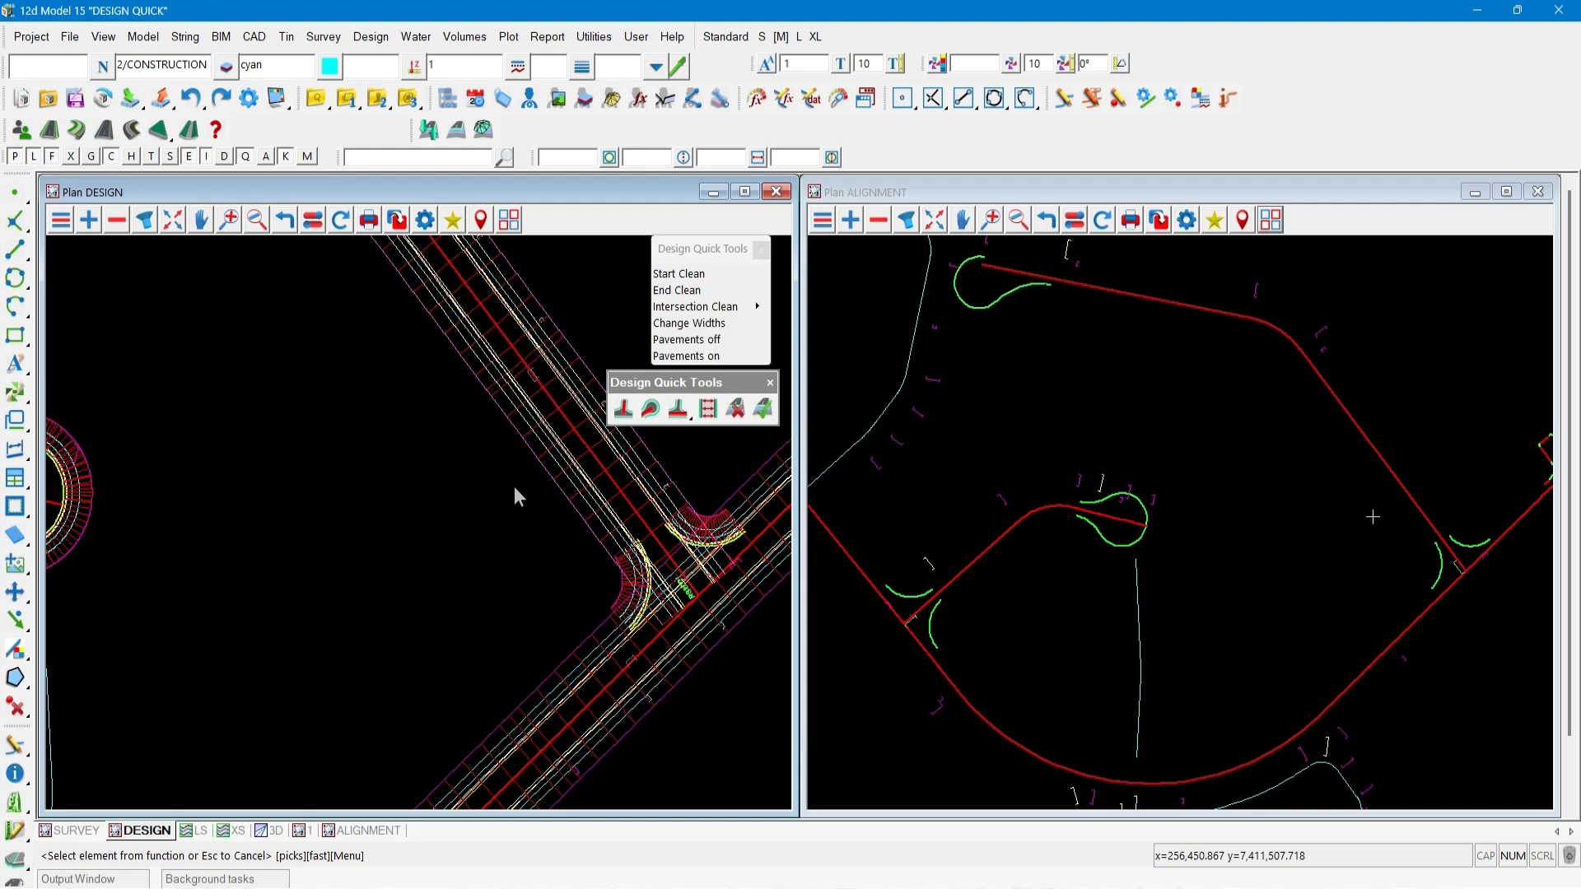
Use Start Clean on the road, setting its new start at kerb return RSK2D01.
click(623, 408)
click(689, 481)
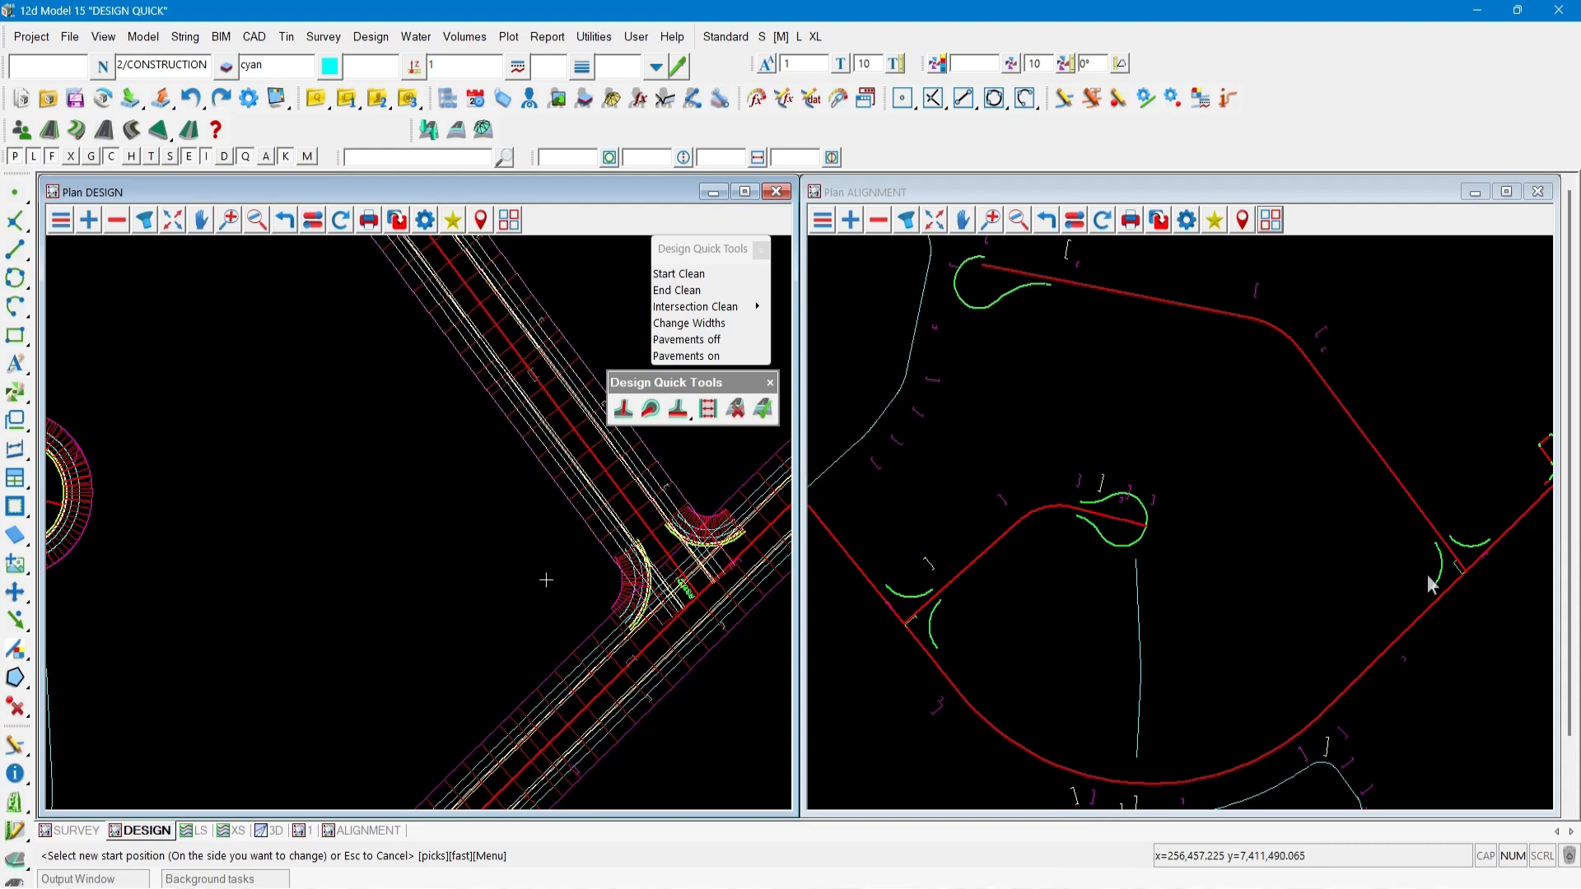
click(1429, 579)
middle_click(1433, 589)
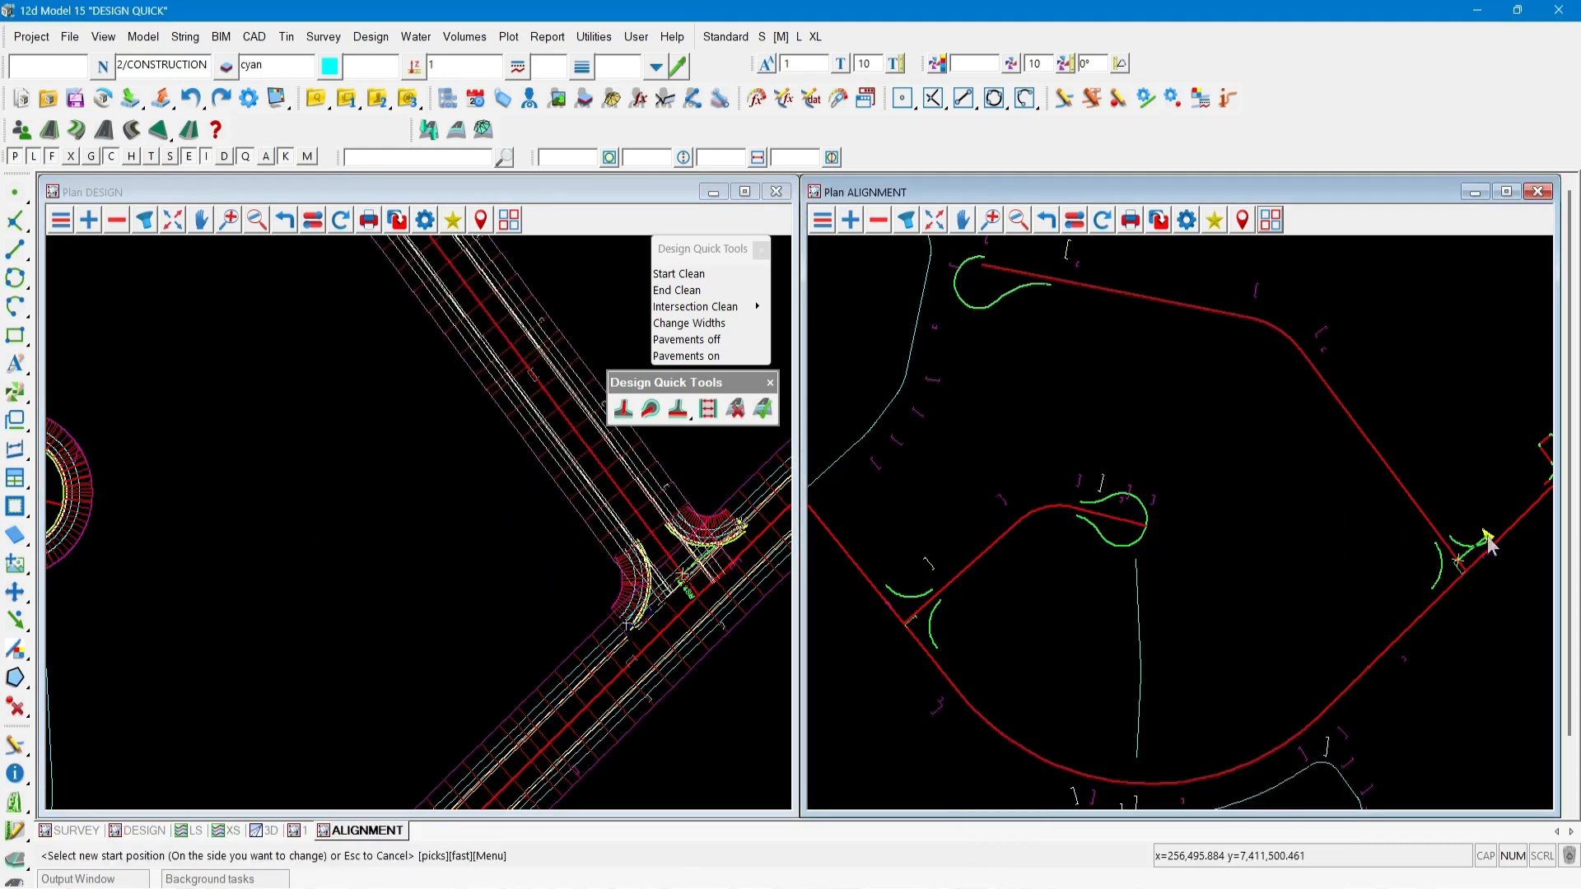
click(1437, 544)
middle_click(1436, 545)
click(1437, 546)
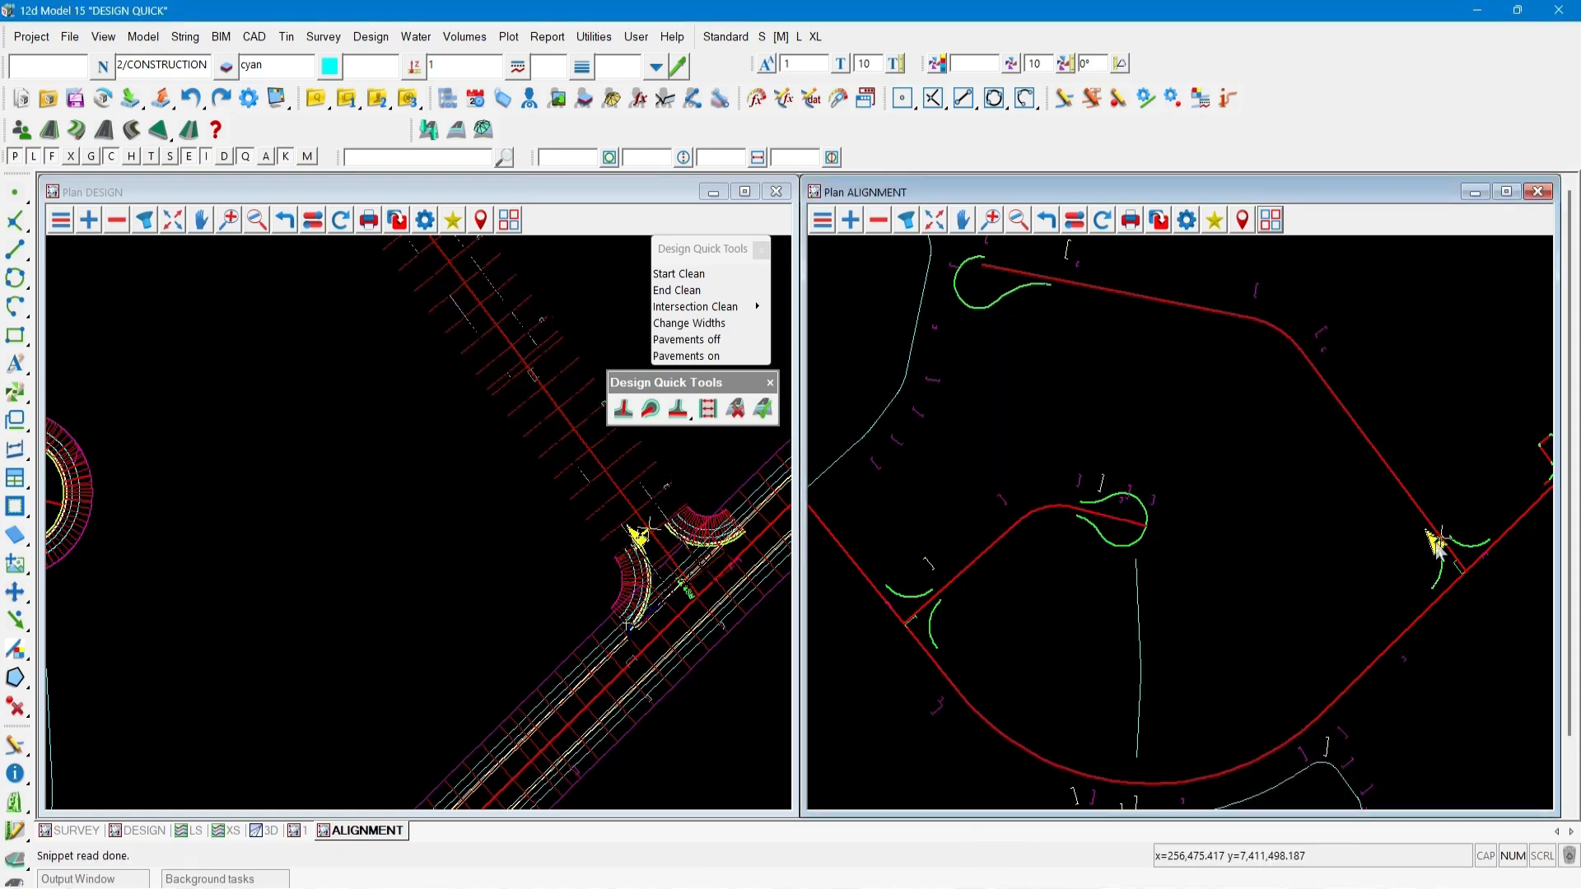
middle_click(1454, 539)
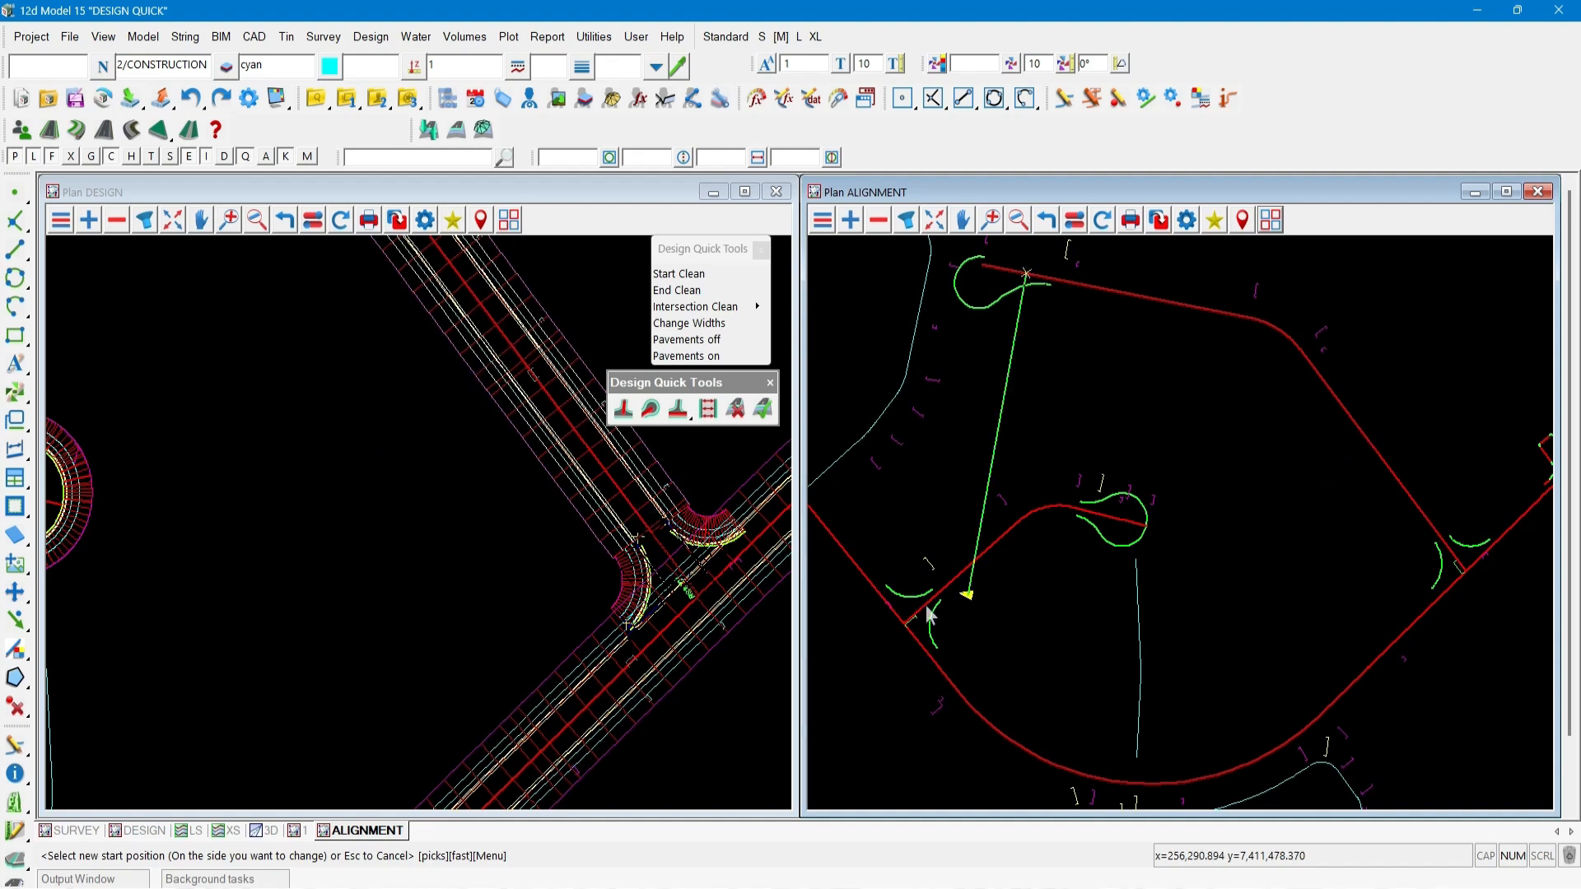
click(538, 578)
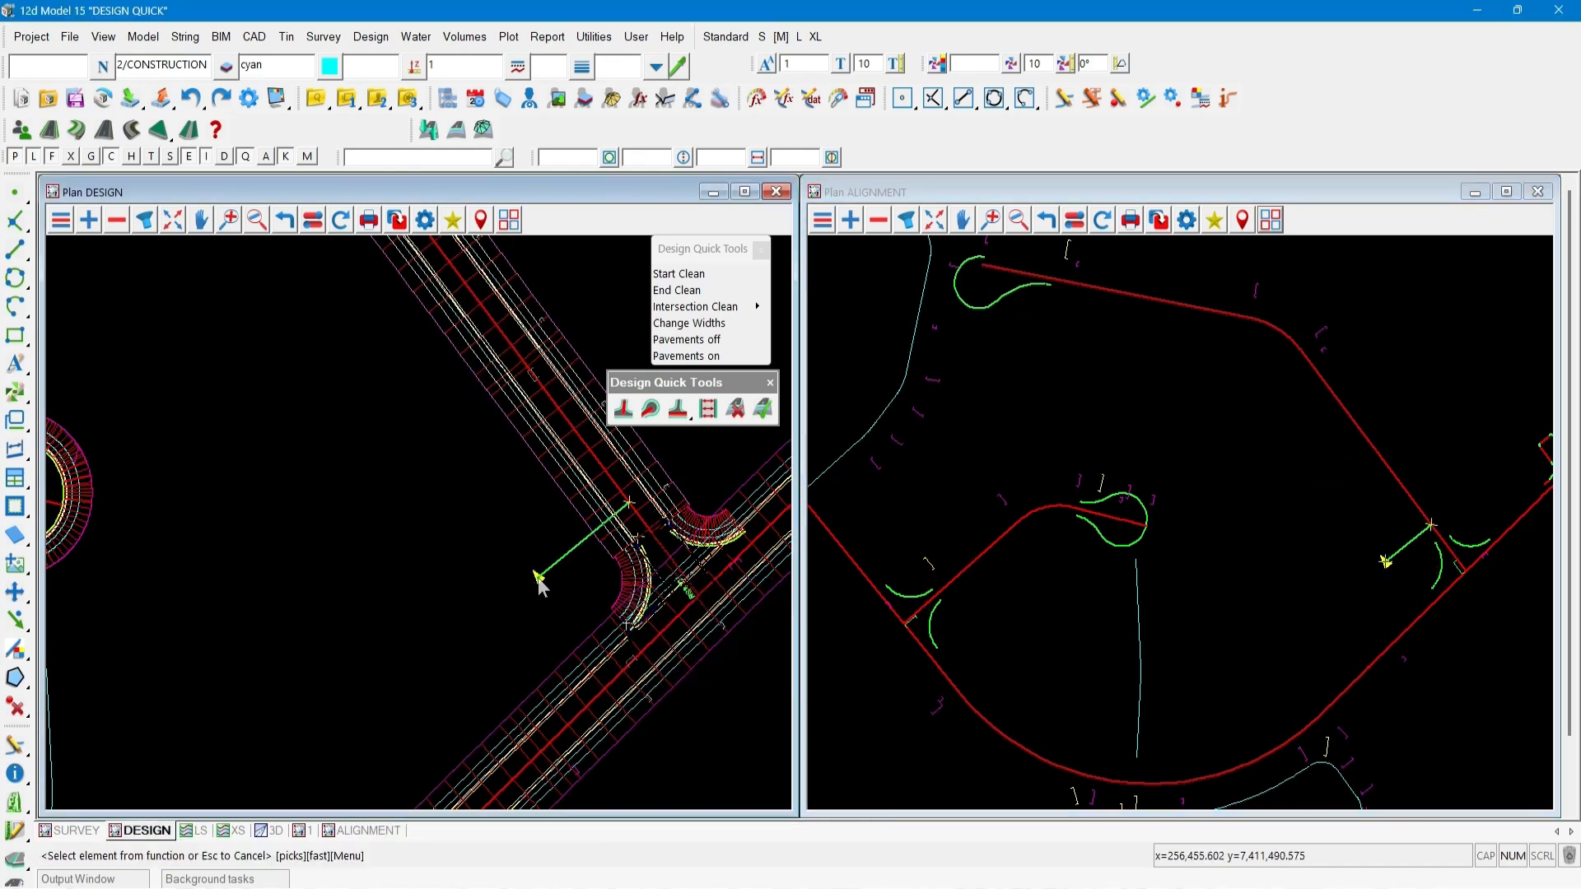
Remove the links following the selected link on road RS2C01 over a range starting at kerb return RSK2C02, choosing not to confirm ranges again.
scroll(540, 587, down, 4)
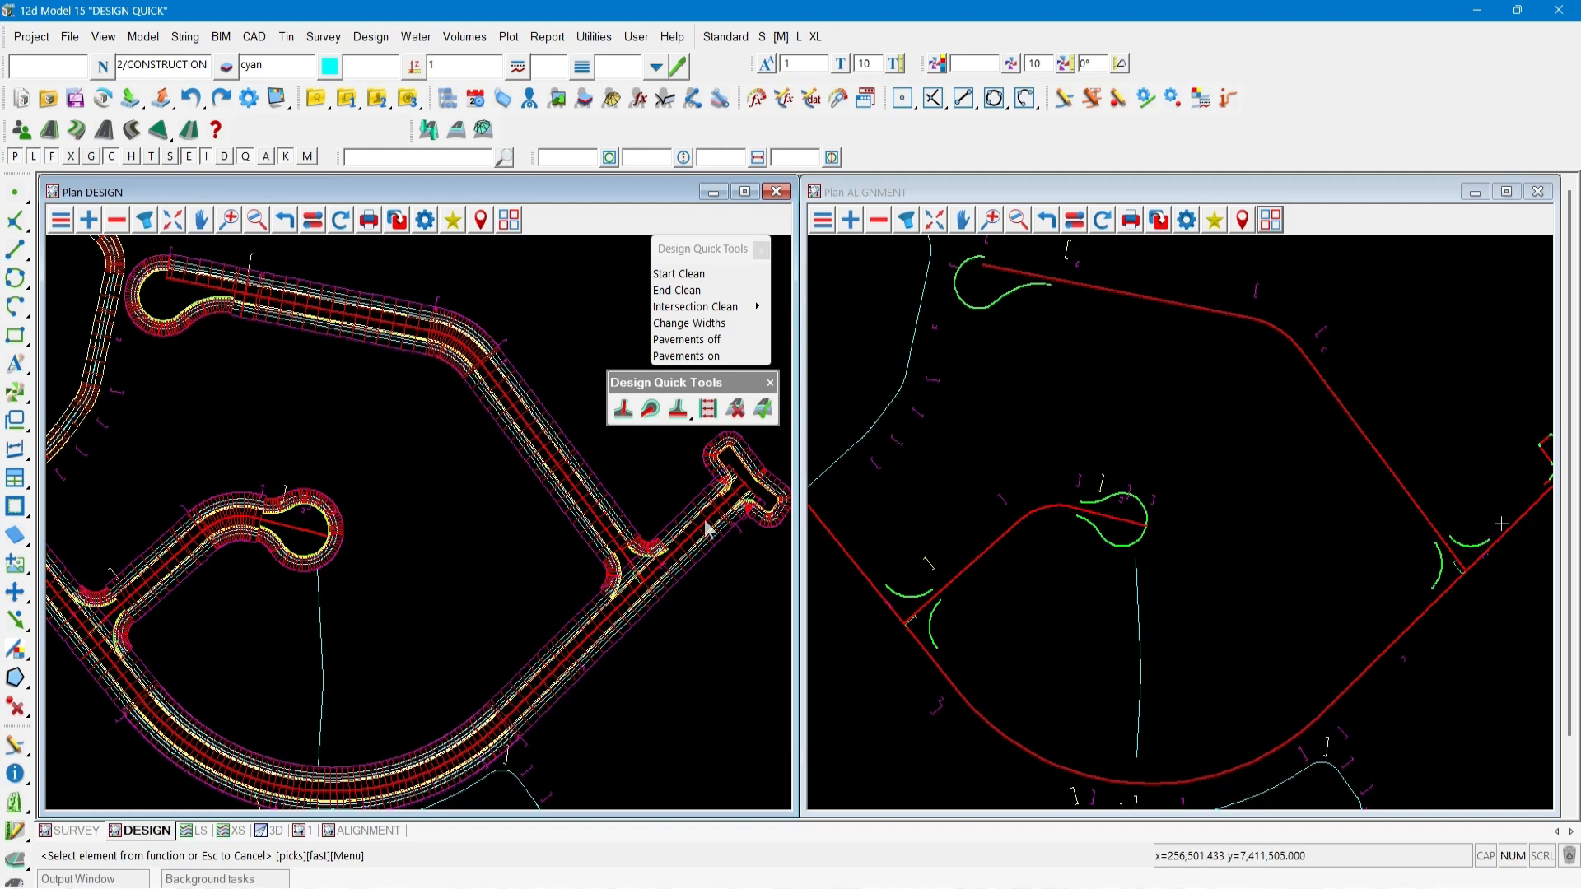
scroll(704, 525, down, 2)
scroll(236, 614, up, 5)
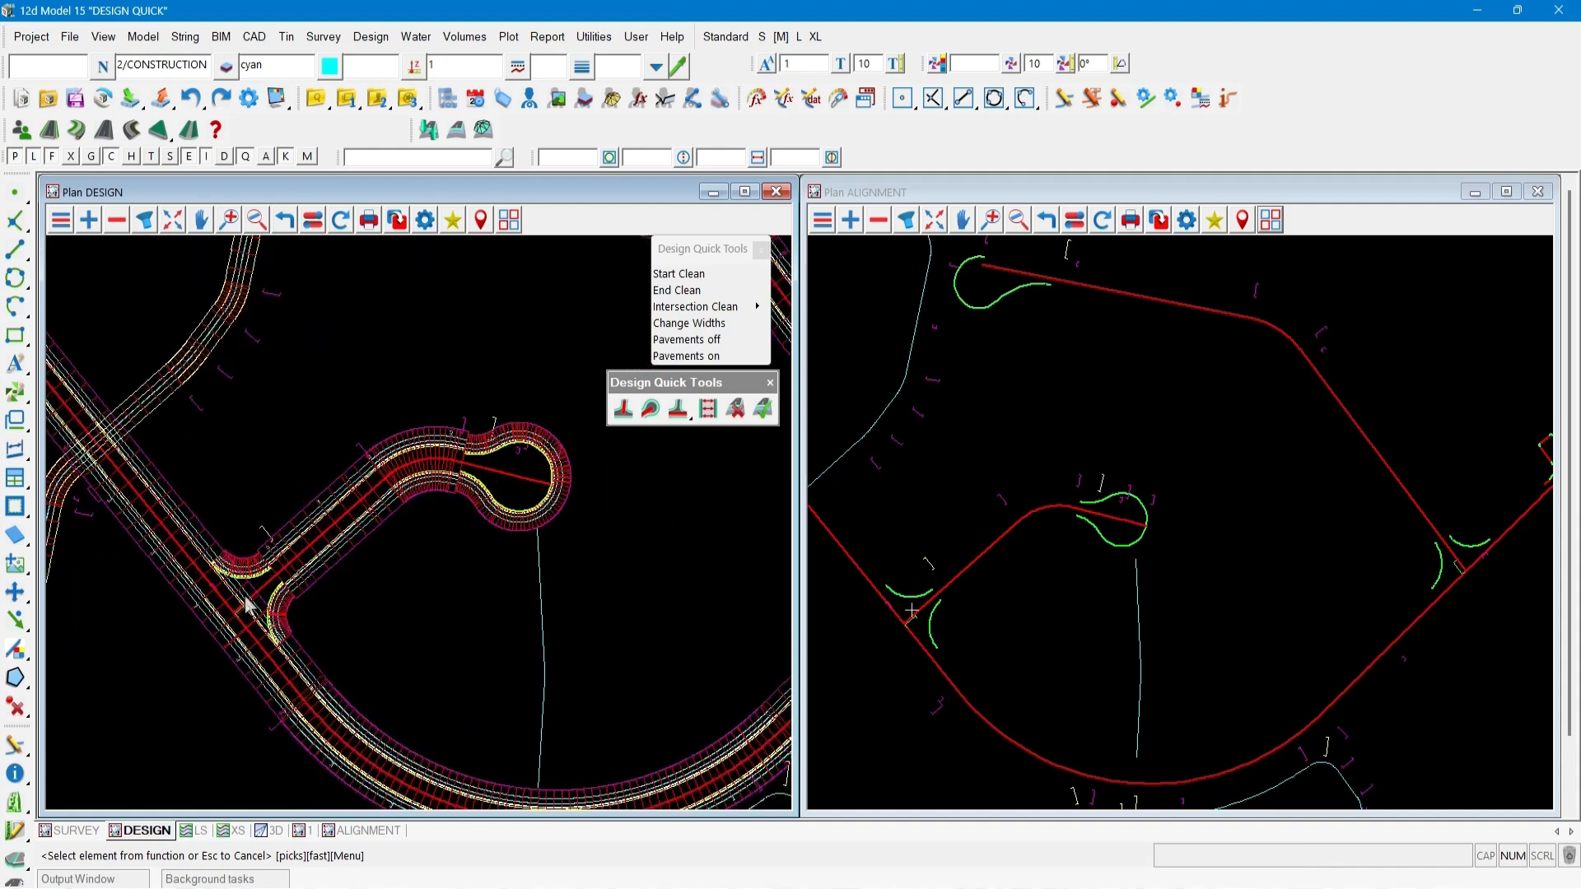
scroll(234, 609, up, 1)
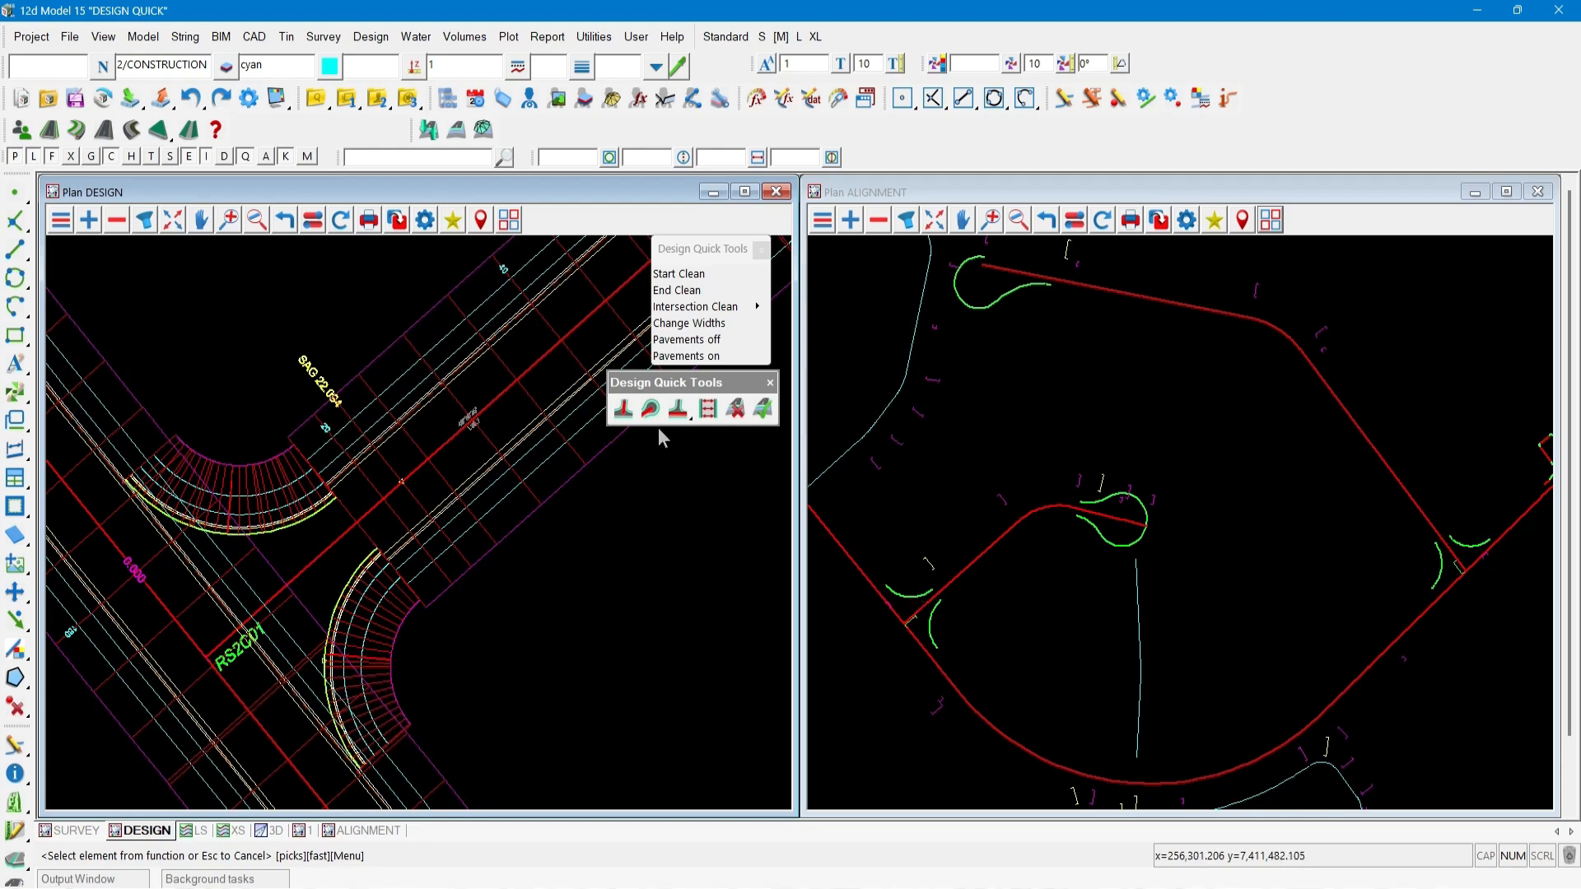
click(678, 411)
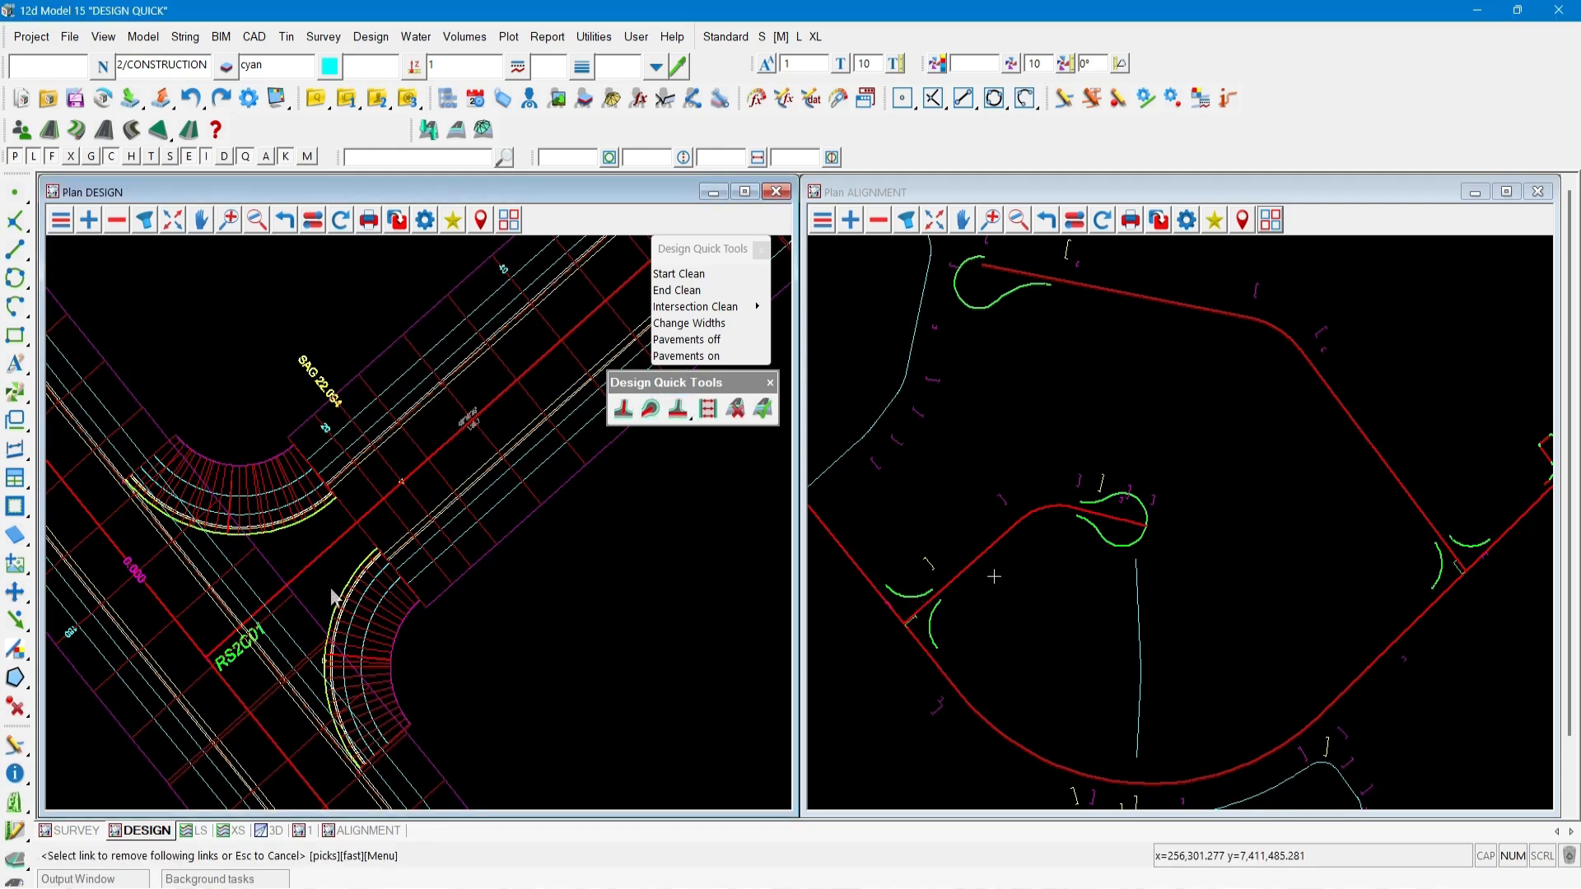
click(217, 622)
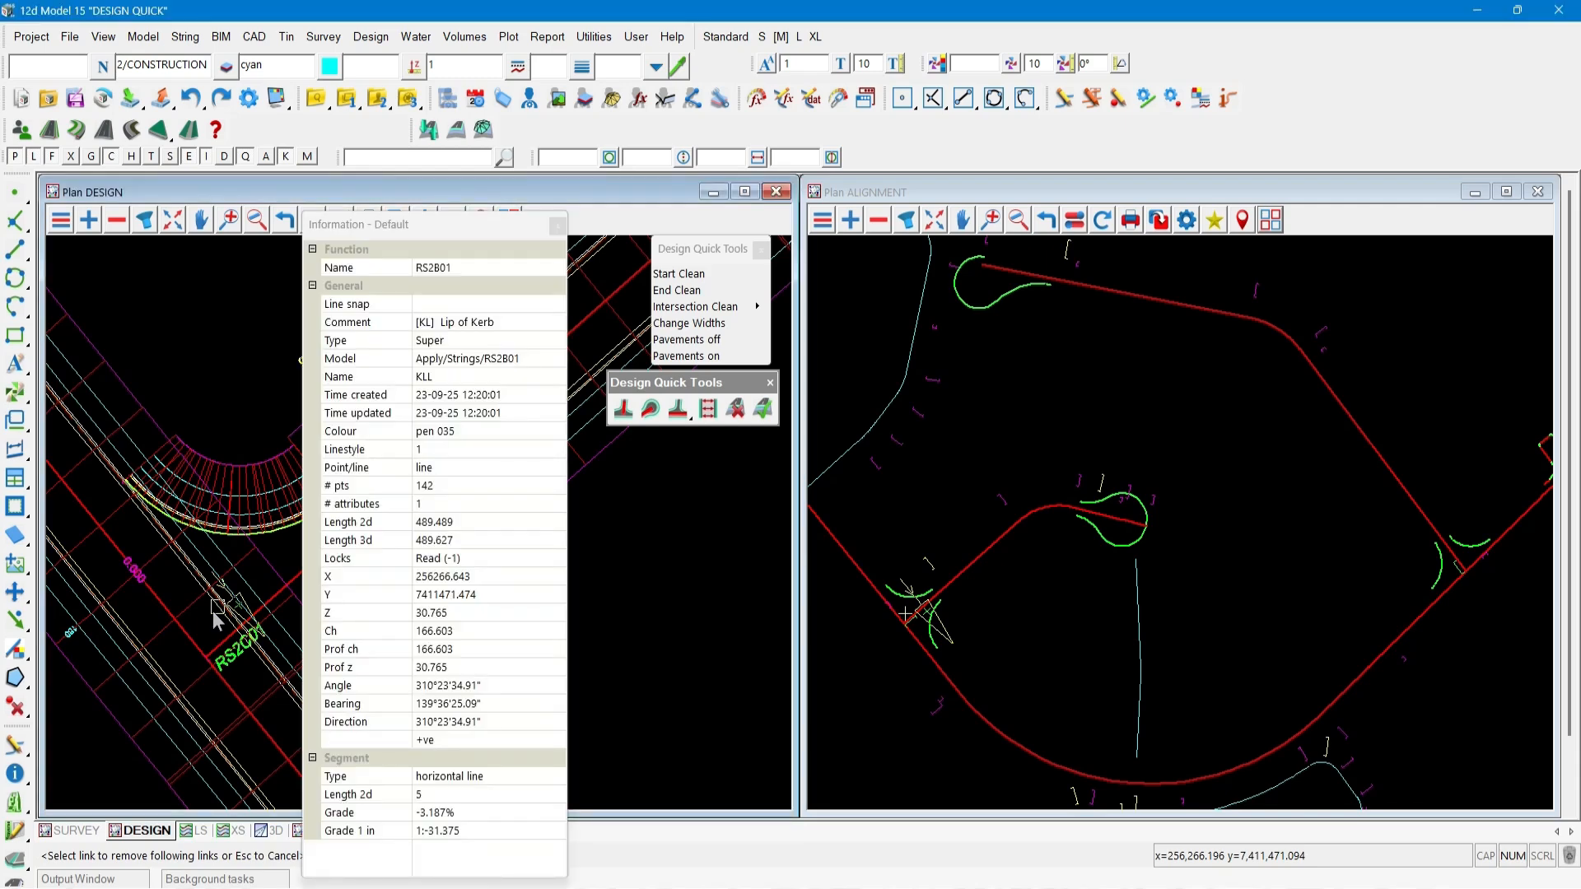
click(216, 617)
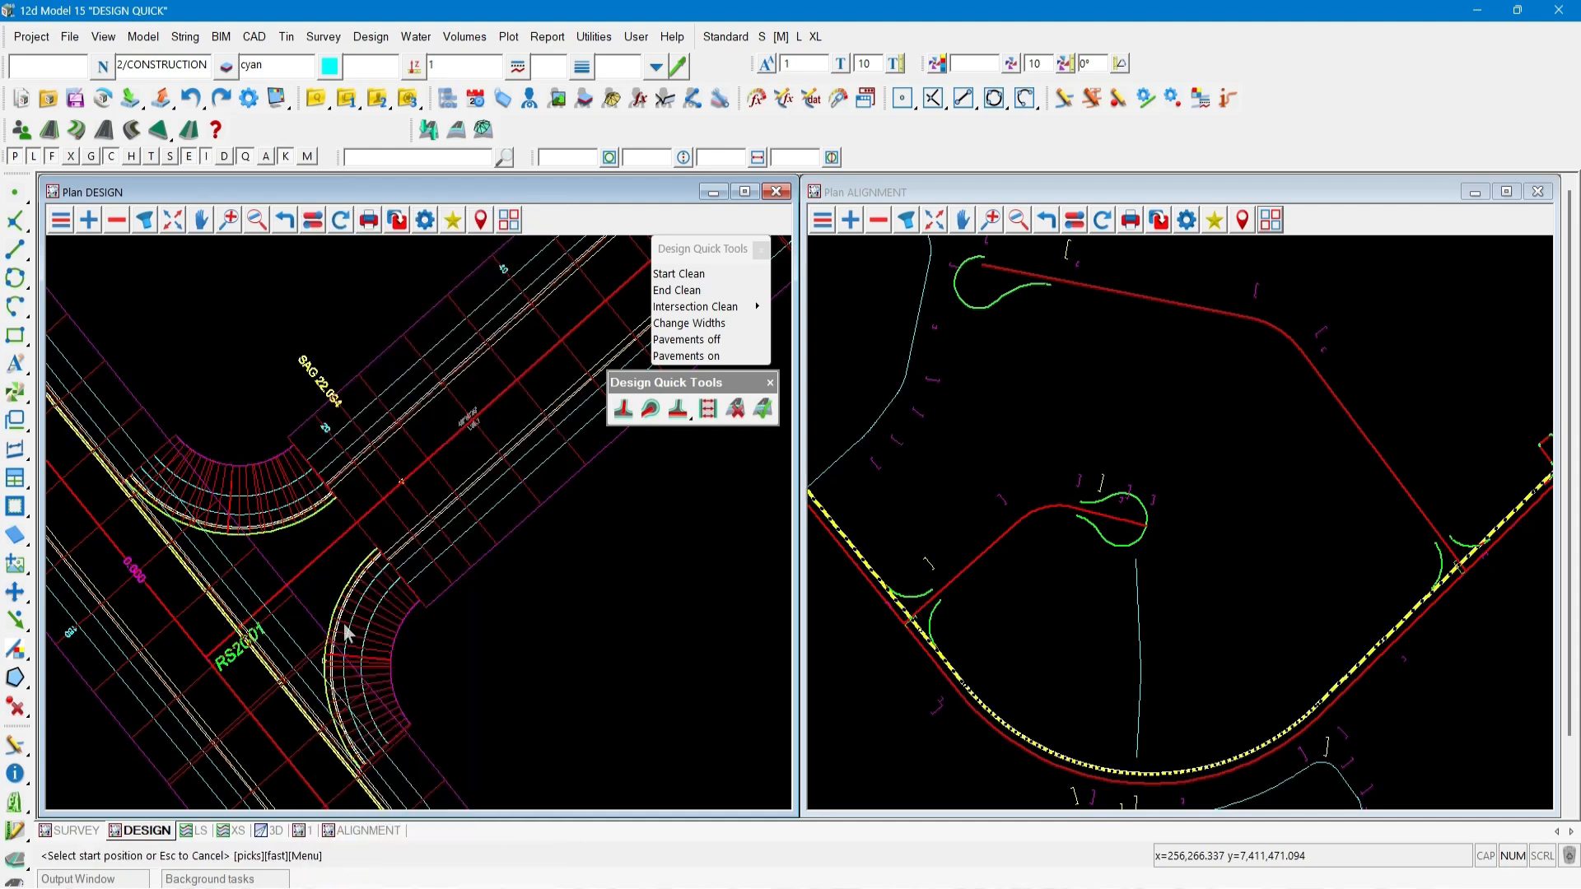
click(885, 592)
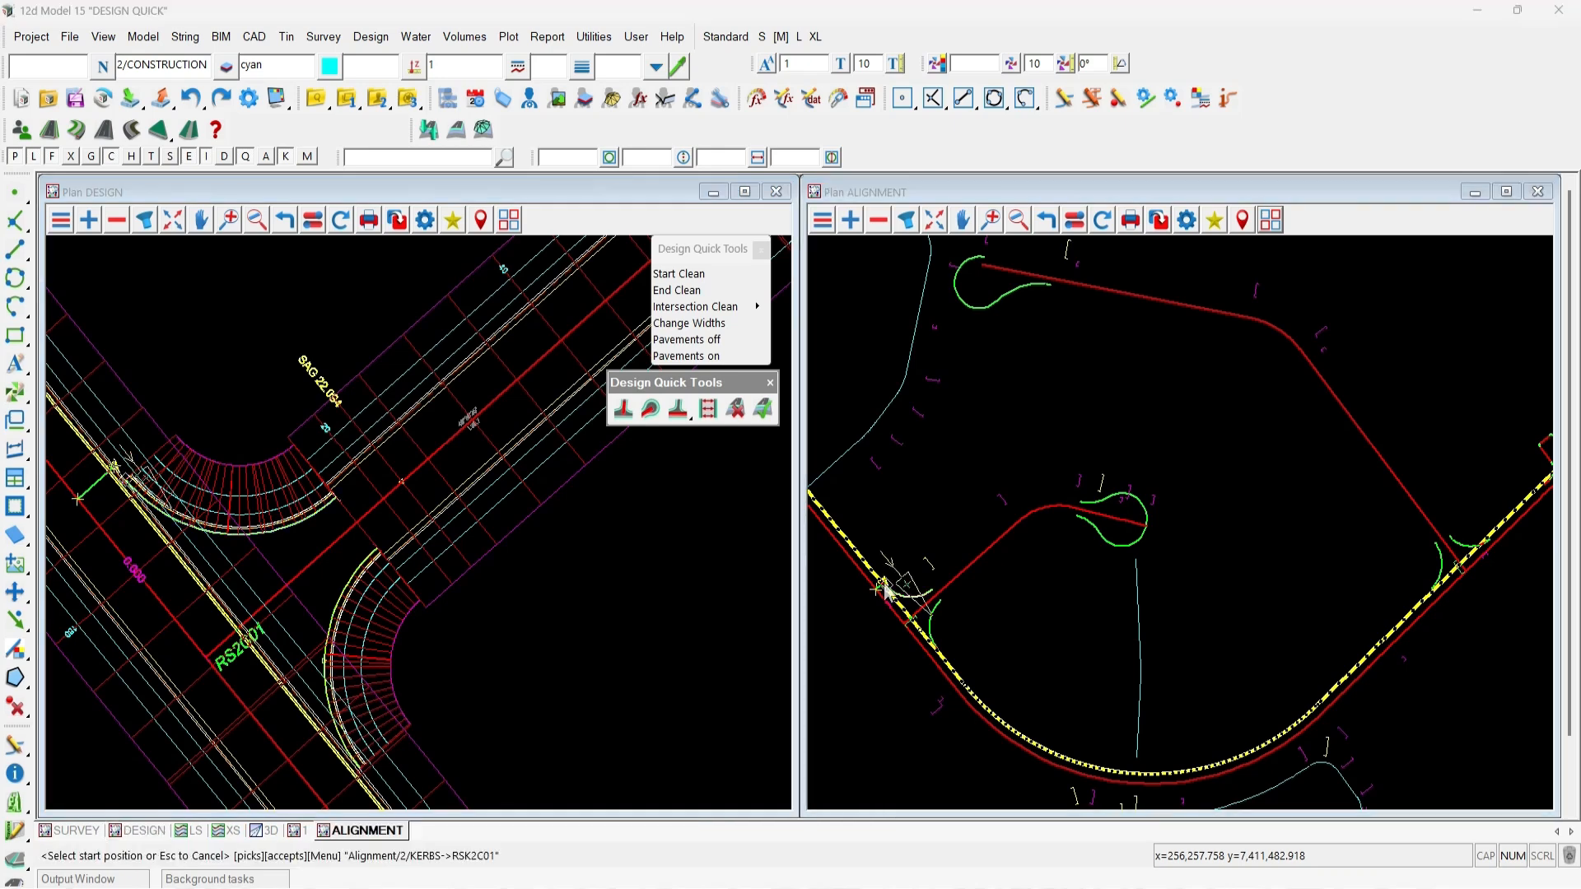
click(940, 649)
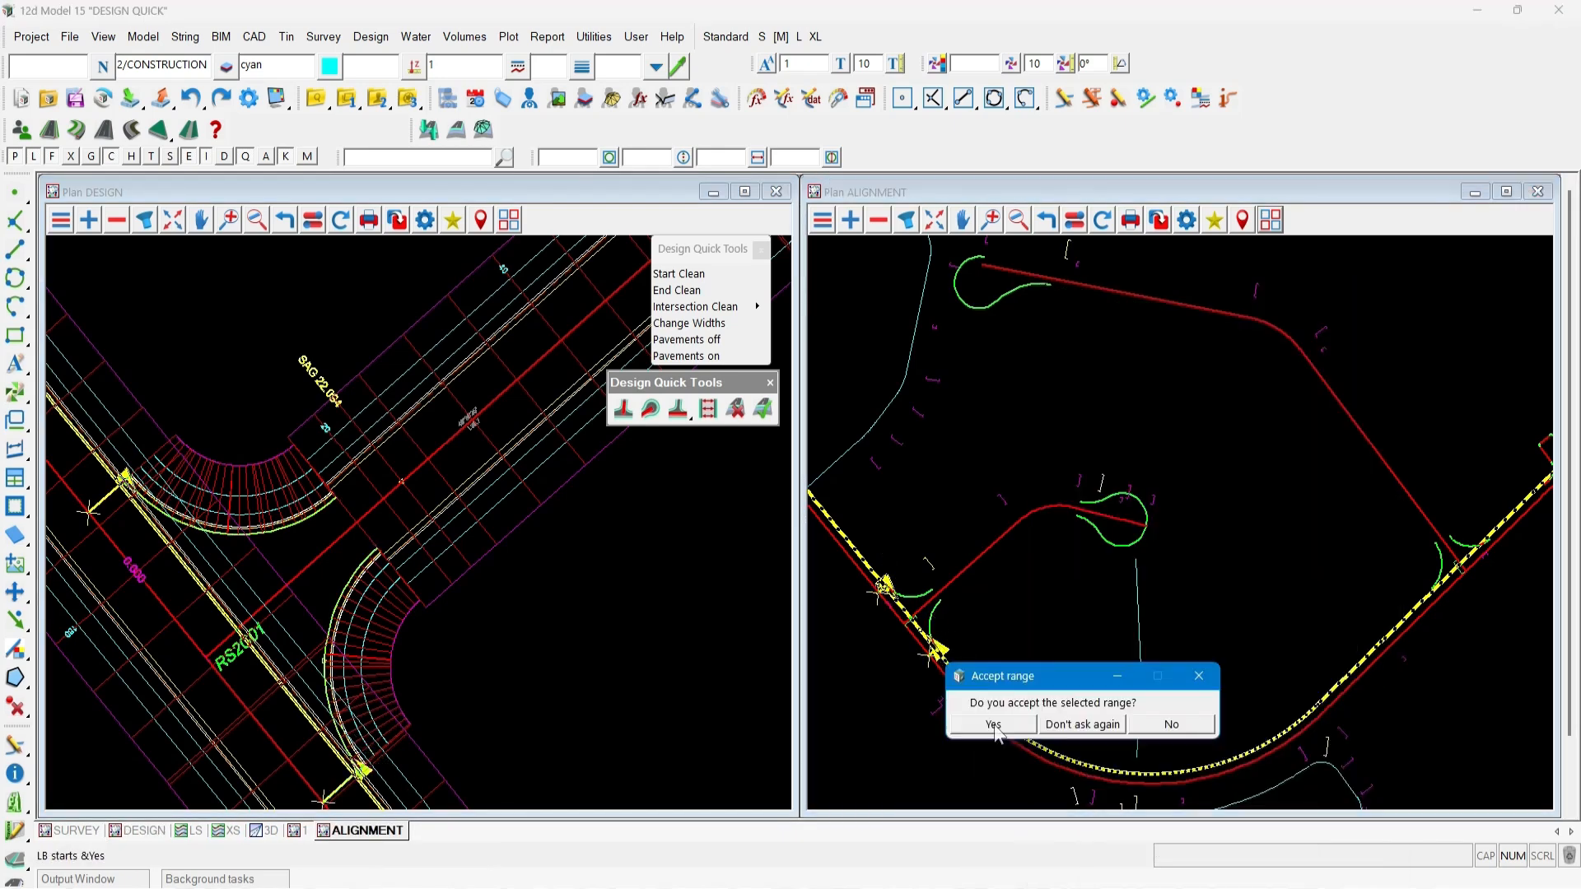
click(1076, 724)
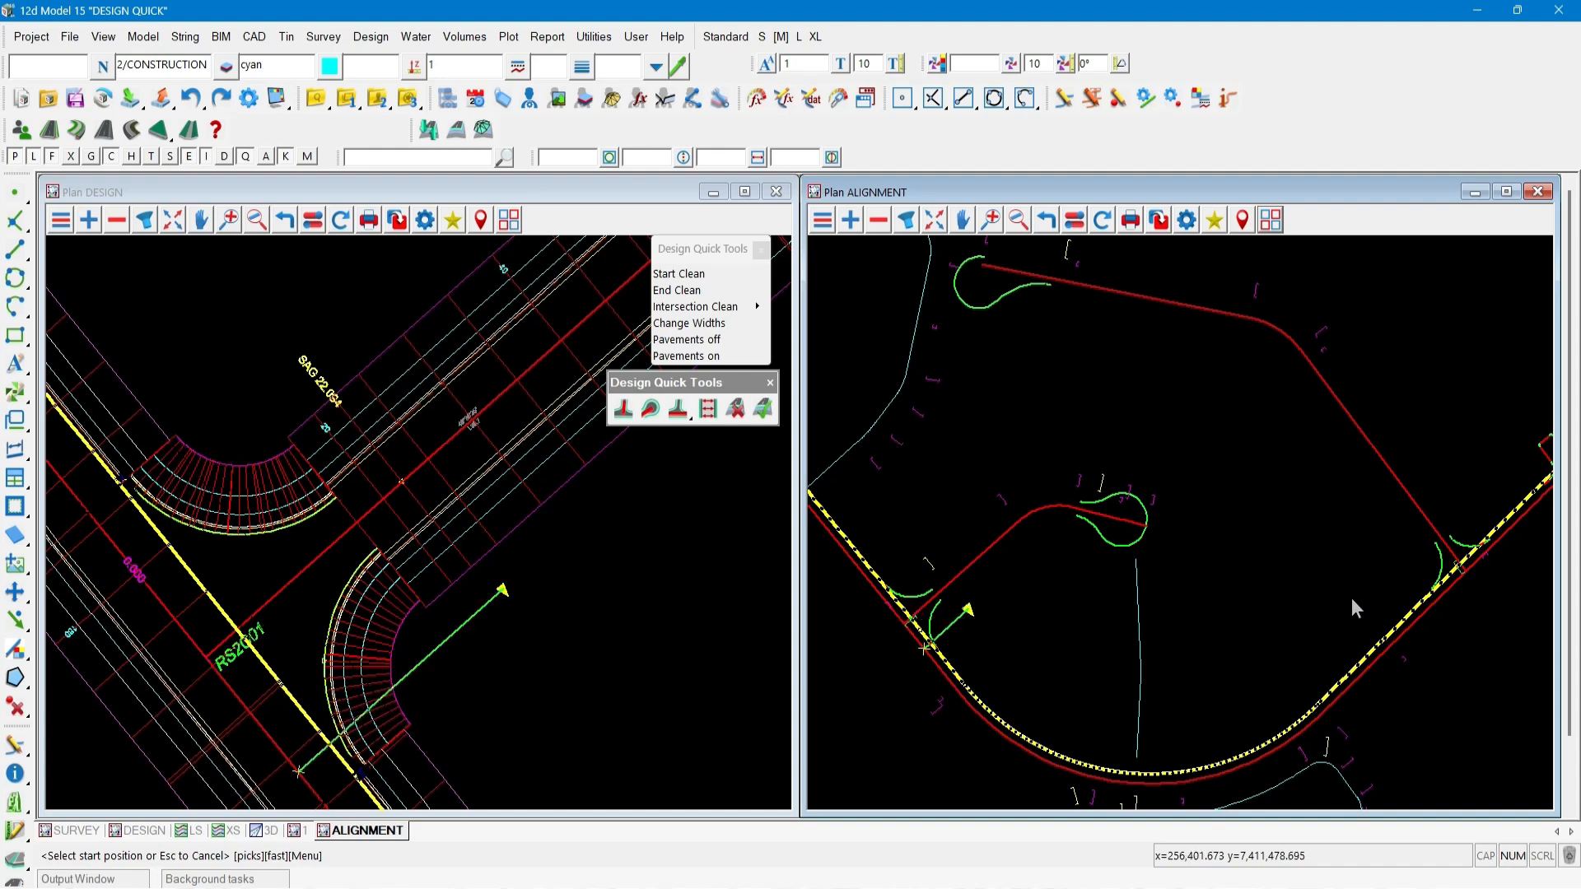
Remove the same following links over a second range from kerb return RSK2D01 to chainage 450.
click(1431, 587)
click(1432, 588)
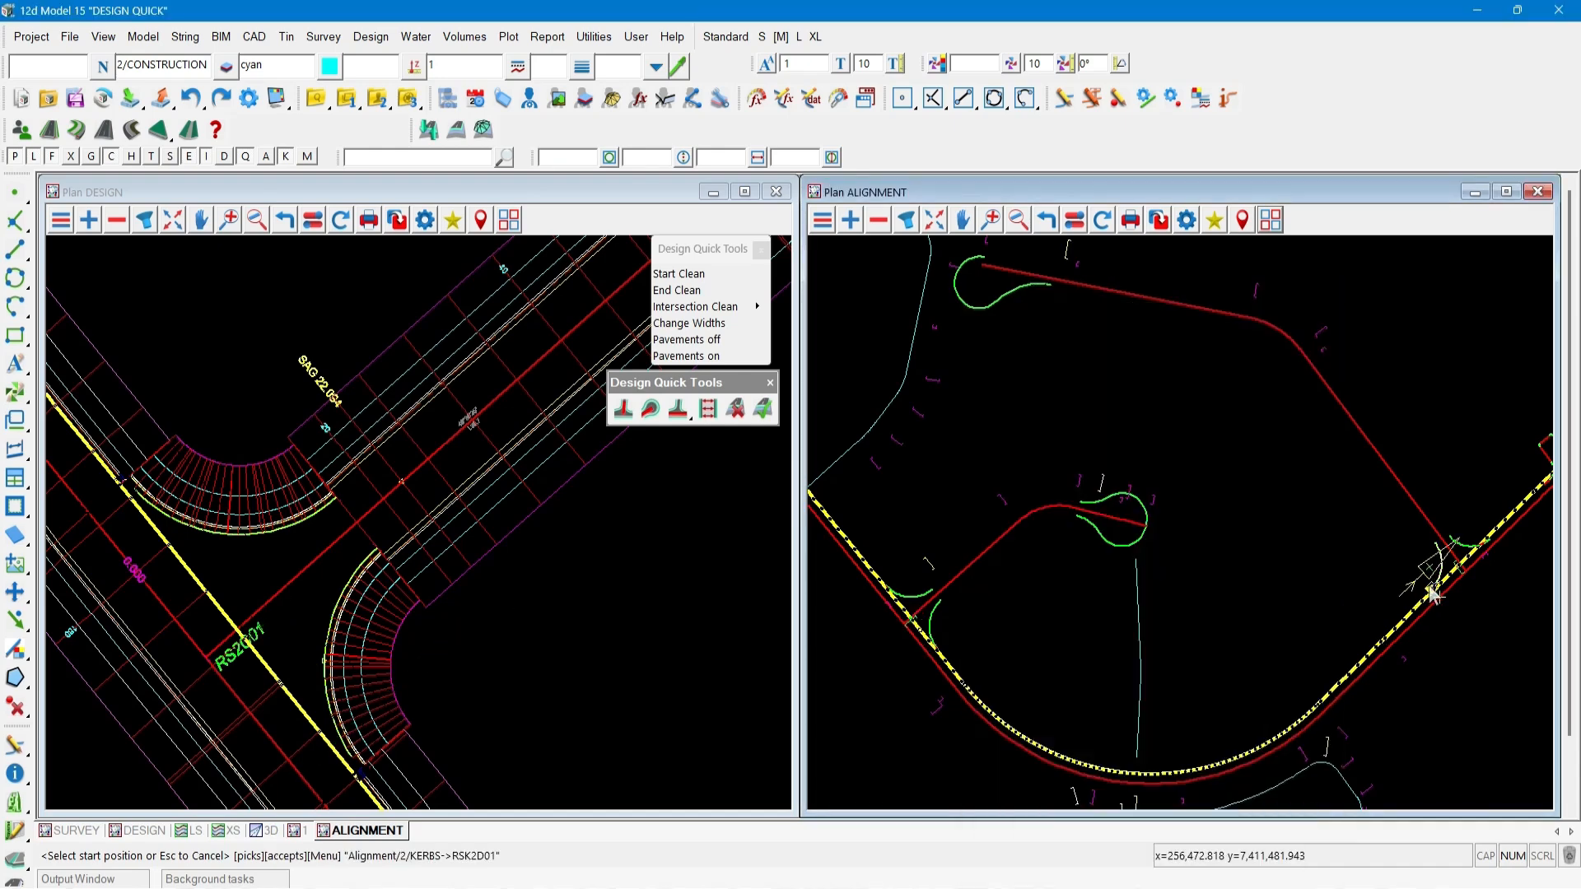
click(1489, 545)
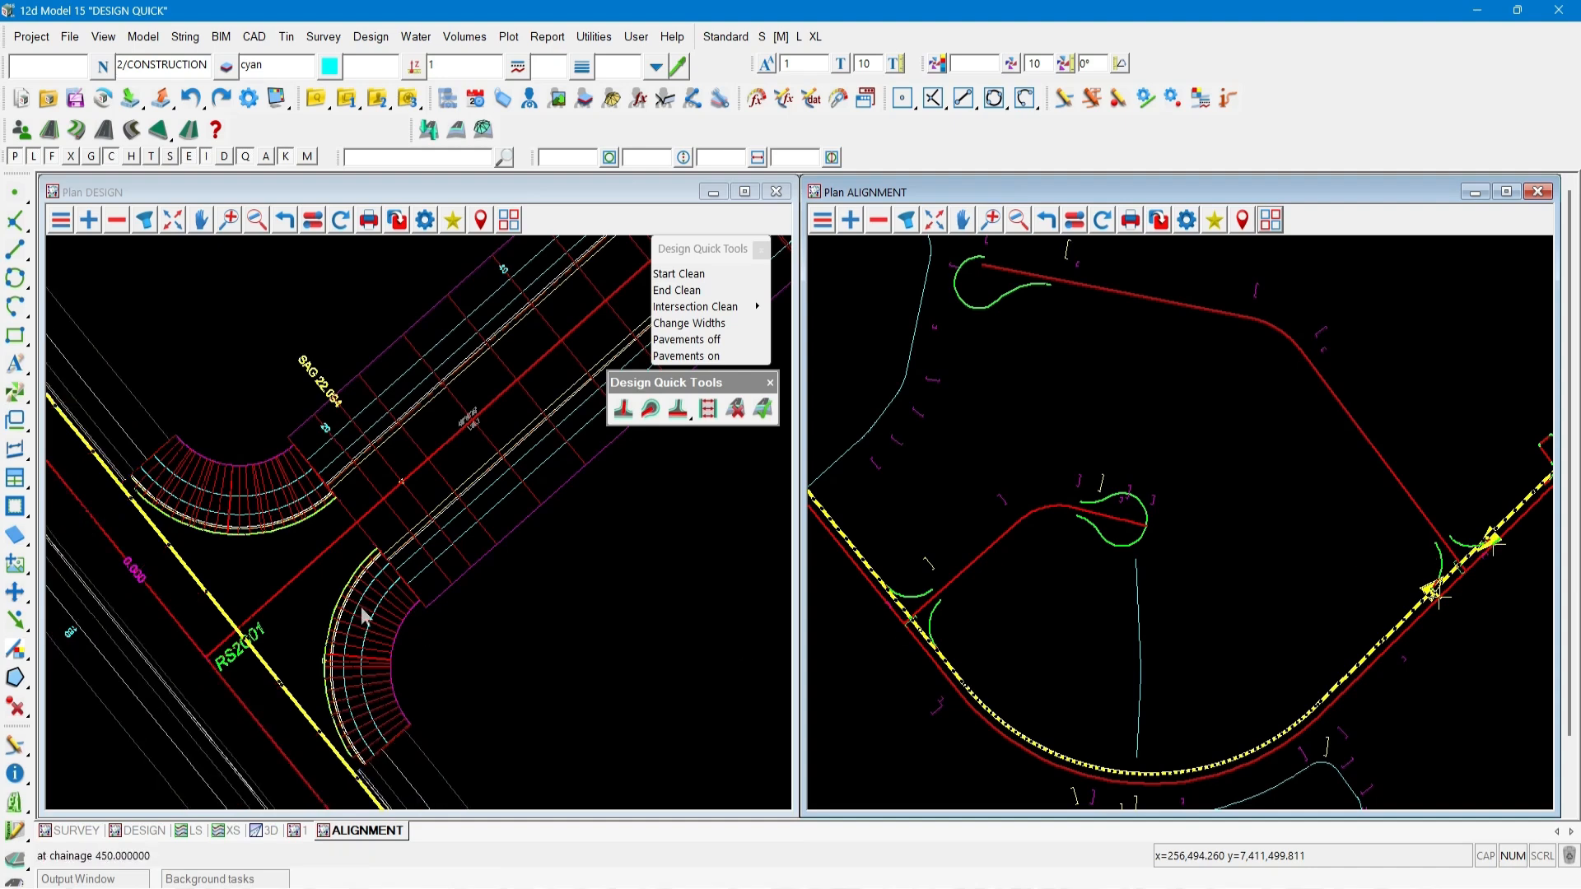
scroll(136, 554, down, 2)
click(136, 552)
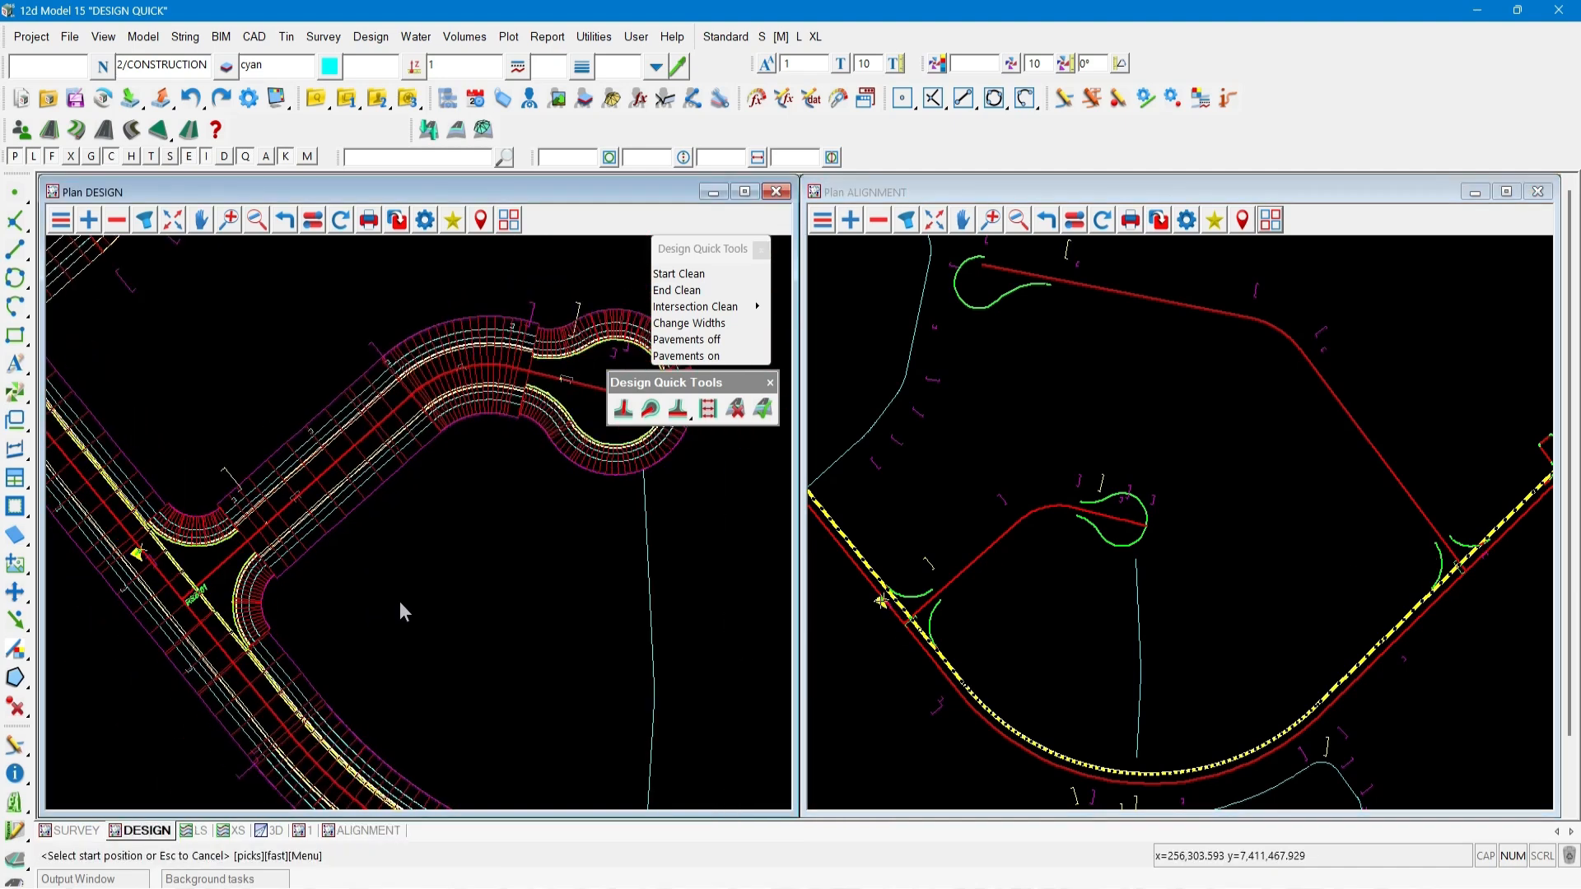
click(399, 602)
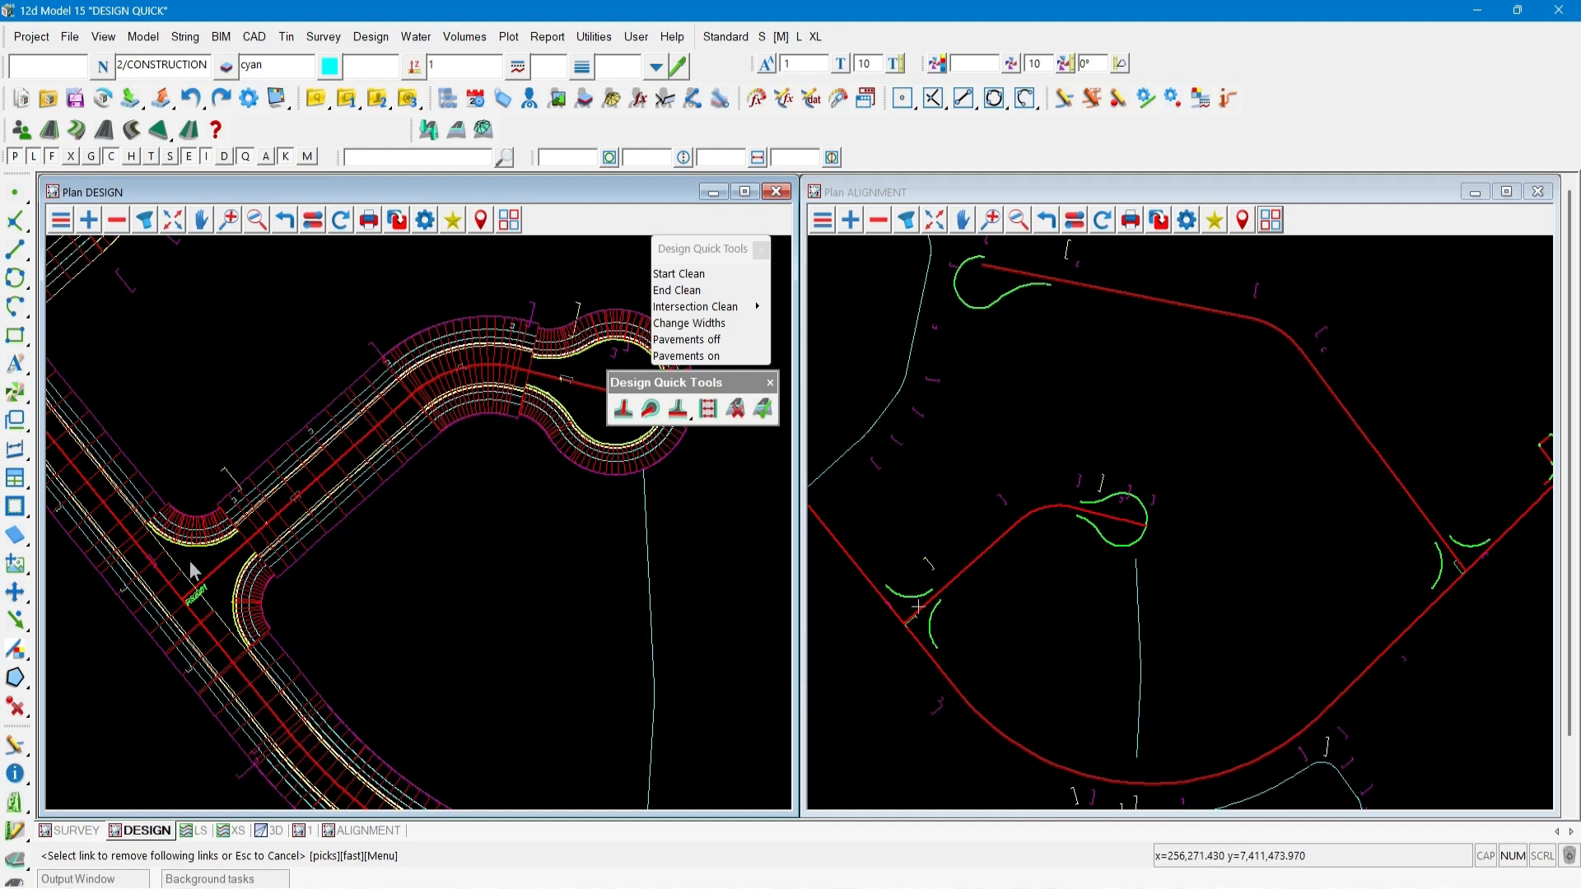
scroll(189, 571, down, 3)
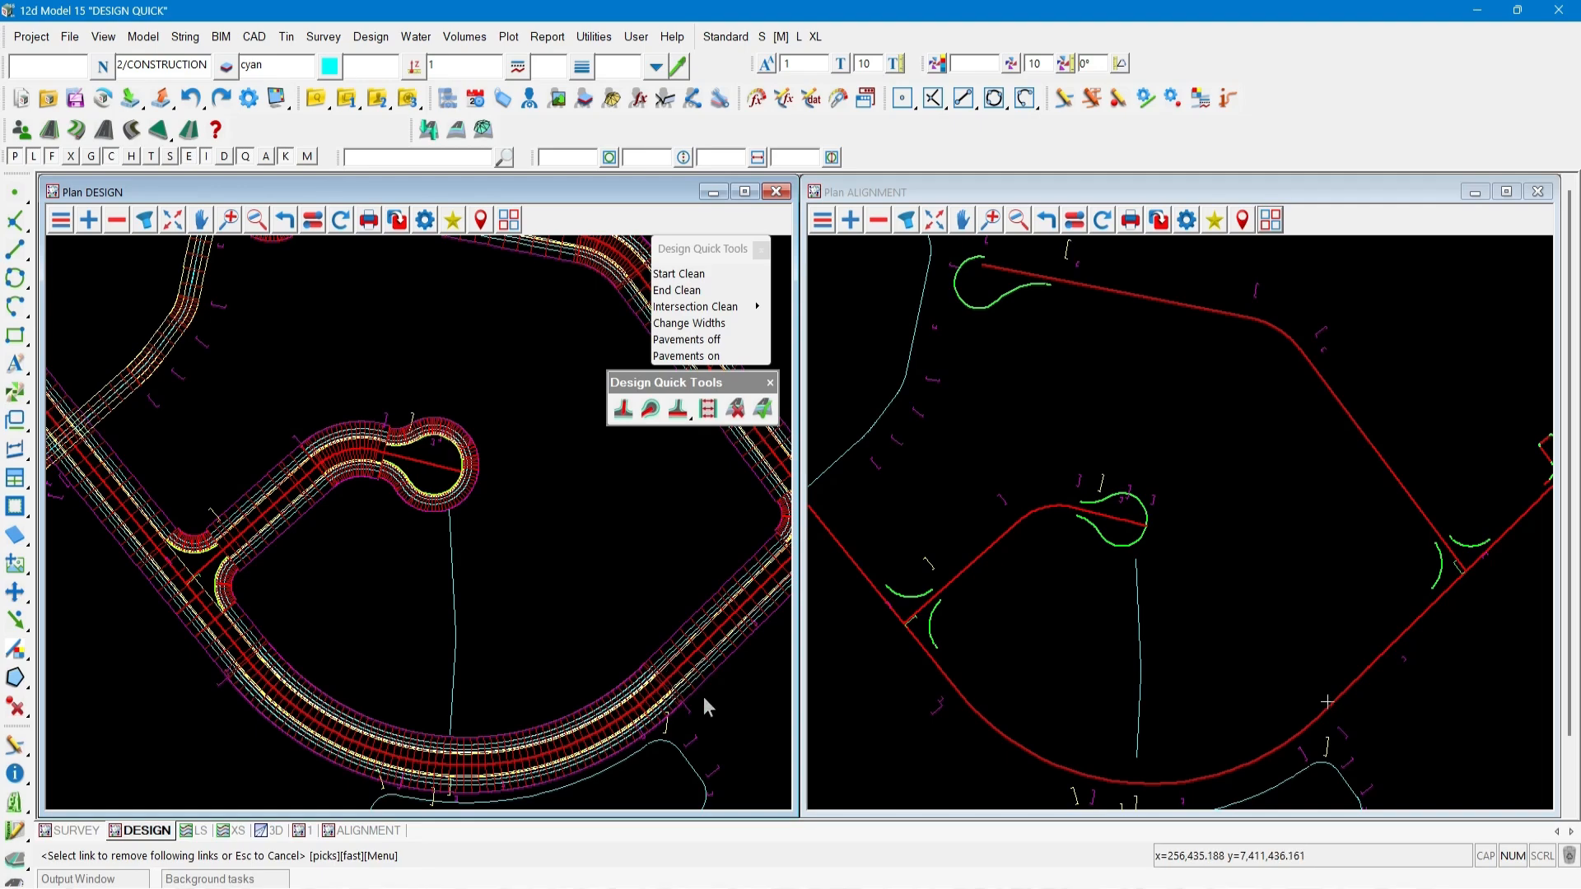
scroll(707, 705, down, 5)
scroll(295, 424, up, 2)
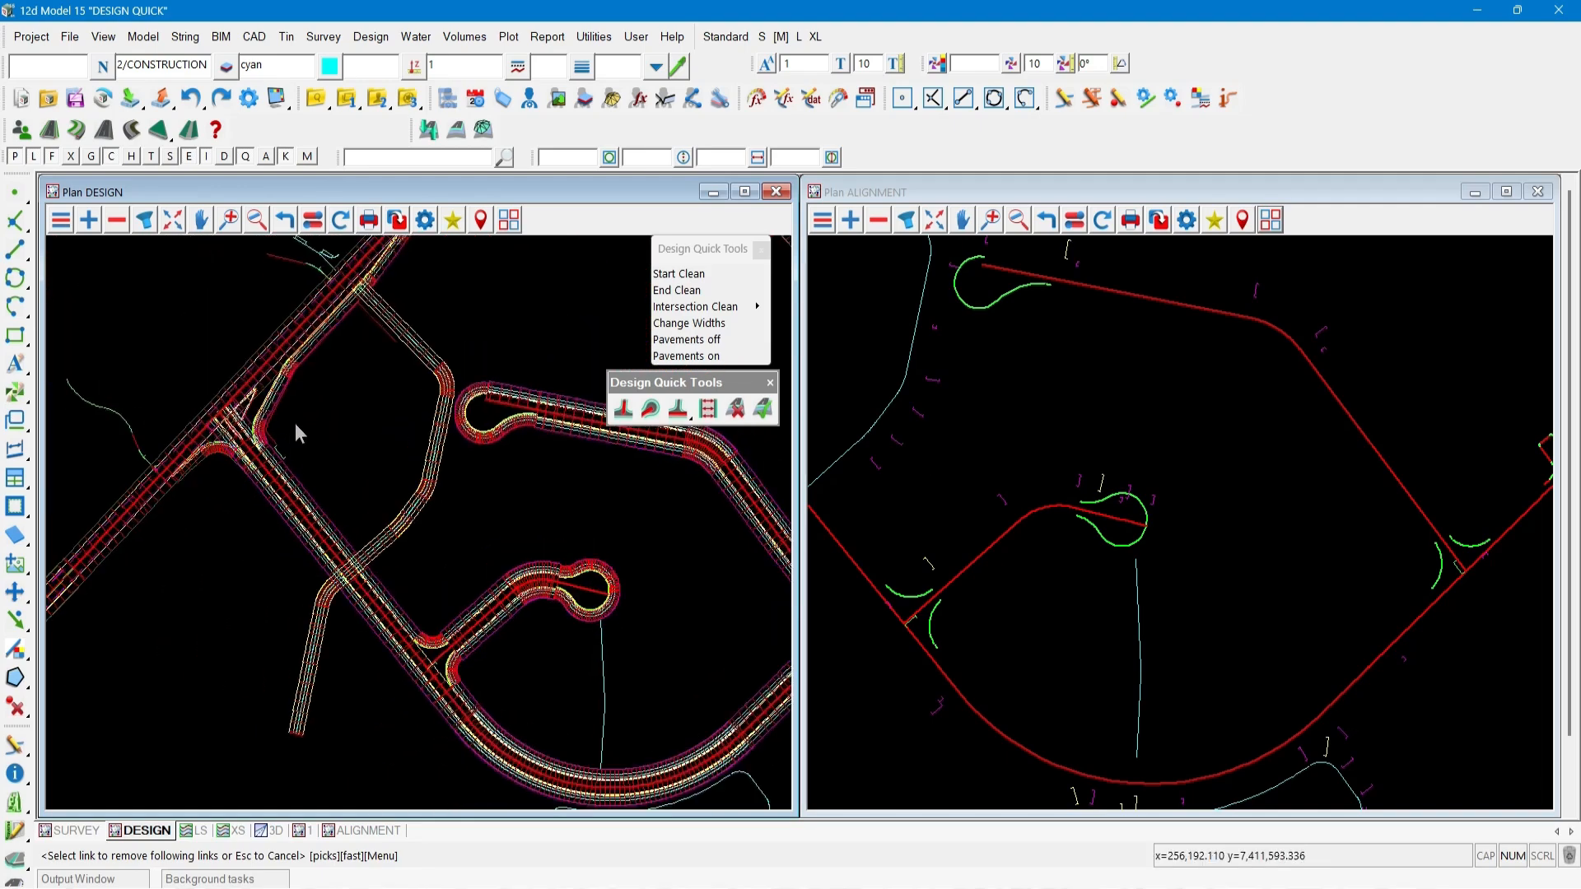
scroll(294, 423, up, 2)
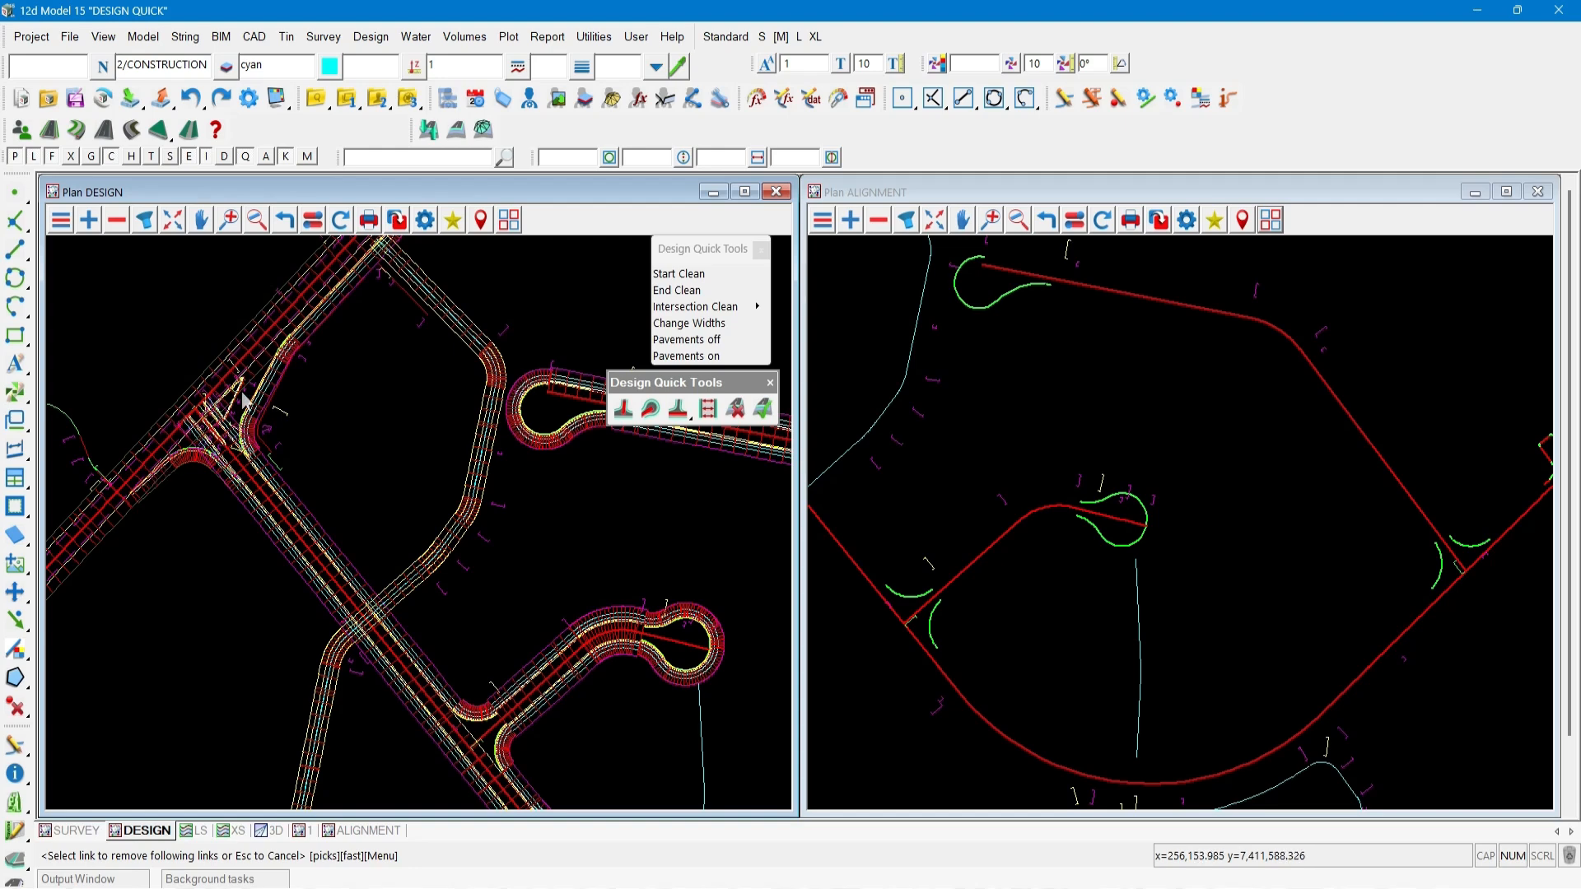
Remove all links on one side of road RS2A01 from kerb return RSK2B01 to the road's end.
scroll(245, 397, up, 2)
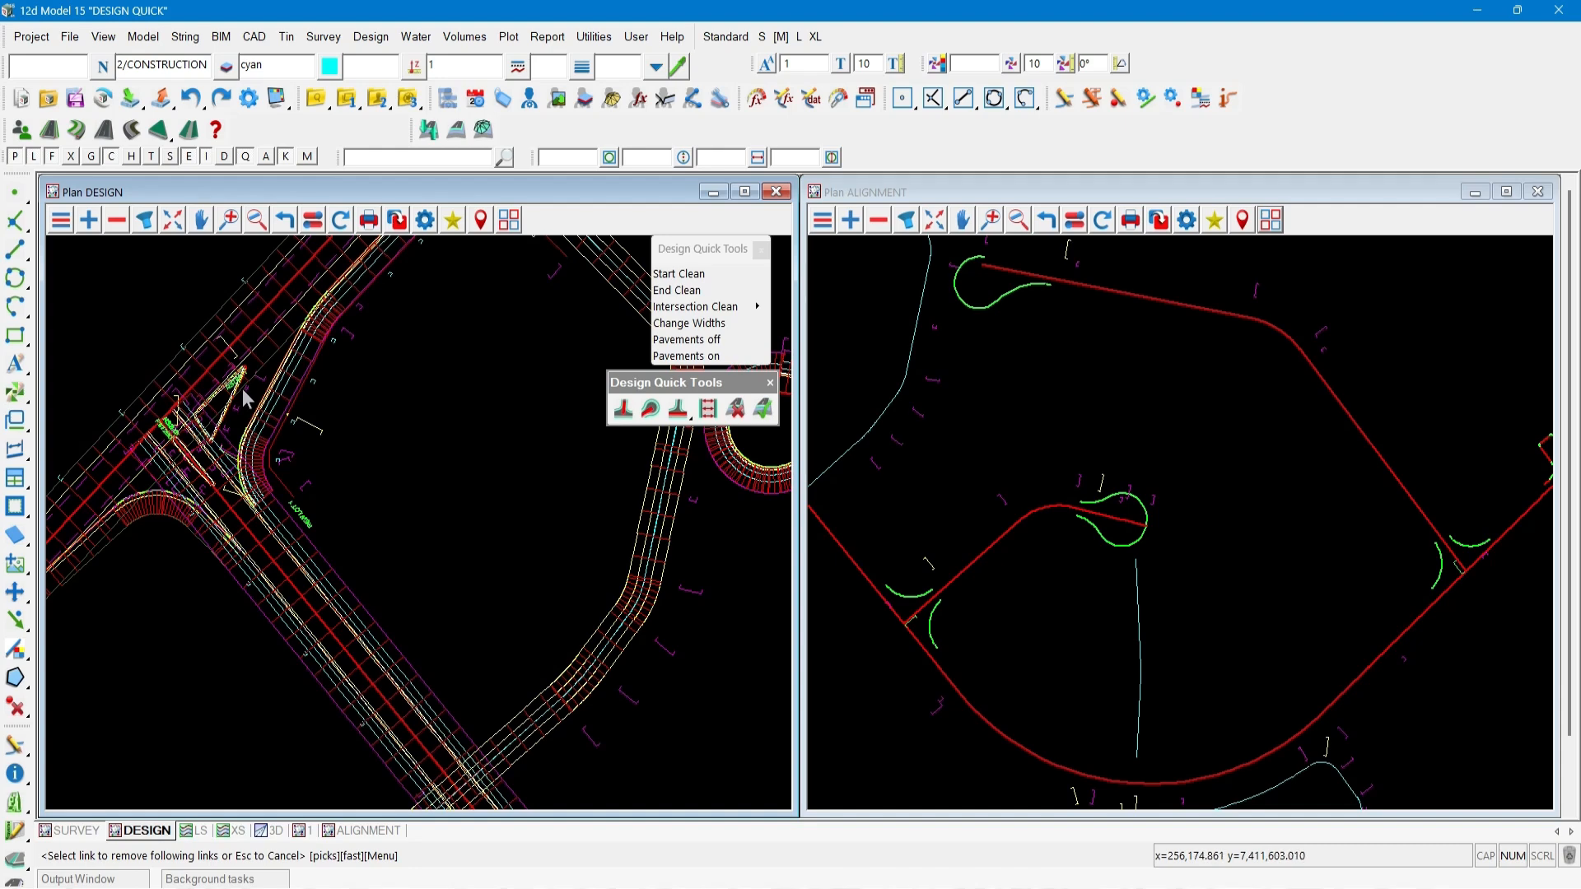
scroll(245, 397, down, 1)
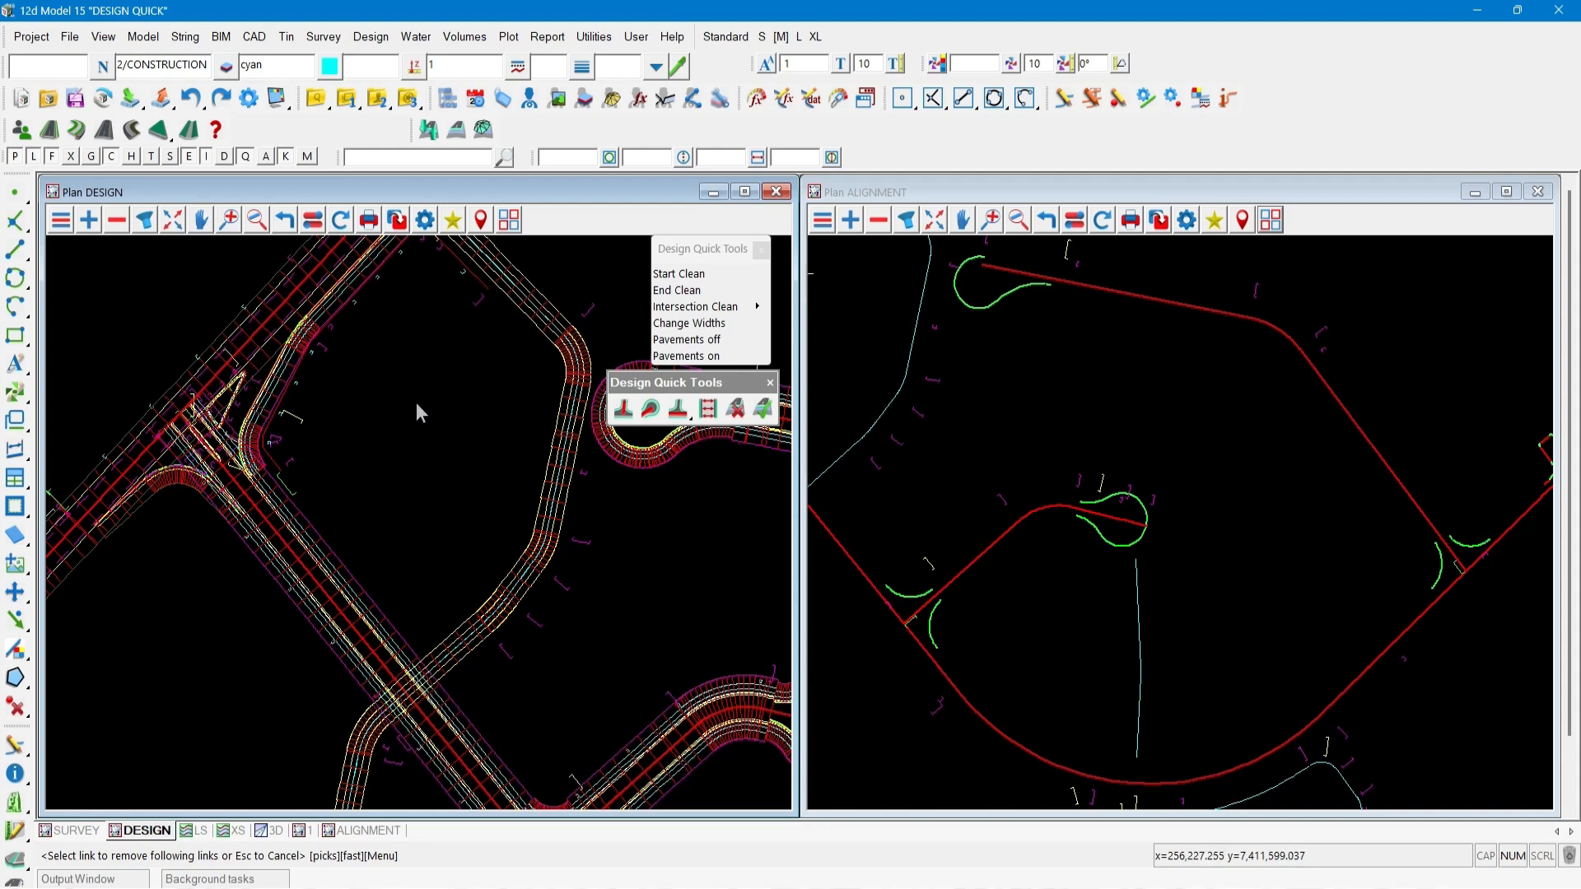
click(677, 408)
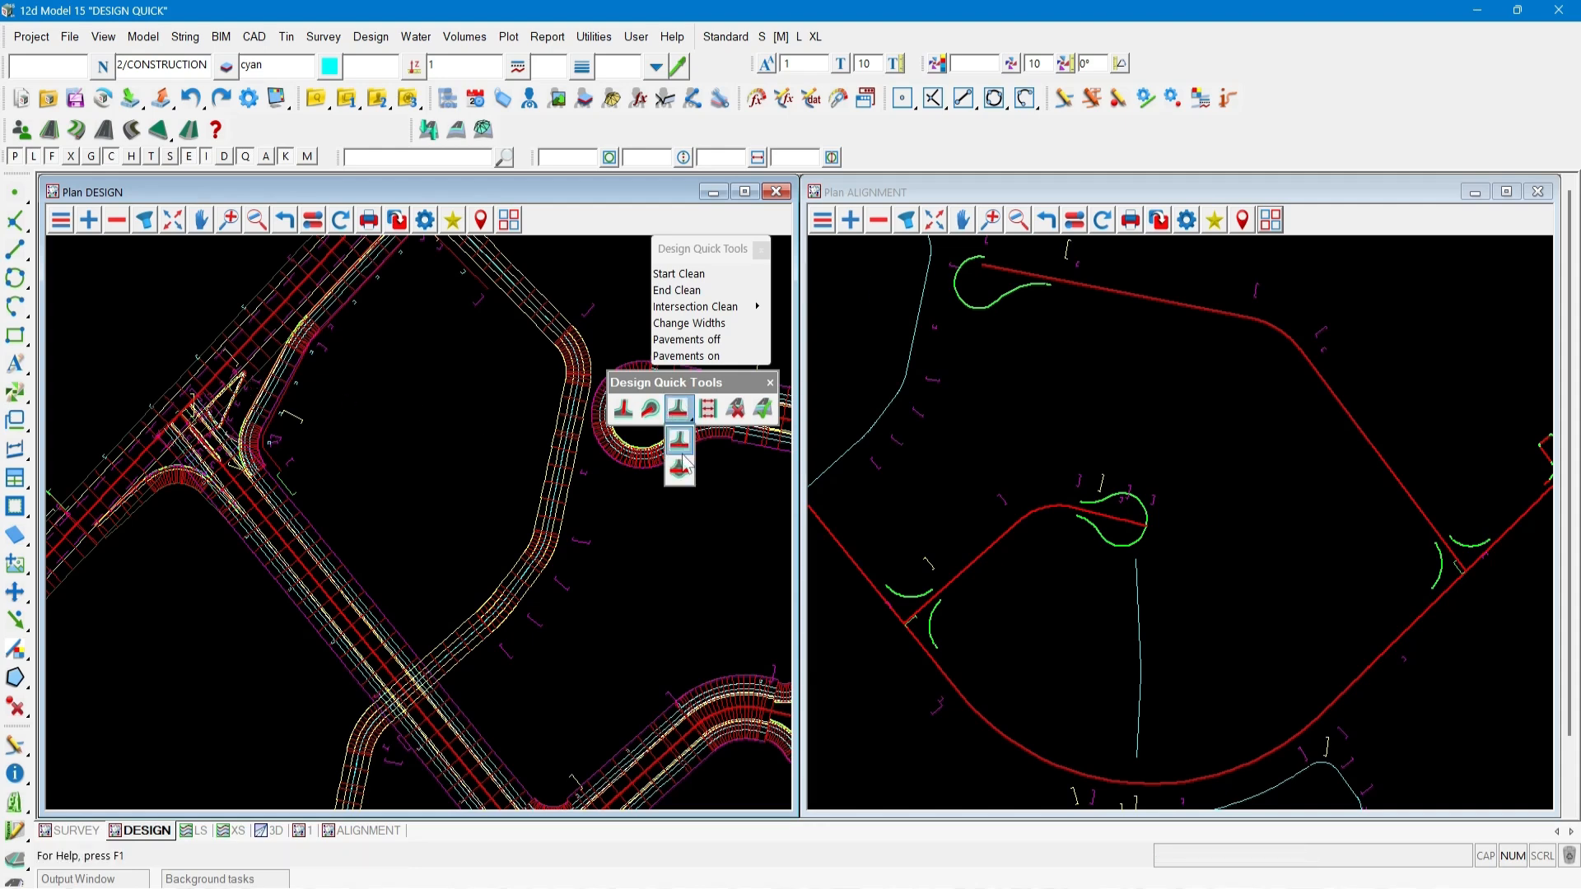
click(681, 466)
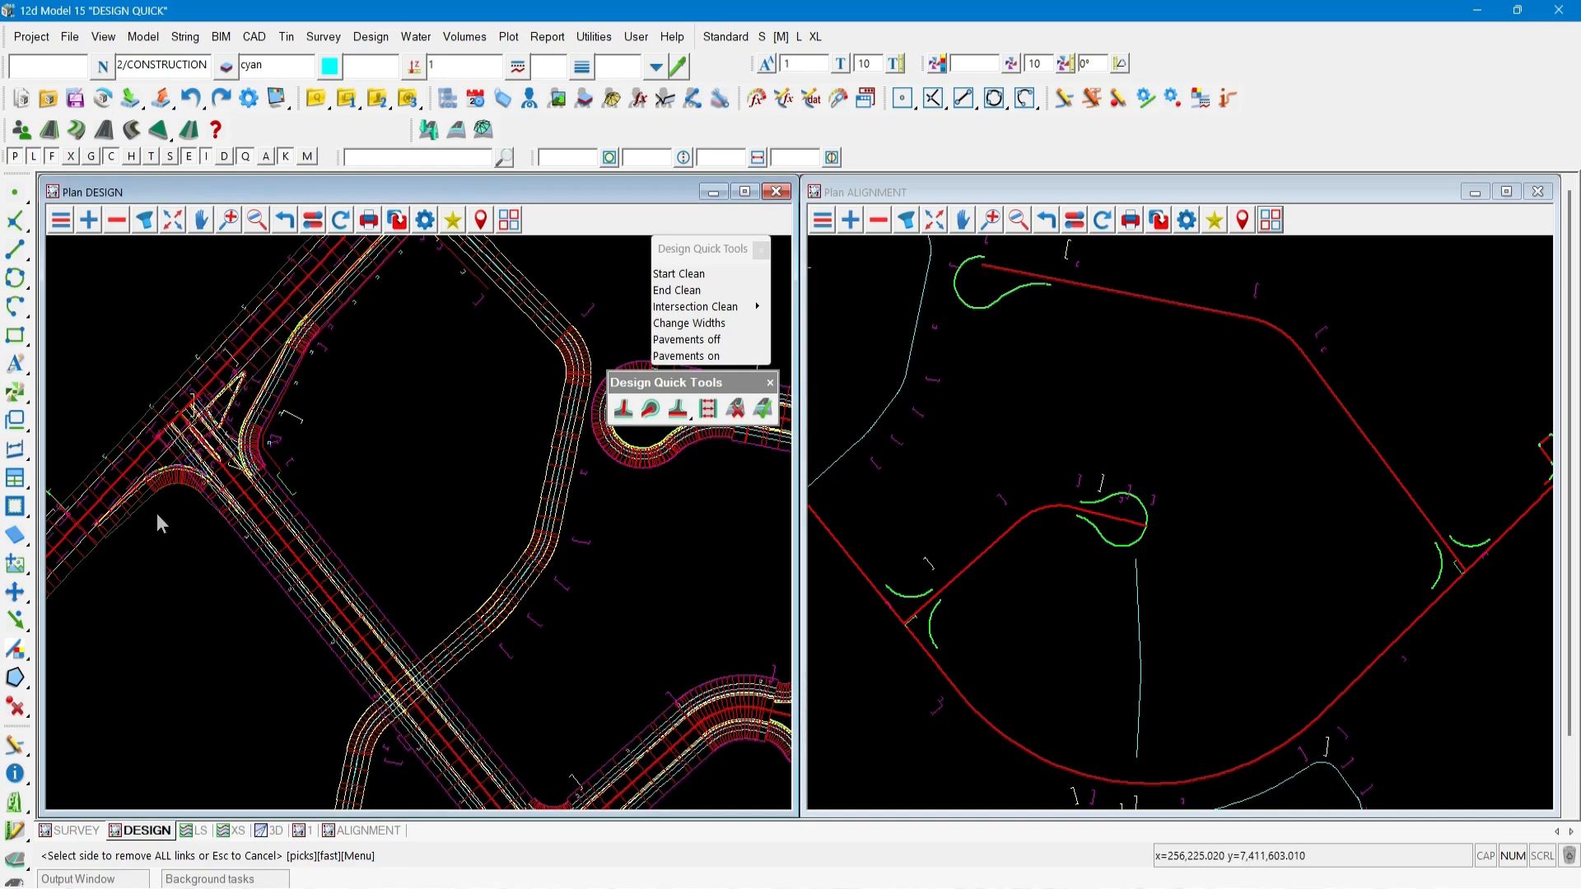
click(96, 559)
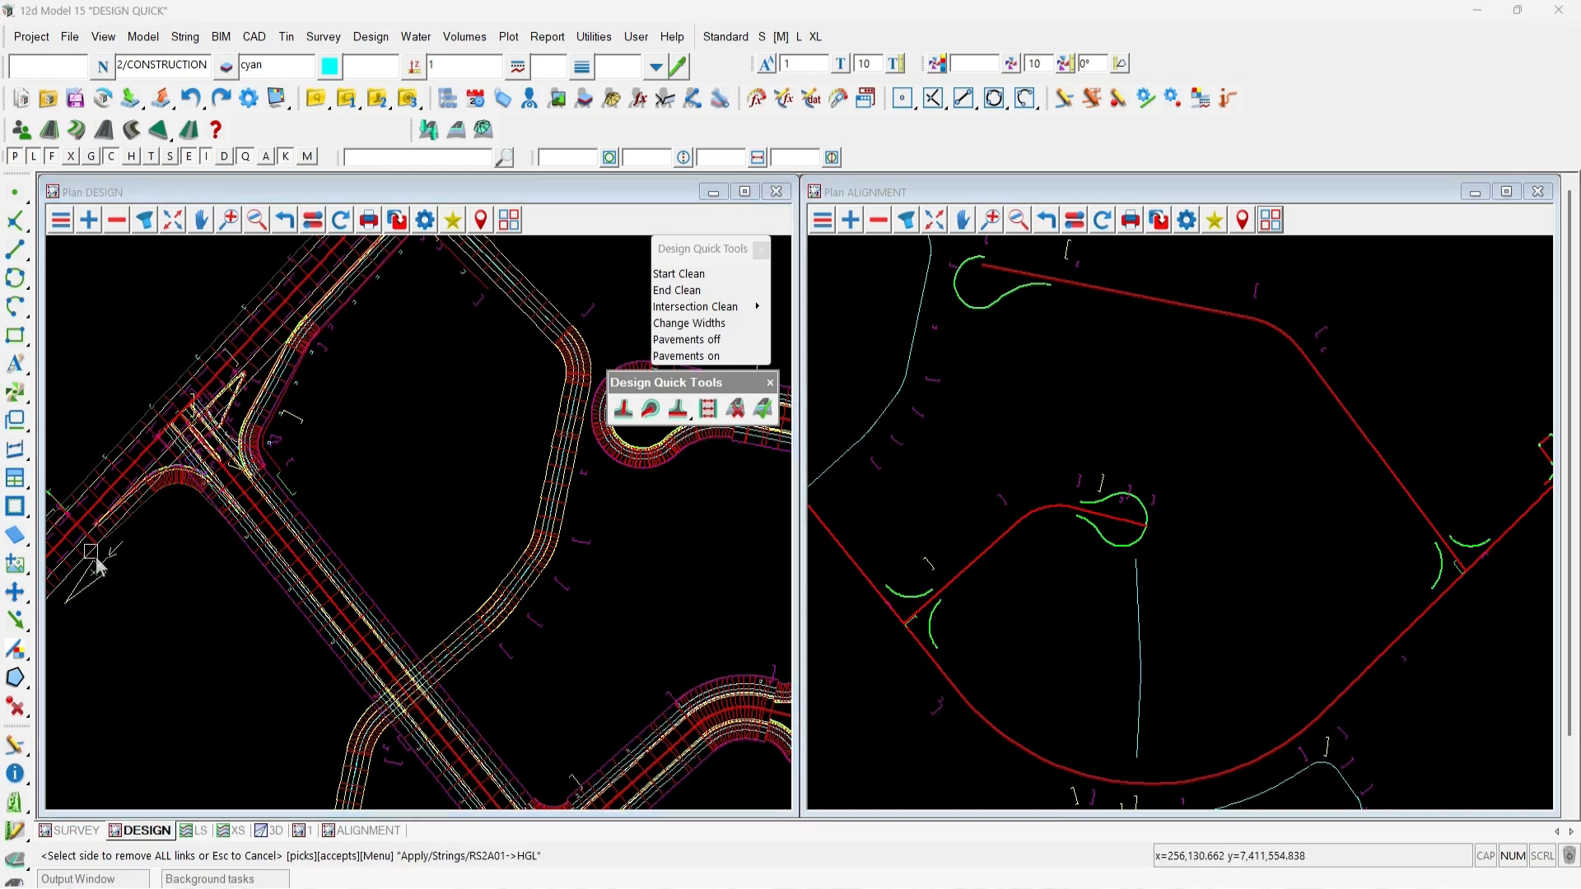
scroll(1060, 597, down, 3)
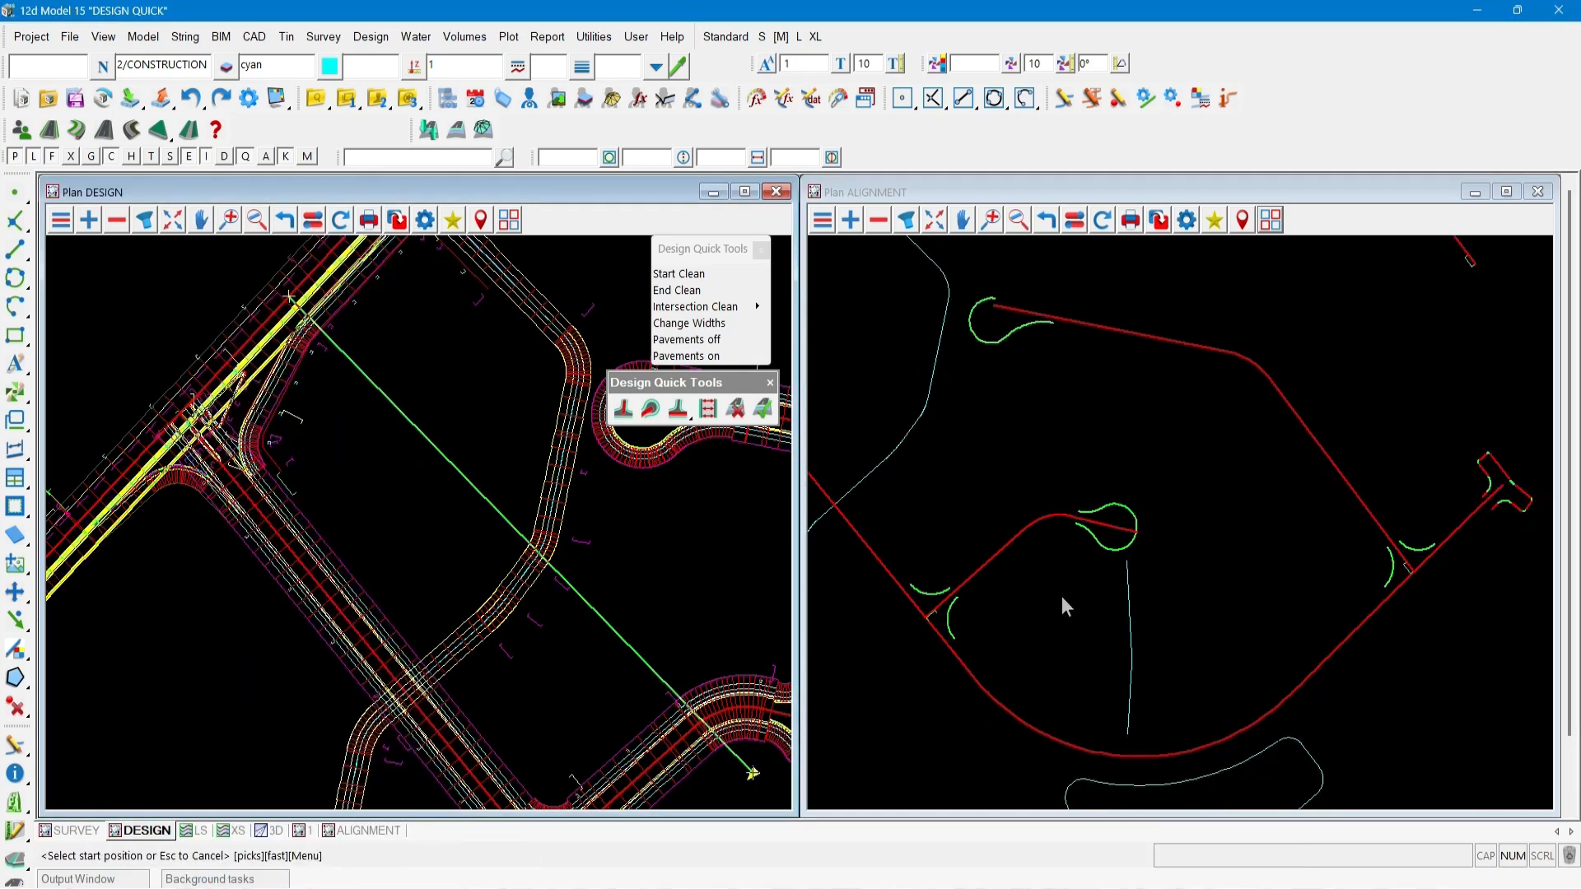
scroll(1078, 593, down, 2)
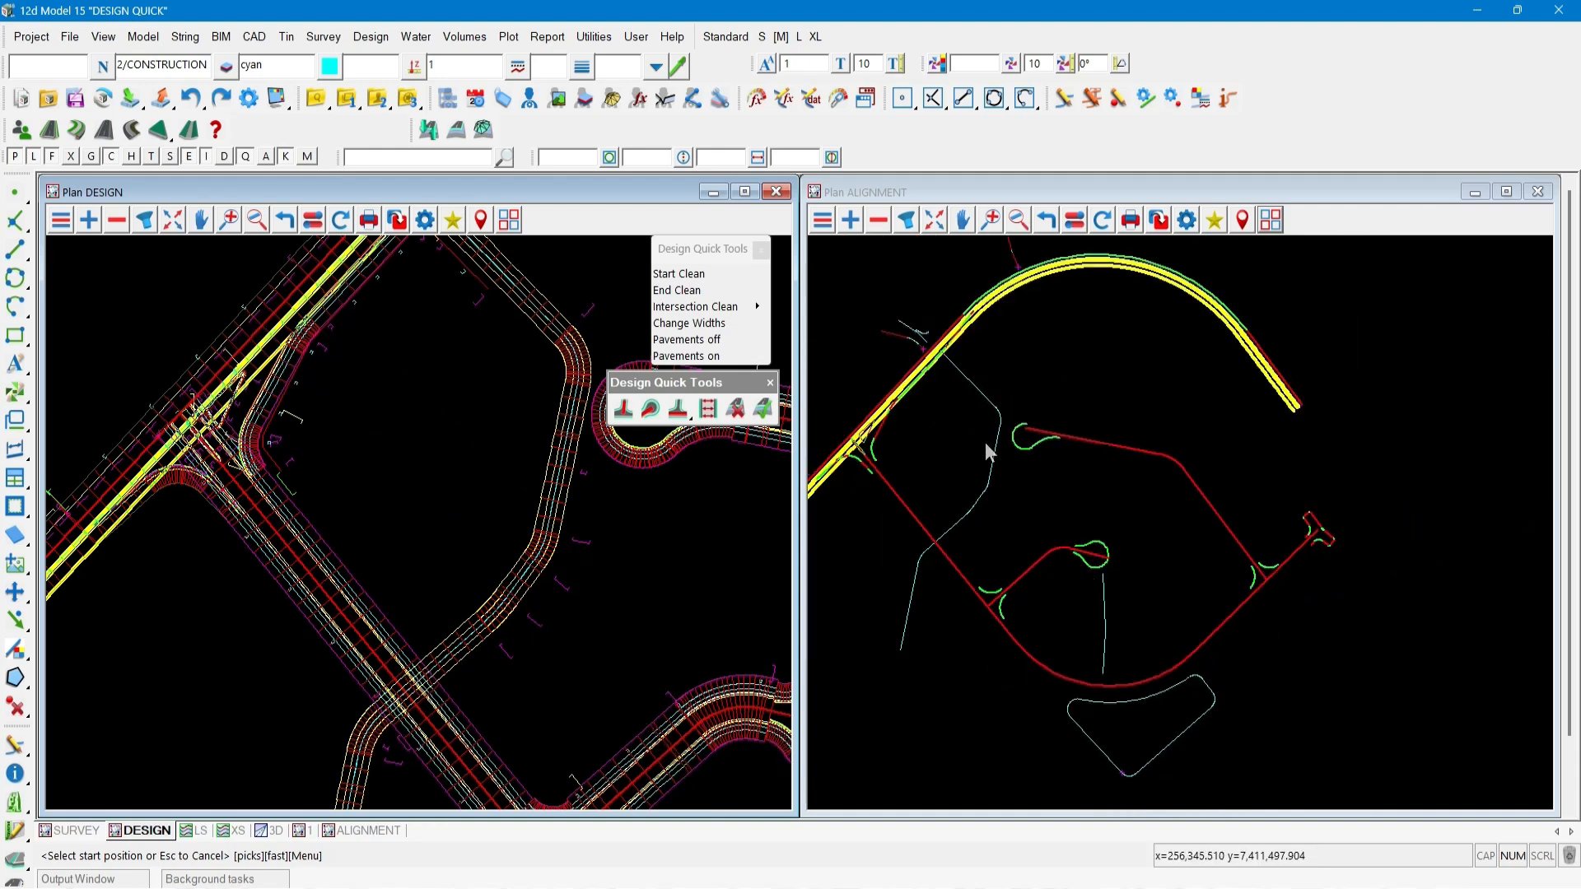
click(972, 324)
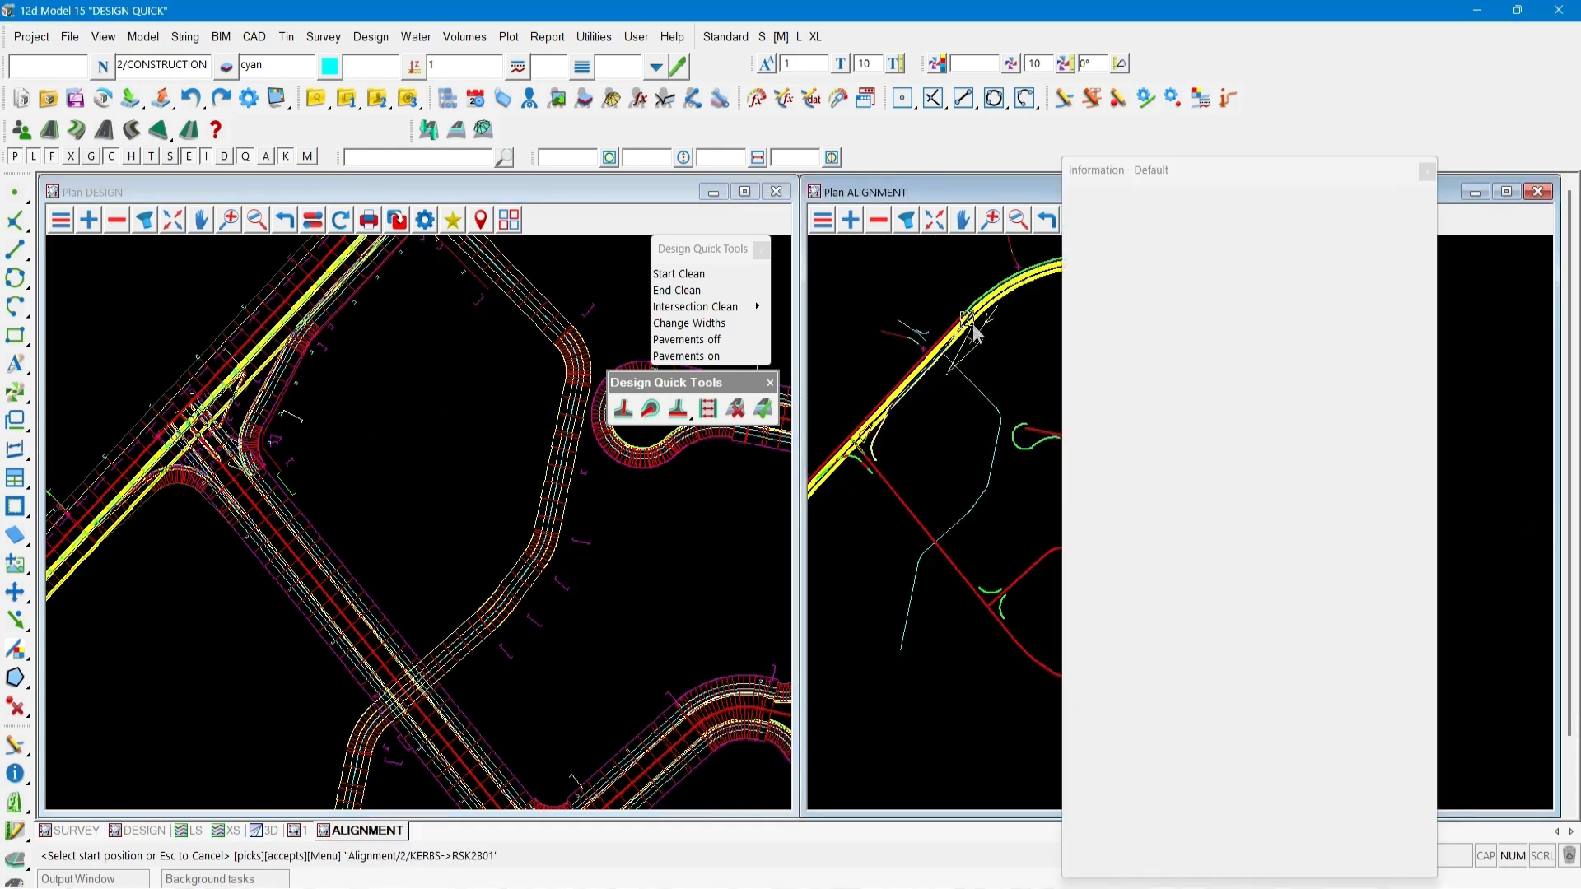
middle_click(973, 324)
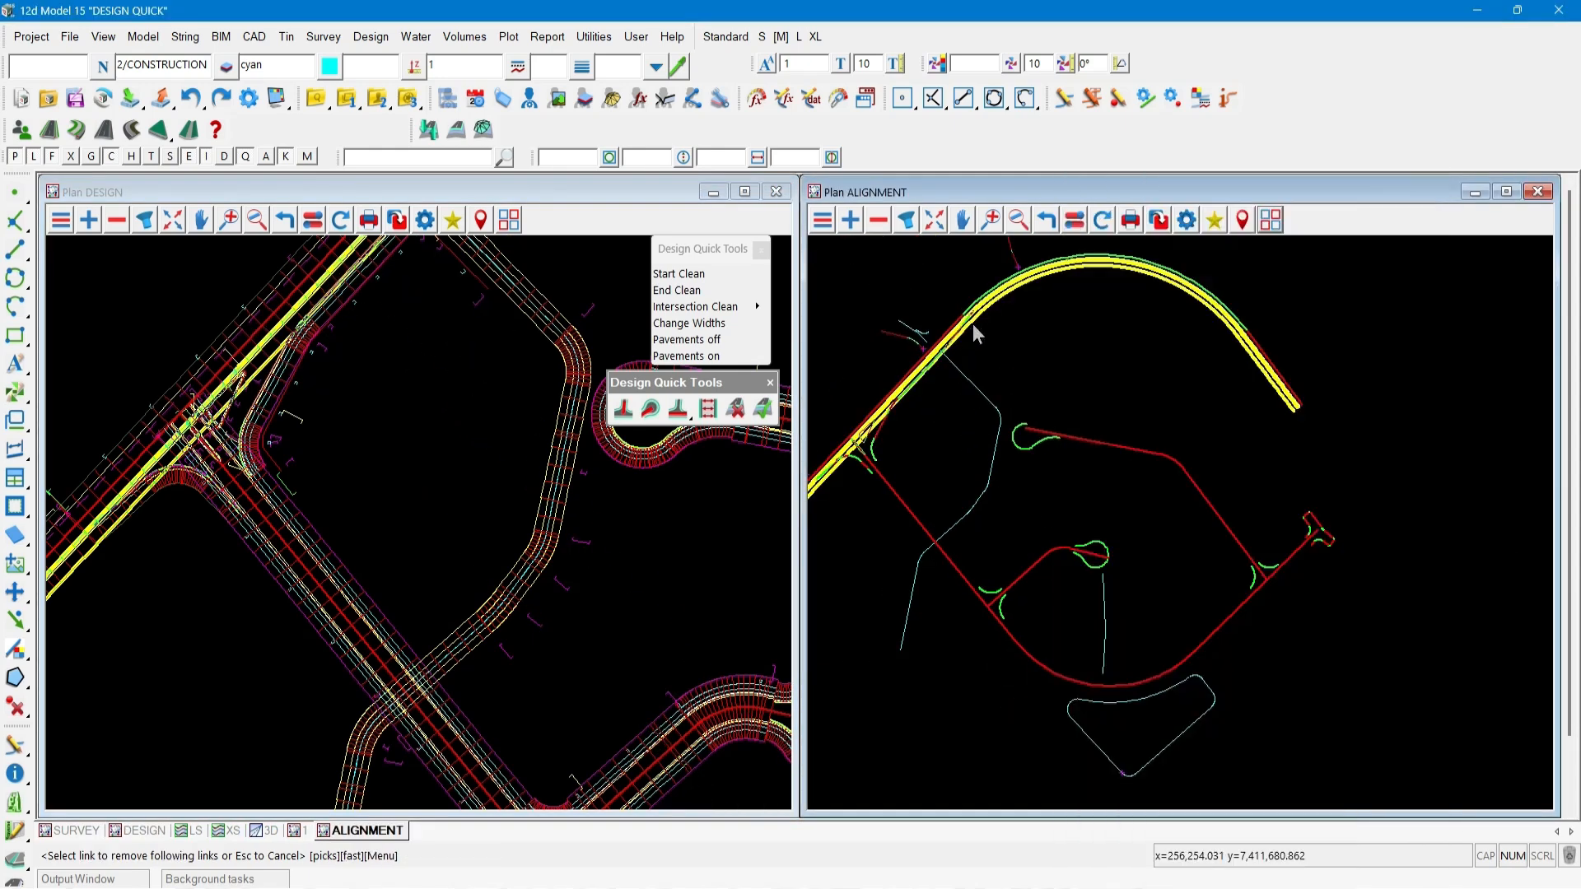
click(817, 482)
middle_click(820, 491)
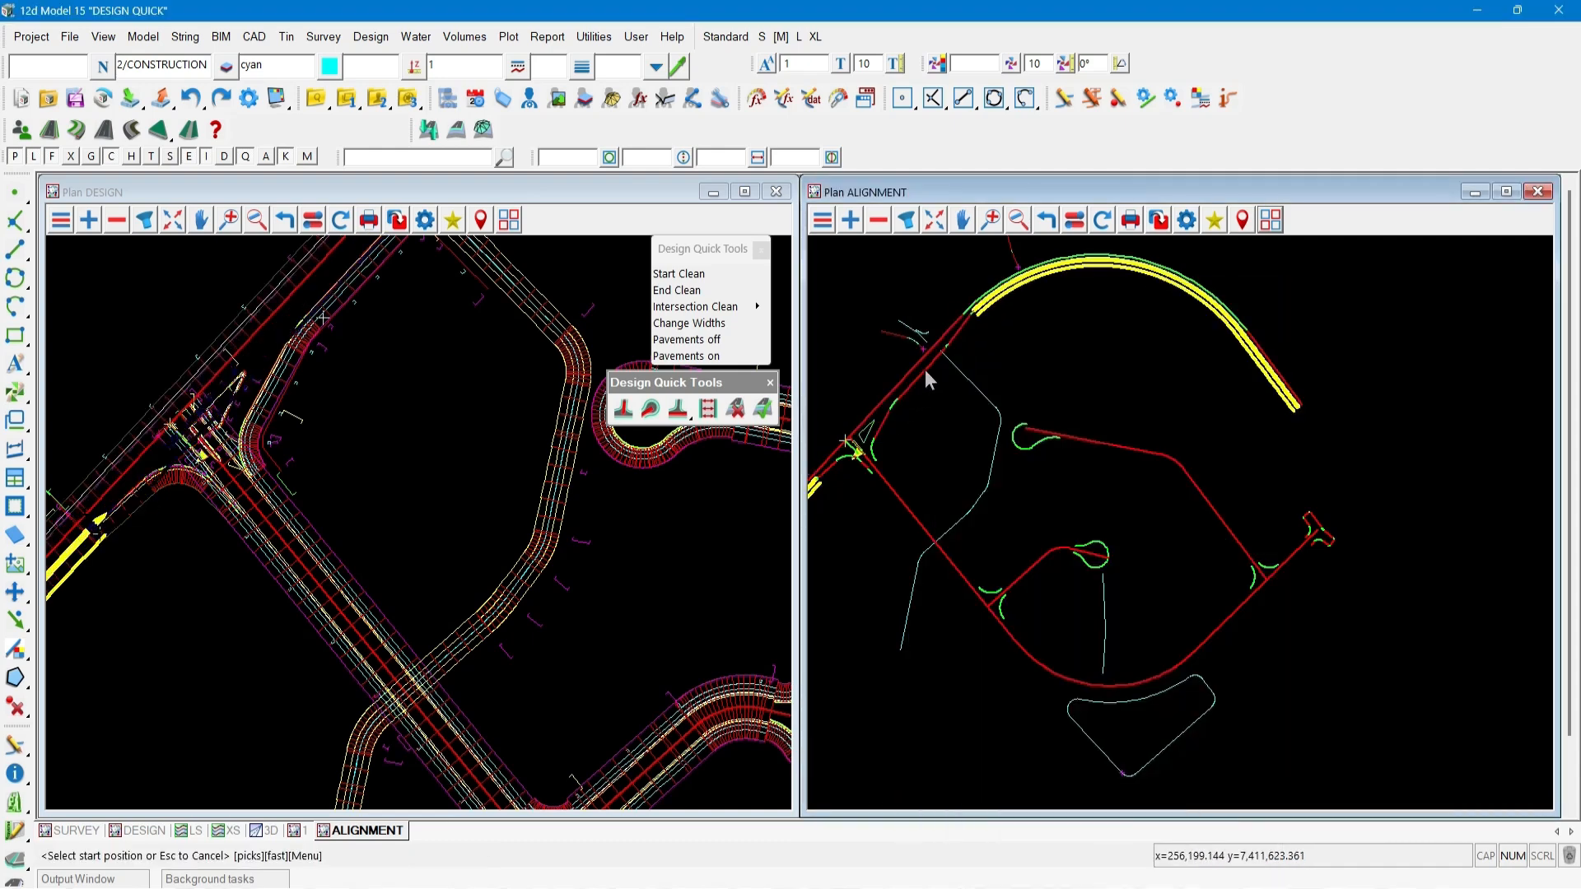
click(472, 469)
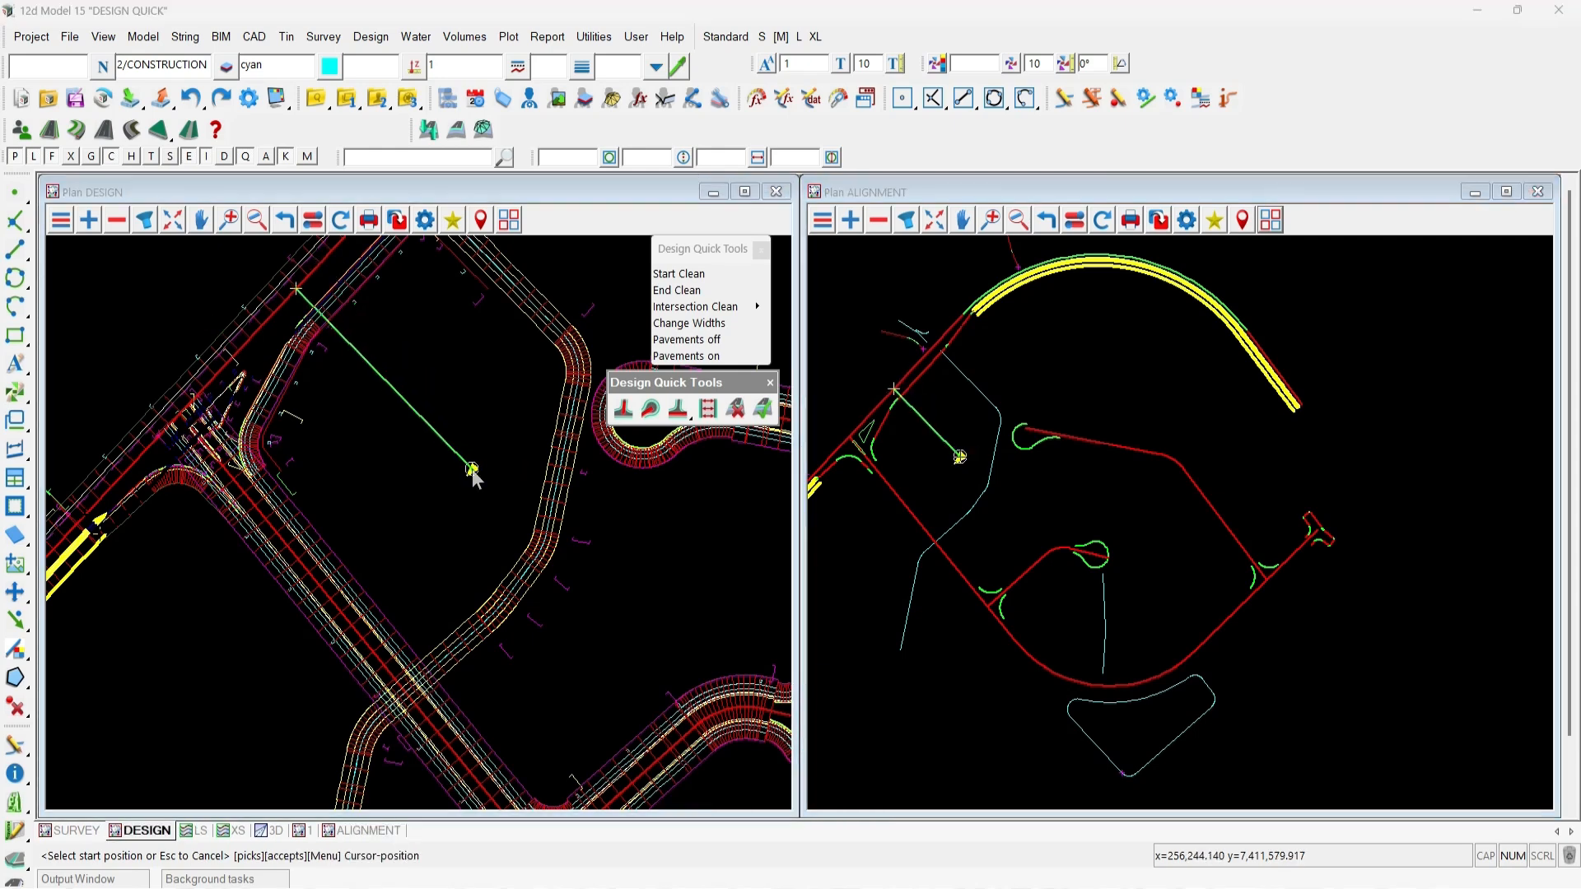
middle_click(472, 470)
scroll(453, 430, down, 1)
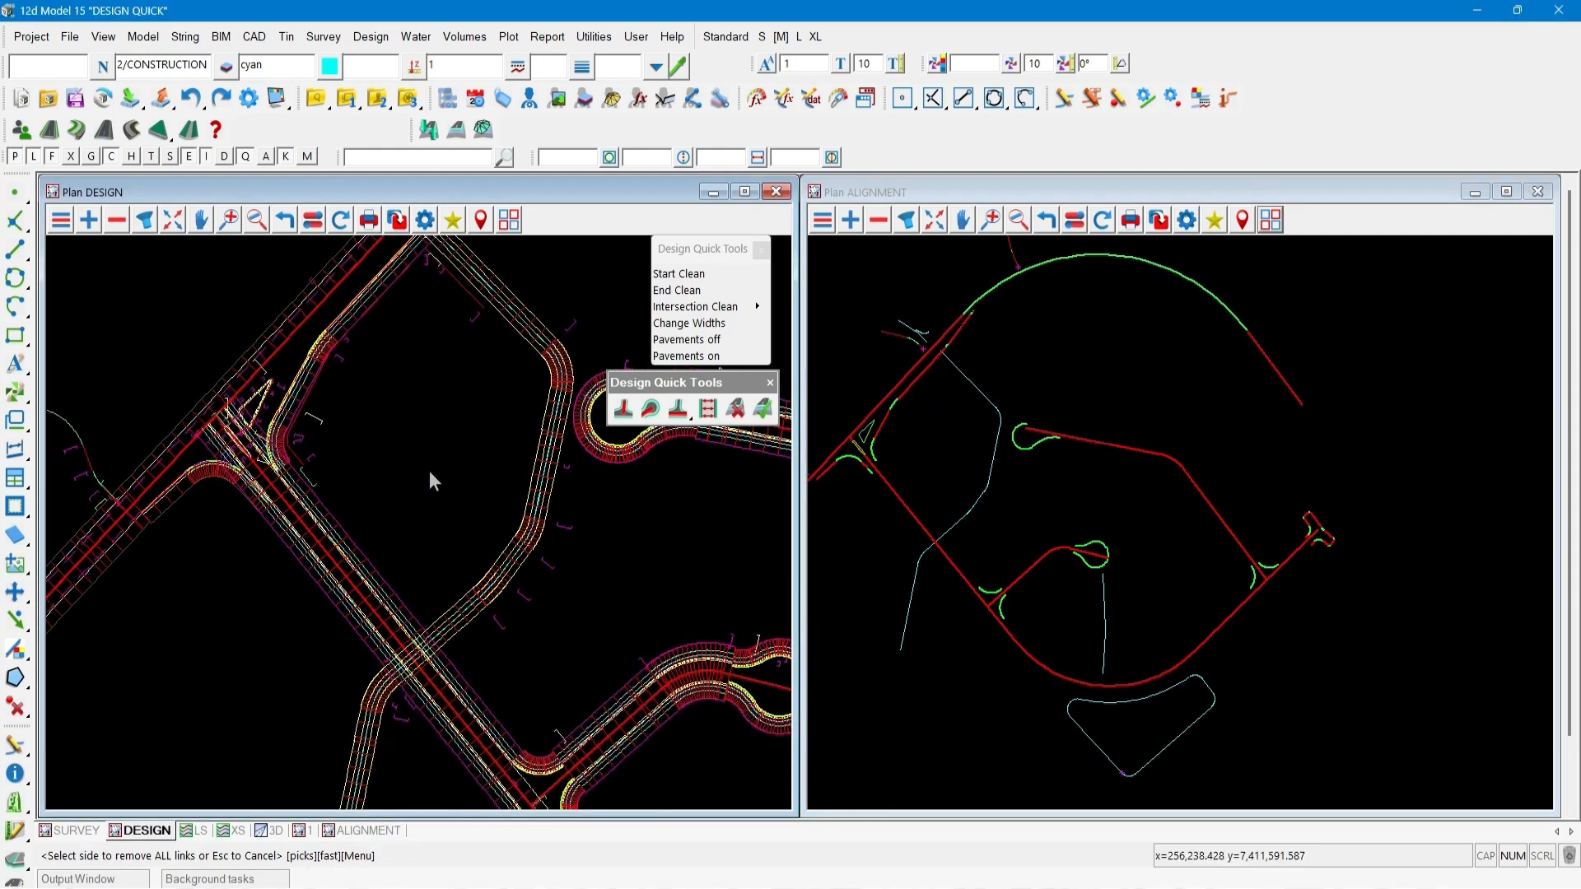
scroll(393, 673, up, 3)
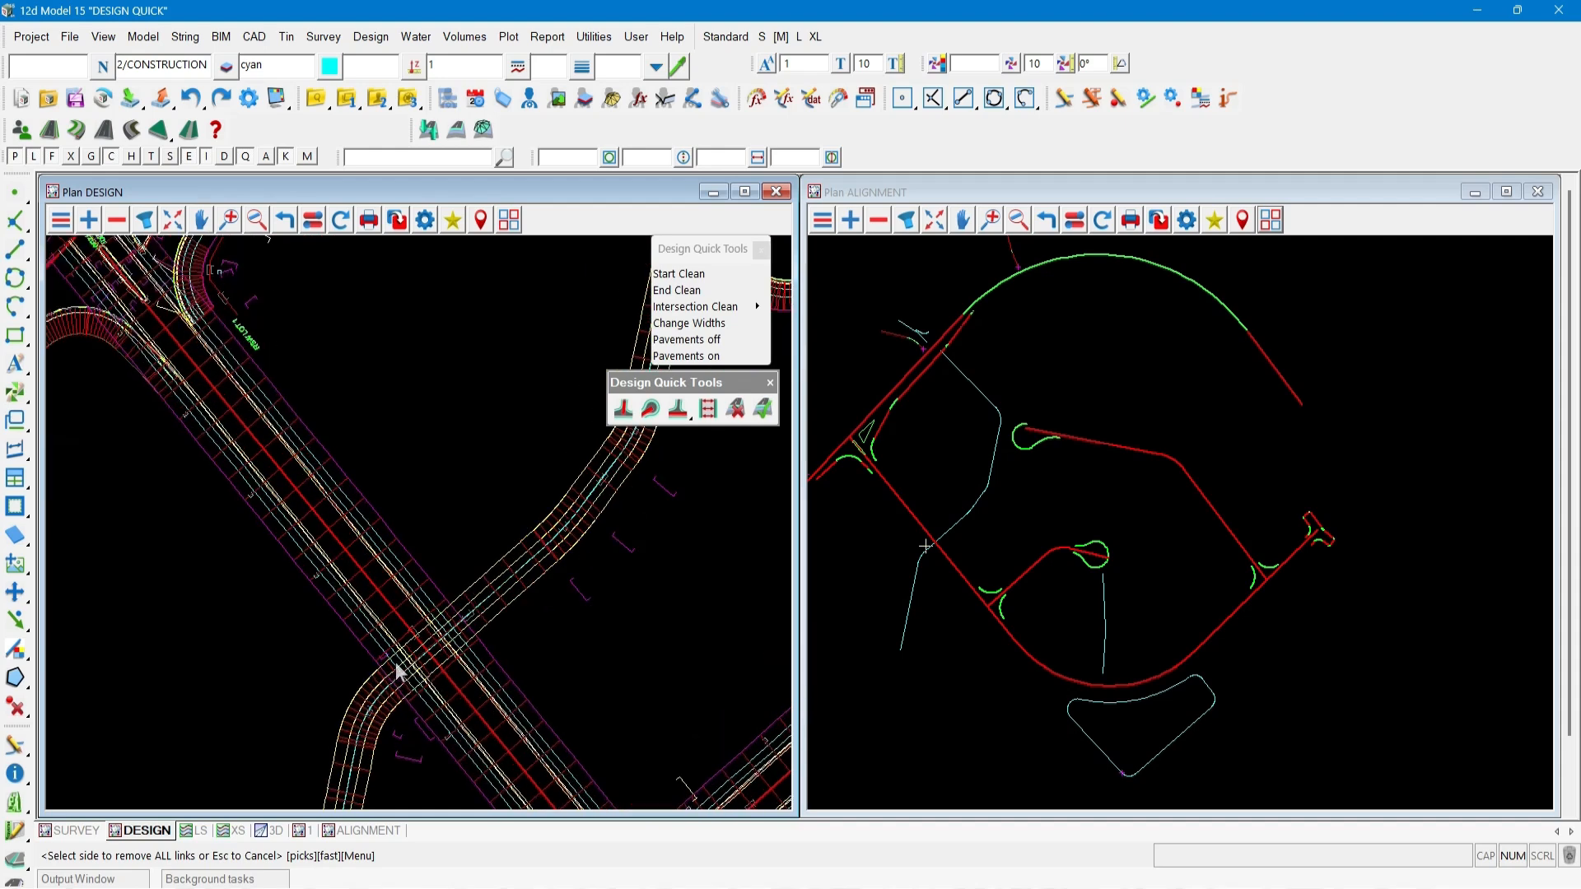
scroll(424, 626, up, 1)
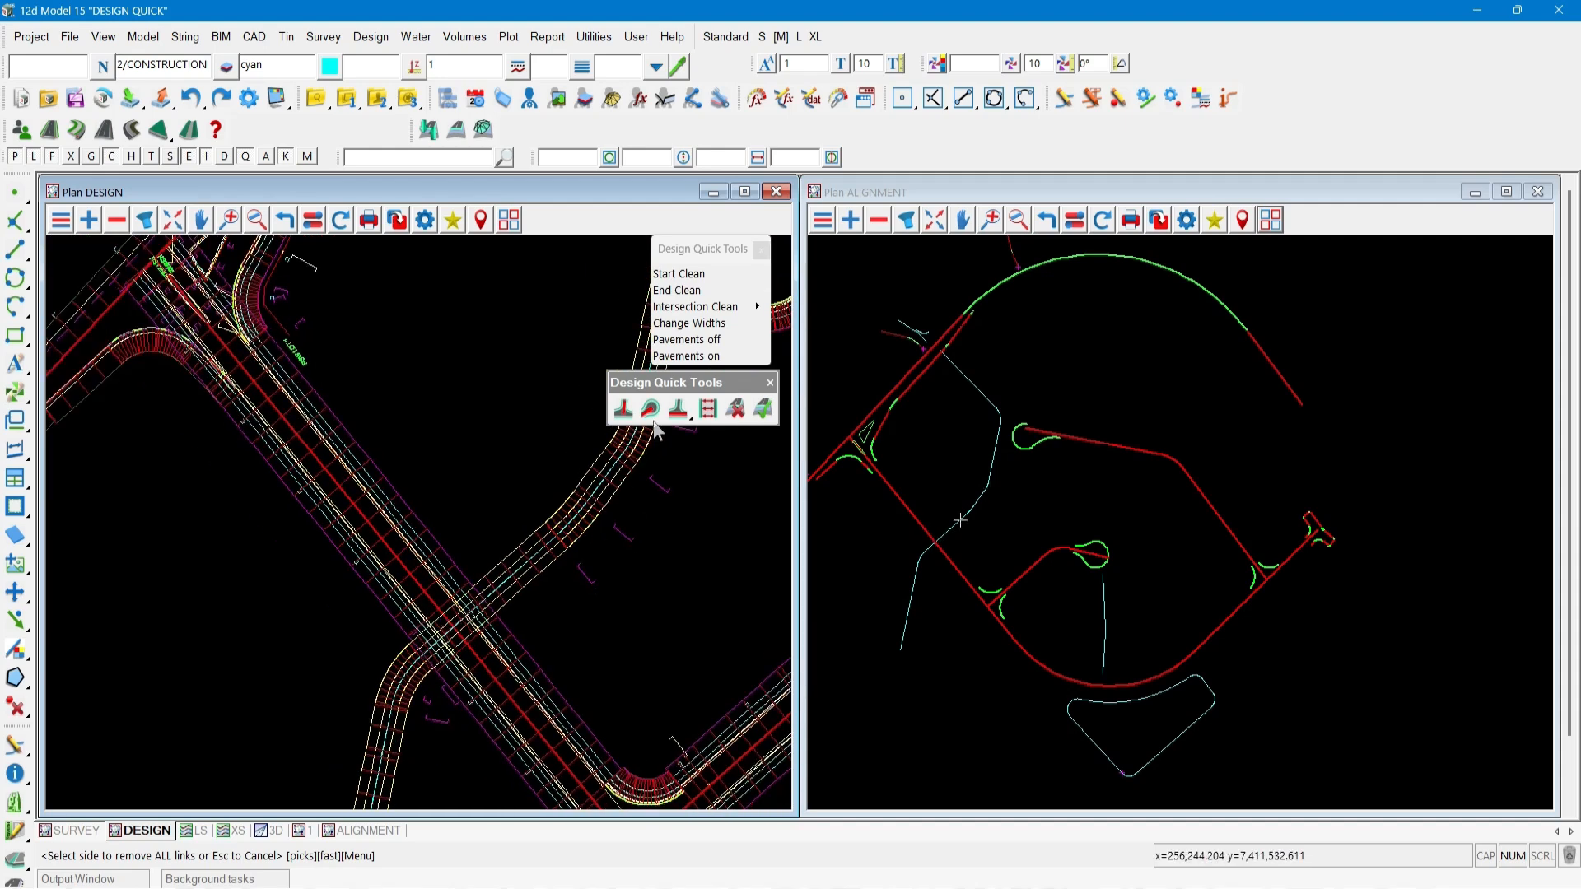
click(678, 408)
click(679, 471)
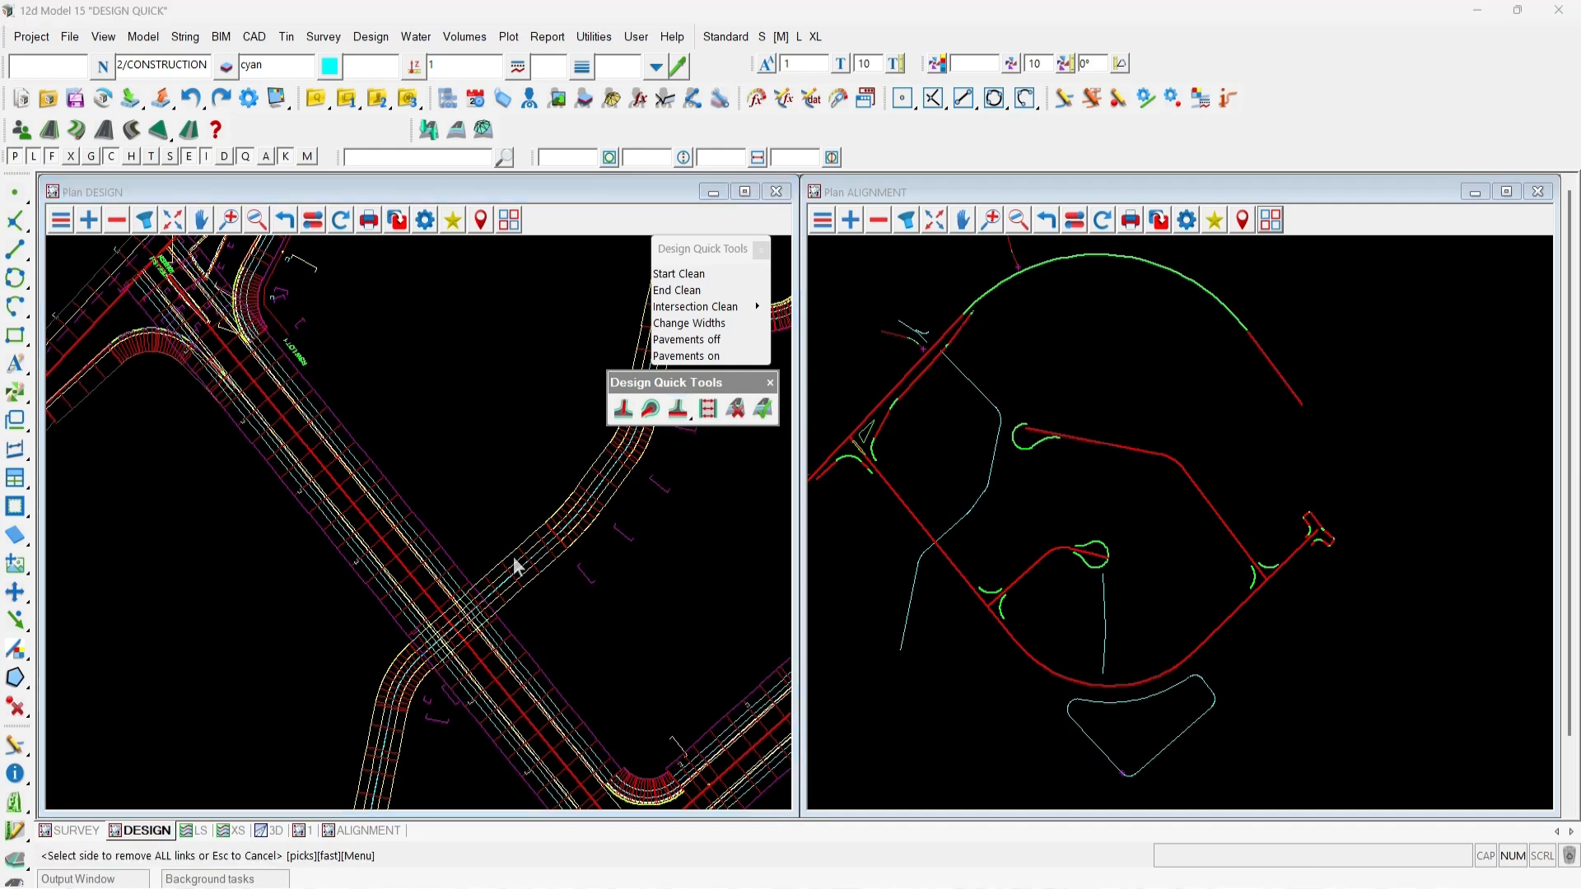
click(495, 570)
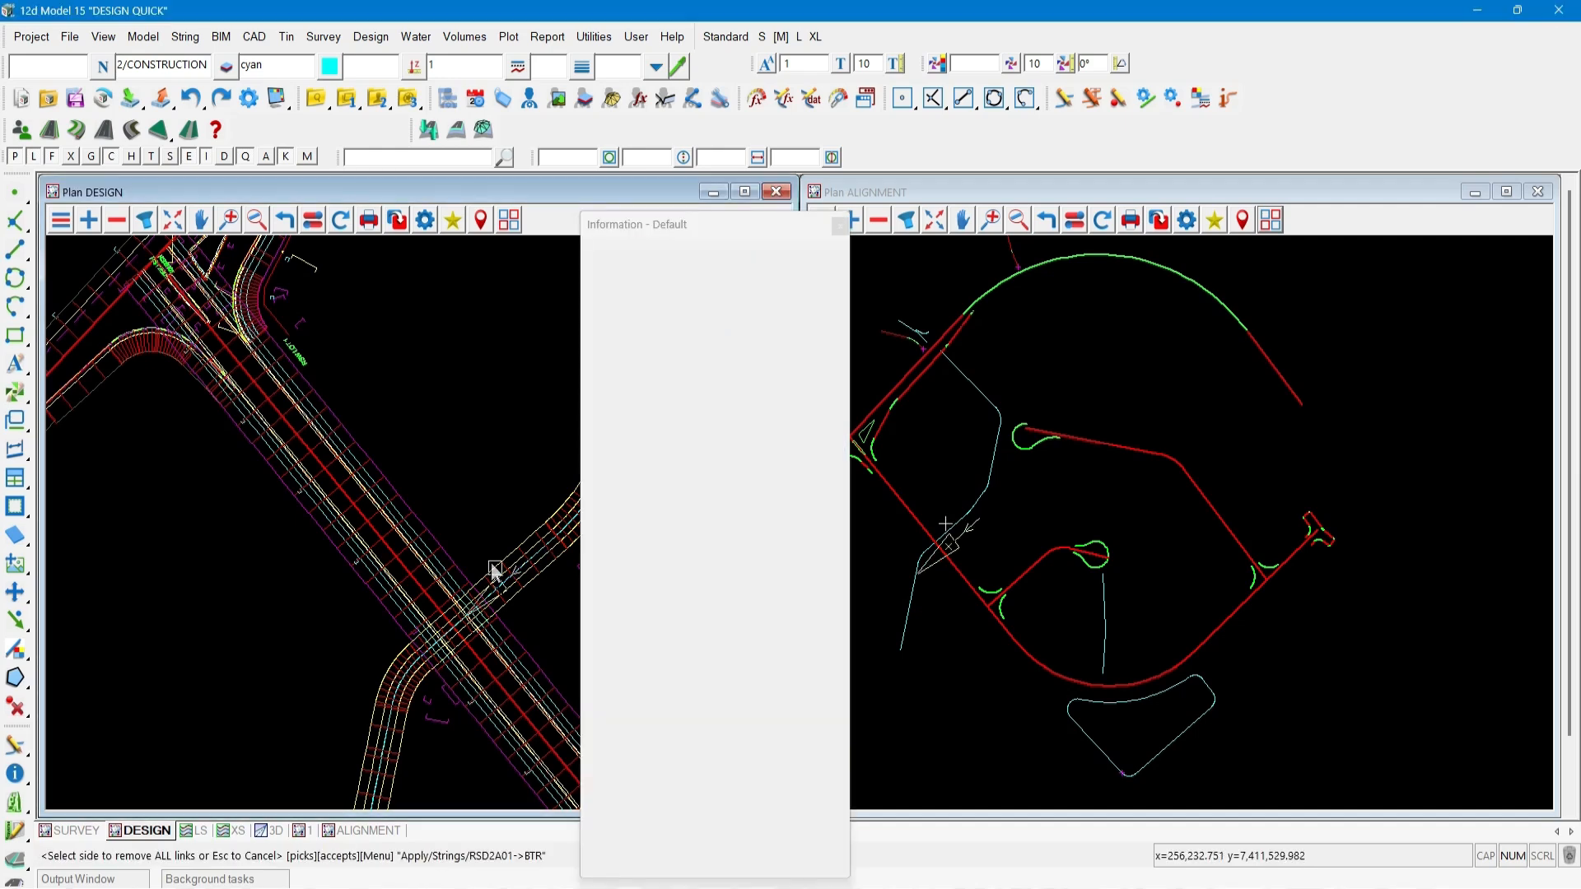
click(495, 570)
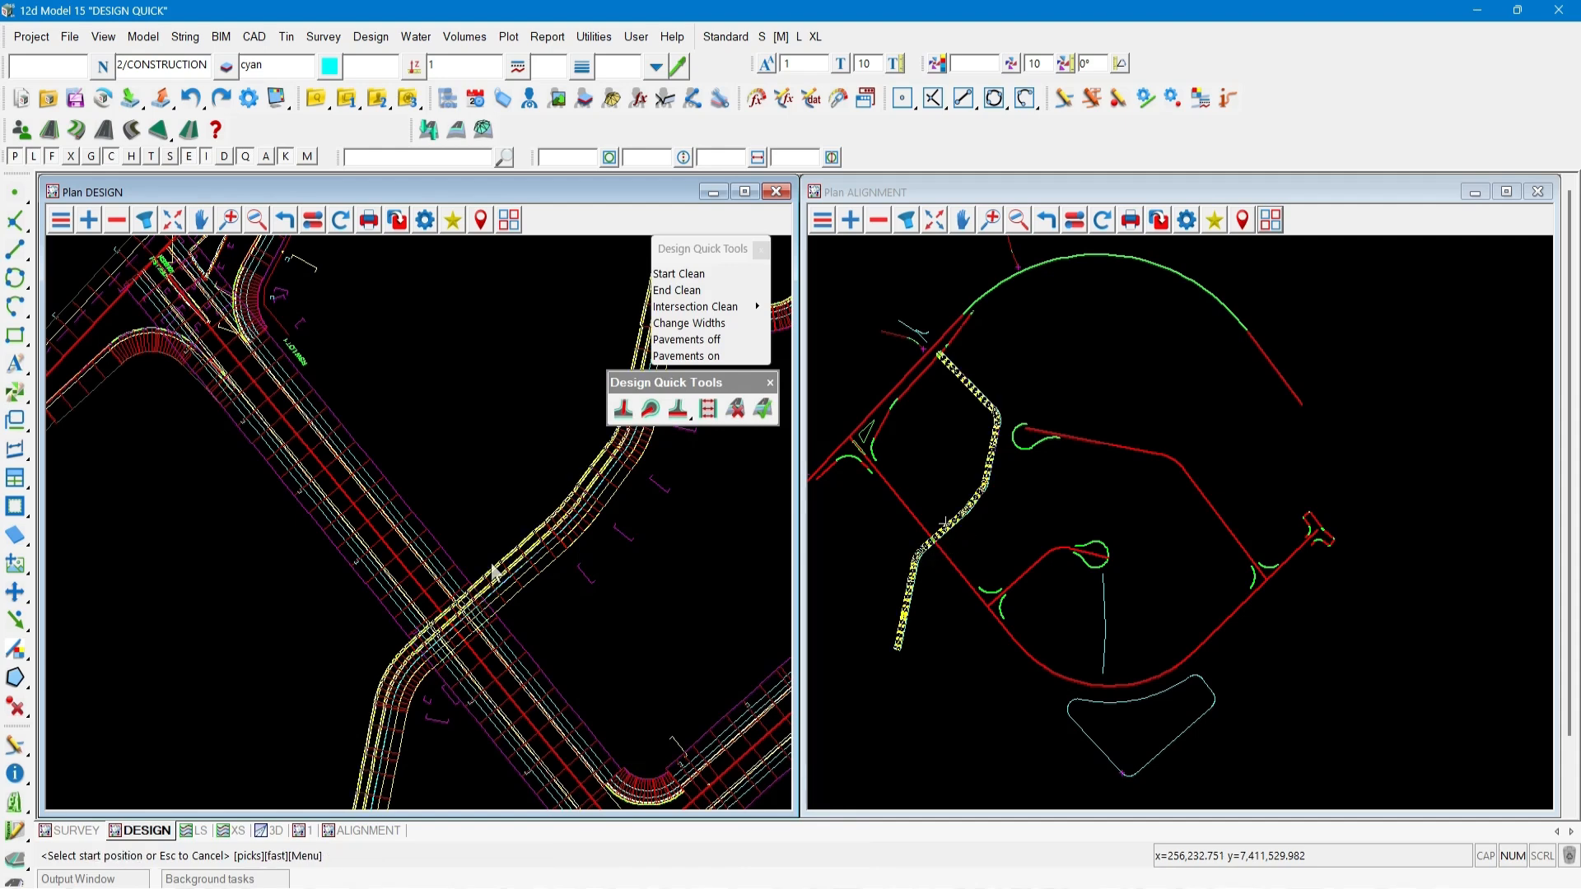
click(464, 591)
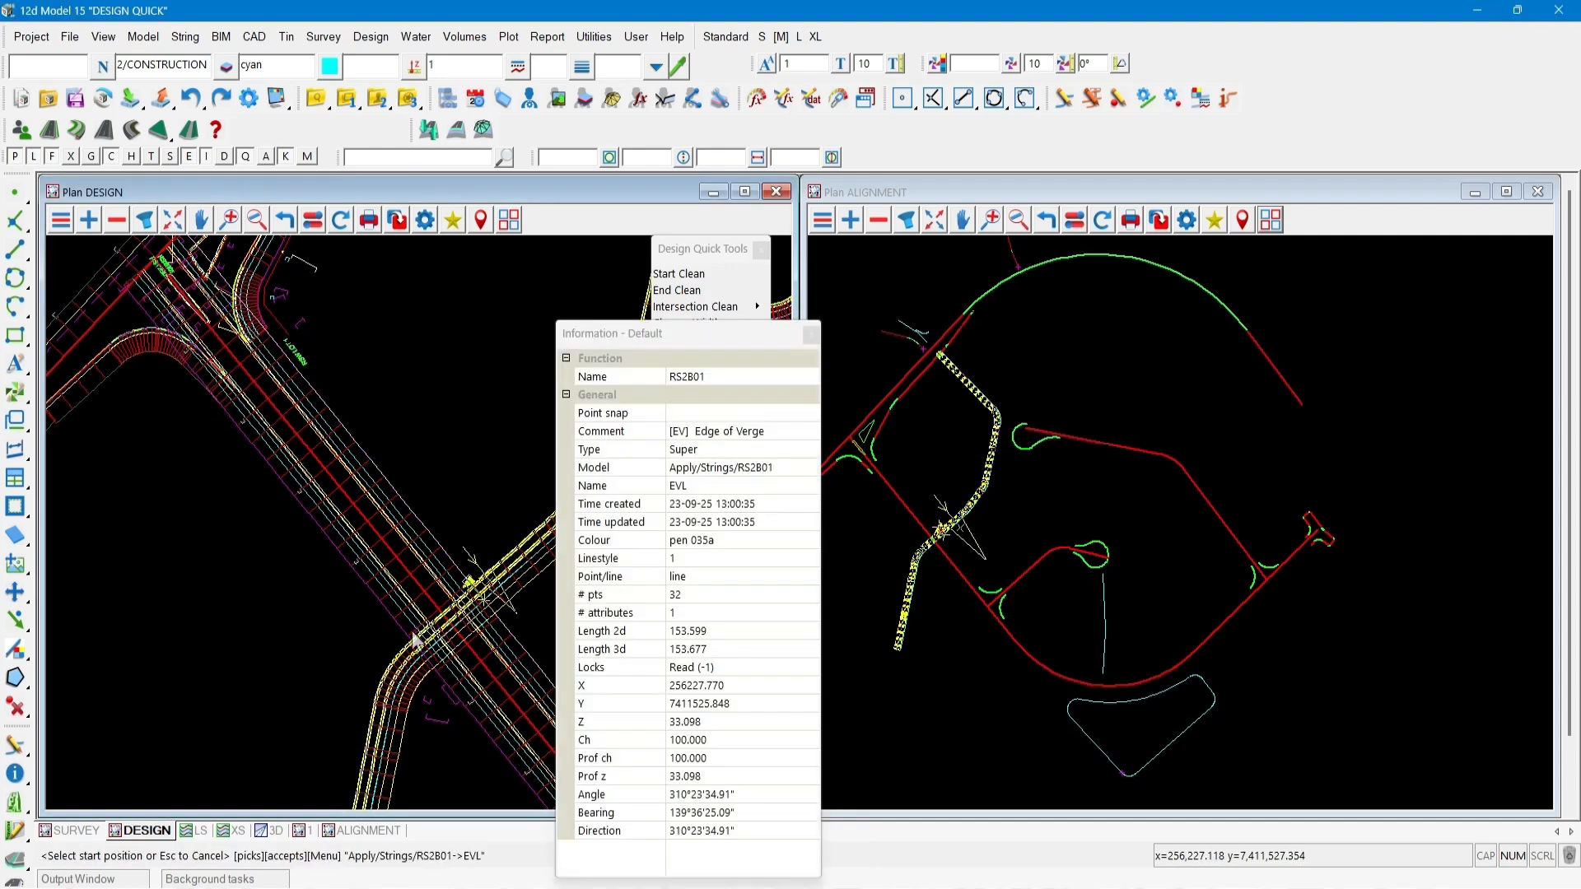
click(463, 591)
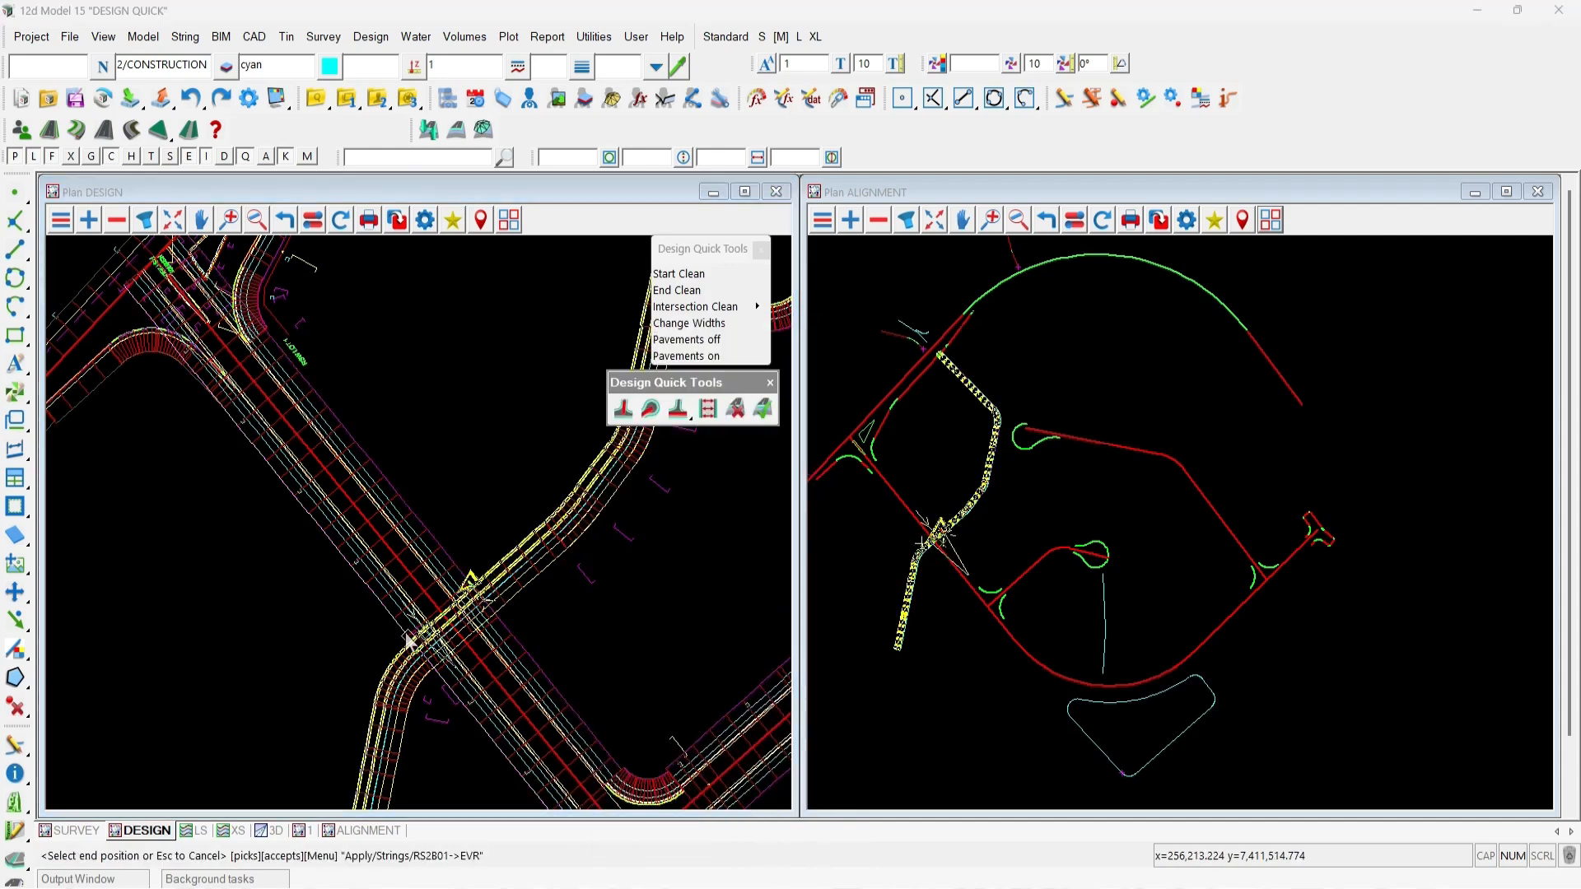
click(409, 640)
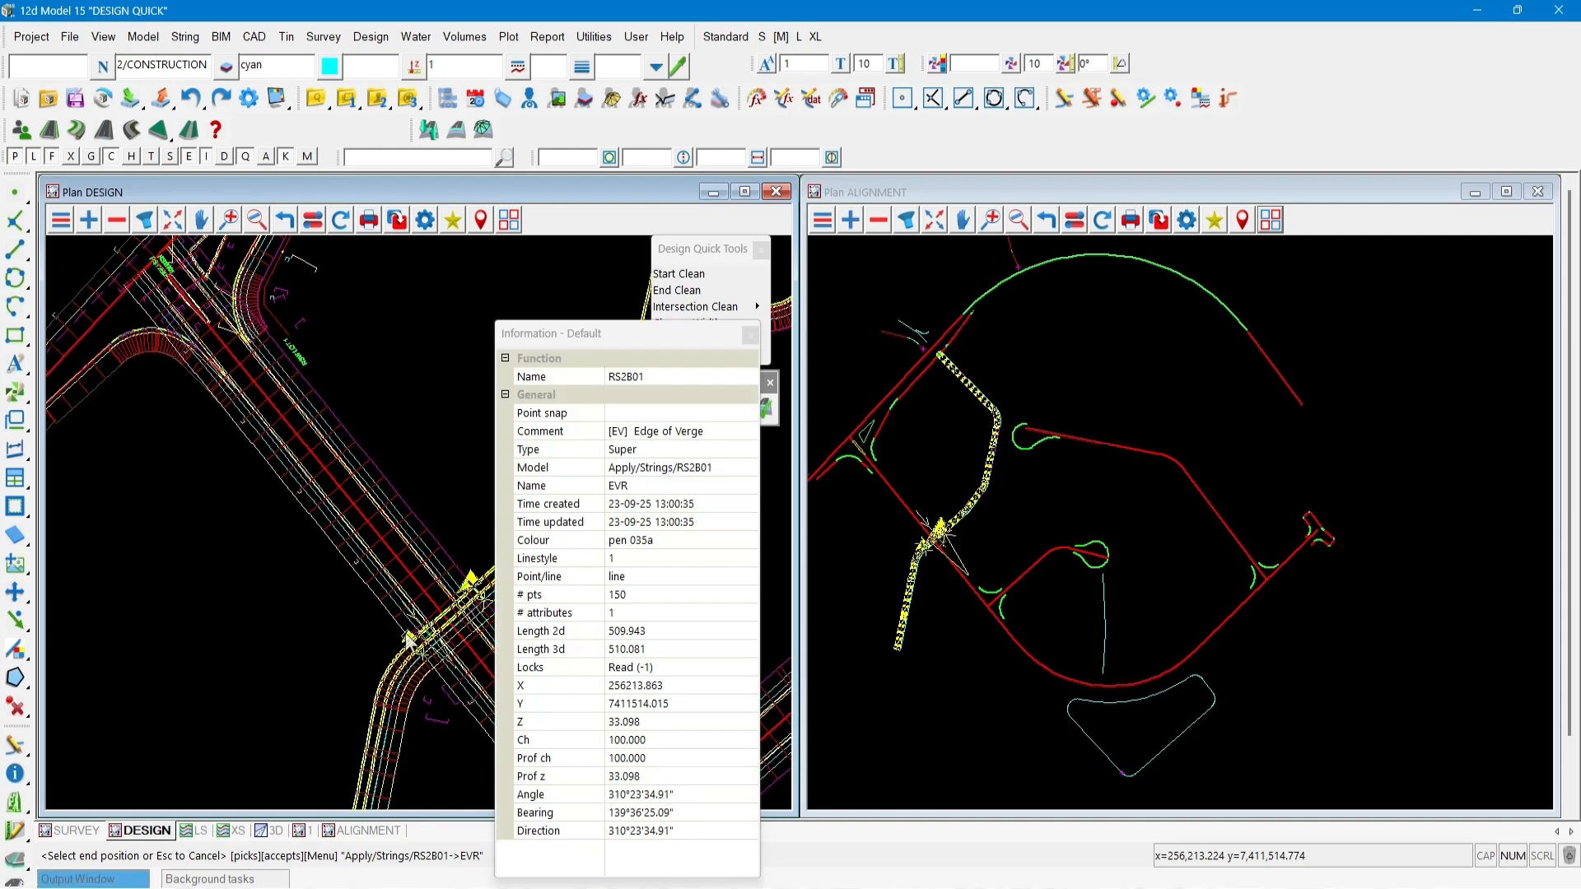
click(409, 641)
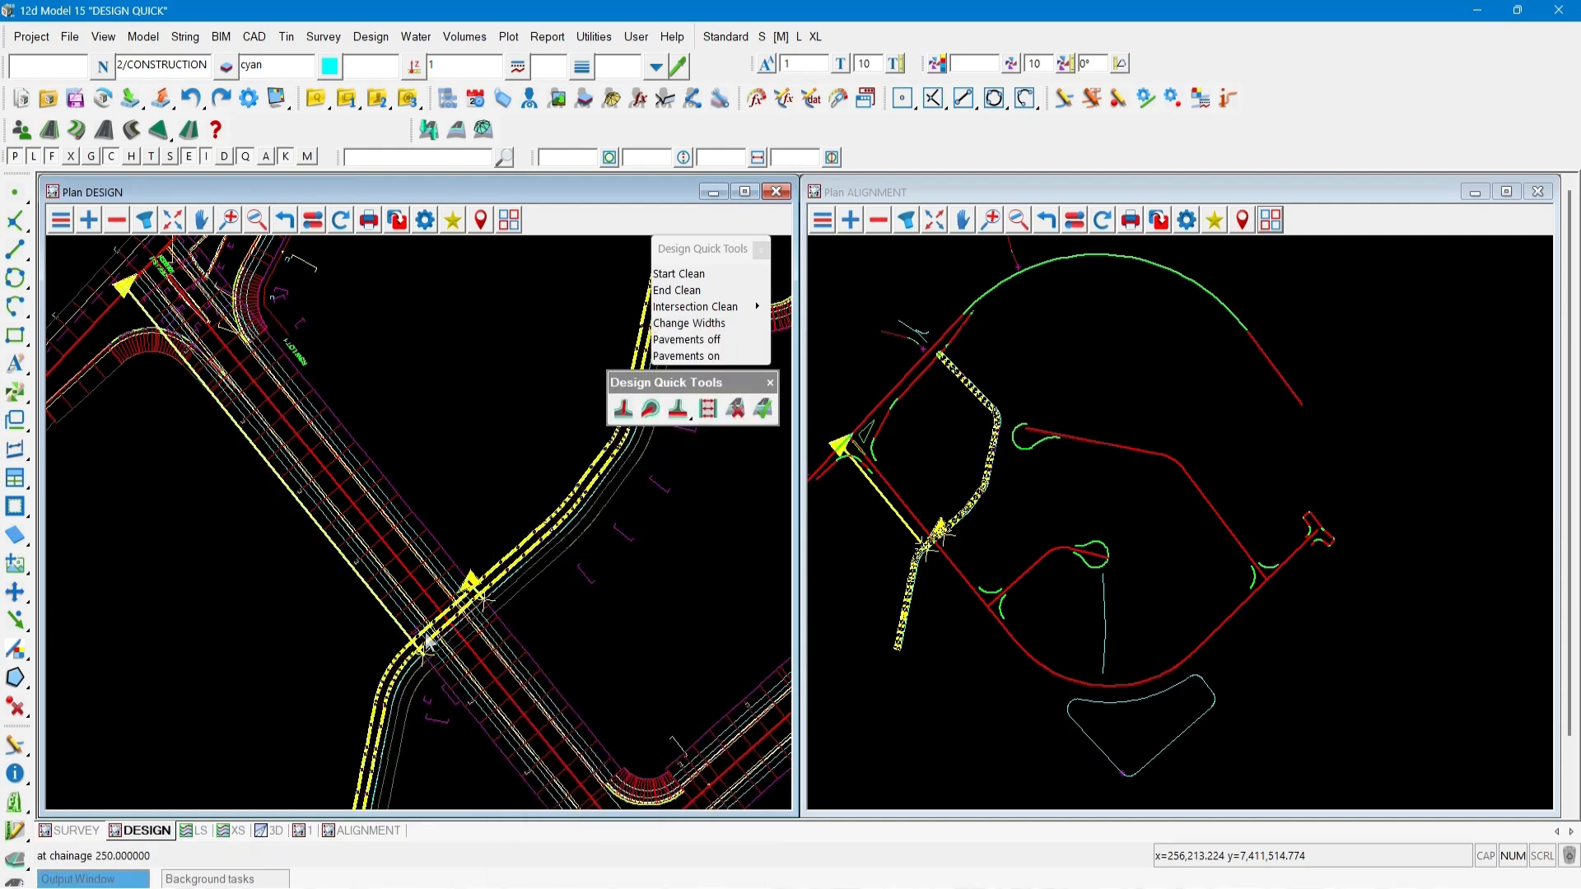
click(461, 630)
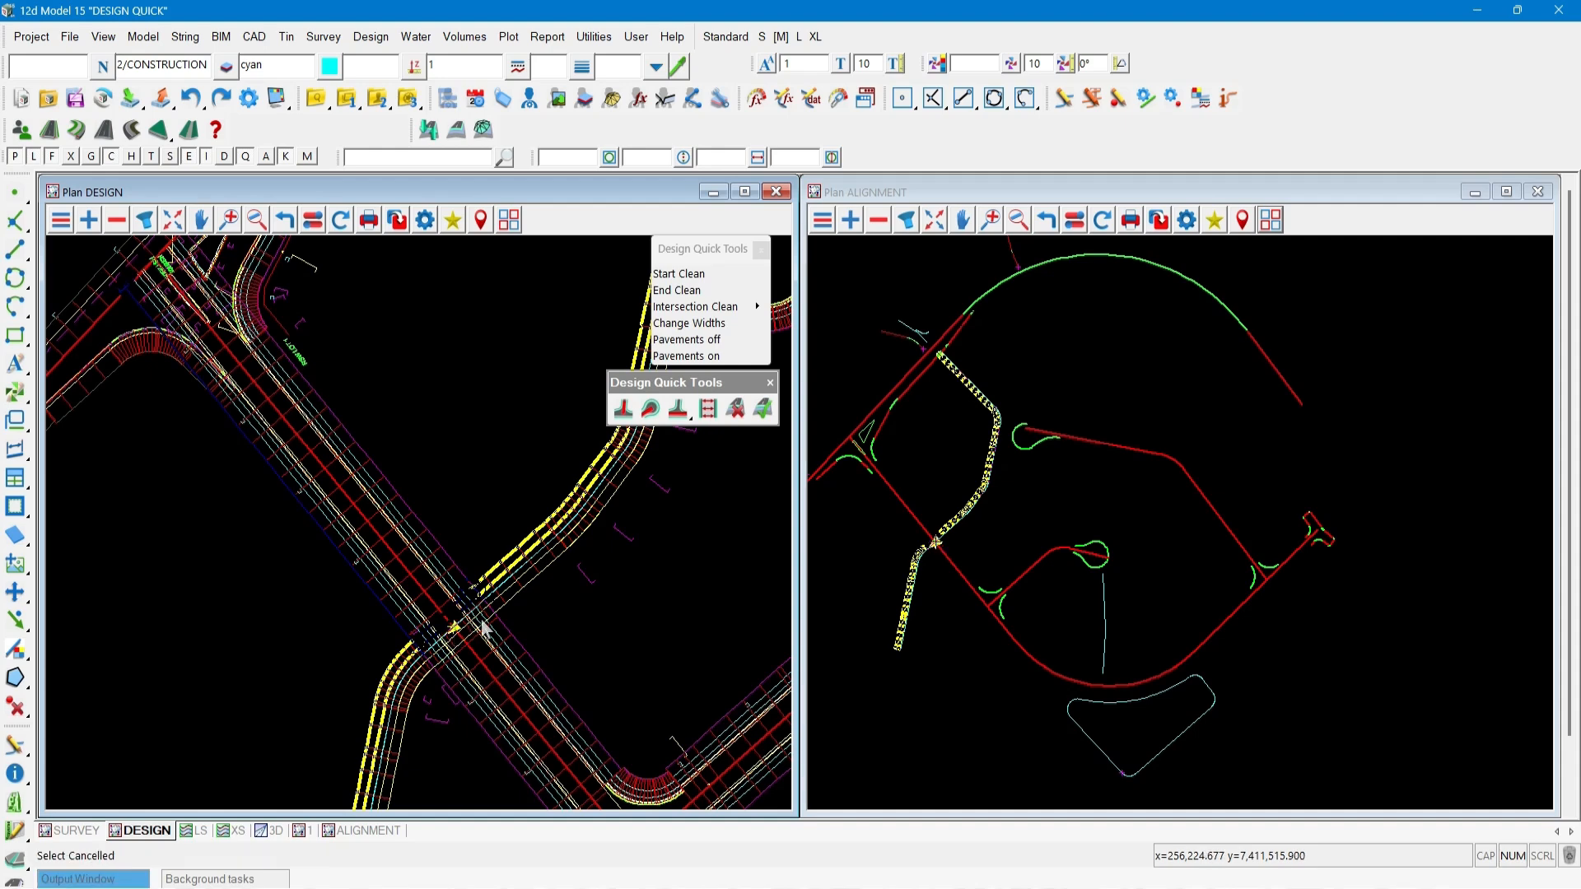
Remove all links on one side of road RSD2A01 across its intersection with road RS2B01.
click(517, 598)
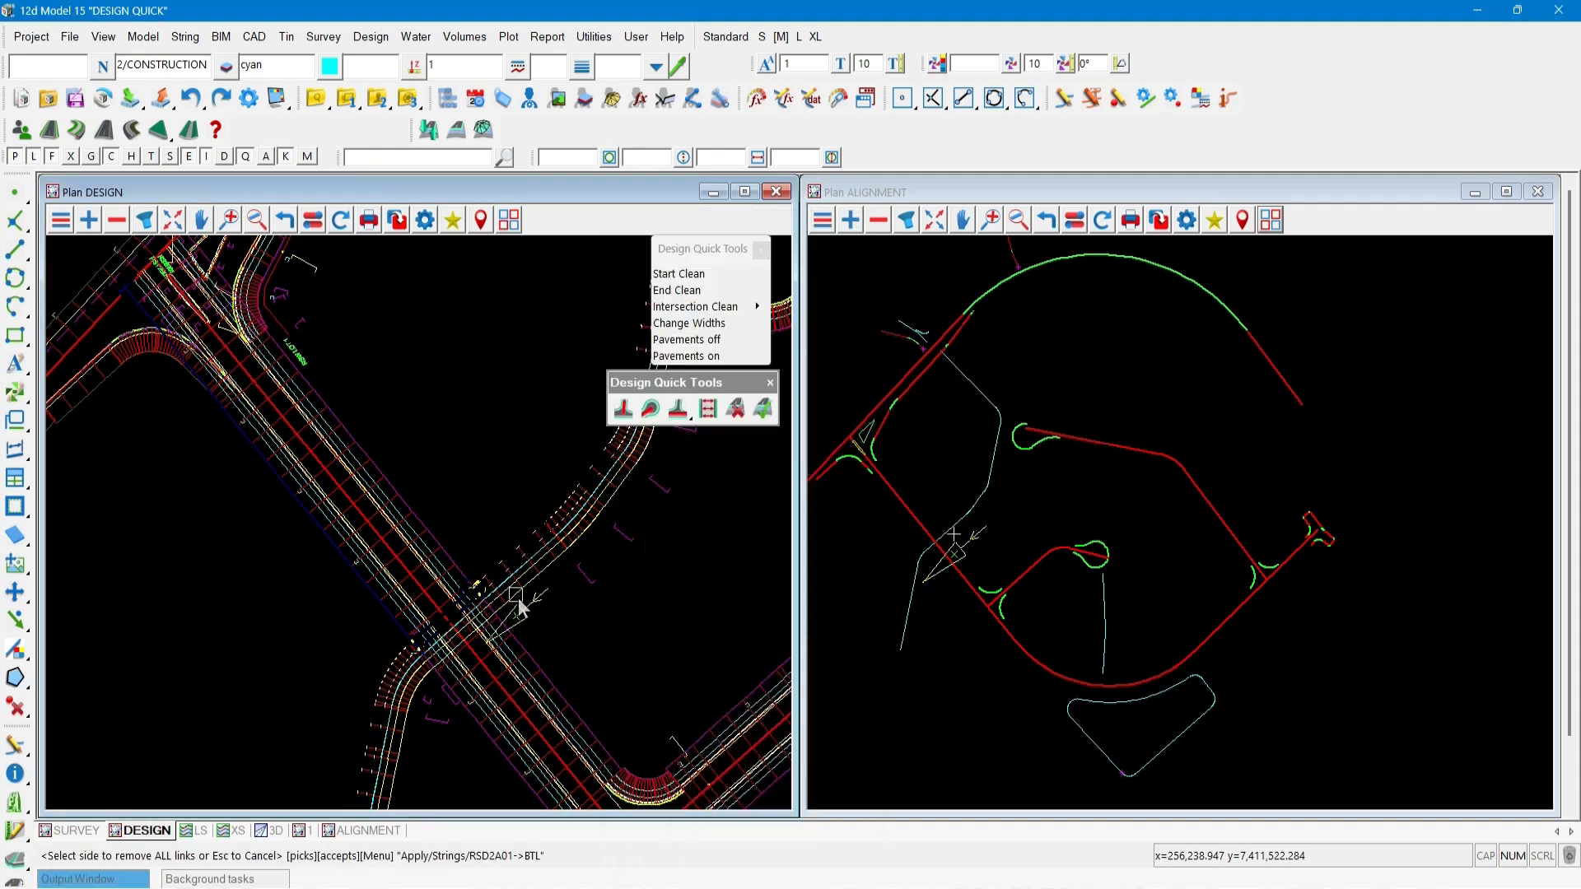
middle_click(498, 622)
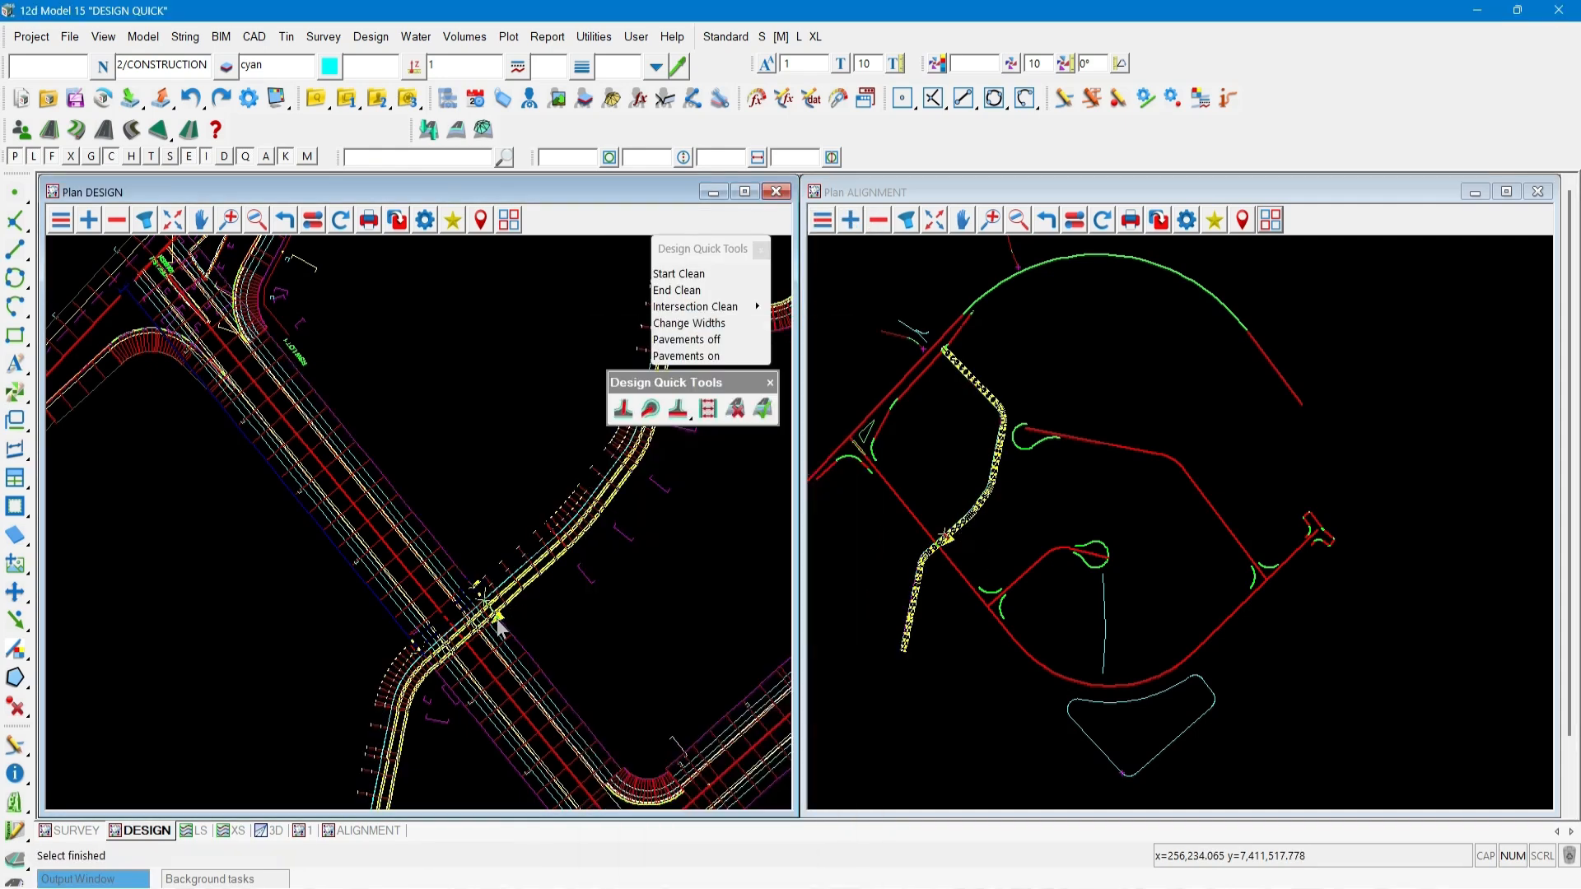
click(436, 674)
middle_click(437, 674)
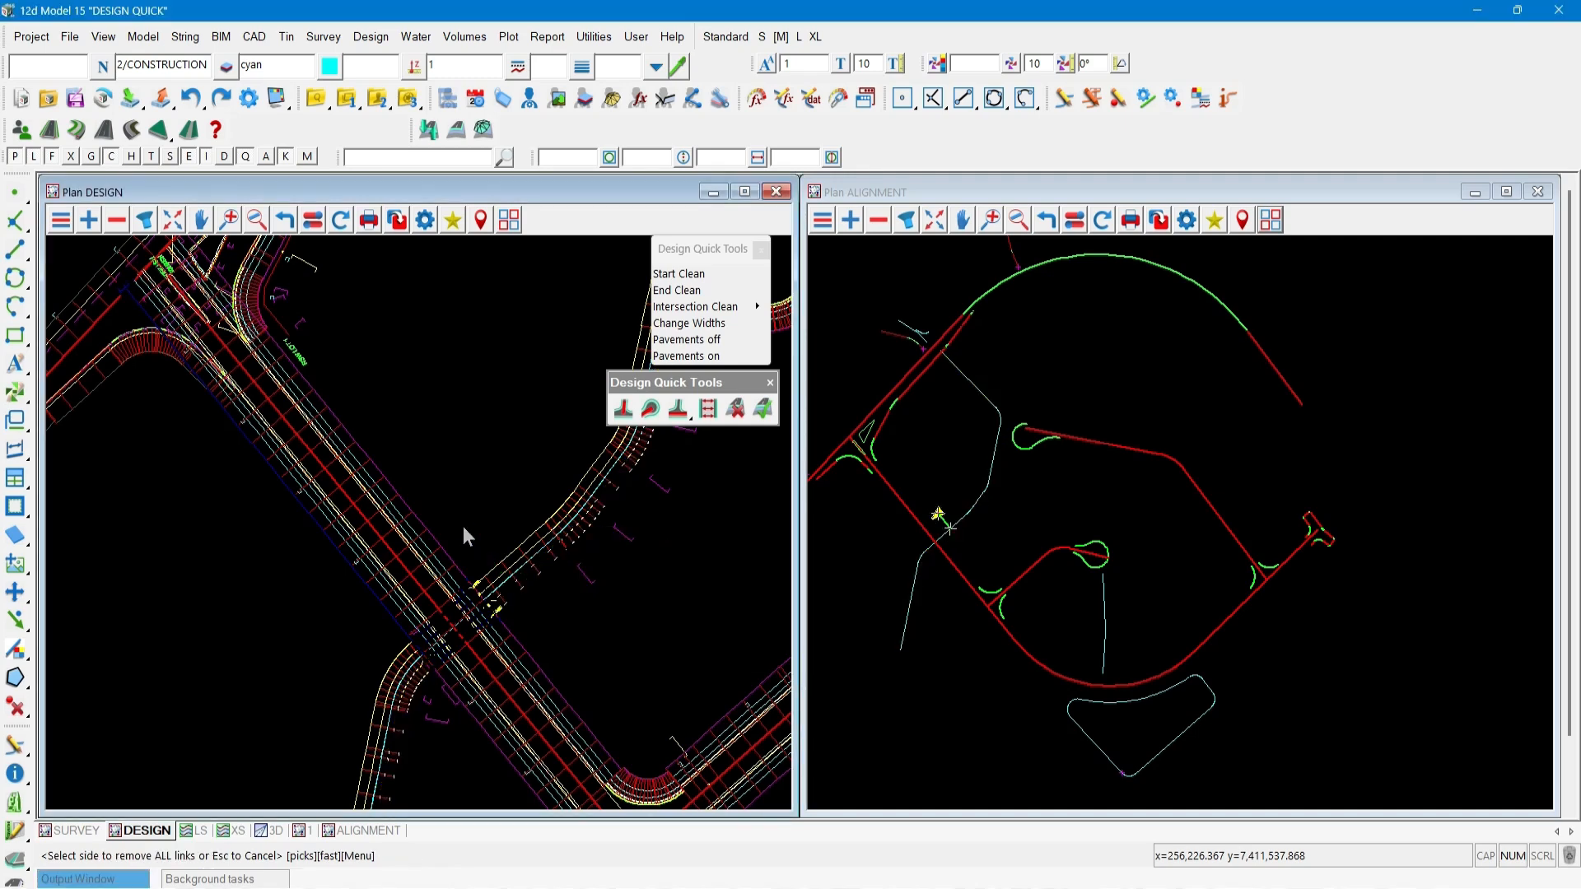
scroll(339, 535, down, 2)
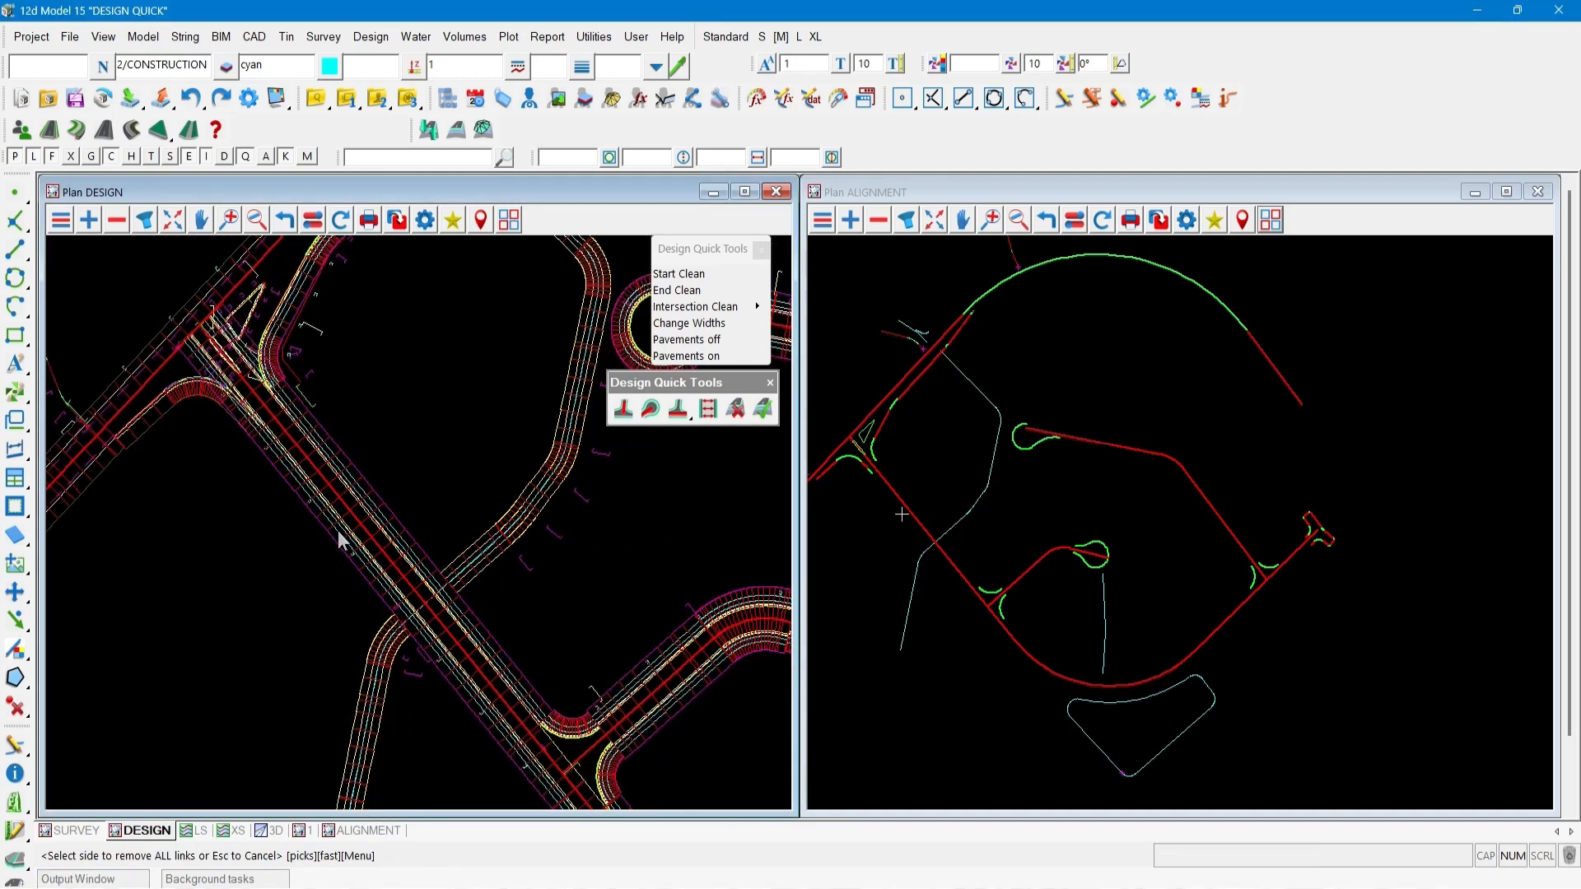
scroll(323, 484, down, 1)
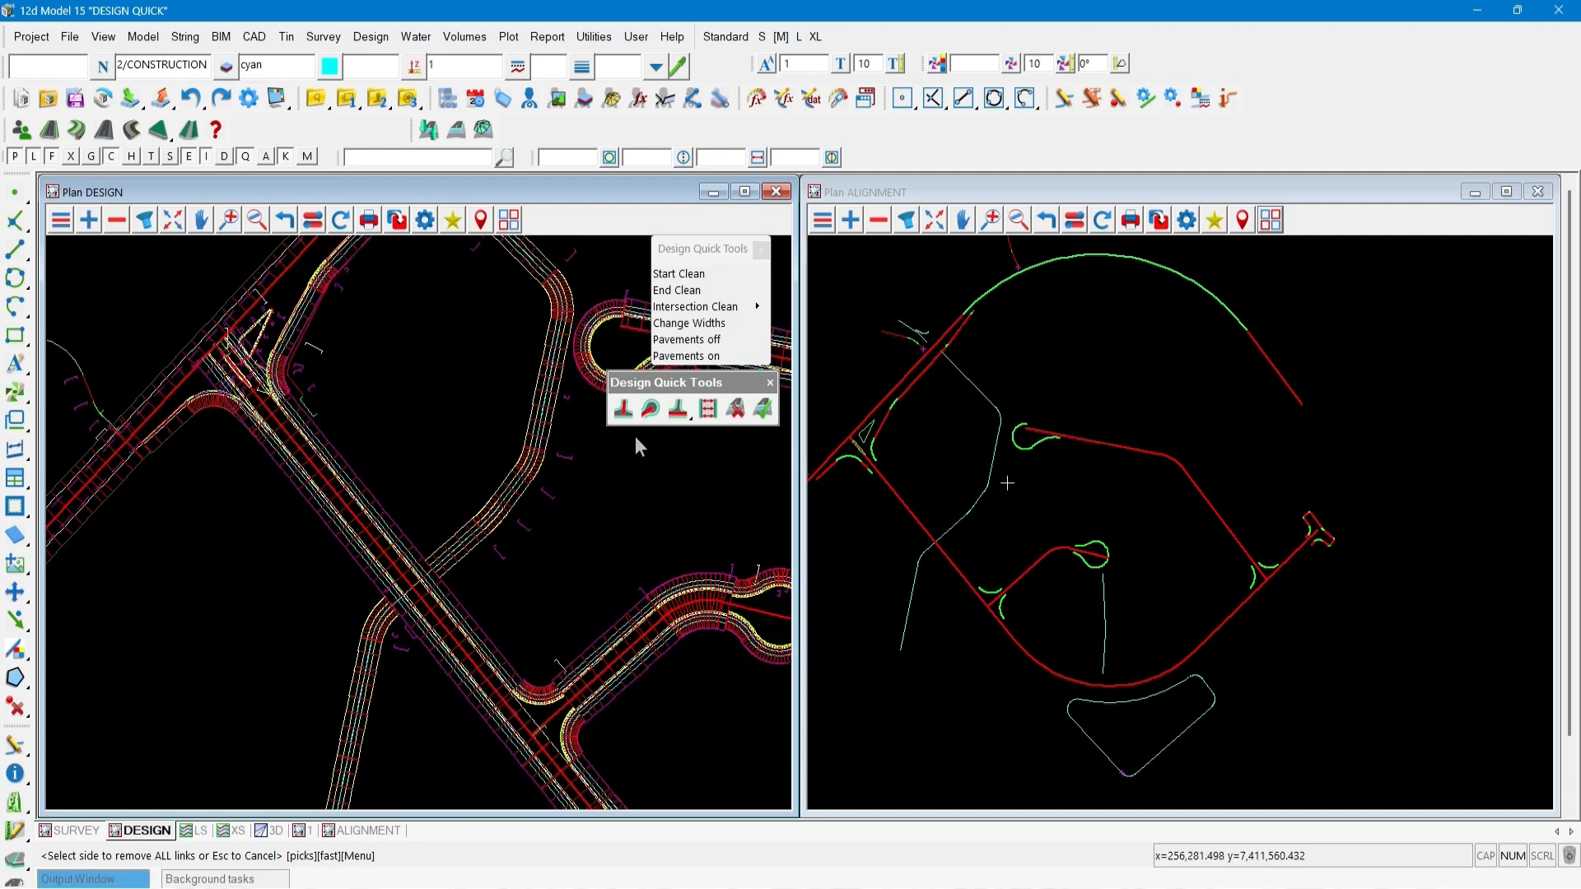
click(684, 413)
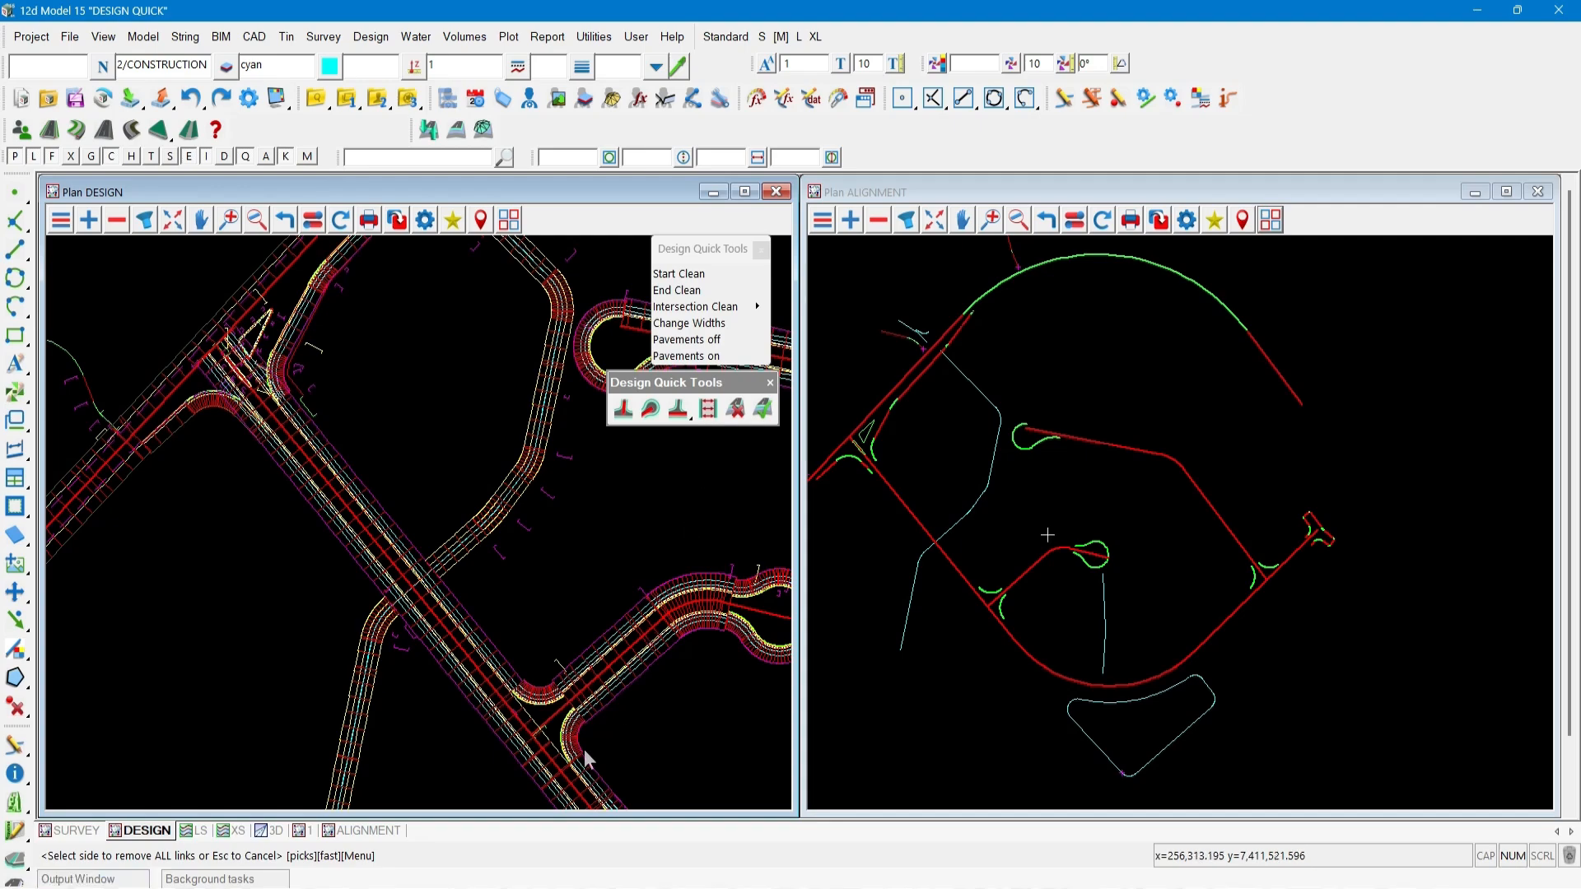
scroll(581, 762, up, 2)
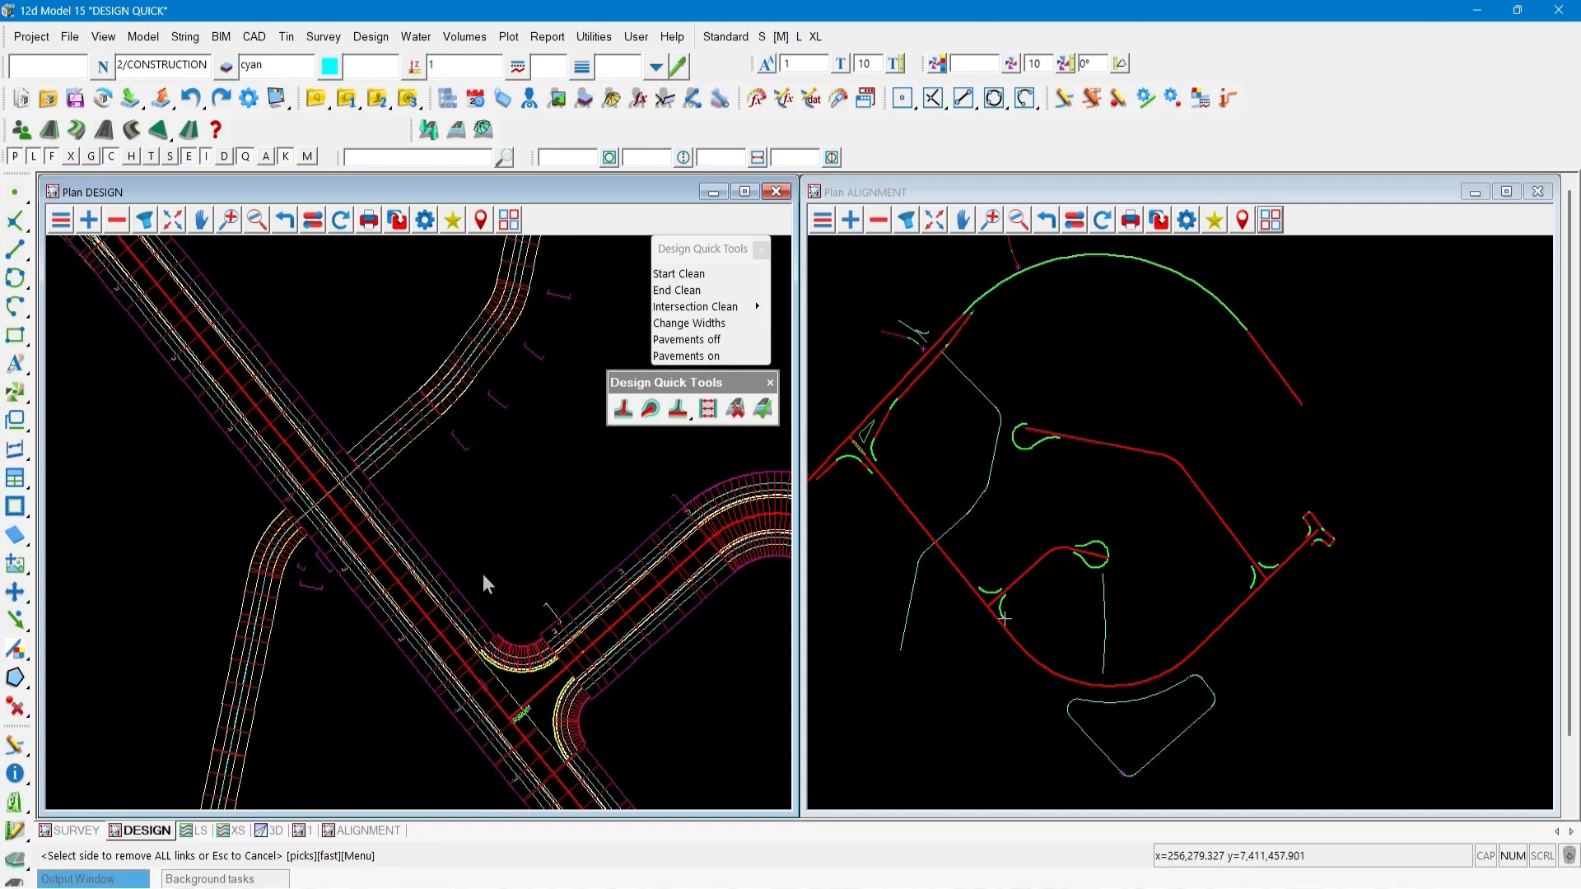
scroll(482, 570, down, 3)
scroll(537, 715, up, 3)
scroll(537, 713, up, 3)
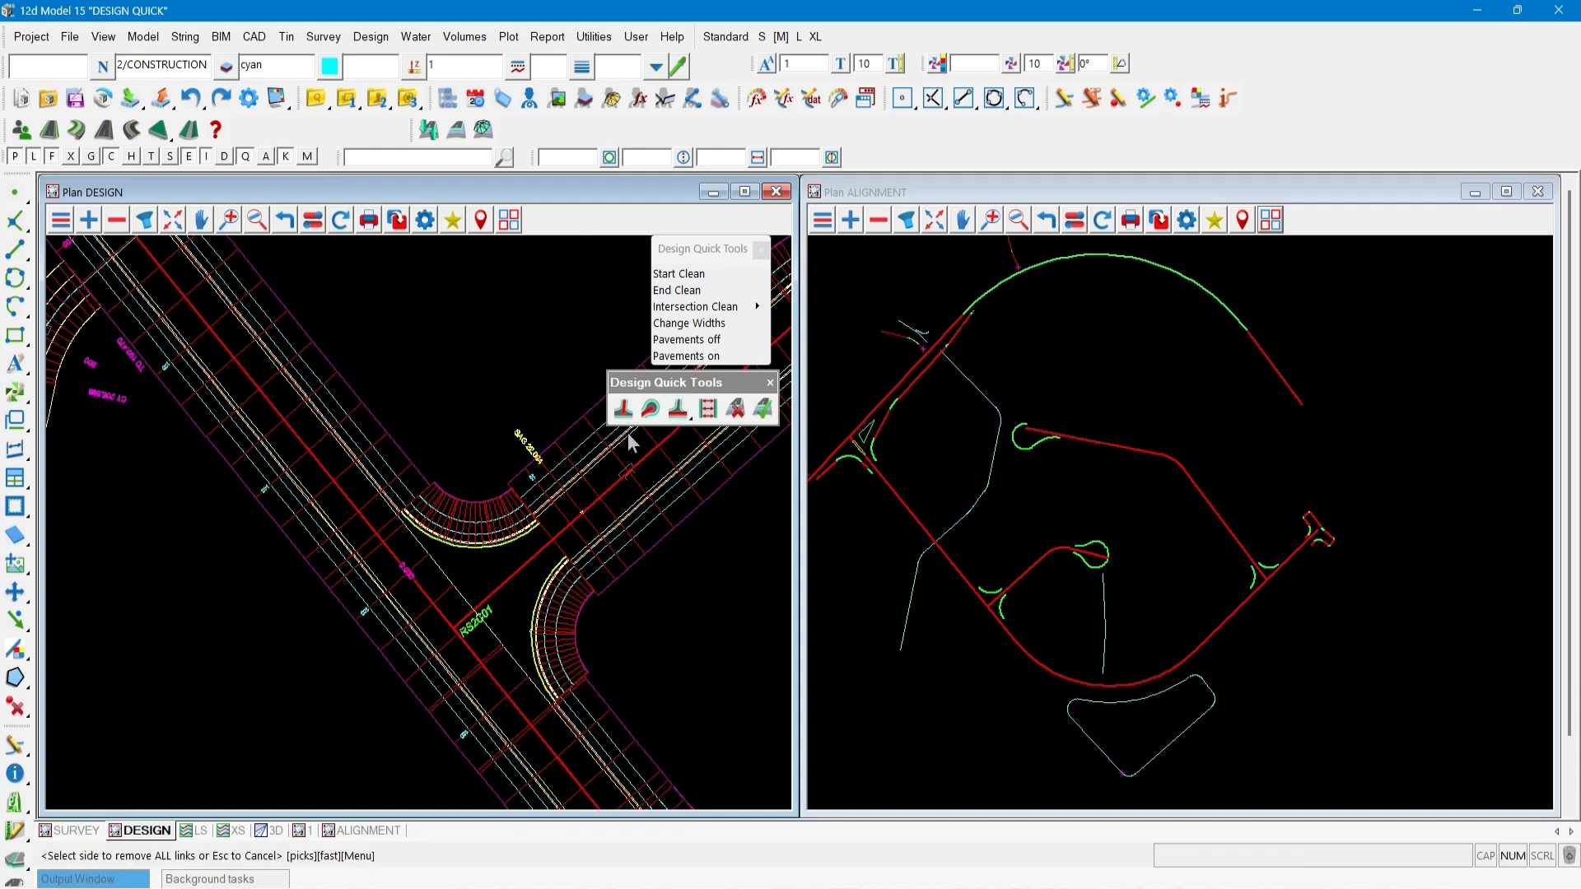
Edit road RS2B01's left MTF modifiers, setting the MTF snippet's Lane 1 width to 4.2.
drag(0, 321, 1264, 318)
scroll(402, 526, up, 2)
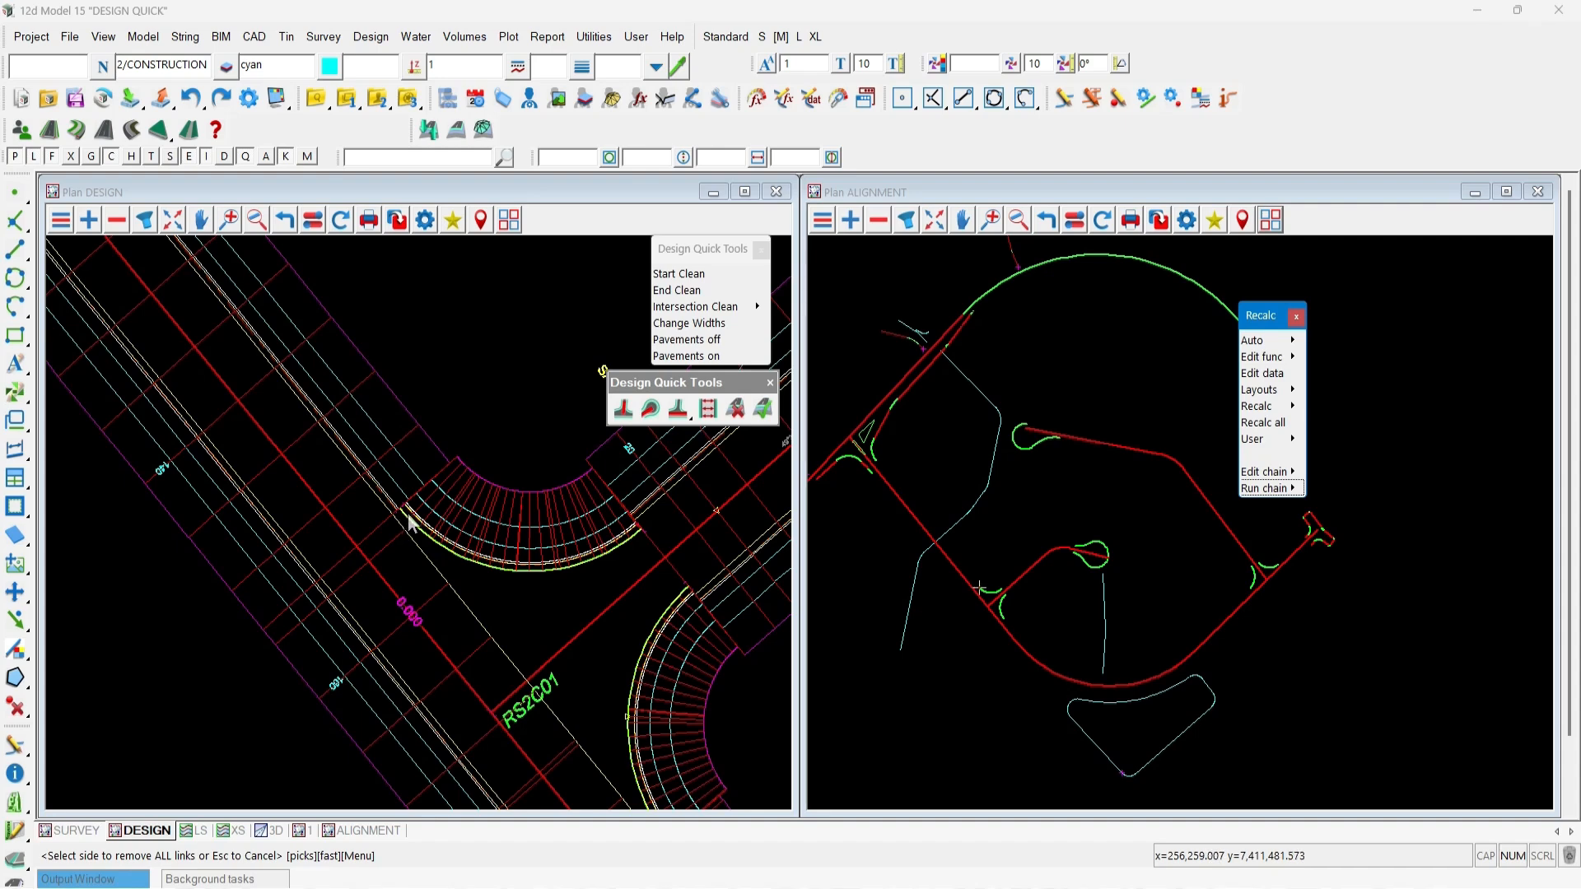
click(1269, 375)
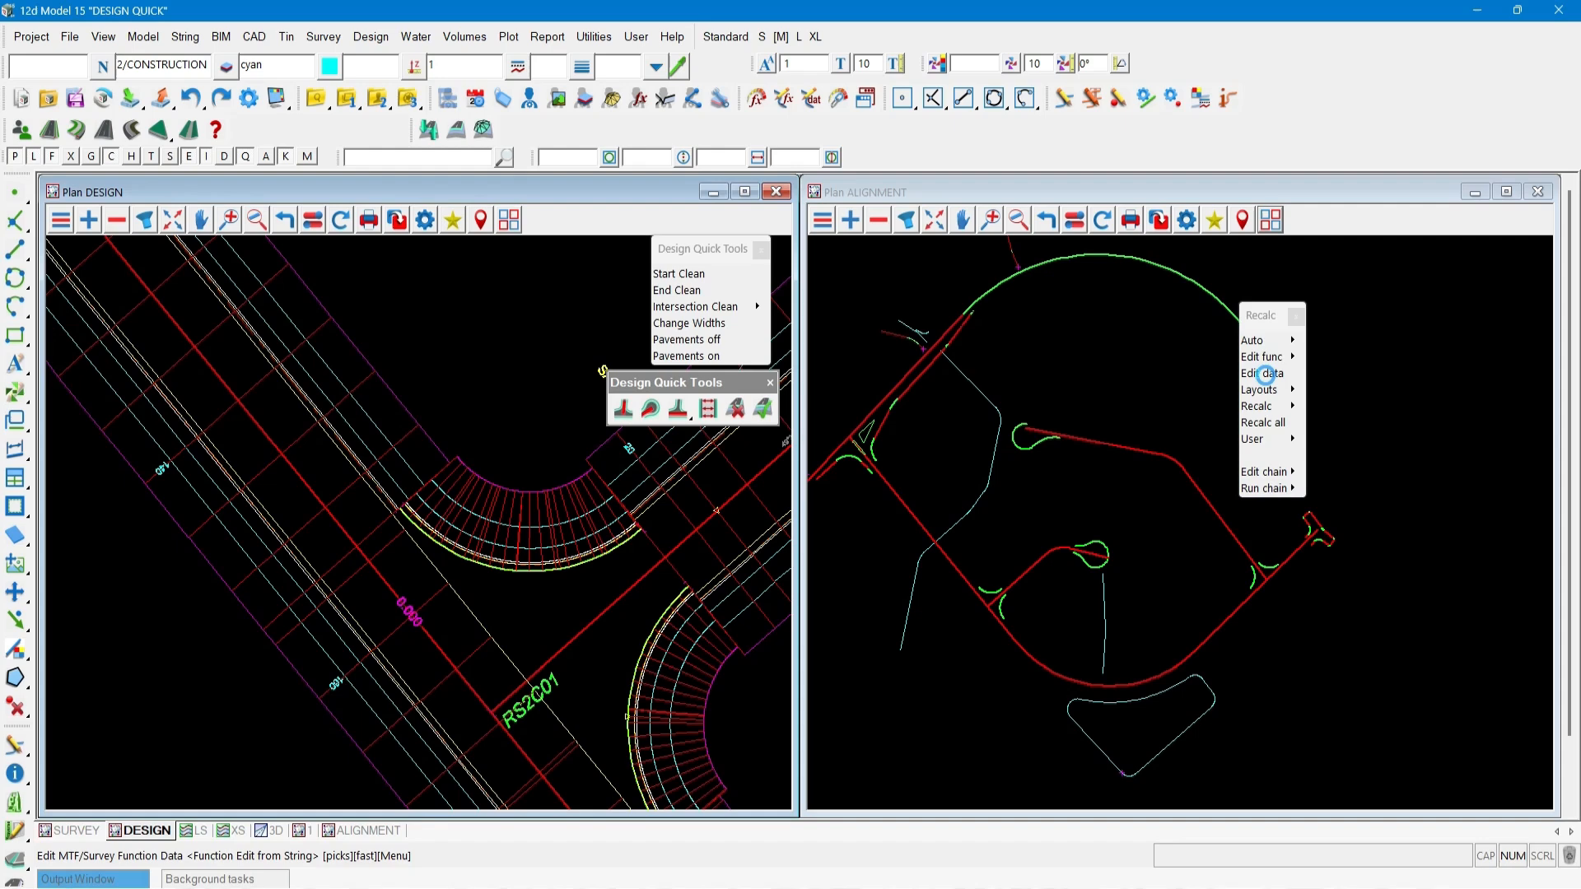
click(379, 417)
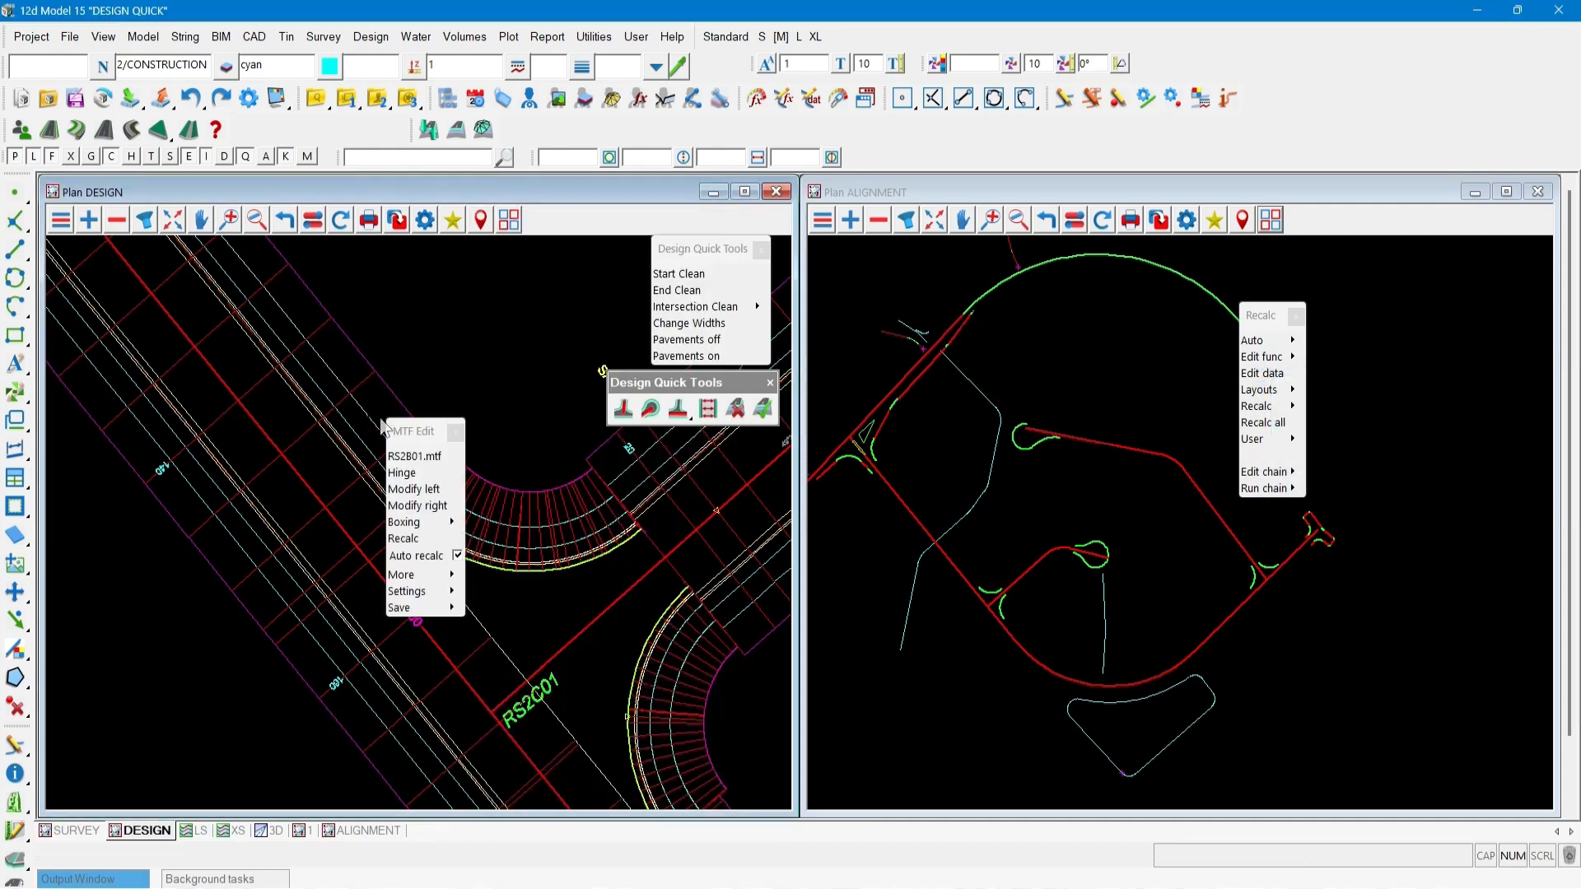
click(414, 489)
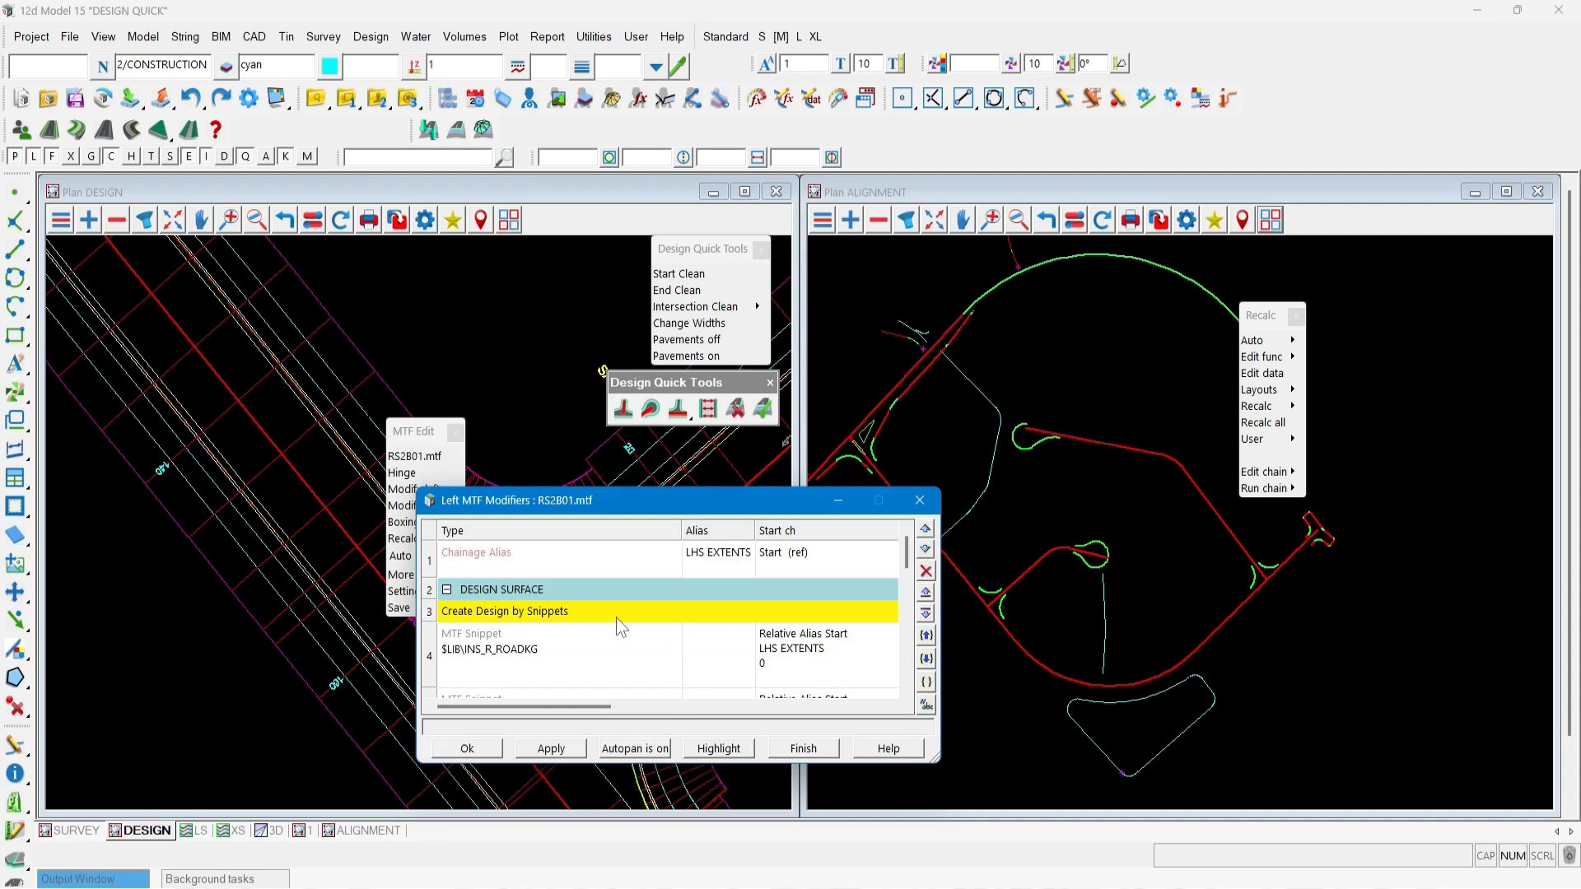
double_click(567, 644)
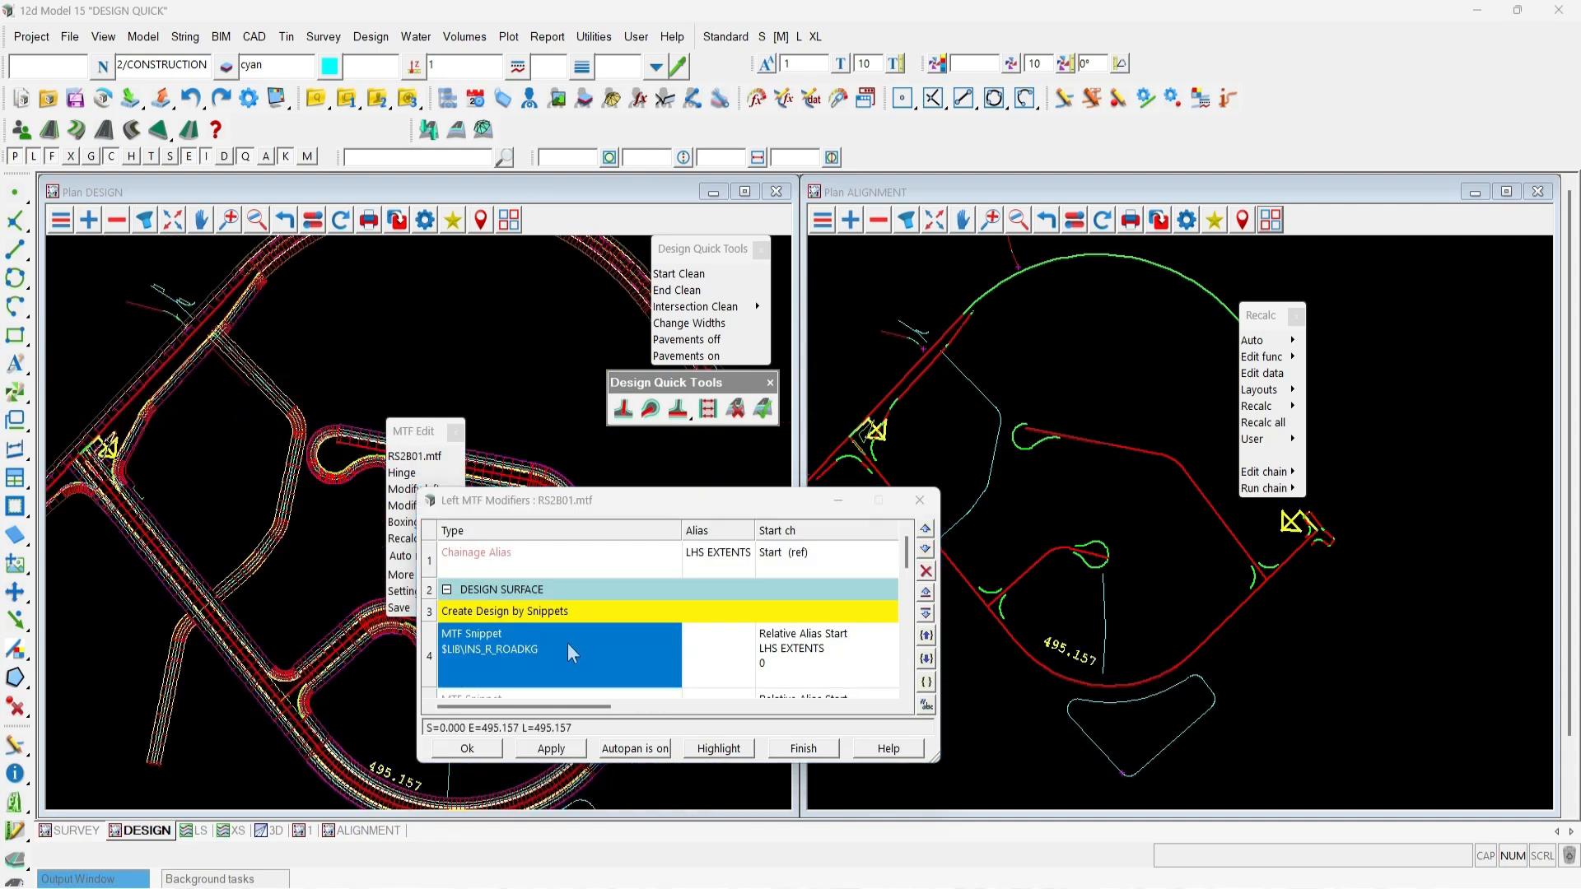
scroll(718, 669, down, 1)
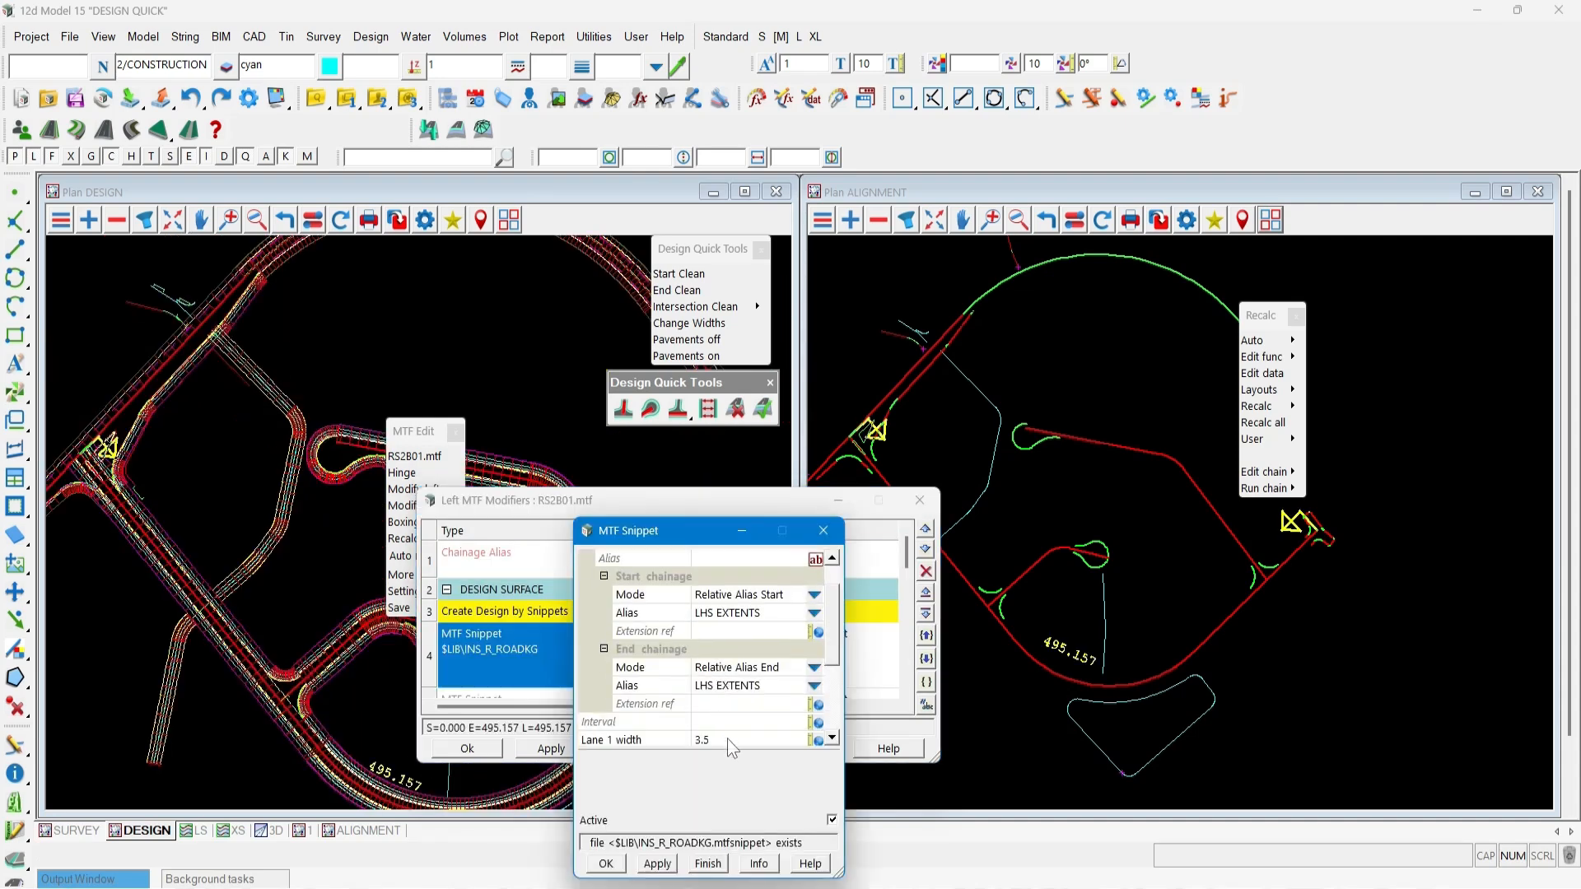
click(728, 739)
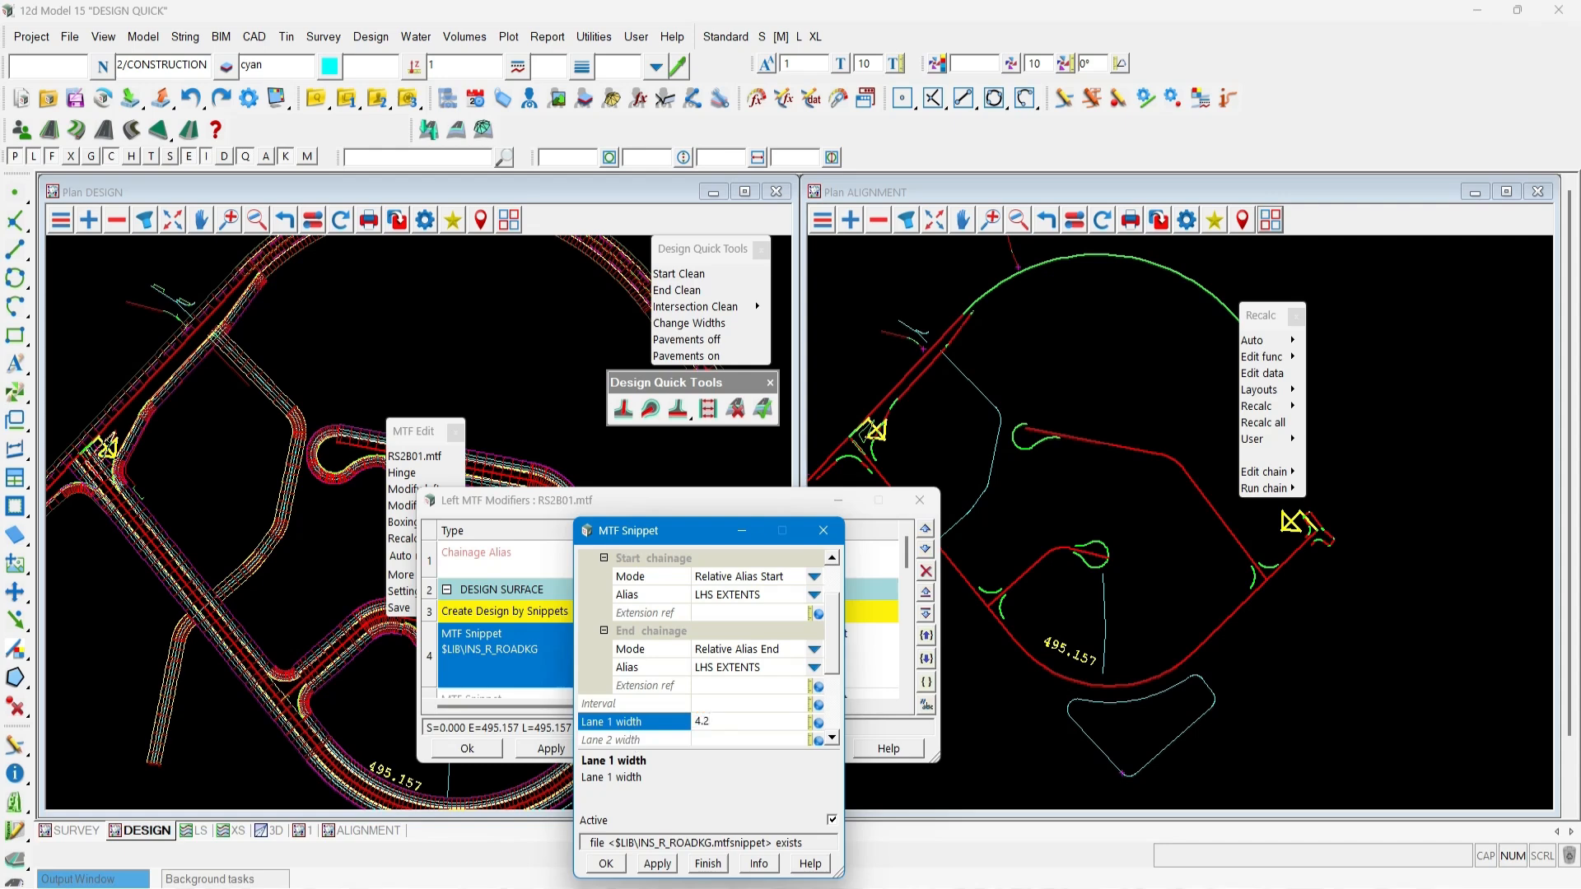
click(709, 865)
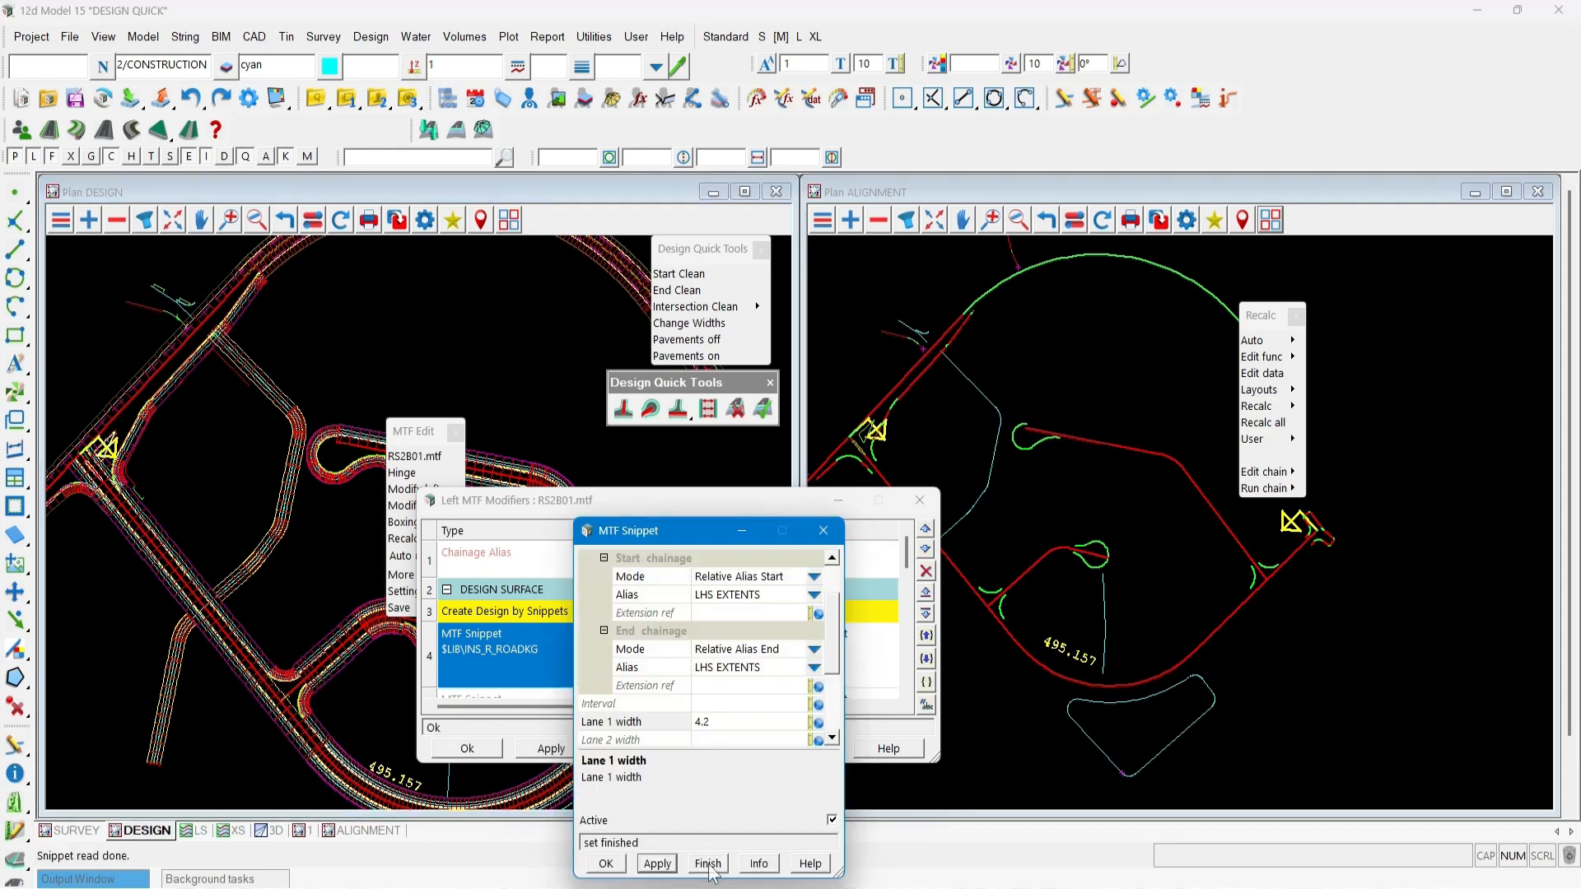
click(607, 864)
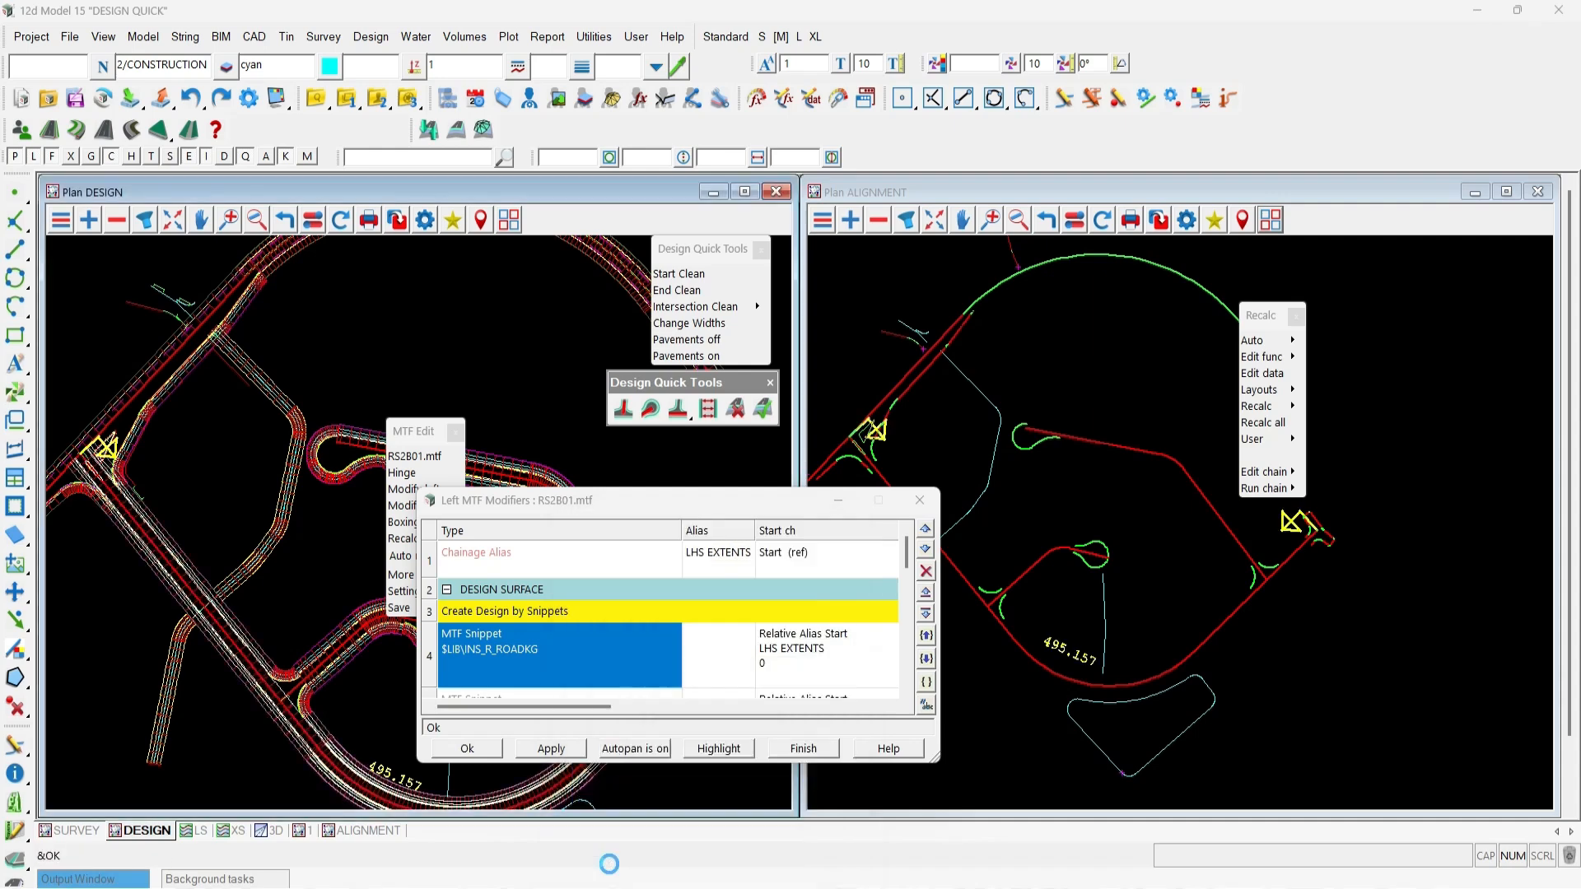
click(477, 752)
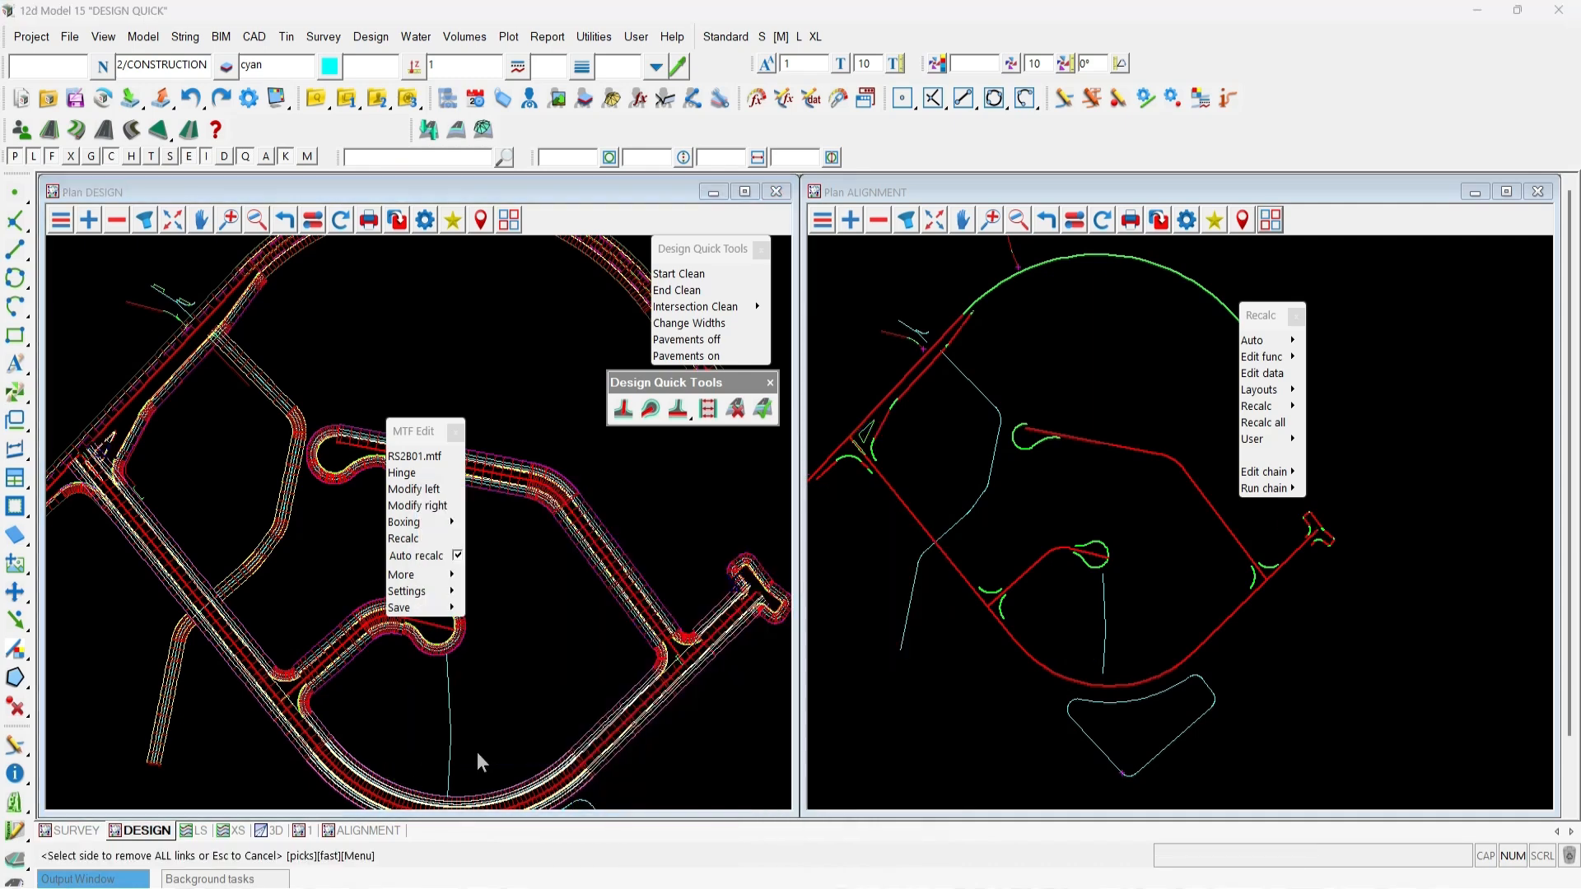
Save and finish the MTF edit of road RS2B01.
mouse_move(452, 607)
click(487, 634)
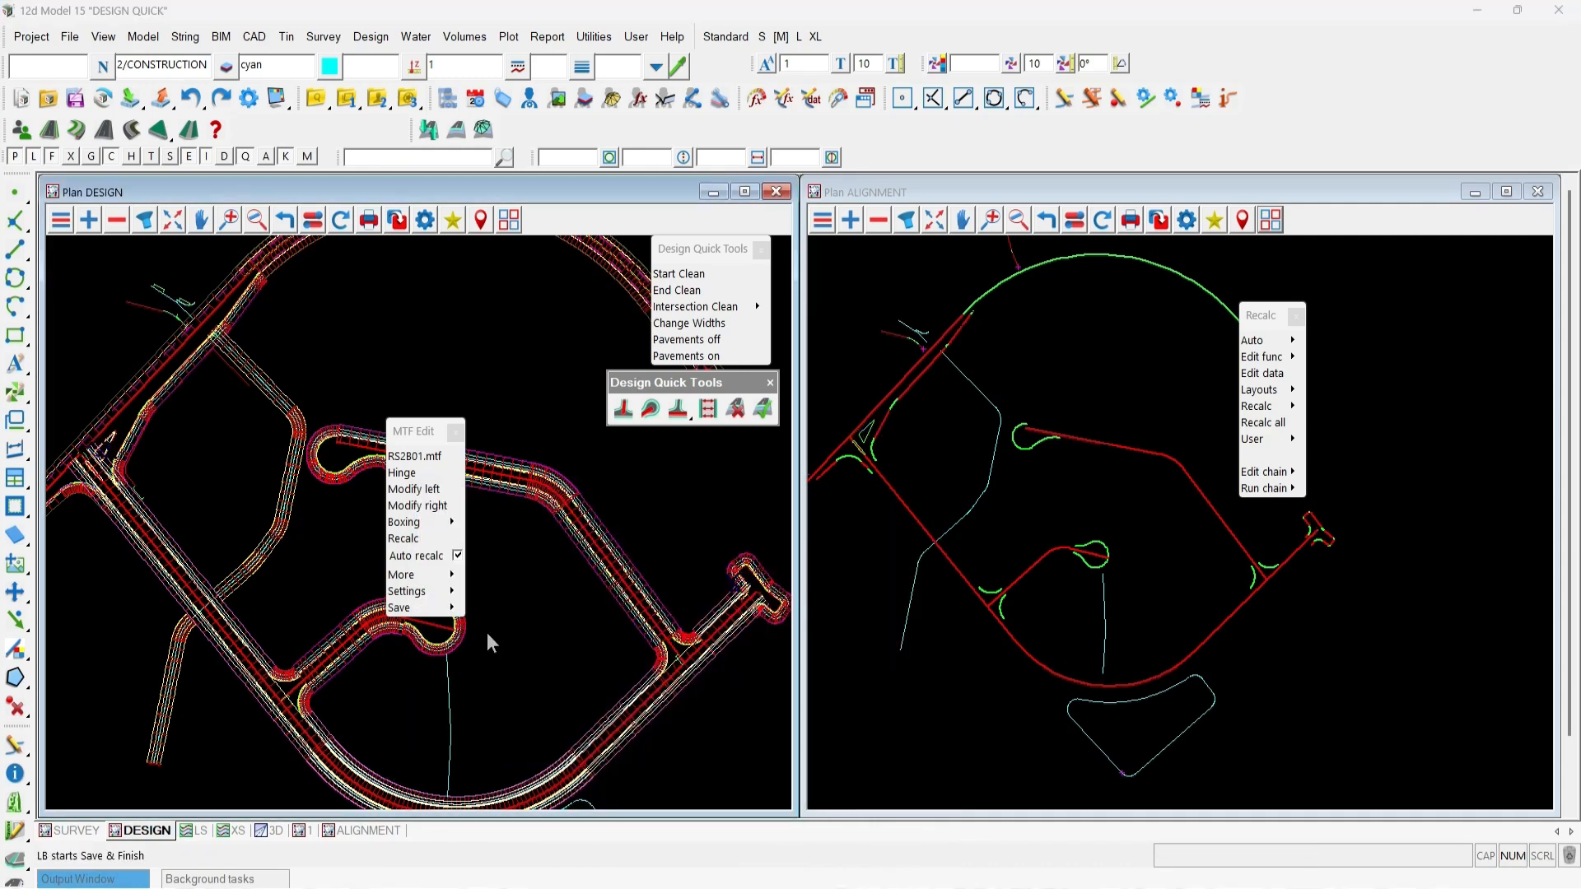
click(715, 513)
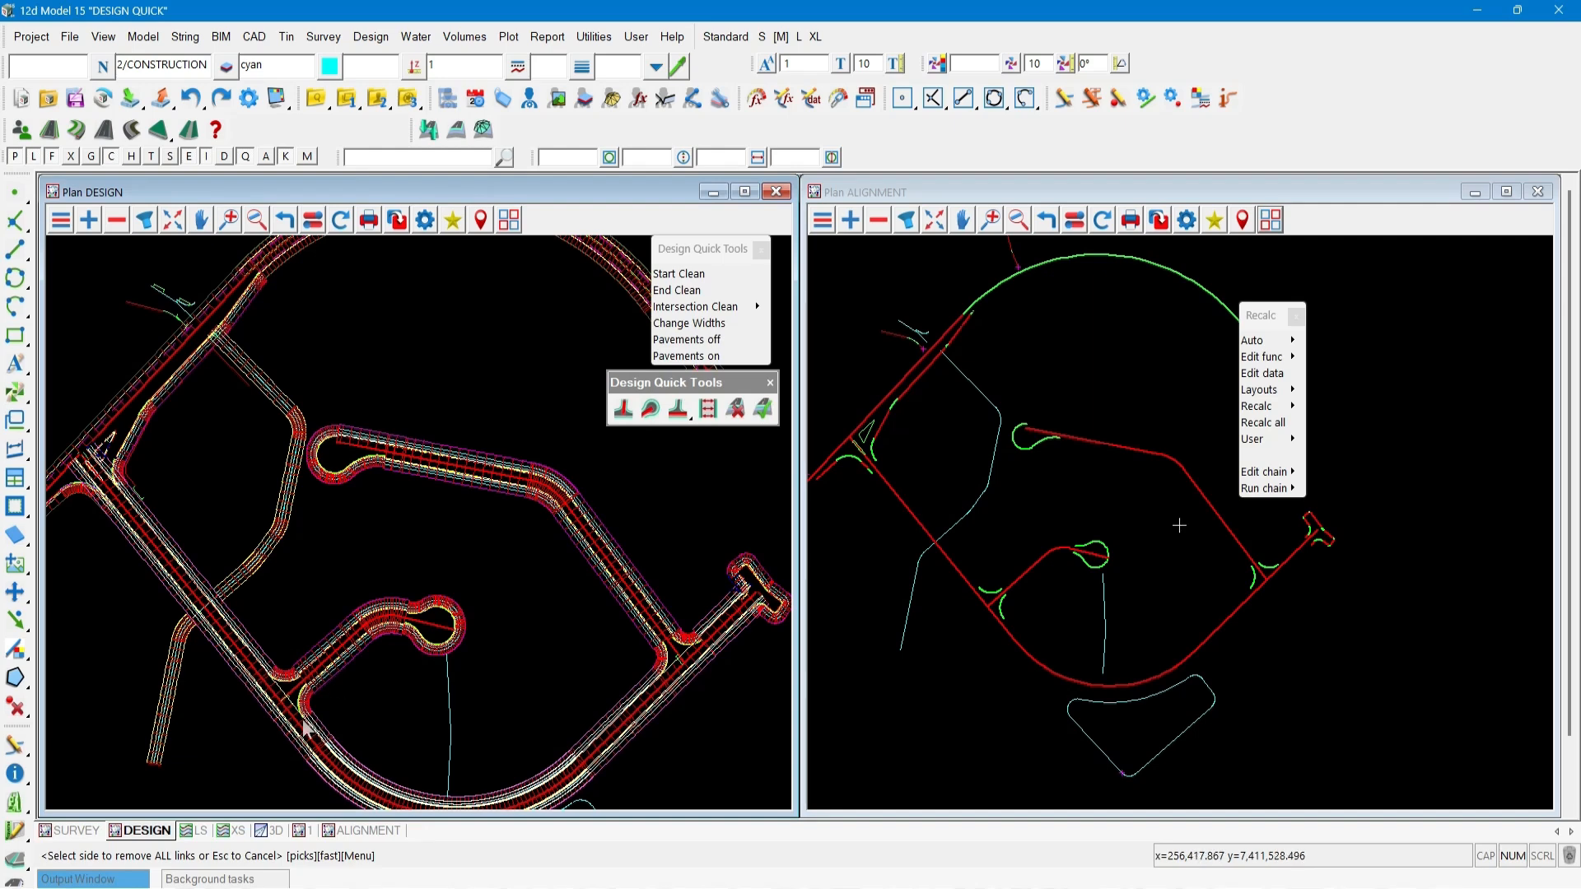
Start Change Widths and set a link near road RS2C01's kerb return to width 4.2.
scroll(287, 740, up, 3)
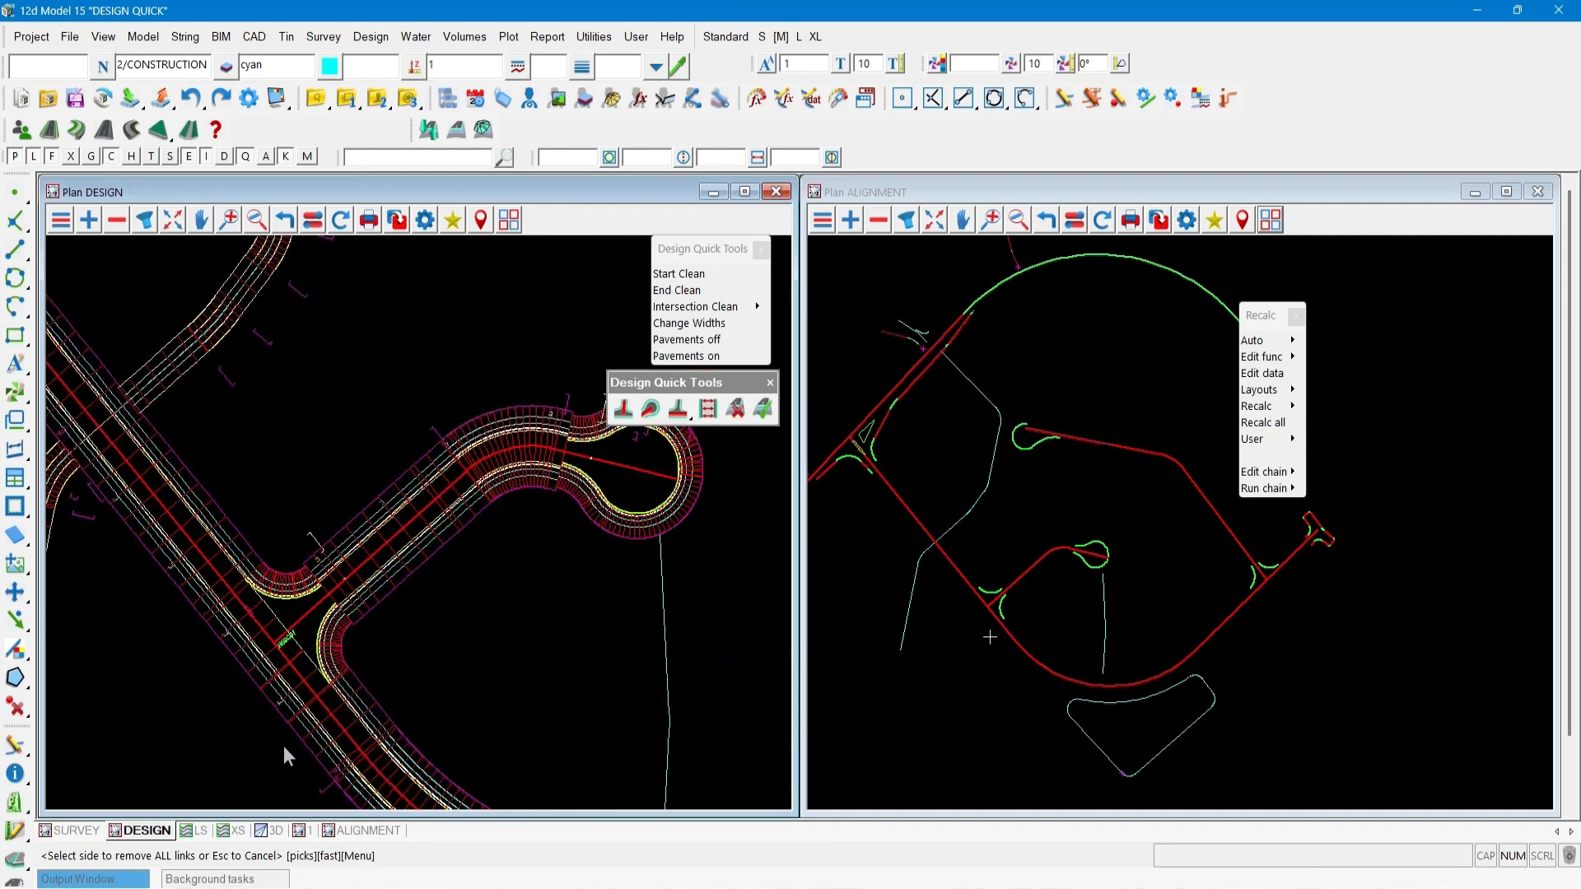
scroll(284, 746, up, 2)
click(708, 408)
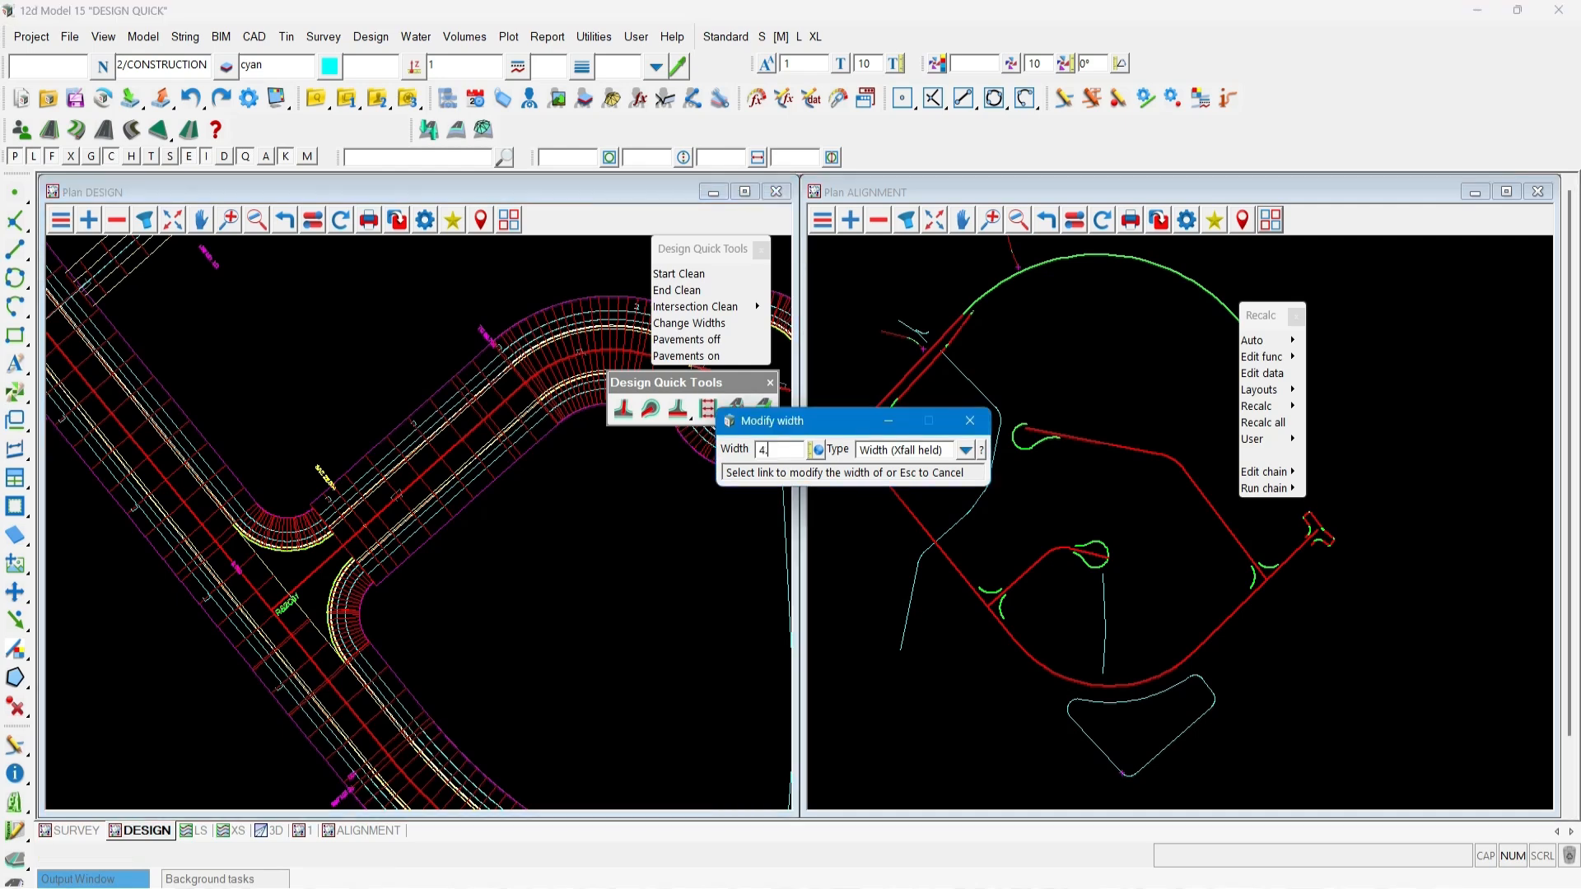
click(271, 636)
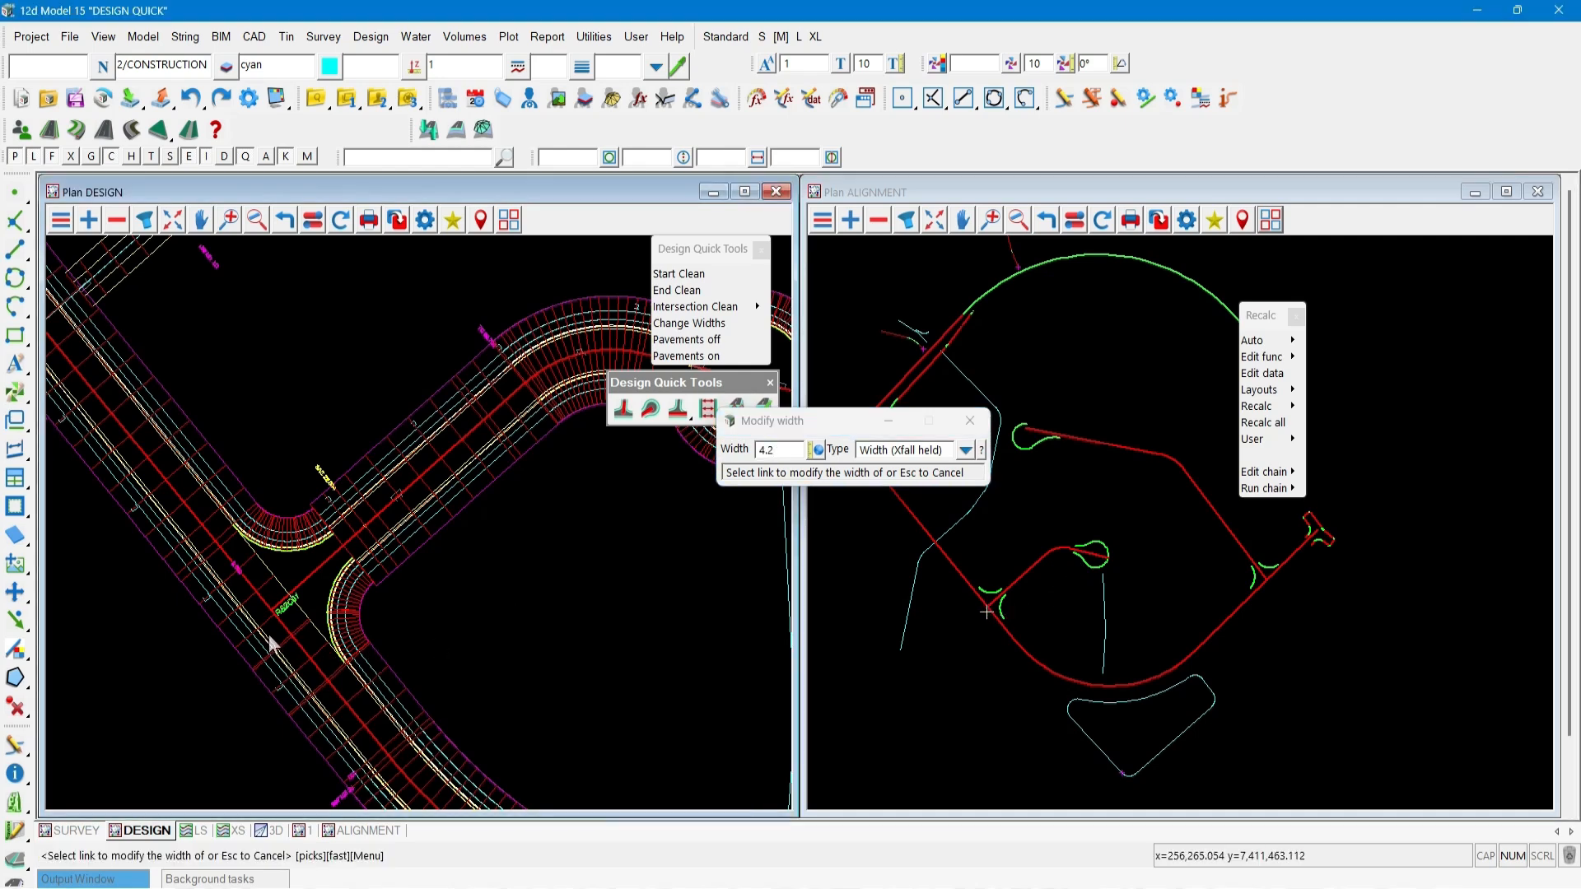
click(269, 634)
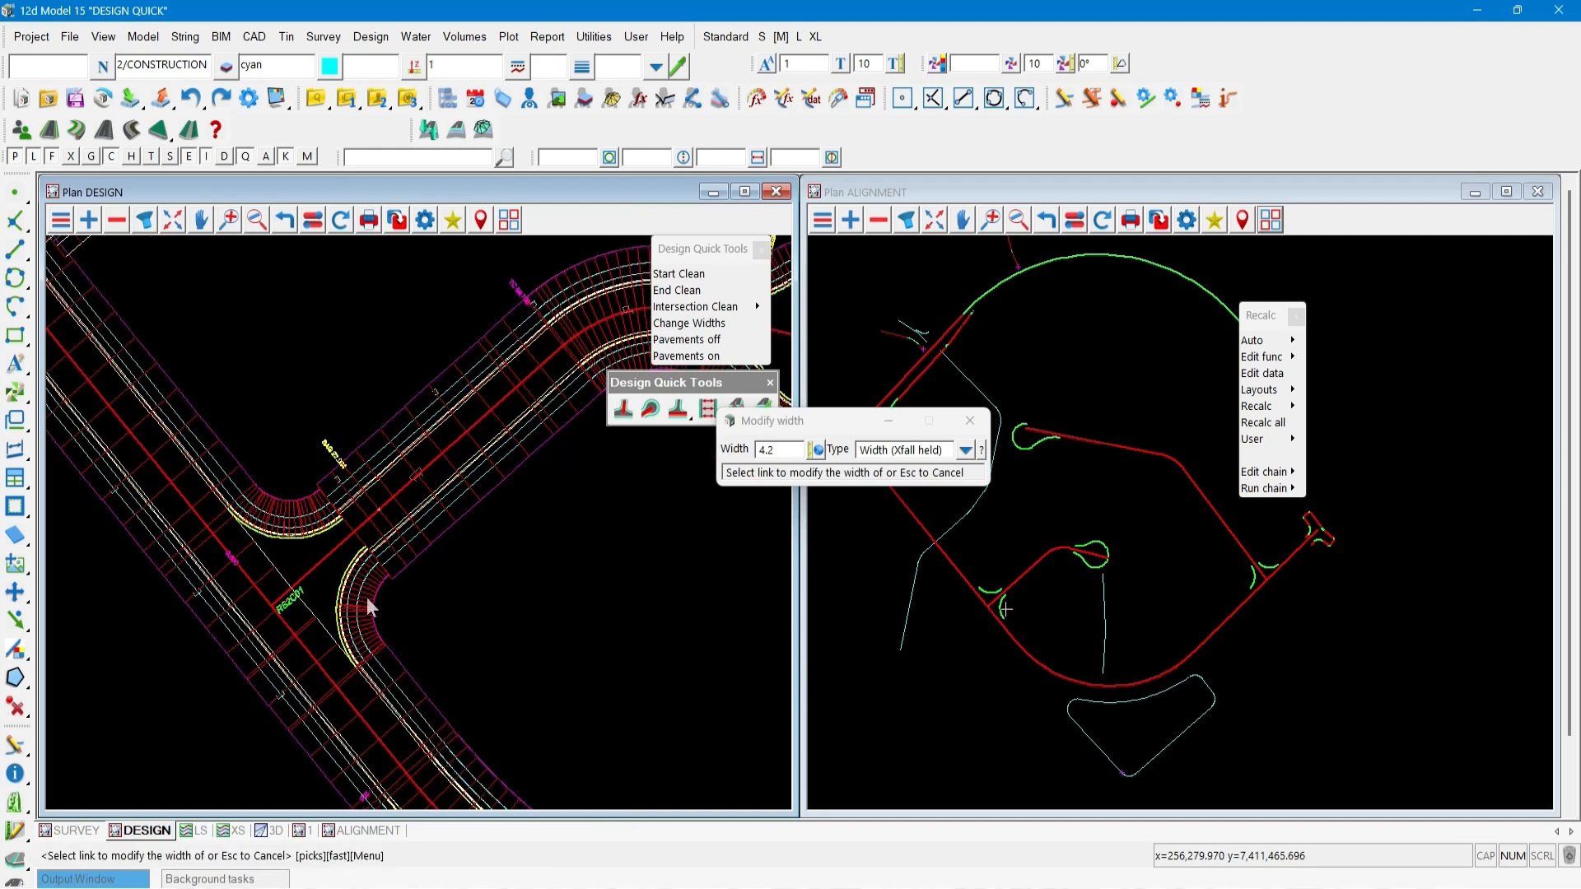
Set the width to 2.7 and apply it to two links across road RS2C01.
click(749, 460)
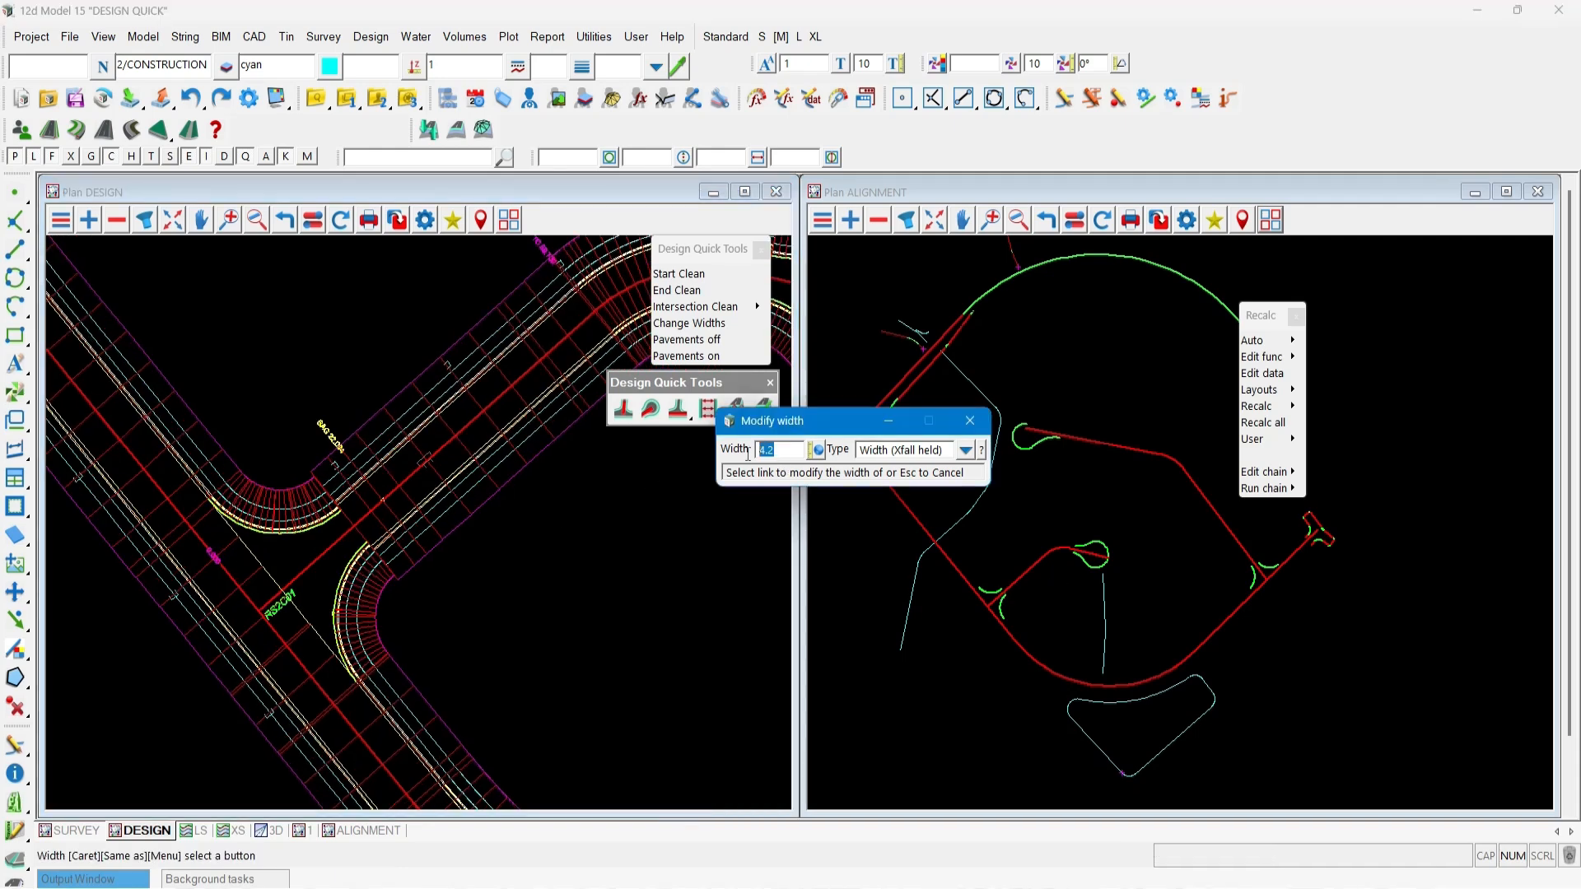
text(2.7)
key(Return)
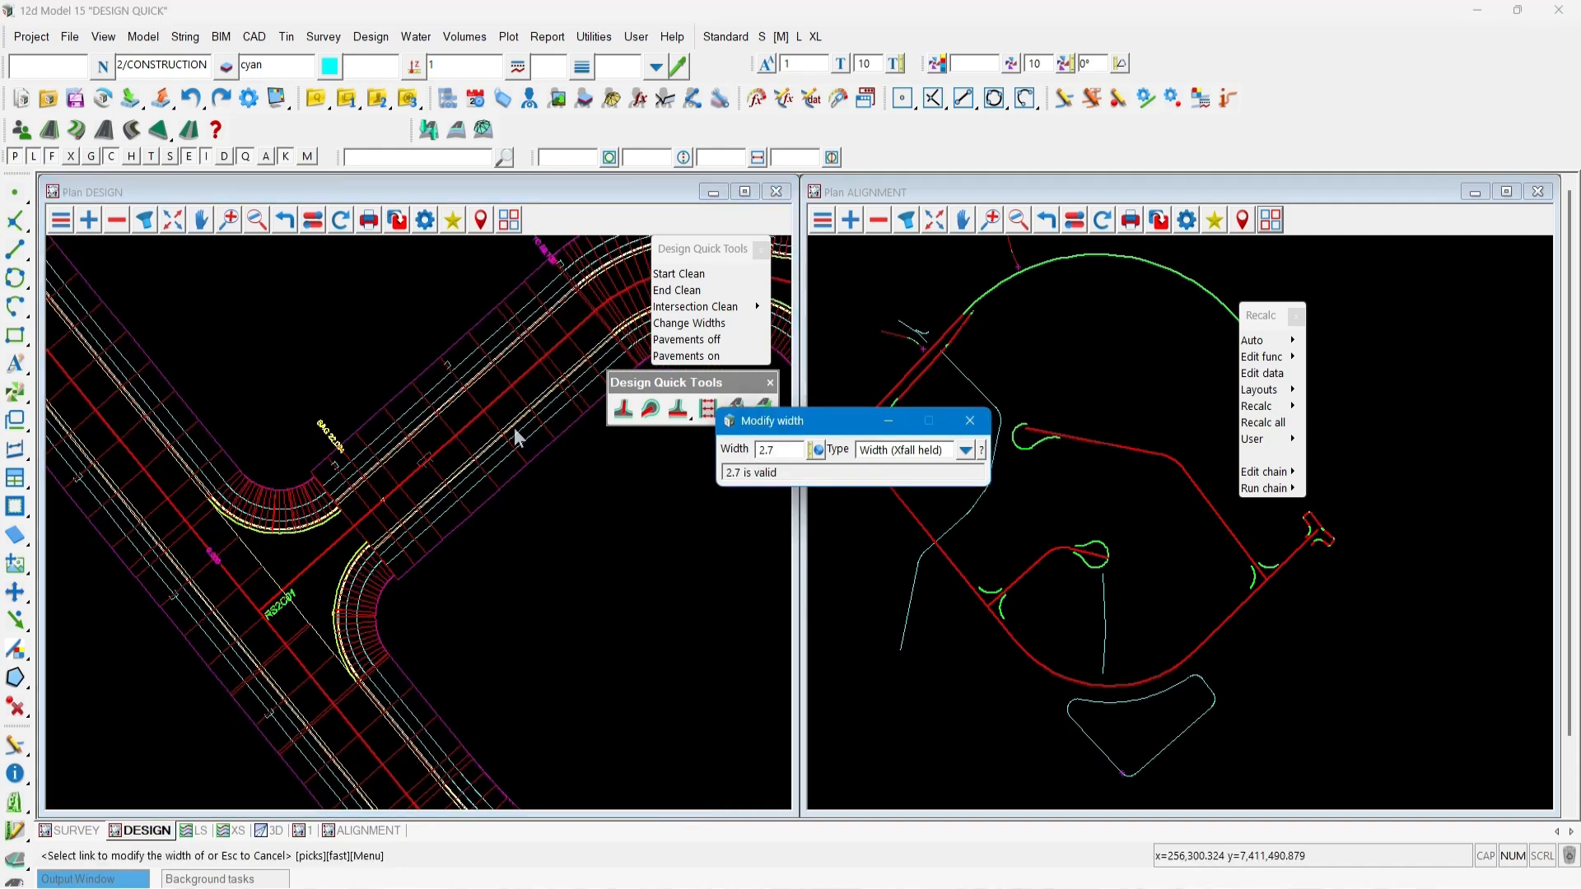
click(448, 403)
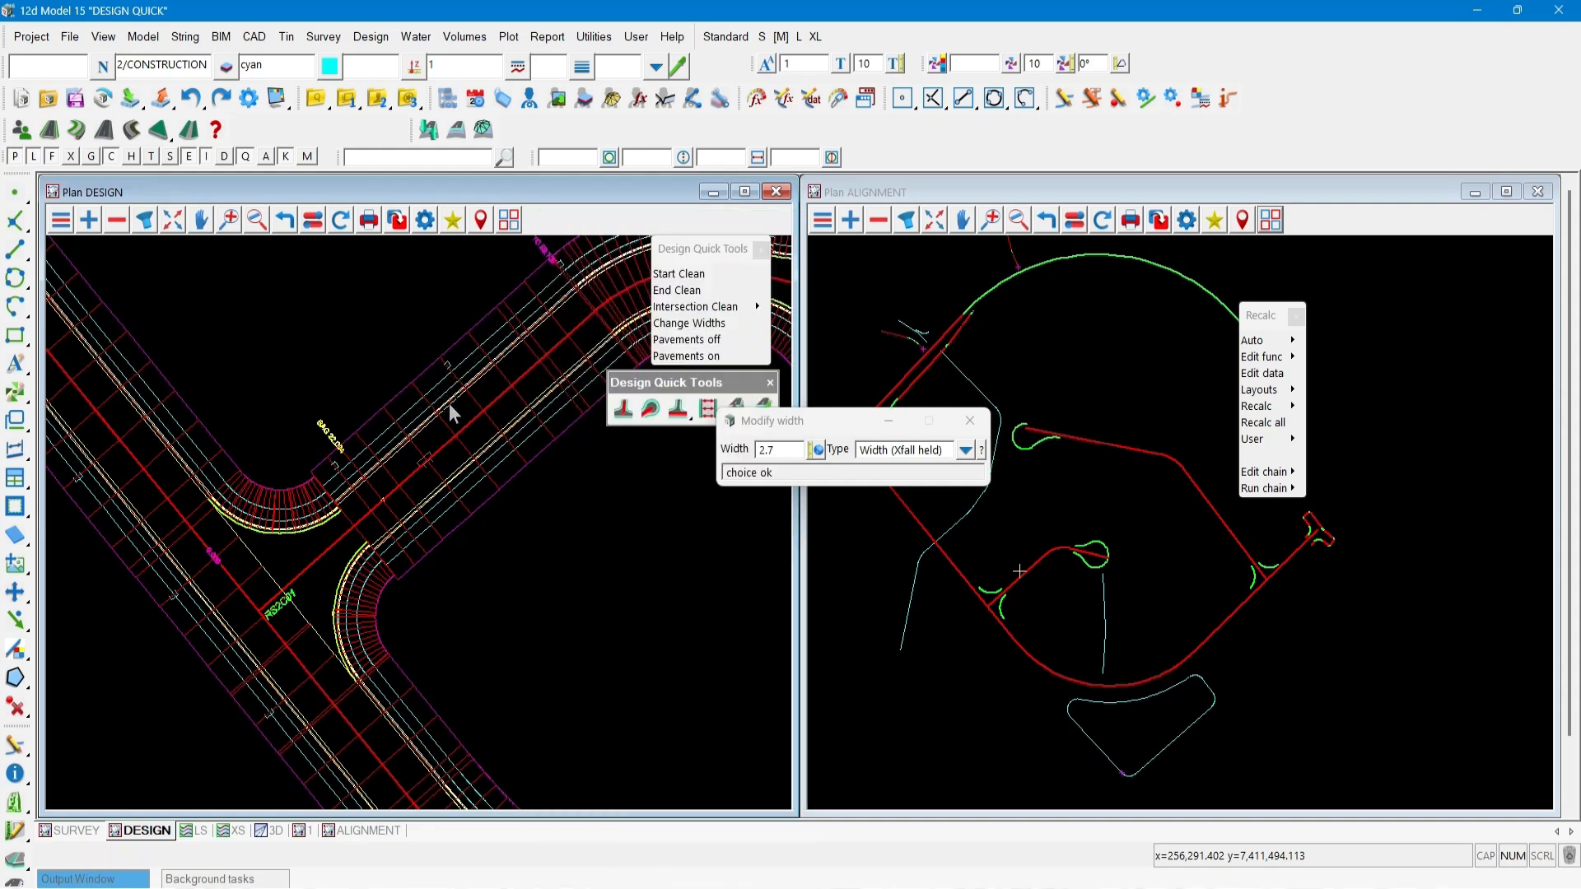
click(478, 440)
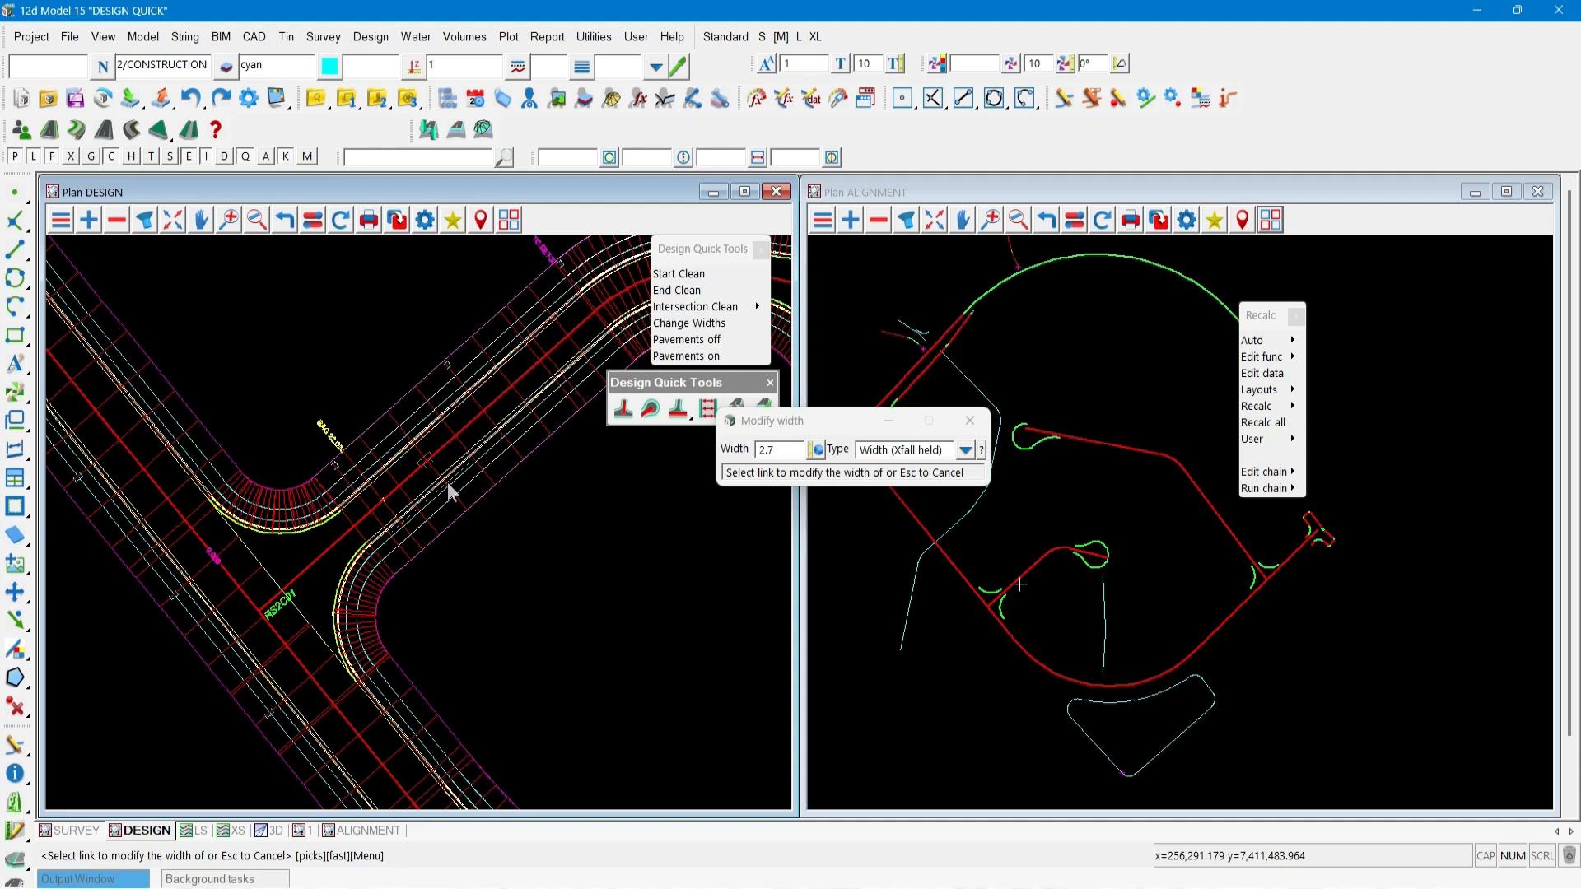
Set the width to 2.5 and apply it to the next link of road RS2C01.
click(746, 458)
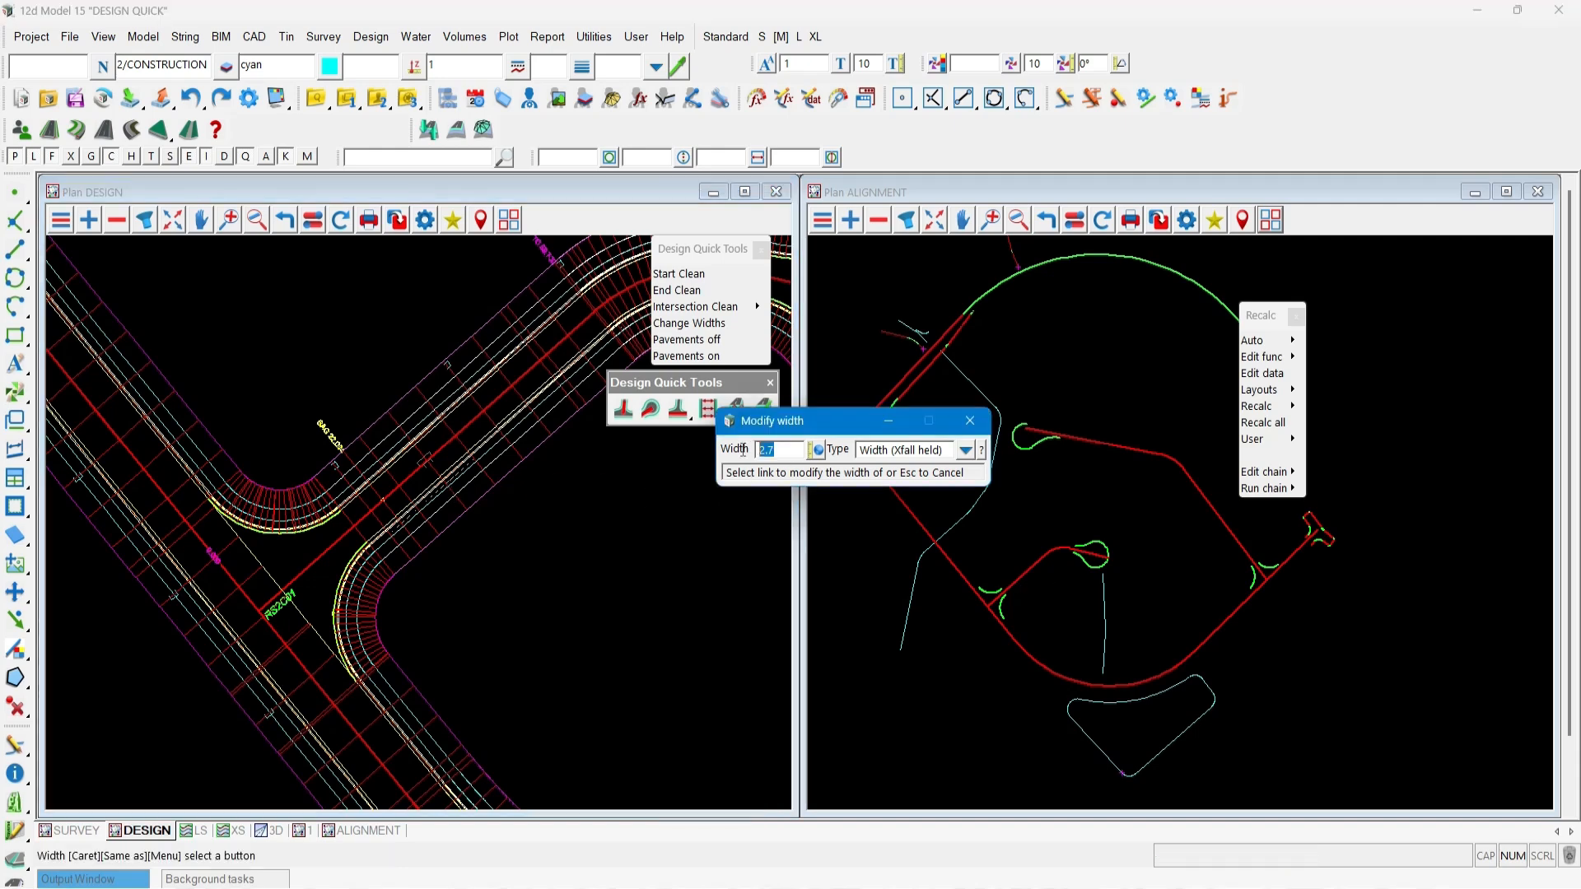
text(2.5)
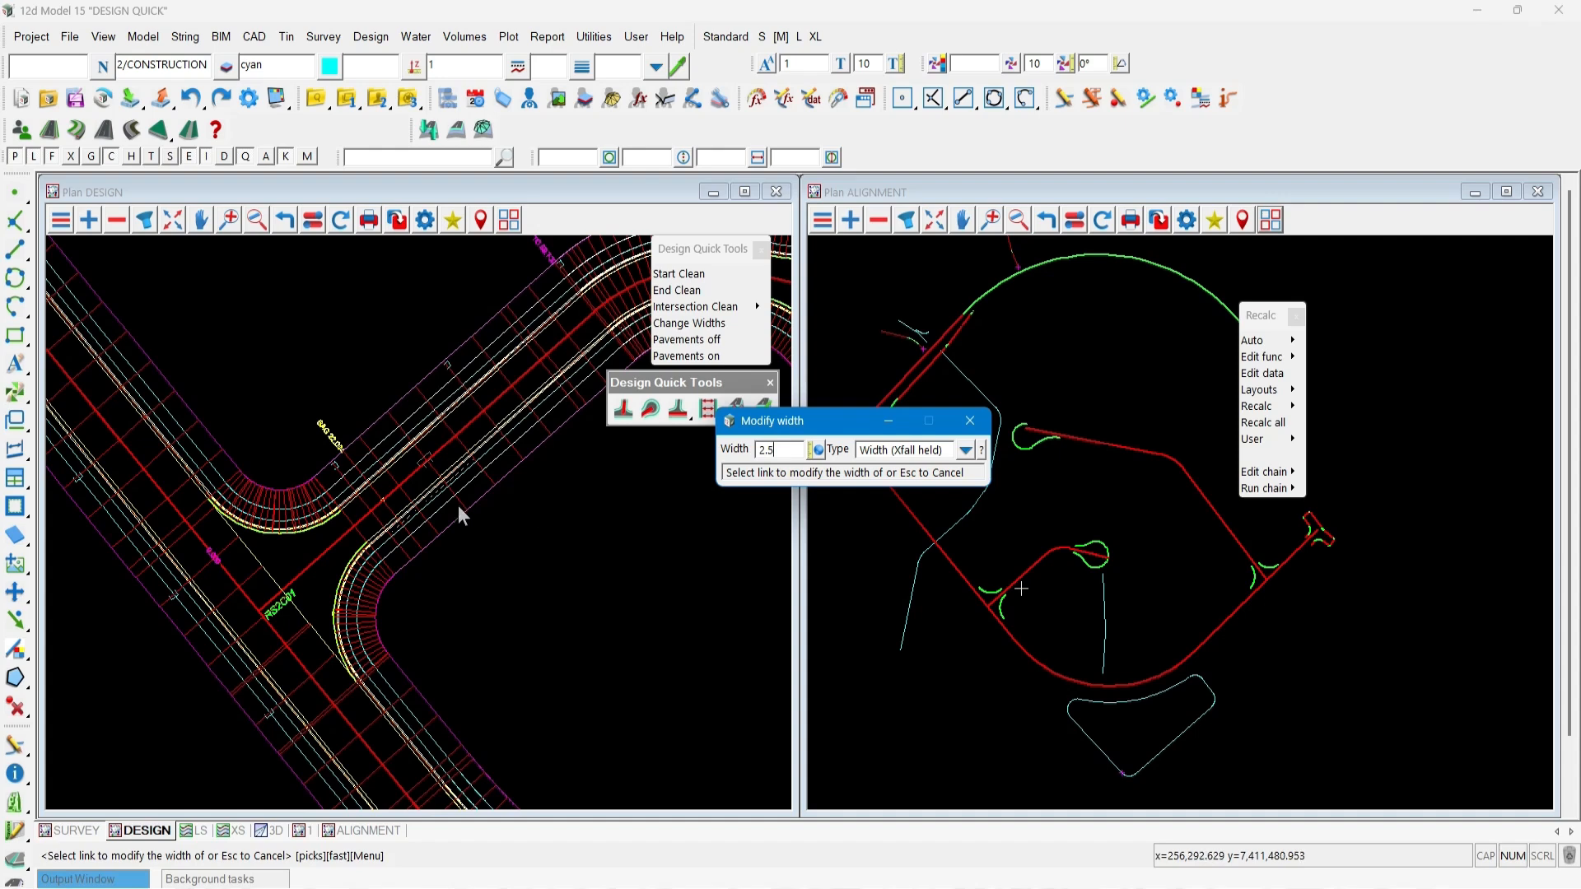
click(443, 523)
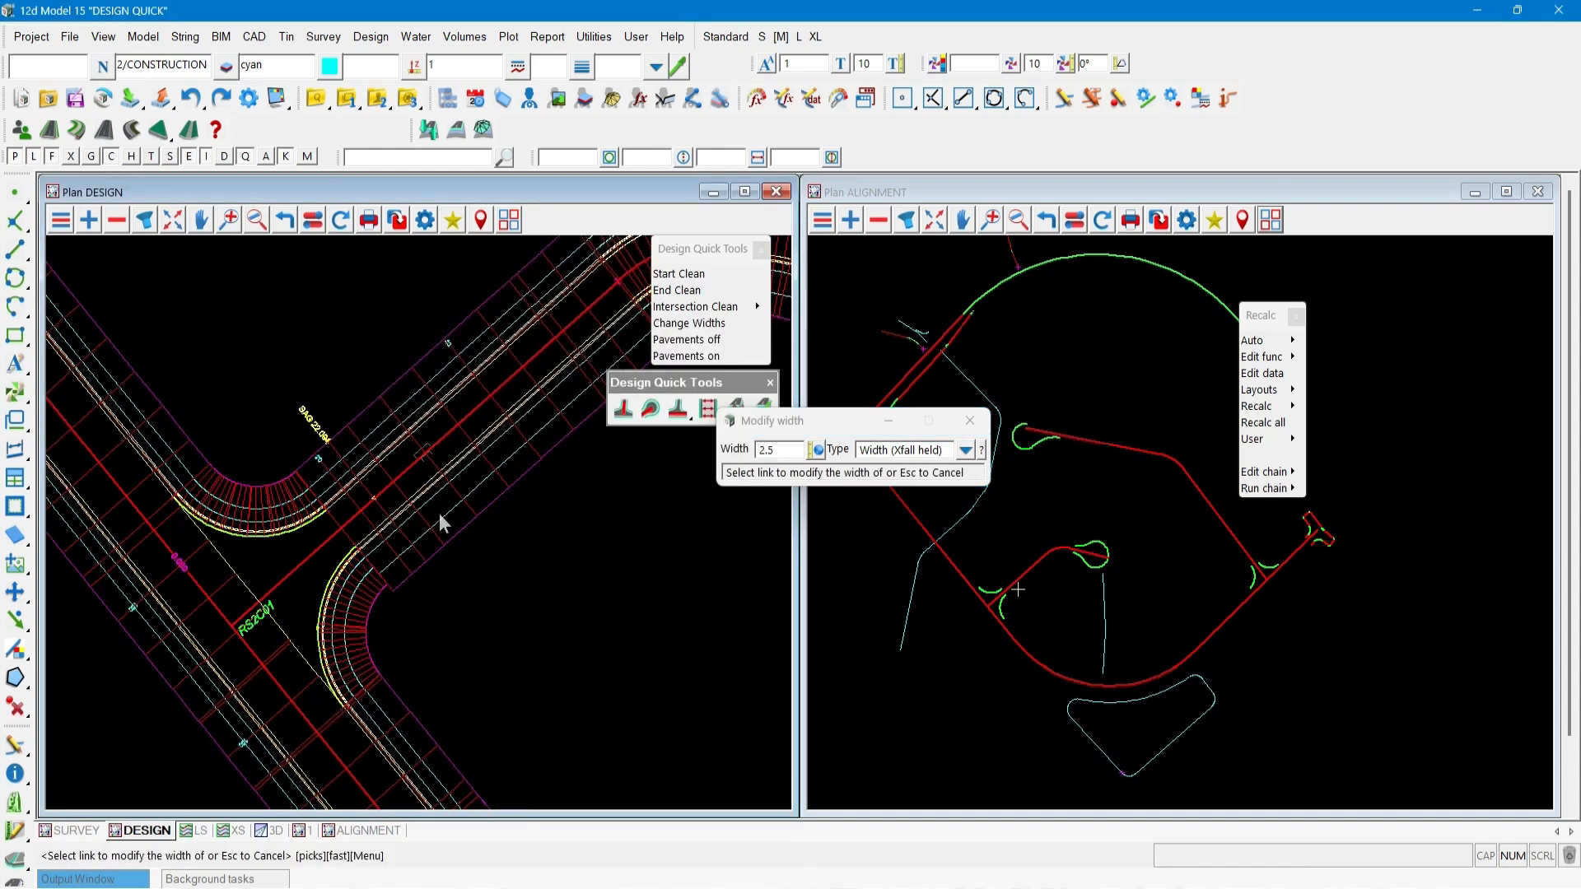
Set the width to 1.5 and apply it to a further link of road RS2C01.
scroll(438, 512, up, 3)
click(761, 450)
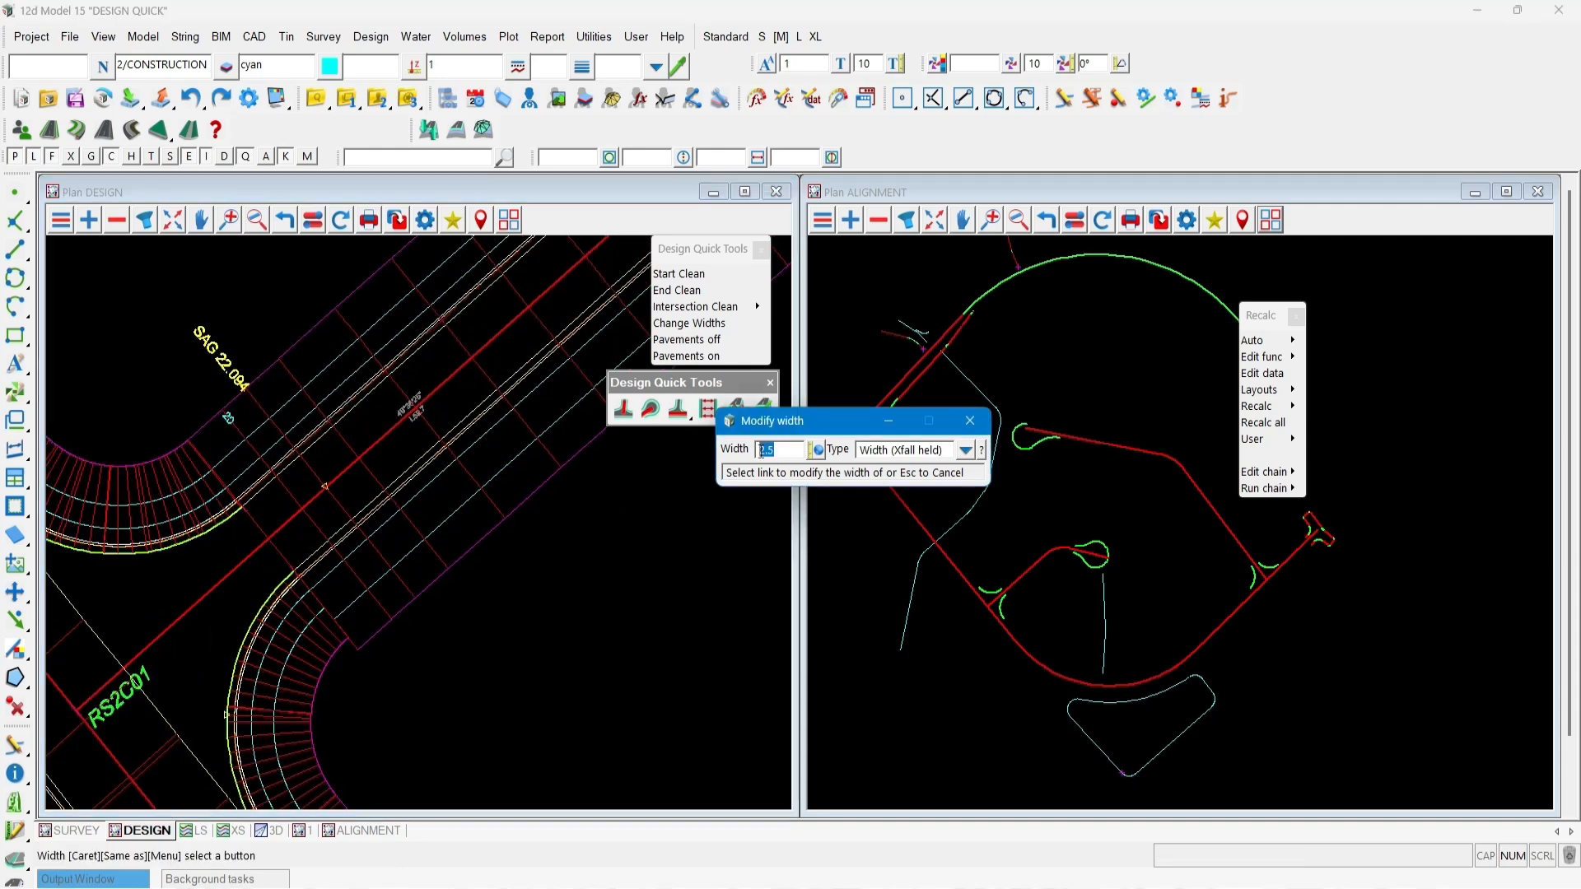
text(1.5)
key(Return)
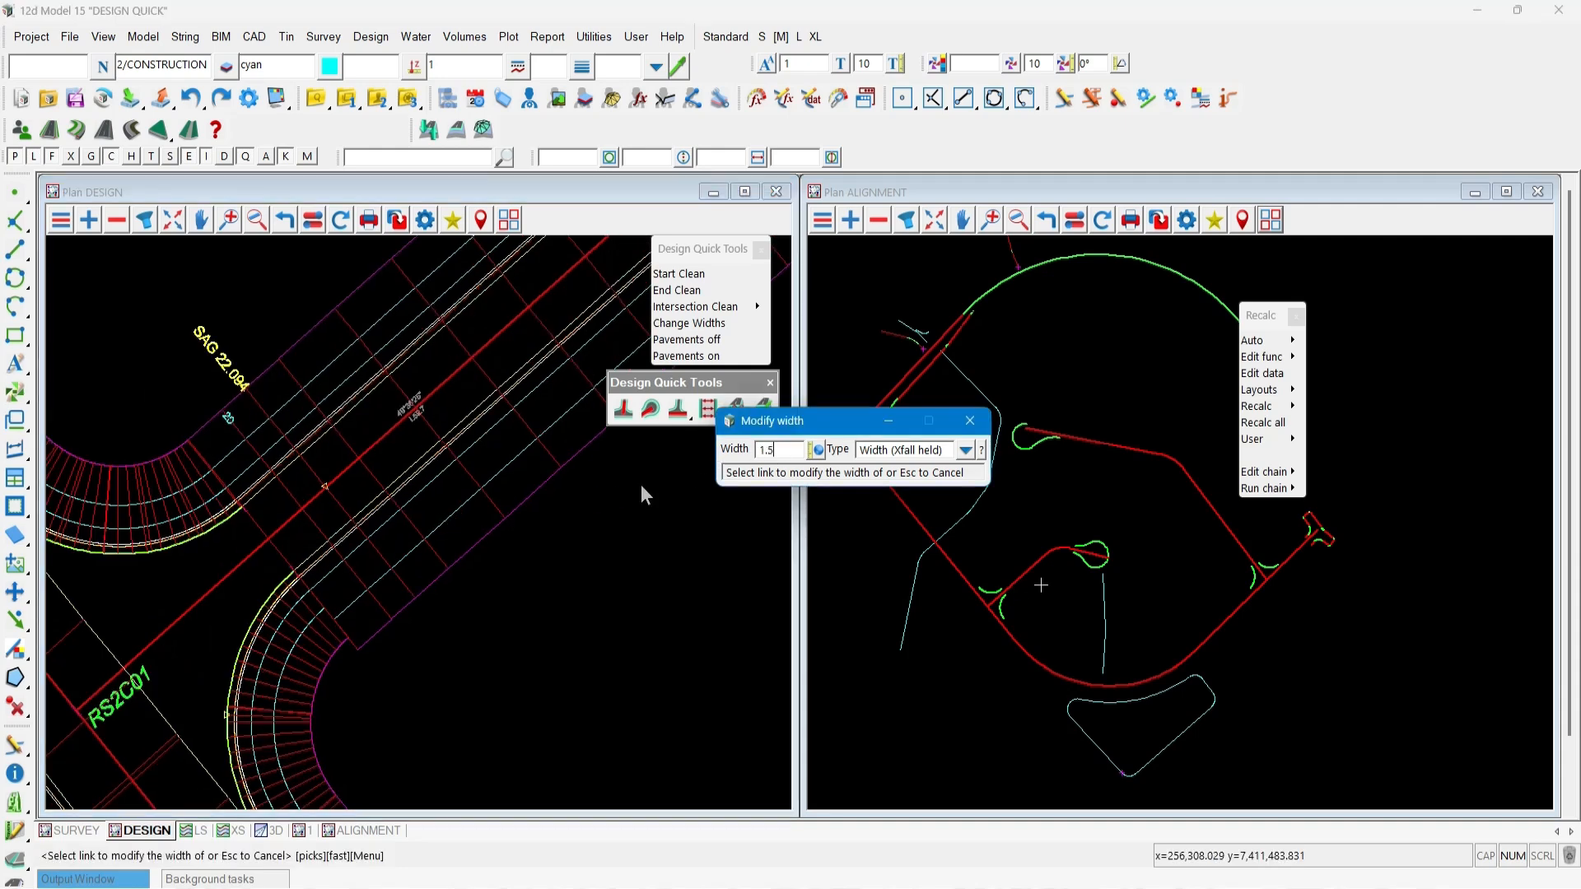
click(467, 507)
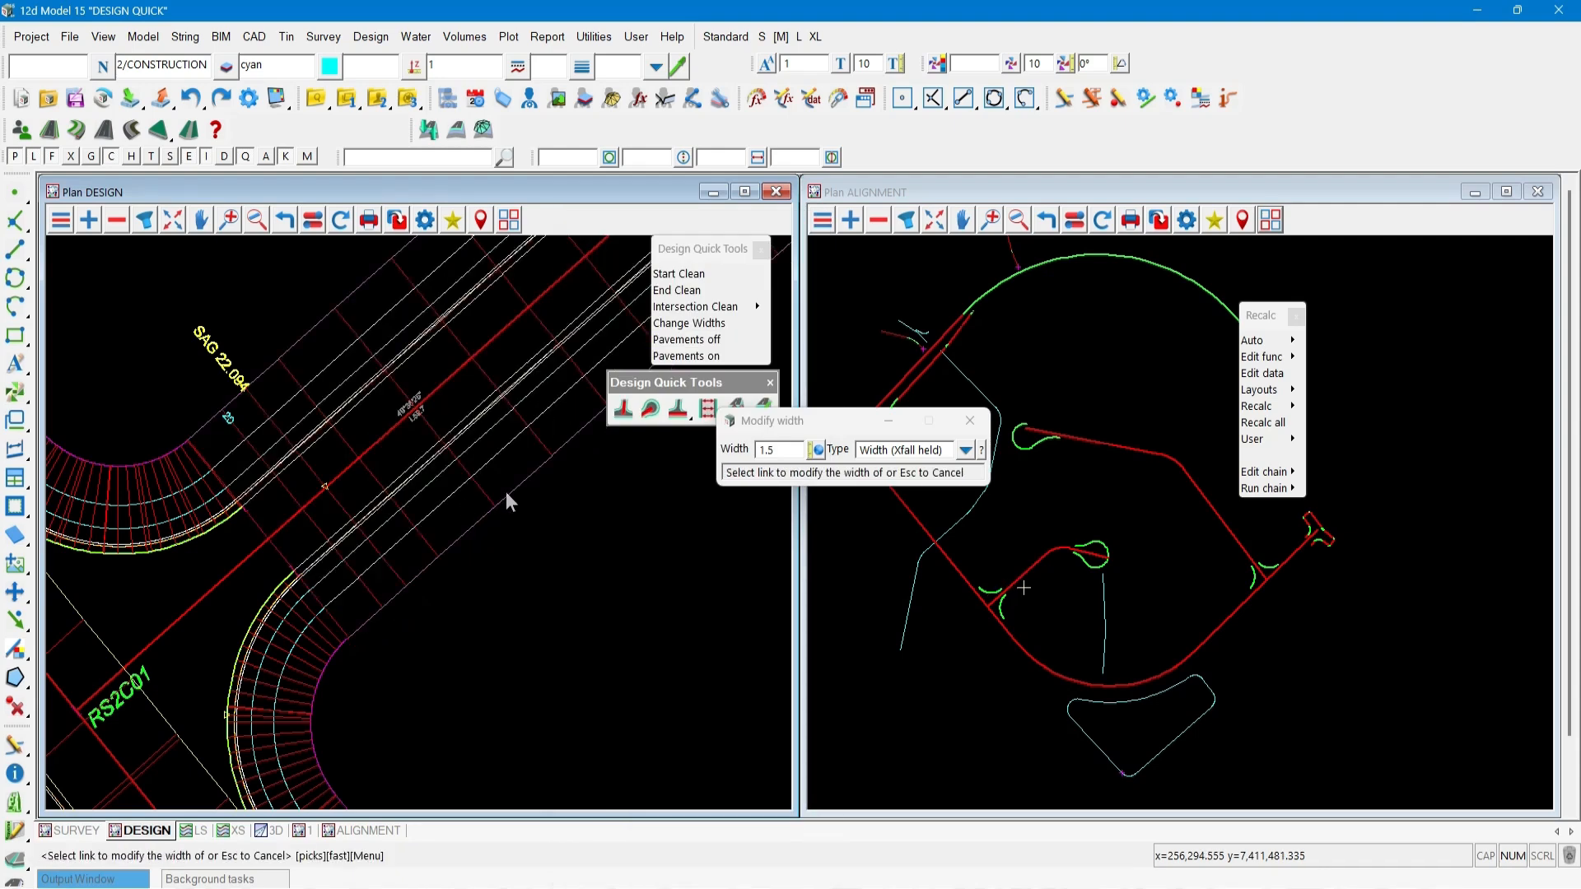
Check the width type options, then close the Modify width tool.
click(964, 449)
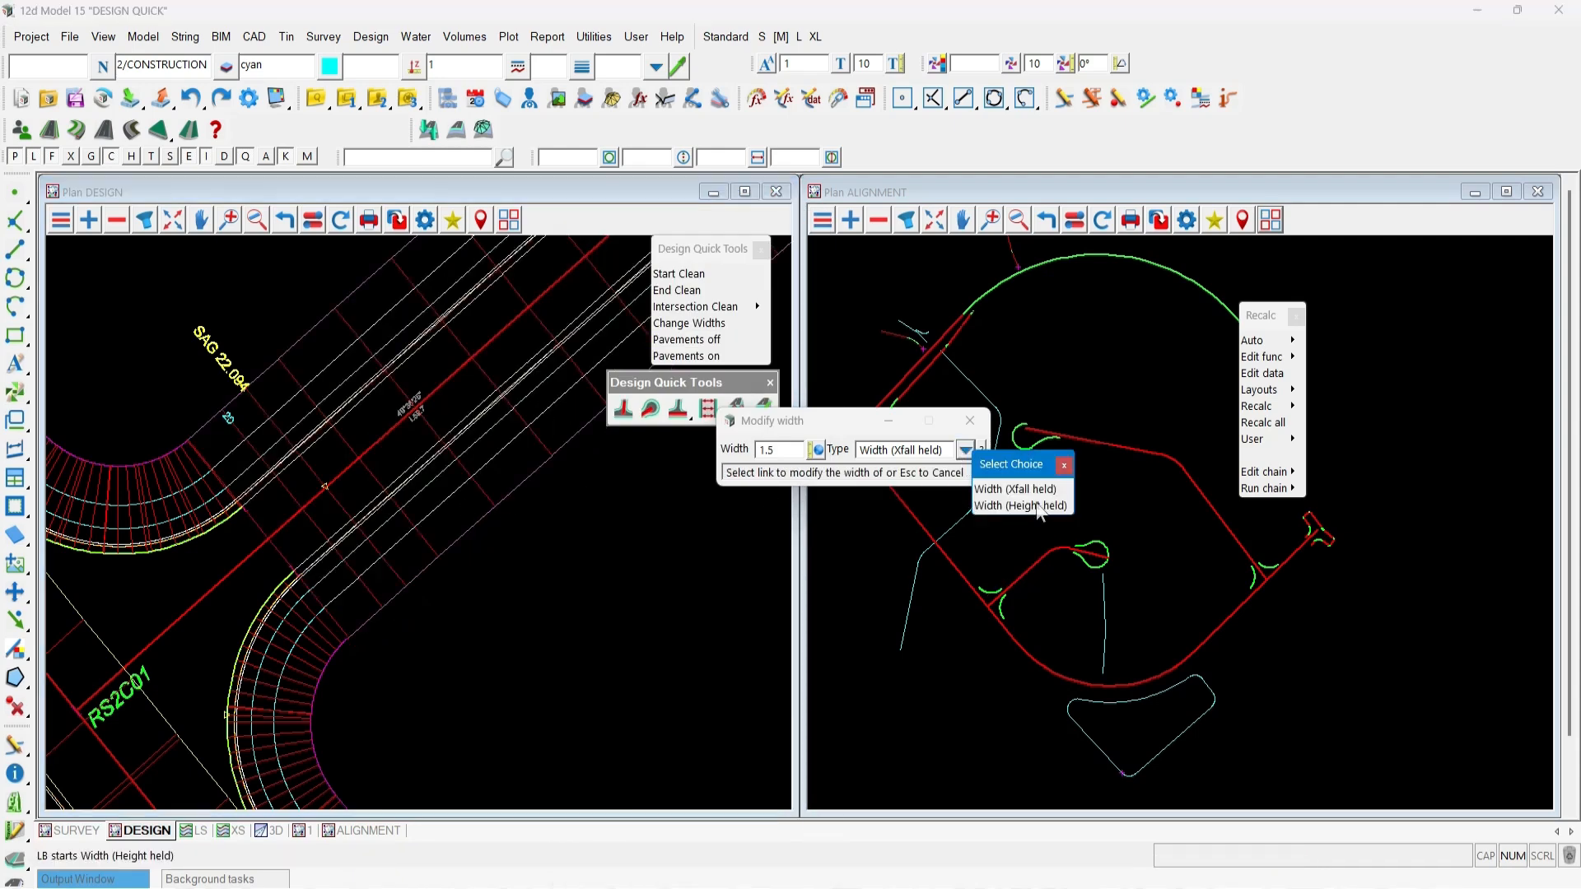
click(1064, 465)
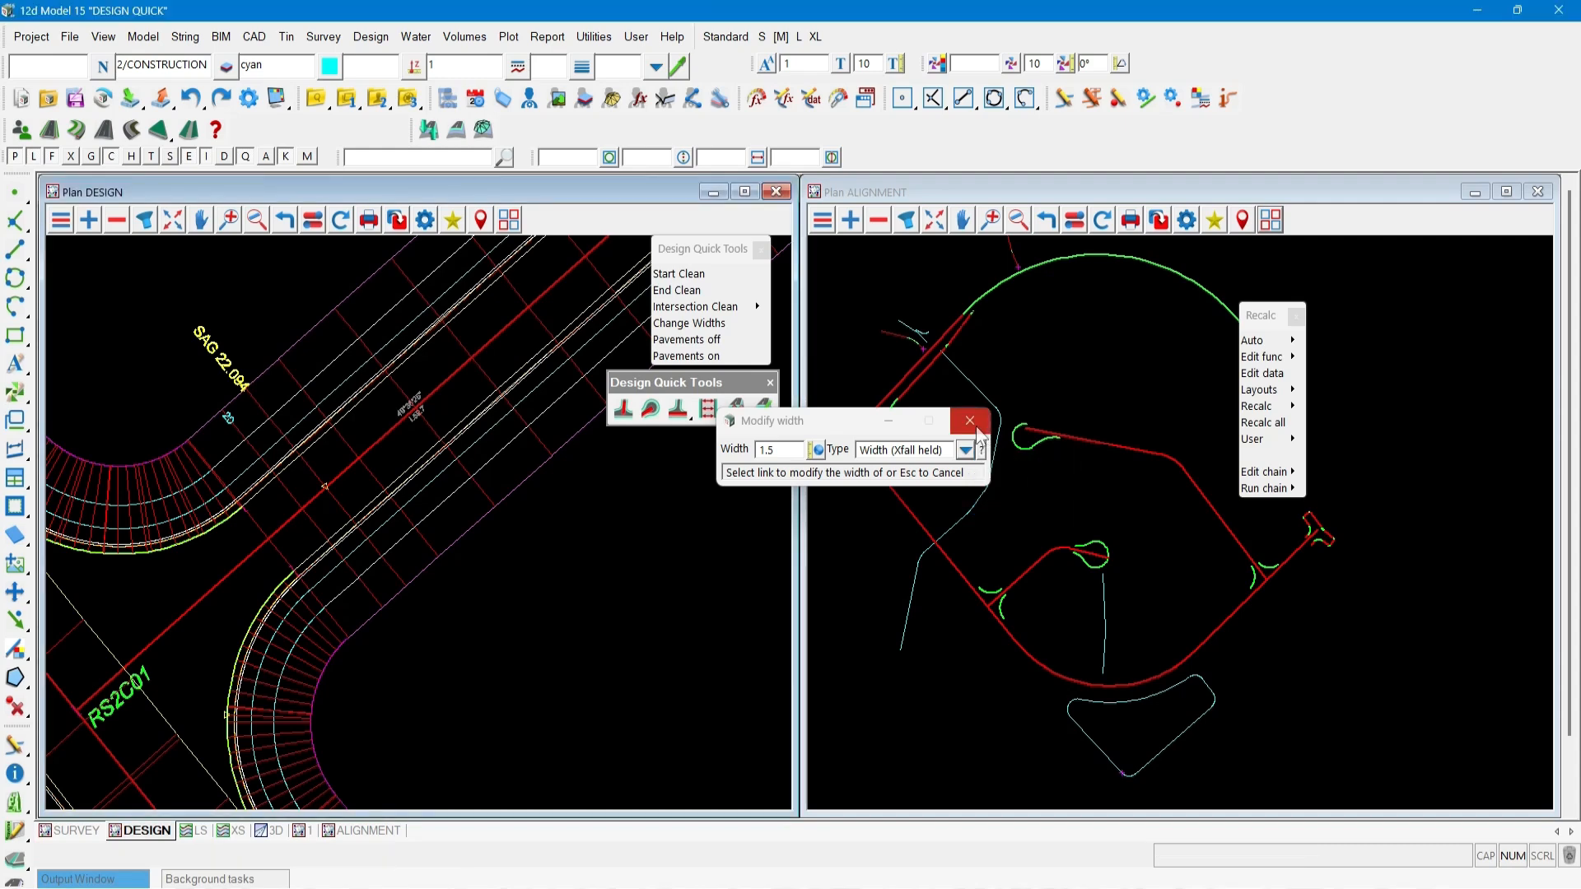
click(971, 422)
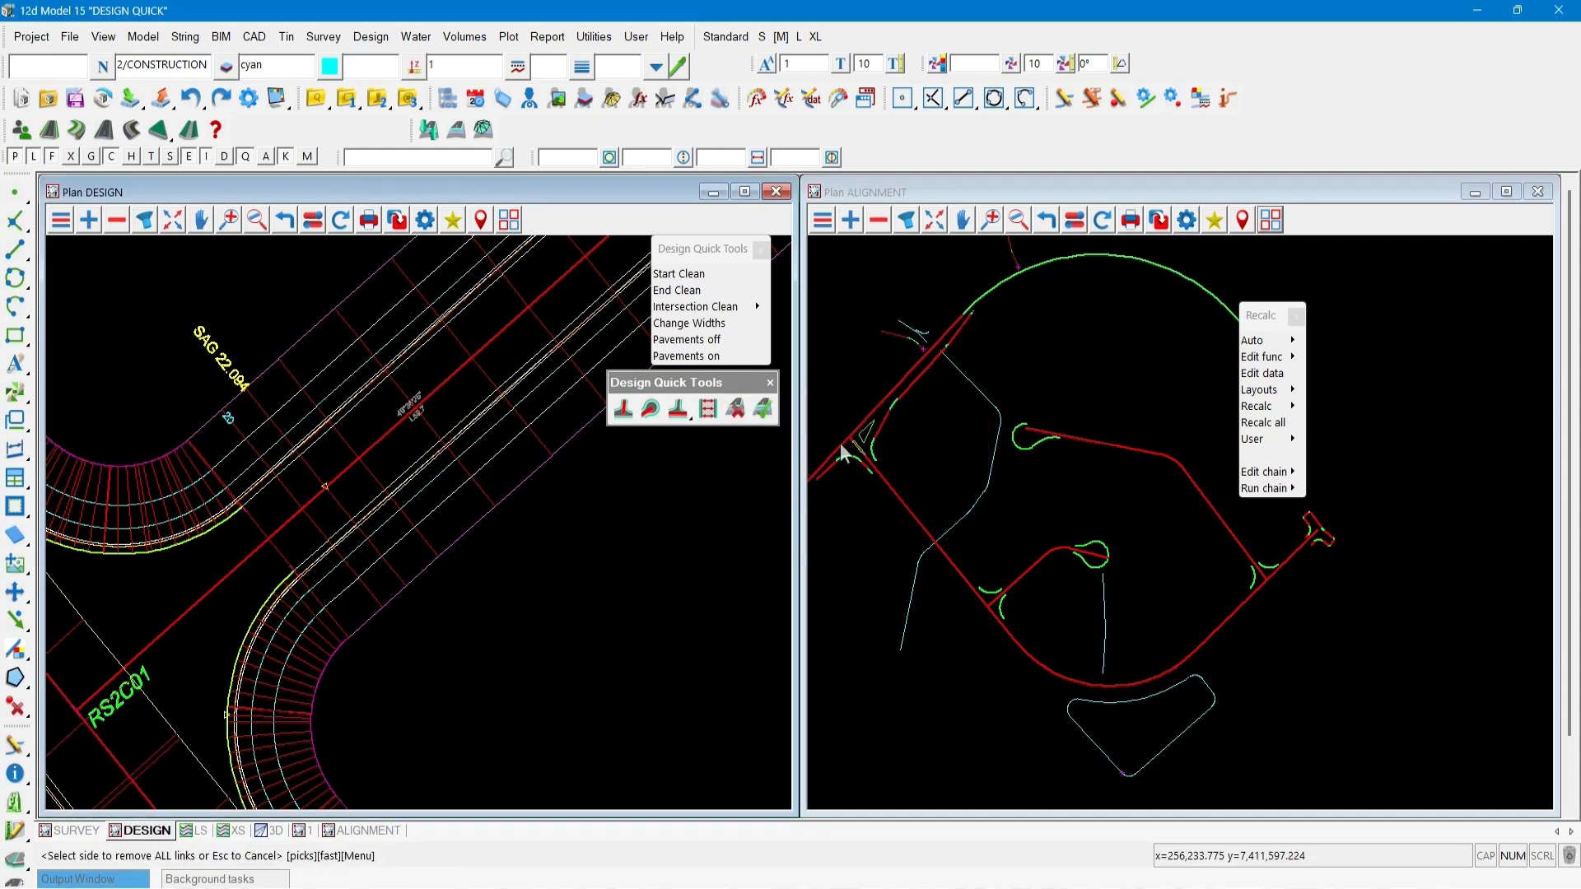
Turn pavements off and open the design in a 3D perspective view.
click(737, 411)
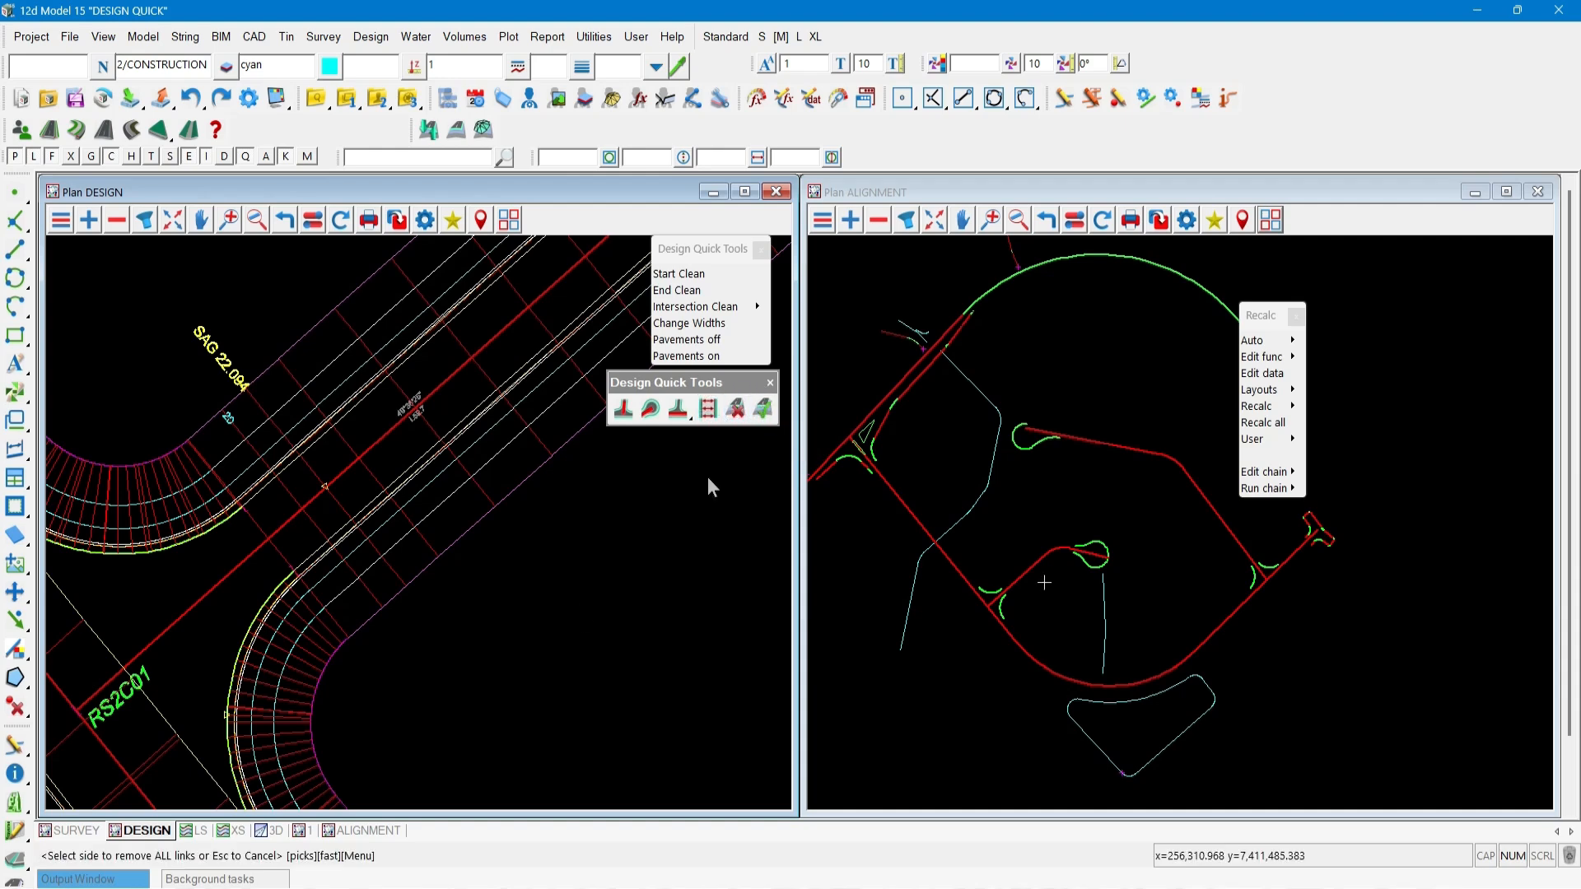
click(270, 830)
click(1410, 549)
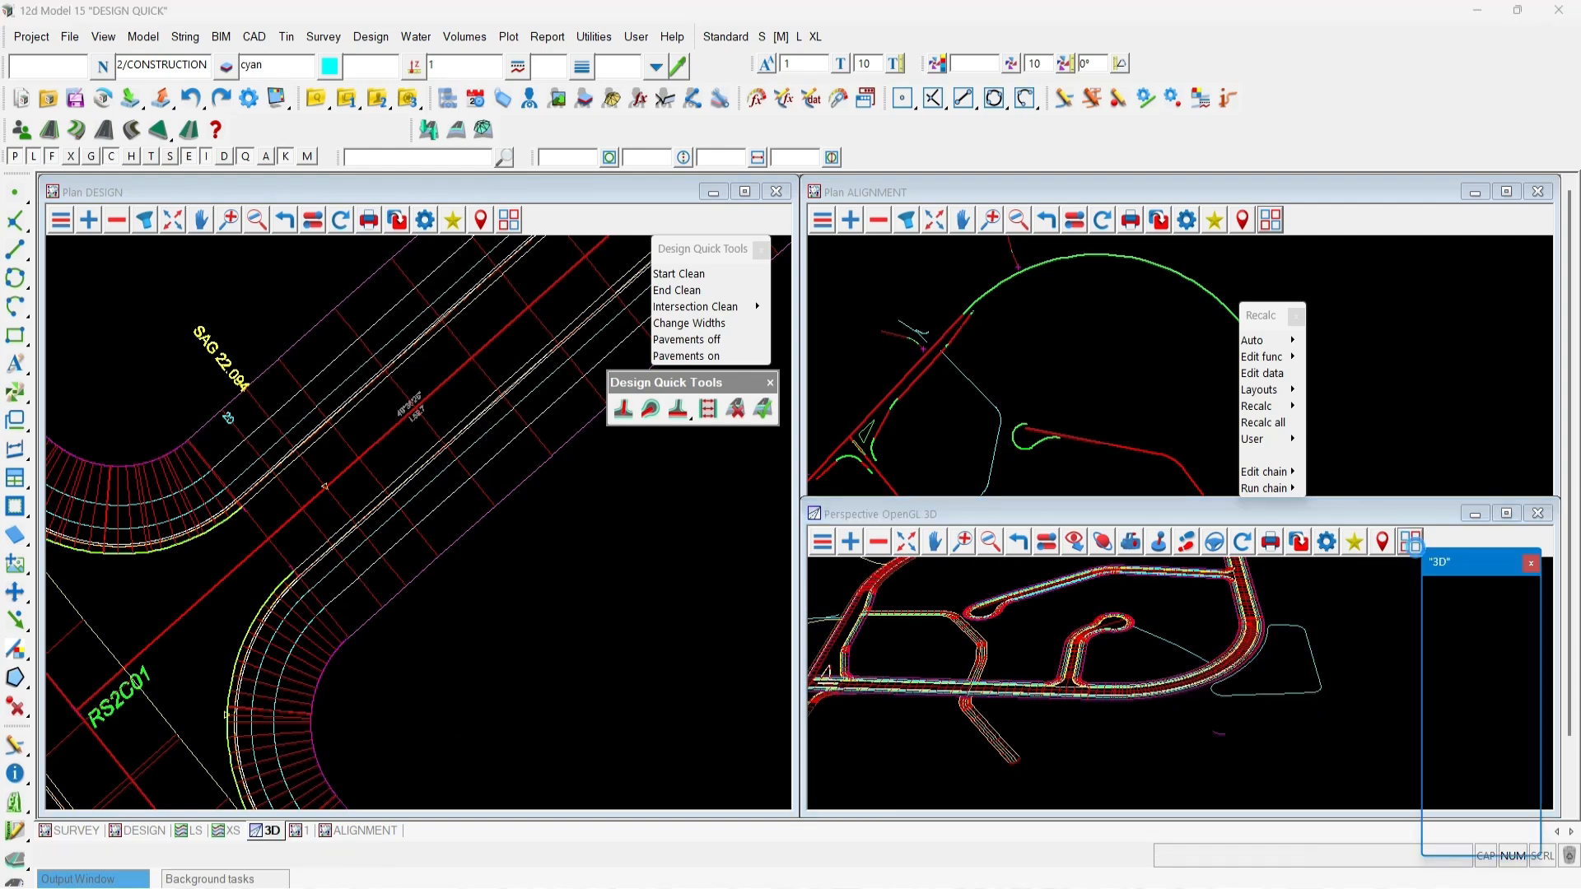
click(1517, 639)
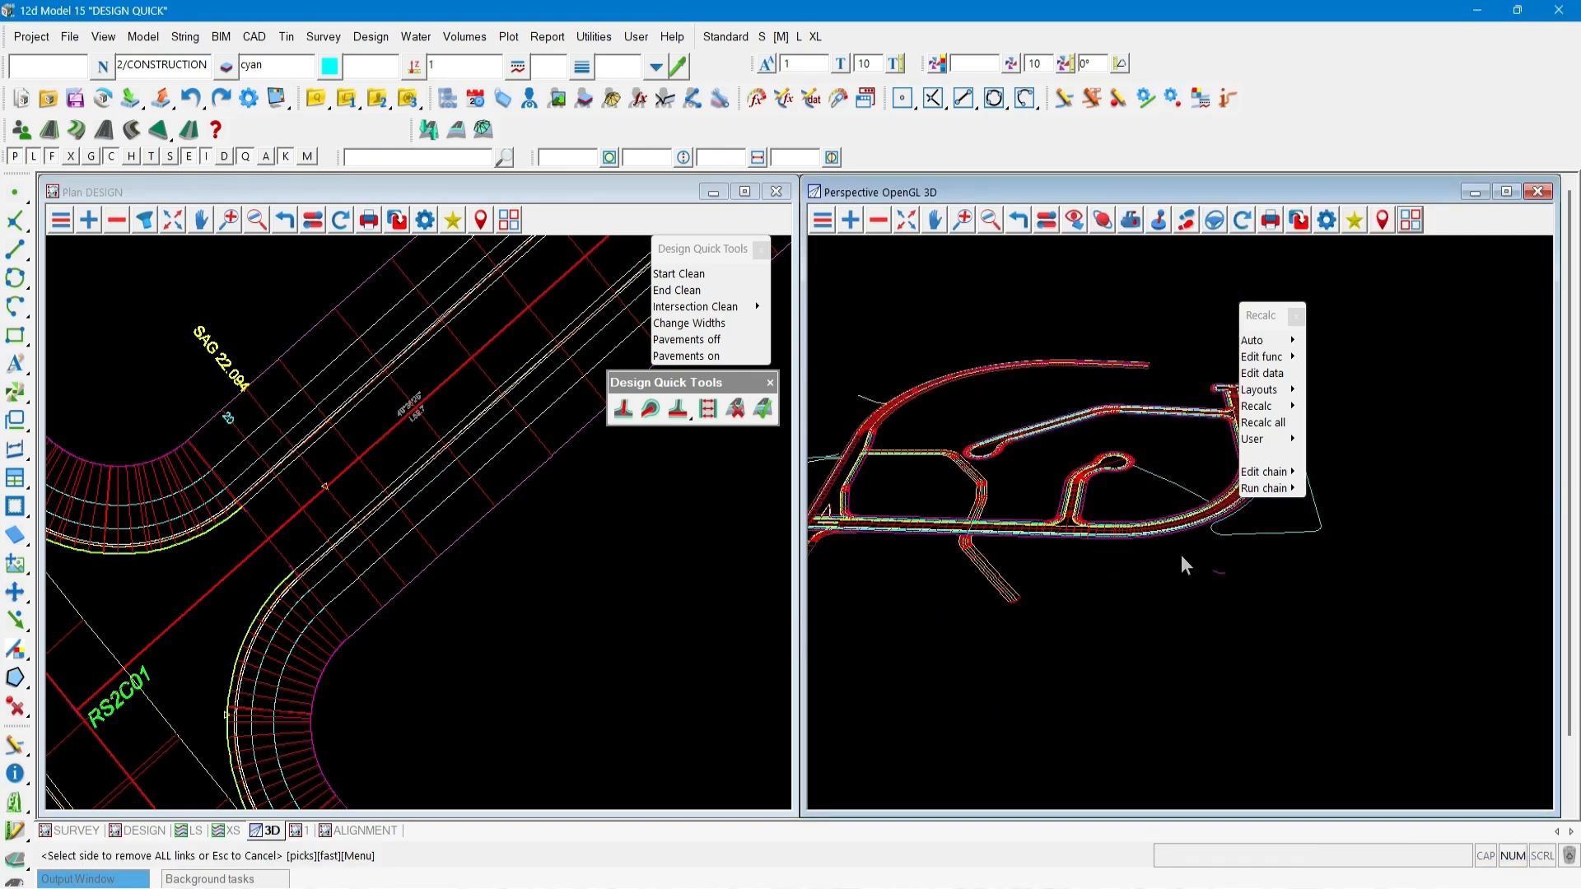
Zoom into the road network in the 3D view to inspect the cleaned design.
click(1073, 530)
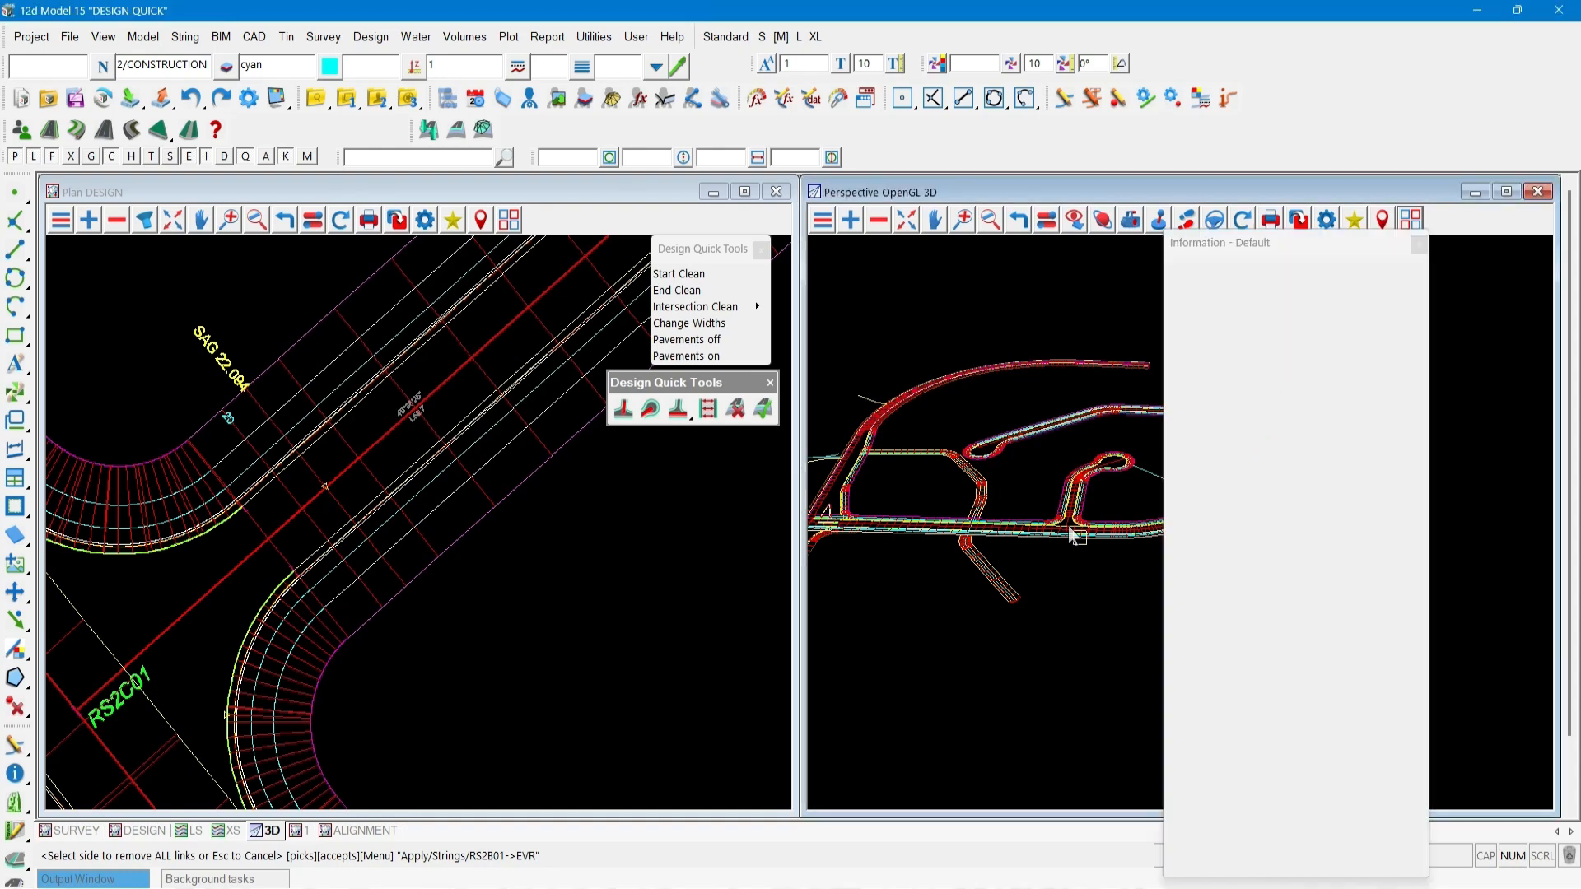
scroll(1068, 527, up, 1)
click(1071, 533)
scroll(1071, 534, up, 3)
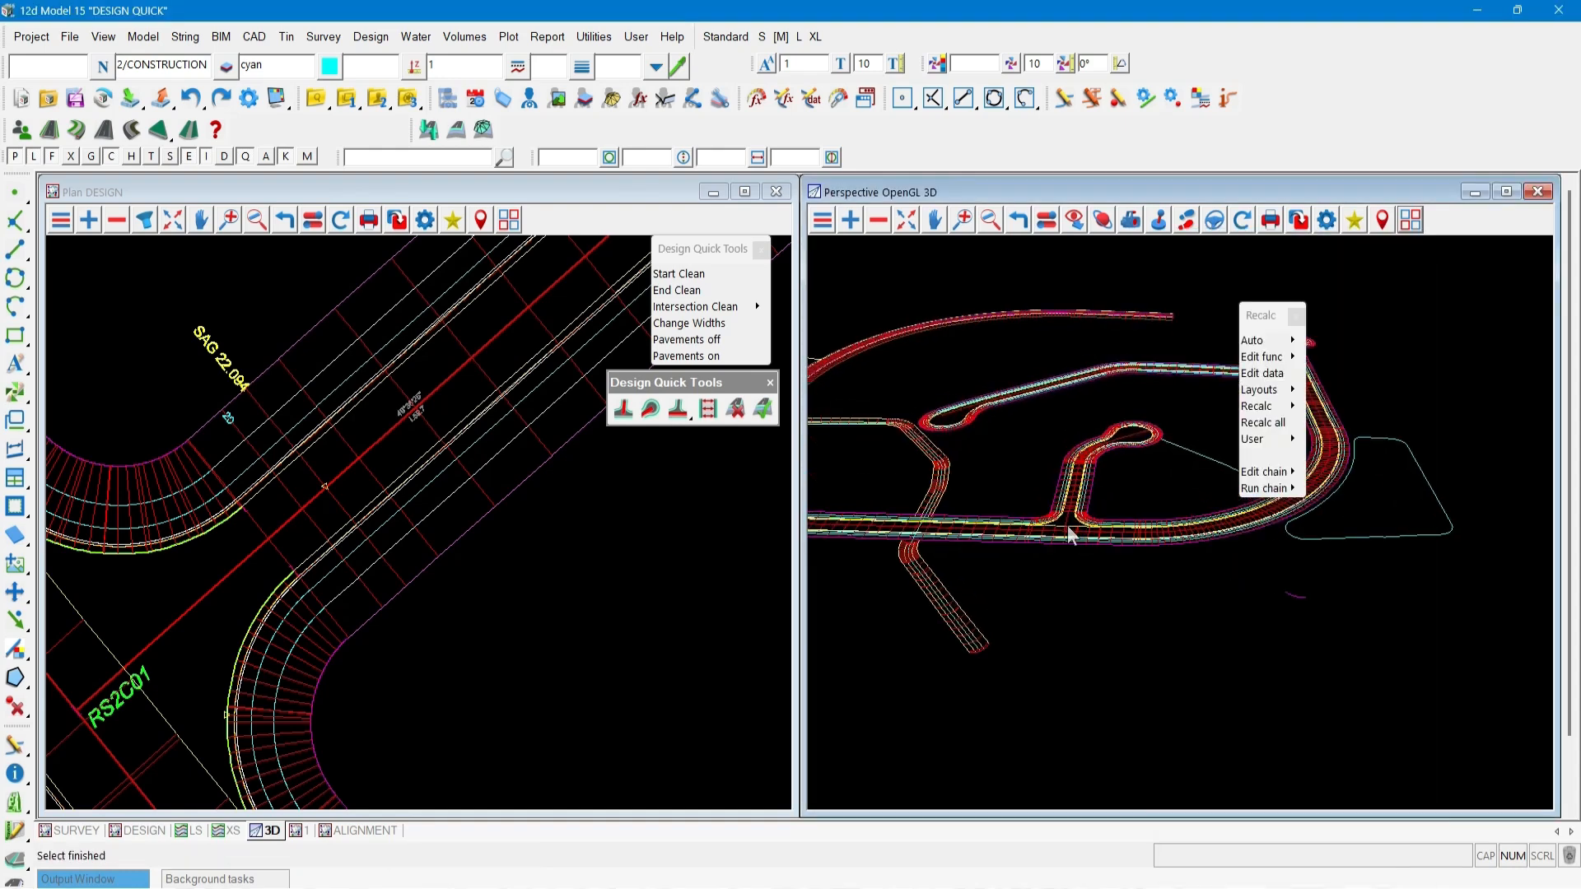
scroll(1063, 531, up, 4)
click(1047, 529)
scroll(1042, 524, up, 1)
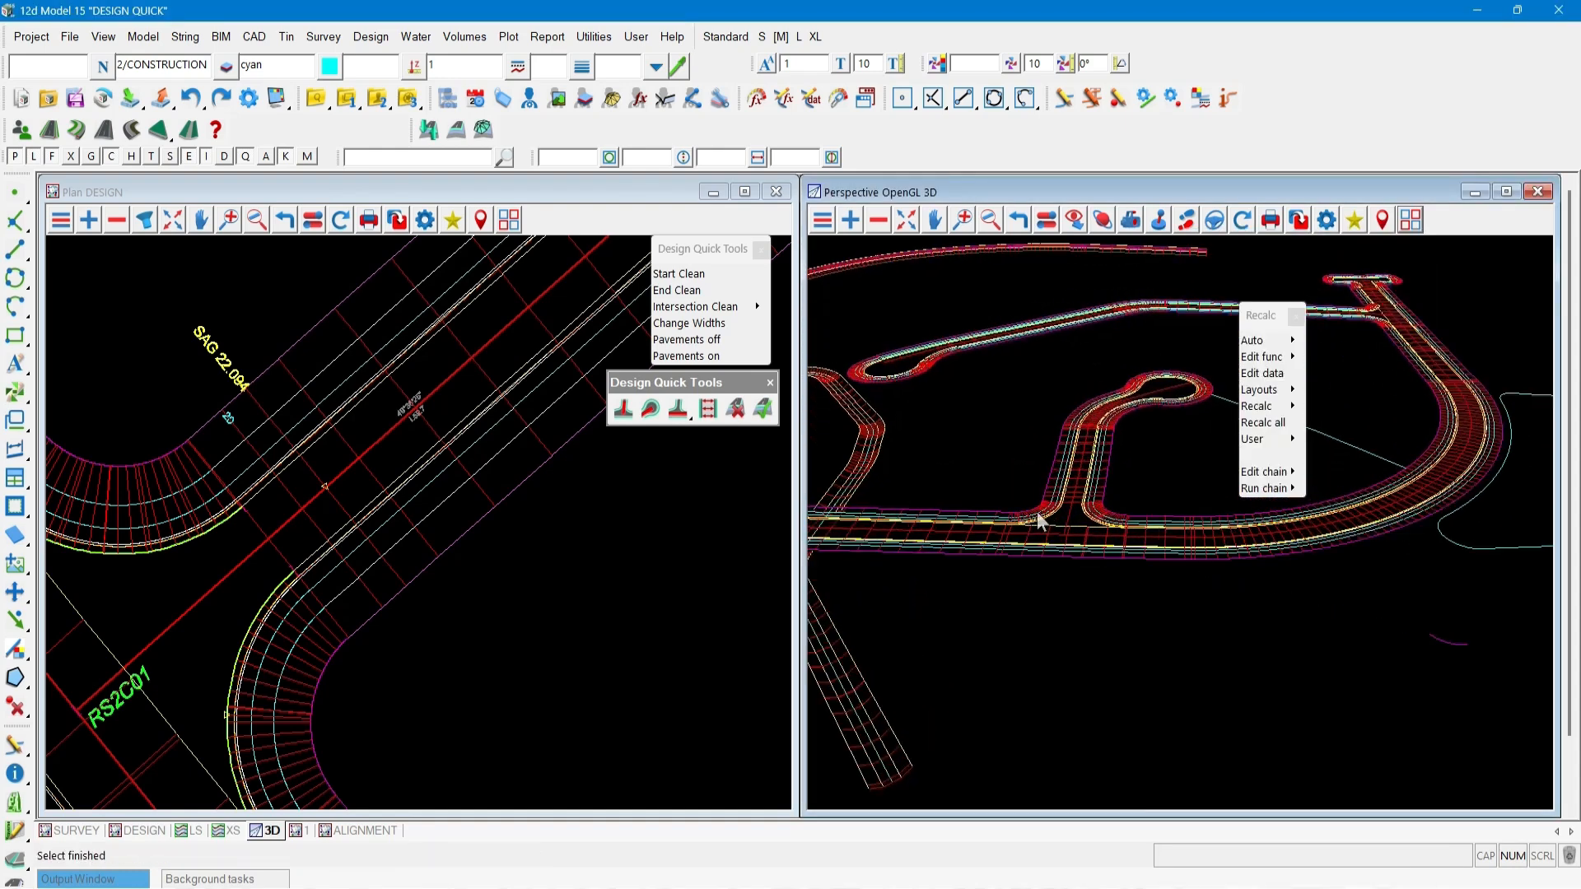
Inspect the trimmed road junction closely in the 3D view, querying points on the road ends.
scroll(1040, 521, up, 2)
click(1039, 521)
scroll(1040, 521, up, 3)
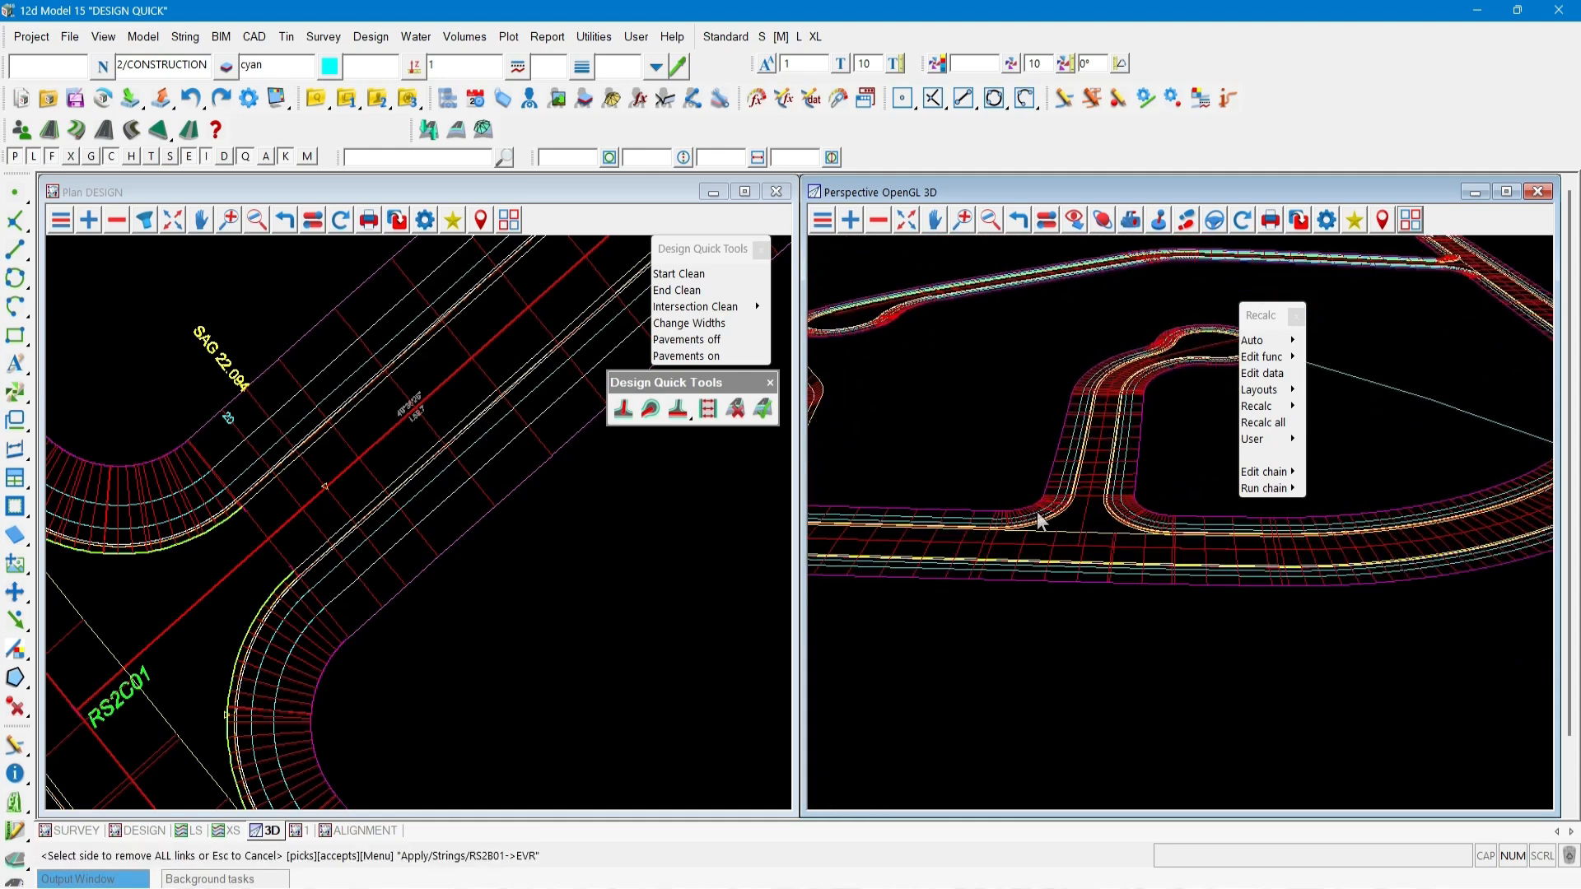
scroll(1039, 521, up, 3)
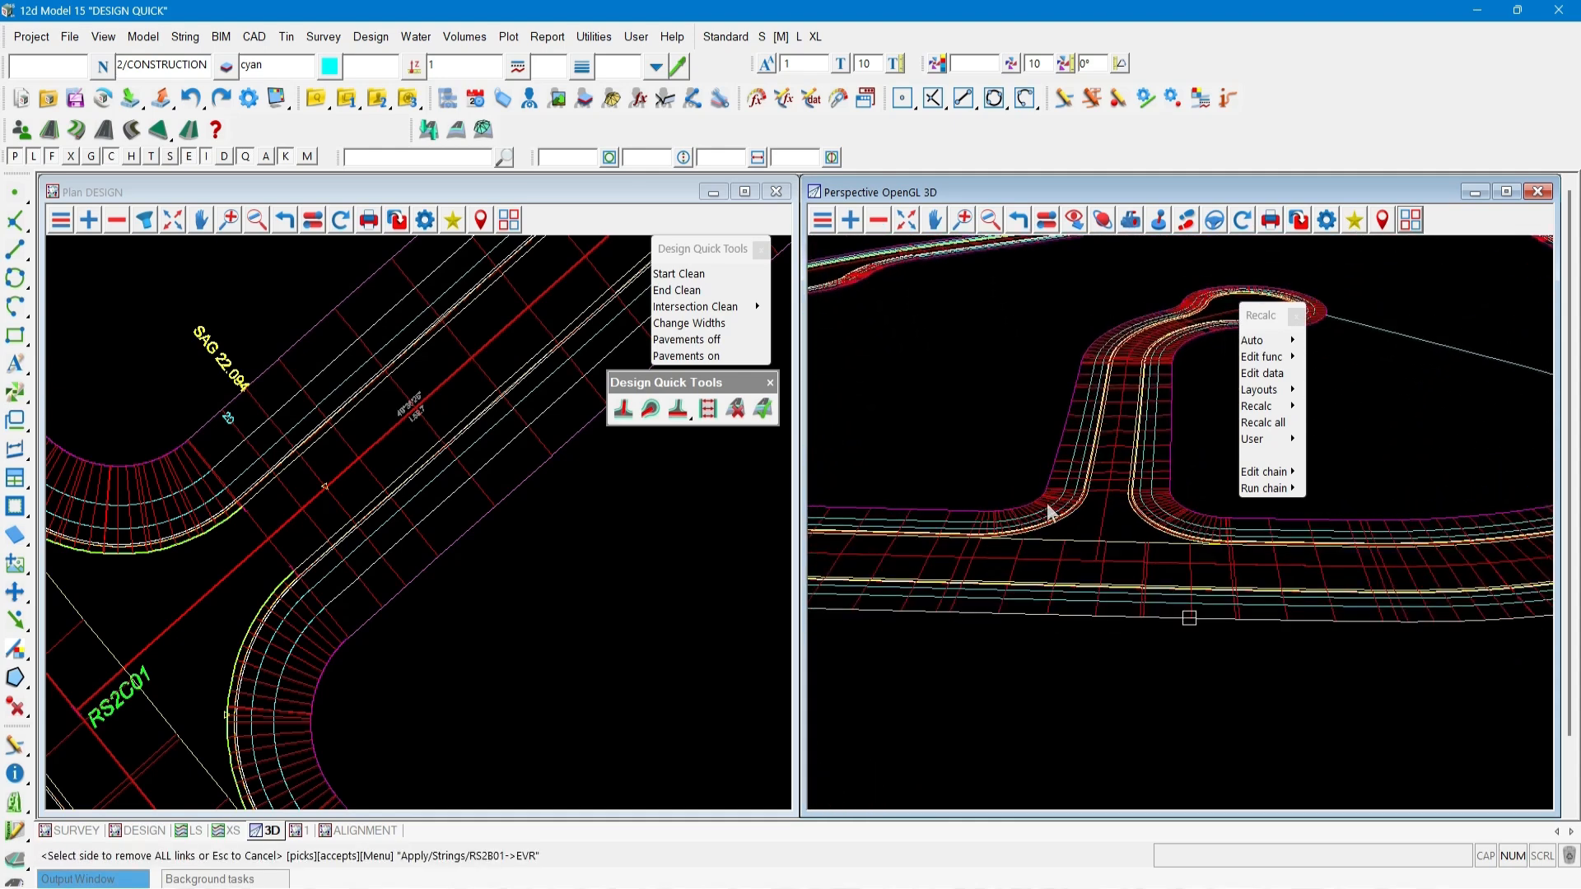
click(986, 481)
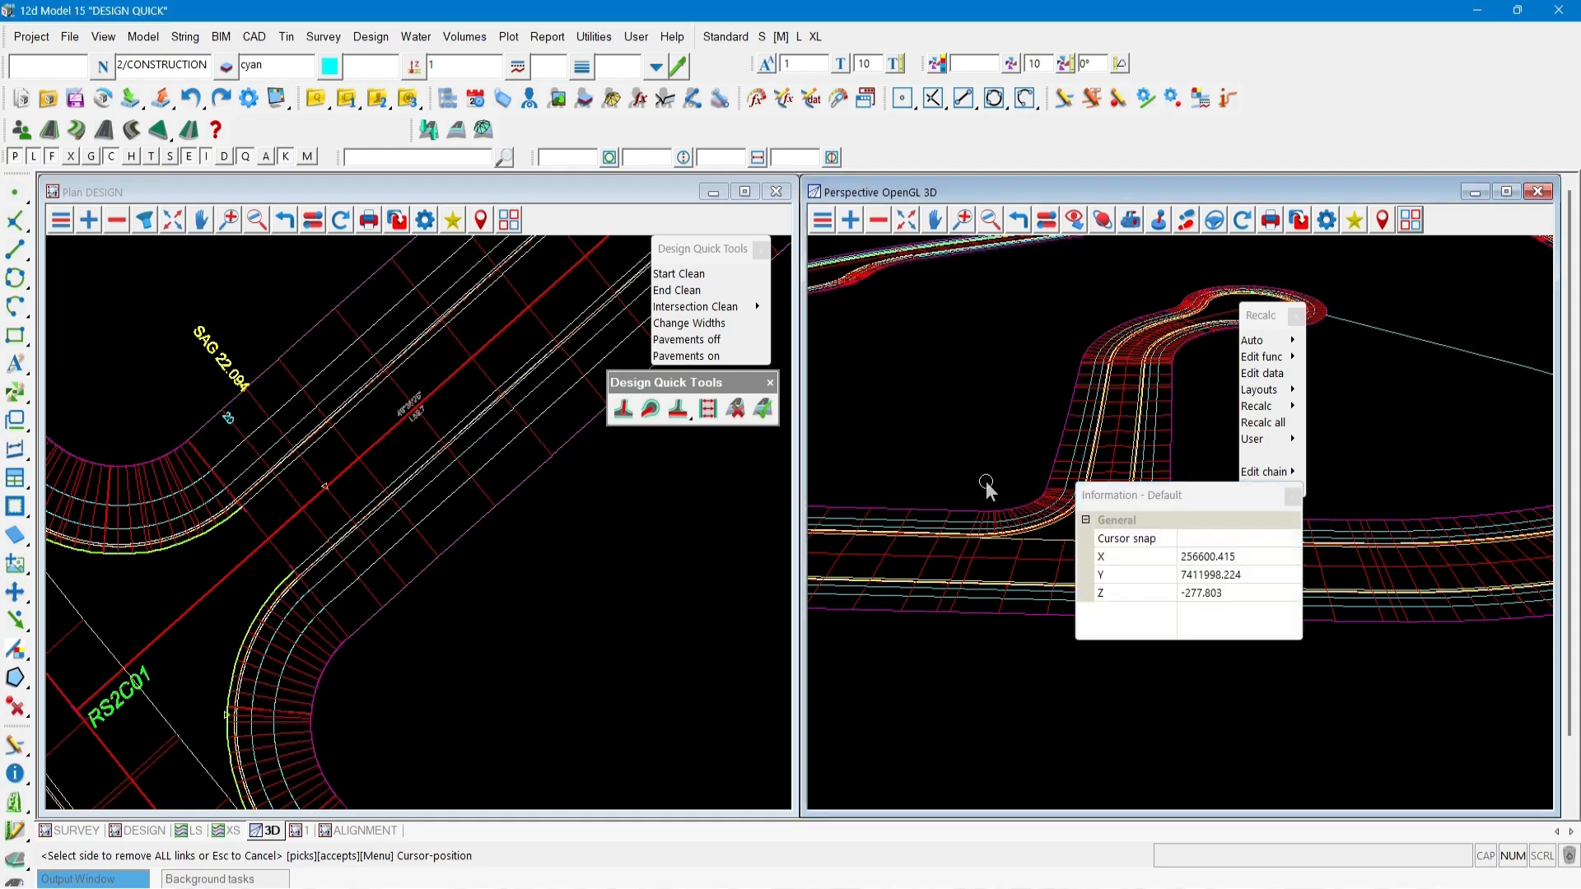
click(986, 481)
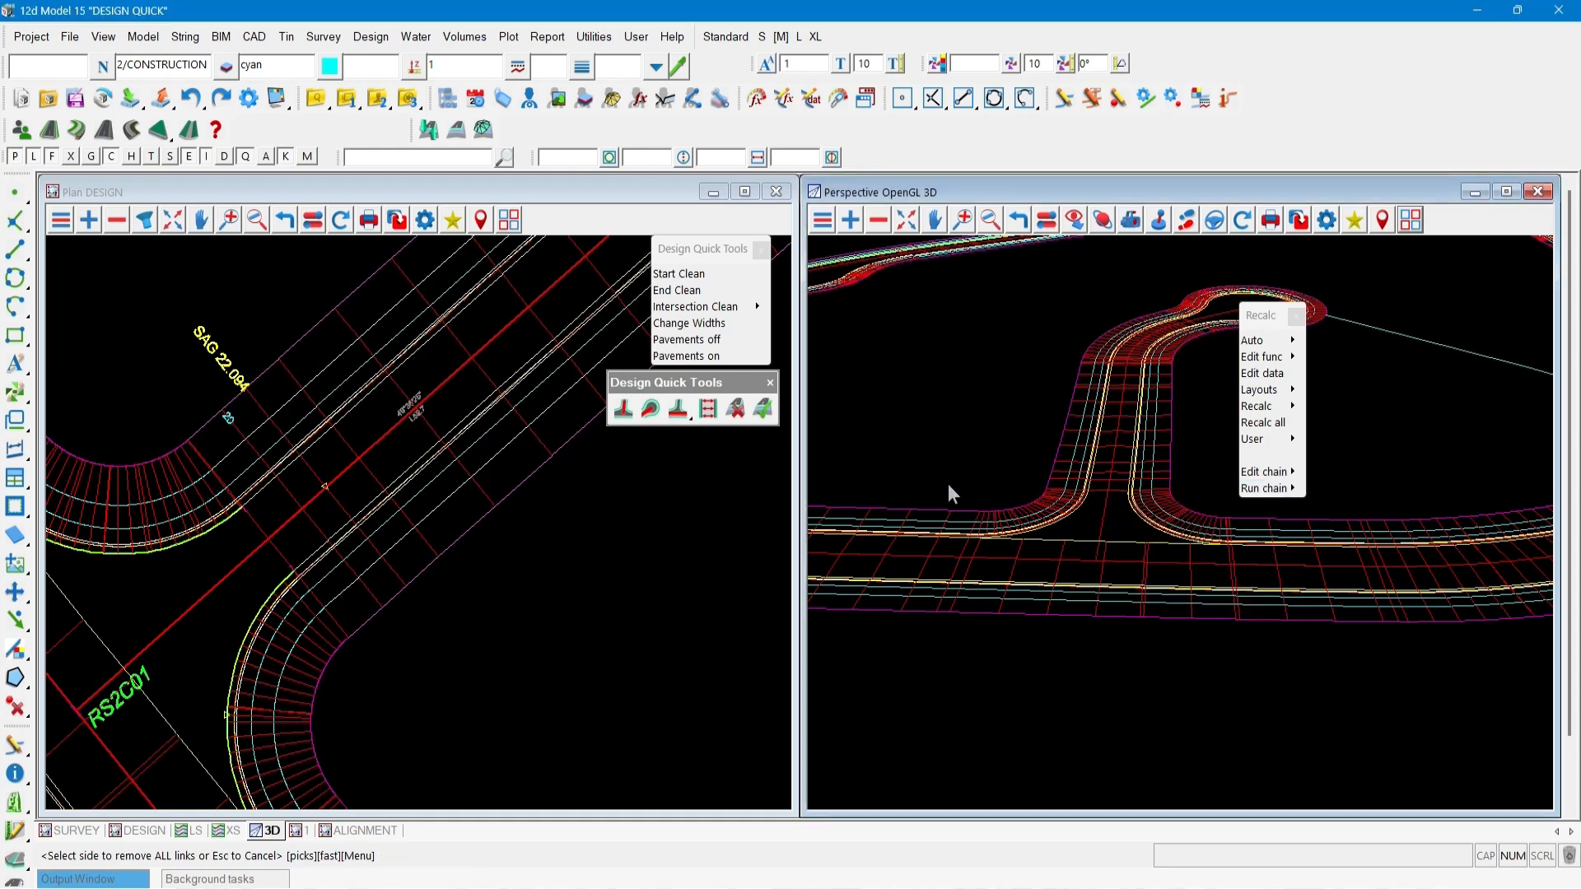
click(767, 411)
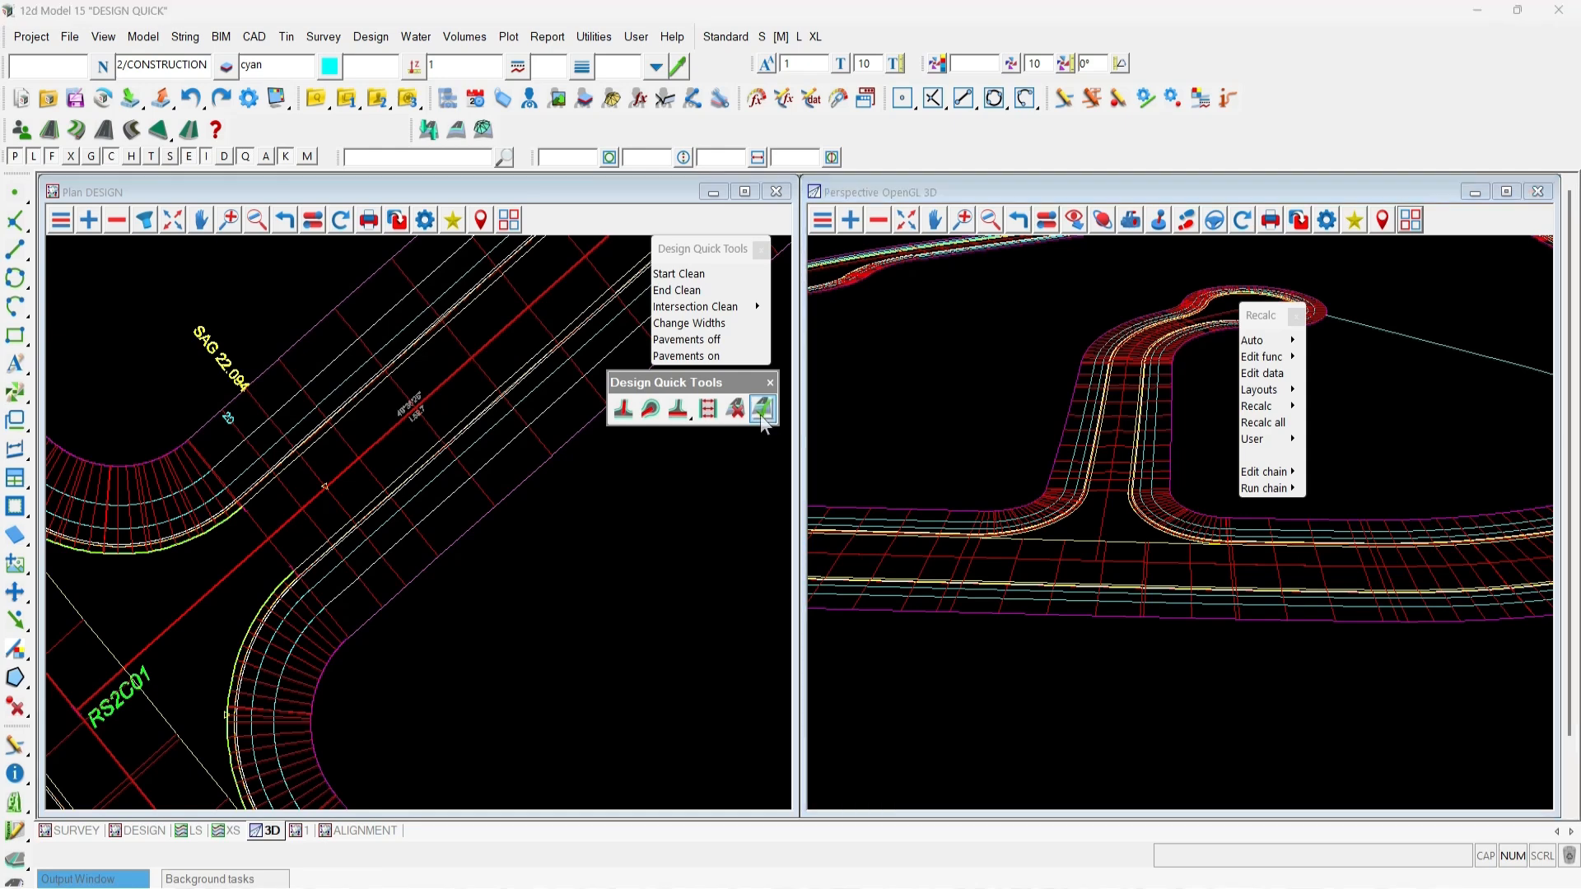
click(512, 499)
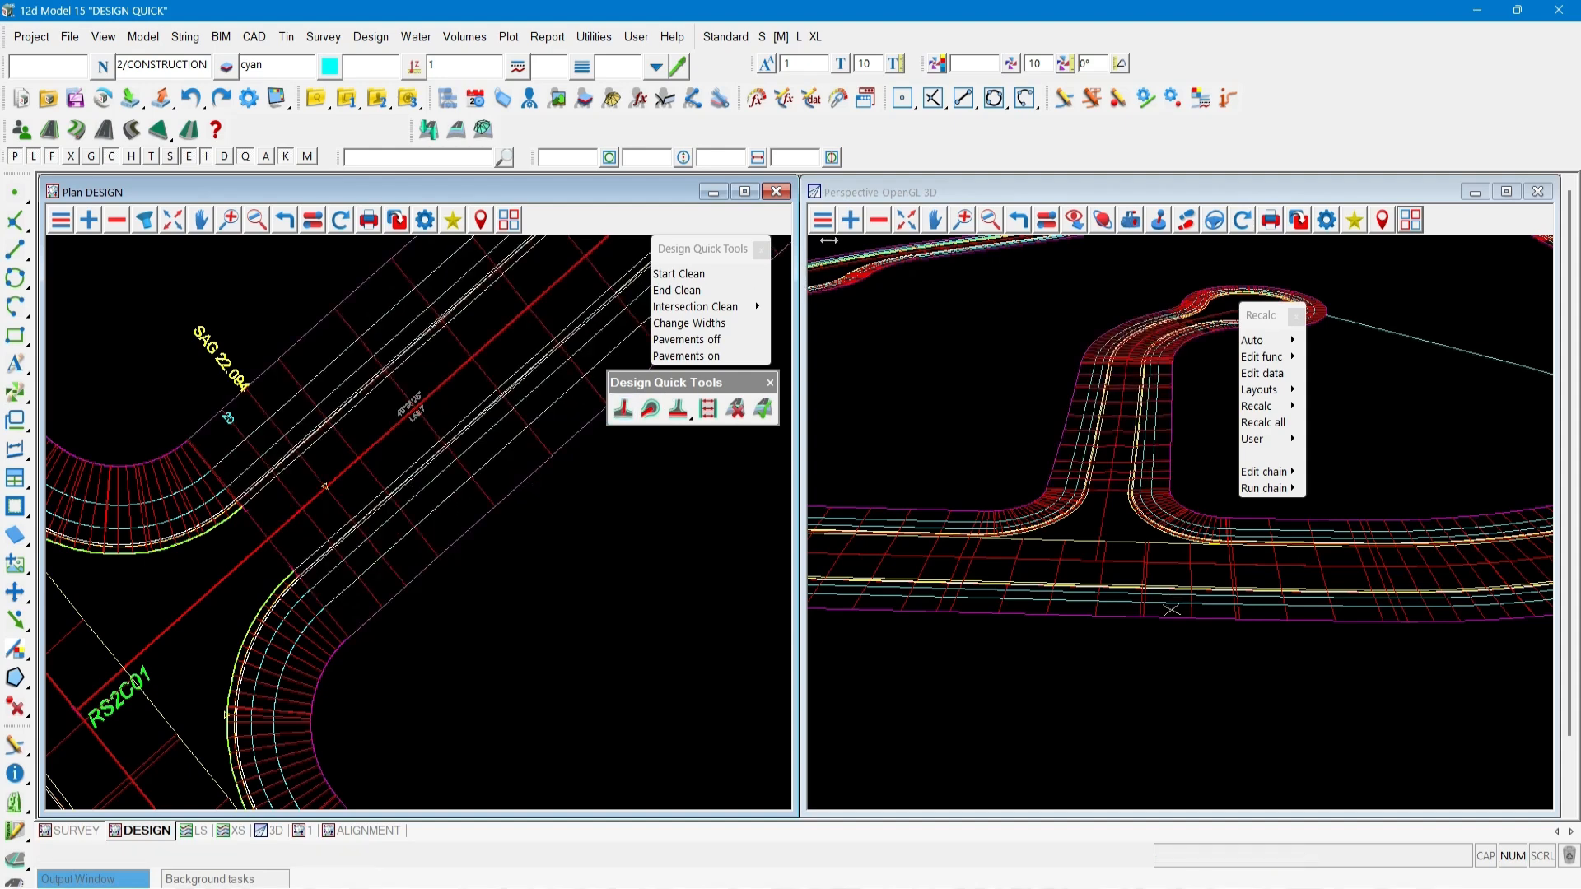
Review the Pavement Styles Manager default model prefixes while choosing models to add to the 3D view.
click(851, 220)
click(873, 321)
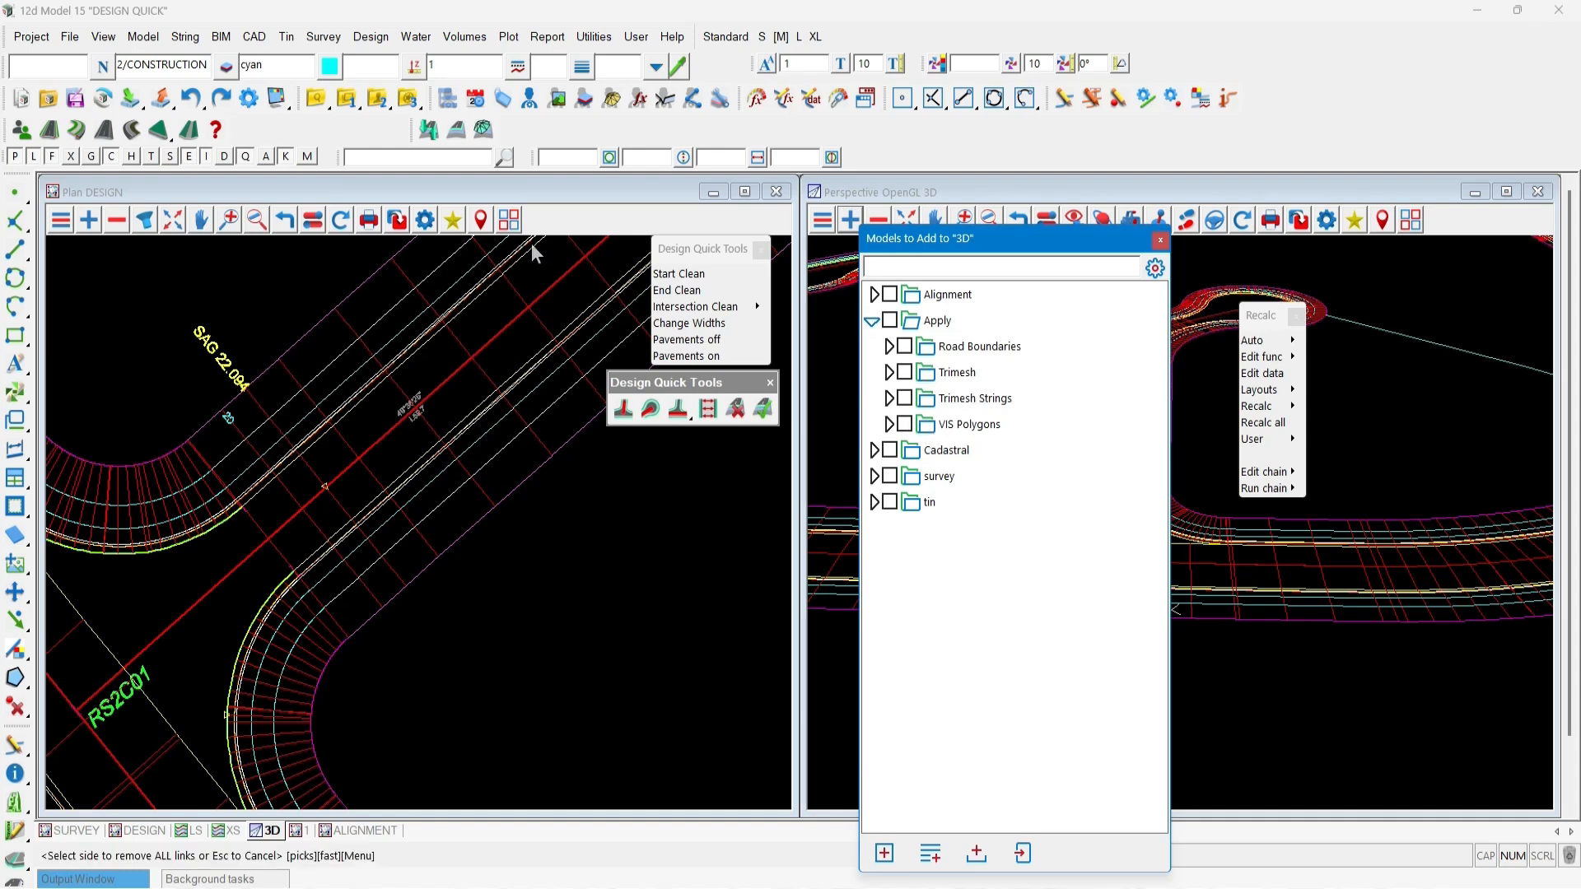
click(456, 130)
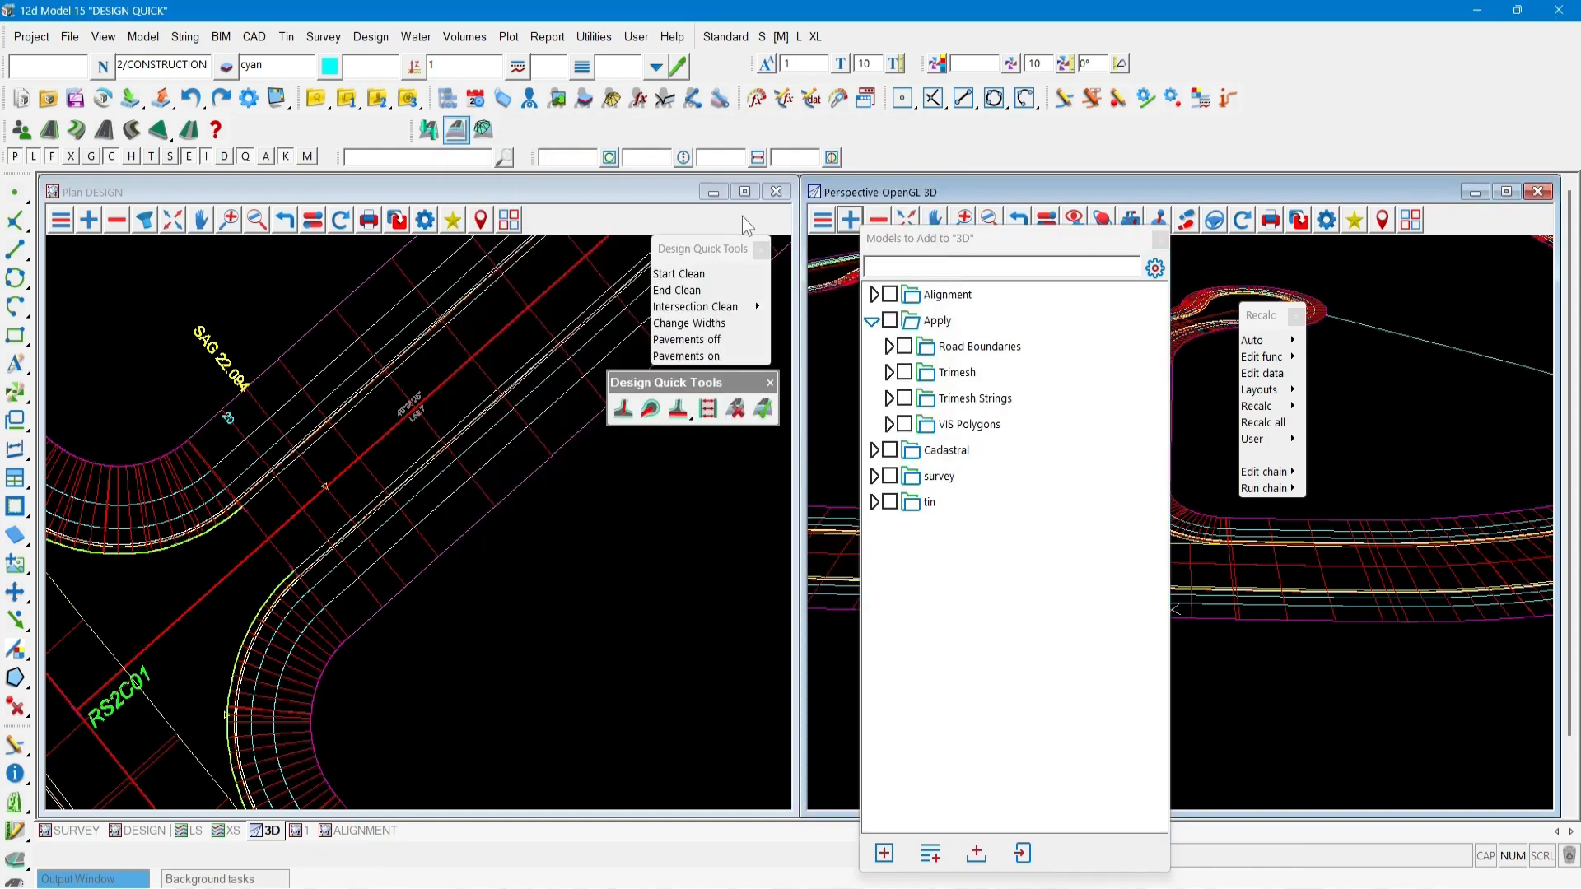
drag(821, 150, 412, 247)
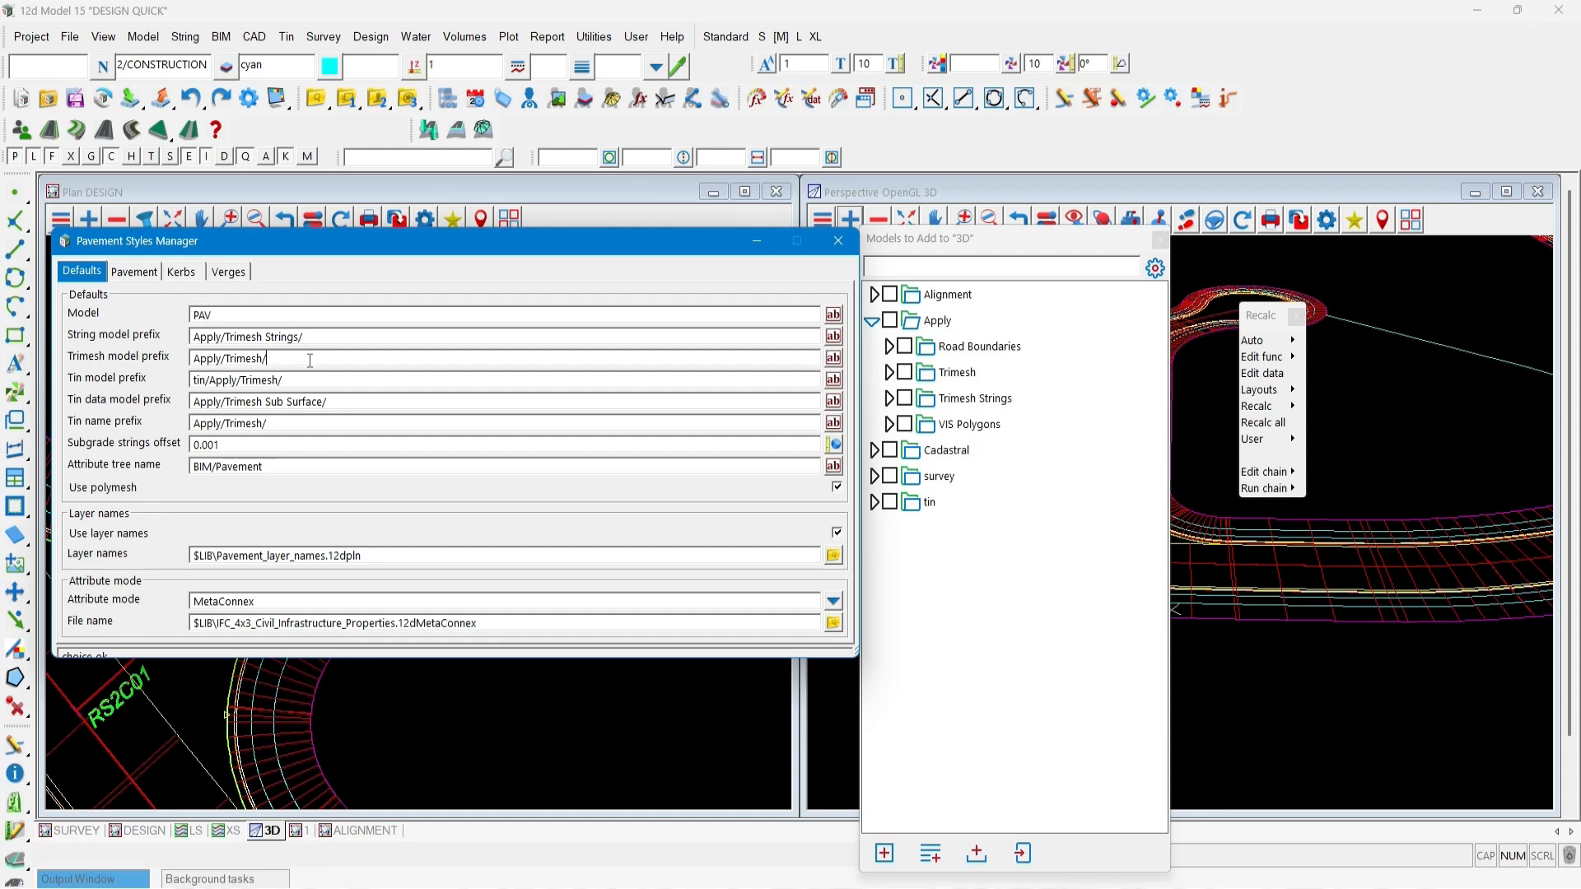
click(346, 402)
click(309, 339)
click(838, 240)
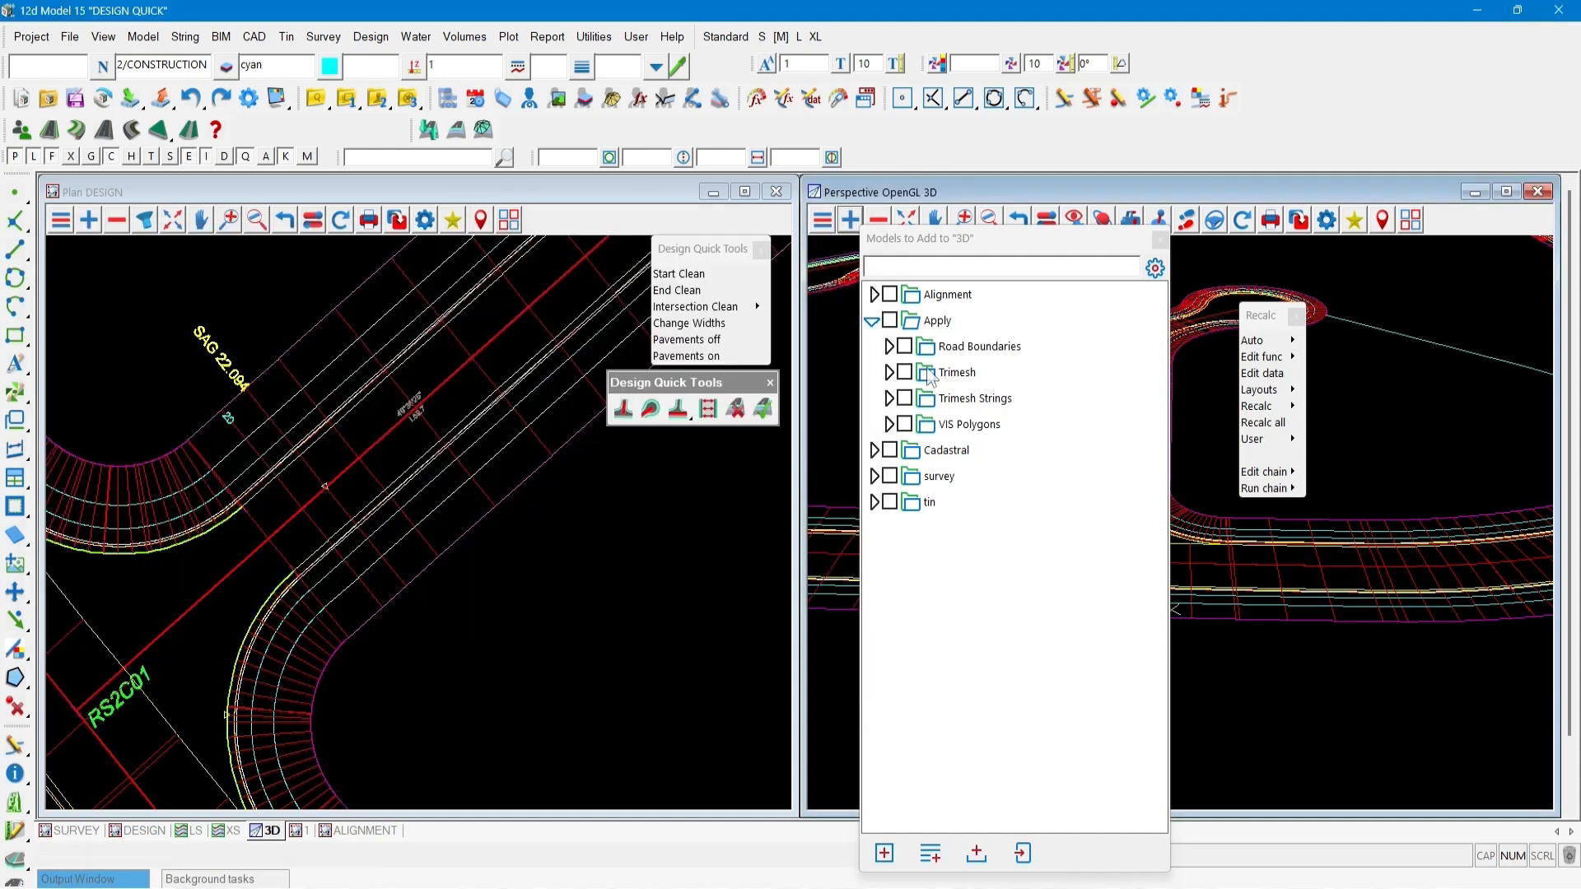
Add the Apply Trimesh models to the 3D view to display the road pavement surfaces.
click(961, 373)
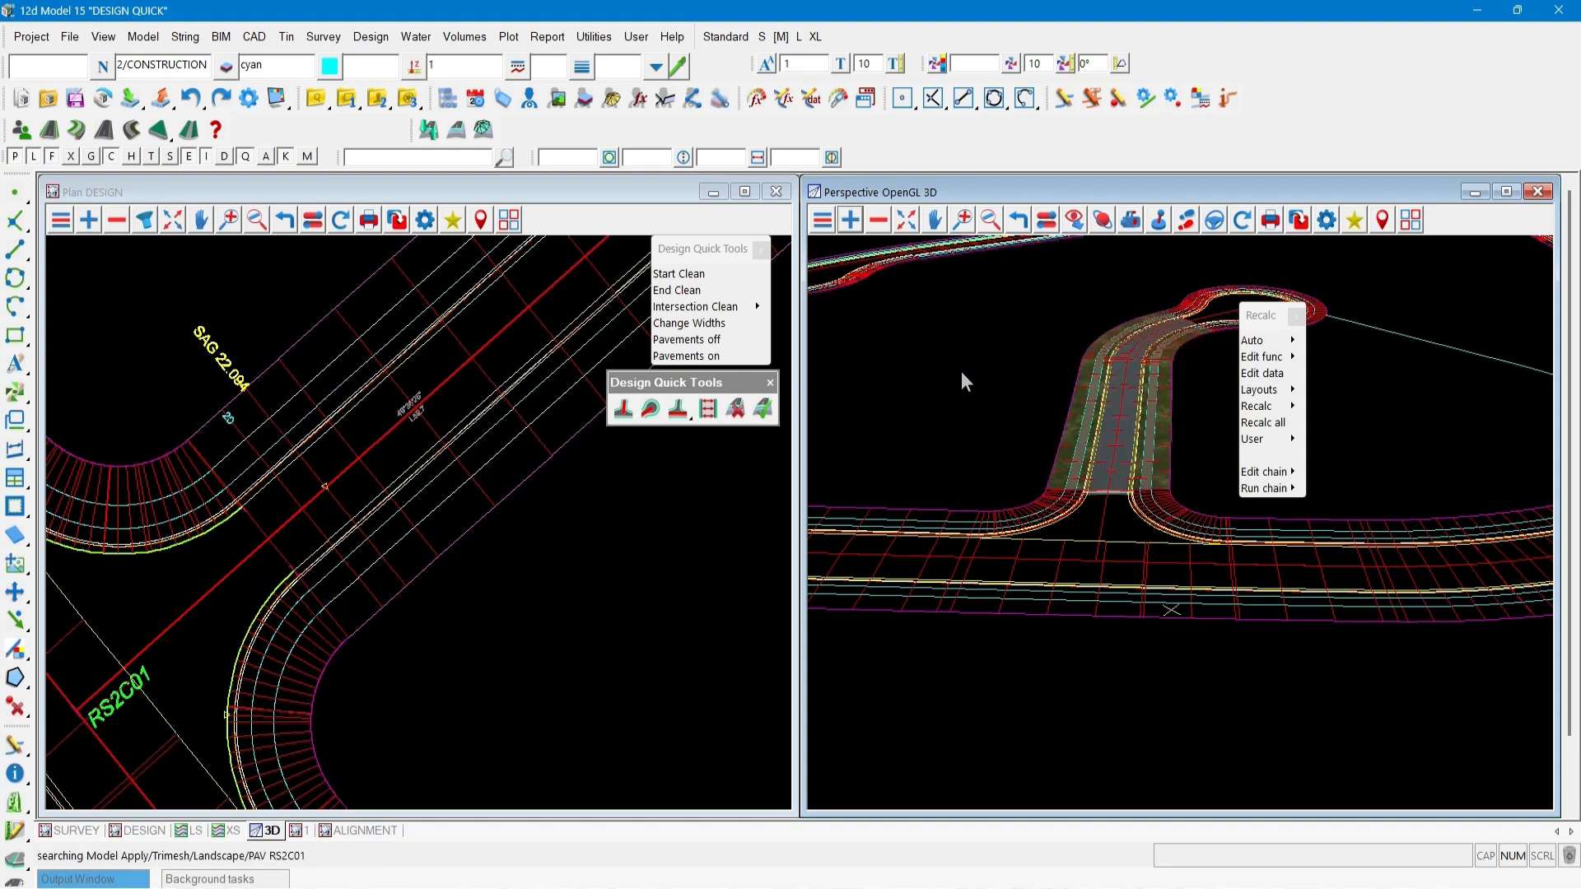
click(961, 372)
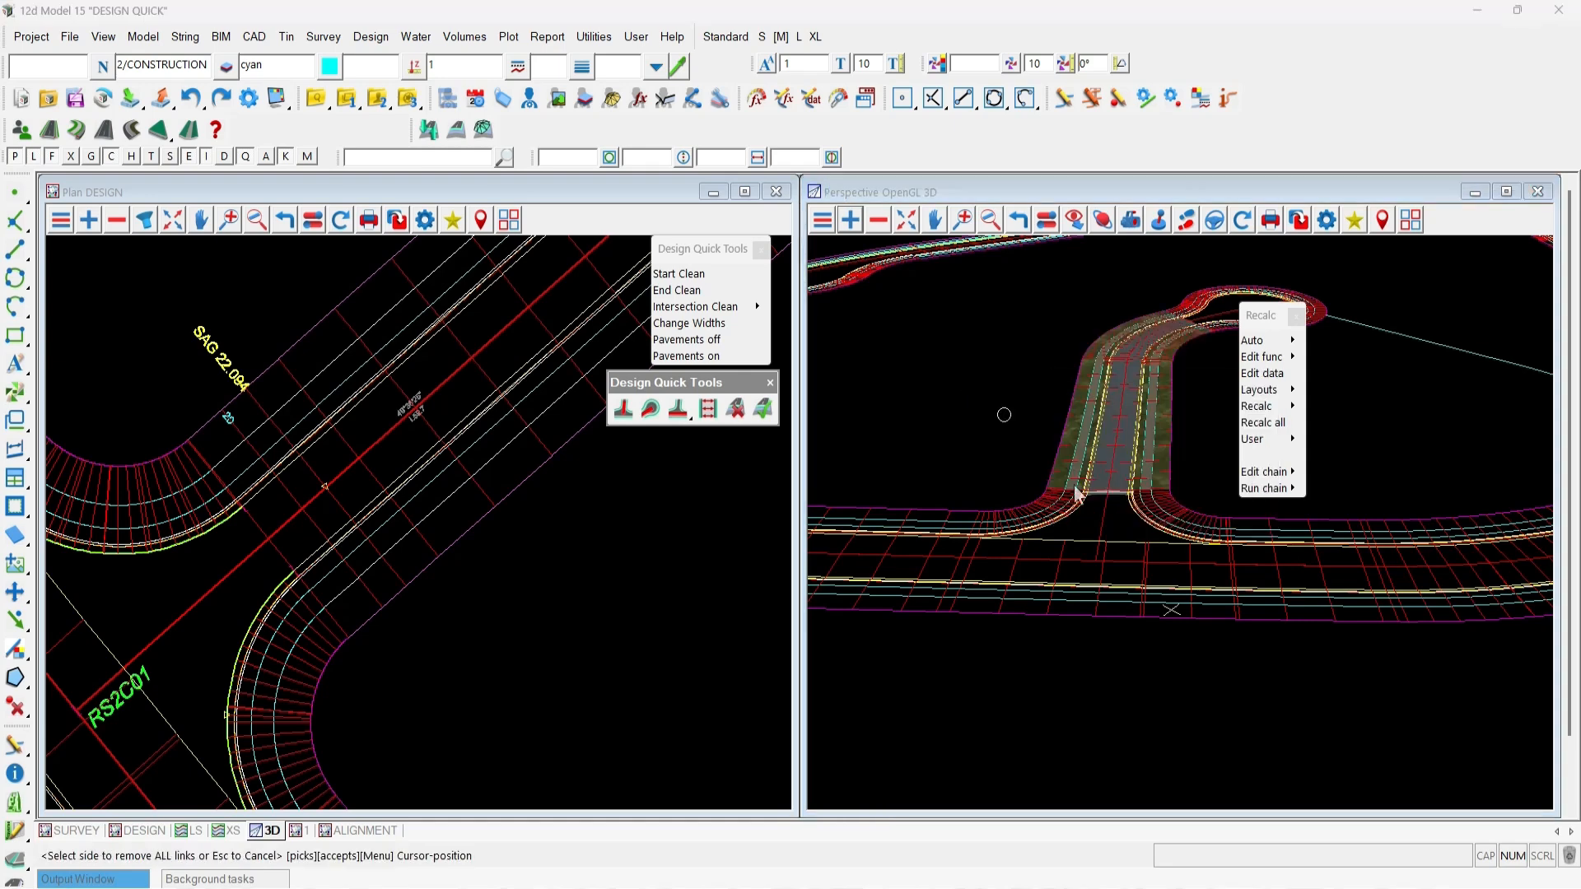
scroll(1075, 486, up, 3)
scroll(1075, 486, up, 3)
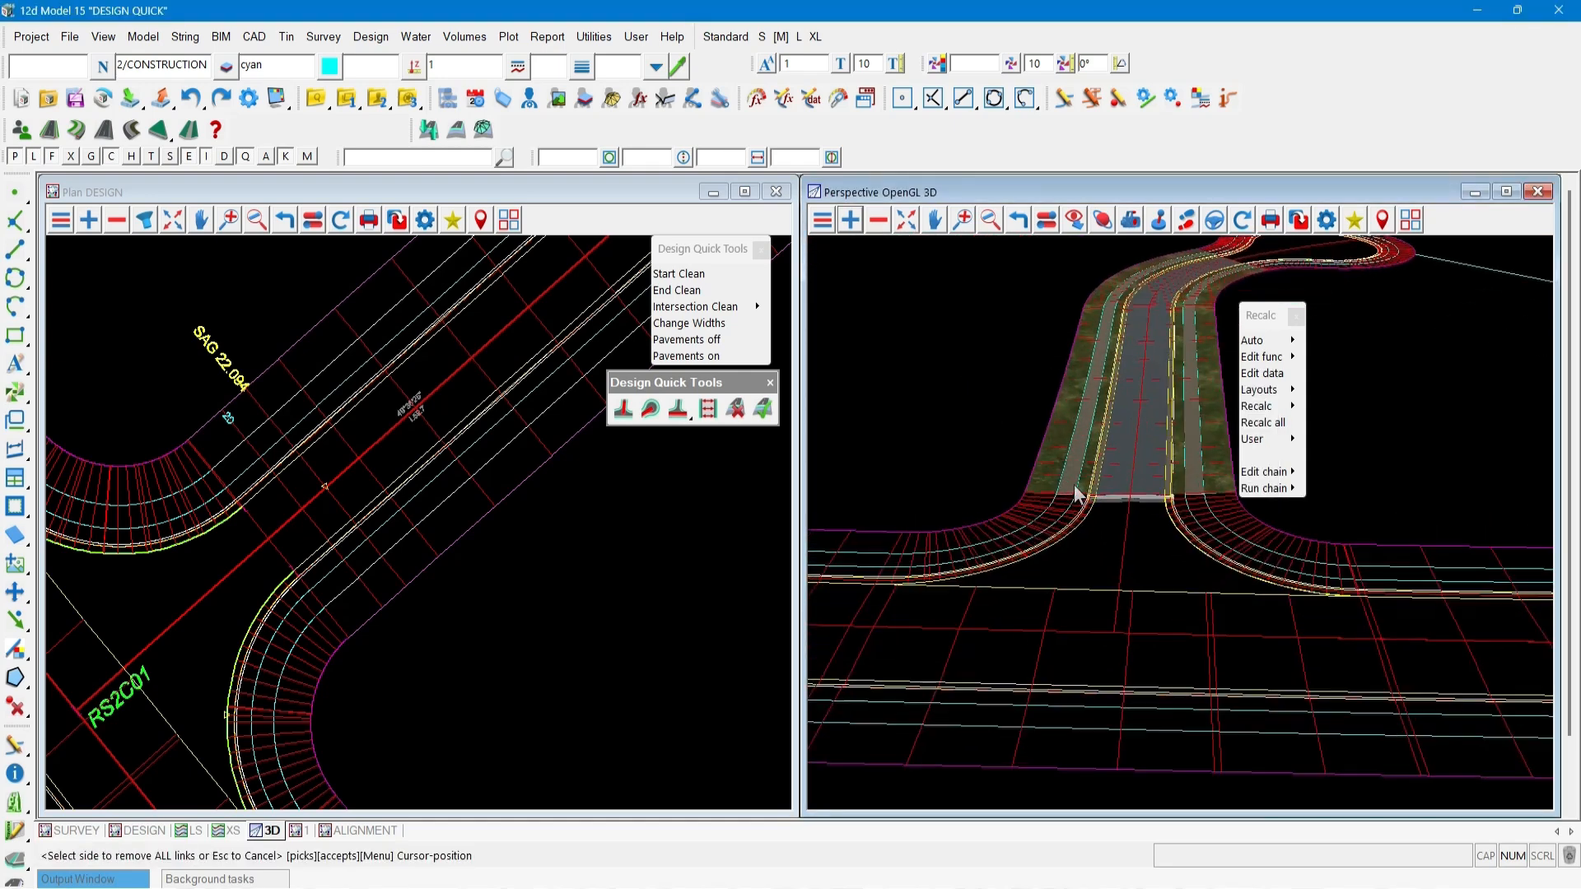
scroll(1115, 511, up, 1)
key(Escape)
drag(1255, 323, 1446, 295)
scroll(1103, 591, up, 2)
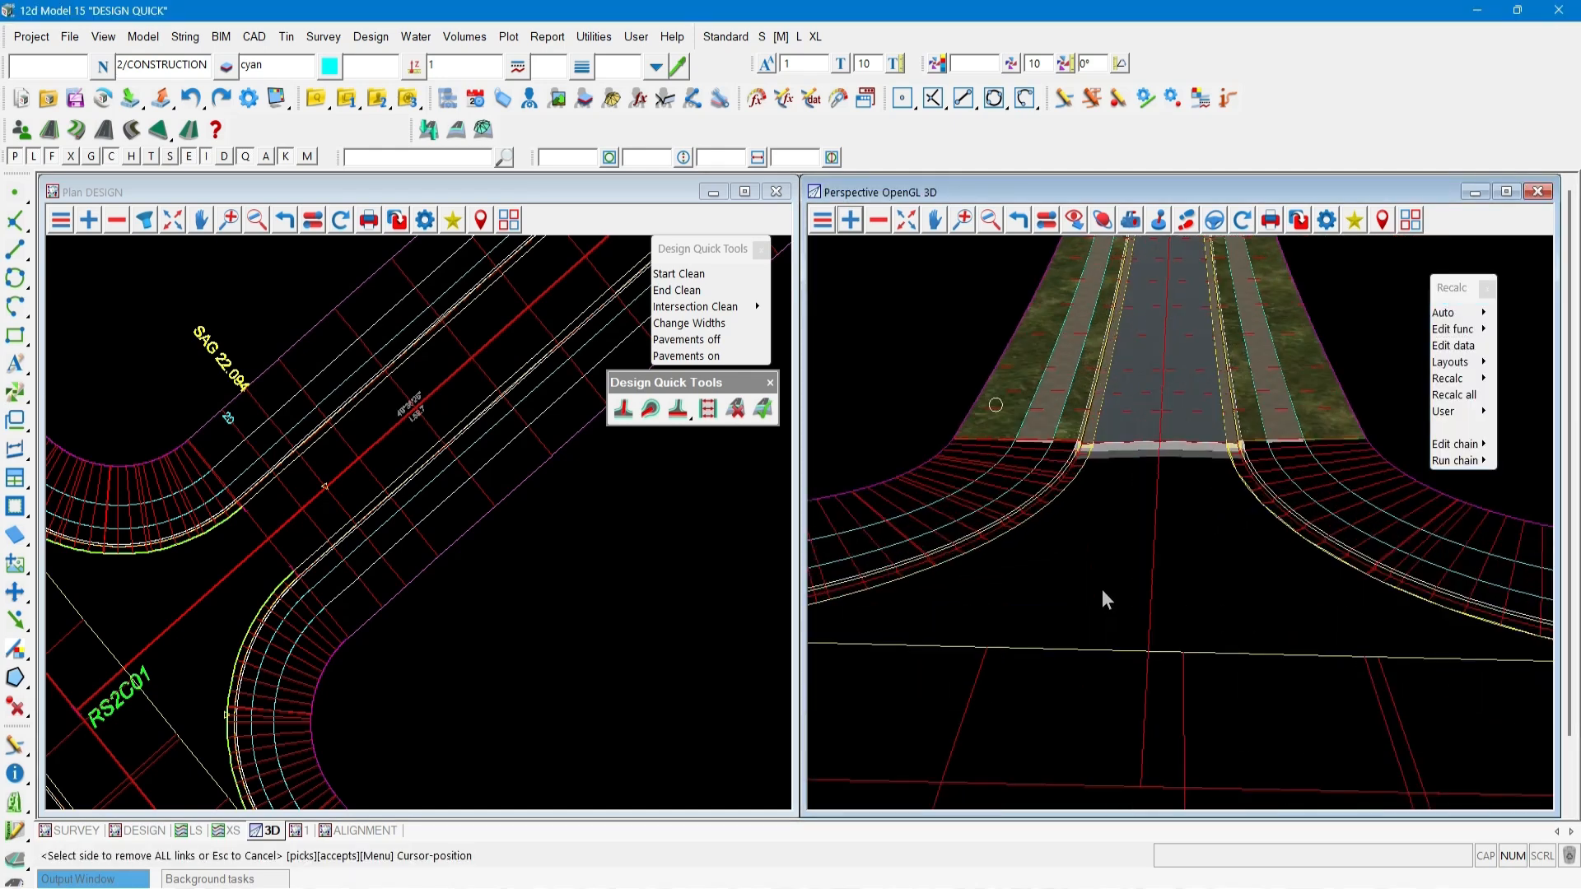
scroll(1102, 540, down, 2)
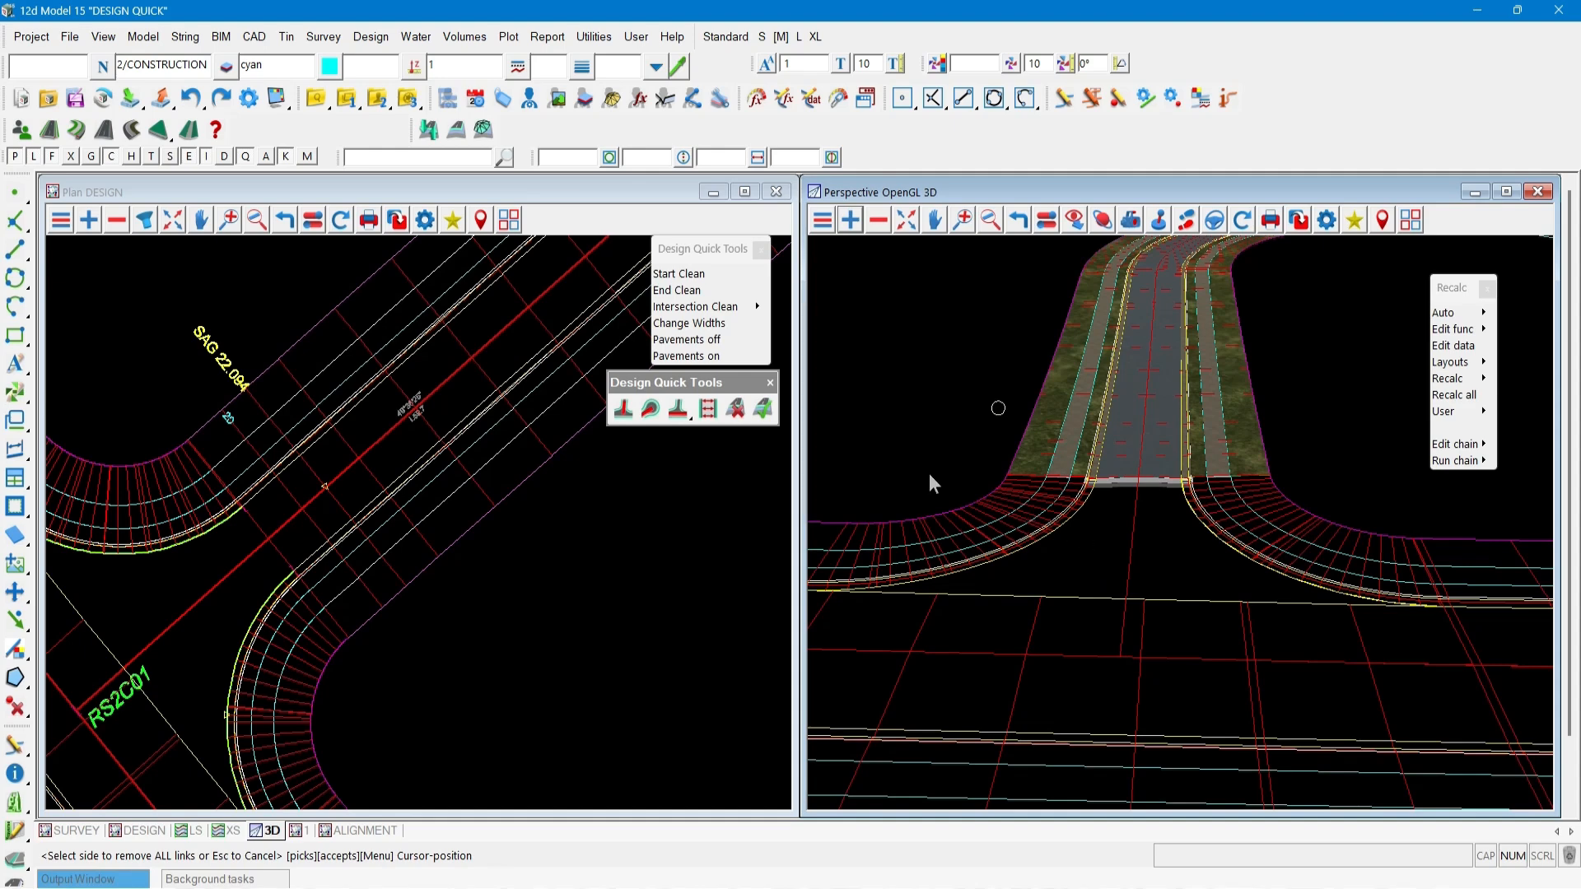
Turn pavements on for the kerb return strings RSK2C01 and RSK2C02.
click(768, 411)
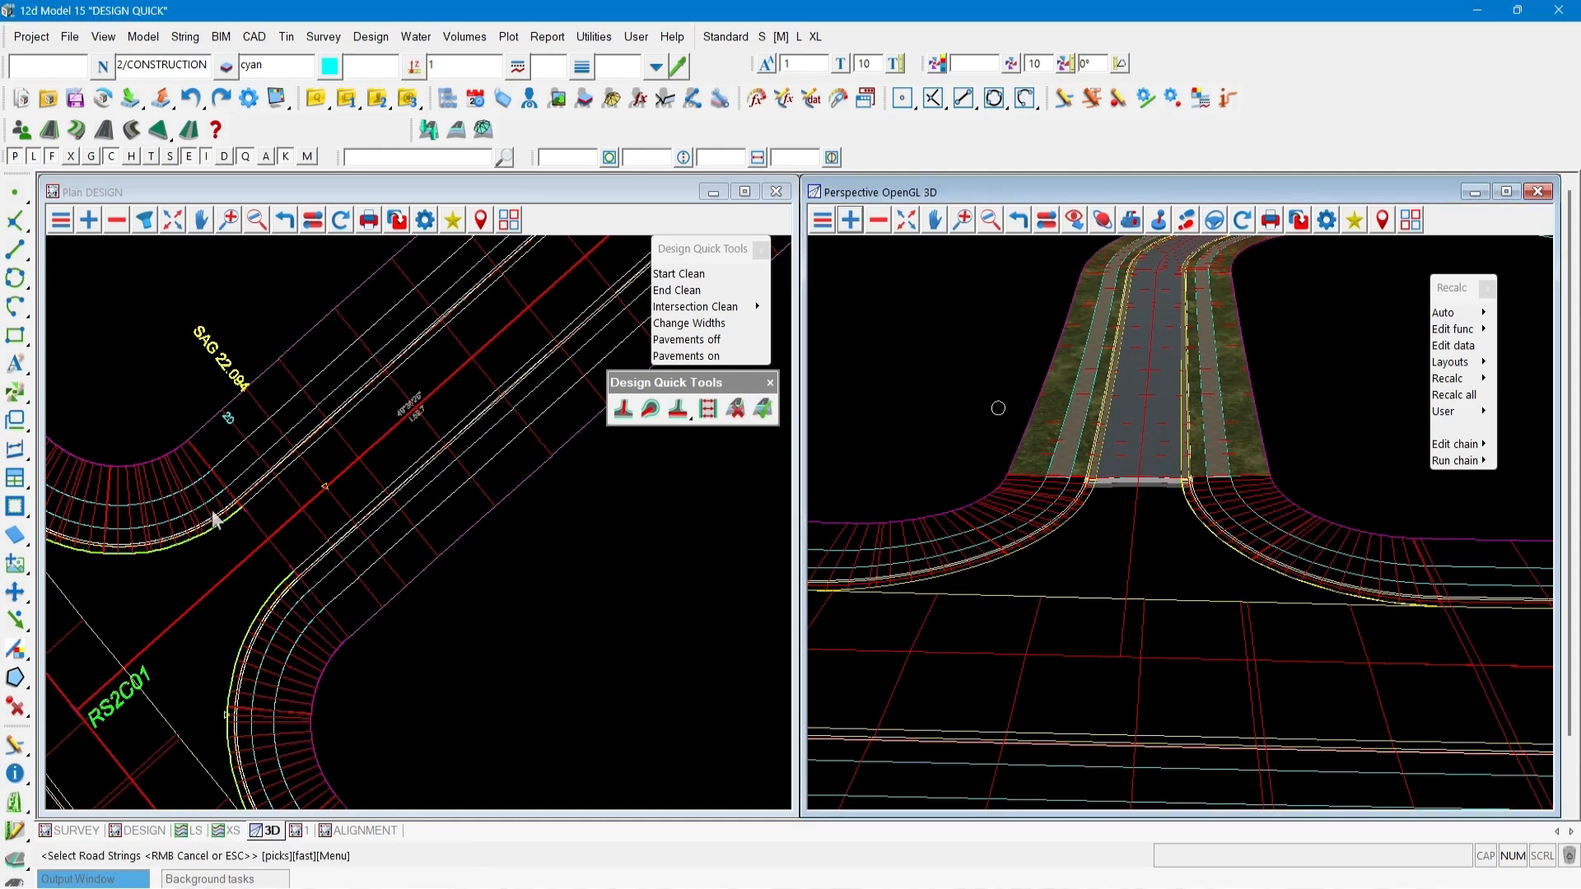
click(130, 465)
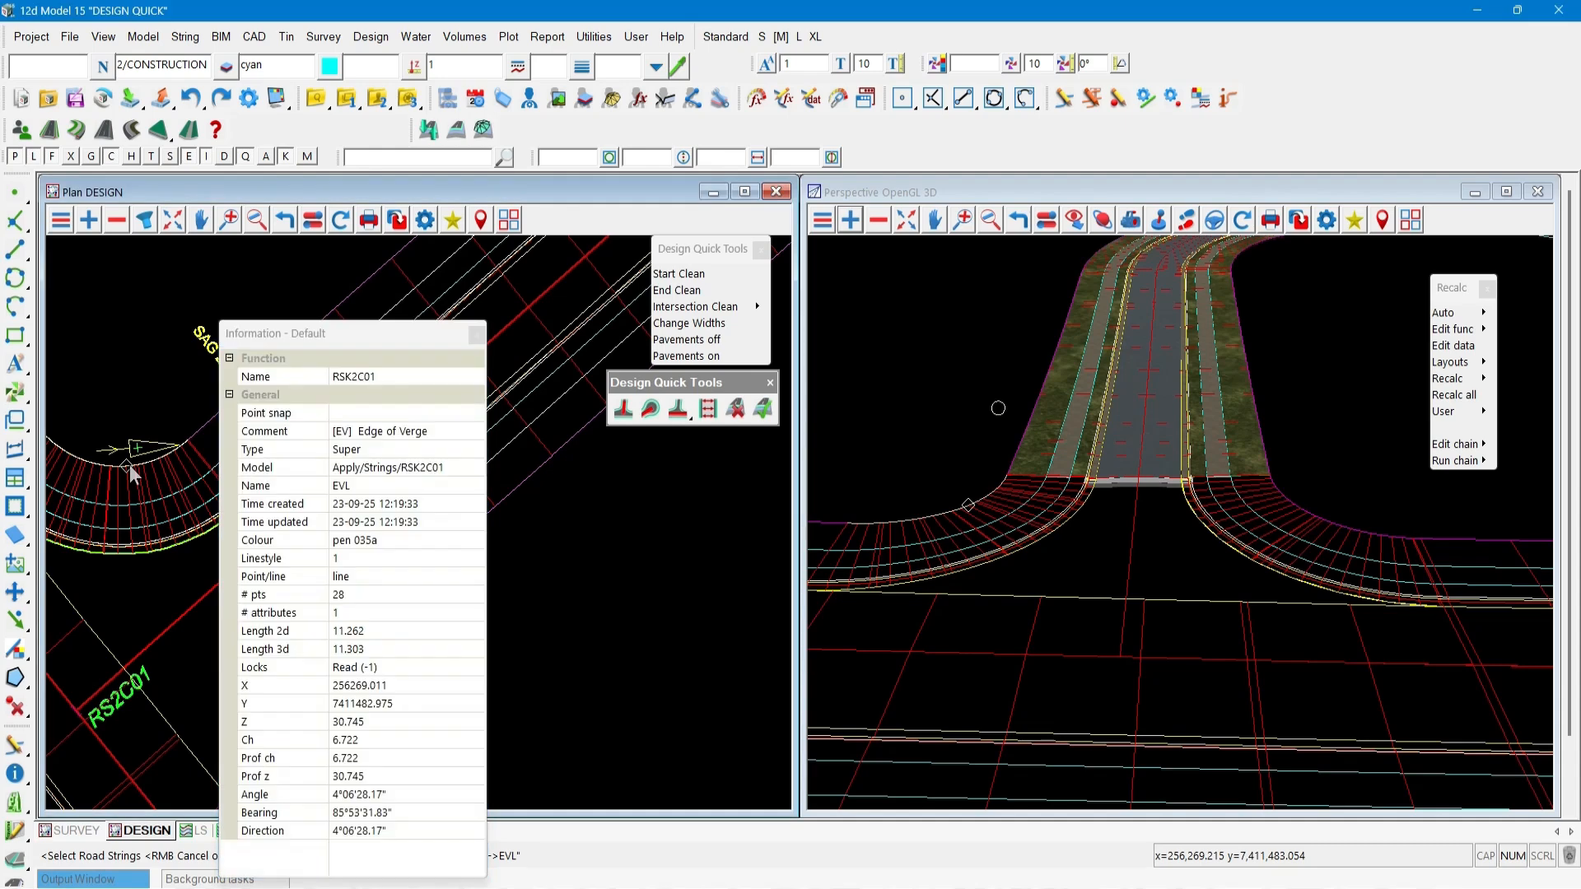
middle_click(130, 464)
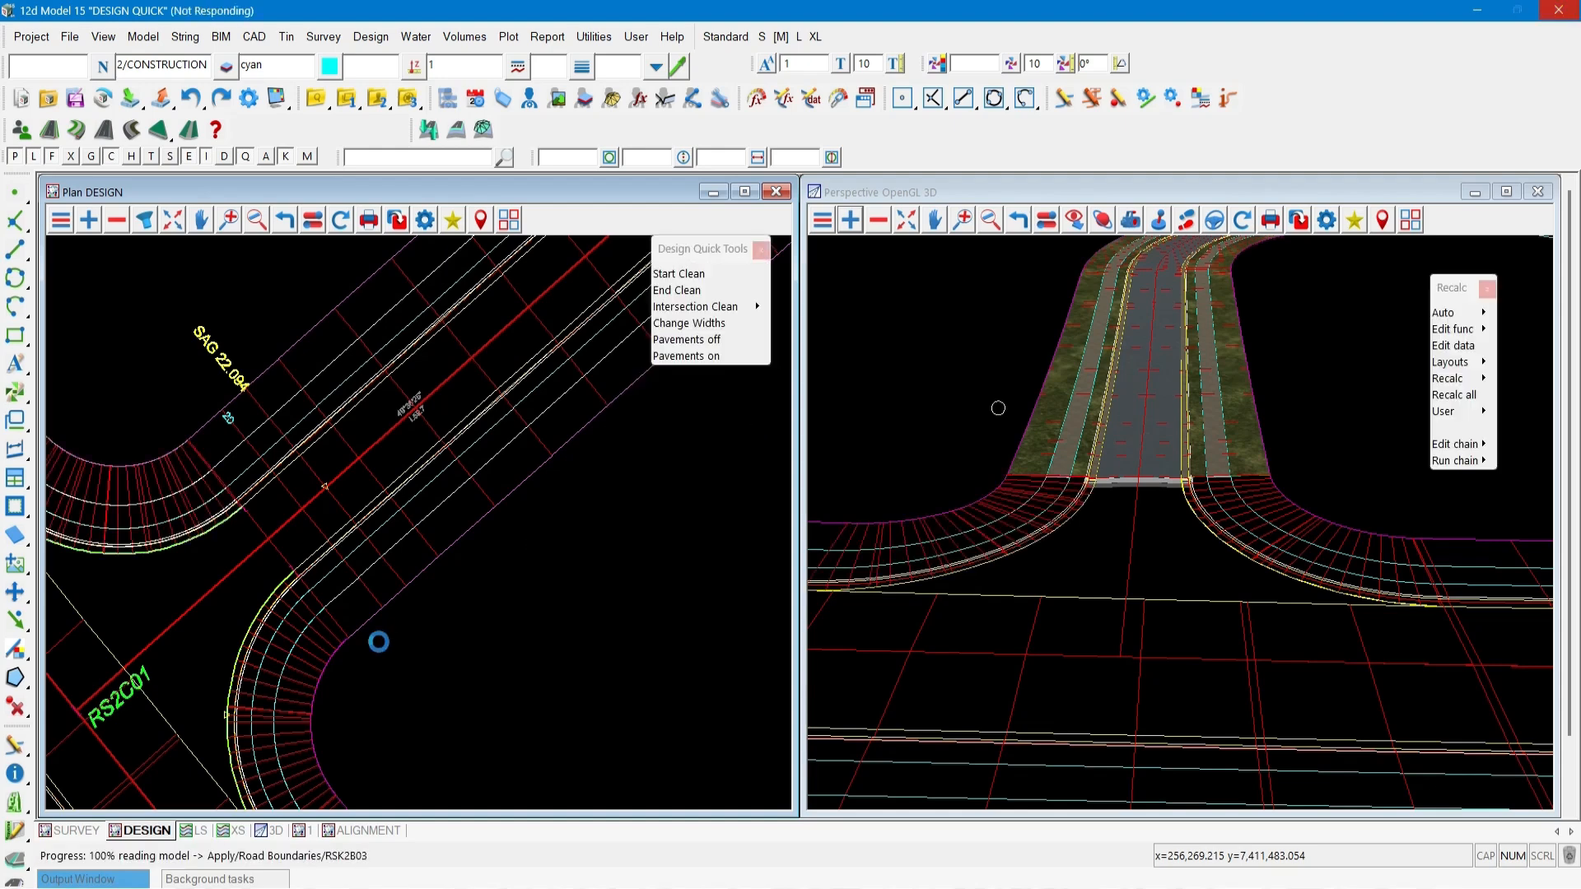
click(321, 689)
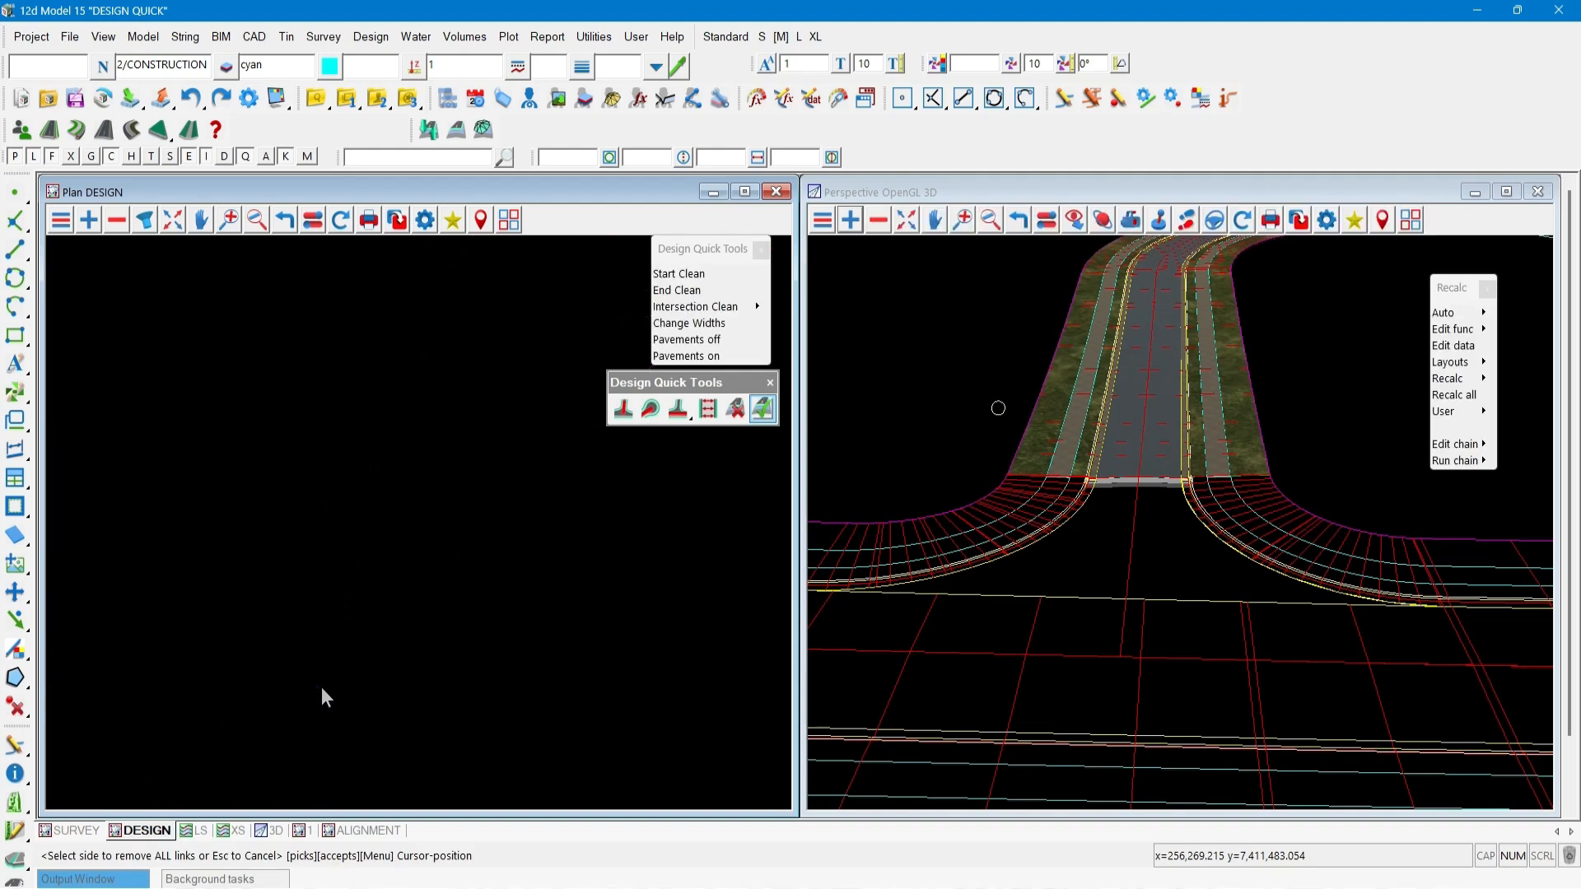
click(321, 694)
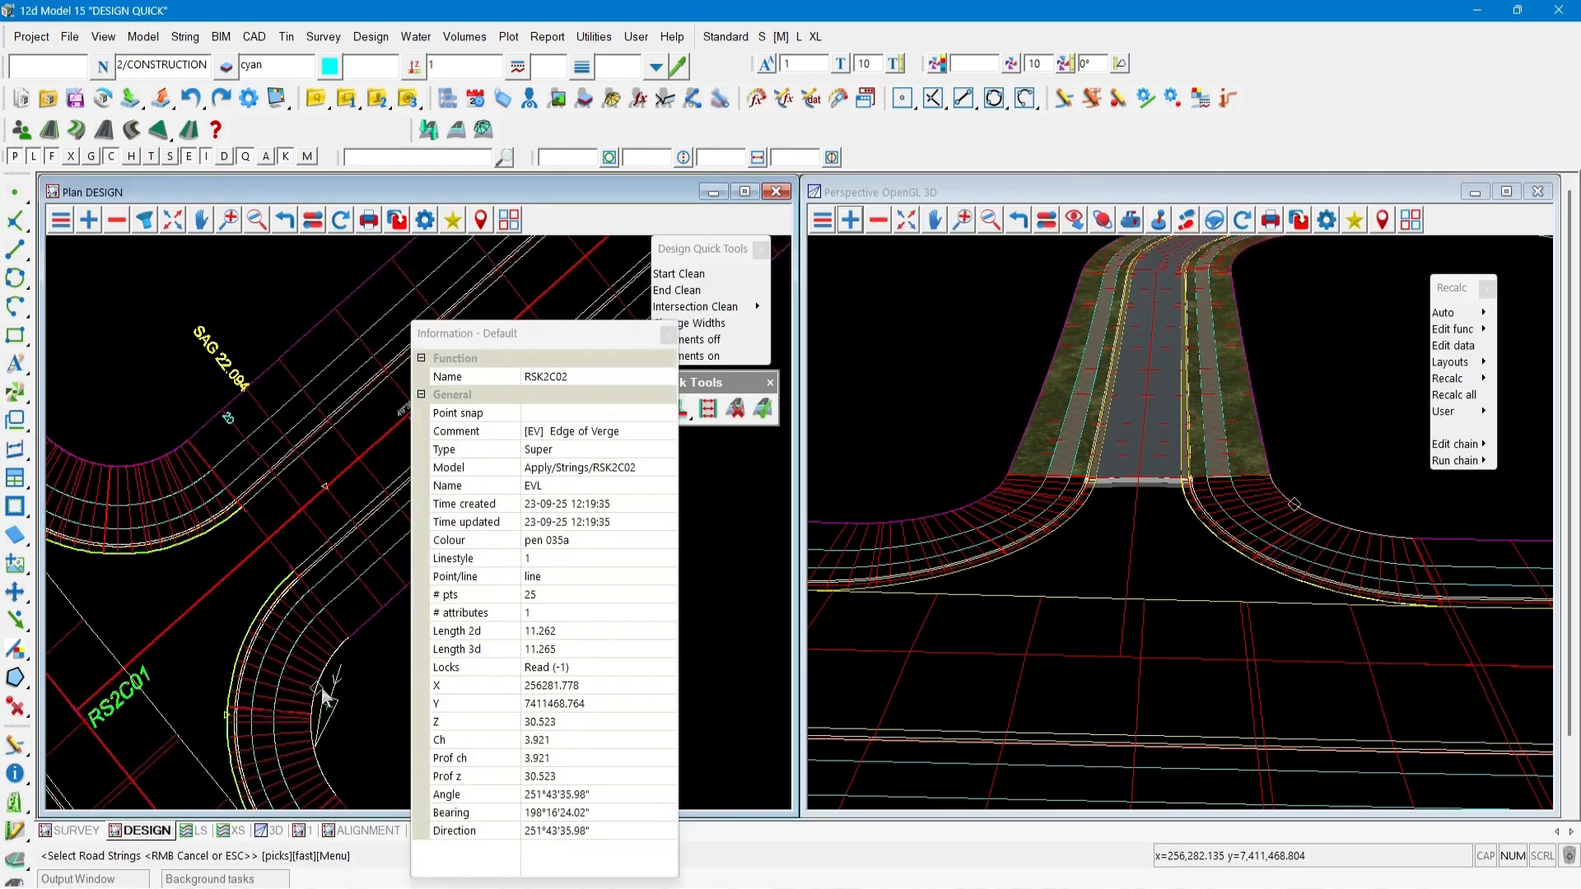
click(324, 696)
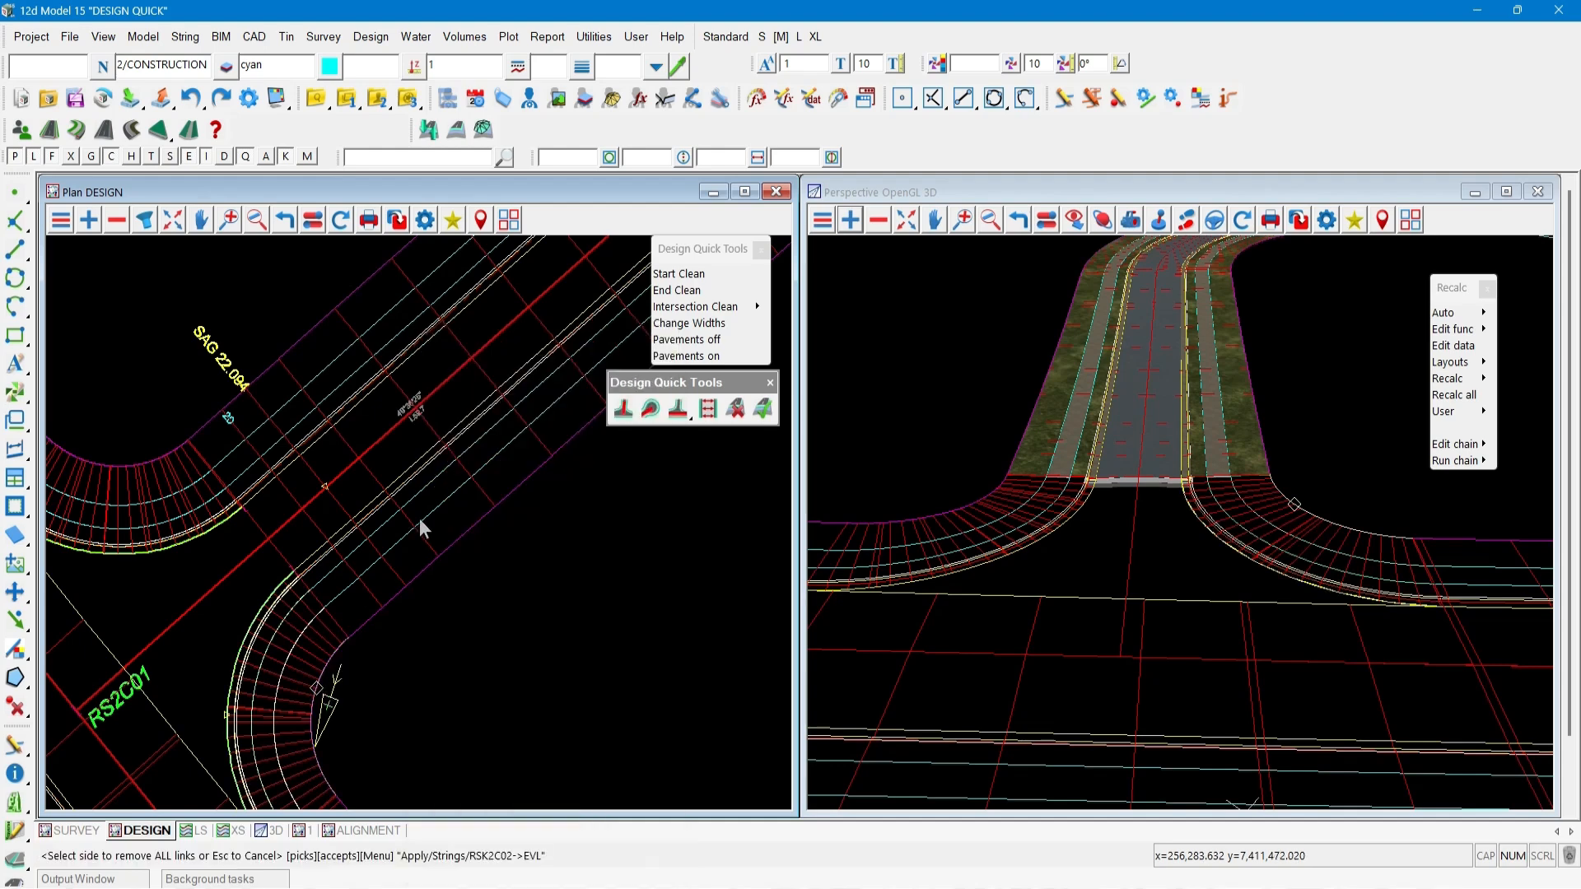
Turn pavements on for road RS2B01 by picking its kerb string in the 3D view.
click(763, 412)
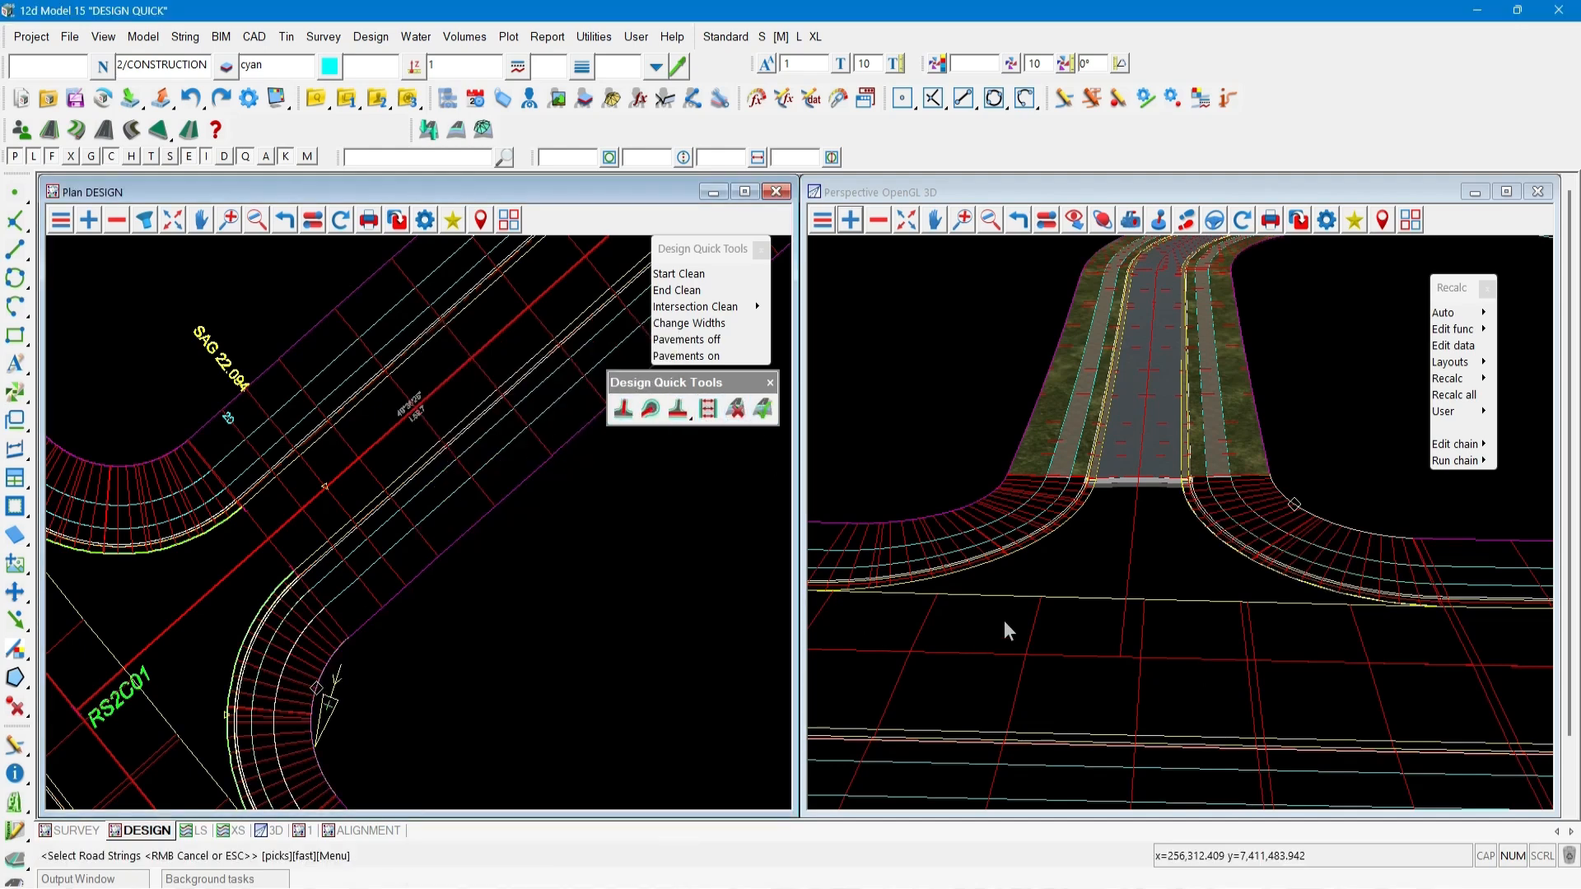
click(1010, 595)
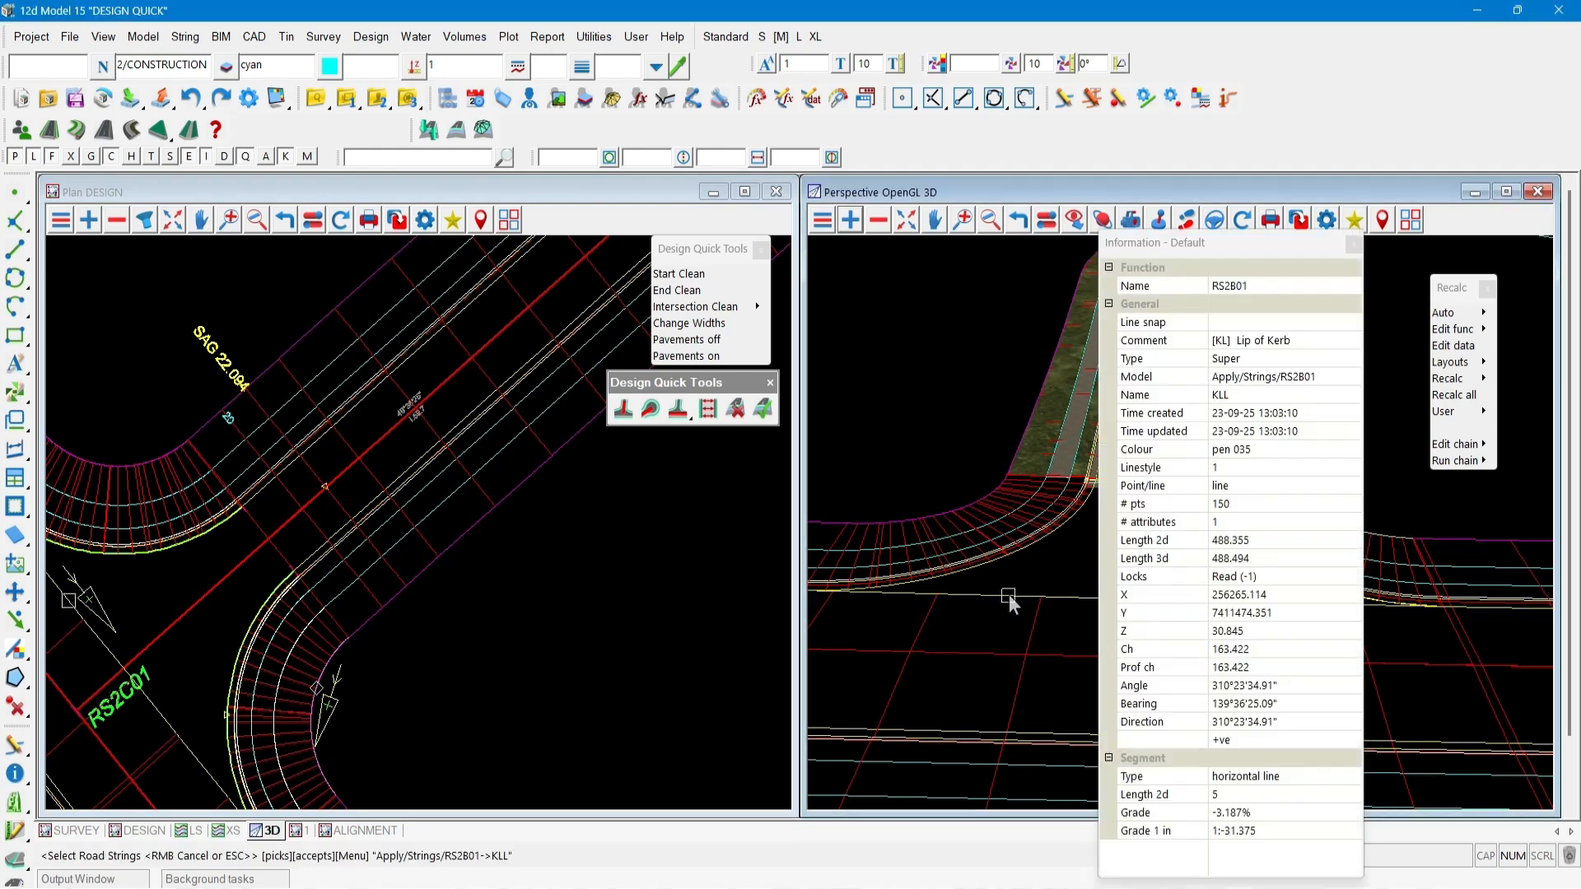
middle_click(1010, 595)
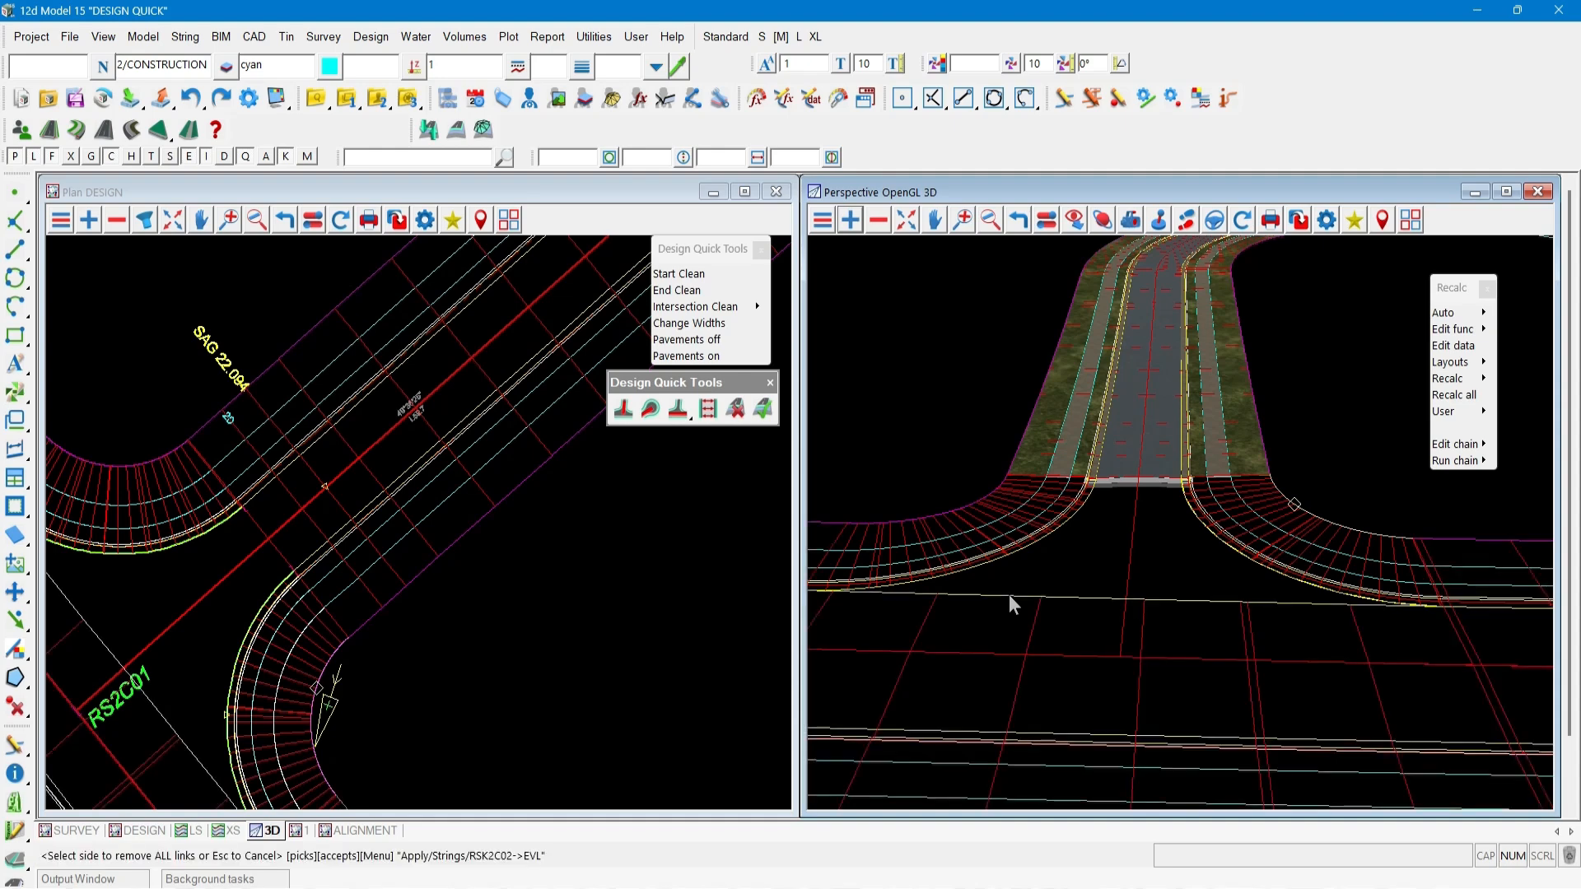
Re-add the Apply Trimesh models to the 3D view to show the new pavements.
click(850, 221)
click(873, 321)
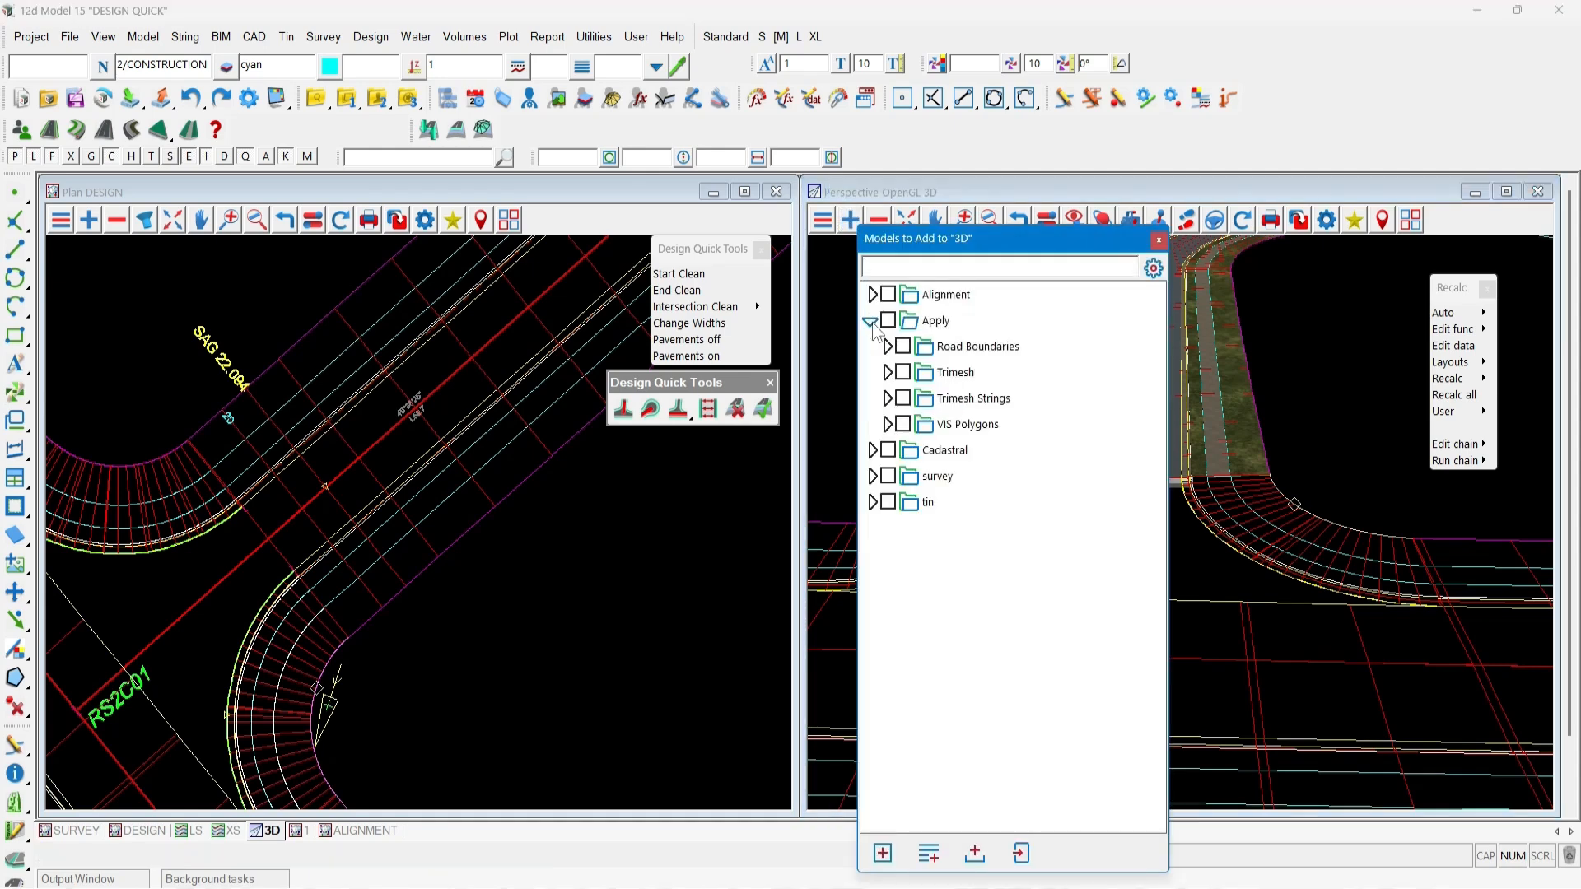
click(955, 372)
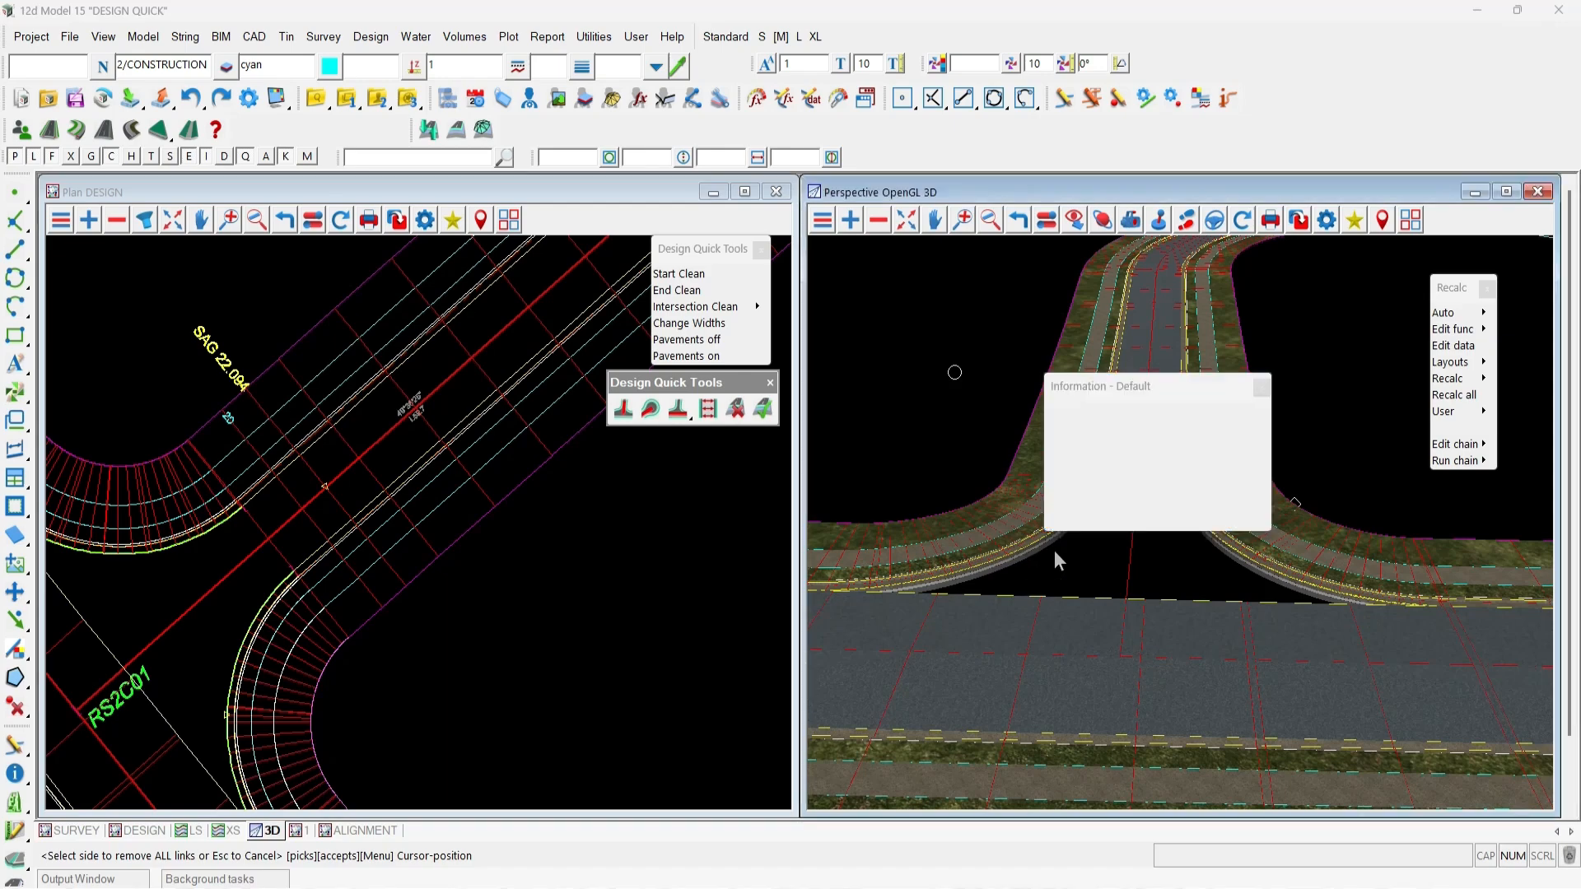
key(Escape)
key(Escape)
key(Escape)
scroll(1079, 551, up, 2)
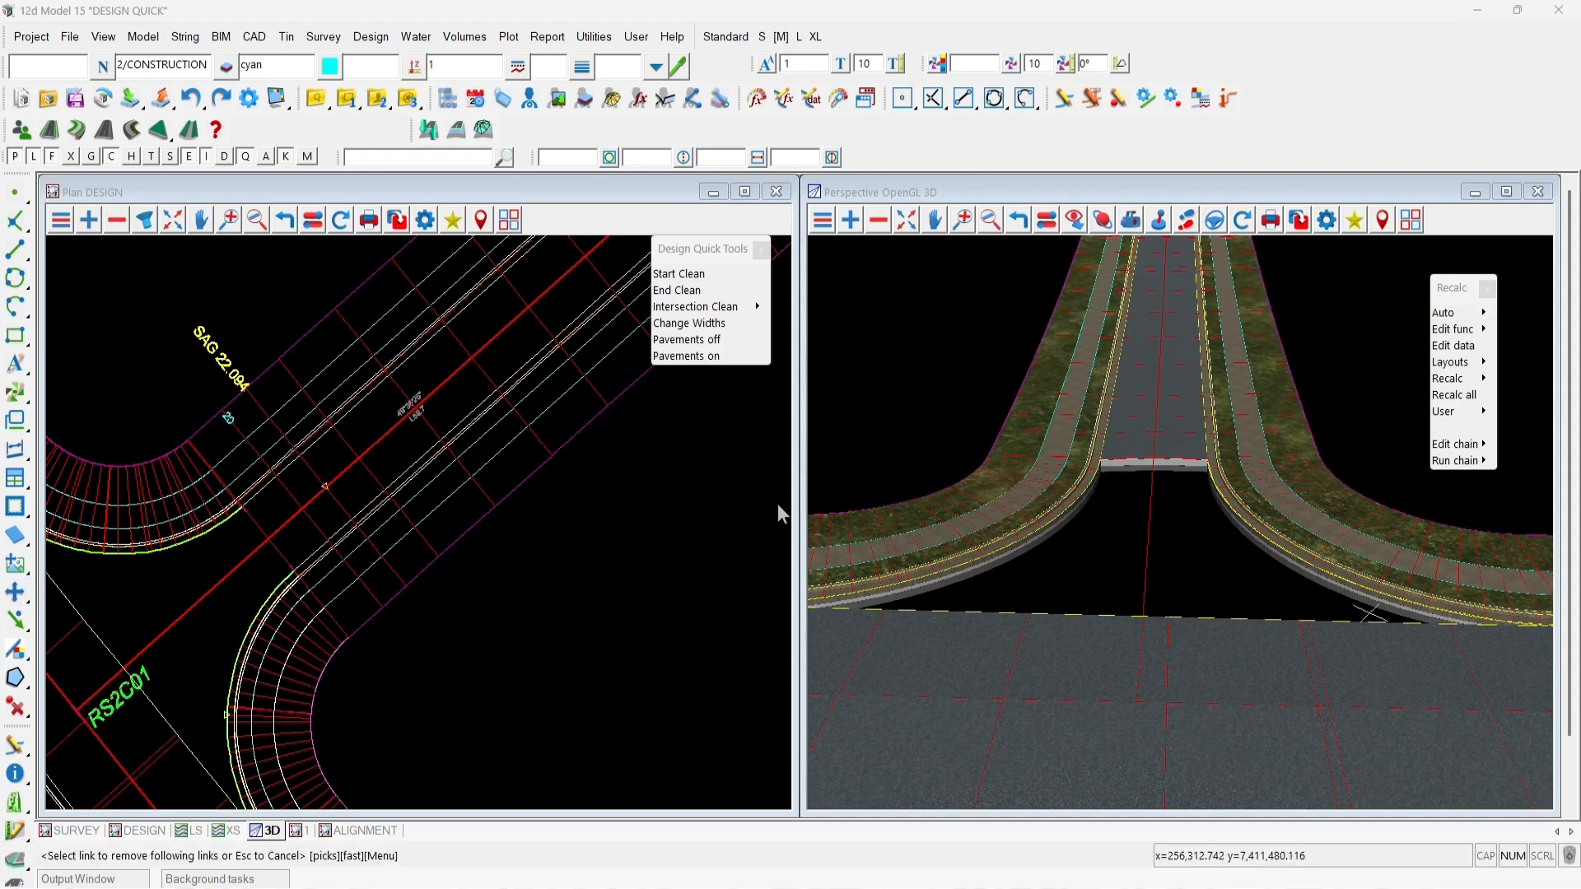
Close the Design Quick Tools menu and dock its toolbar into the main toolbar area.
click(709, 257)
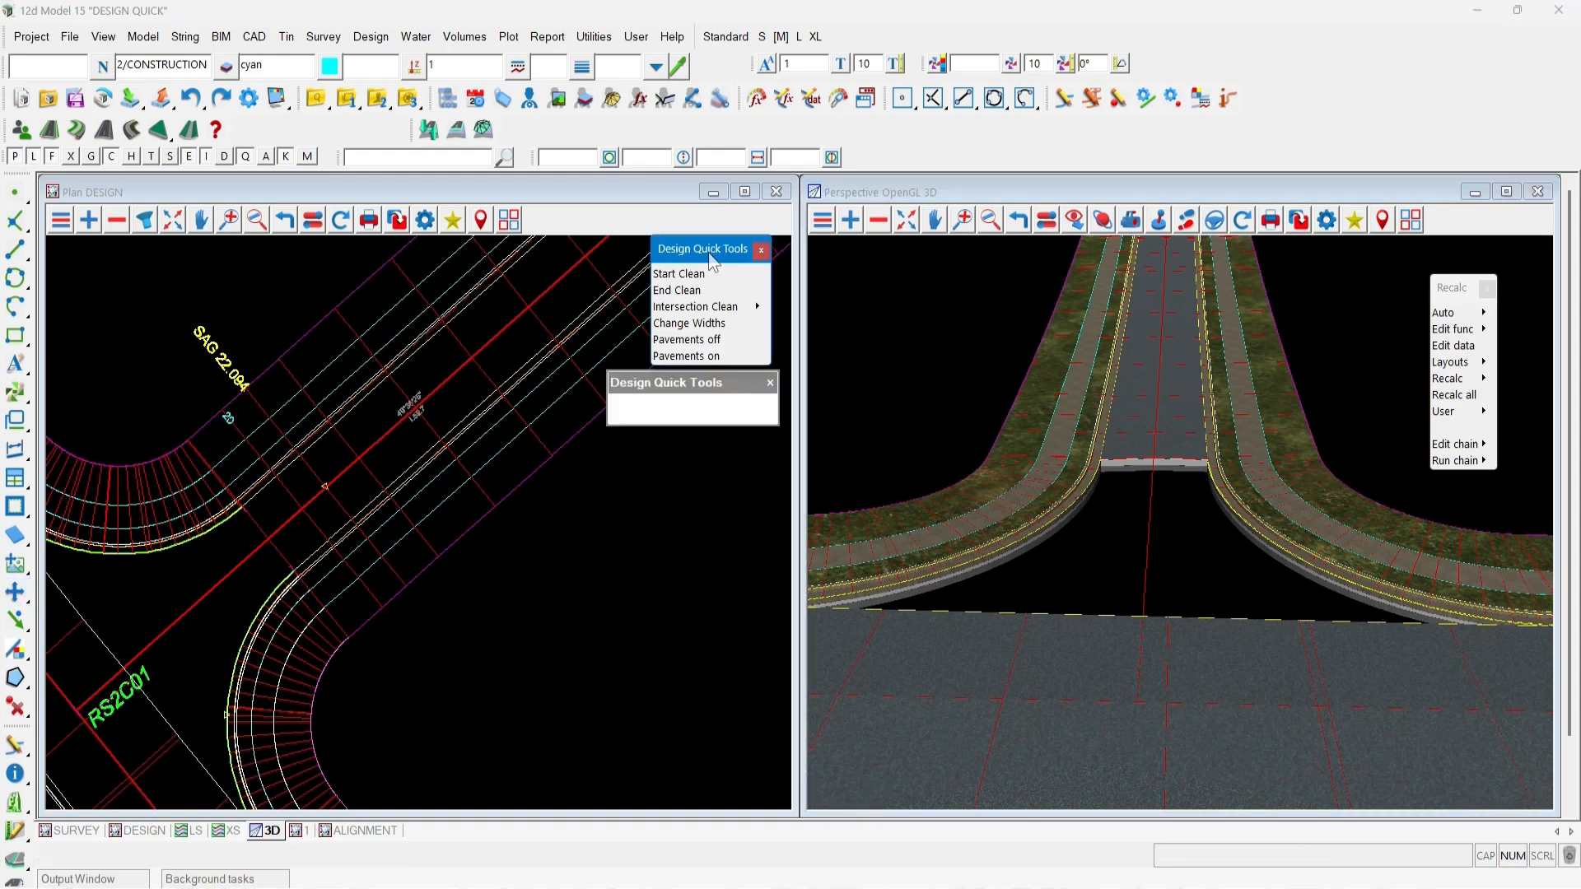
drag(709, 253, 715, 253)
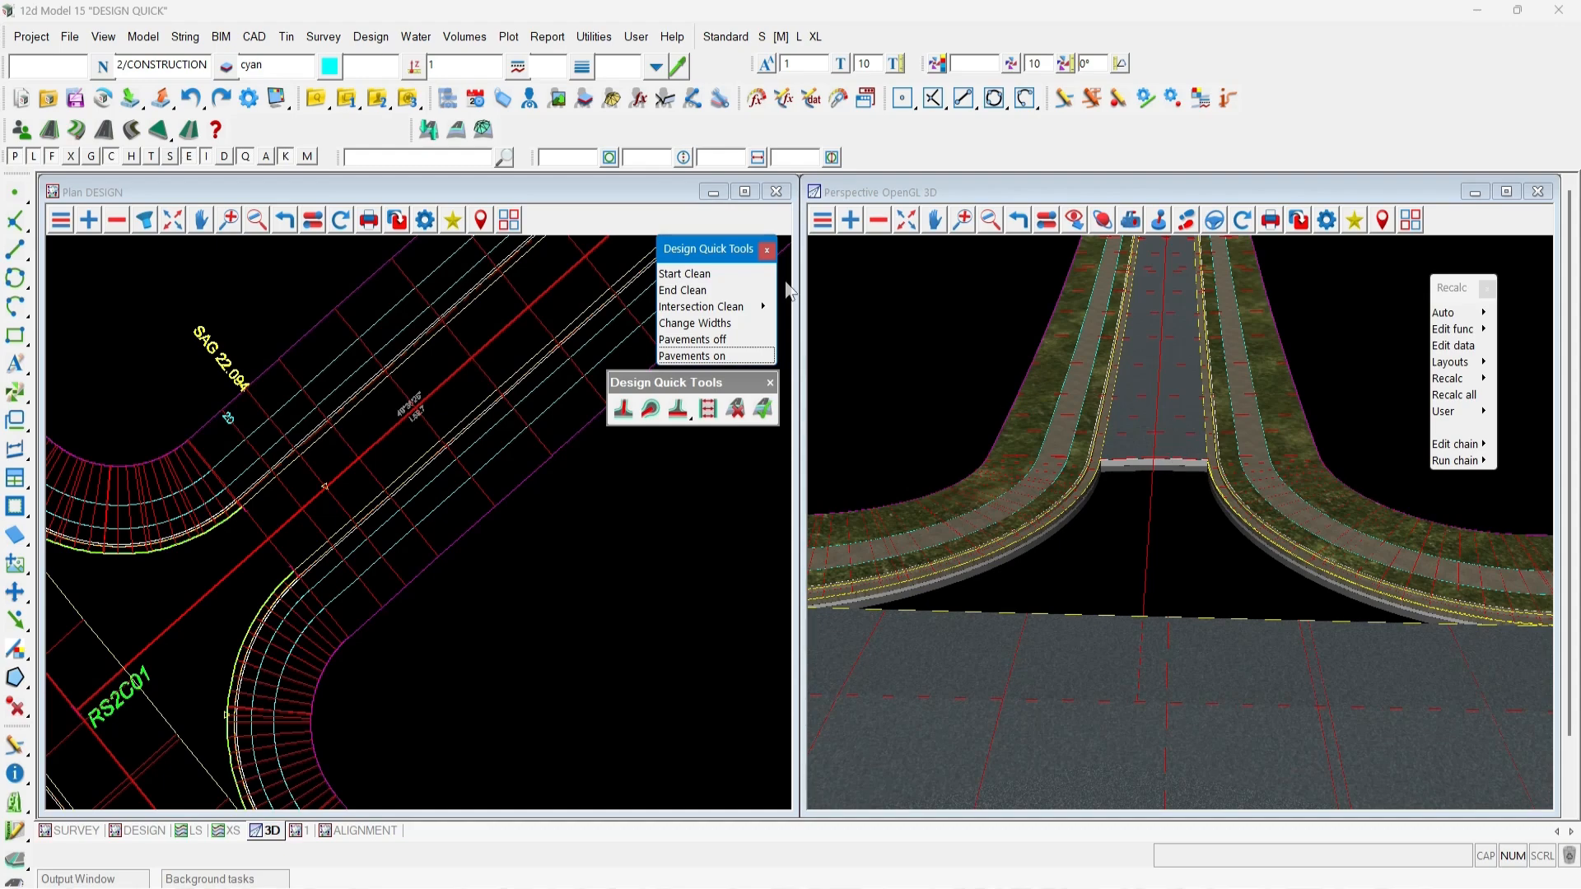
click(766, 250)
drag(650, 383, 277, 126)
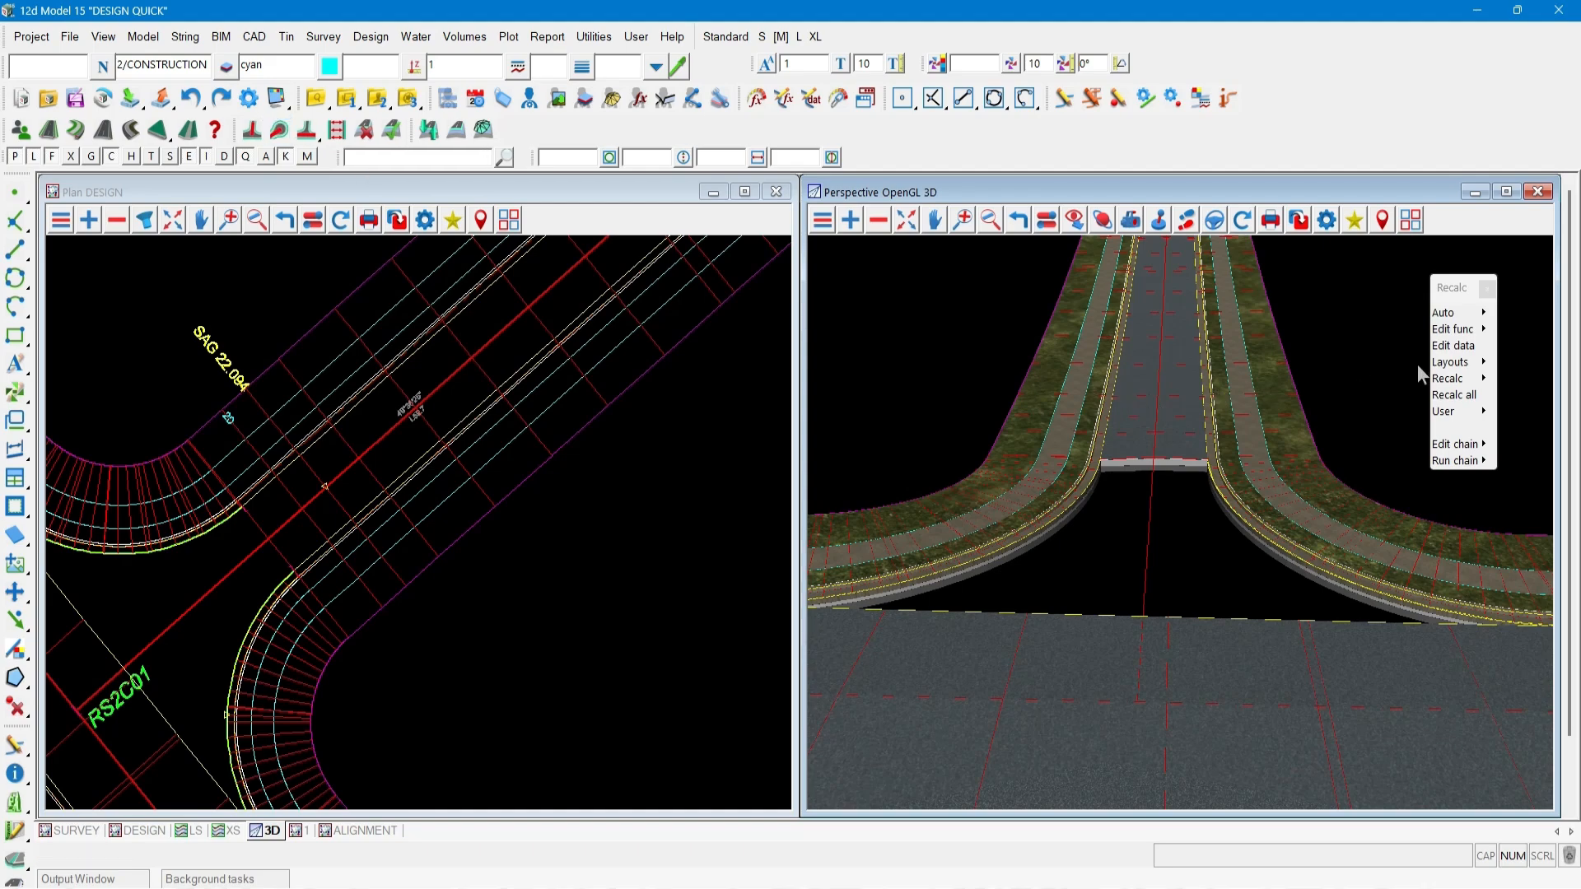
Open the left MTF modifiers of road RS2C01 for editing by picking it in the 3D view.
click(1453, 345)
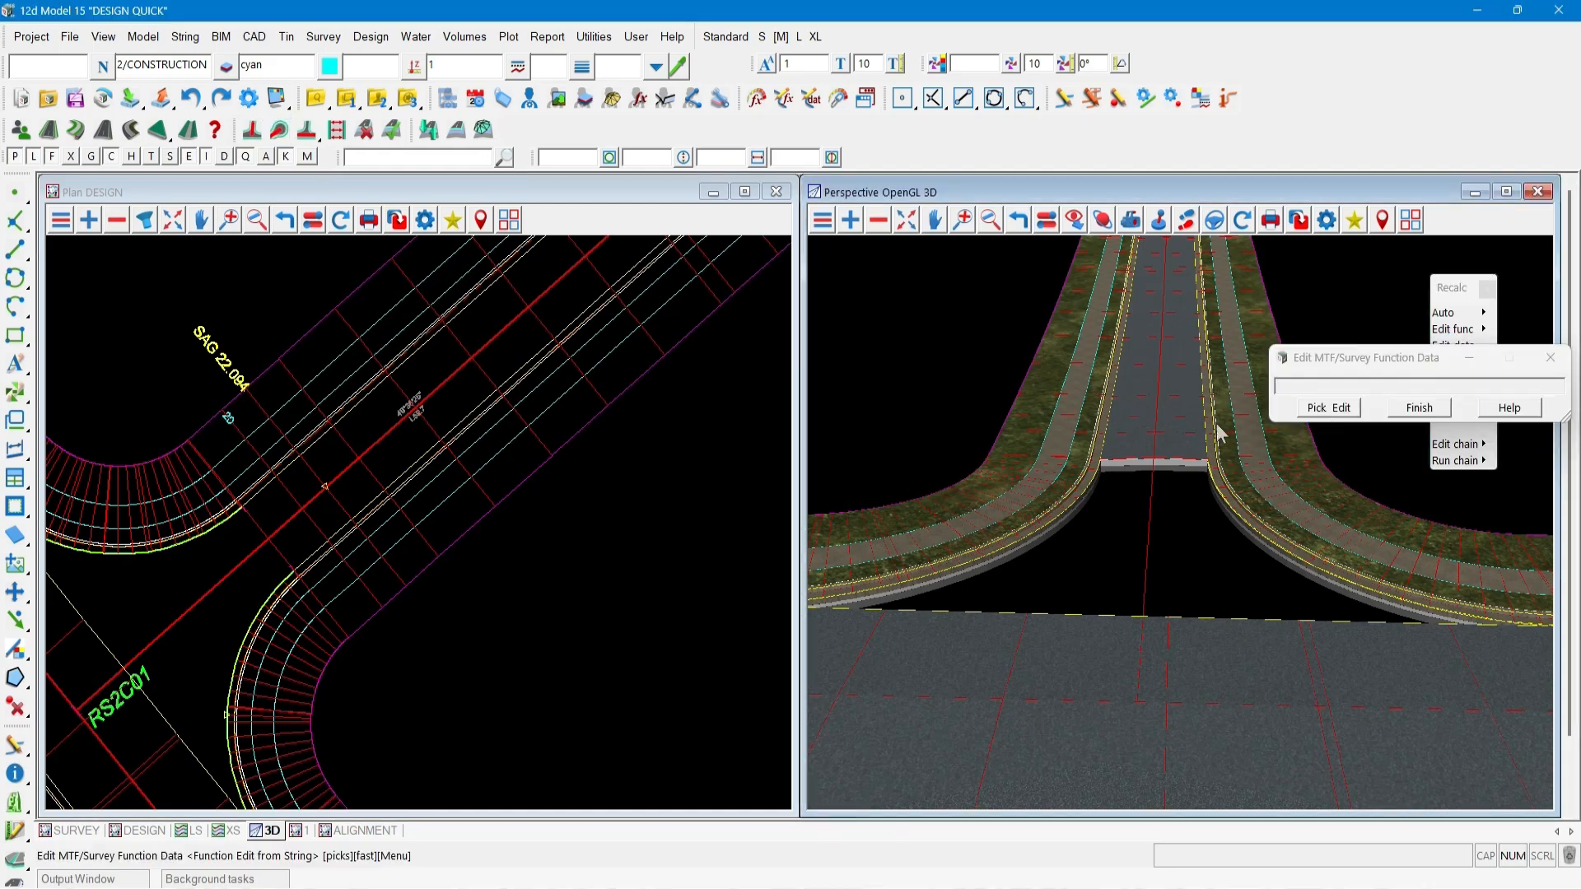
click(1134, 465)
middle_click(1131, 467)
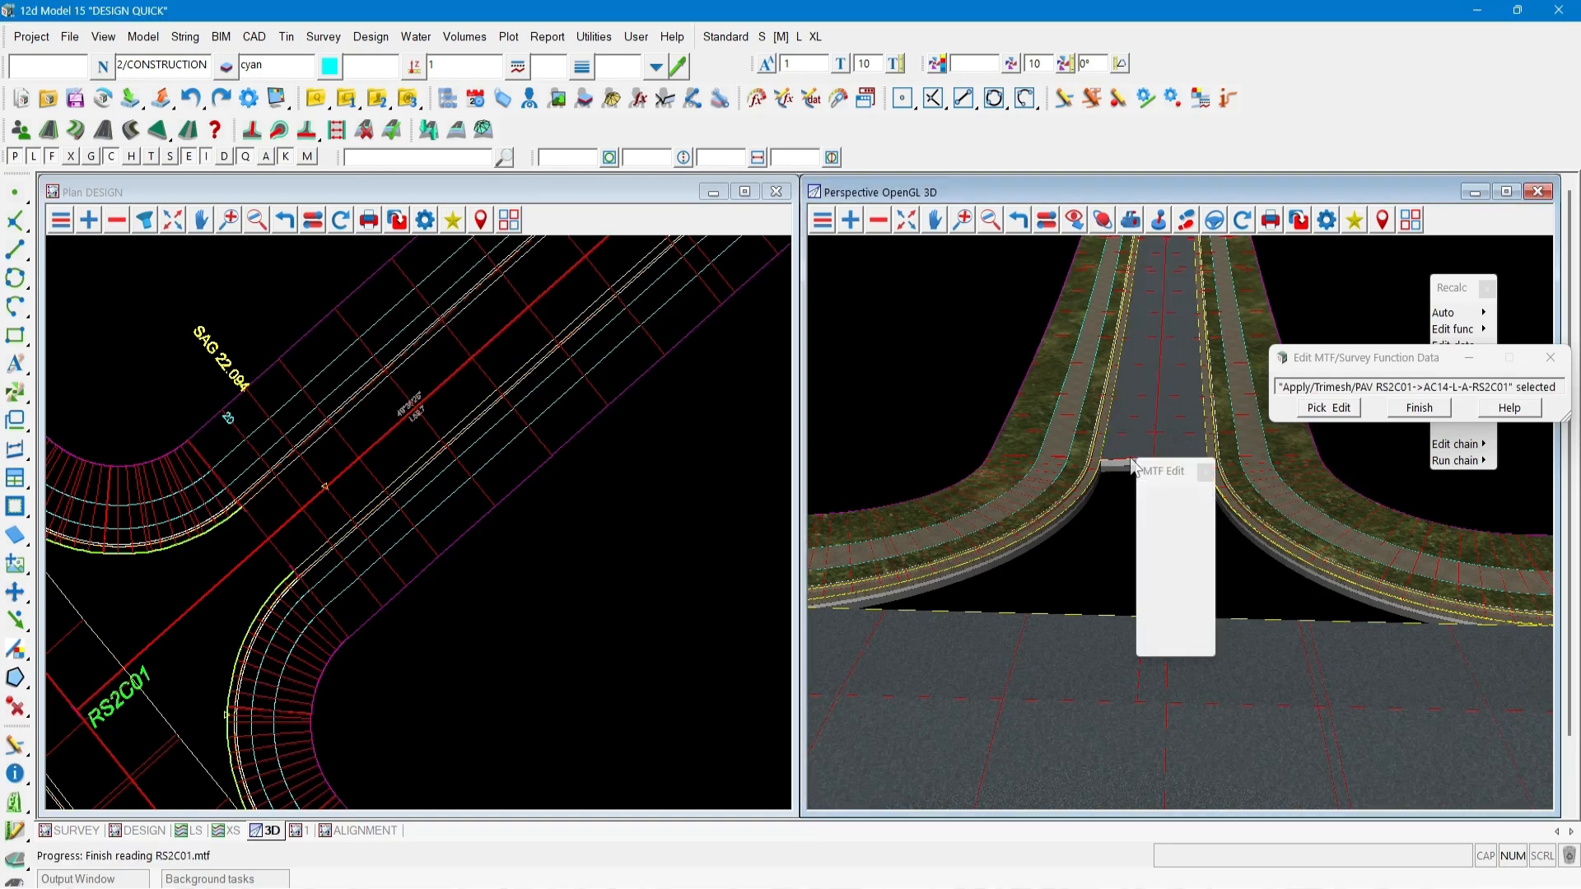
drag(1163, 472, 886, 426)
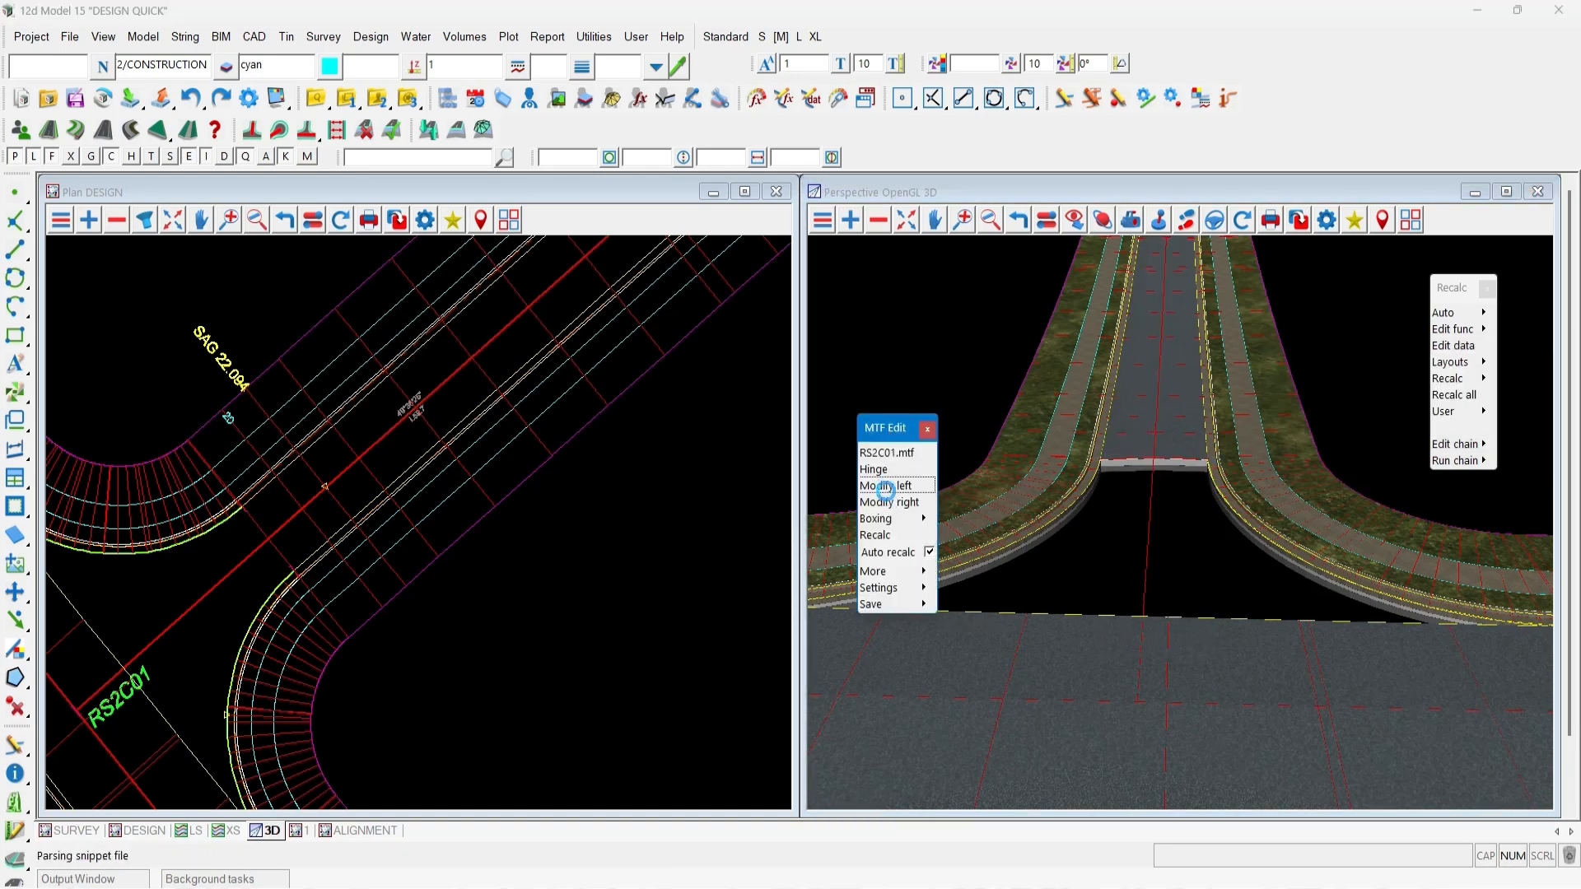
click(904, 484)
drag(1029, 504, 205, 256)
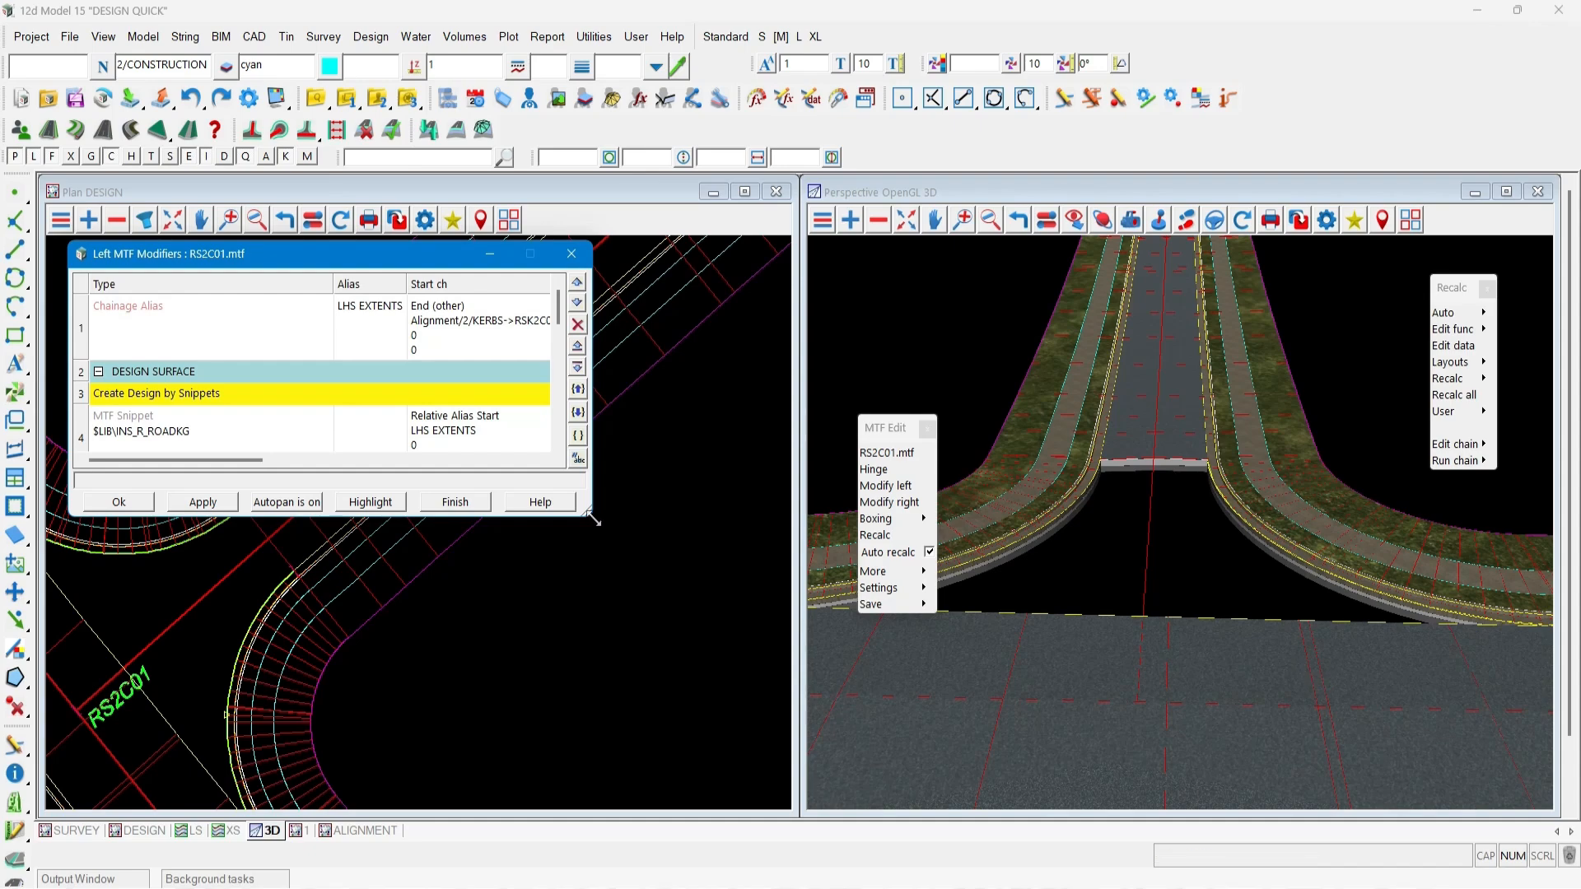
drag(592, 517, 774, 789)
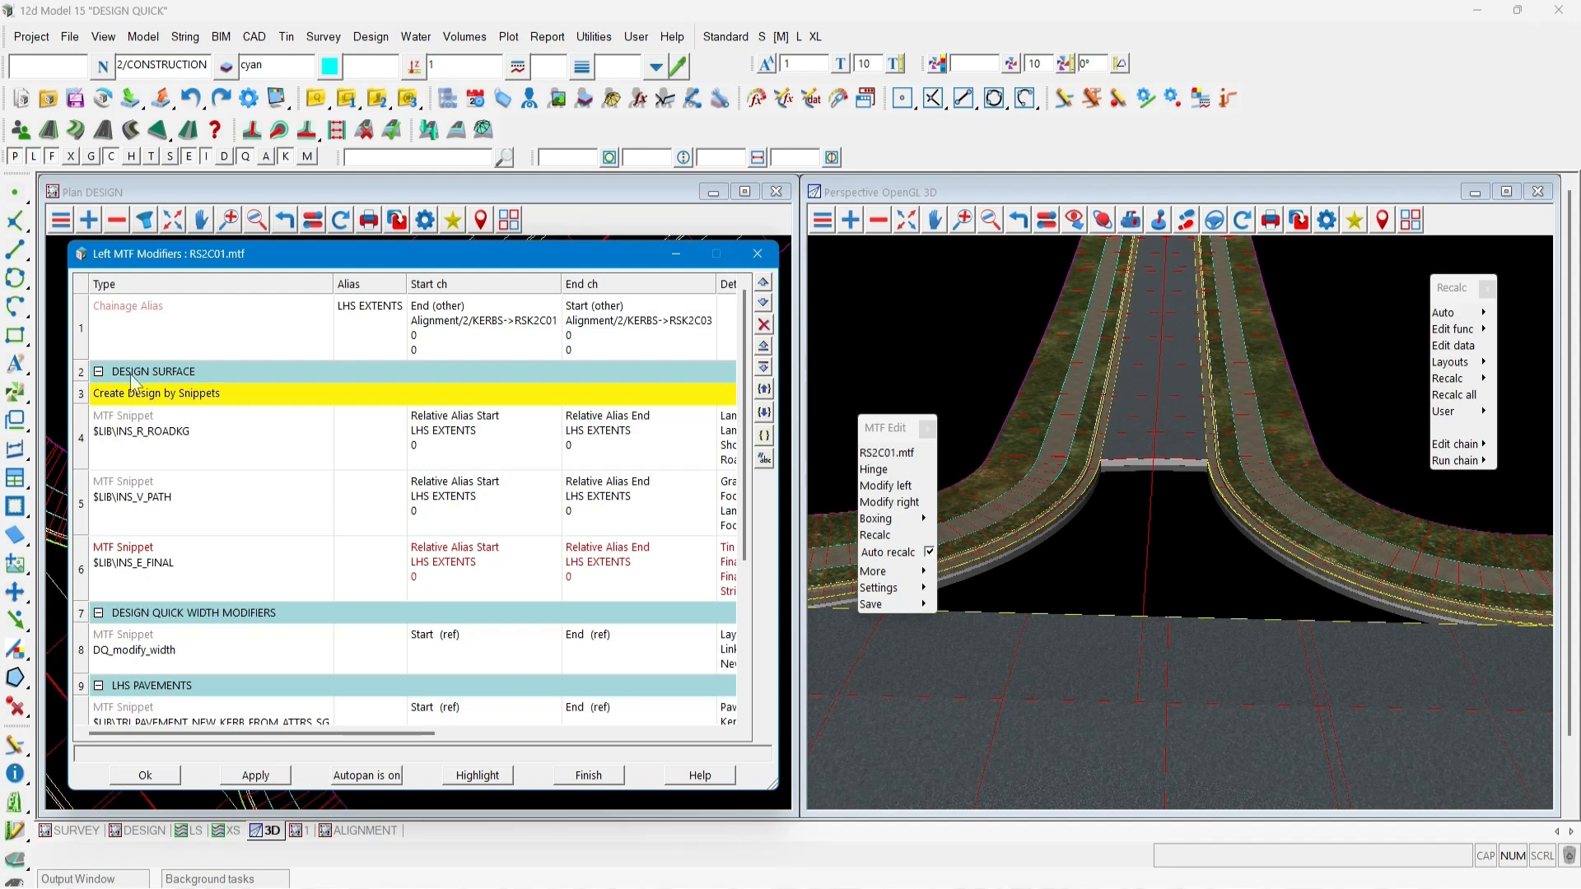
Browse the snippet manager to read the information for the TRI_PAVEMENT_NEW_KERB_FROM_ATTRS_SG kerb snippet.
scroll(252, 507, down, 4)
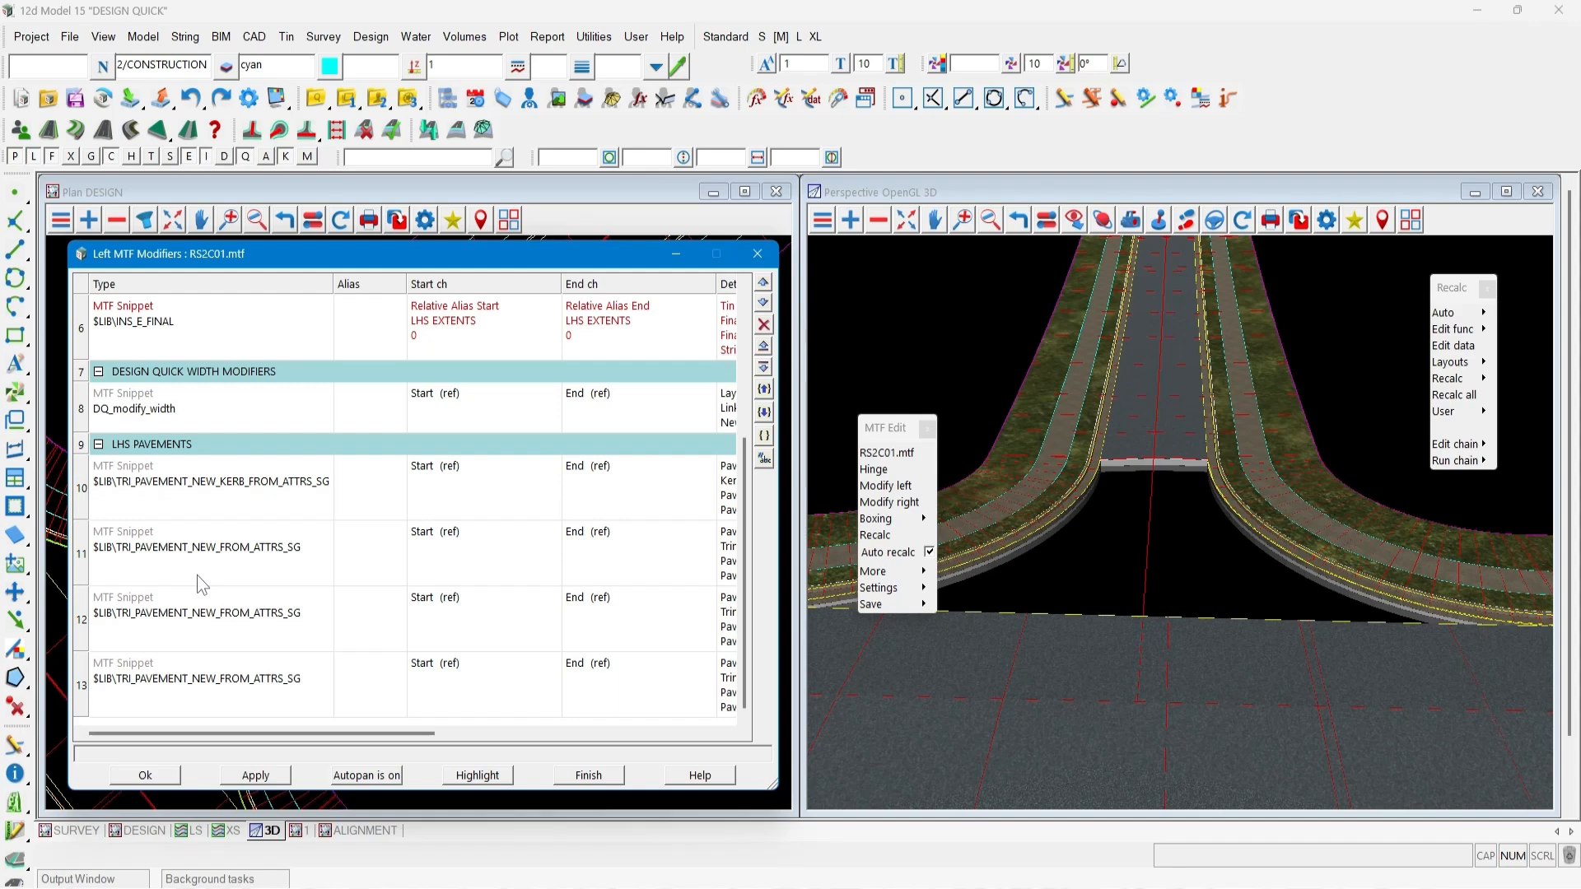
click(370, 45)
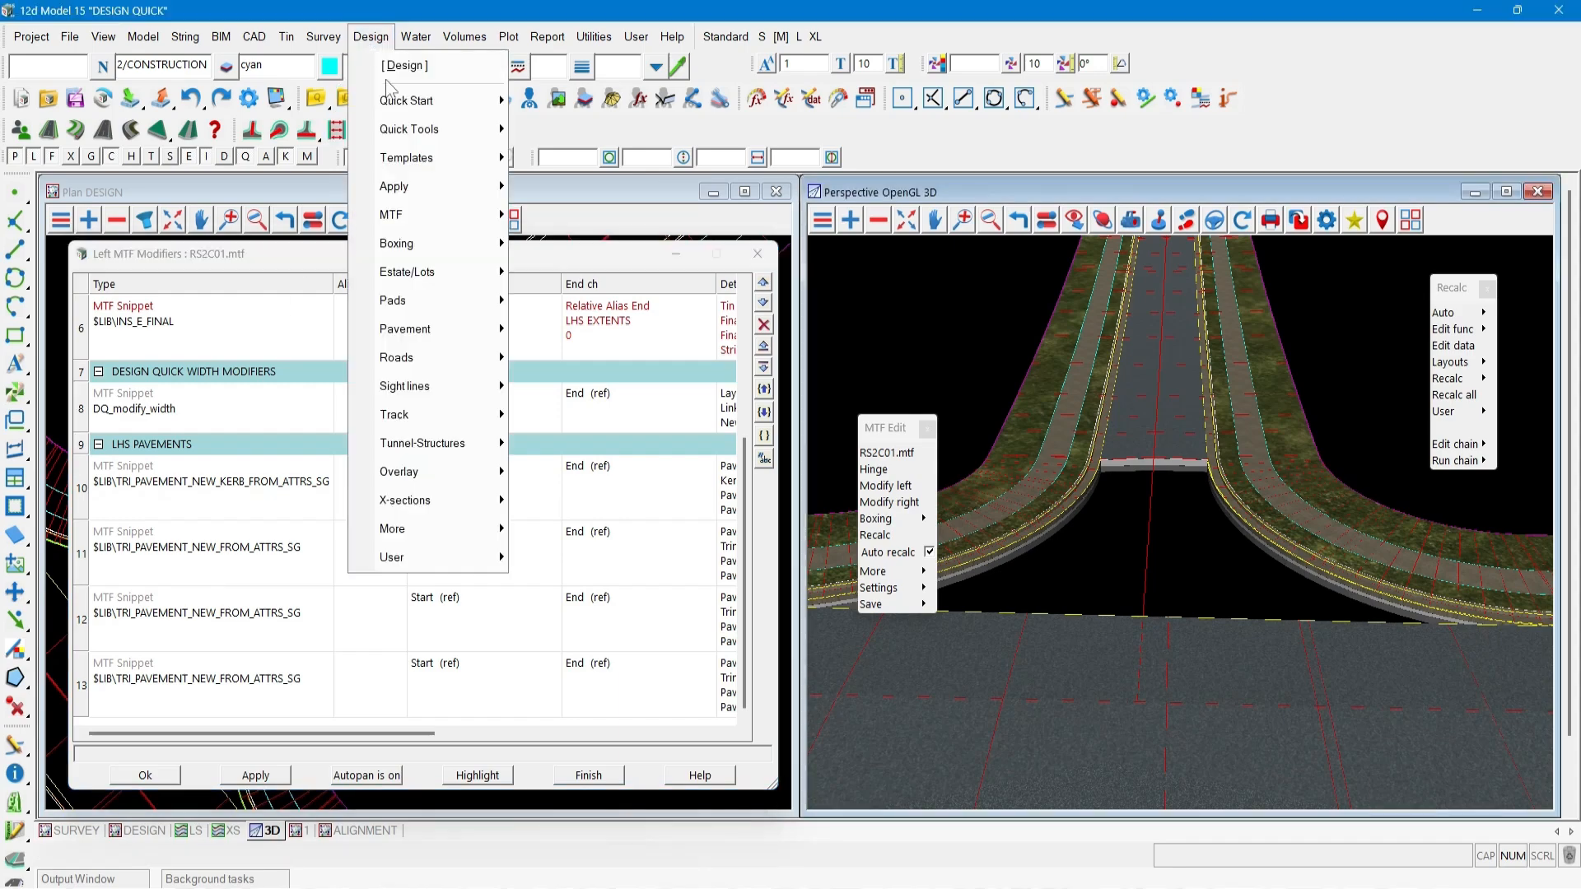
mouse_move(412, 215)
mouse_move(576, 307)
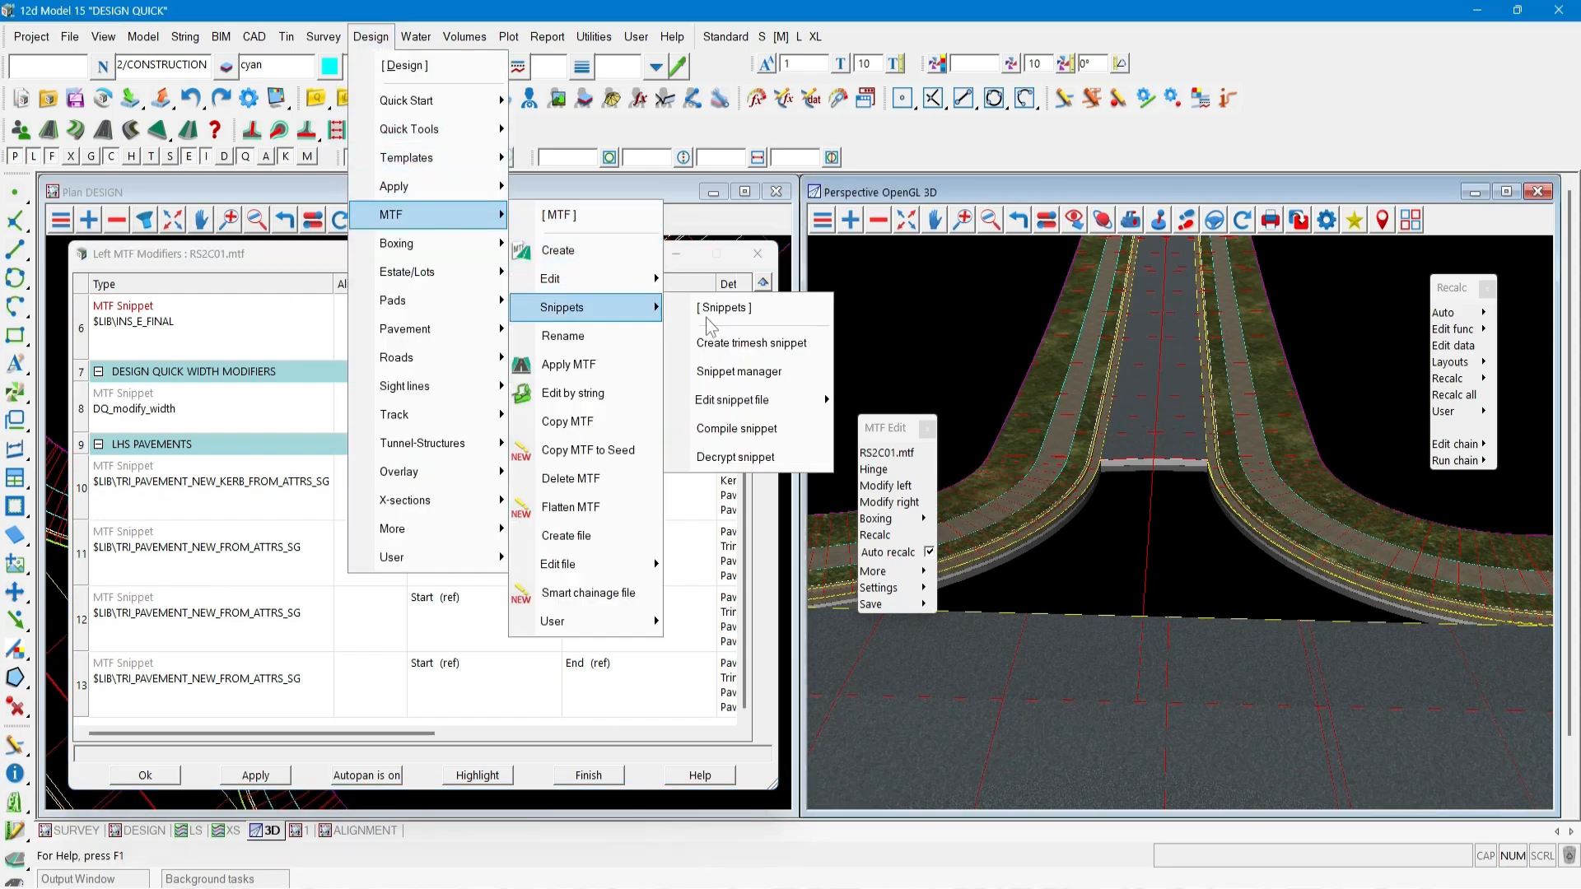
click(735, 371)
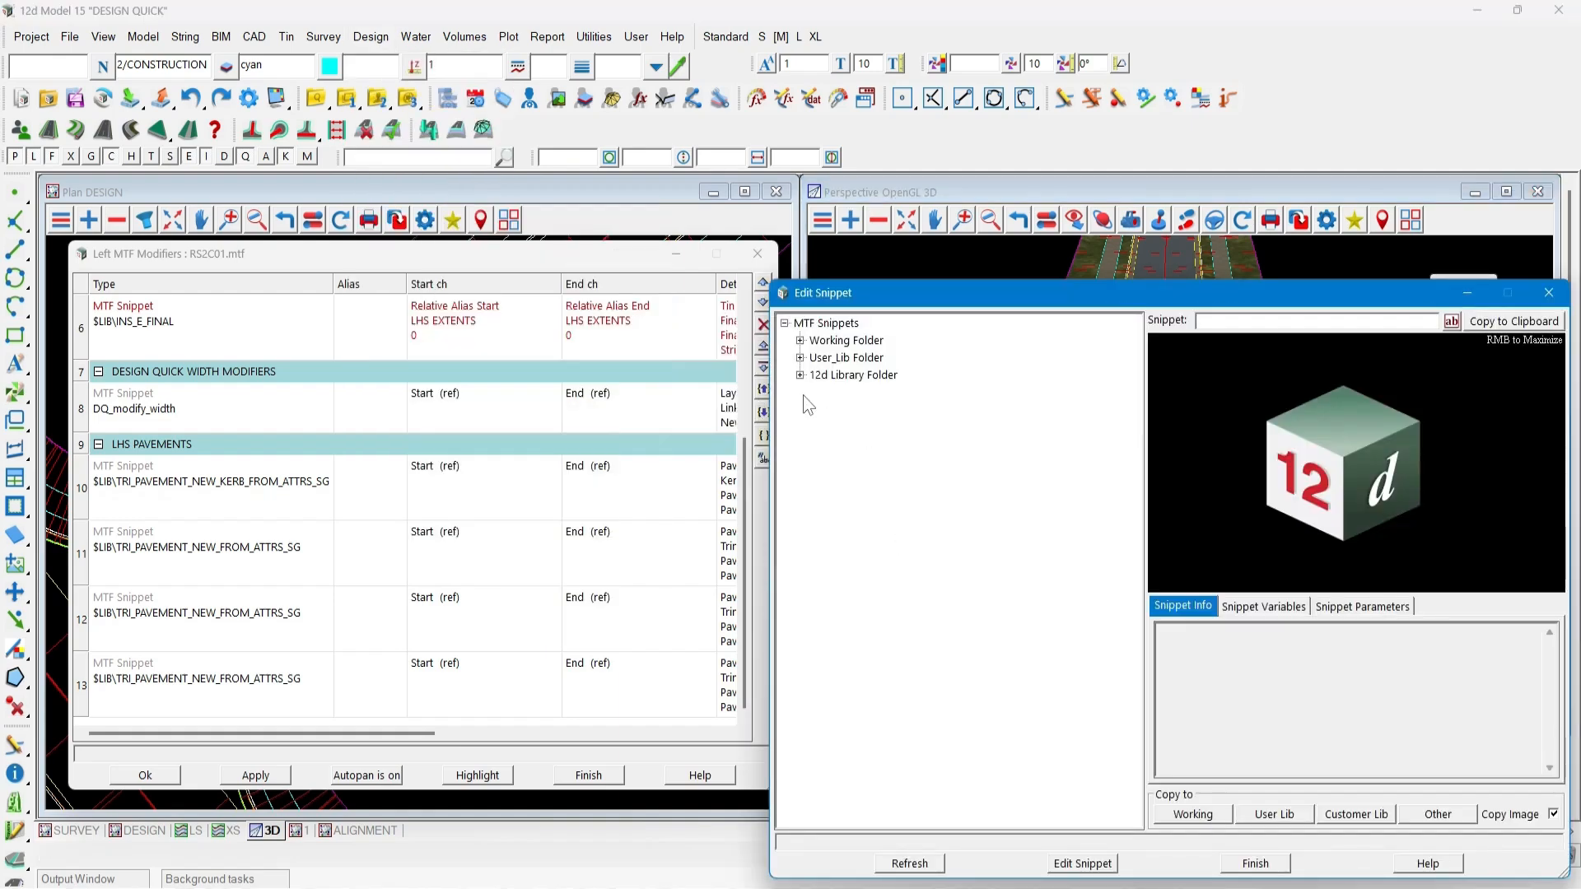
click(800, 375)
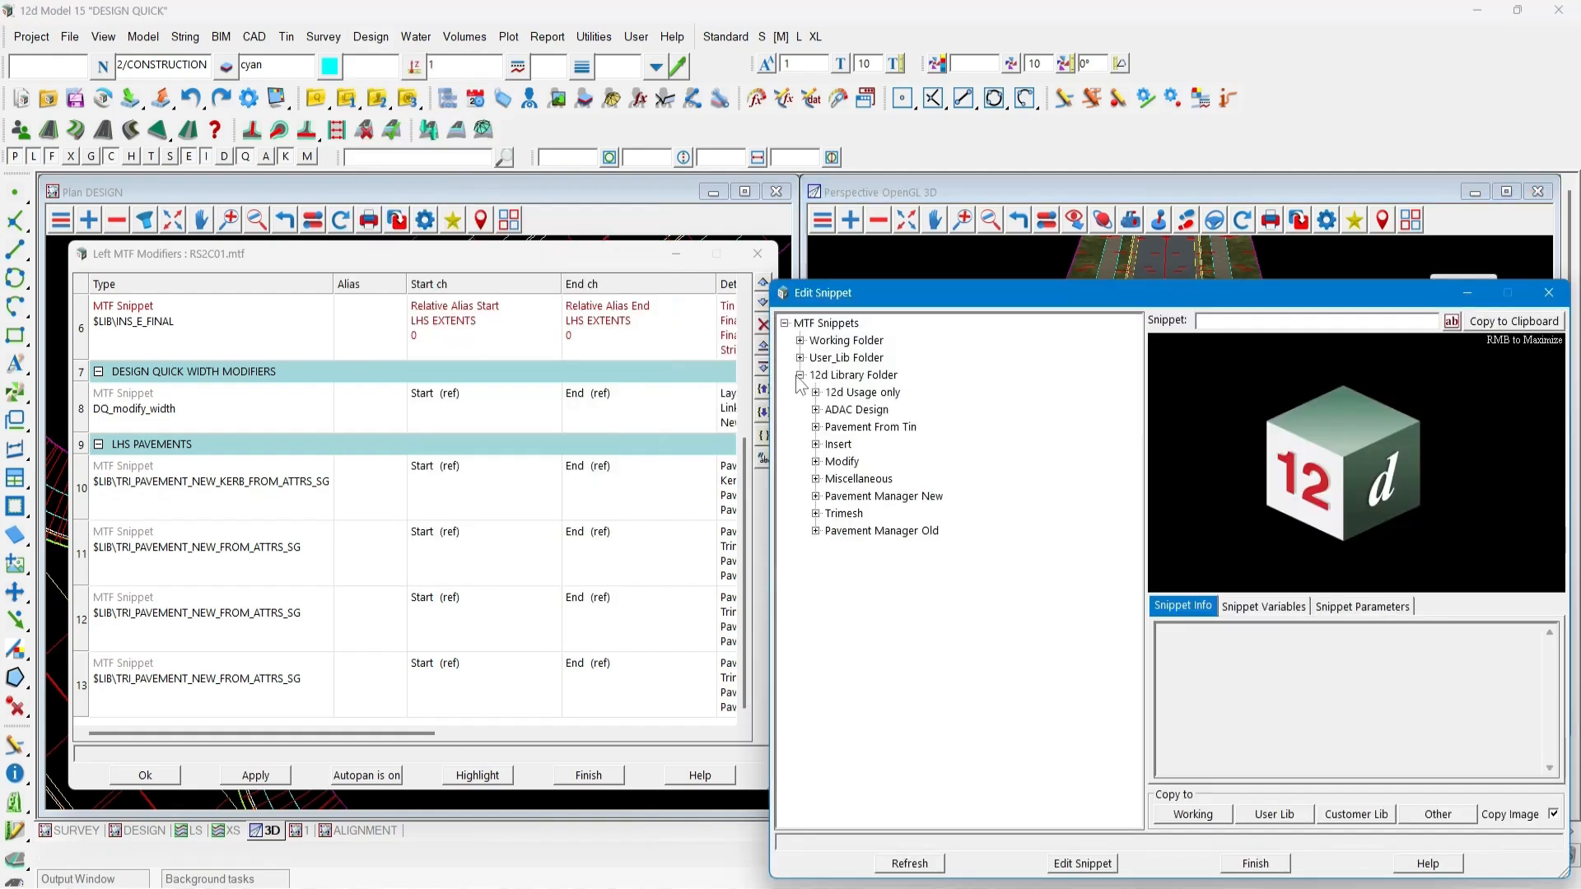
click(816, 495)
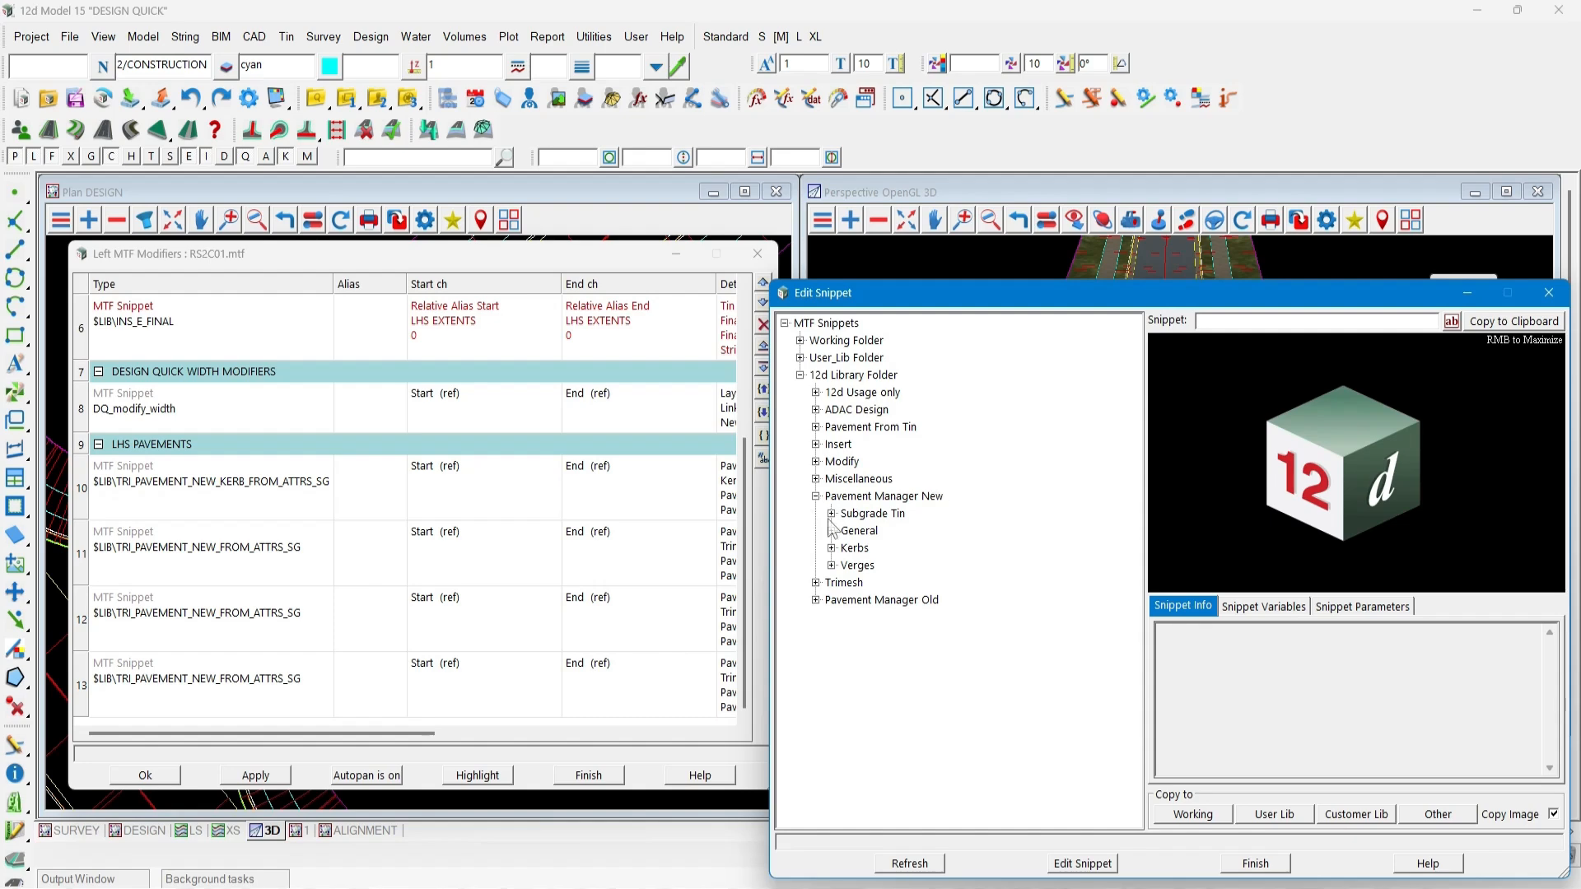
click(832, 548)
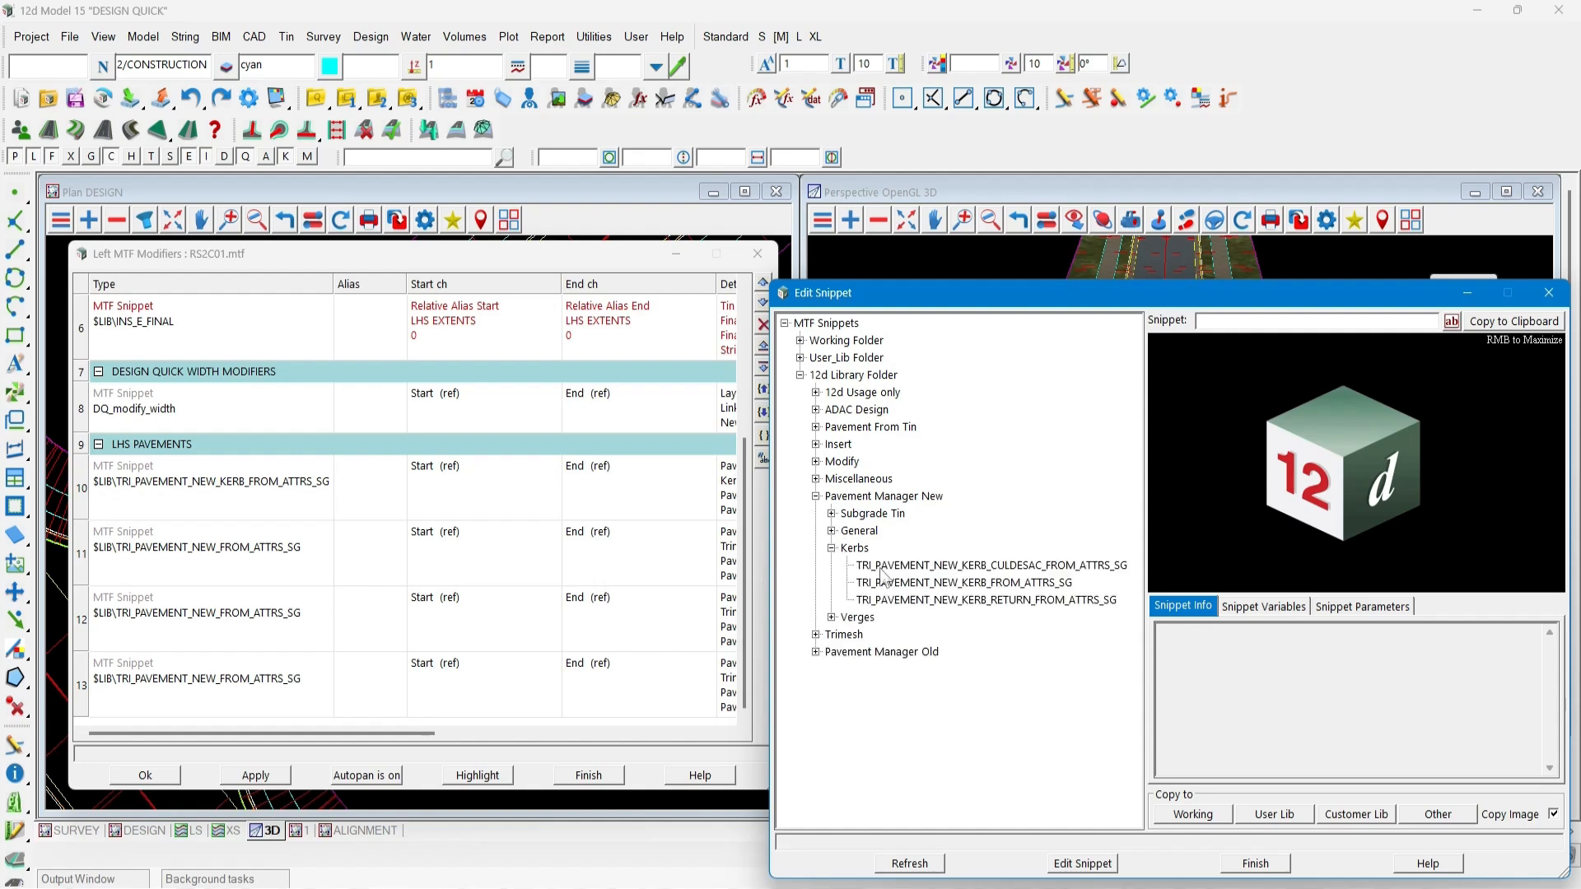
click(980, 584)
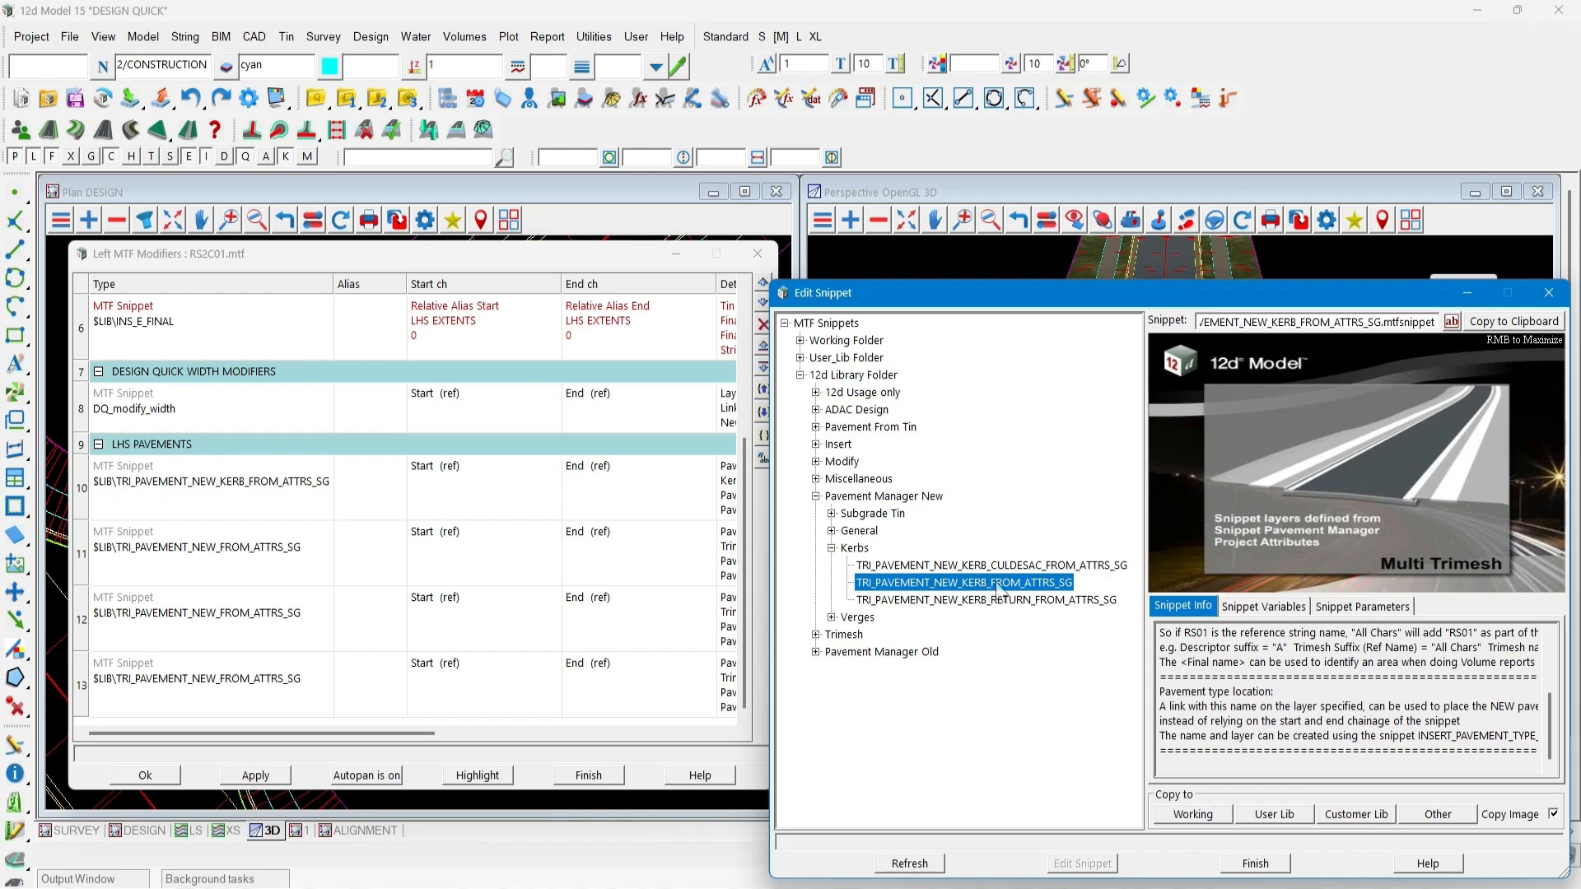
click(1550, 295)
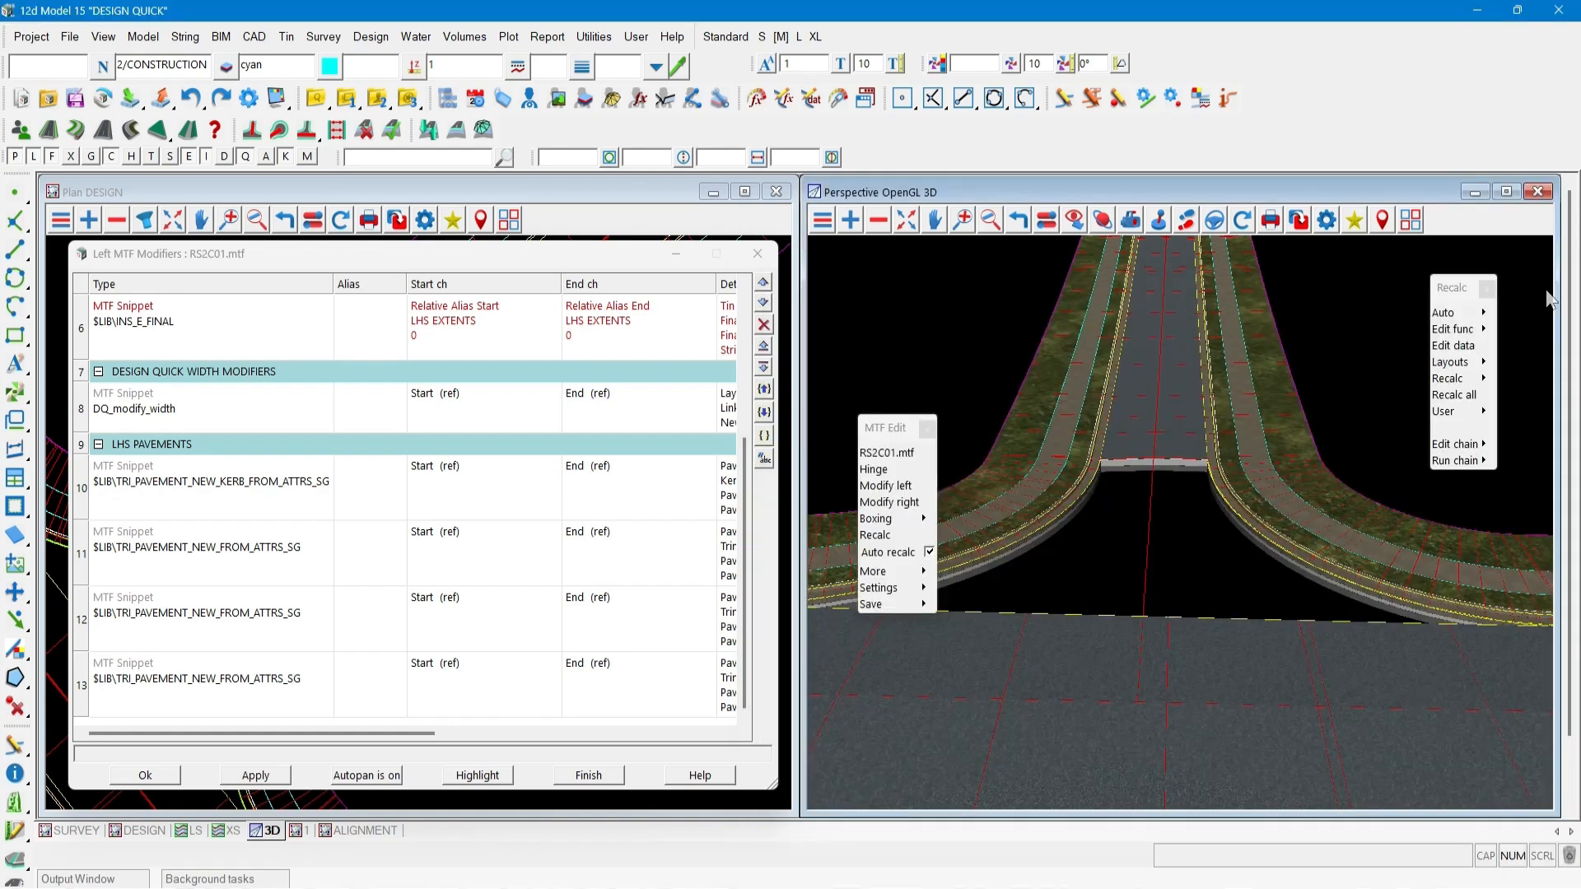
Open the kerb pavement snippet in row 10 of the LHS pavements to review its pavement type and kerb settings.
click(172, 502)
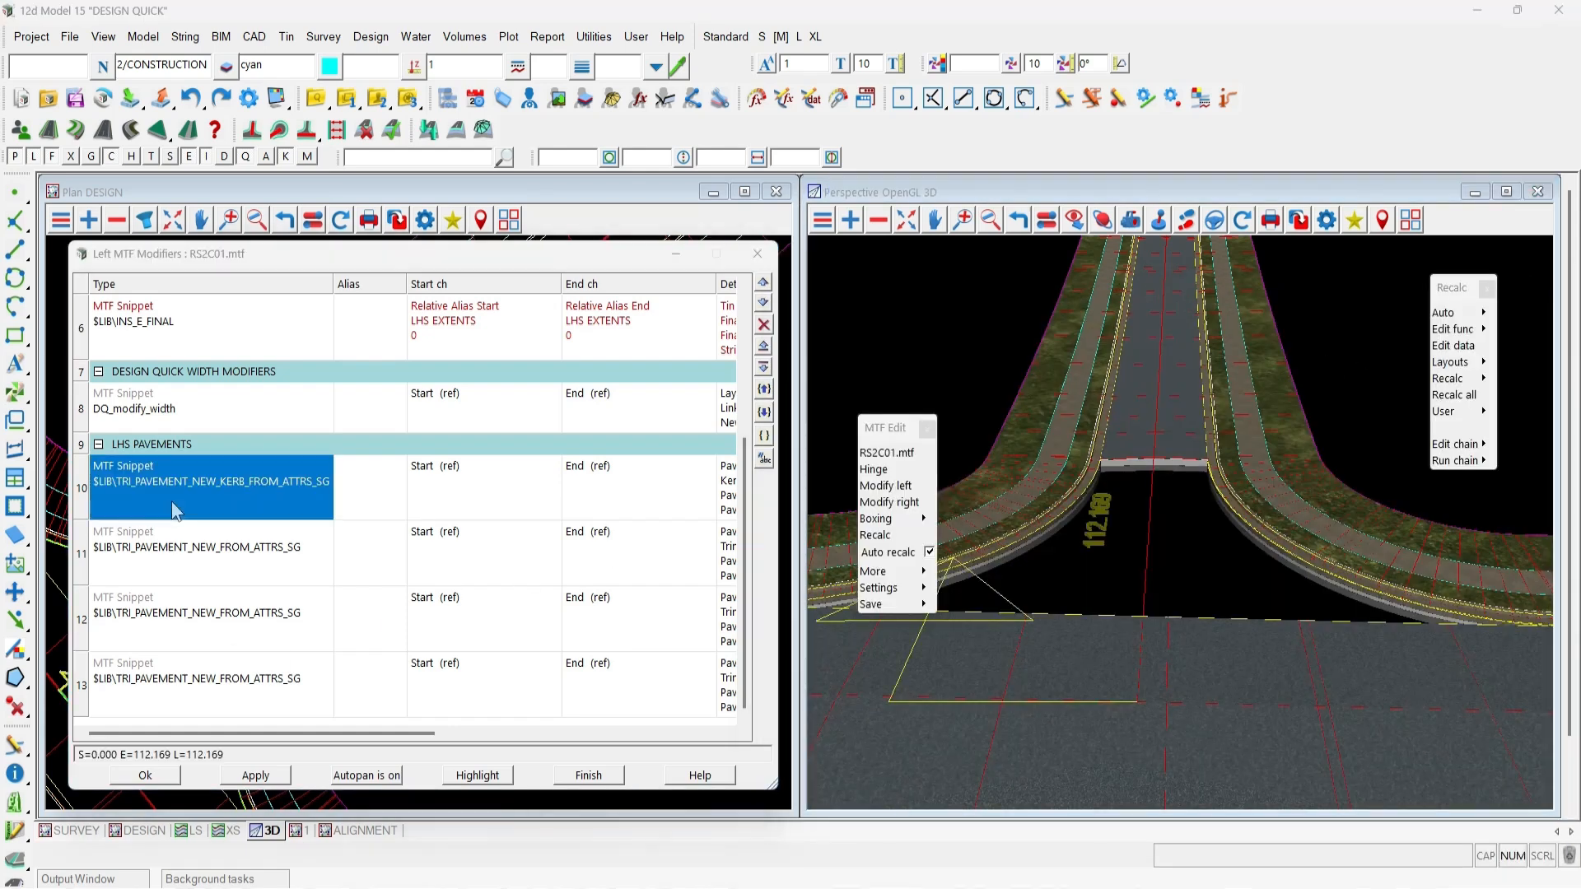
double_click(172, 501)
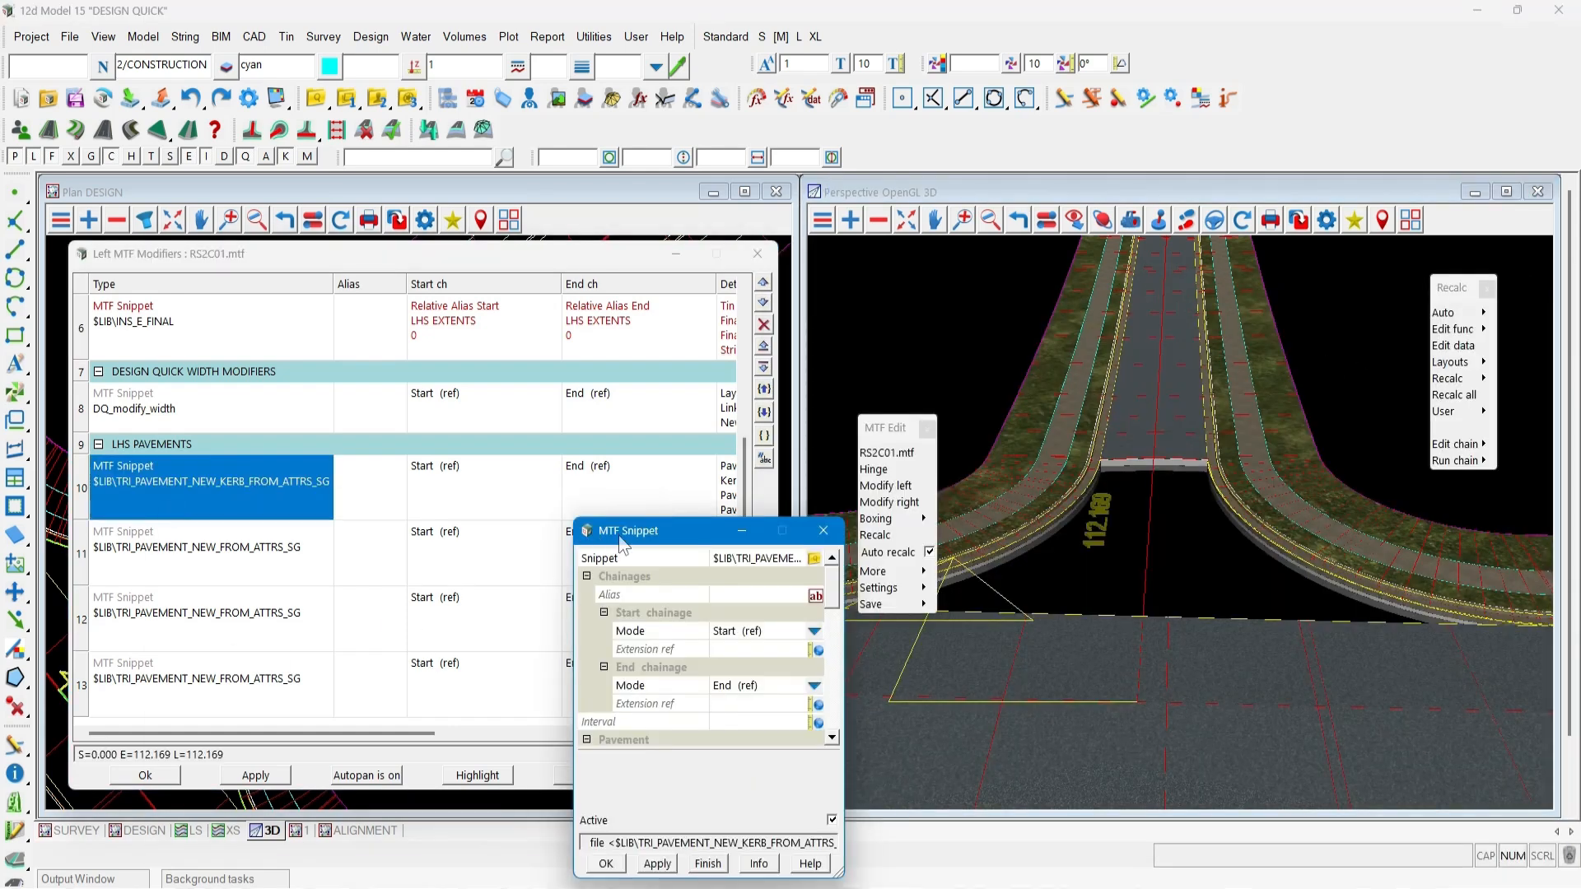
drag(600, 532, 317, 333)
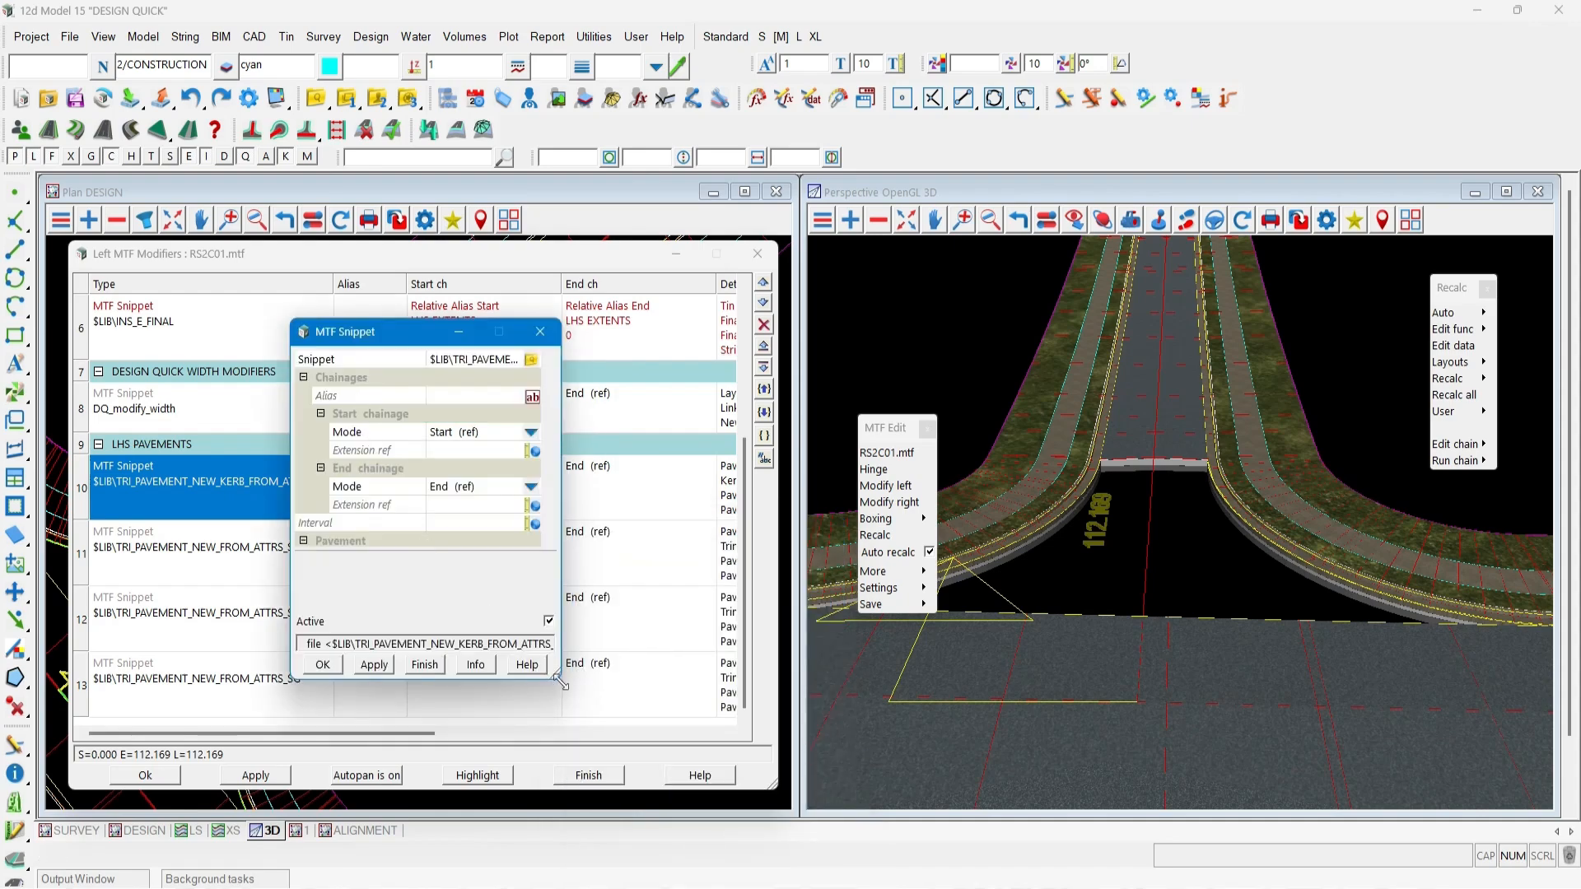
drag(560, 679, 629, 769)
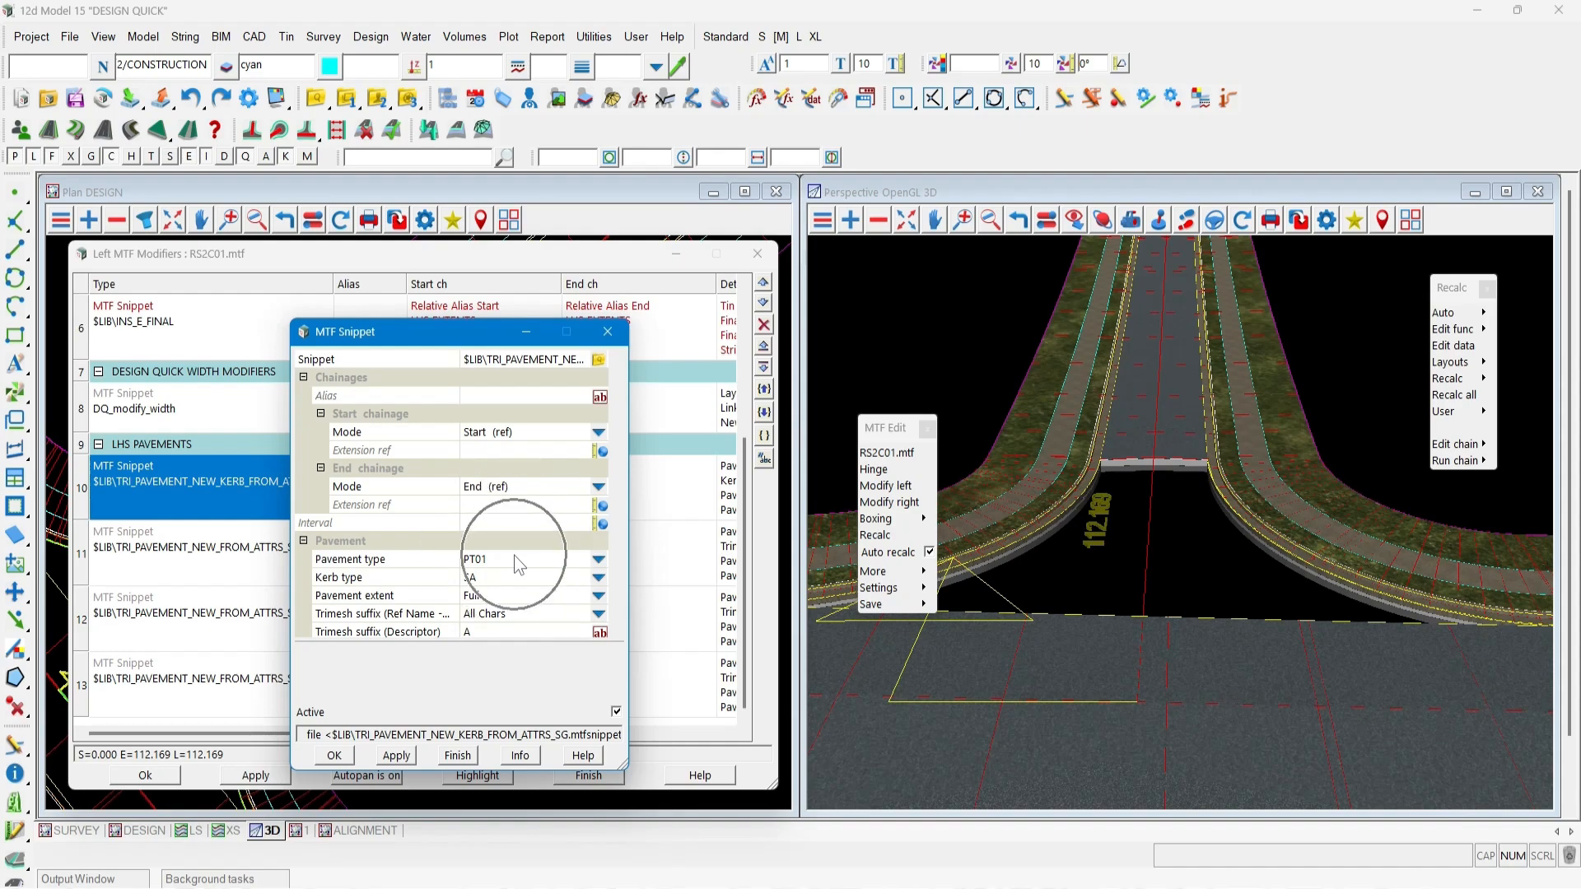
click(1158, 461)
scroll(1158, 462, up, 4)
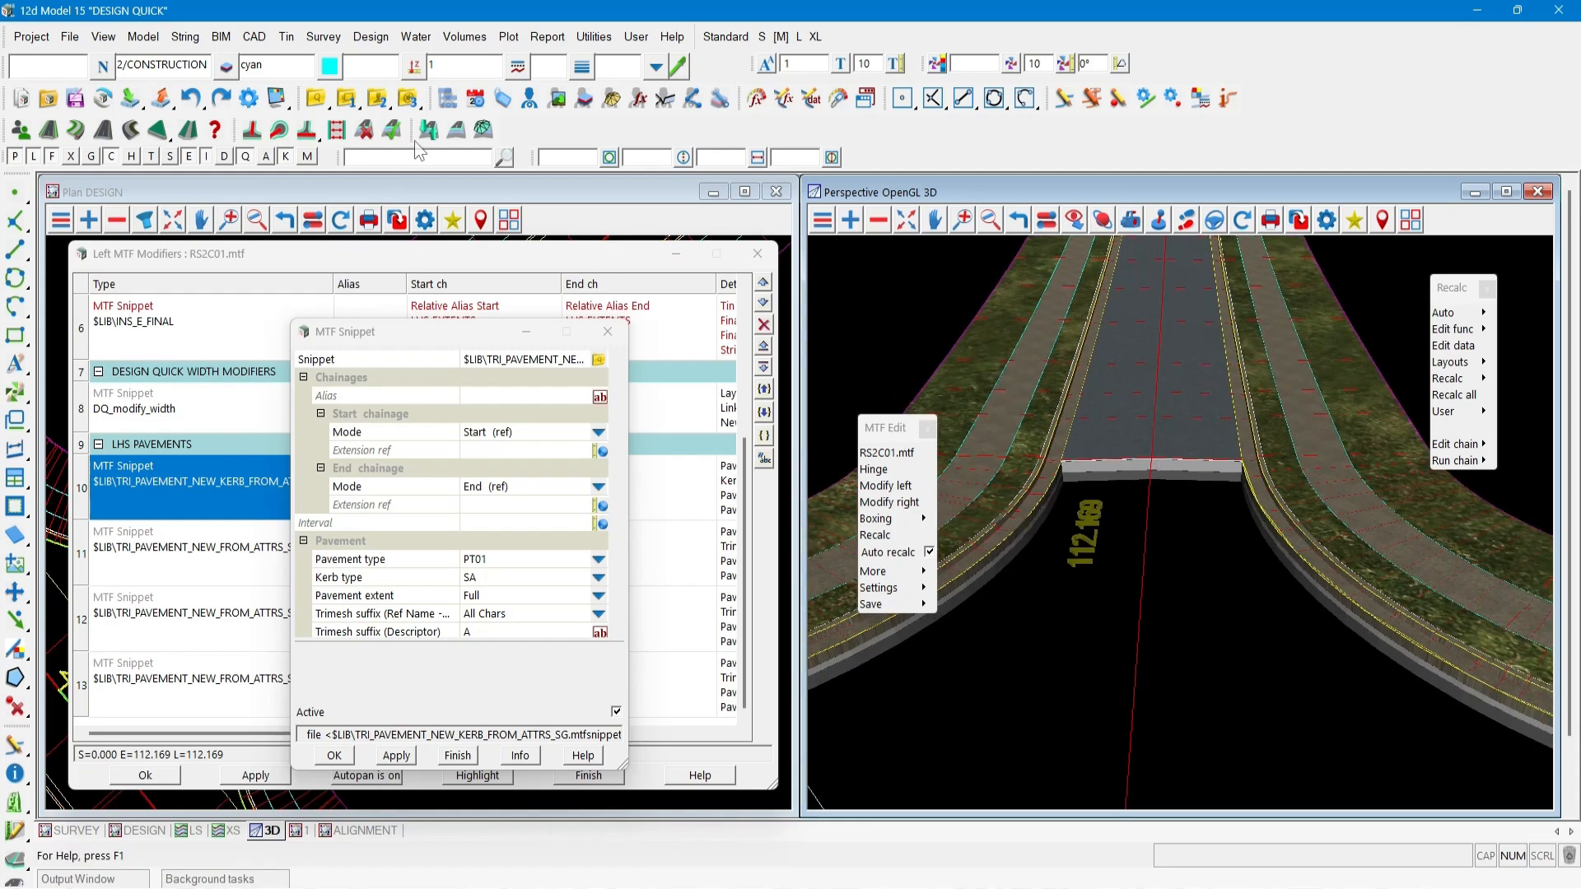
In the Pavement Styles Manager, change the Selected Material layer depth of pavement style PT01 and apply it.
click(456, 131)
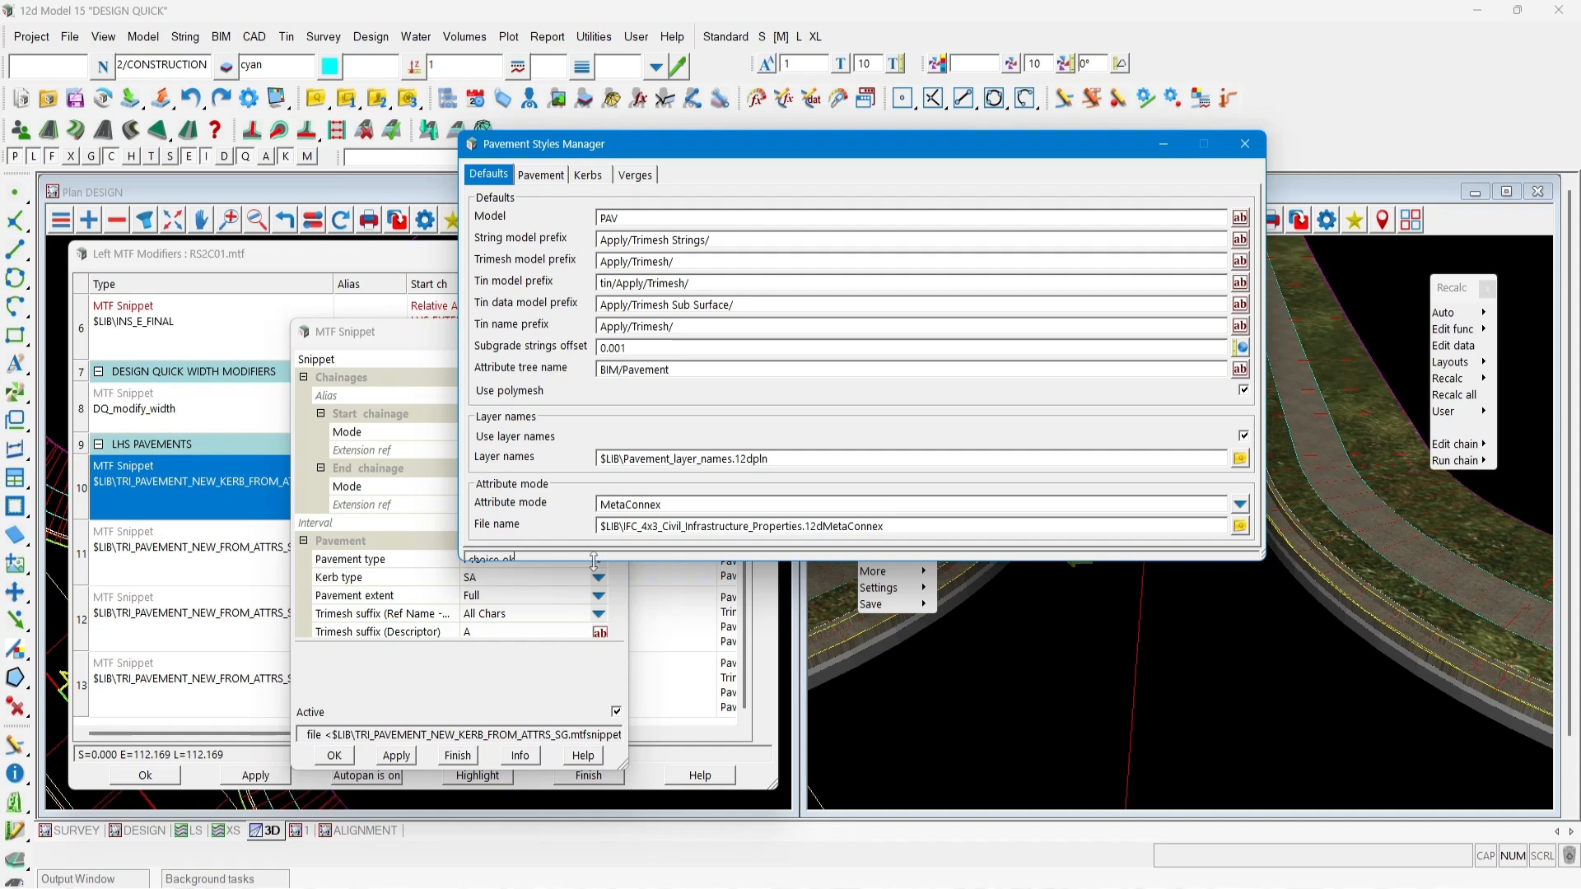
drag(594, 561, 594, 659)
click(552, 176)
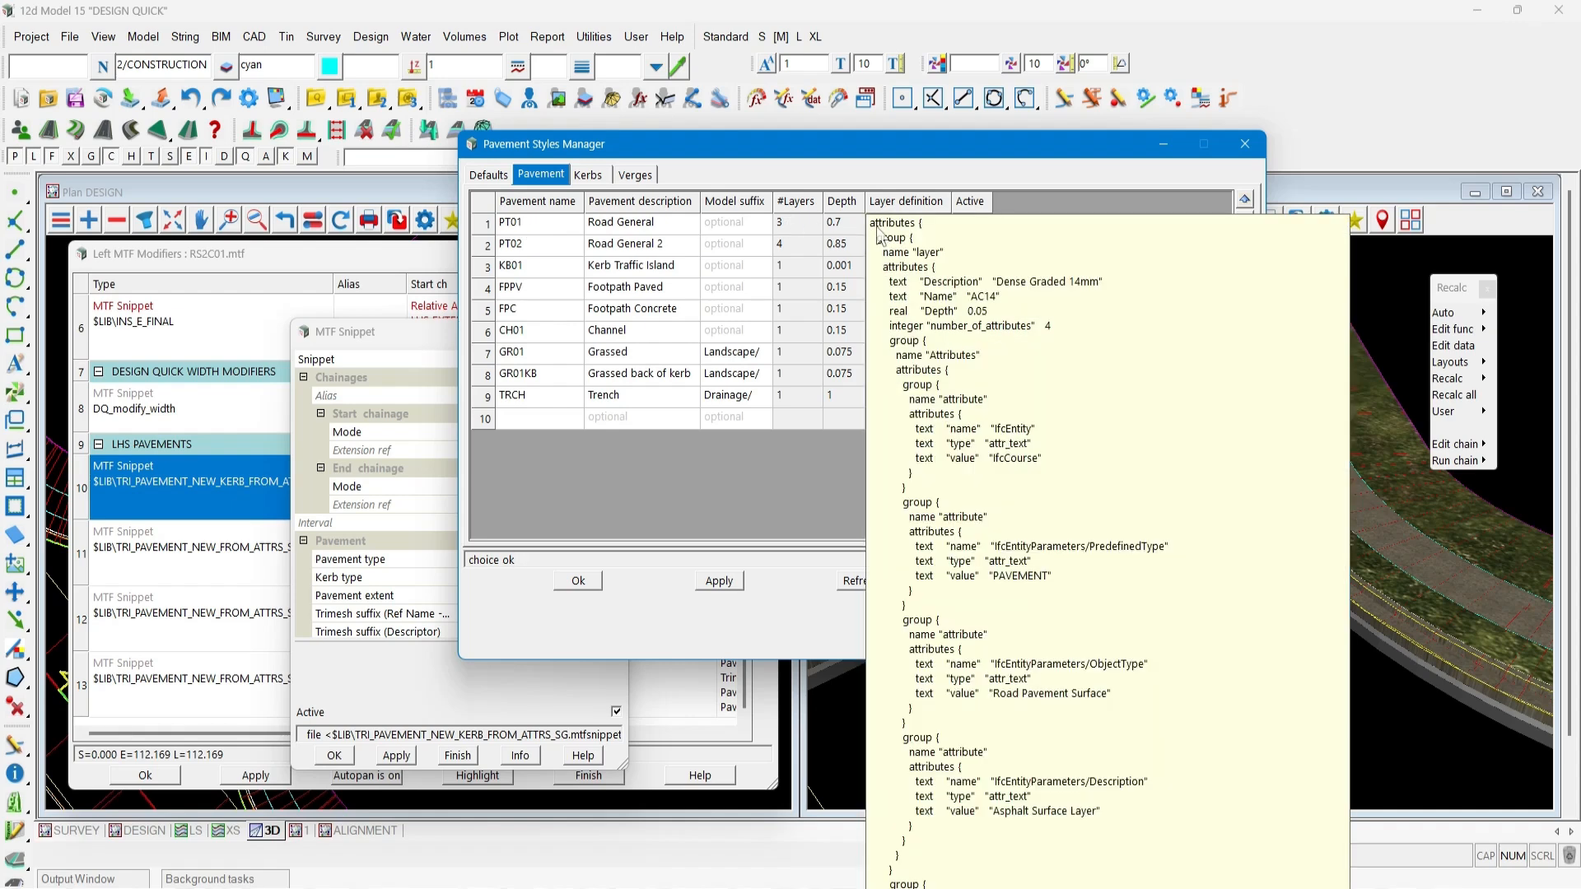
double_click(906, 224)
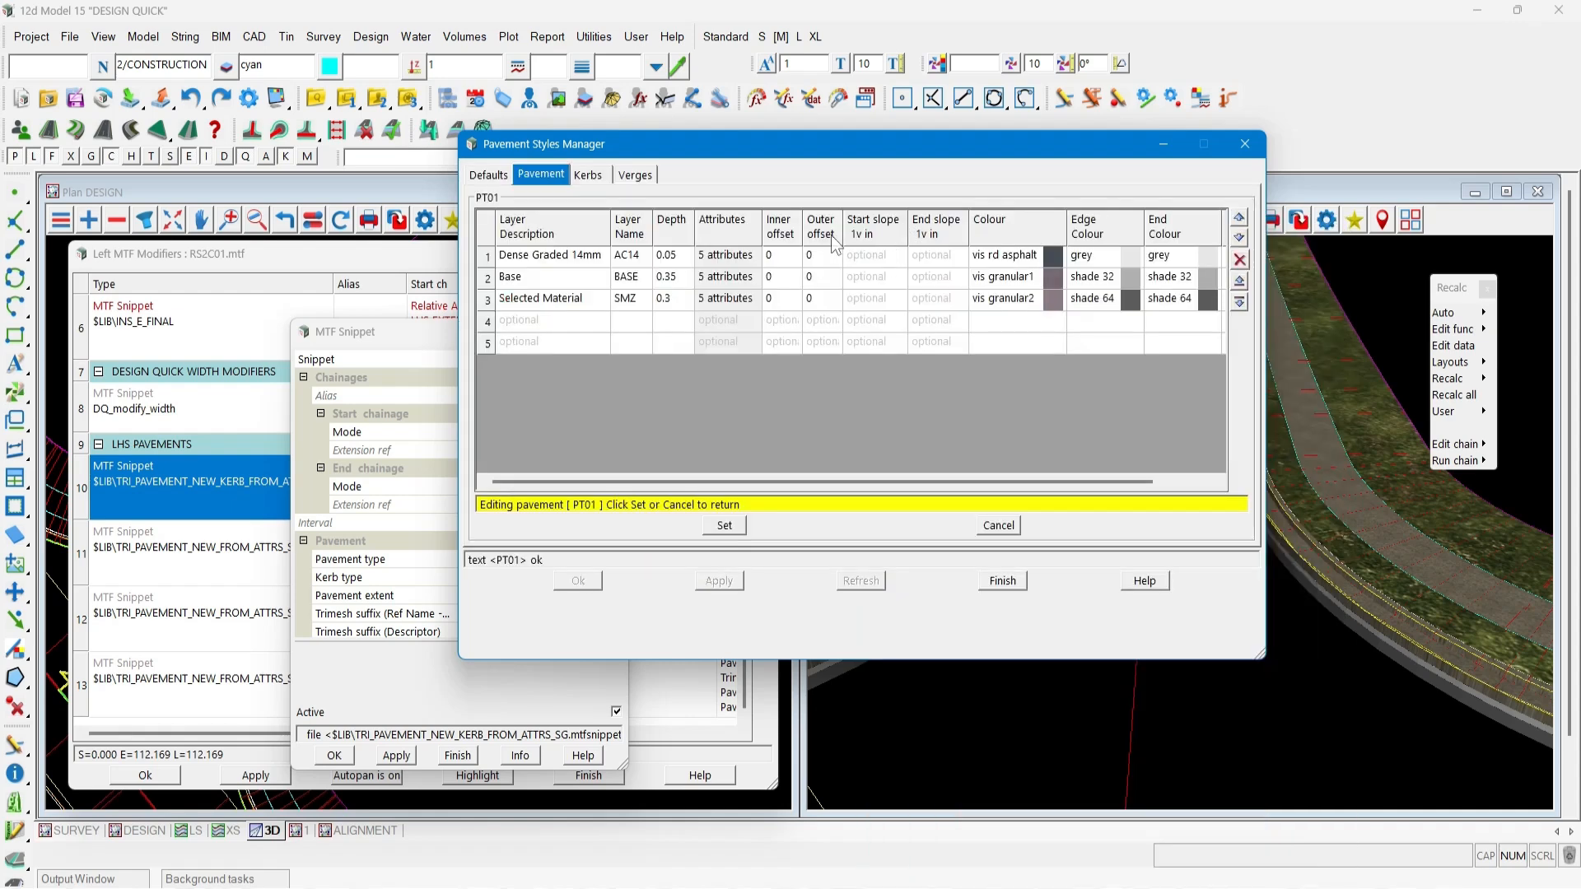
click(672, 300)
click(724, 527)
click(719, 581)
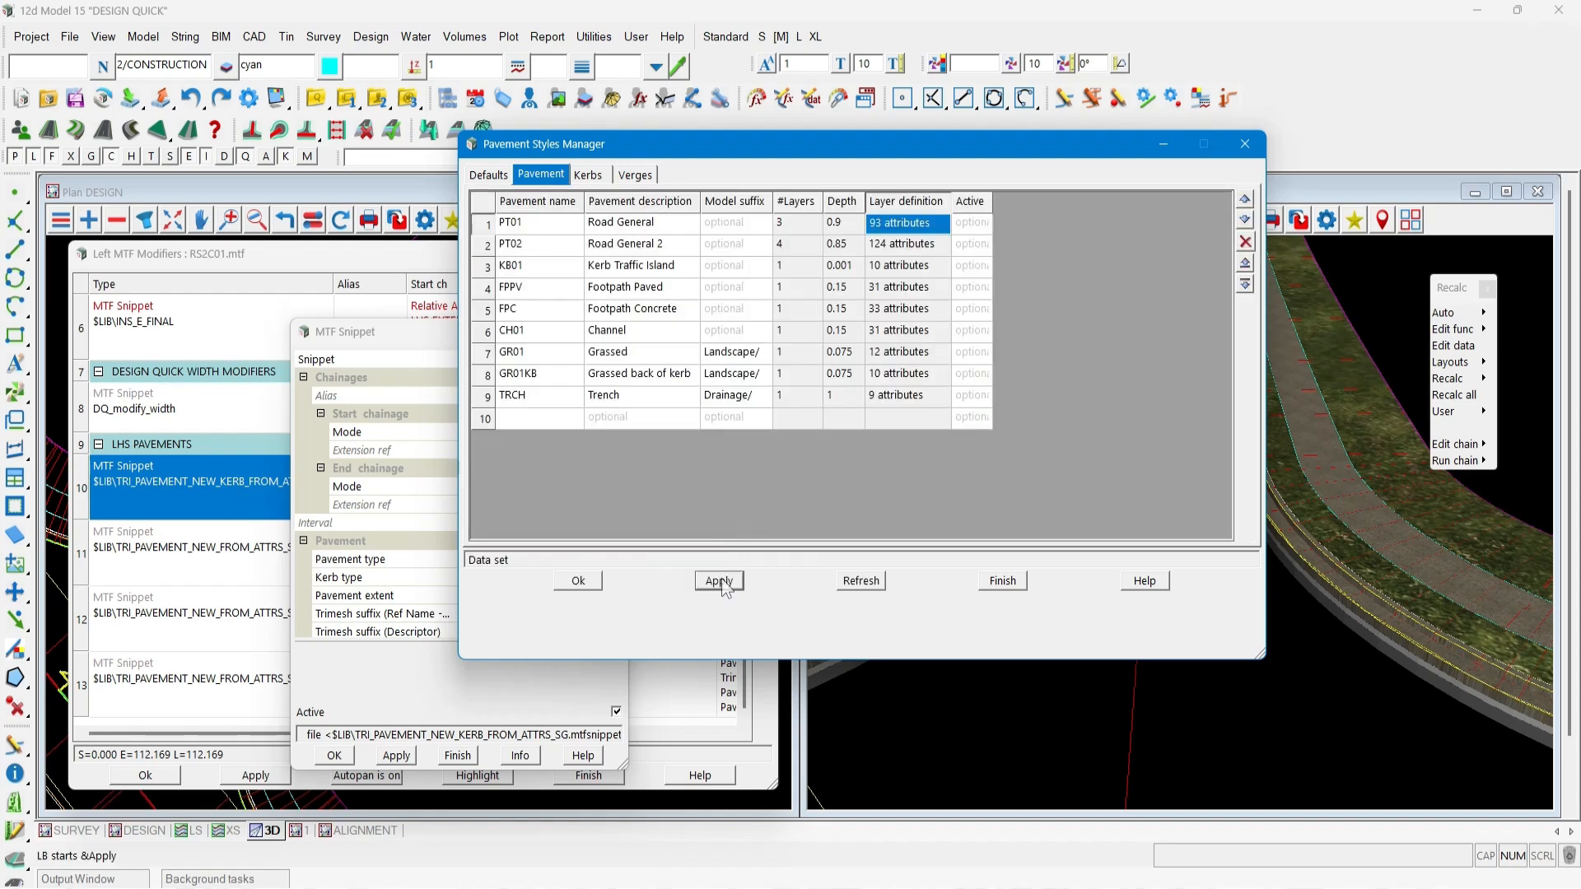
click(998, 581)
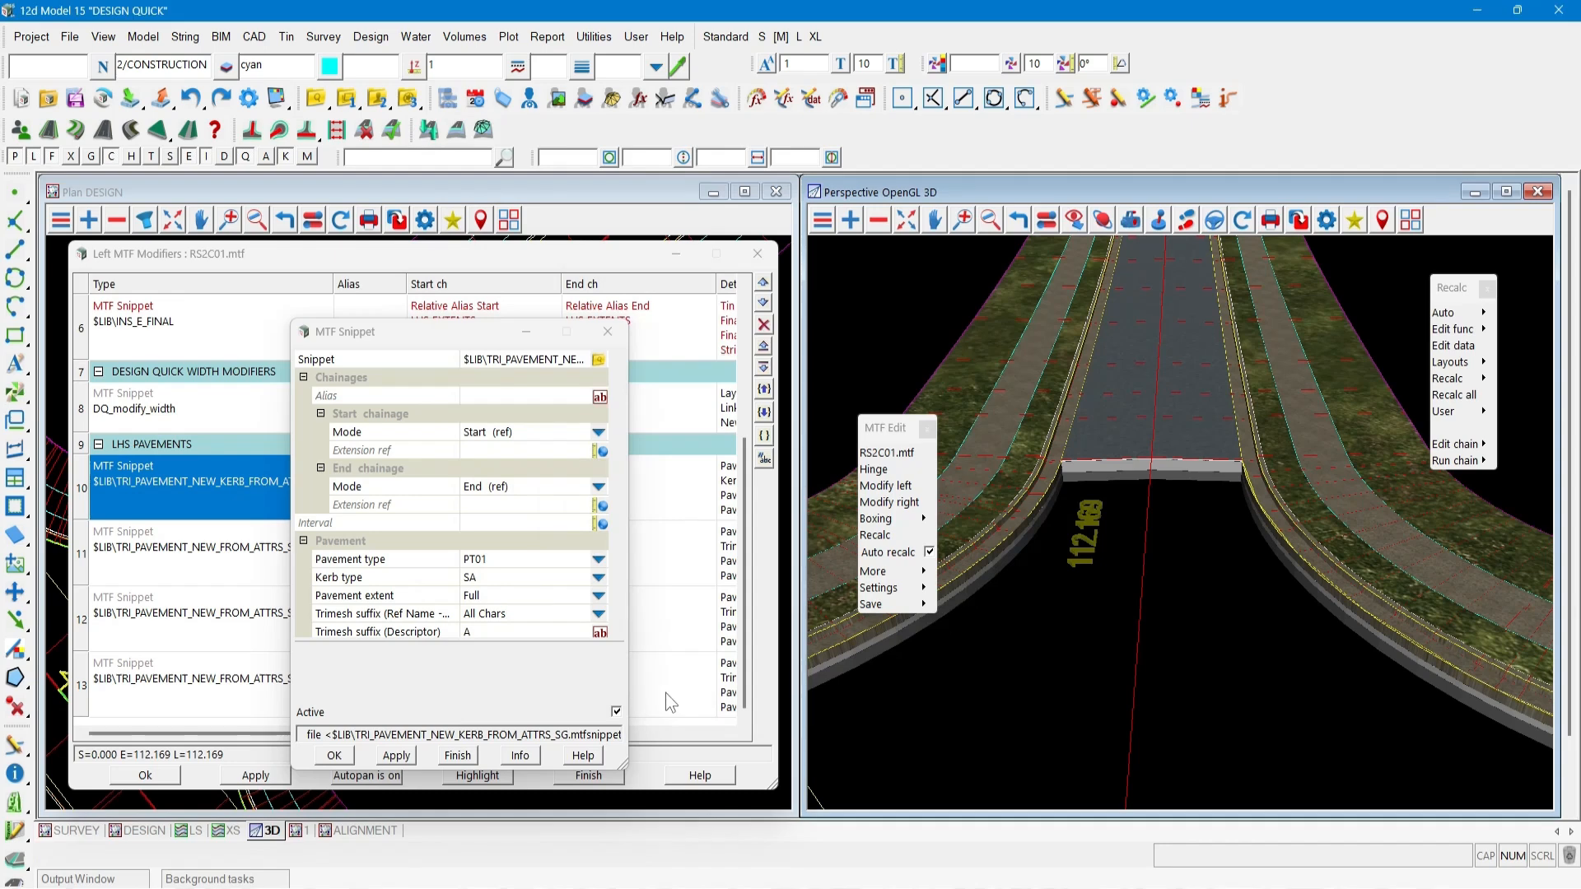
Close the snippet and left MTF modifier dialogs and recalculate road RS2C01.
click(336, 757)
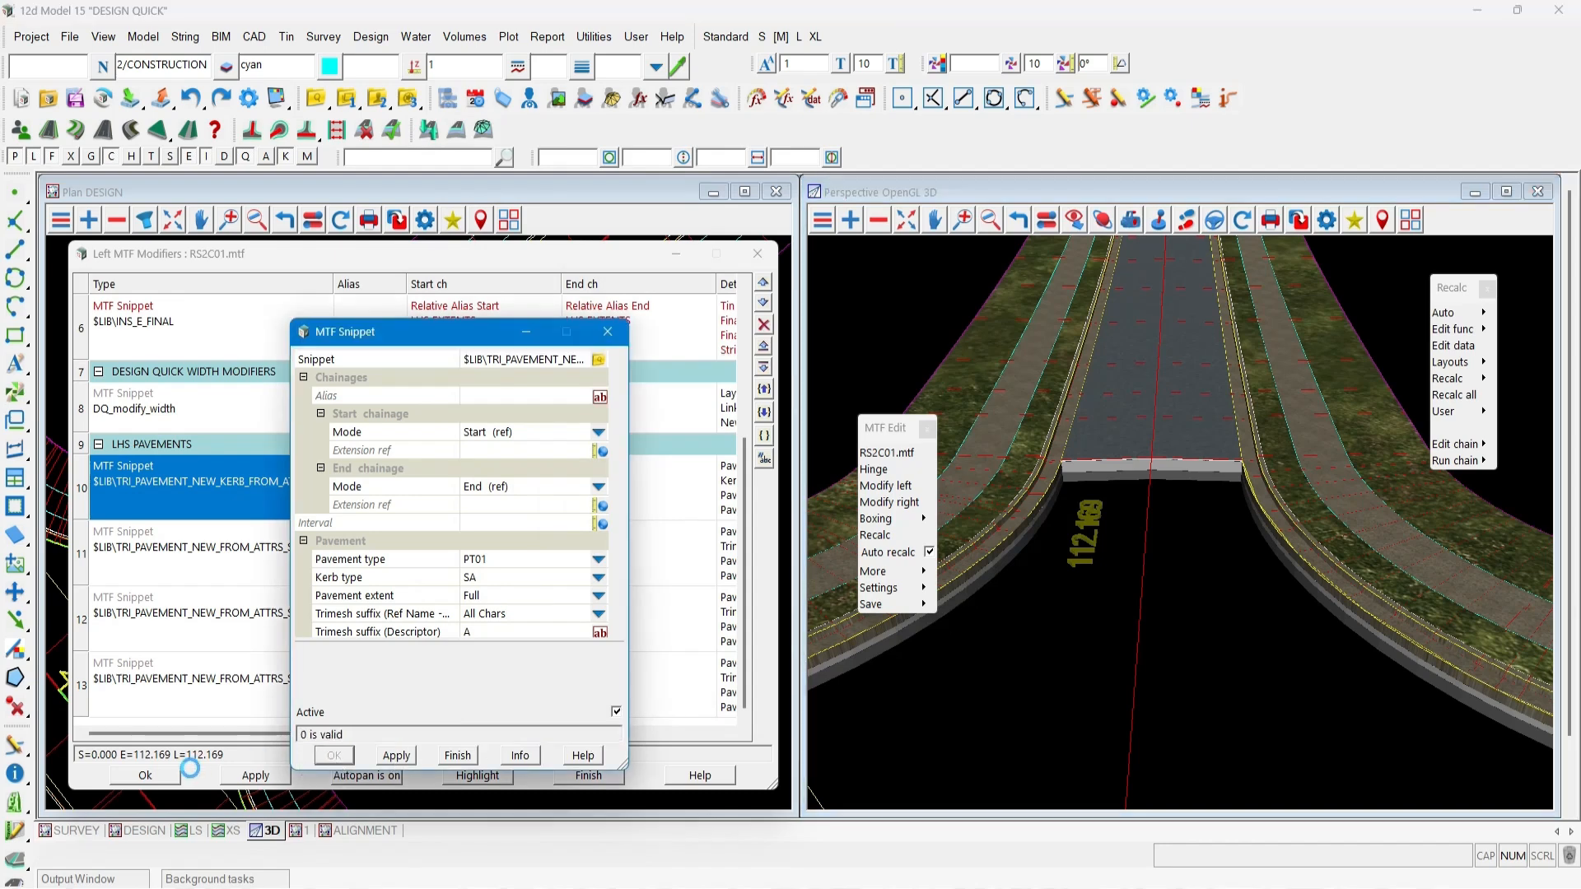
click(145, 776)
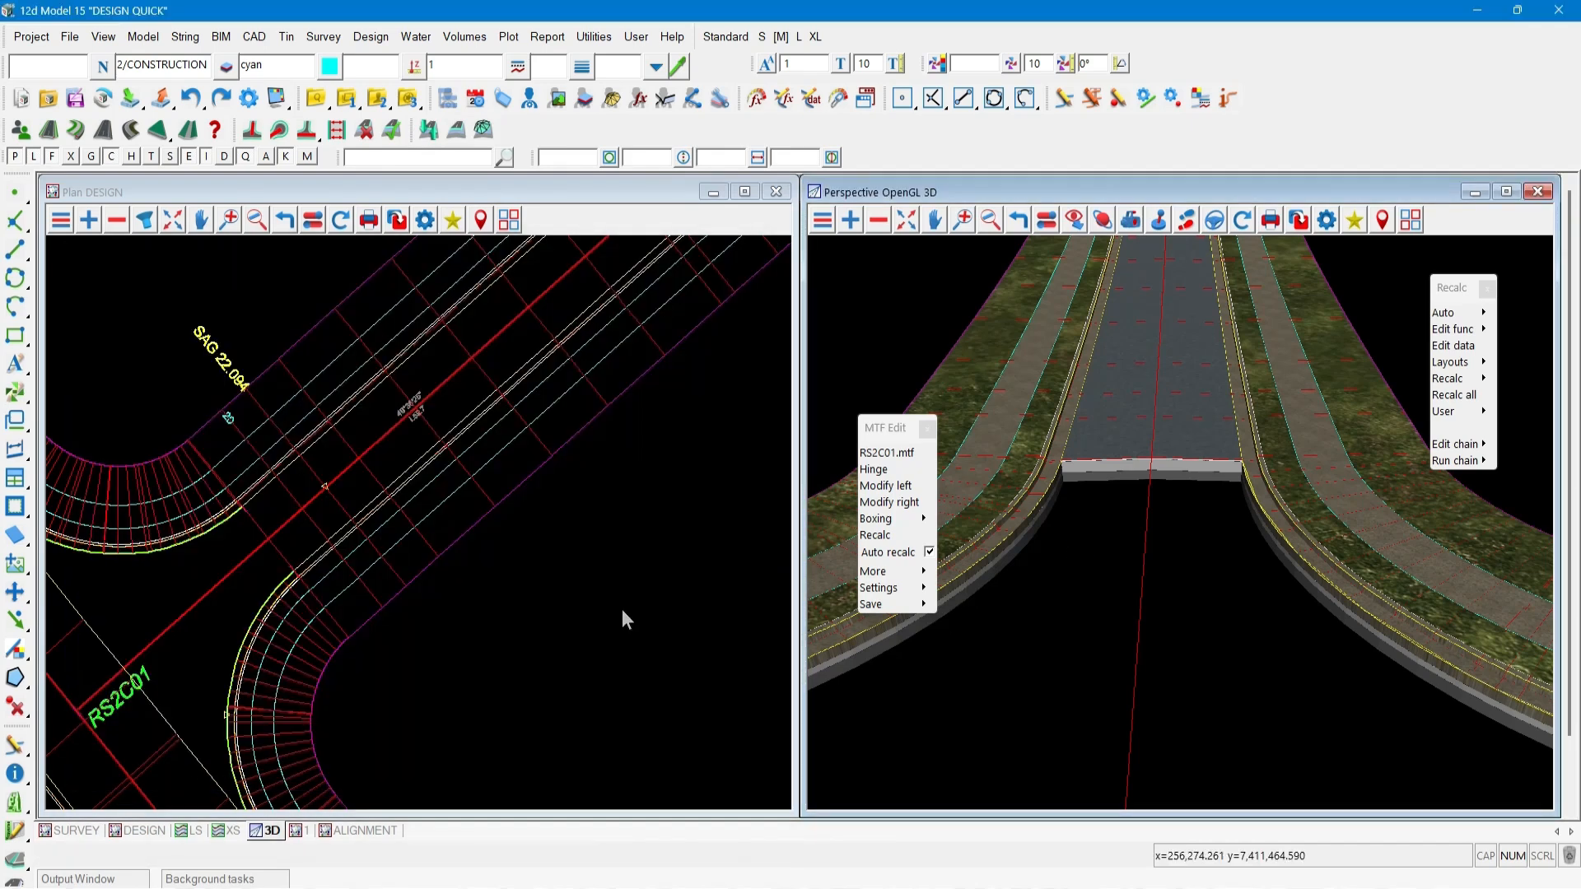
click(876, 536)
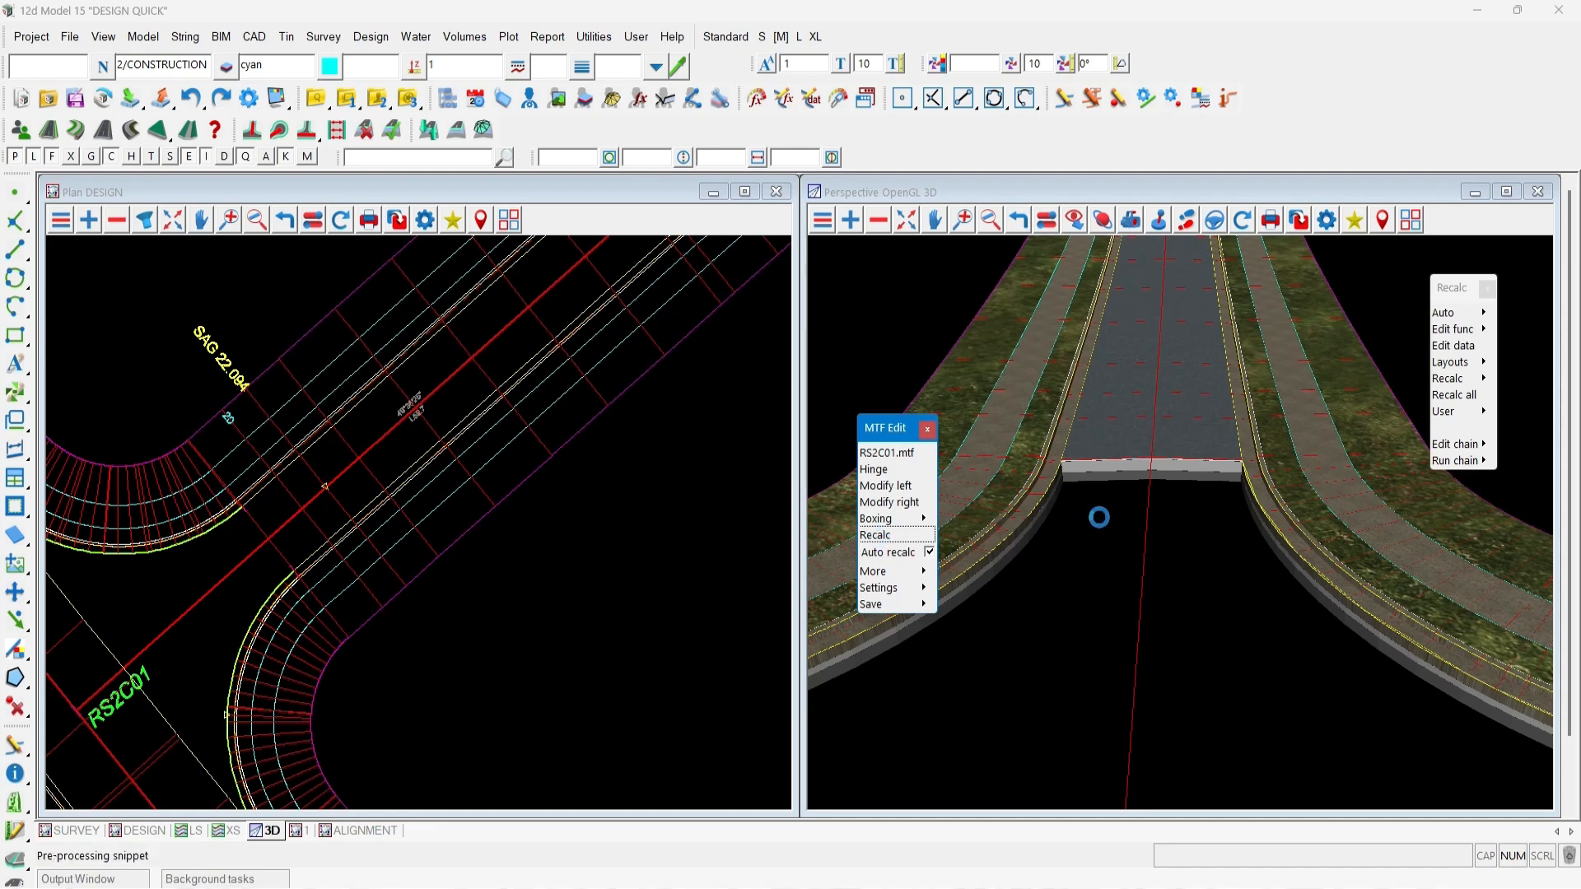
click(1134, 488)
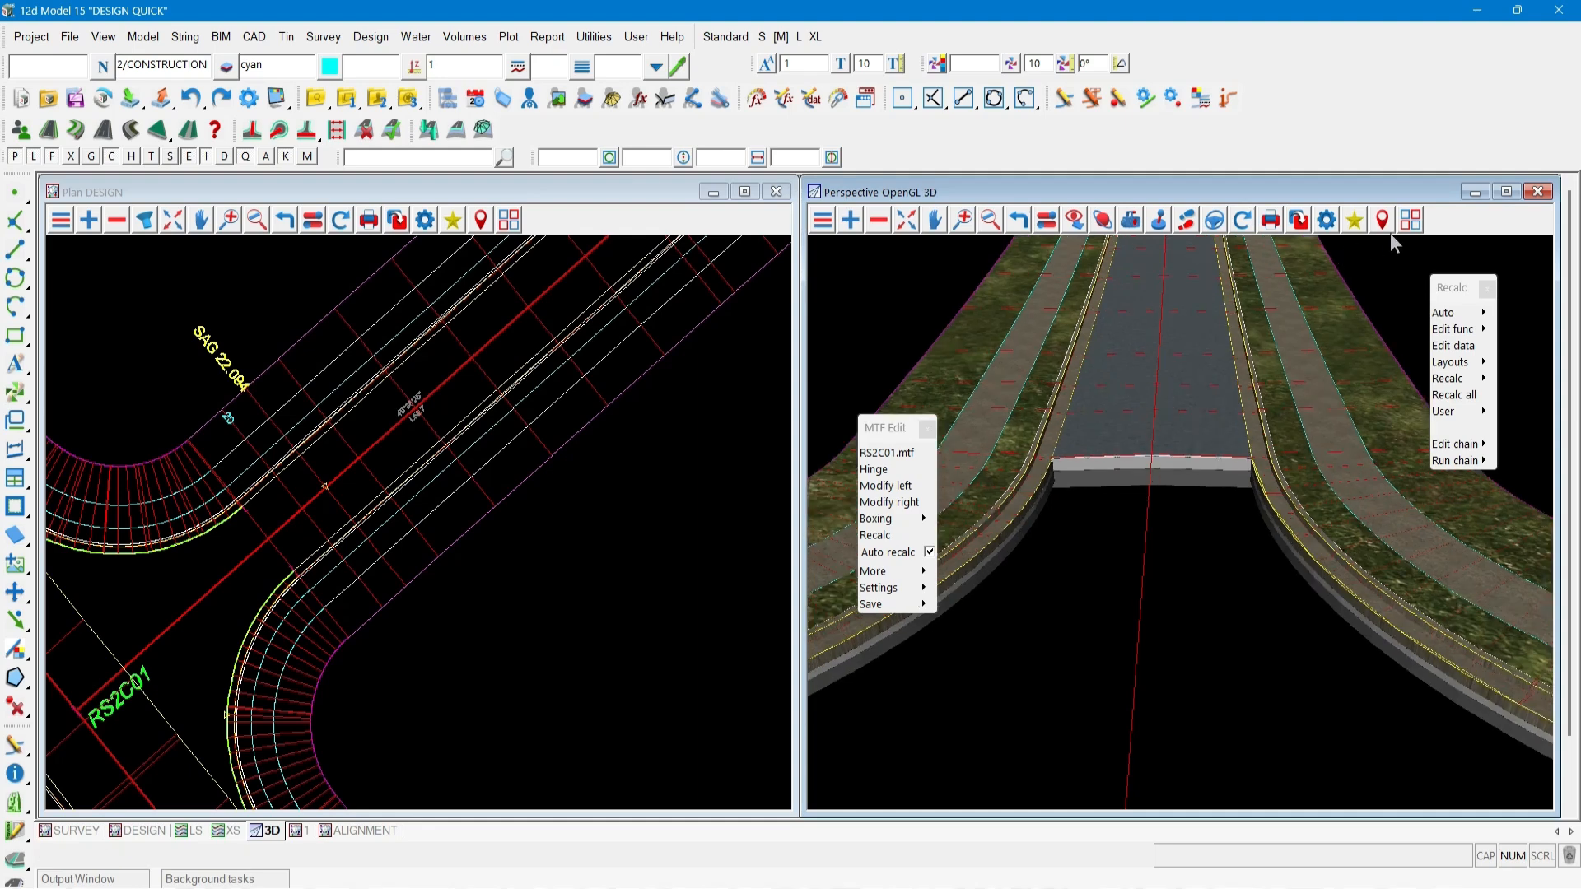
Replace the upper window with a cross-section view and pick road RS2C01 in plan to section it.
click(1411, 220)
click(1510, 340)
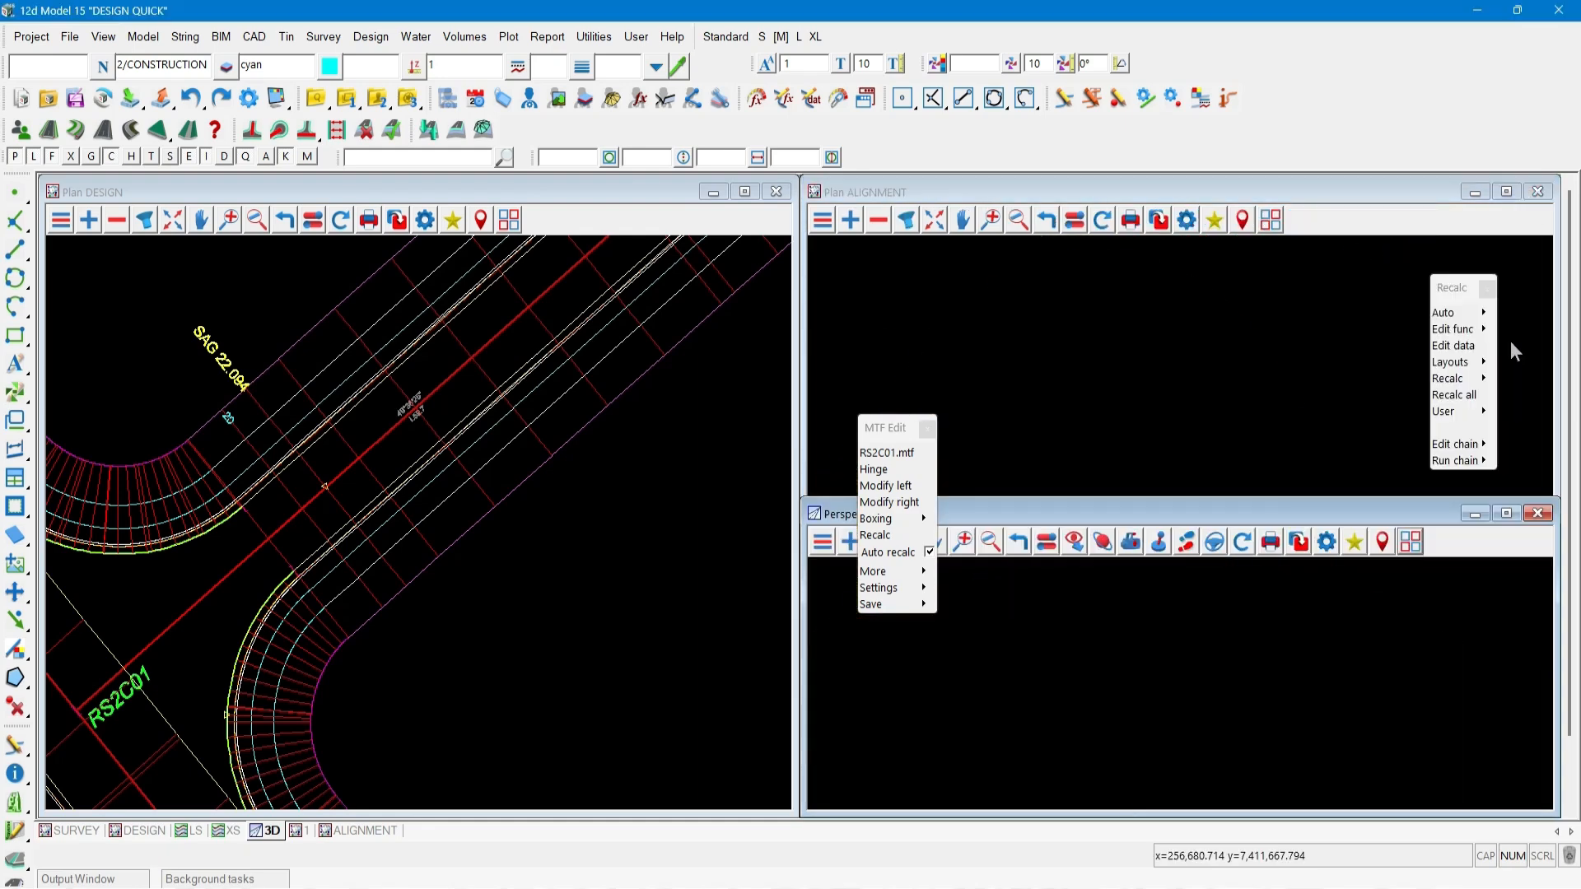
click(227, 832)
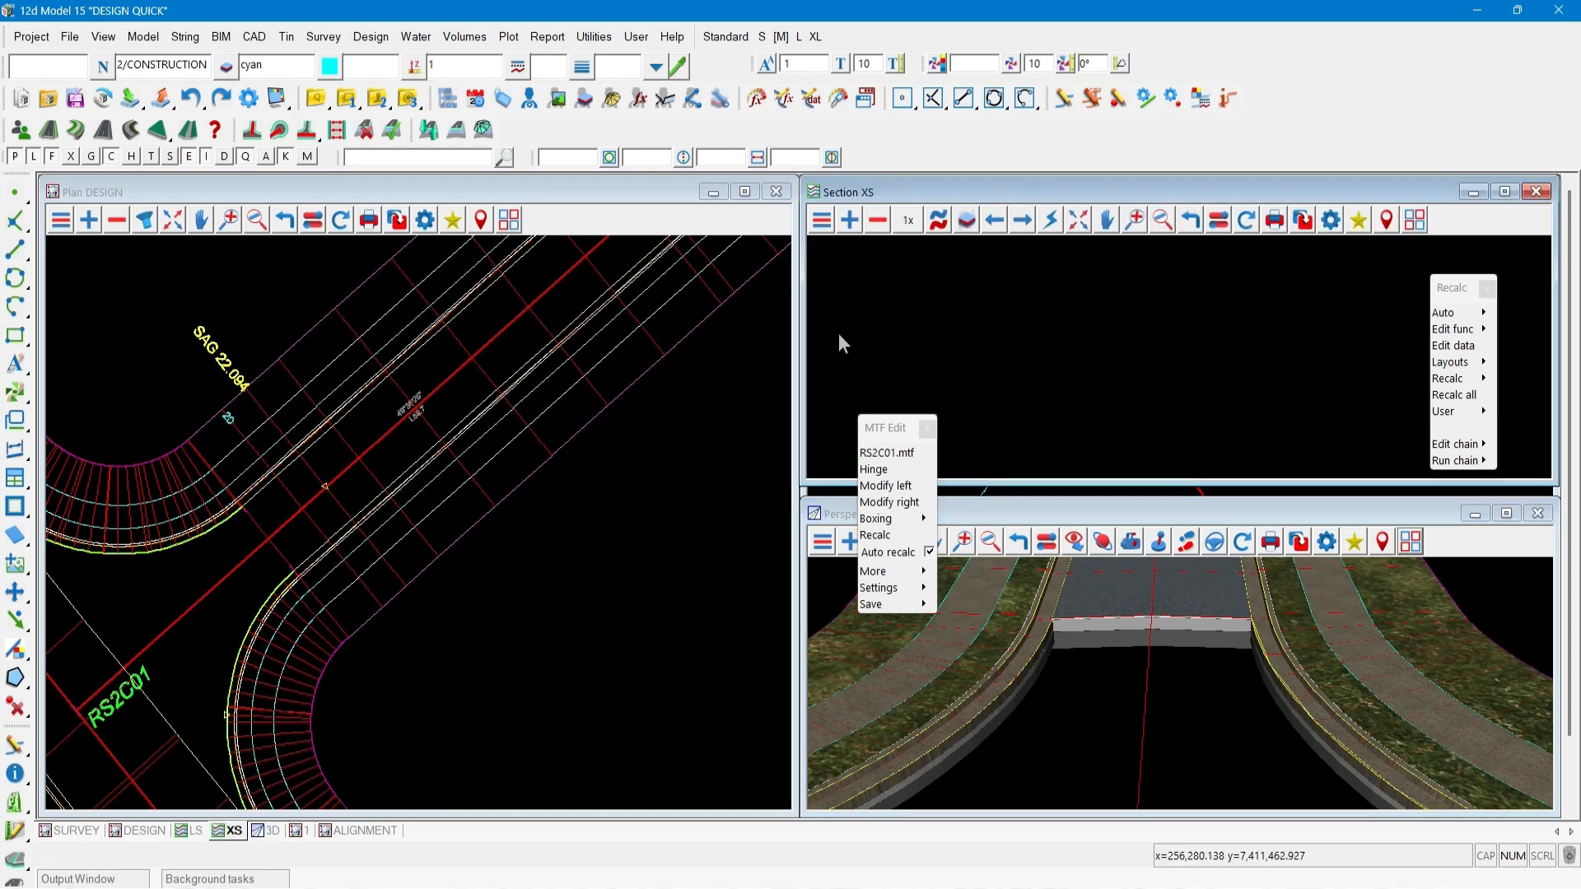
click(462, 344)
middle_click(461, 344)
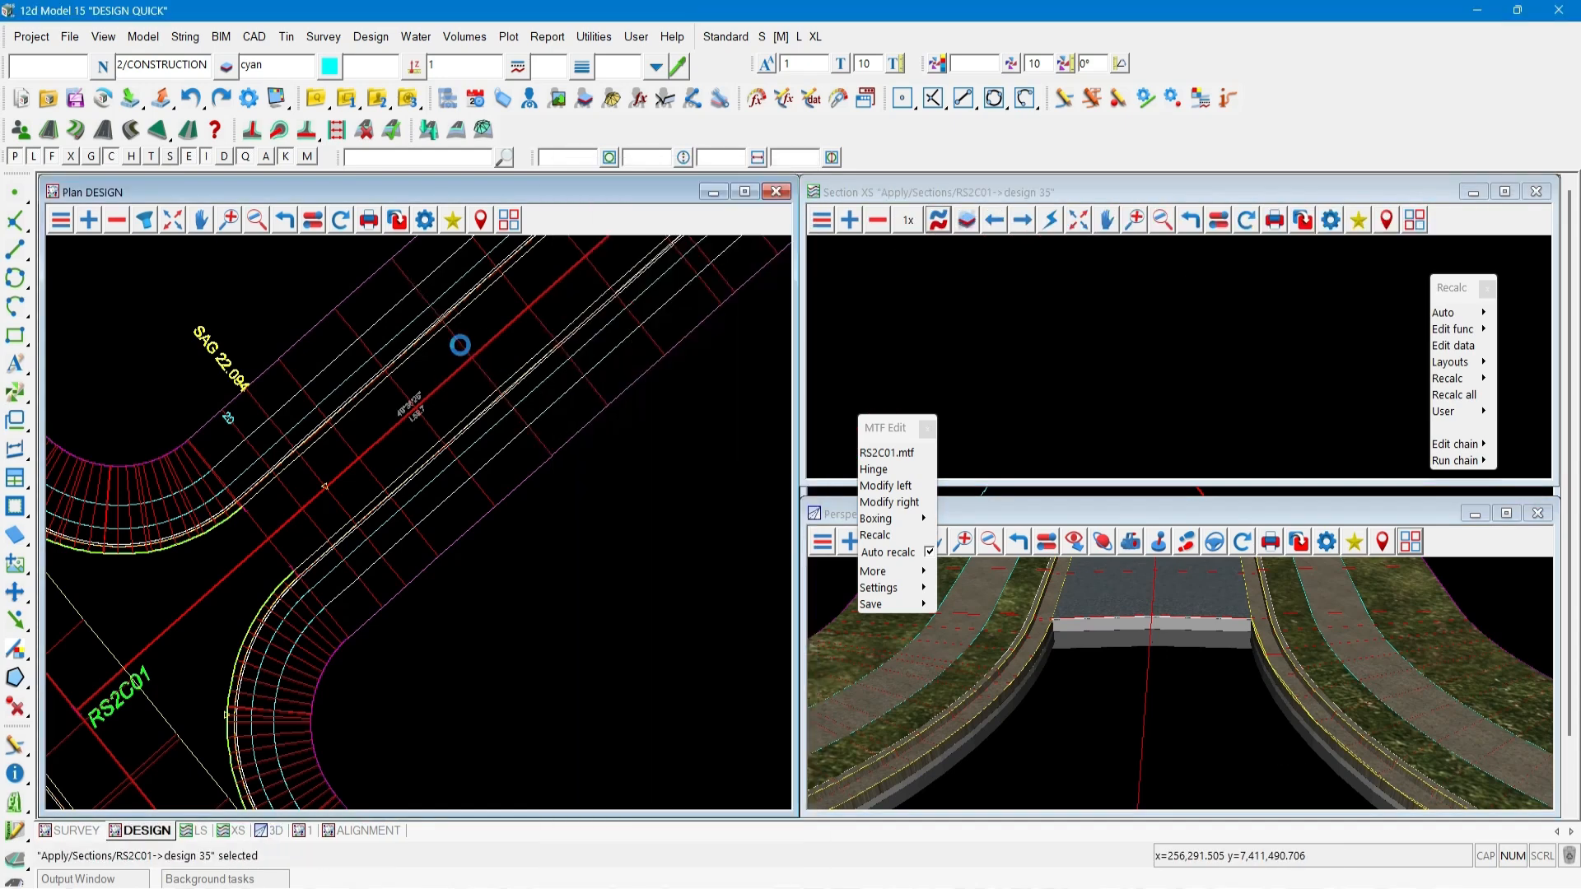
Add the Apply Trimesh models to the cross-section view.
click(849, 220)
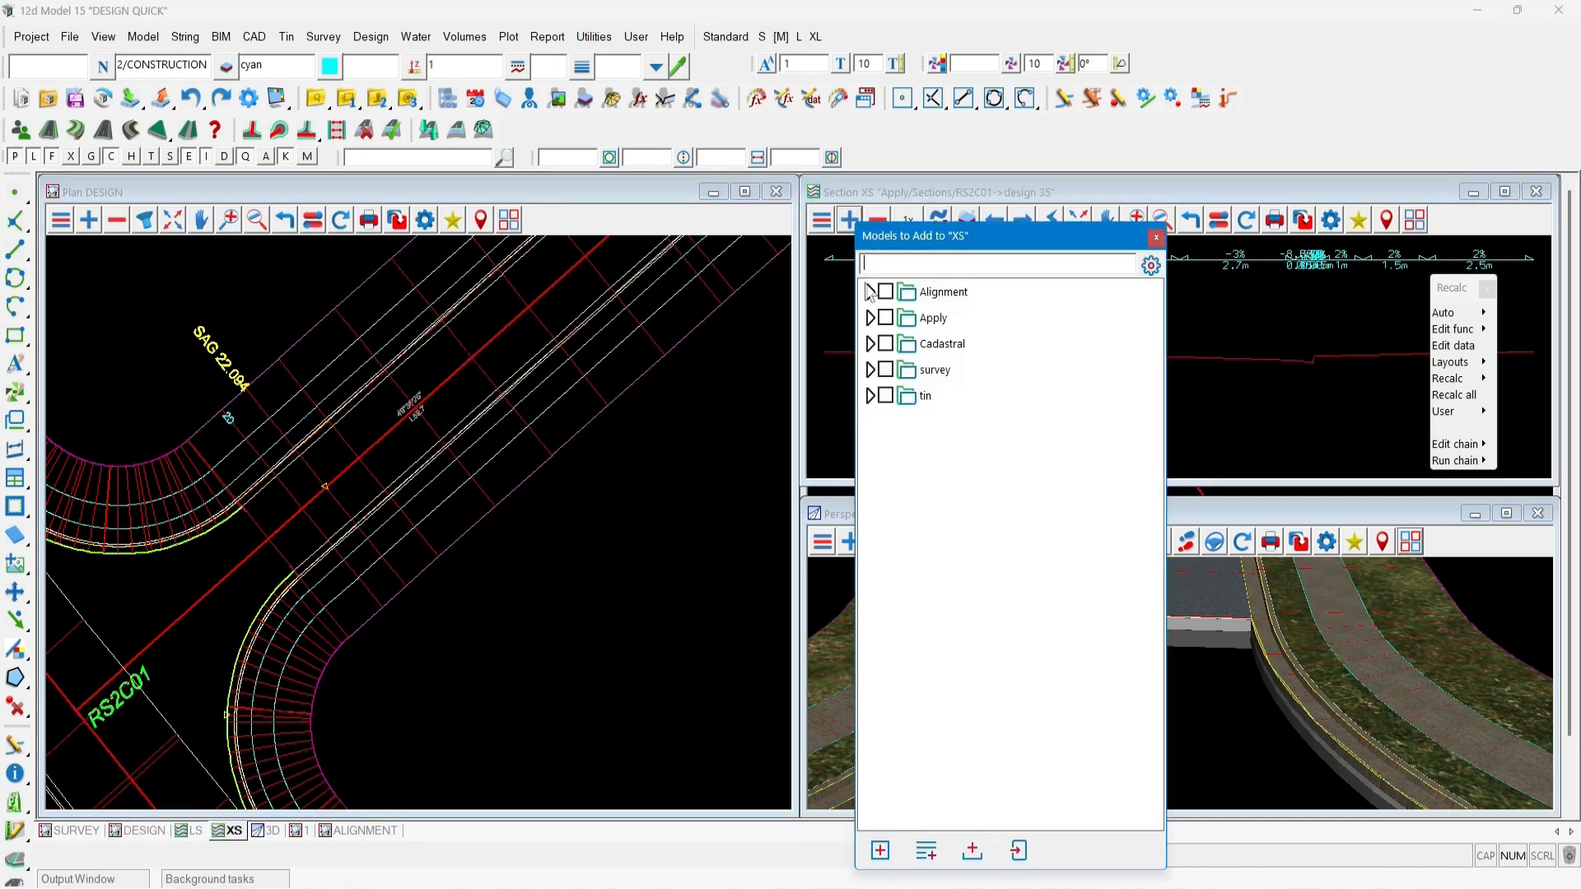
click(870, 318)
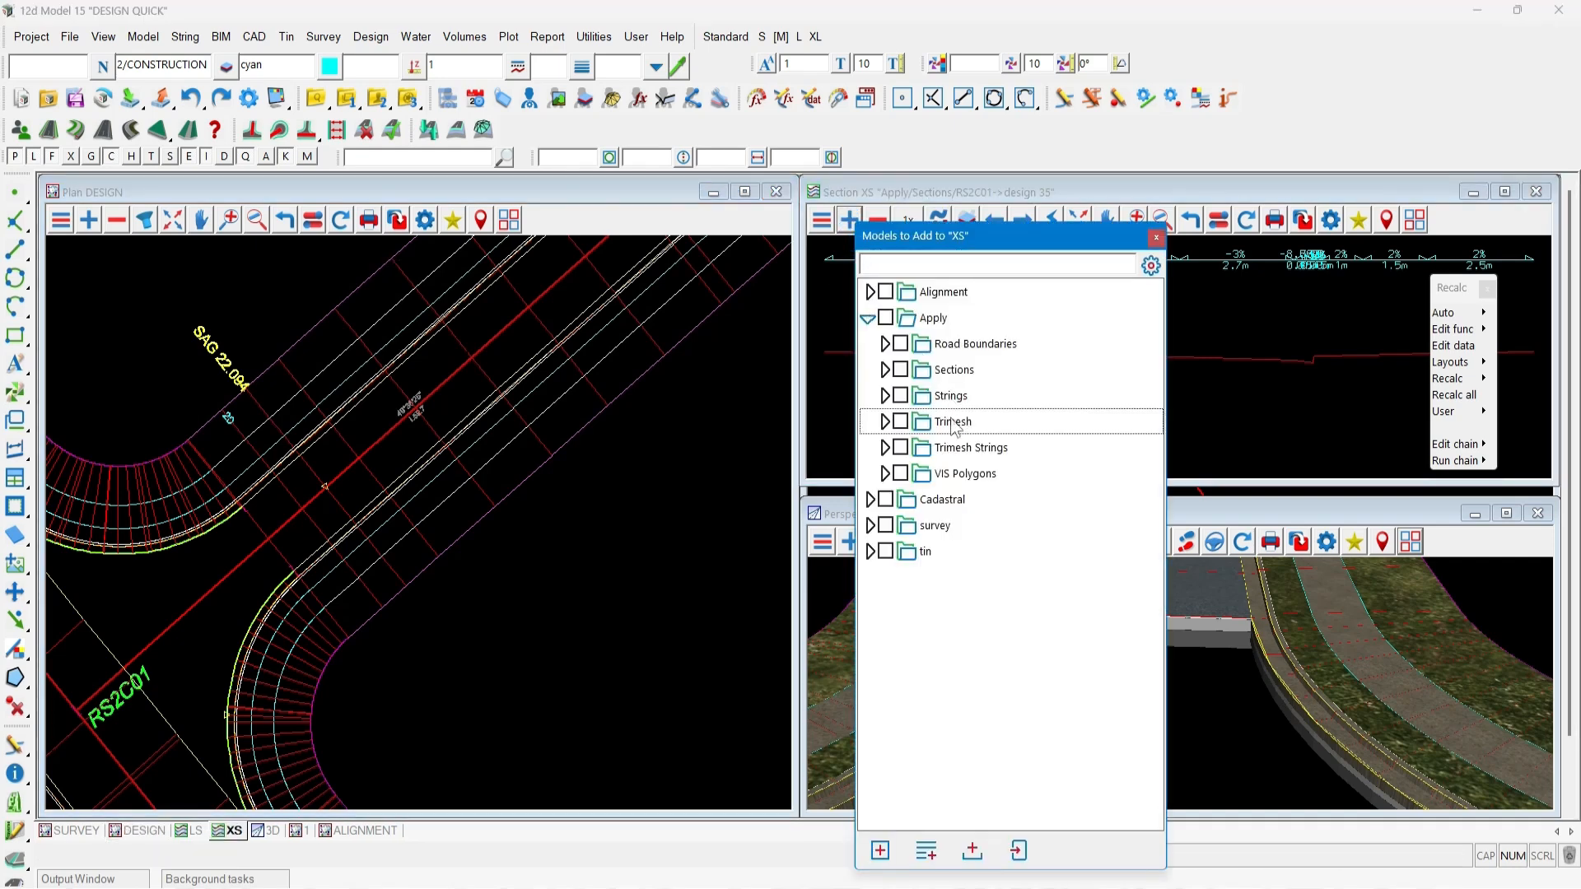
double_click(953, 424)
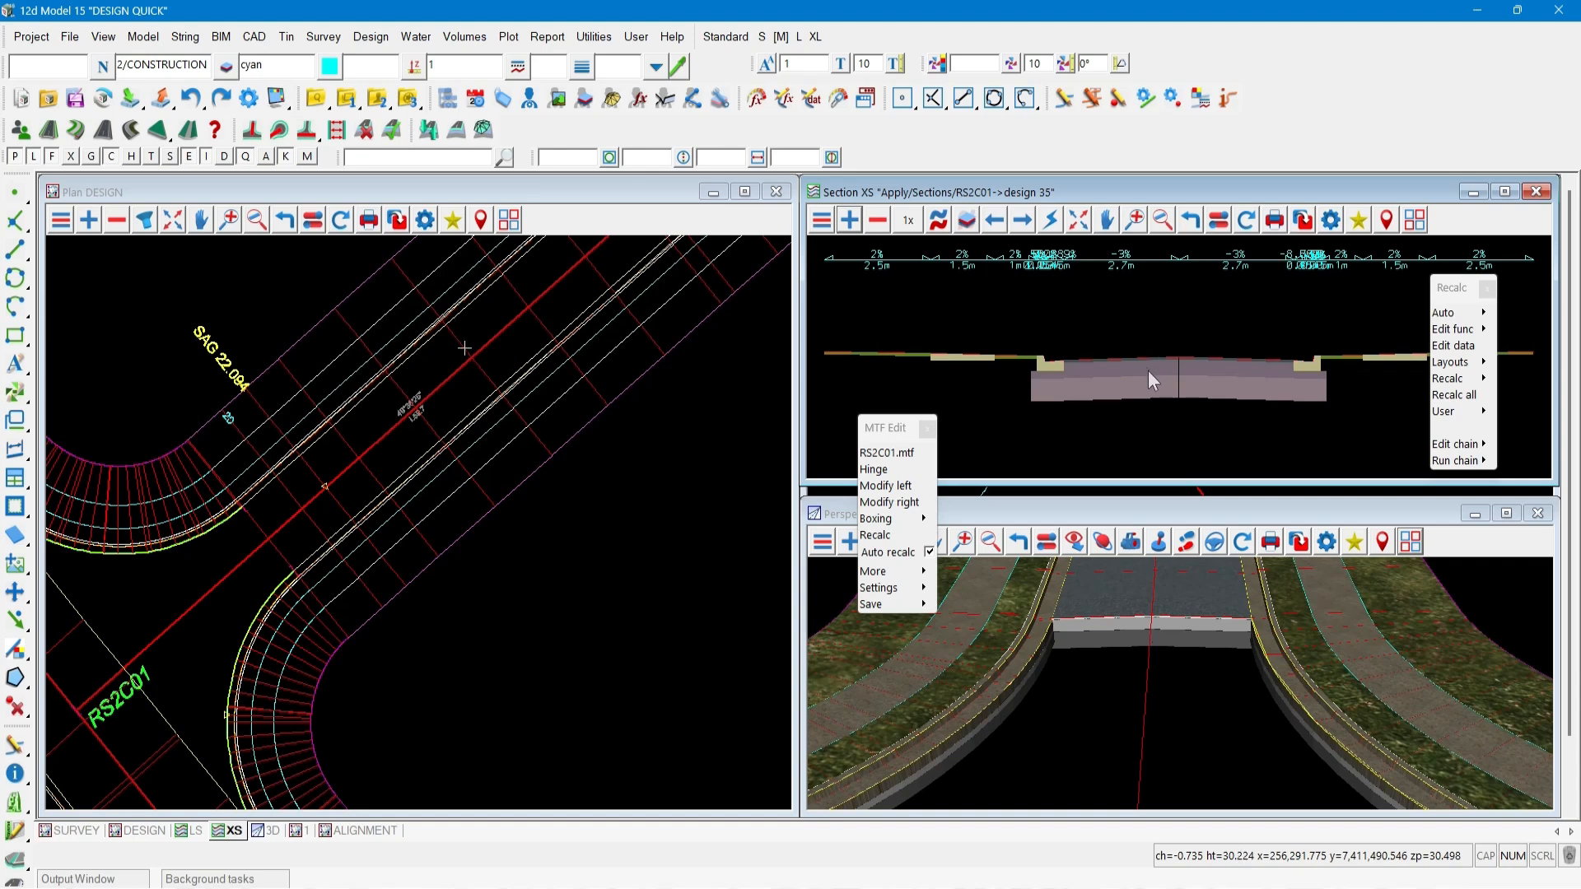
Run the road-string selection command on roads RS2A01 and RSD2A01, picking and accepting each in plan.
click(885, 430)
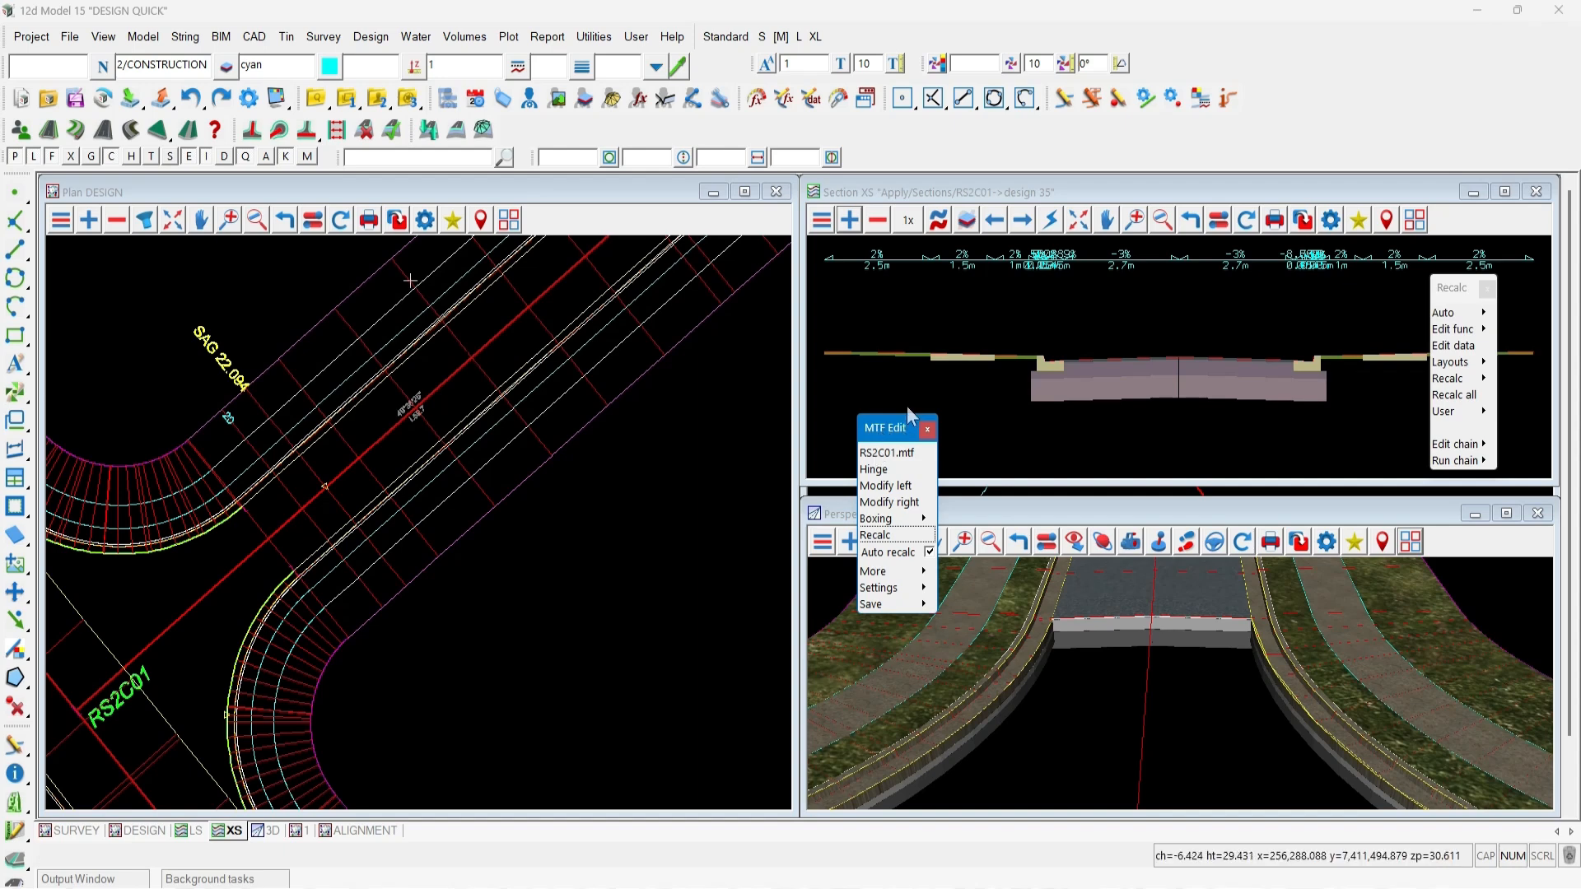
scroll(626, 581, down, 6)
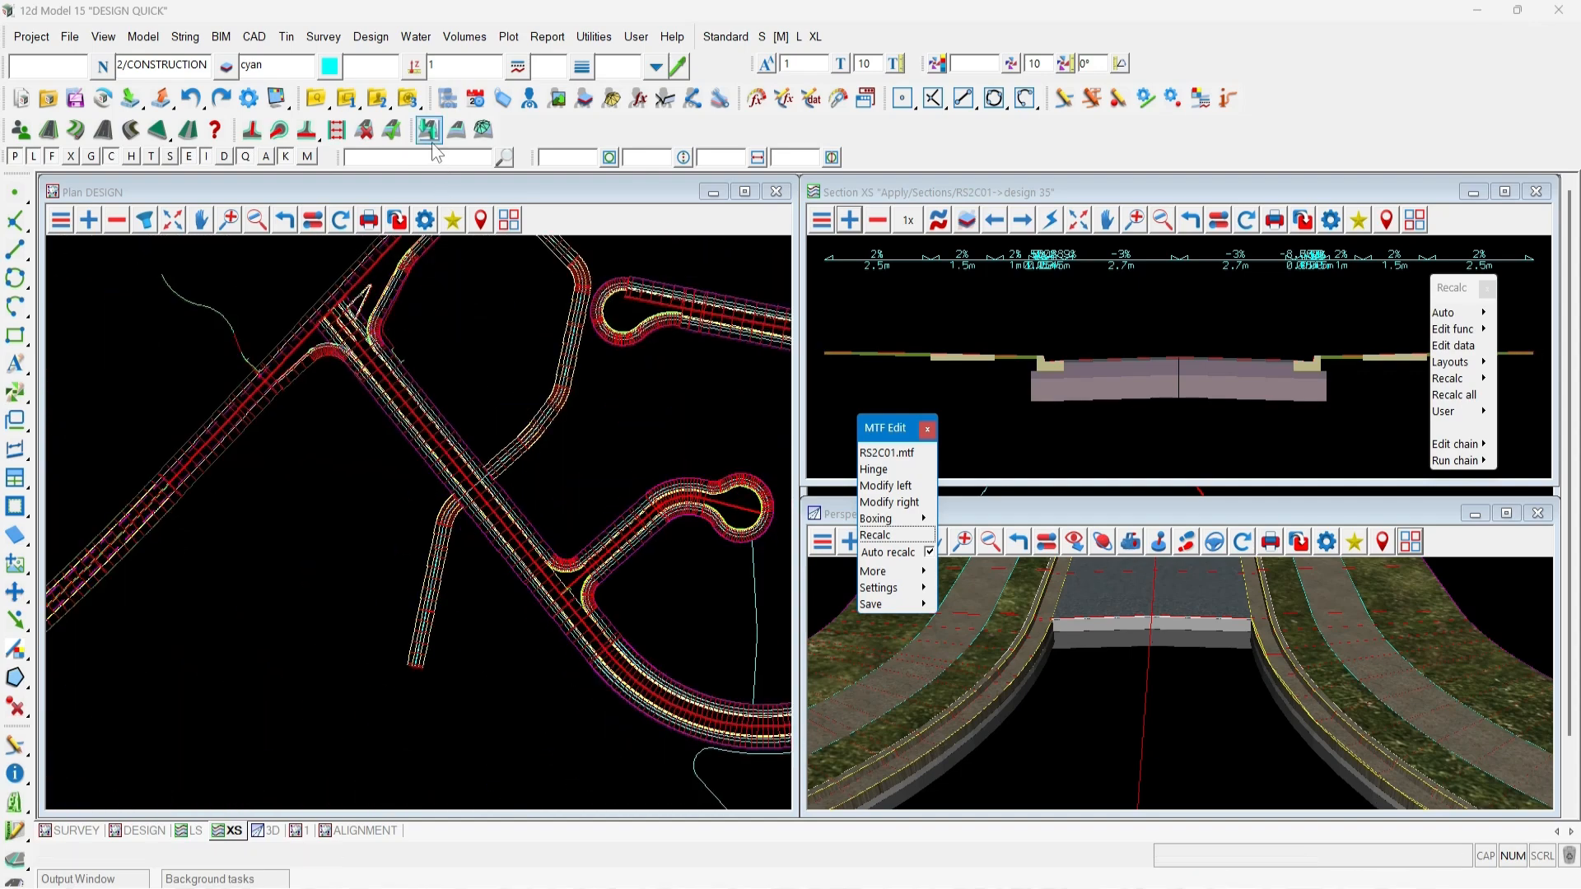
click(400, 131)
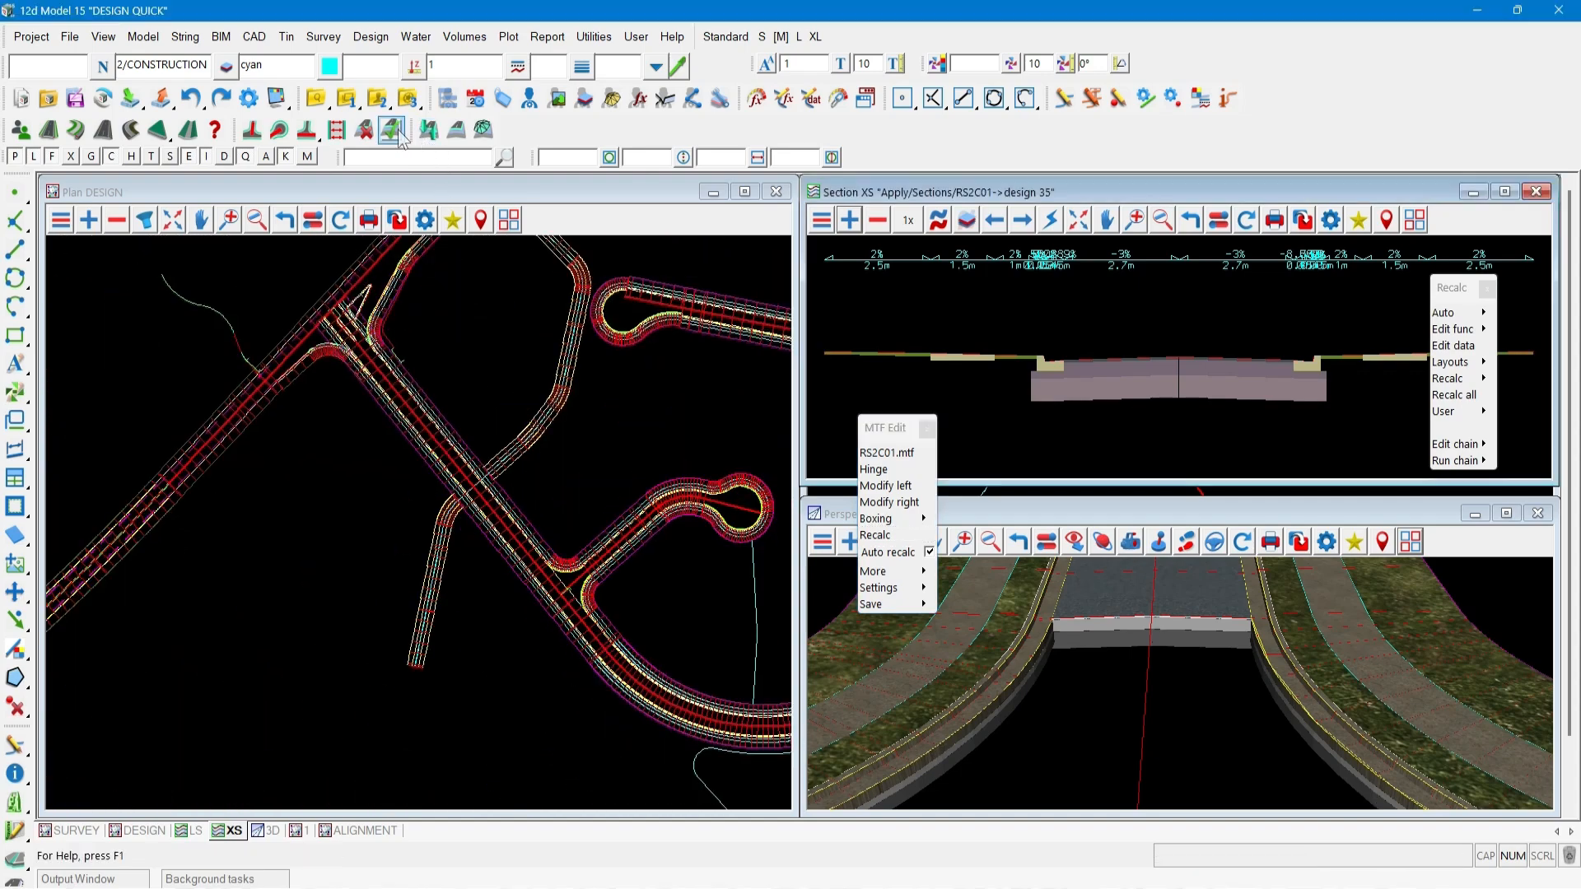
click(327, 282)
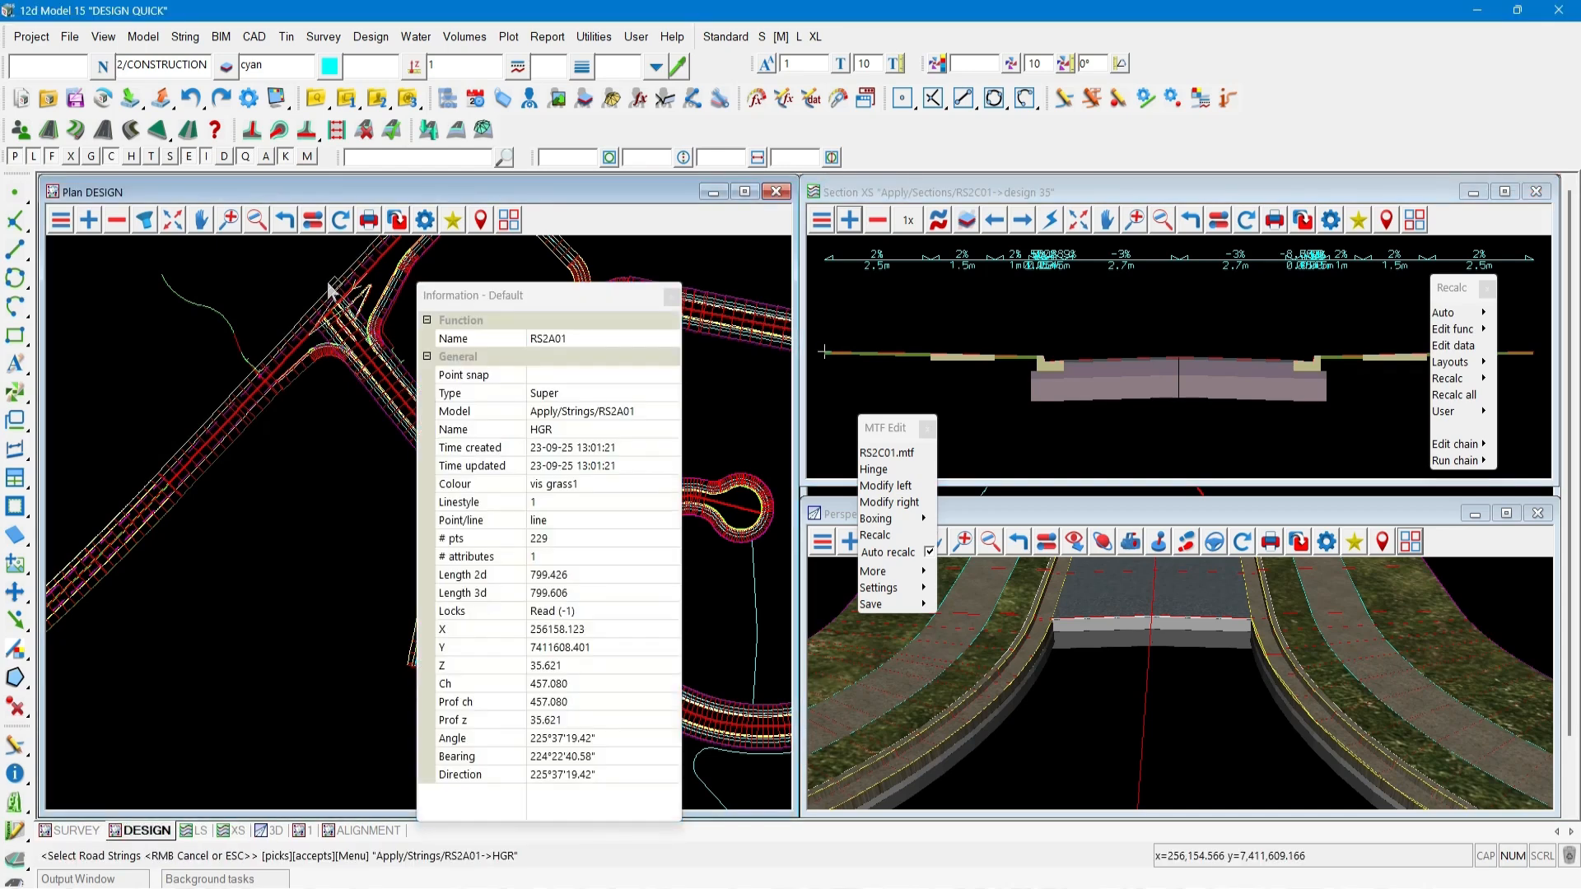
middle_click(327, 282)
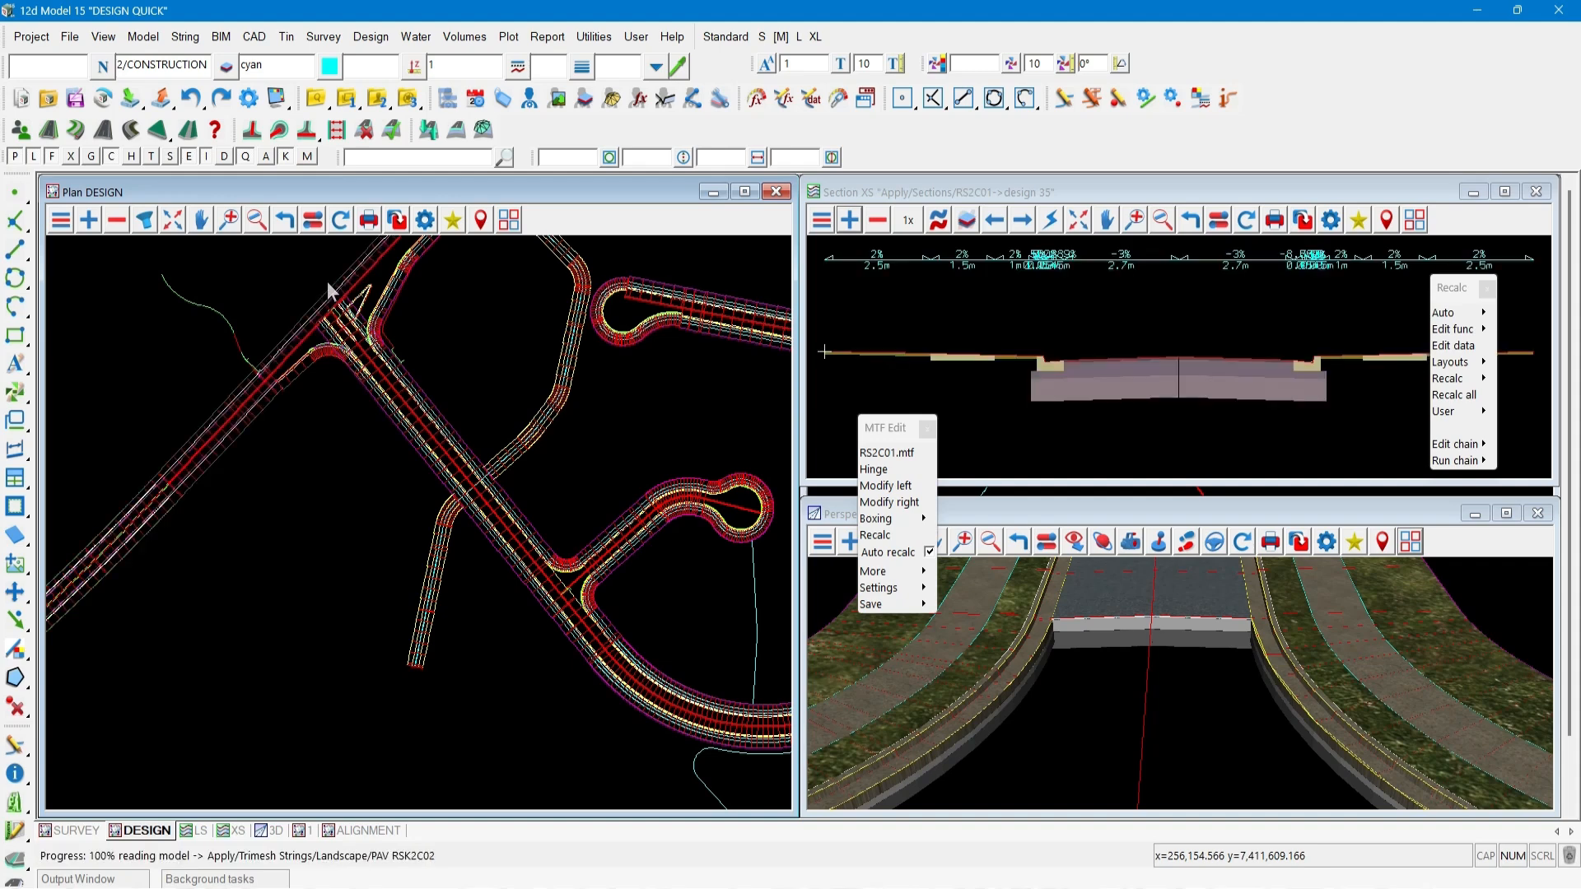
click(563, 420)
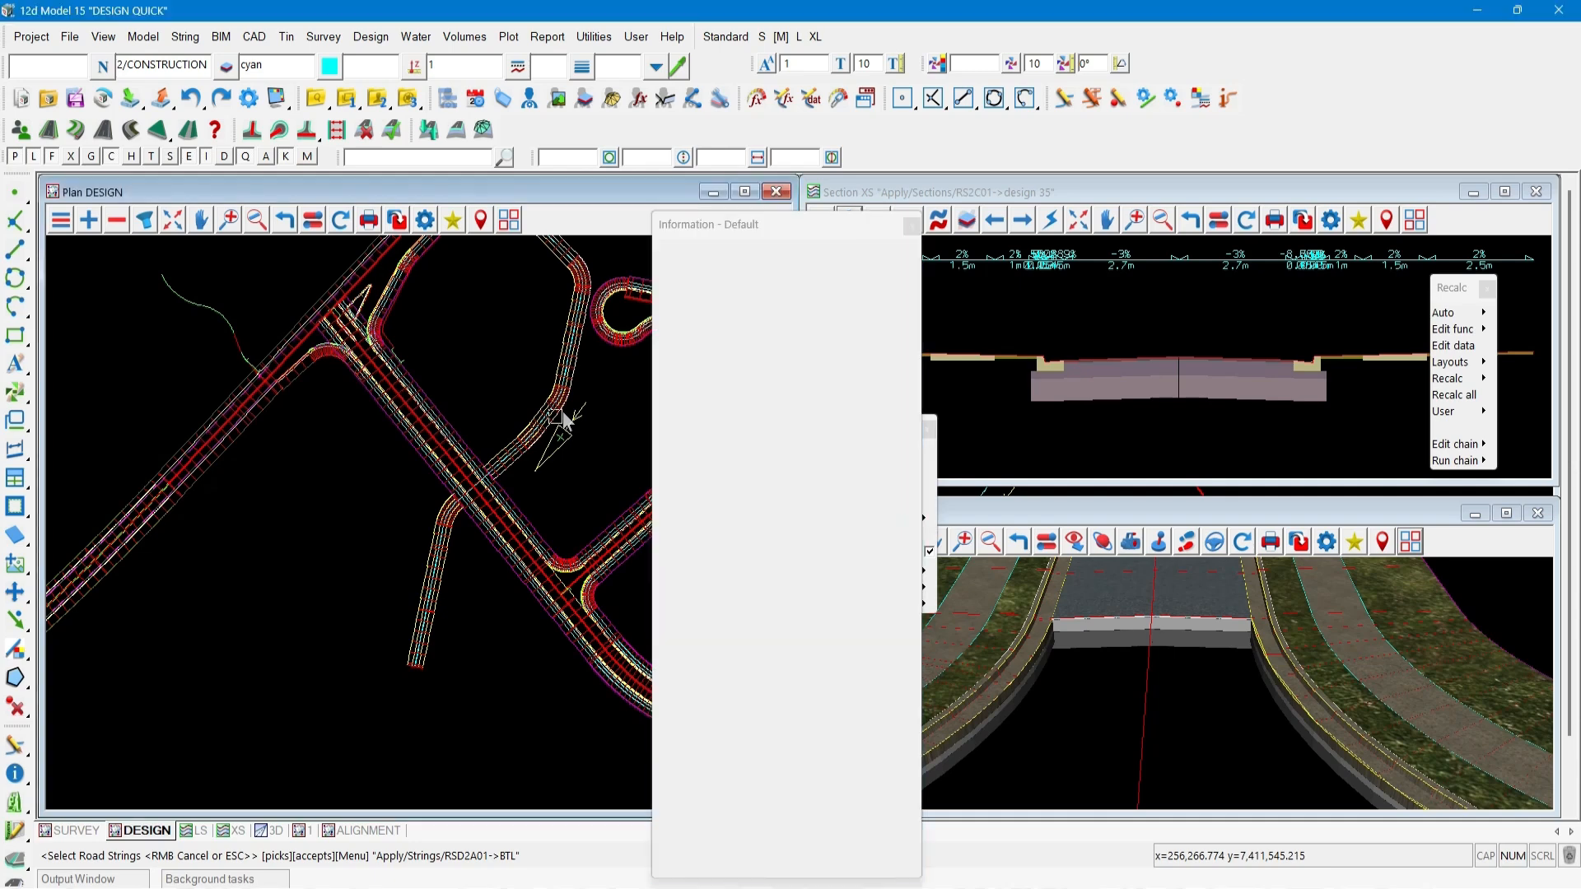
middle_click(563, 414)
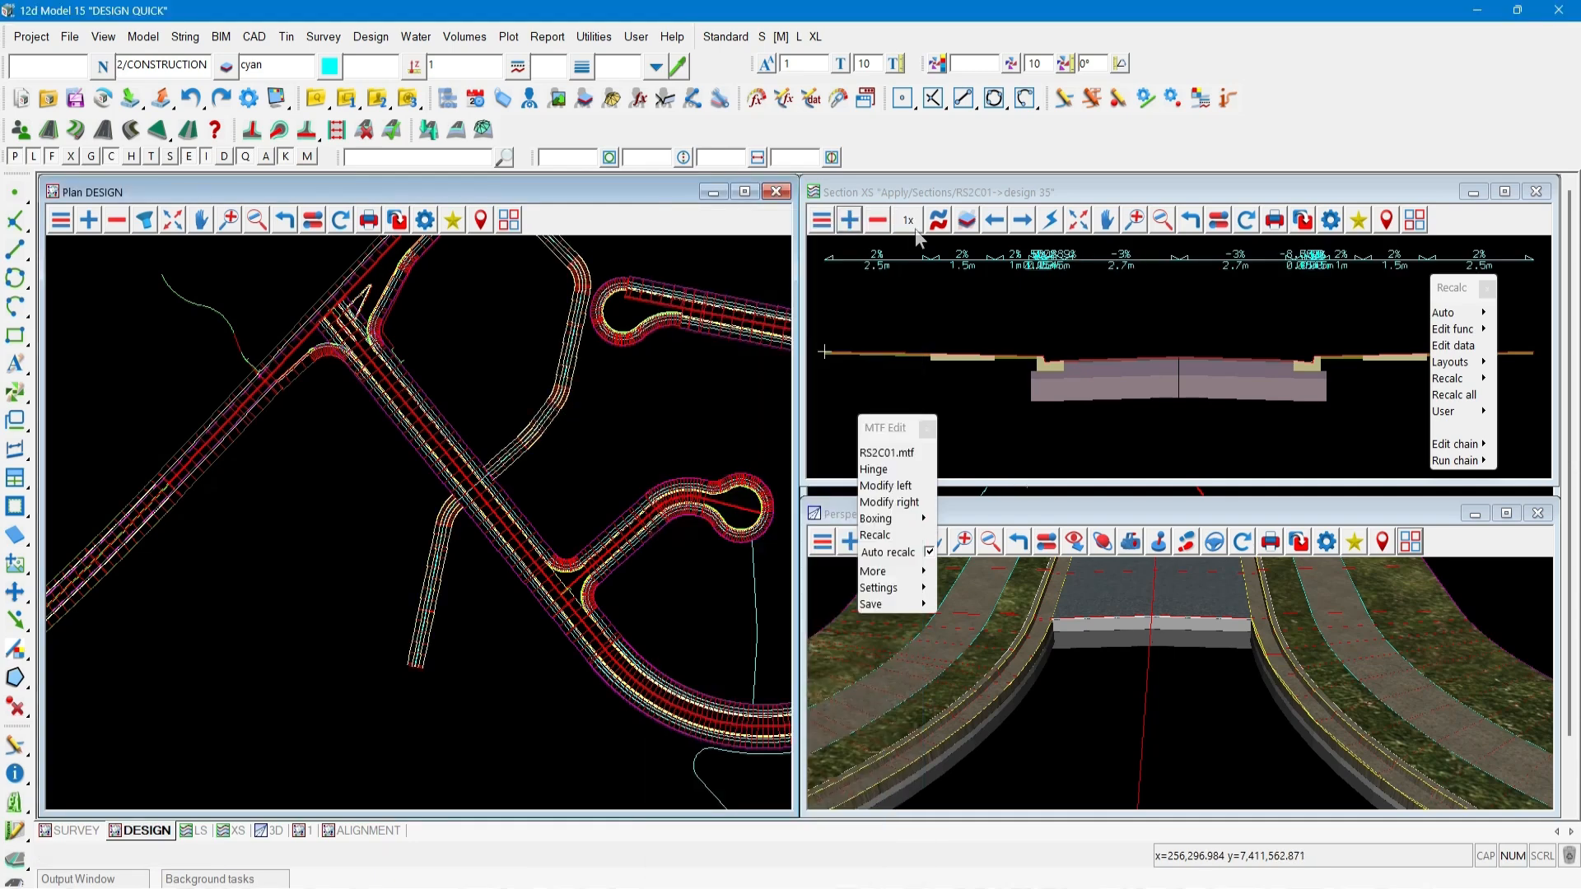
Cross-section road RS2A01 by picking its edge of shoulder string in plan.
scroll(197, 491, up, 2)
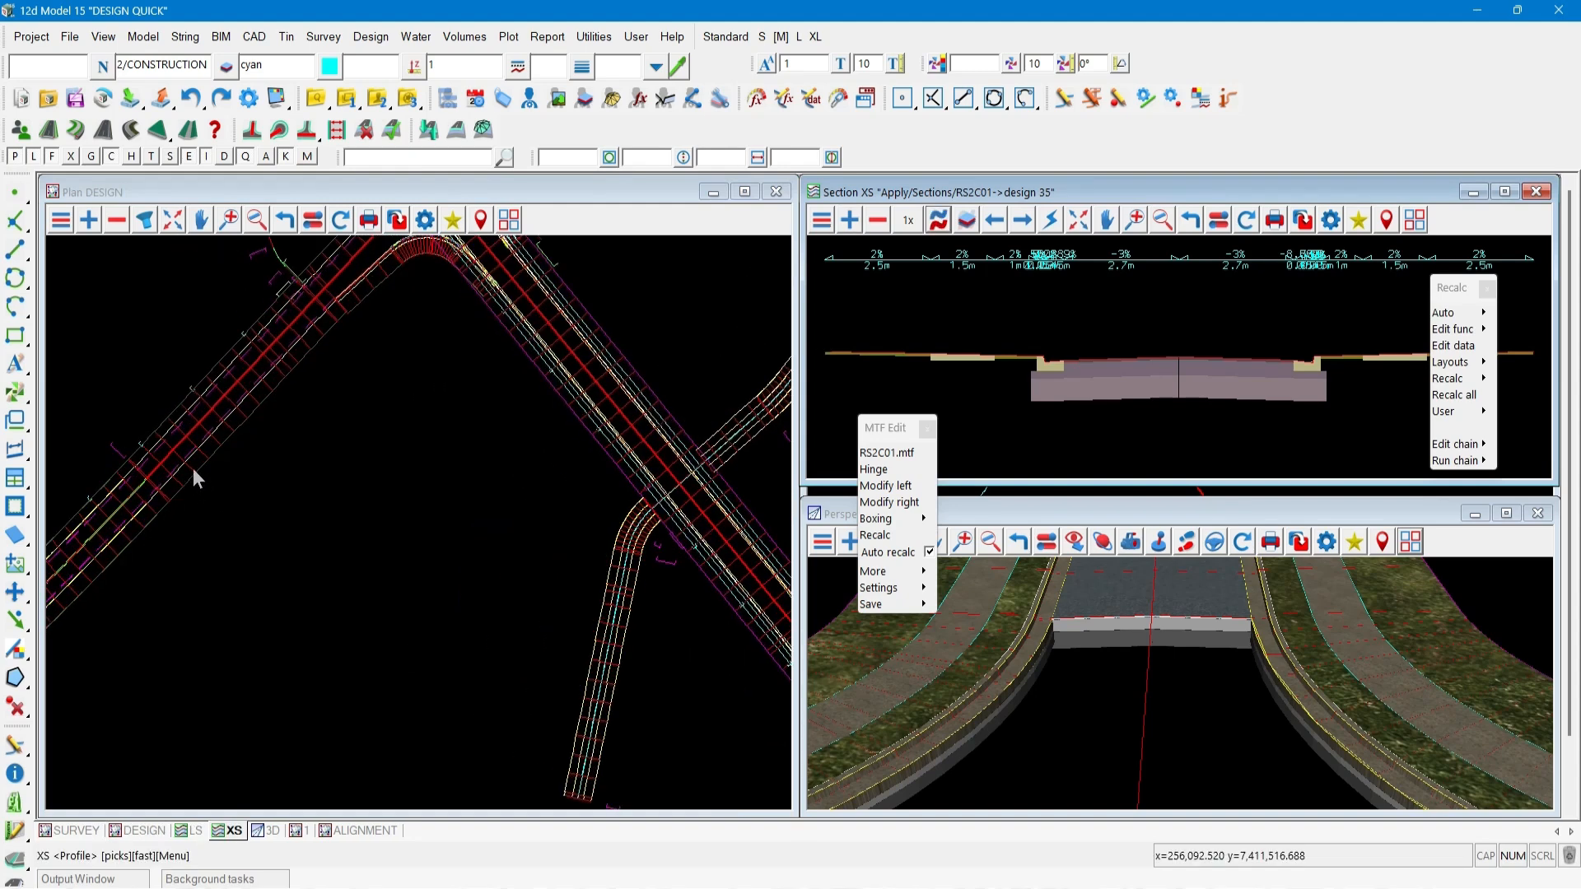
click(191, 464)
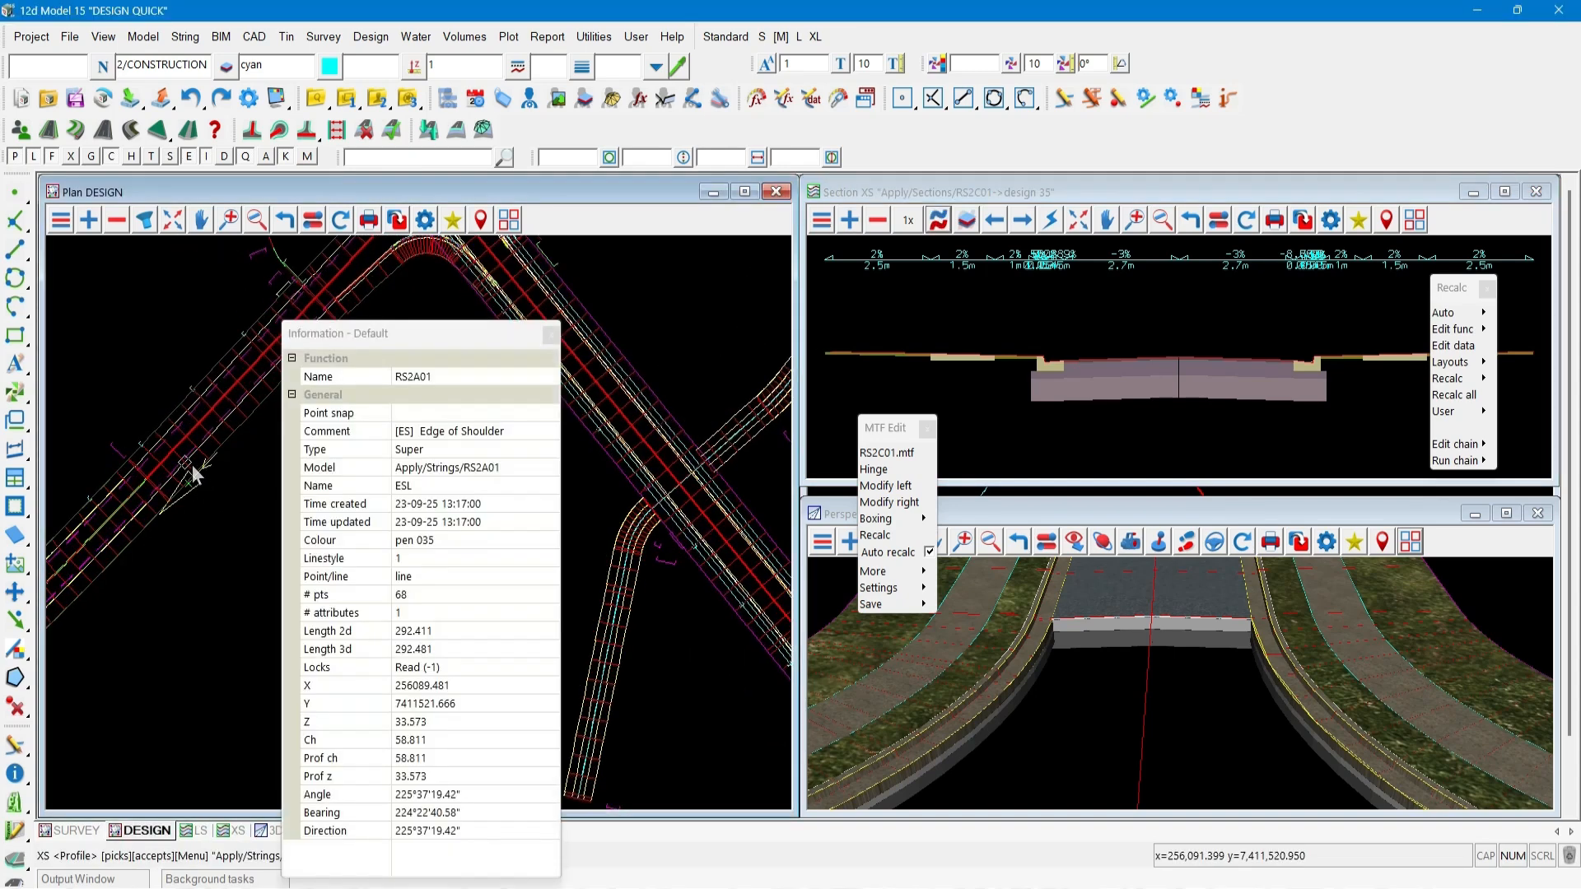
middle_click(191, 465)
middle_click(191, 465)
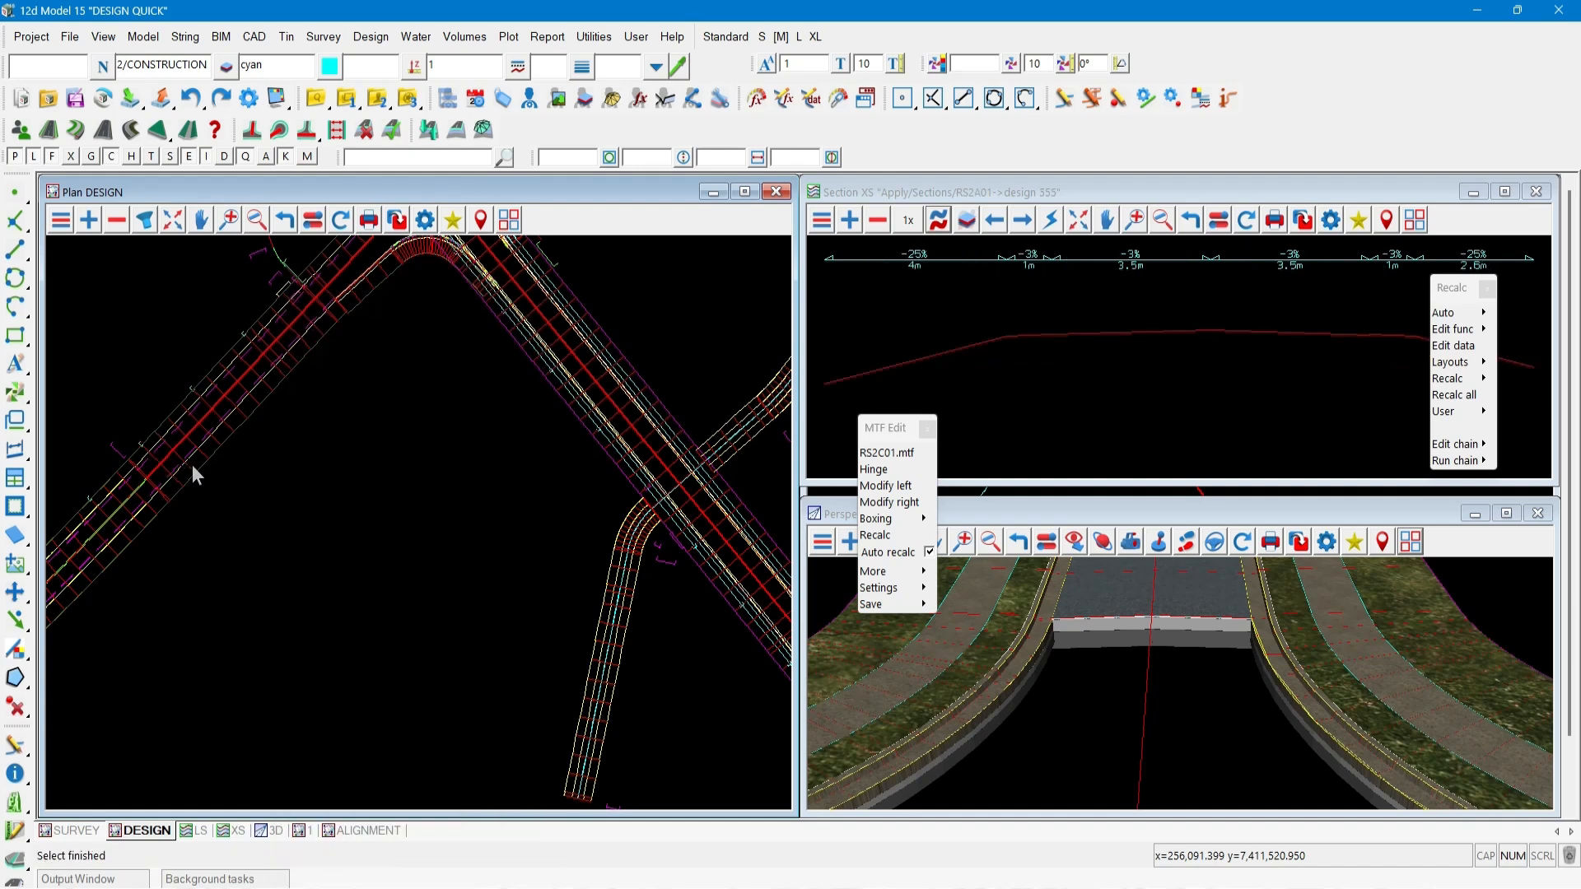
Add a model from the Apply folder to the cross-section view.
click(849, 220)
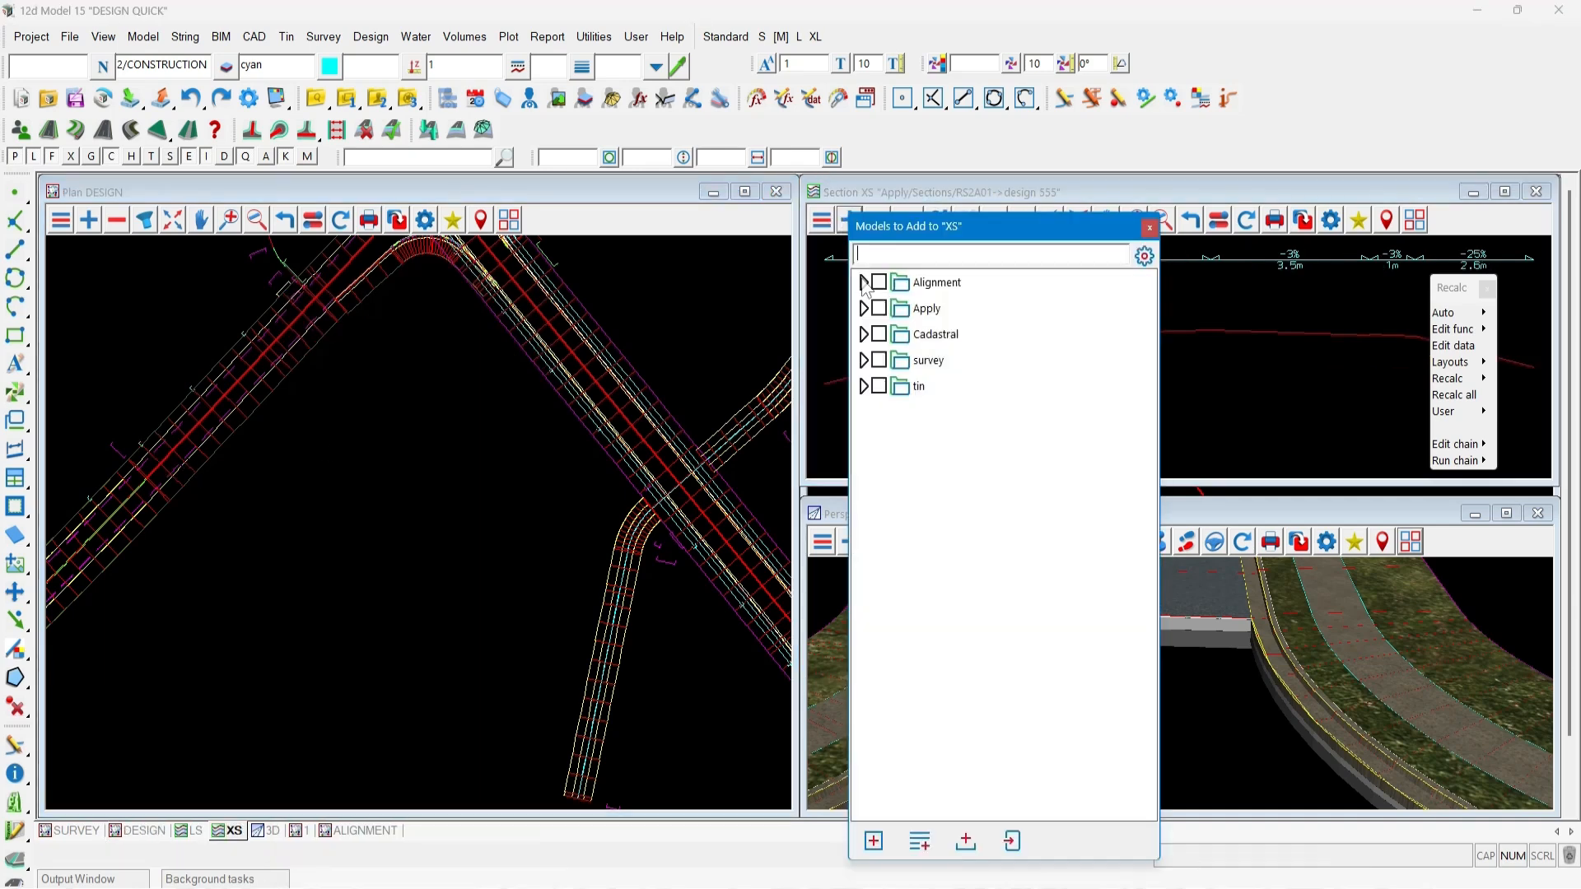
click(864, 308)
double_click(952, 408)
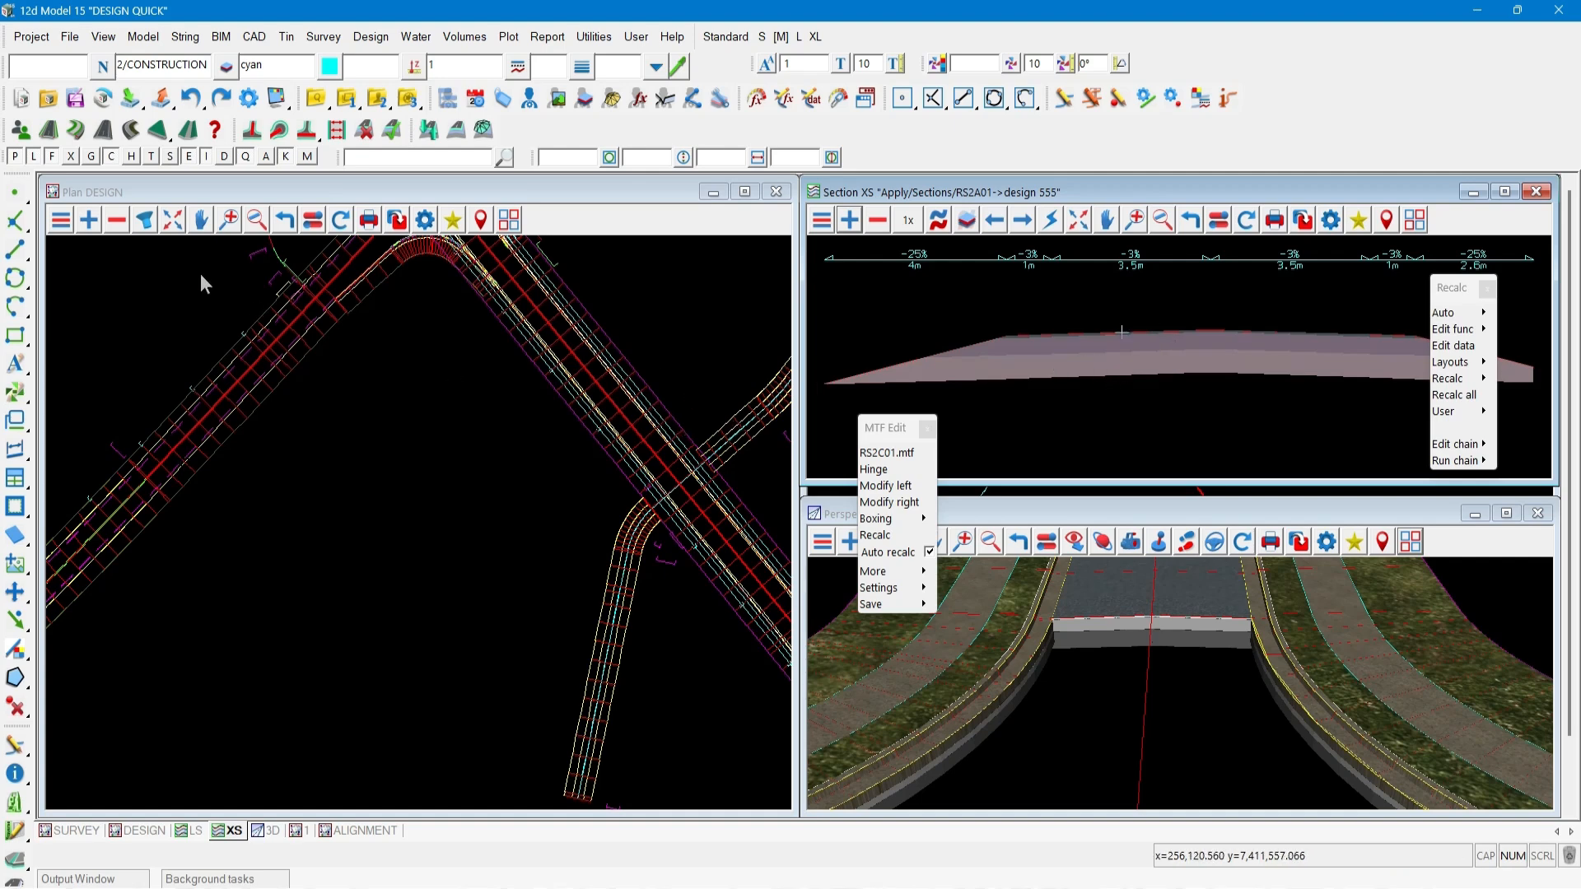
Cross-section road RSD2A01 by picking its string in plan.
click(939, 220)
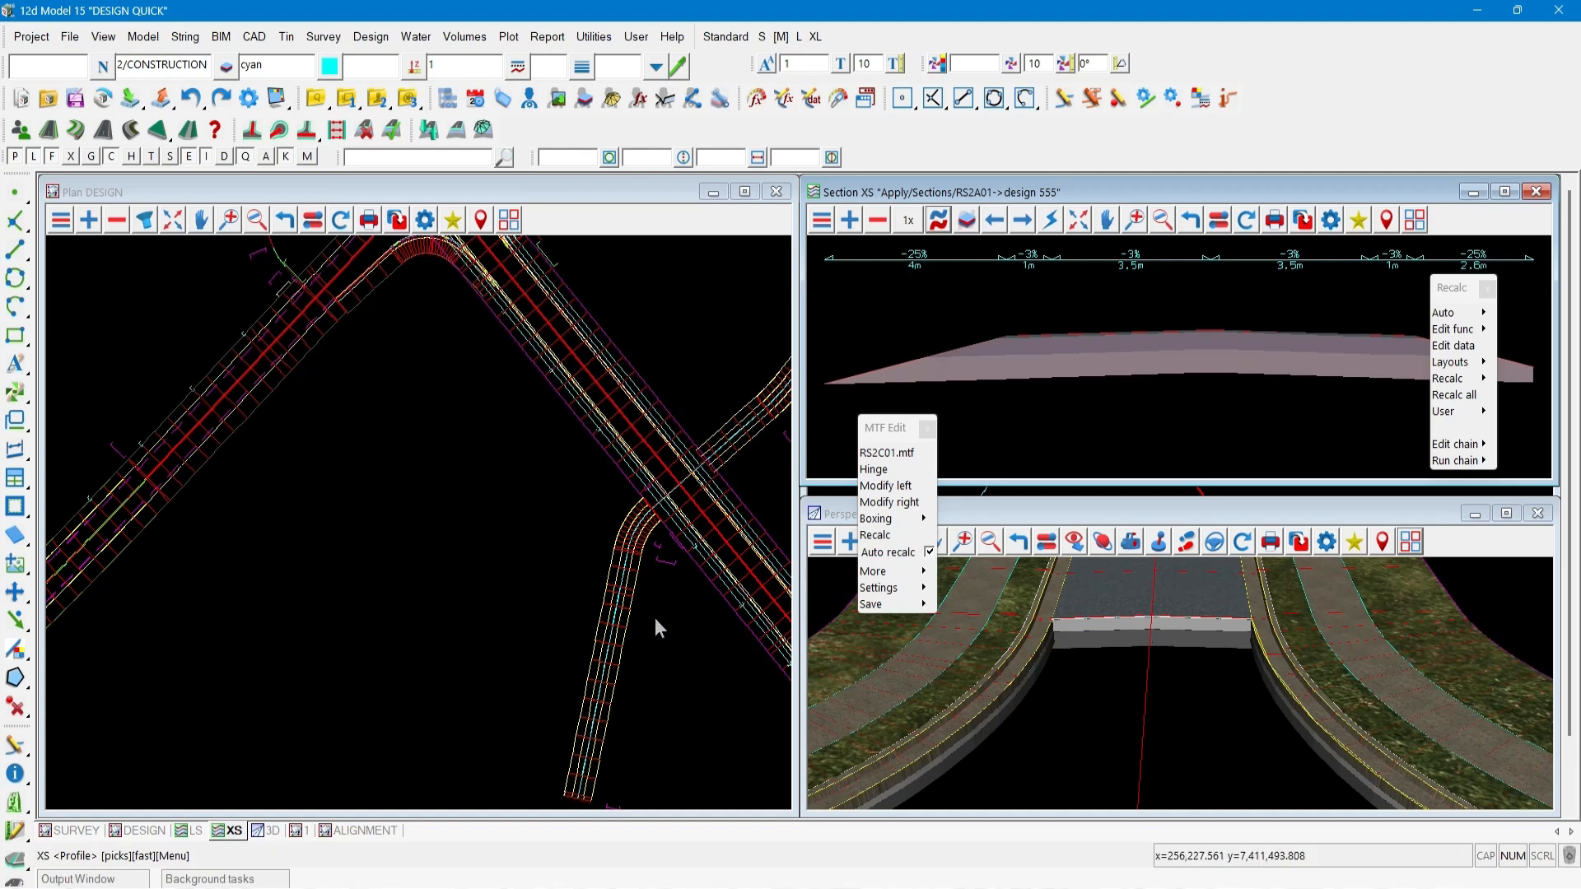
click(624, 635)
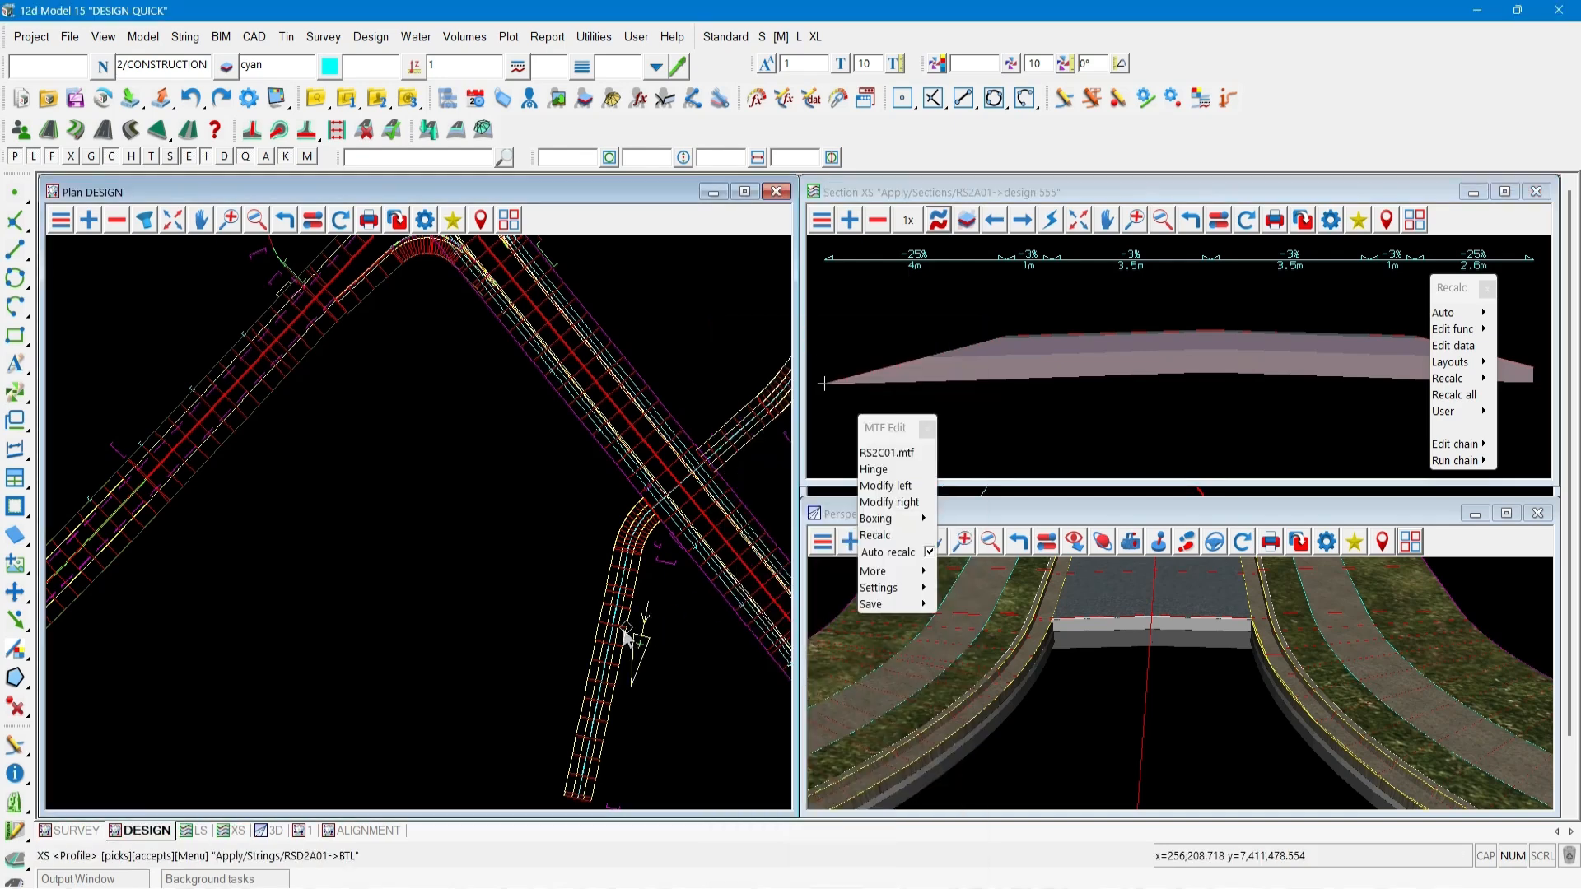
click(624, 635)
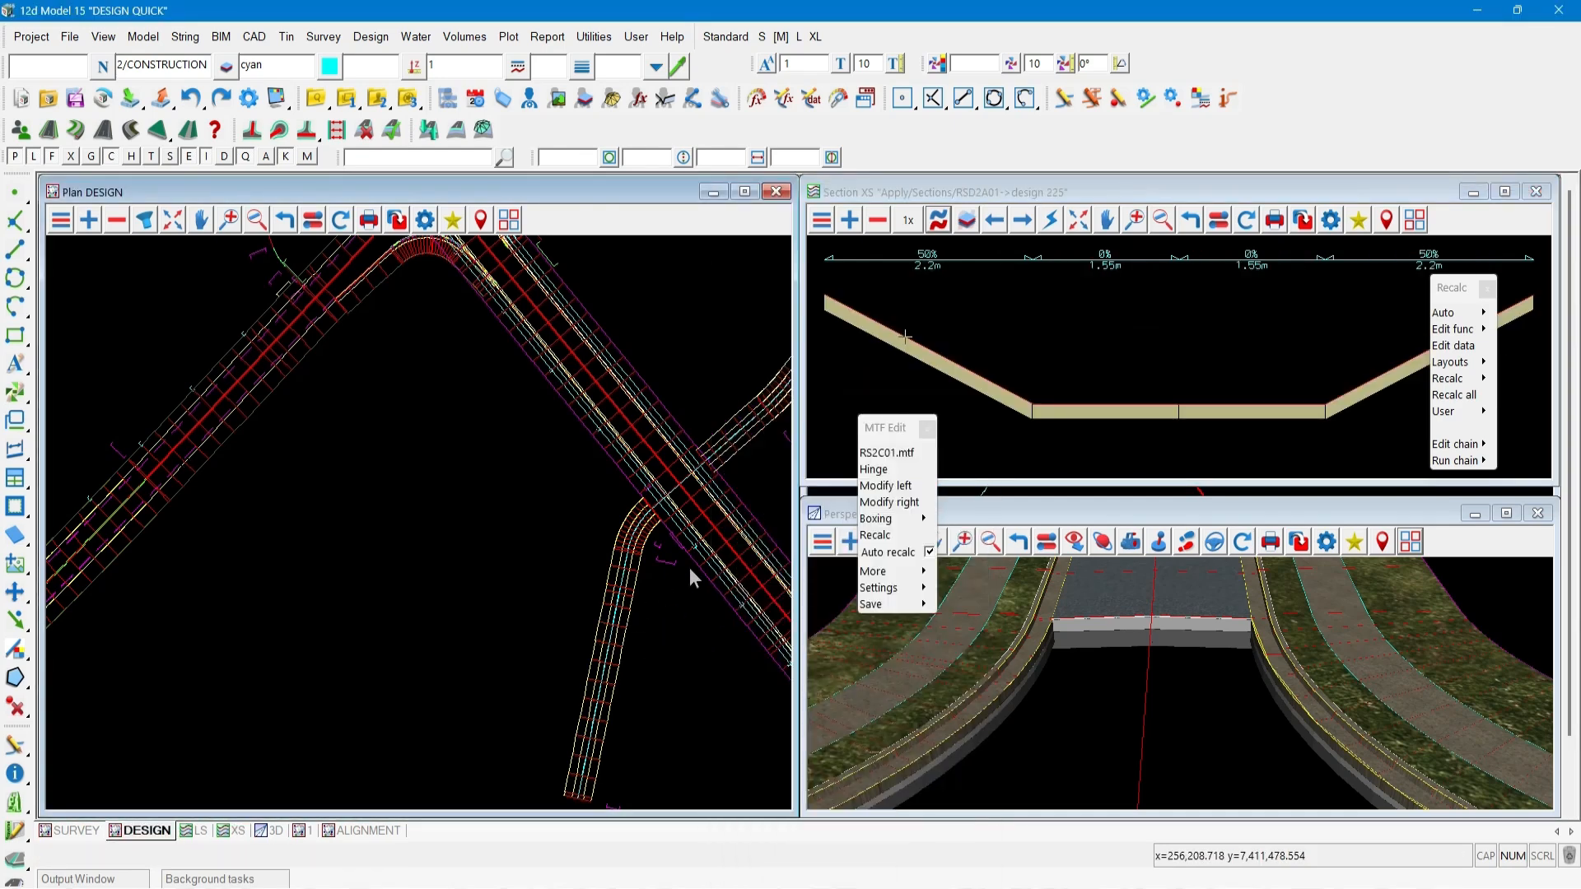
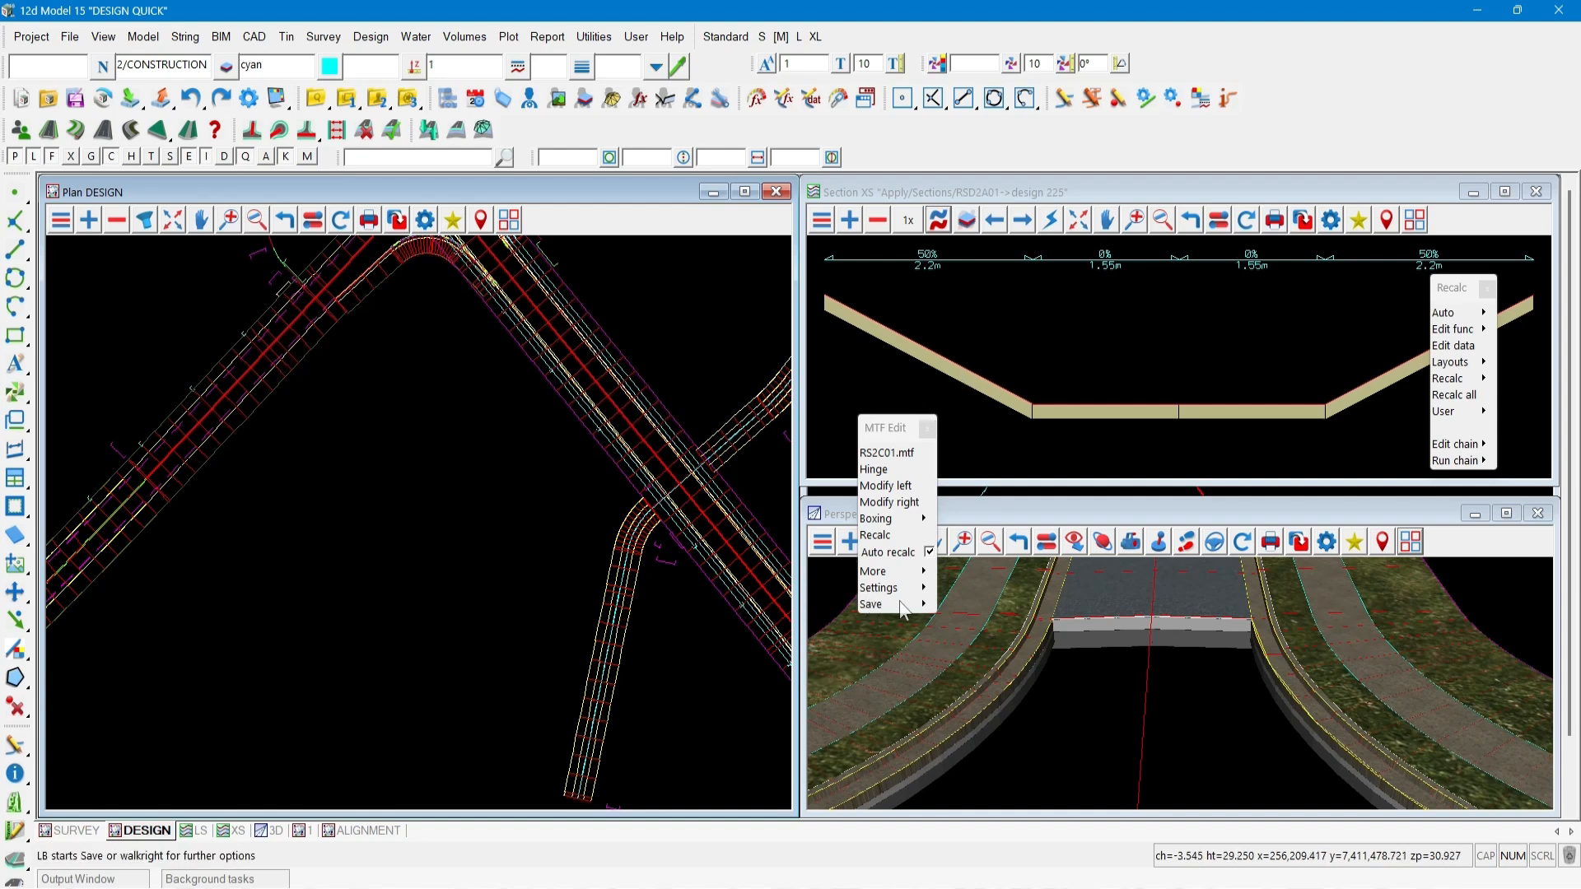
Save and exit the MTF edit of road RS2C01.
mouse_move(927, 607)
click(947, 637)
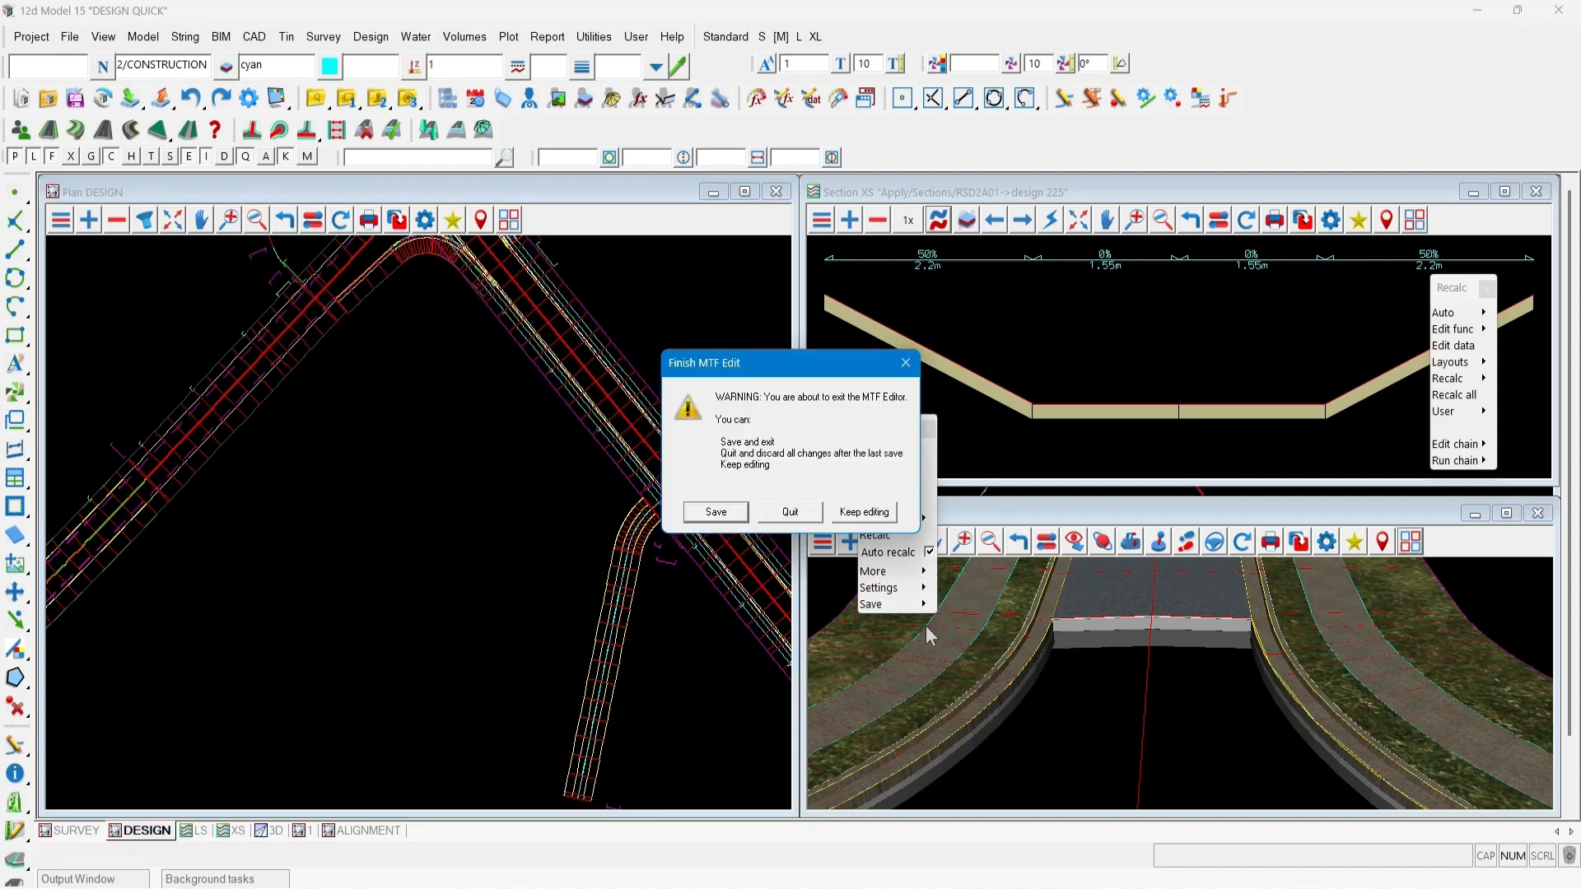
click(716, 511)
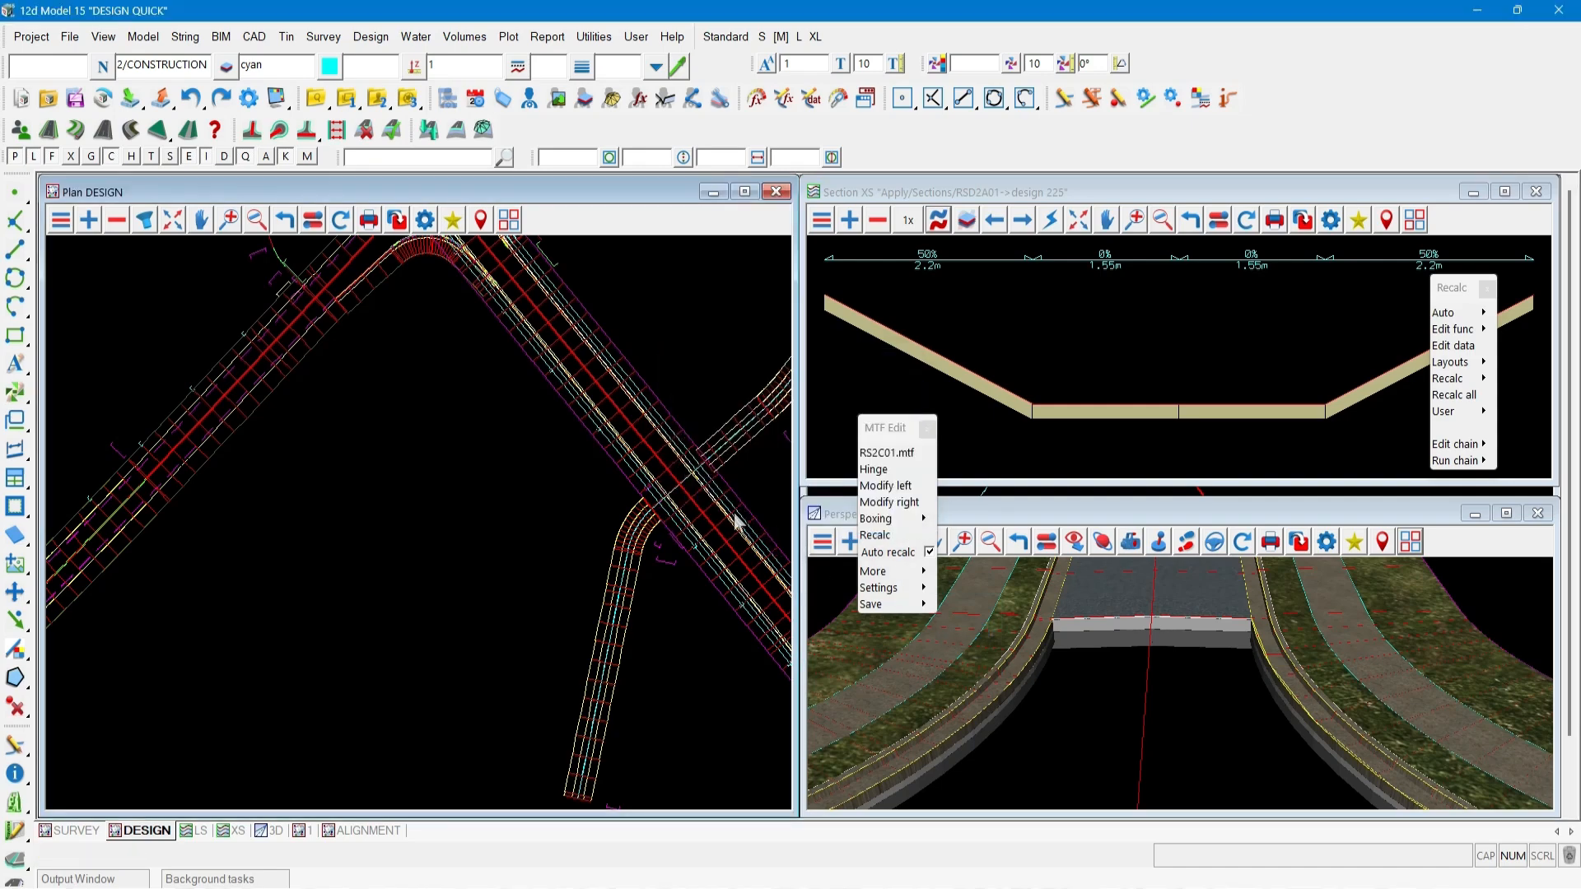
Cross-section road RS2C01 by picking its string in plan.
click(939, 220)
scroll(265, 541, down, 3)
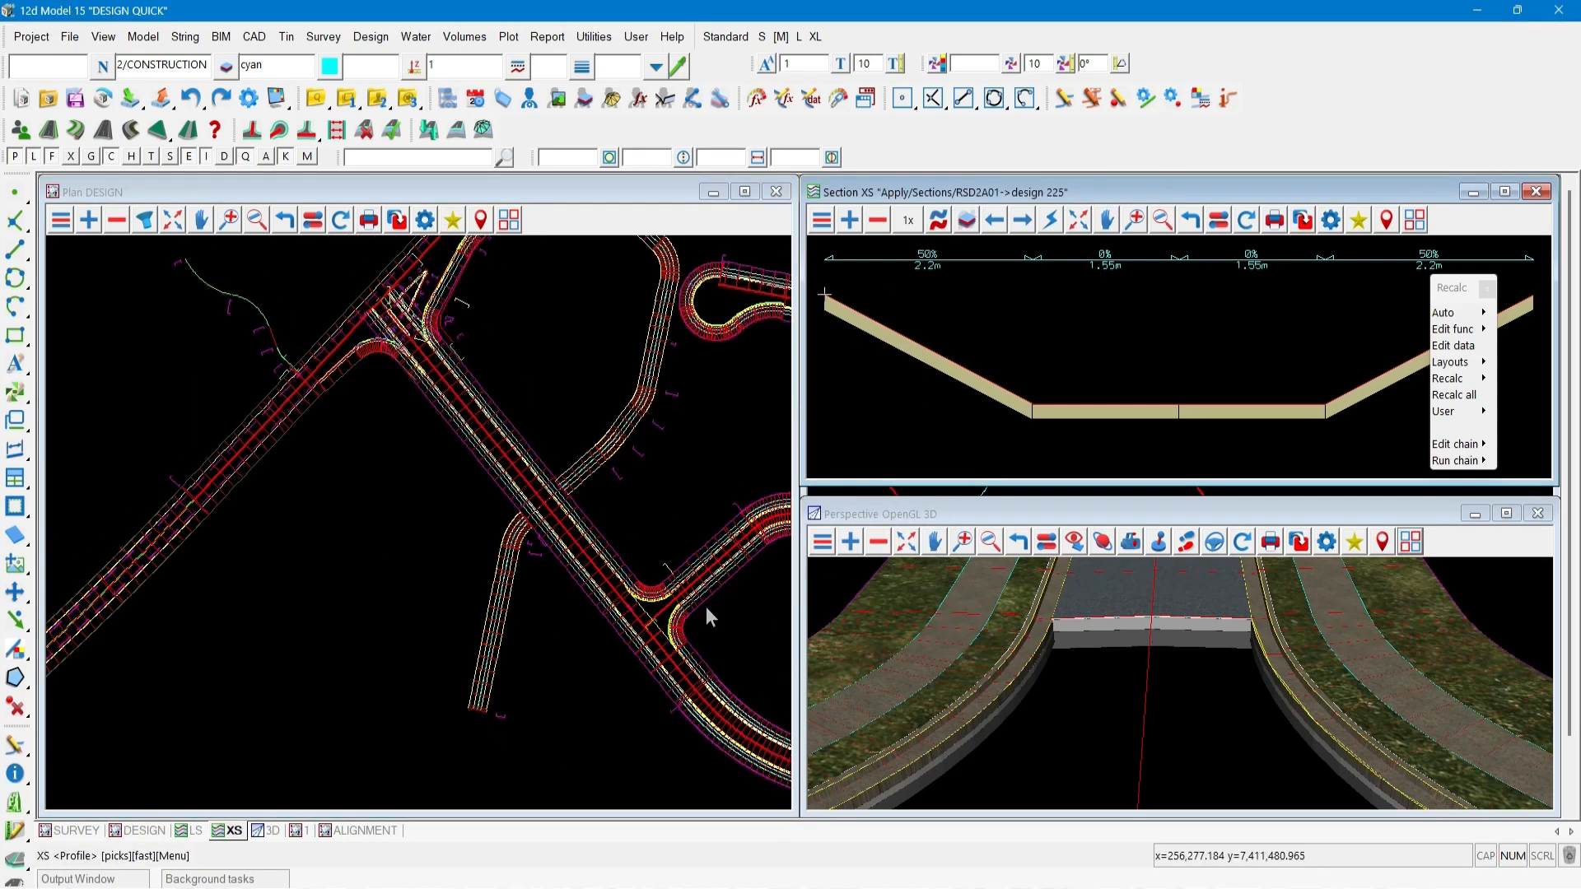
scroll(707, 614, up, 4)
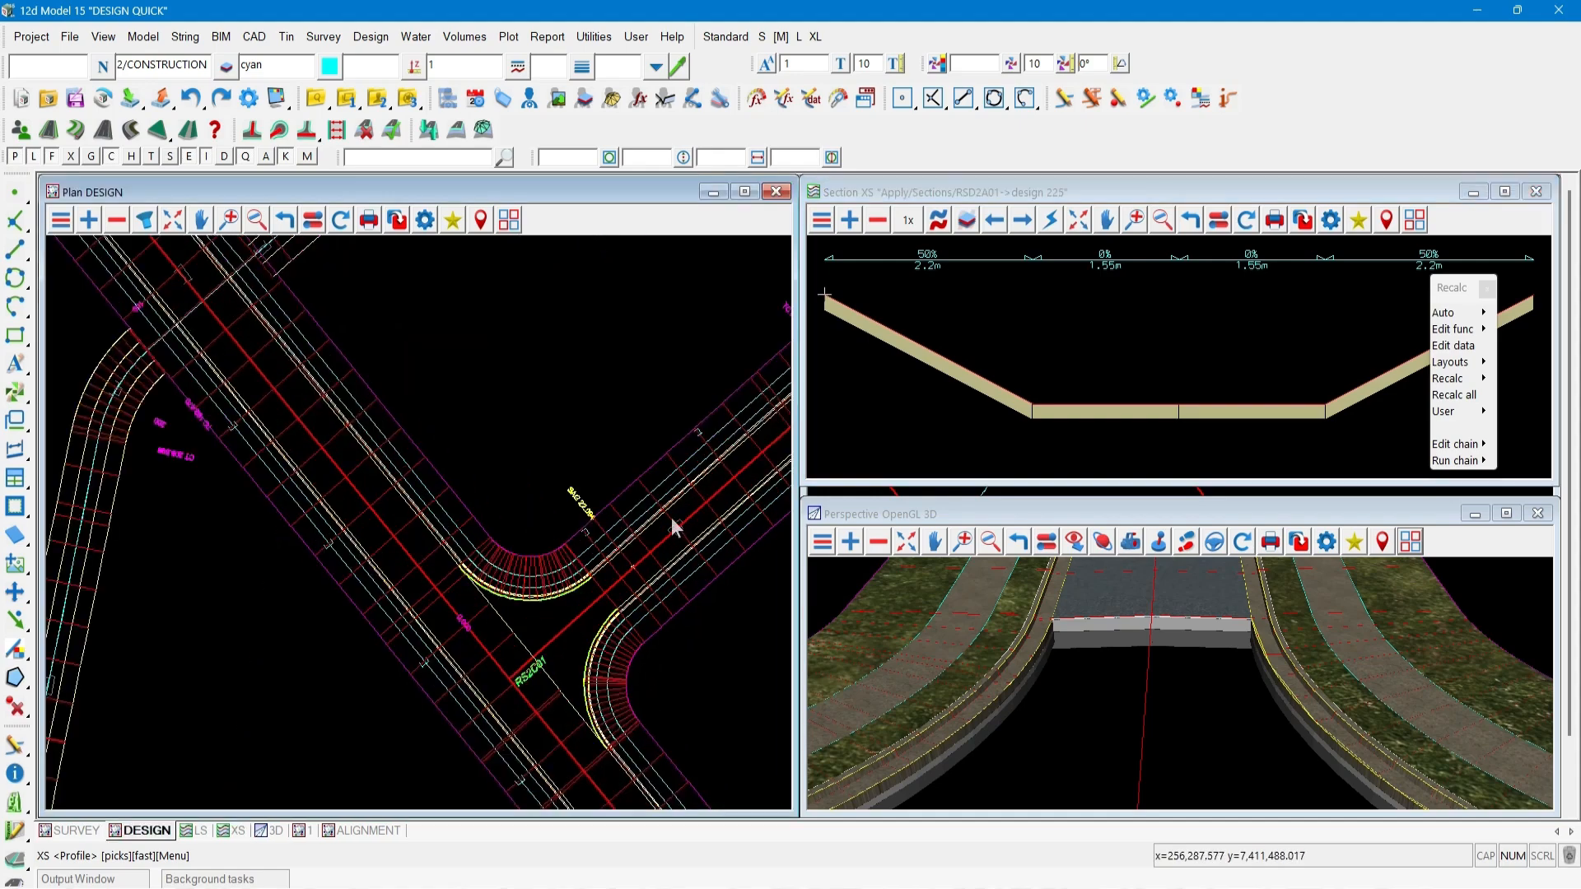
click(671, 517)
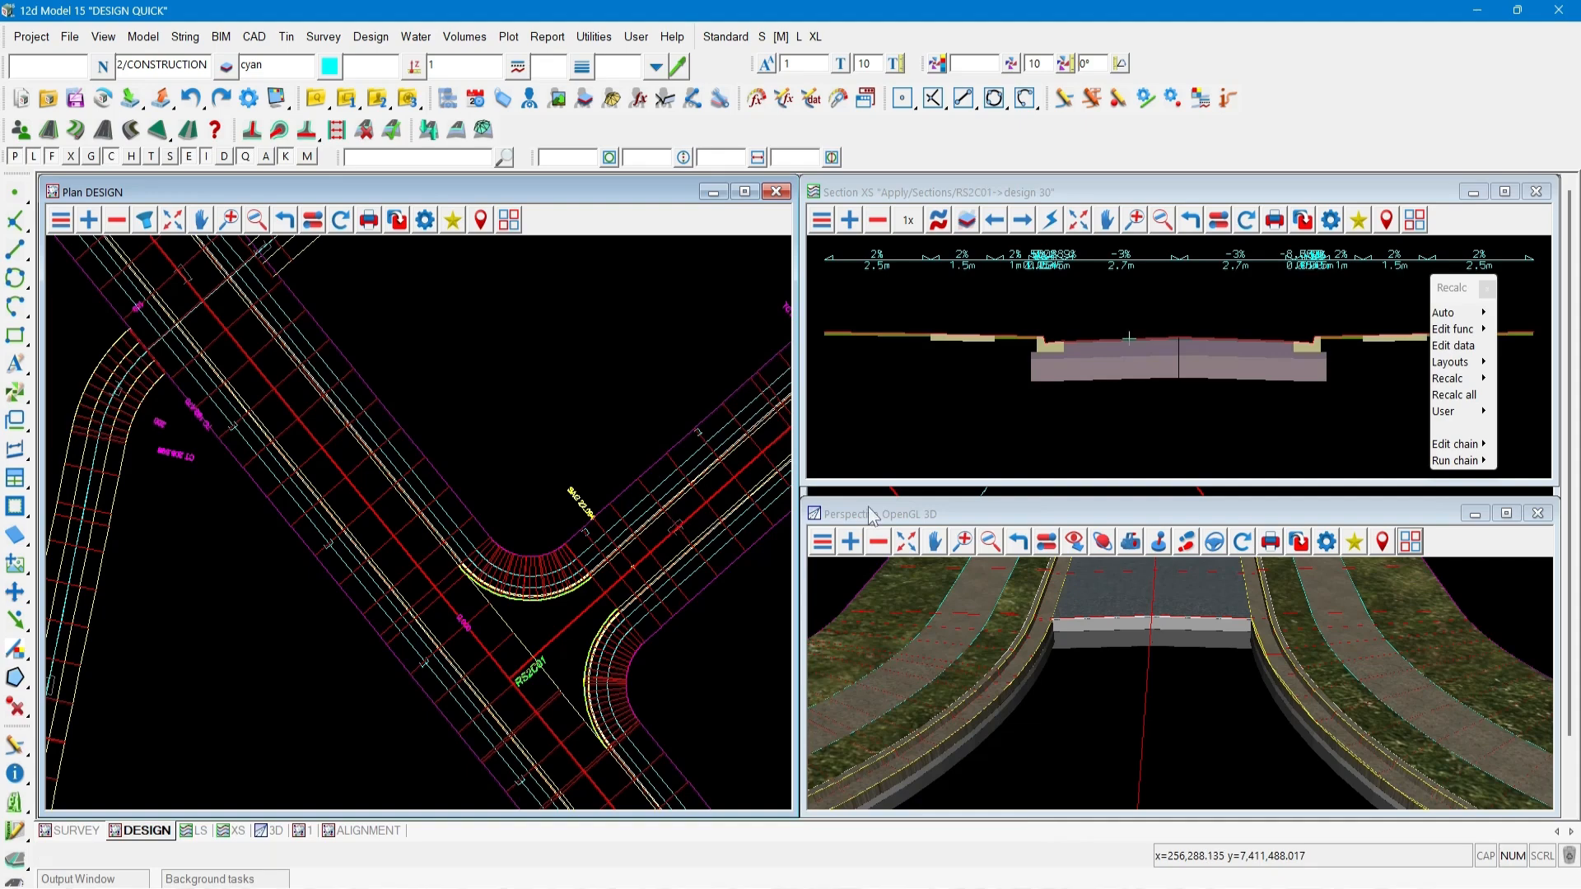
Open the left MTF modifiers of kerb return string RSK2C01 by picking it in the 3D view.
click(919, 520)
scroll(1103, 607, down, 5)
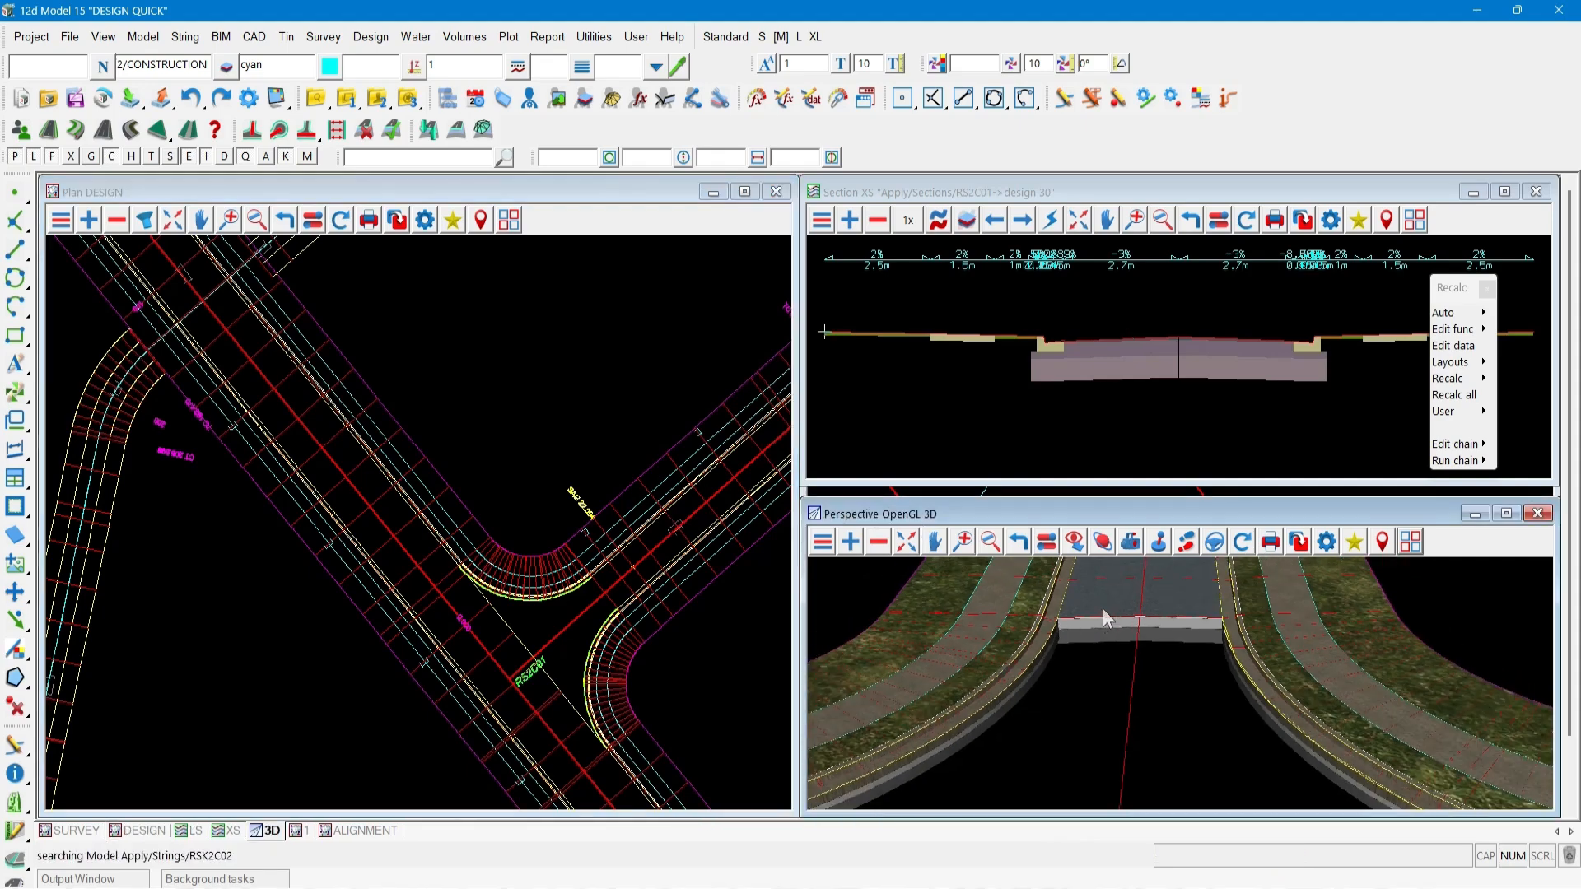
scroll(1148, 597, down, 2)
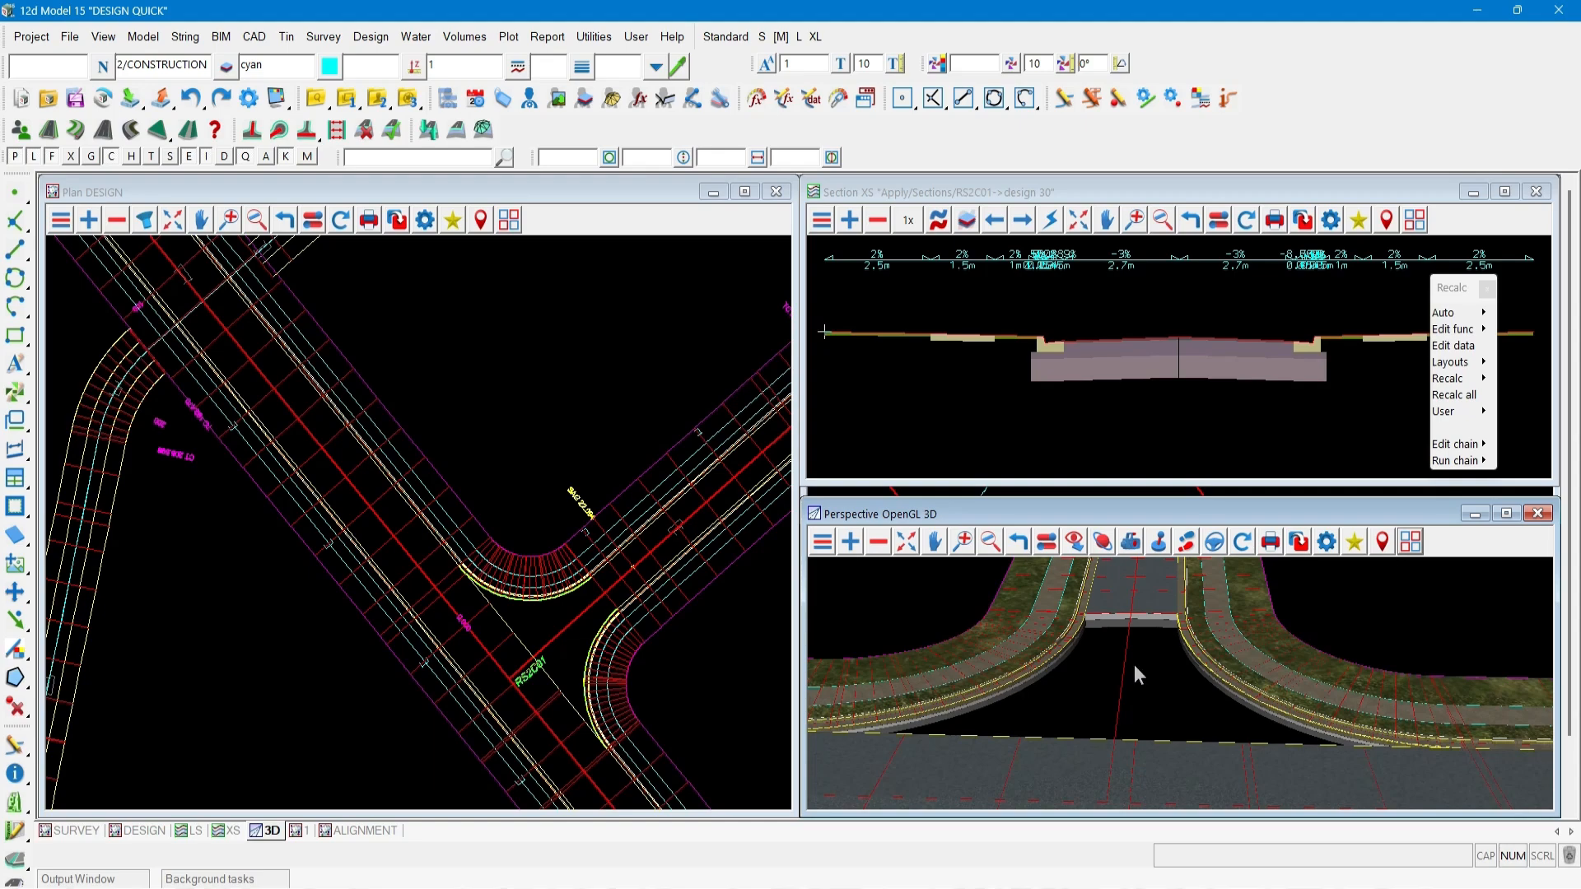
scroll(1117, 731, down, 1)
scroll(551, 668, up, 2)
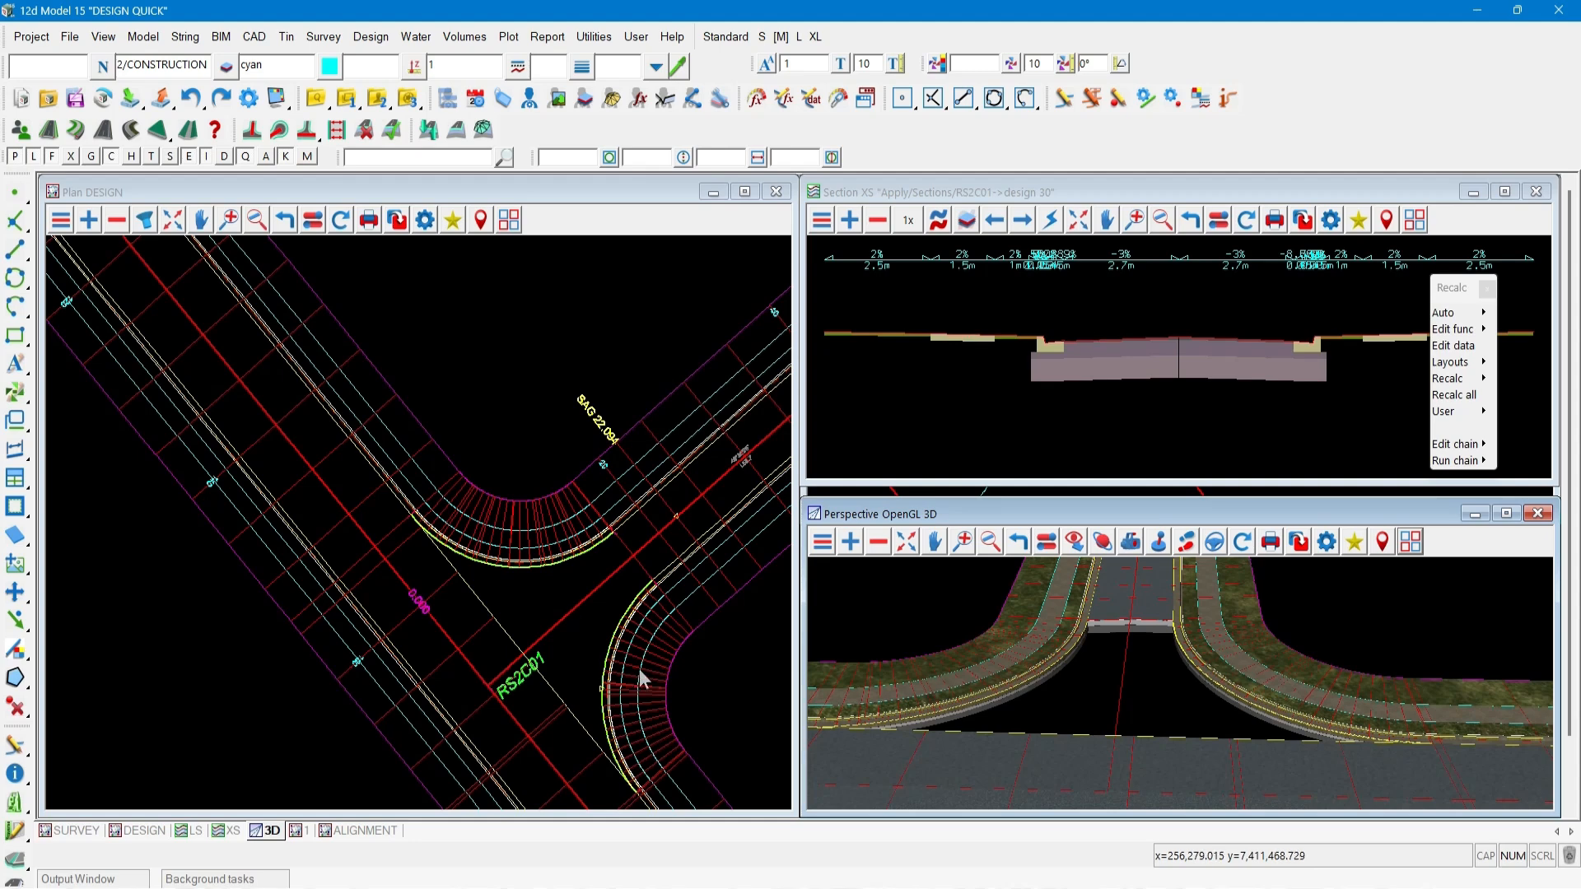
scroll(643, 680, up, 1)
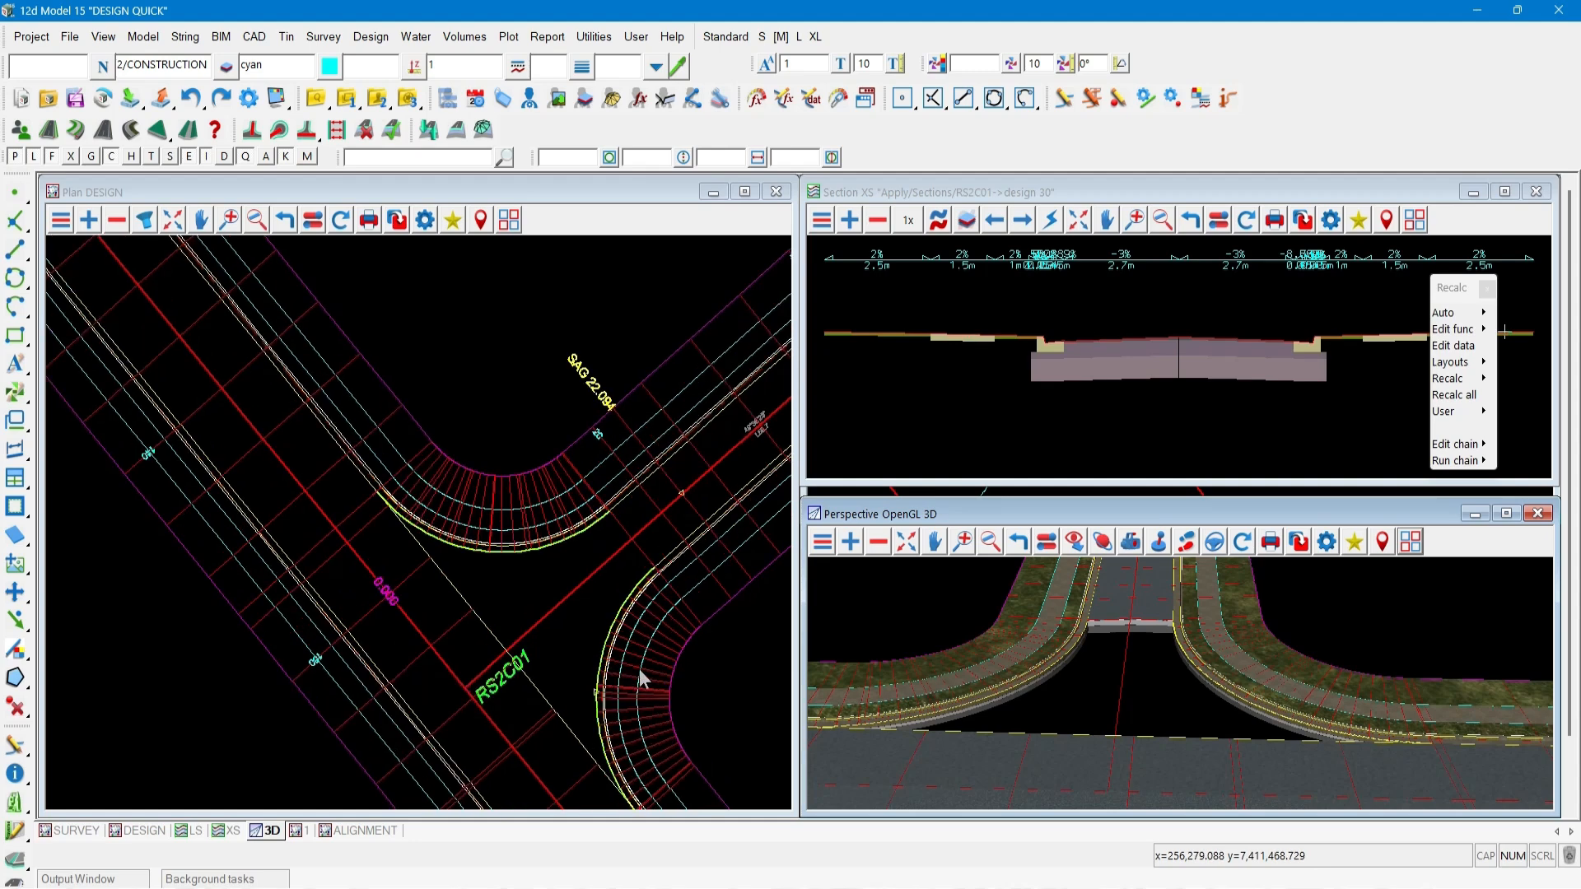
click(1453, 345)
click(968, 658)
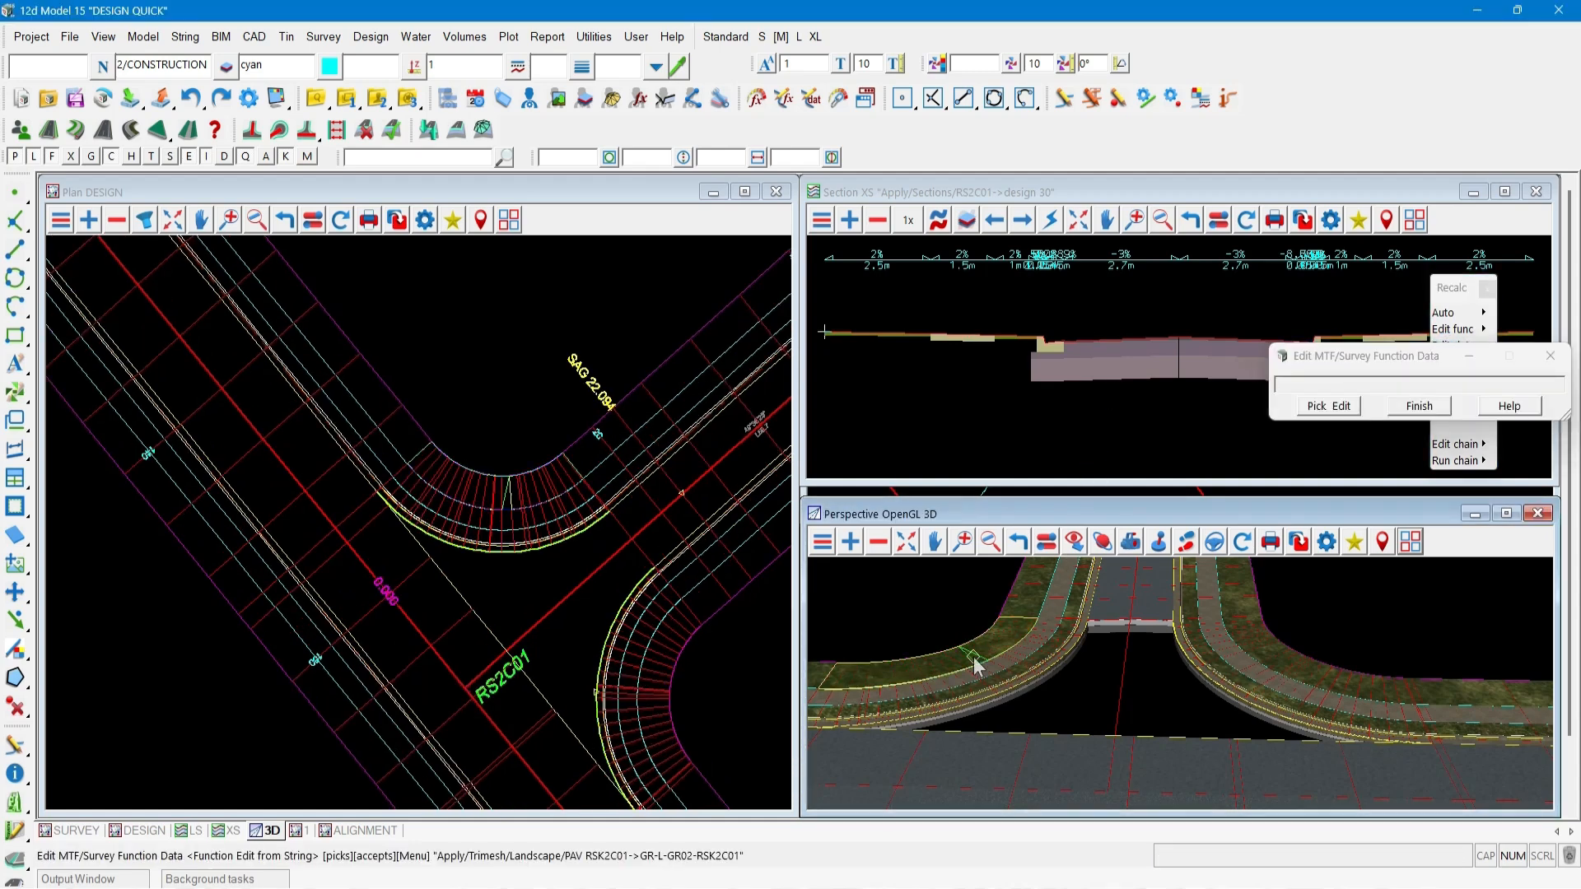
middle_click(974, 665)
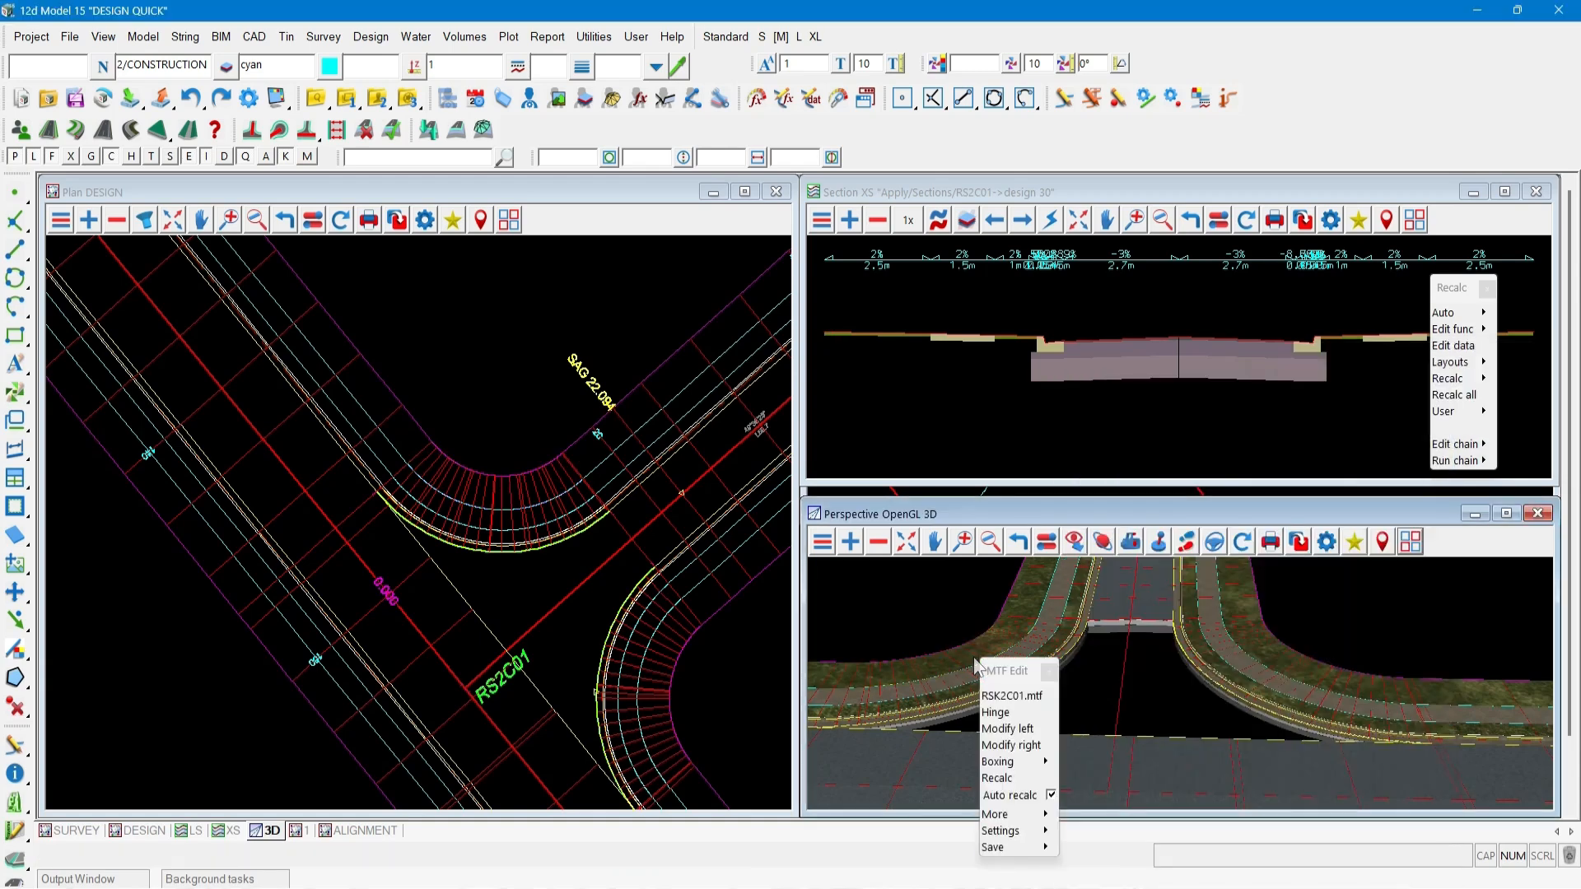
drag(333, 354, 203, 303)
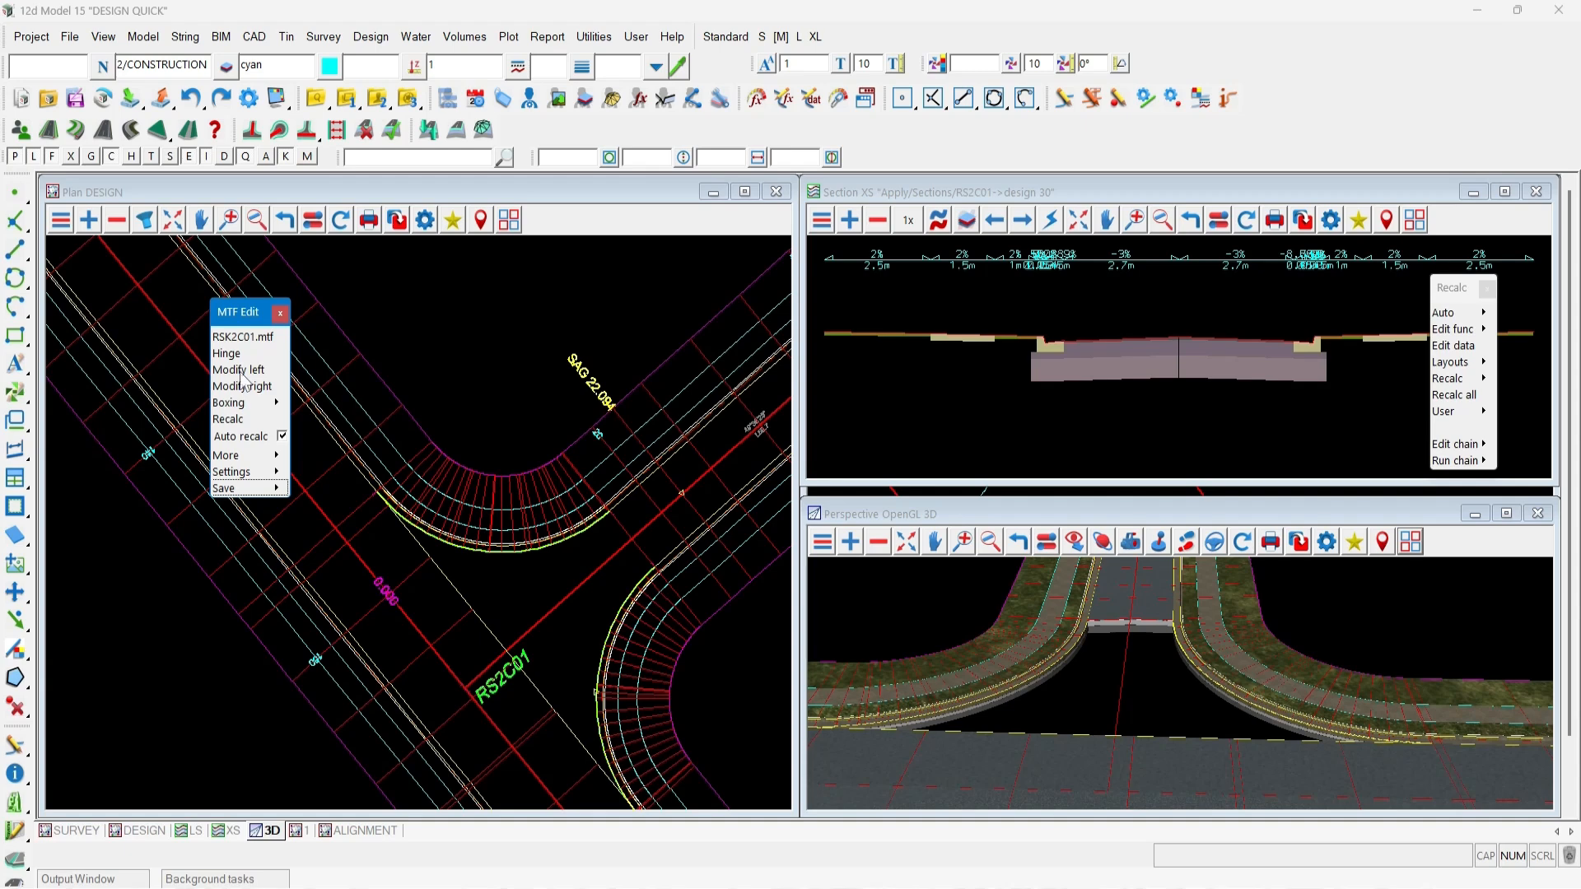
click(239, 371)
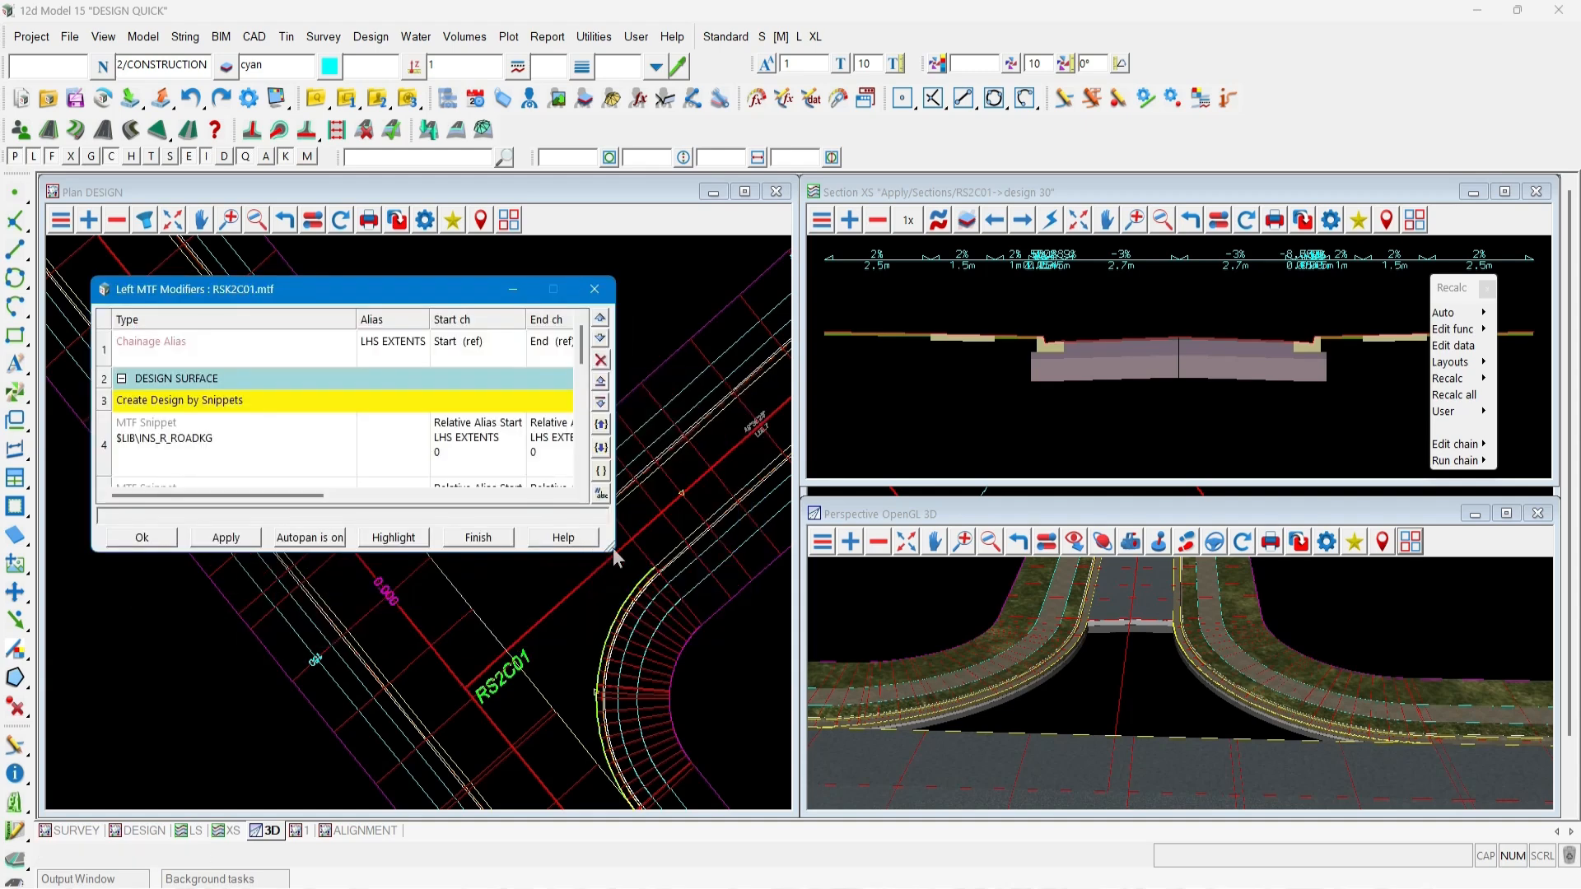
Replace the snippet of LHS pavement row 9 with TRI_PAVEMENT_NEW_KERB_RETURN_FROM_ATTRS_SG.
drag(613, 546, 688, 743)
scroll(245, 608, down, 3)
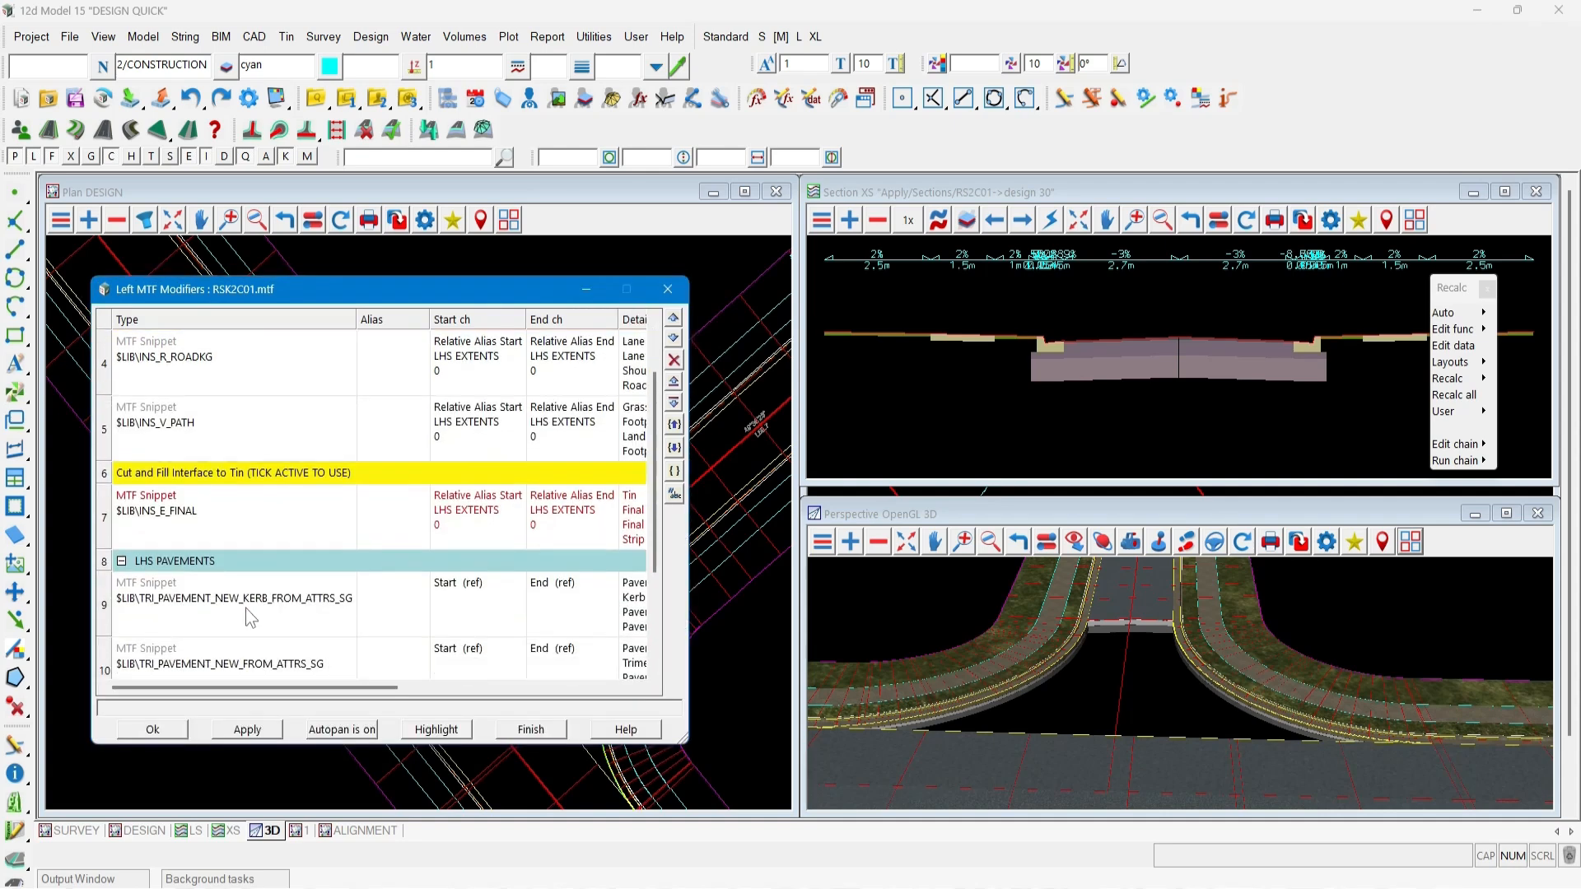
scroll(246, 608, down, 1)
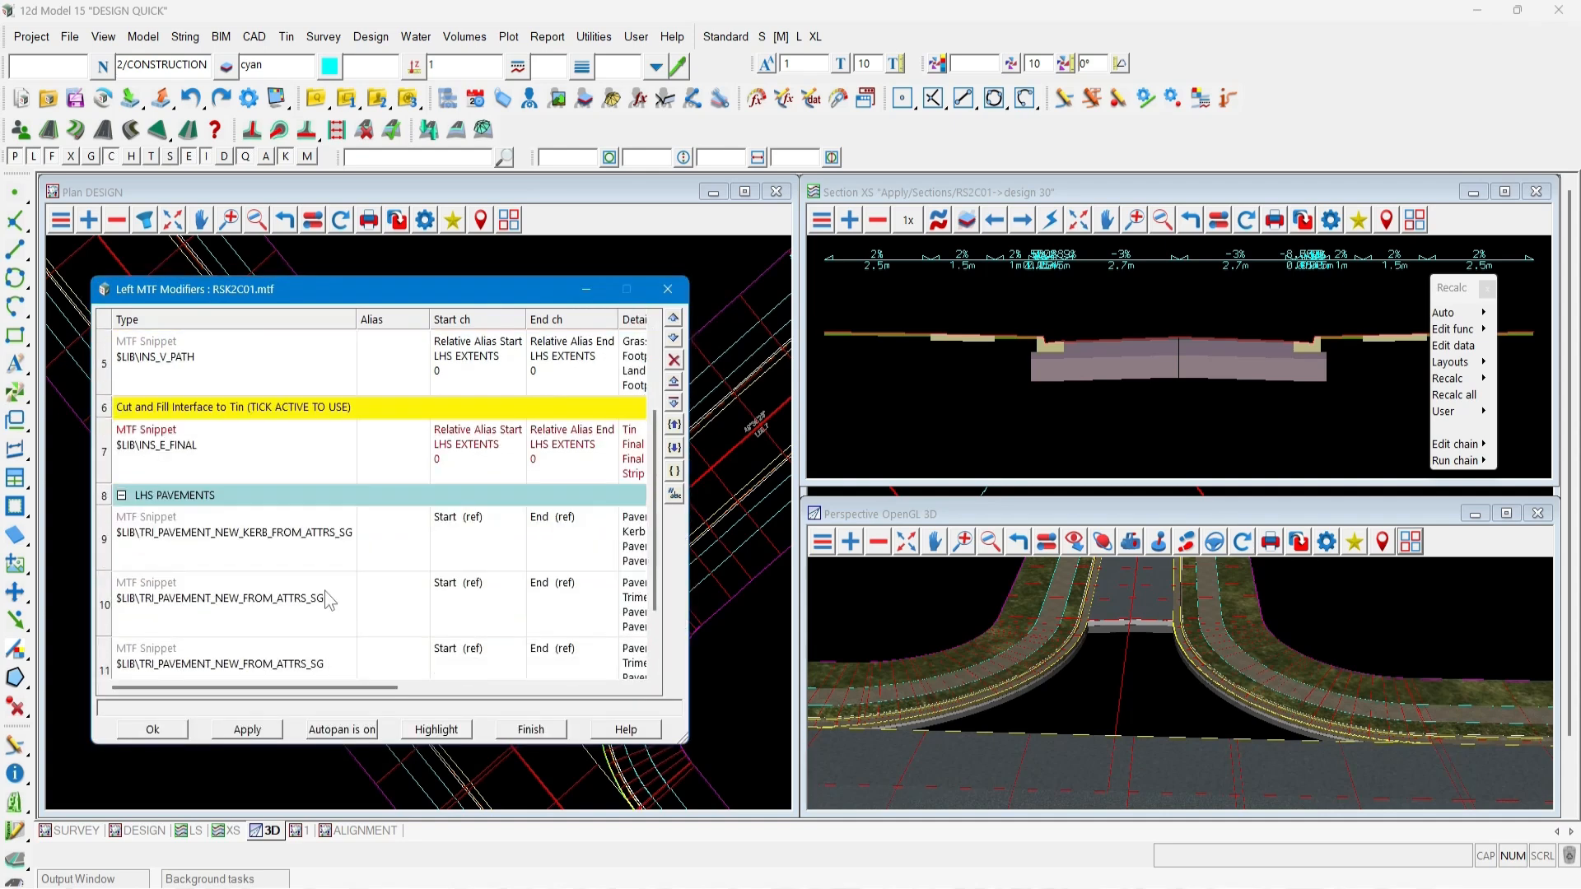
click(307, 543)
double_click(303, 536)
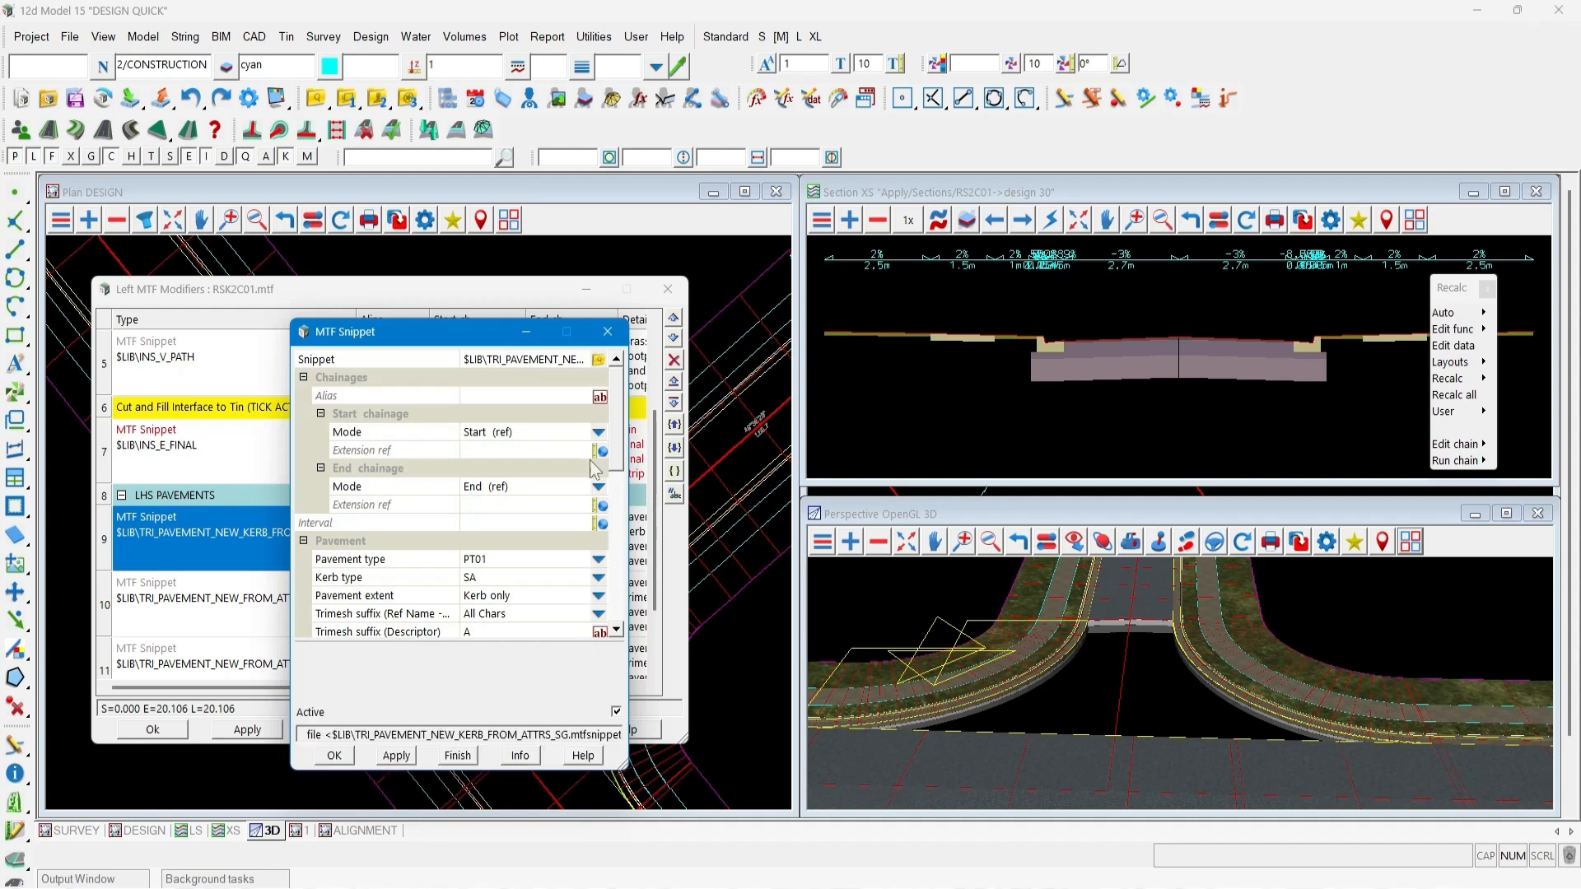
click(598, 360)
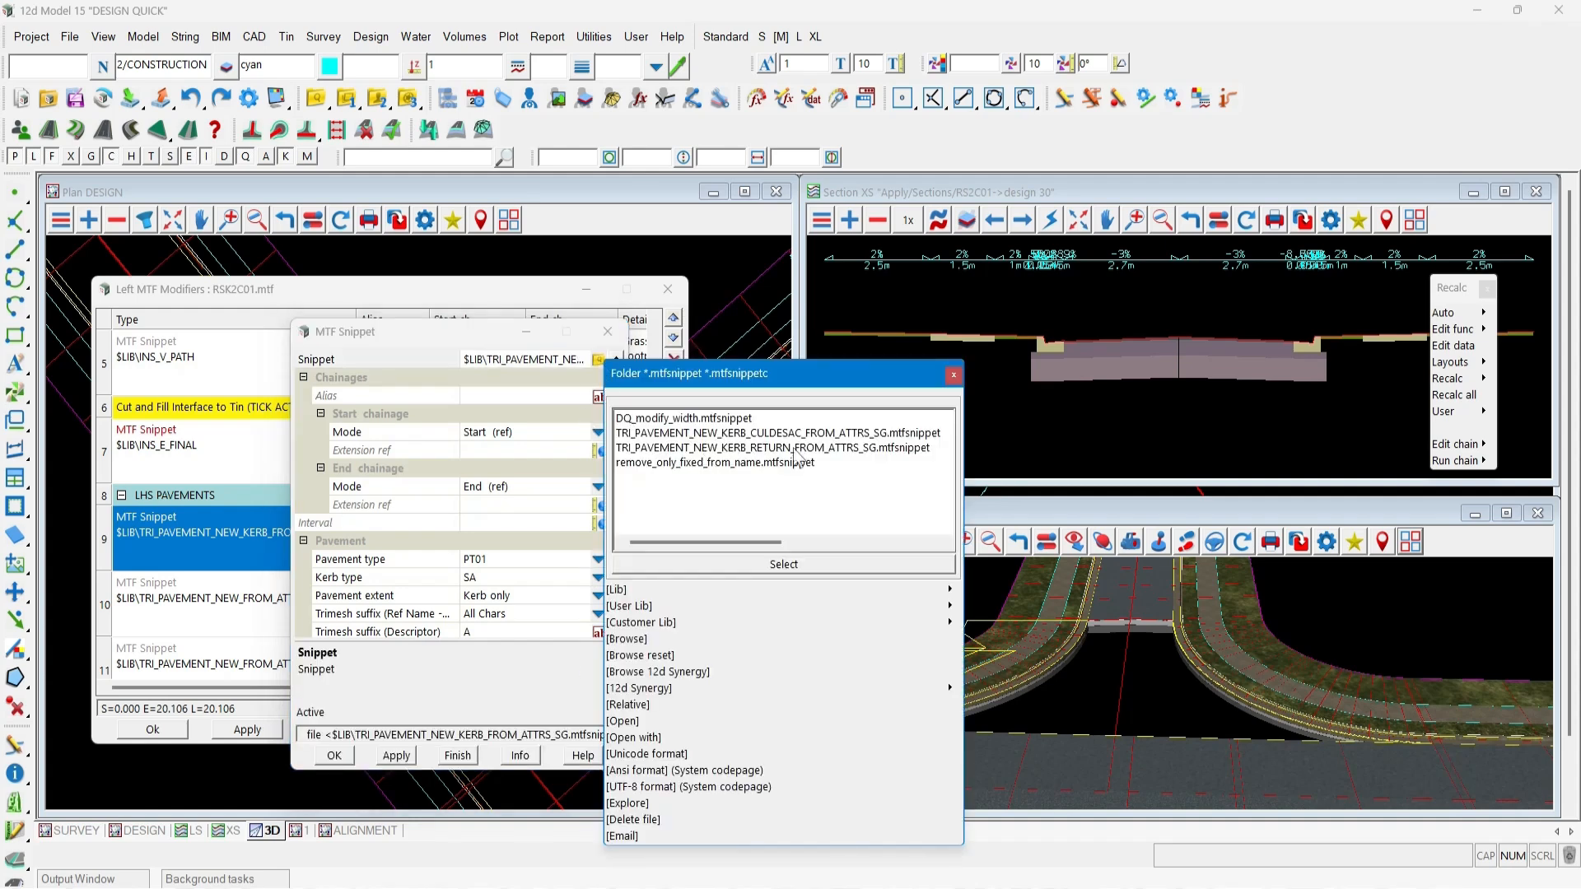
double_click(796, 448)
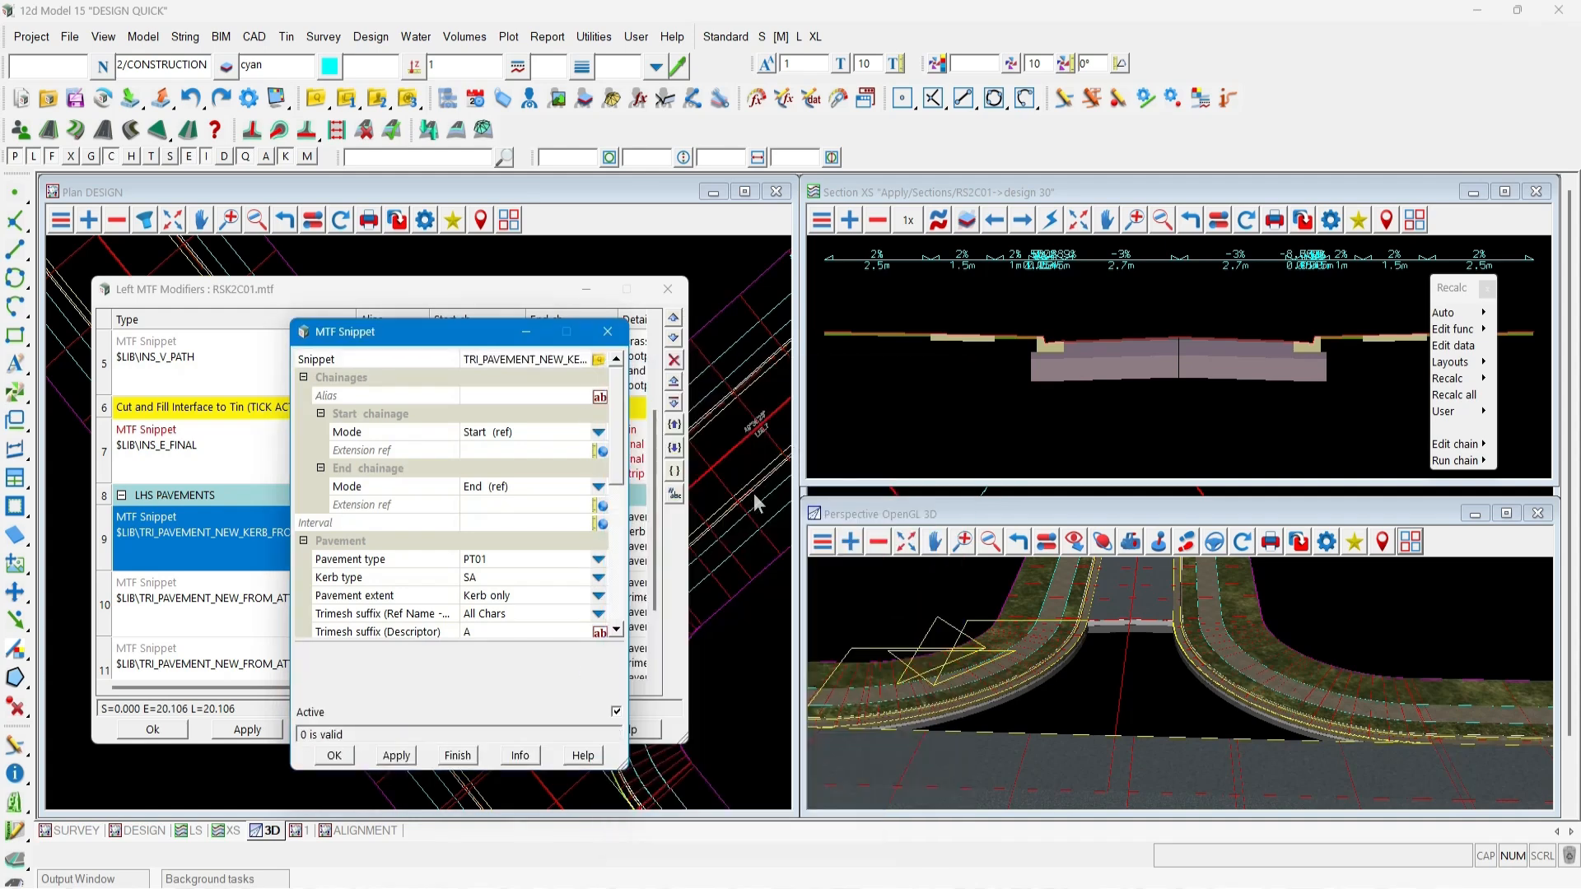
Set the snippet's pavement extent to Full.
click(599, 596)
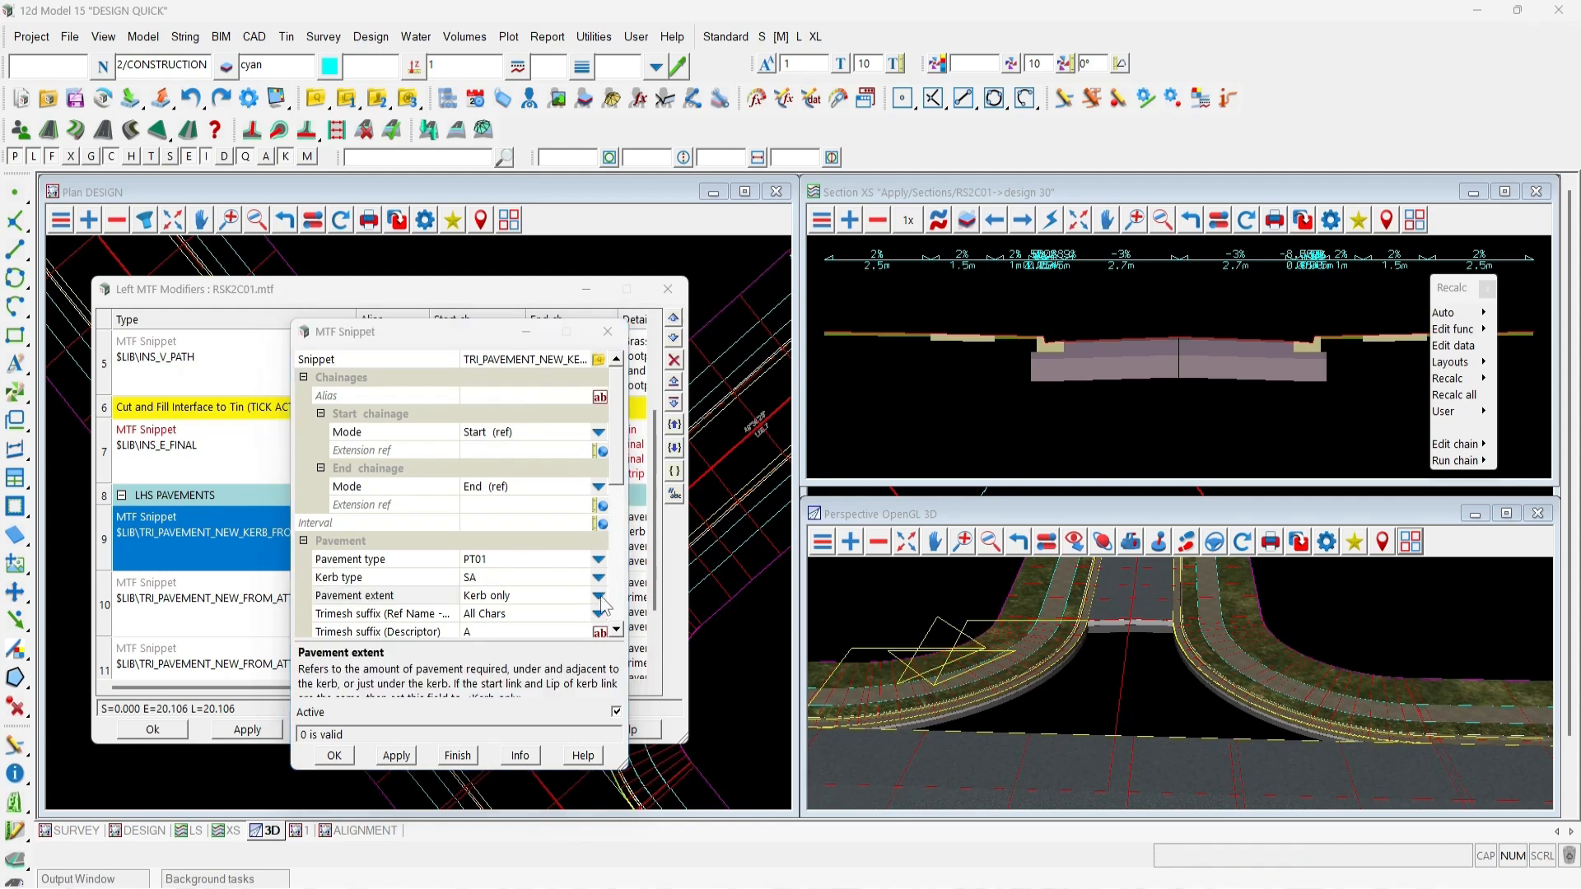
click(650, 619)
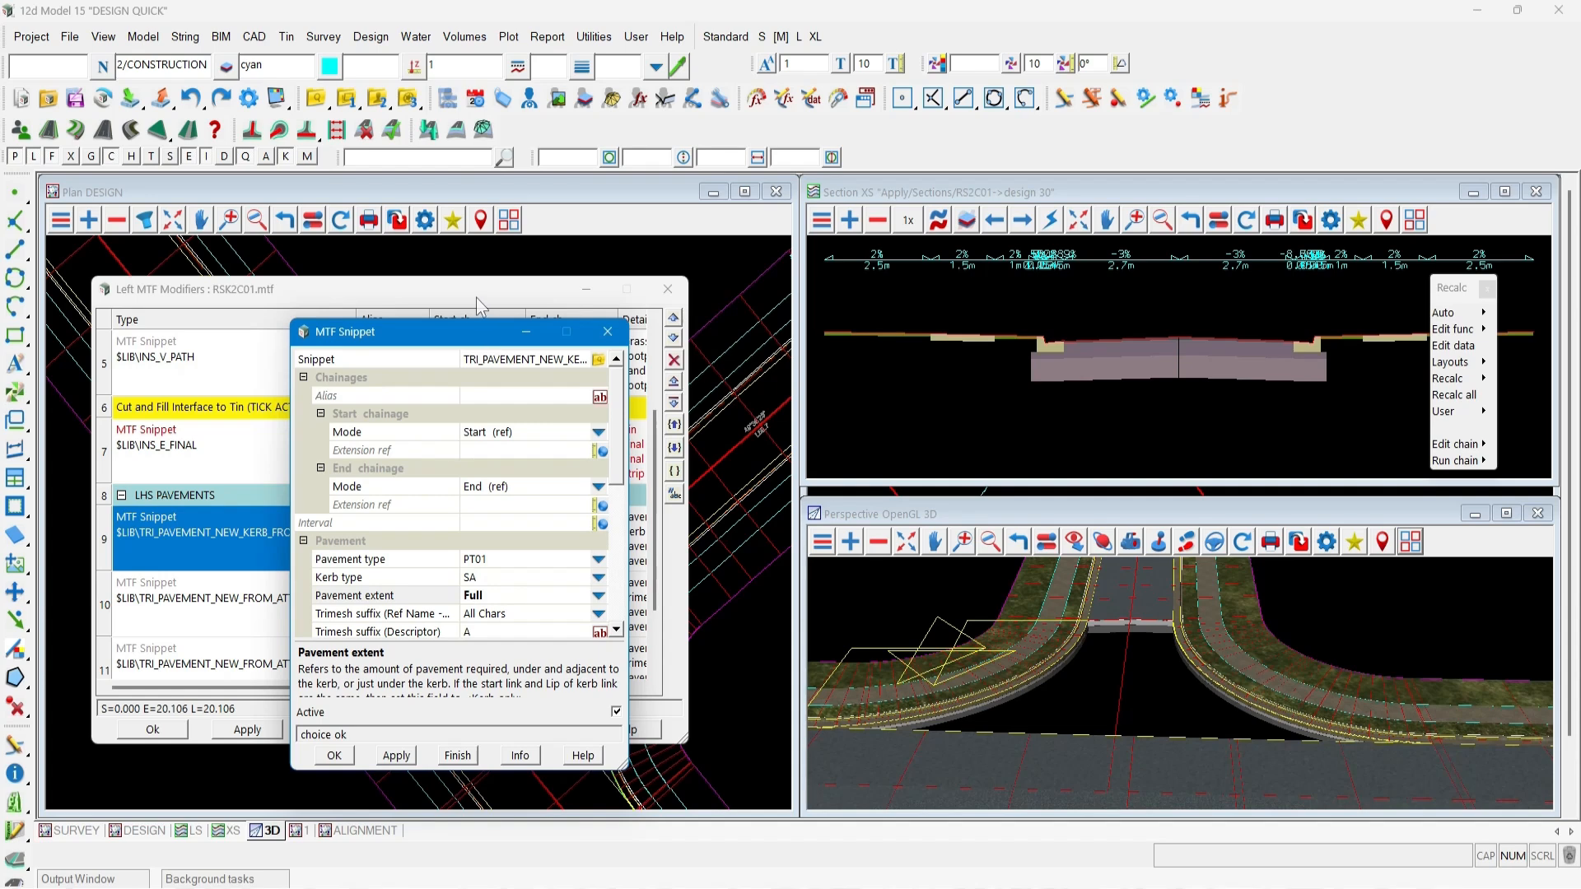
scroll(516, 514, down, 3)
scroll(513, 565, down, 1)
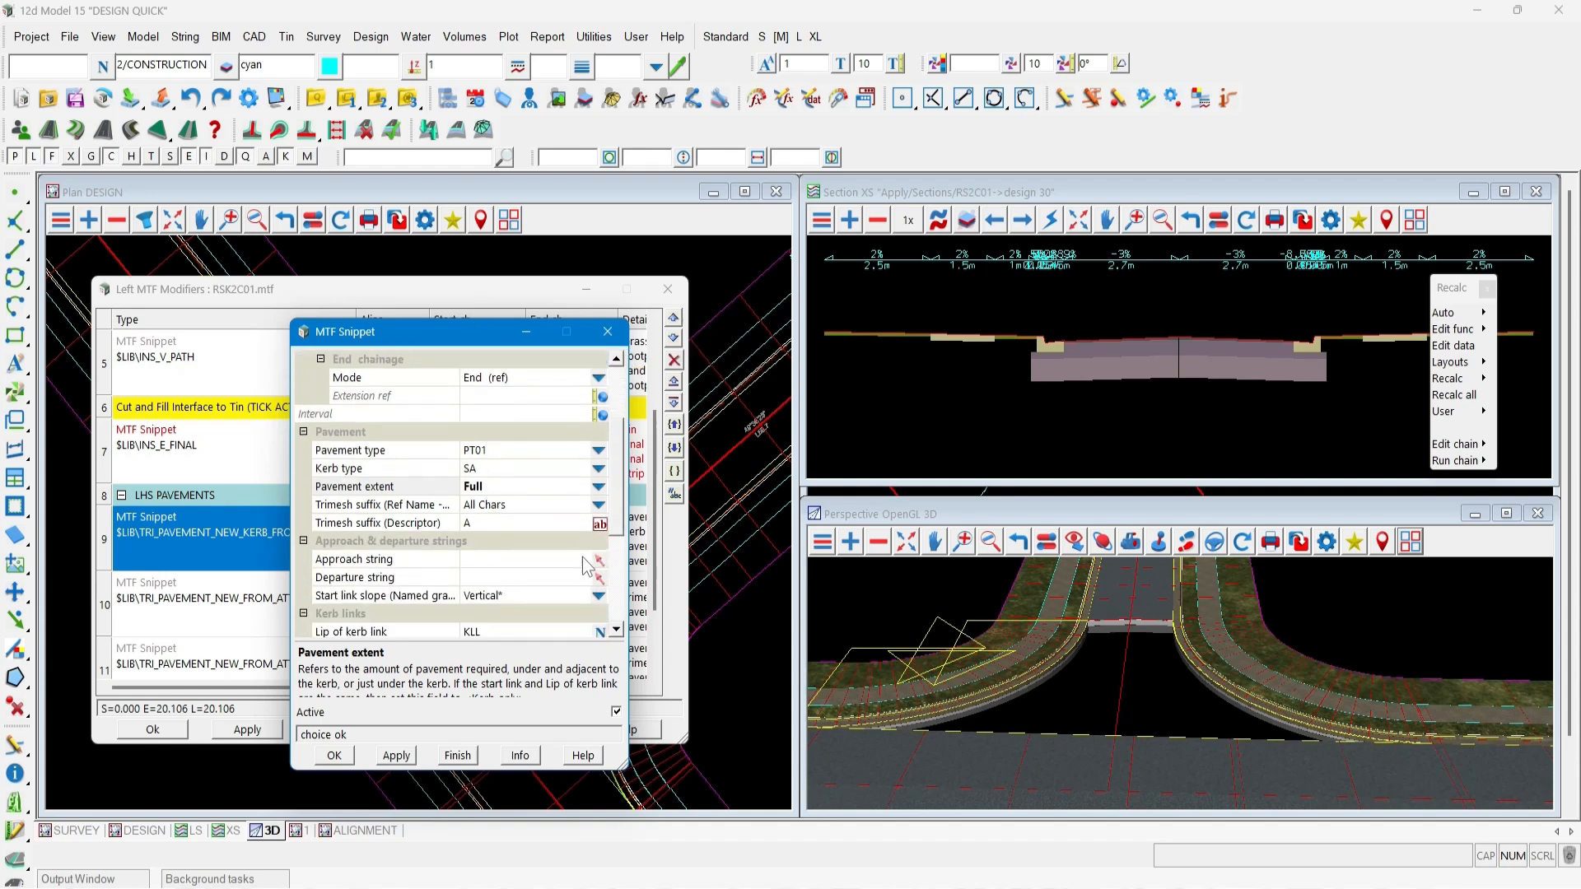
Set the snippet's approach string to road RS2B01 by picking it in plan.
drag(426, 343, 793, 509)
drag(362, 298, 1031, 243)
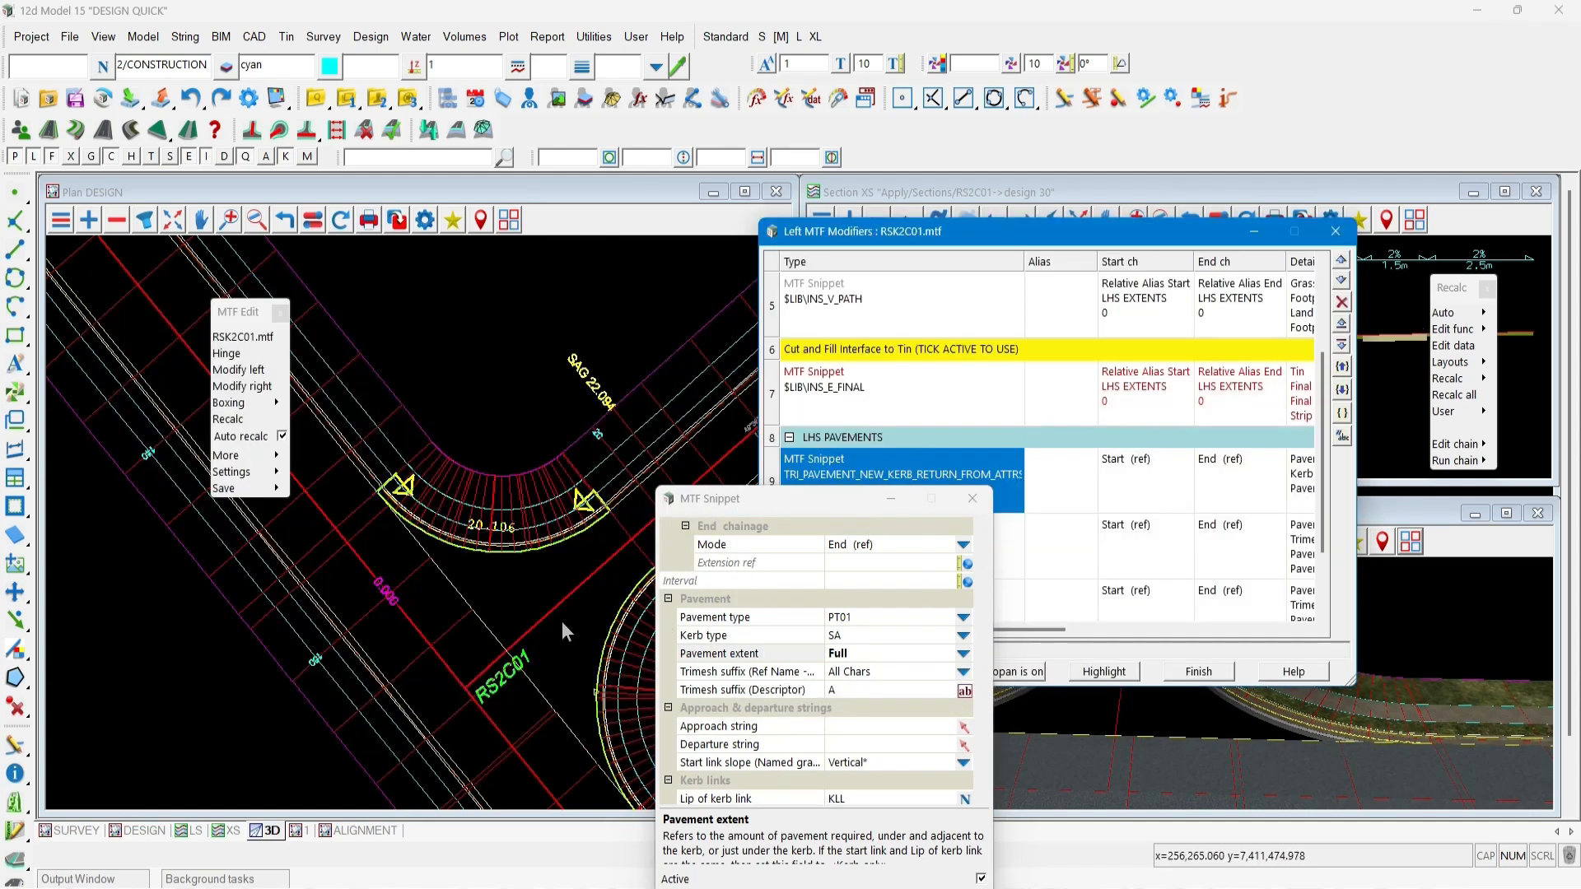
click(965, 727)
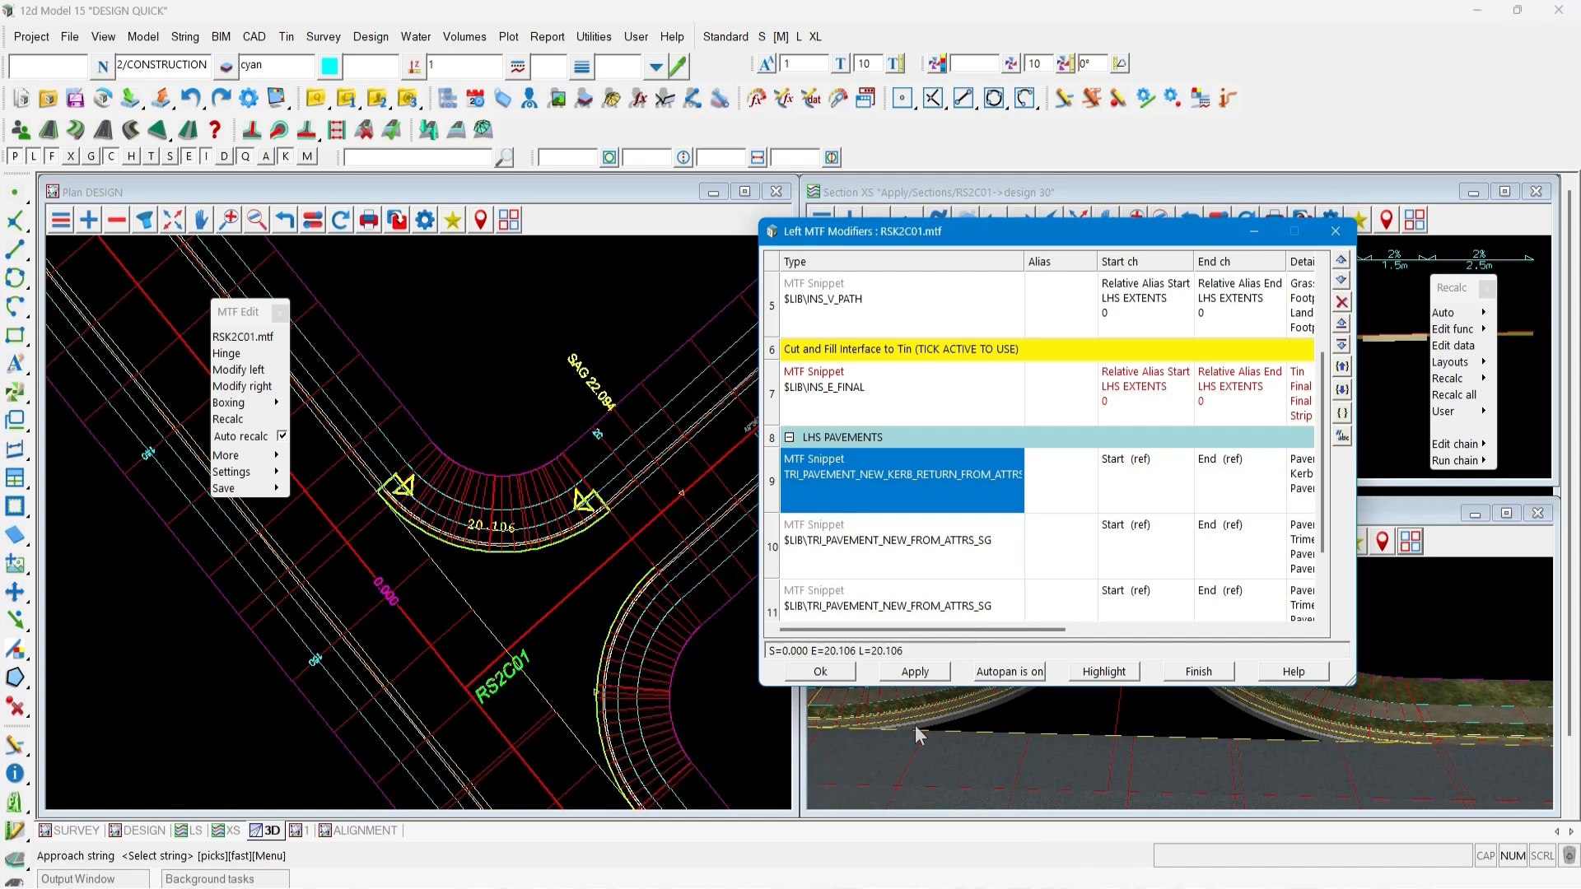
click(493, 625)
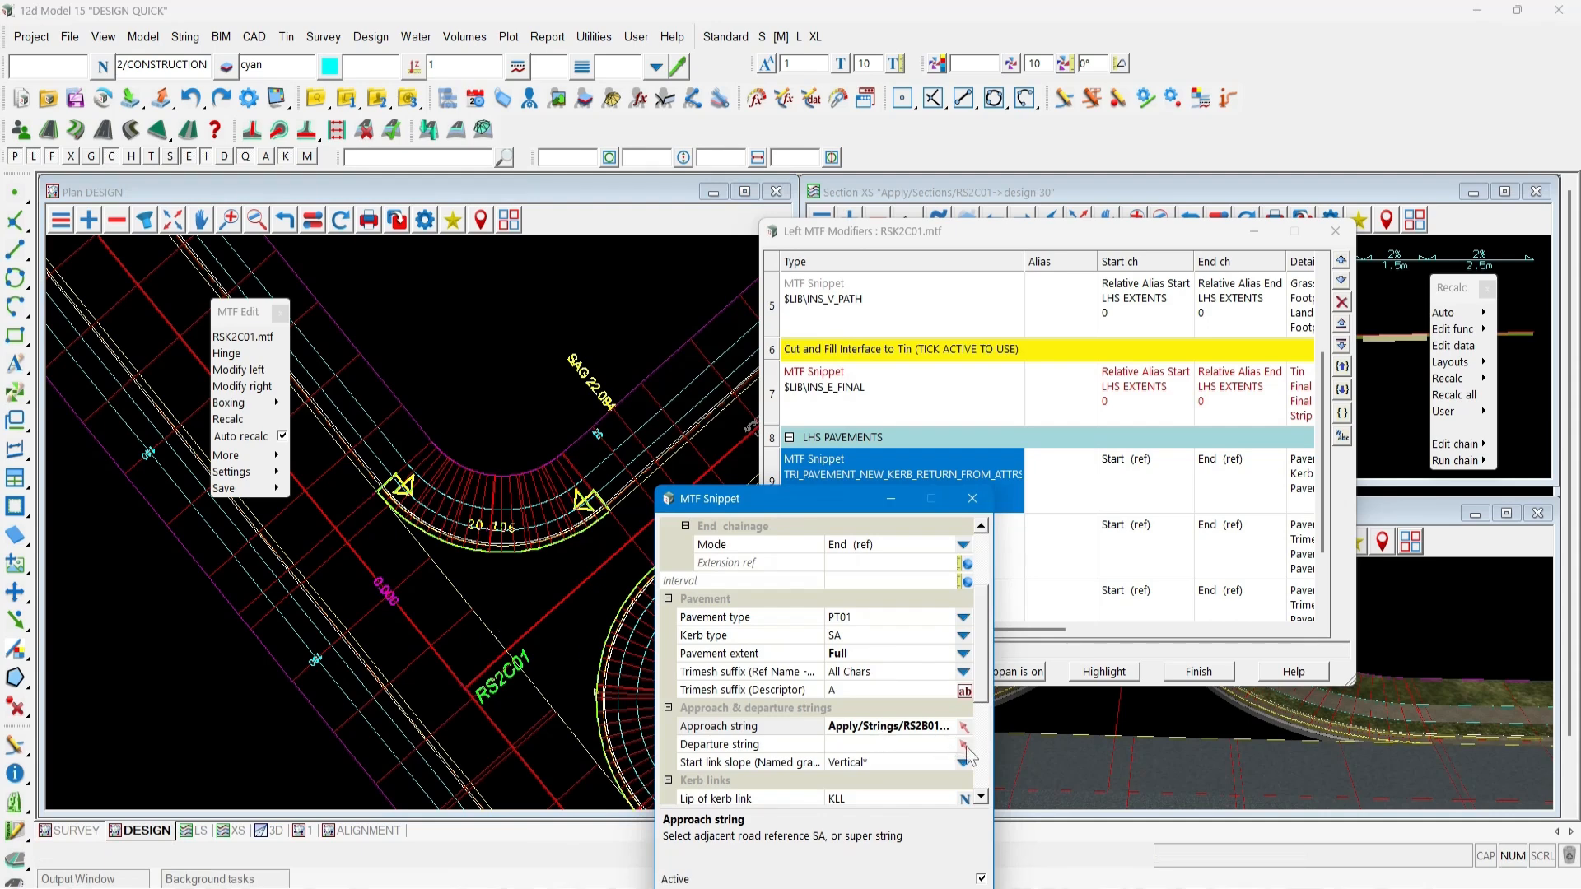
Set the departure string to the adjacent road alignment by picking it in plan, then accept the snippet and modifiers.
click(965, 746)
click(967, 748)
click(577, 592)
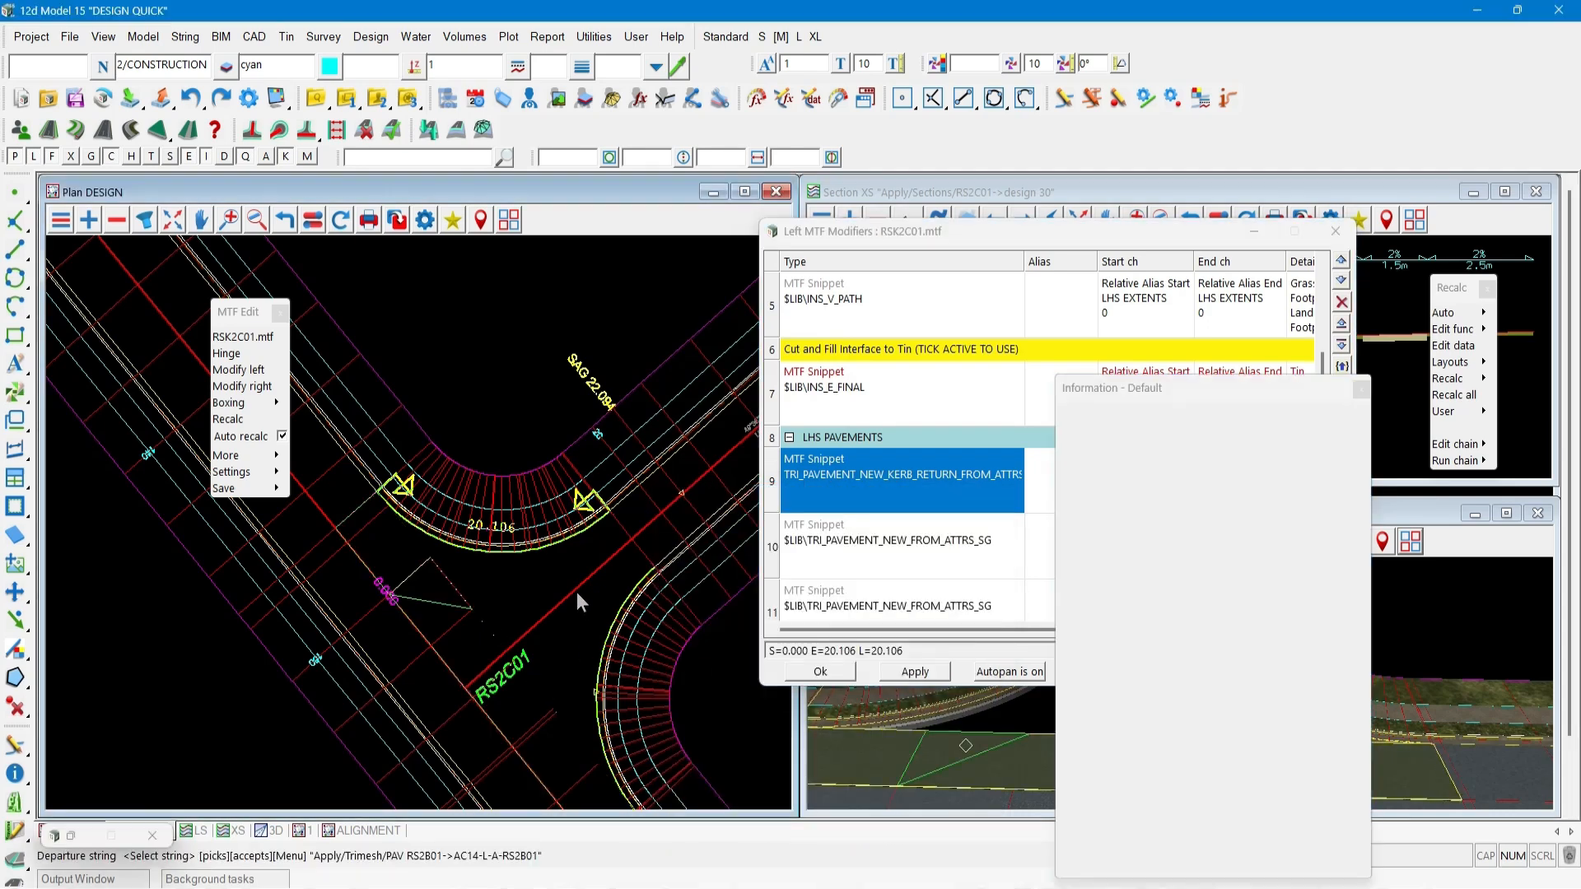
middle_click(576, 592)
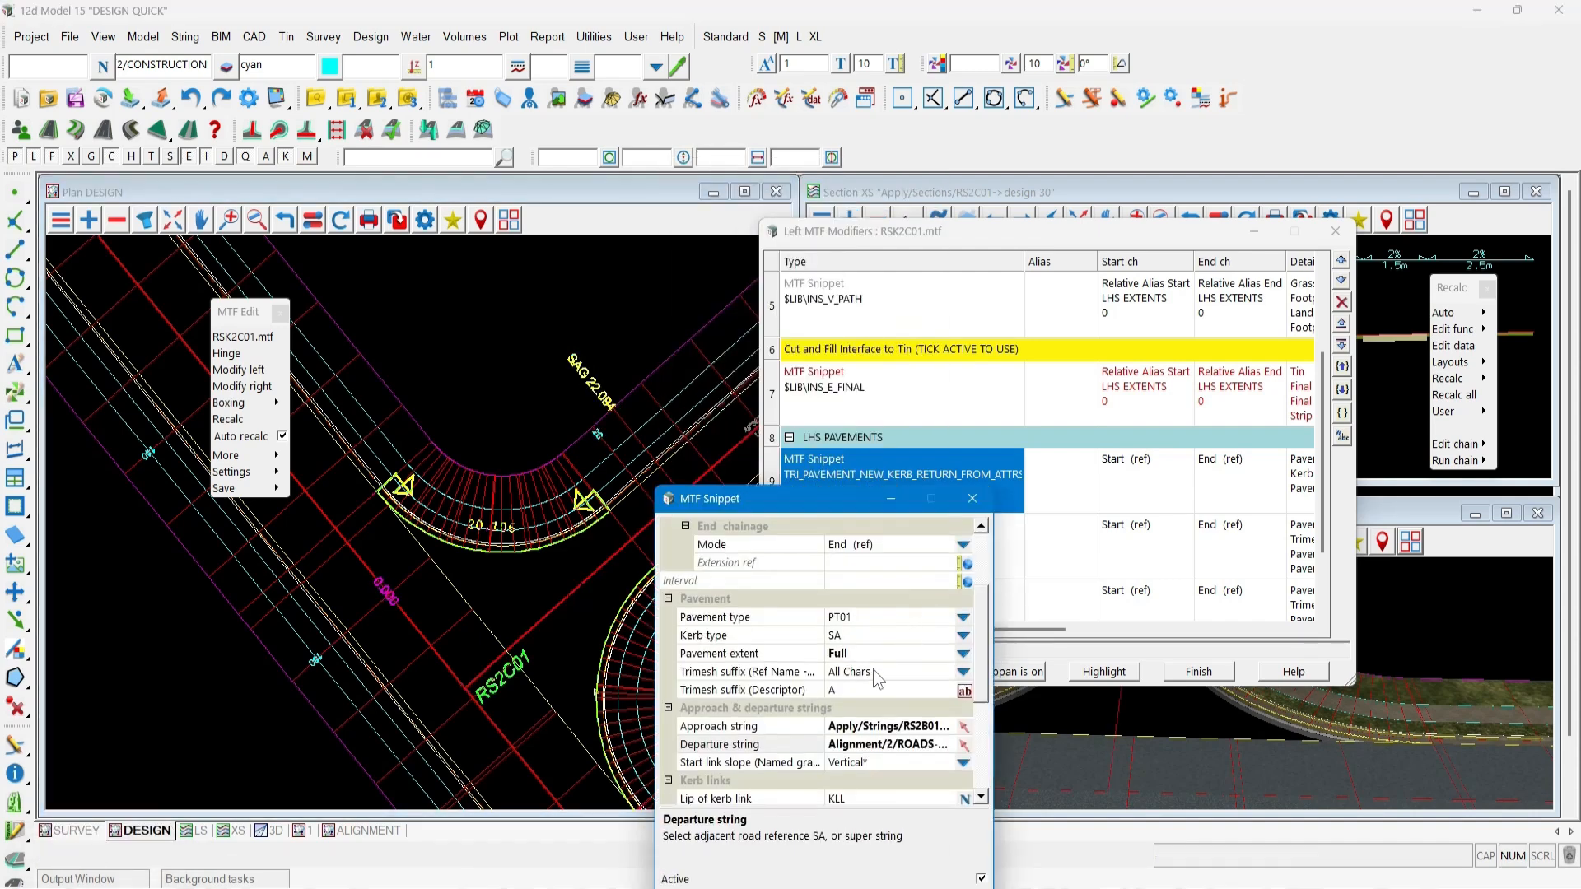
click(774, 888)
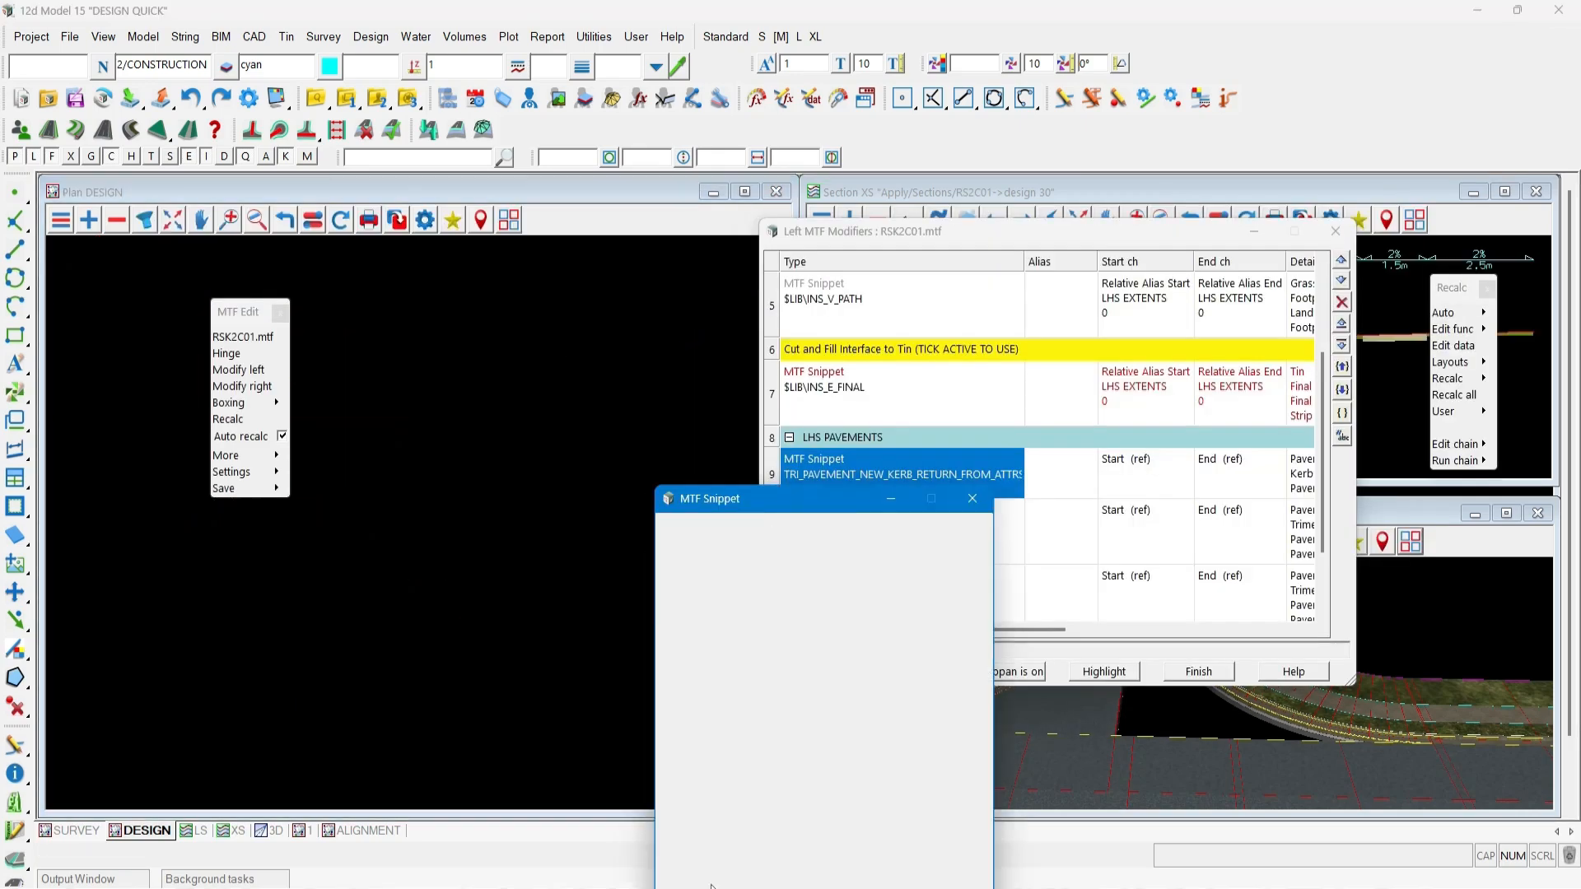
click(816, 888)
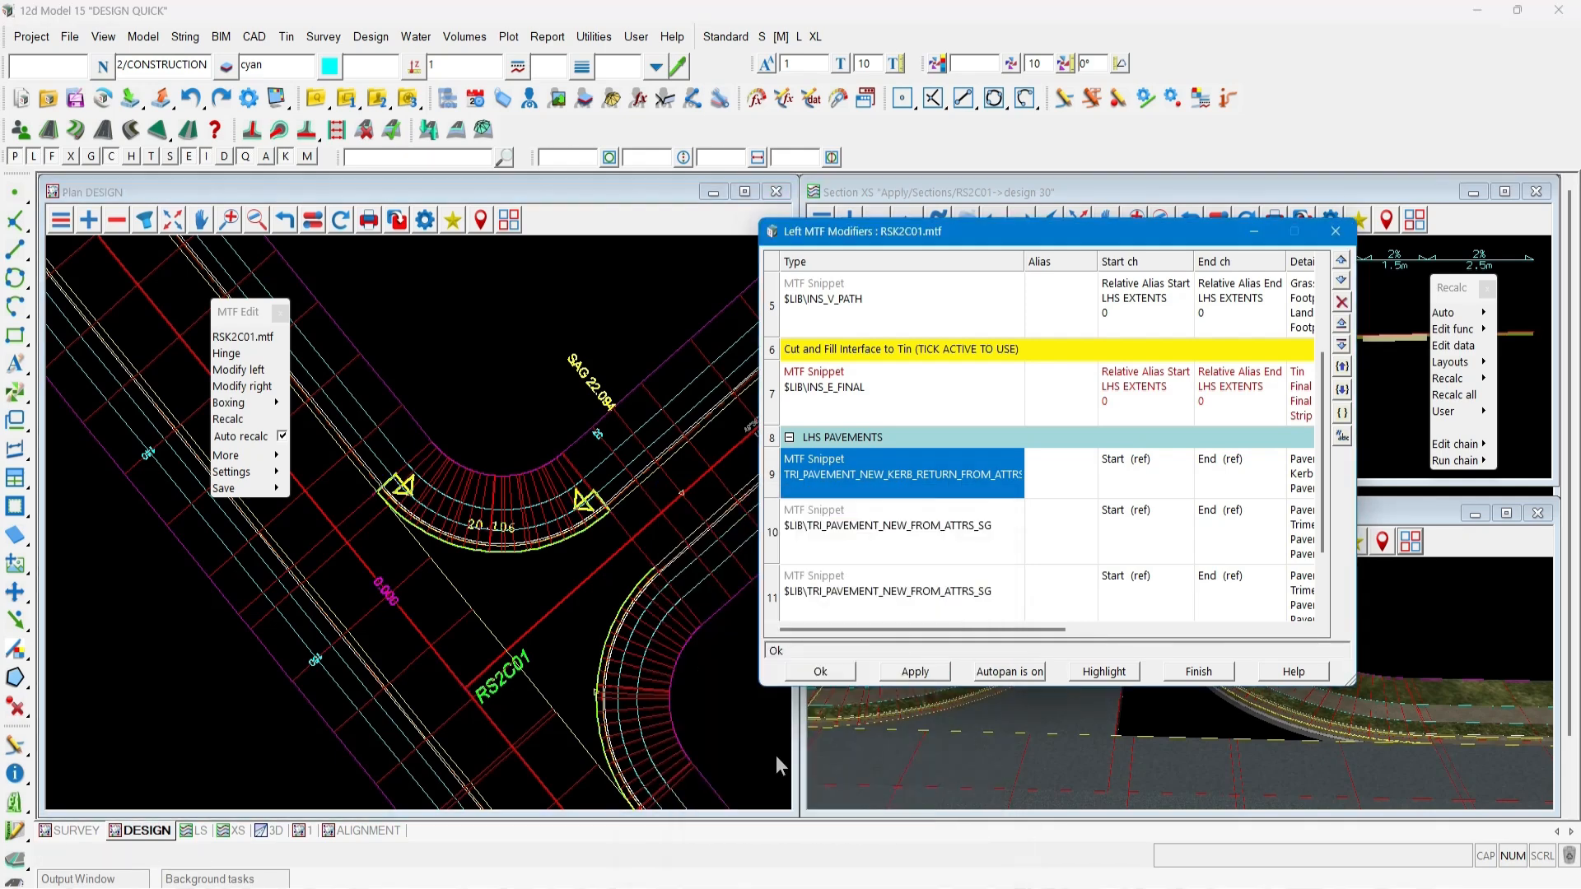
click(821, 671)
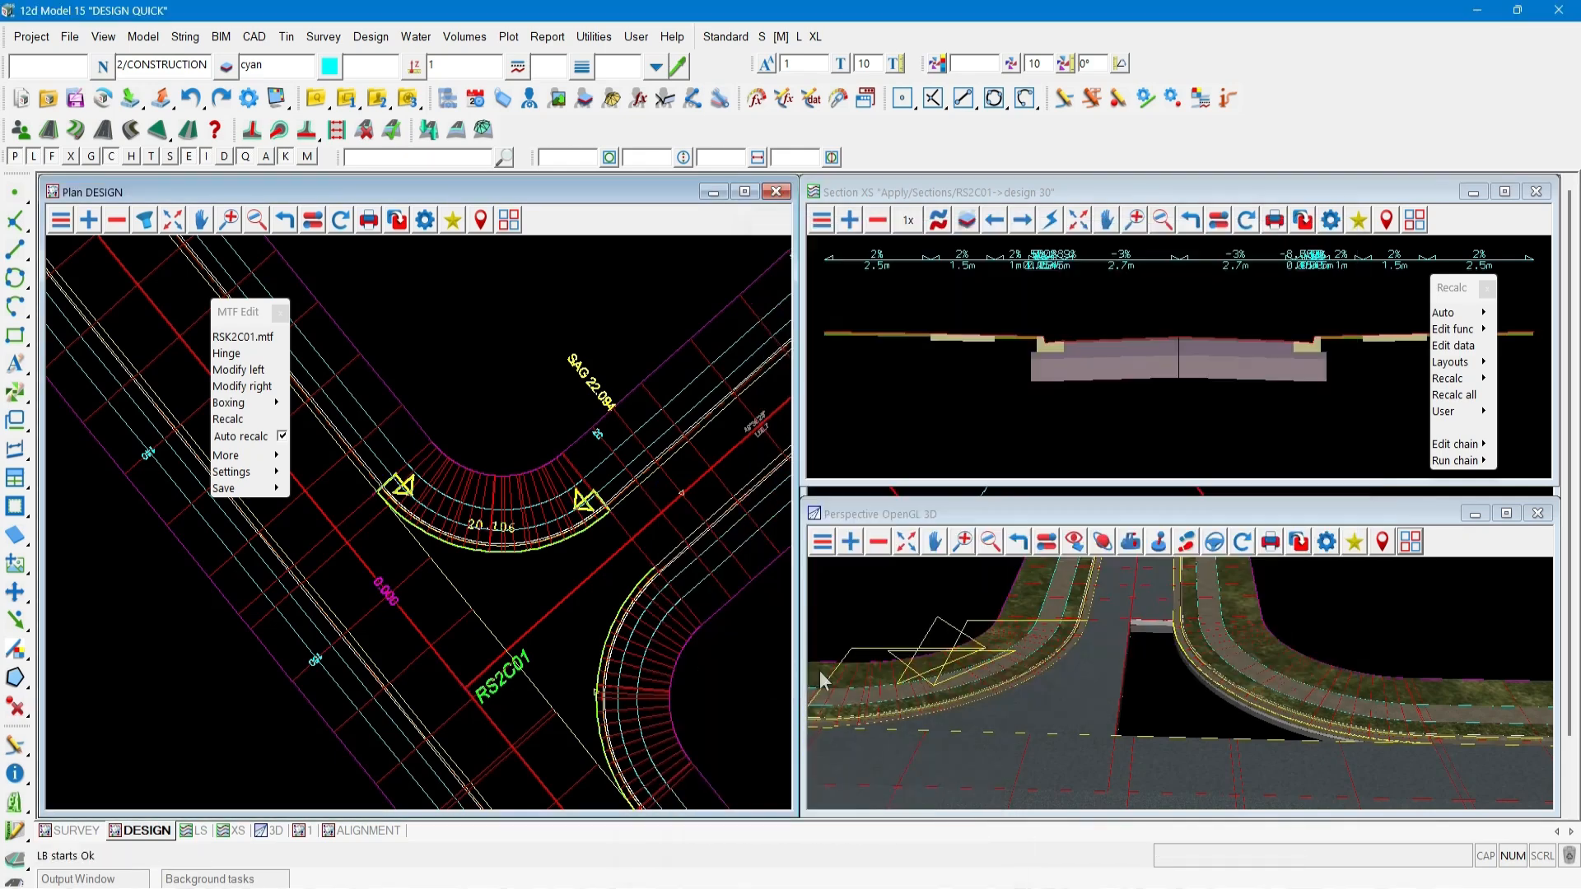
Orbit the 3D view to inspect the new kerb return pavement.
click(1103, 541)
click(1119, 701)
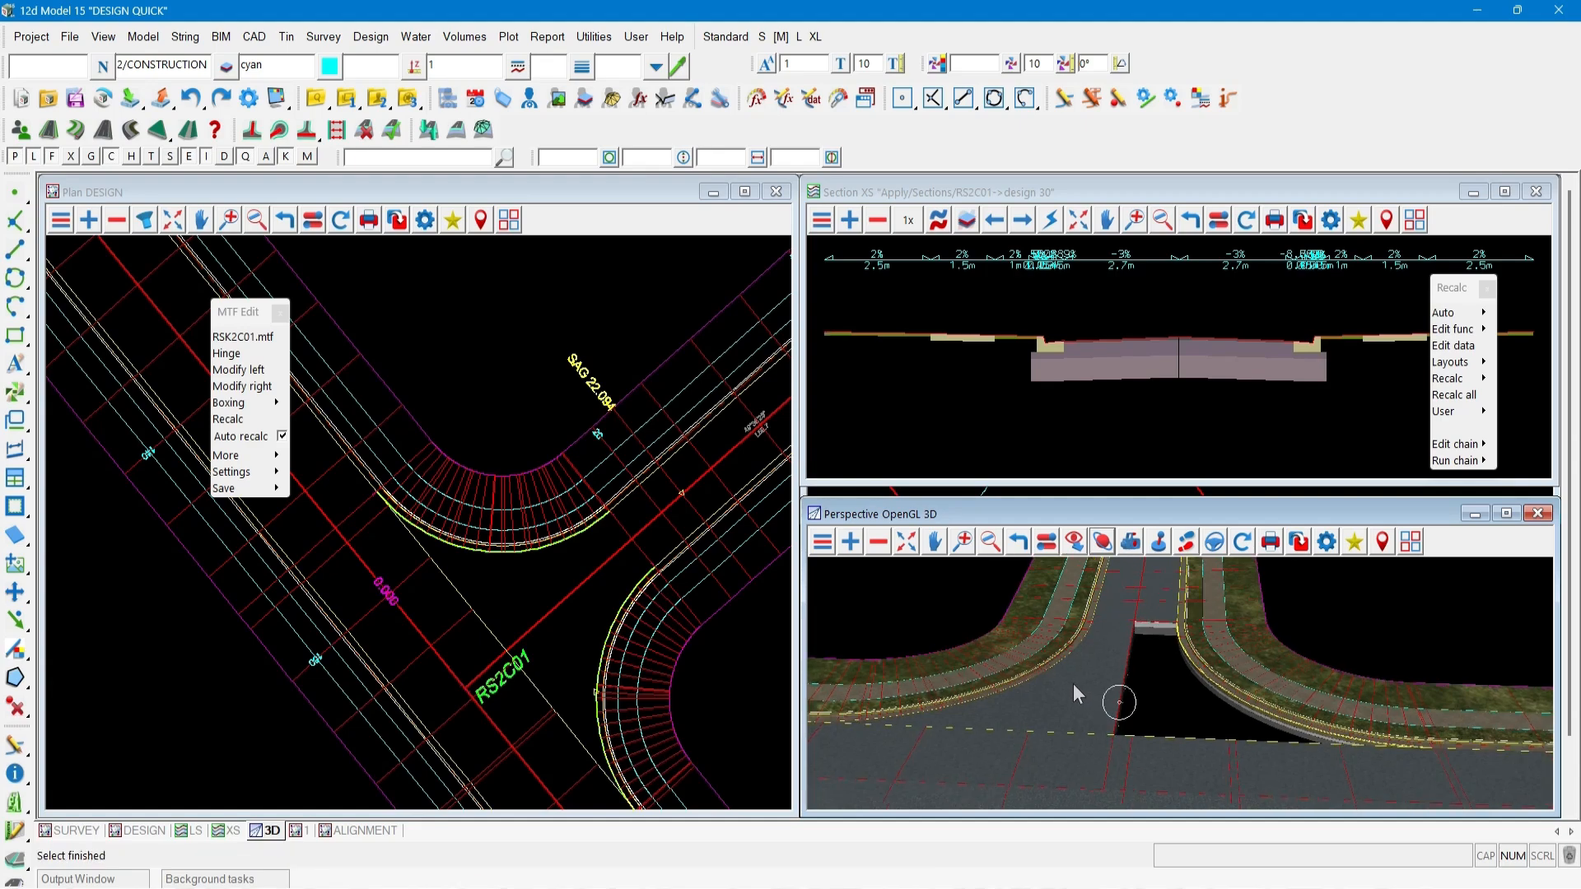
drag(1074, 684, 1160, 713)
scroll(1159, 714, up, 5)
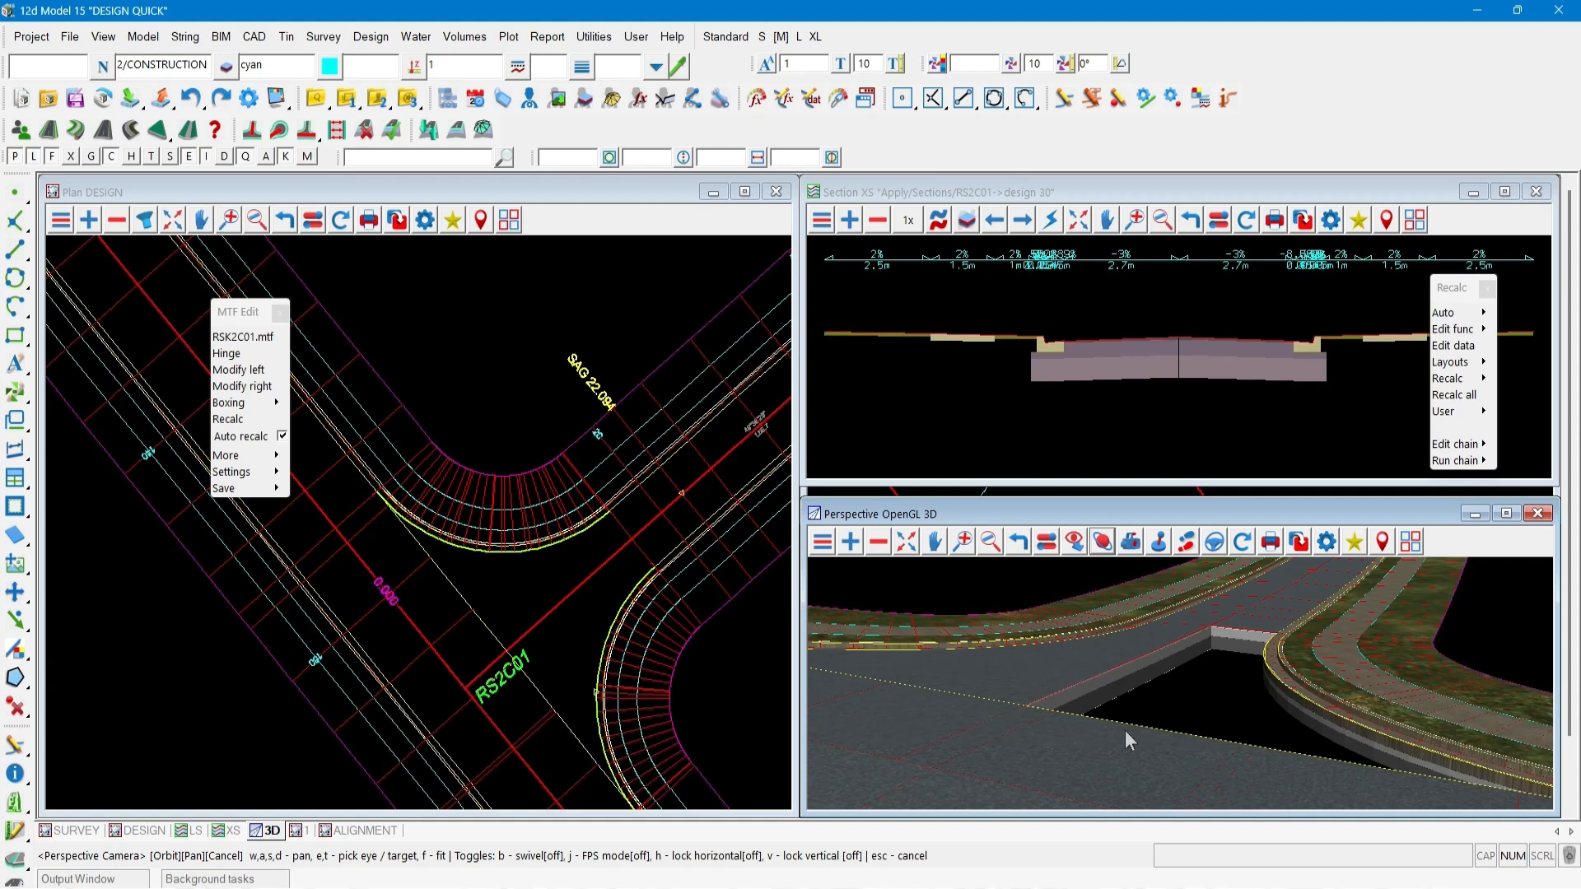
Save and finish the MTF edit of RSK2C01.
click(247, 488)
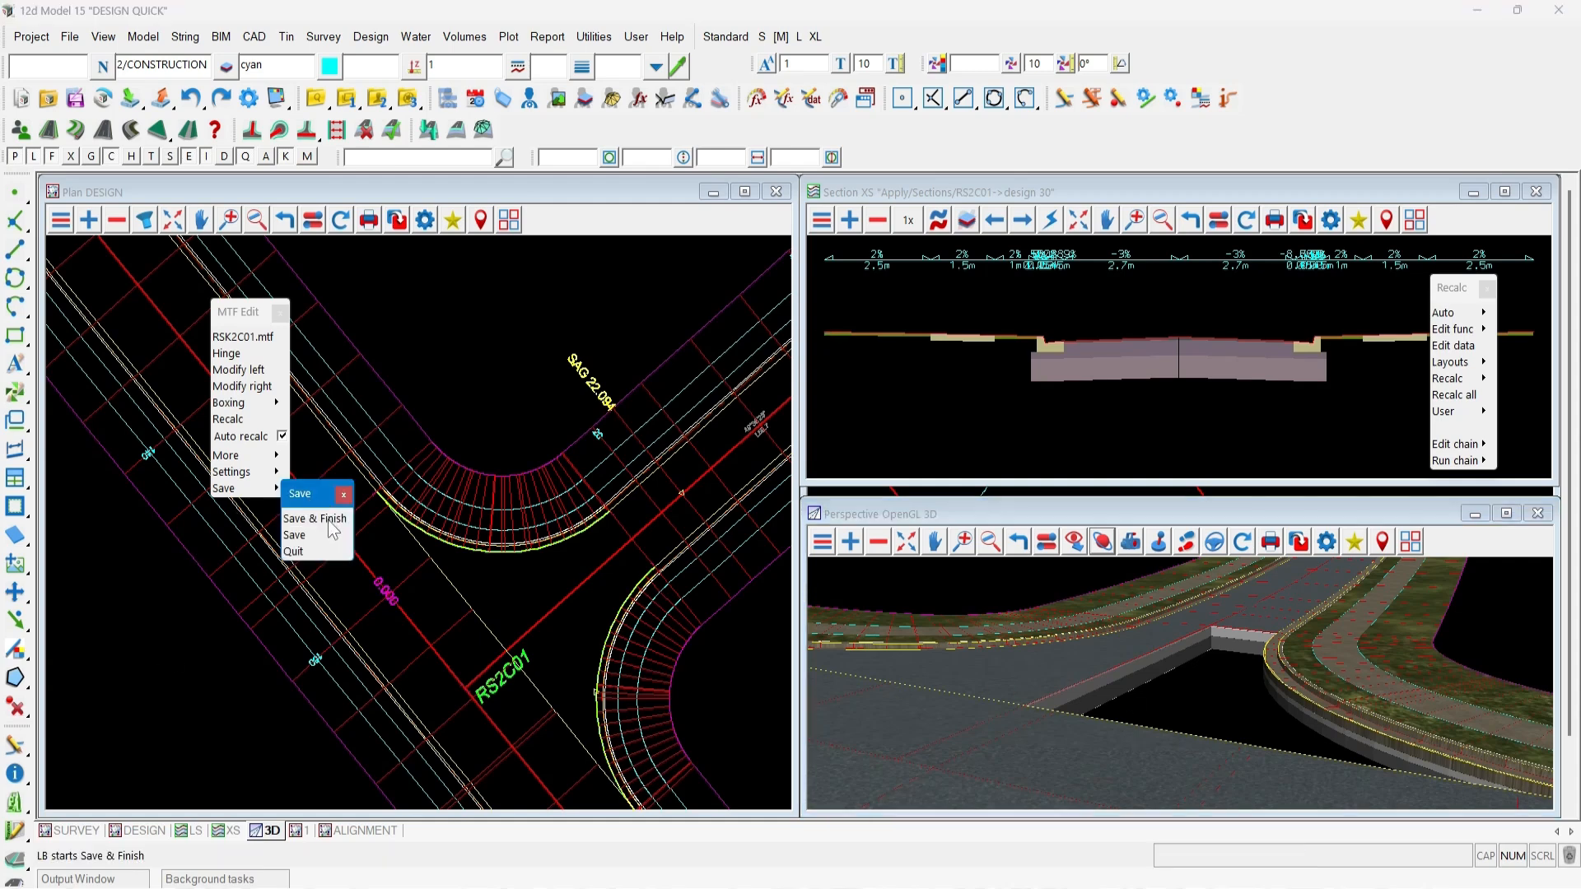
click(325, 517)
click(716, 512)
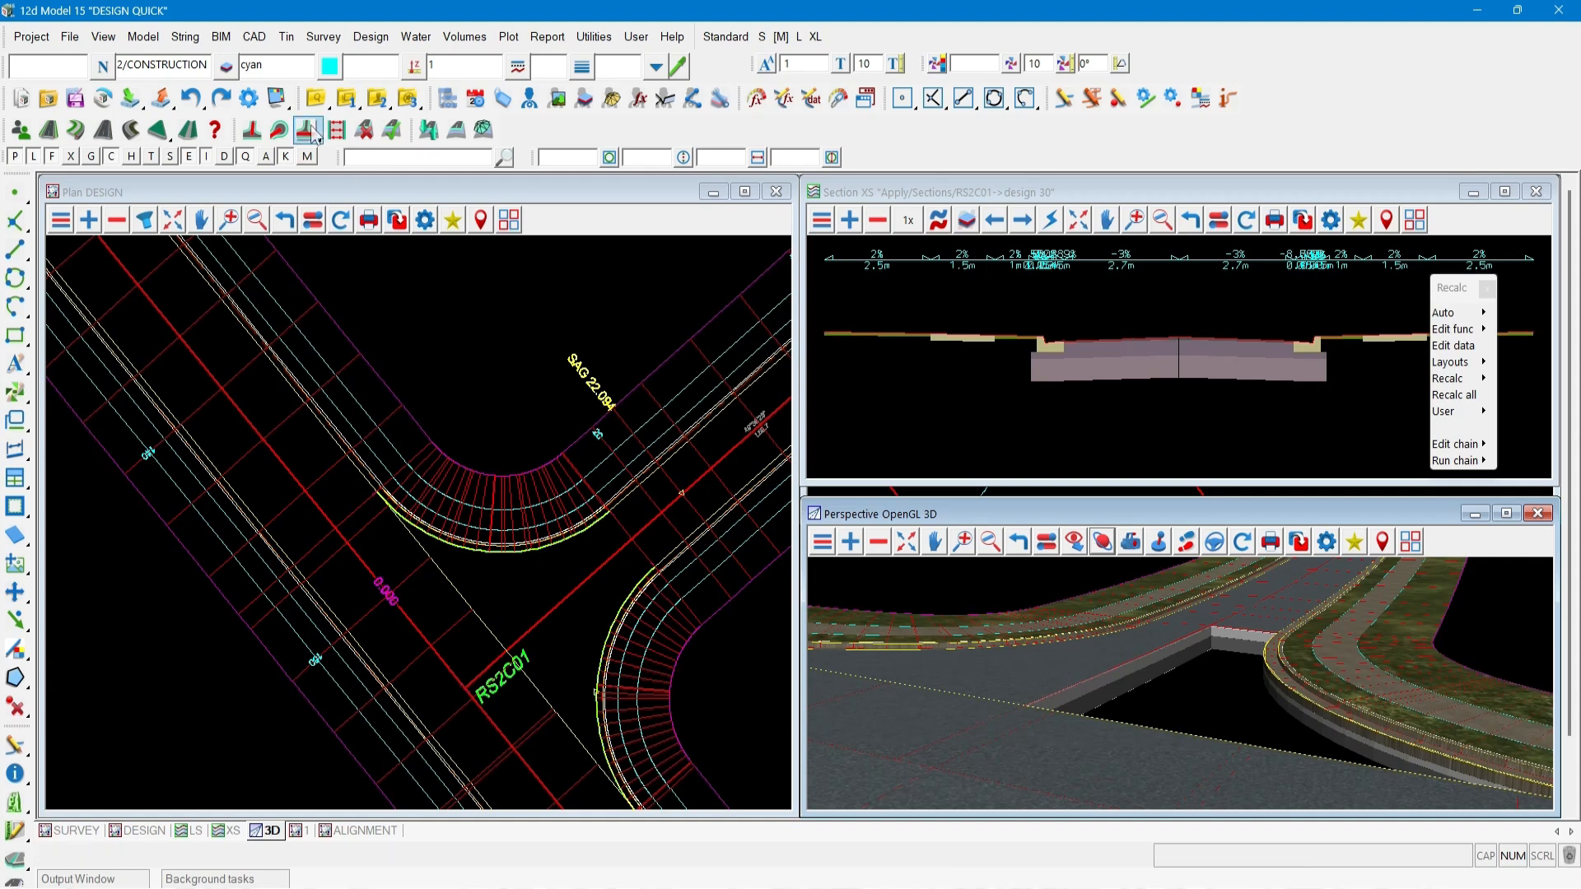
Open the Apply MTF Manager.
click(371, 36)
mouse_move(420, 191)
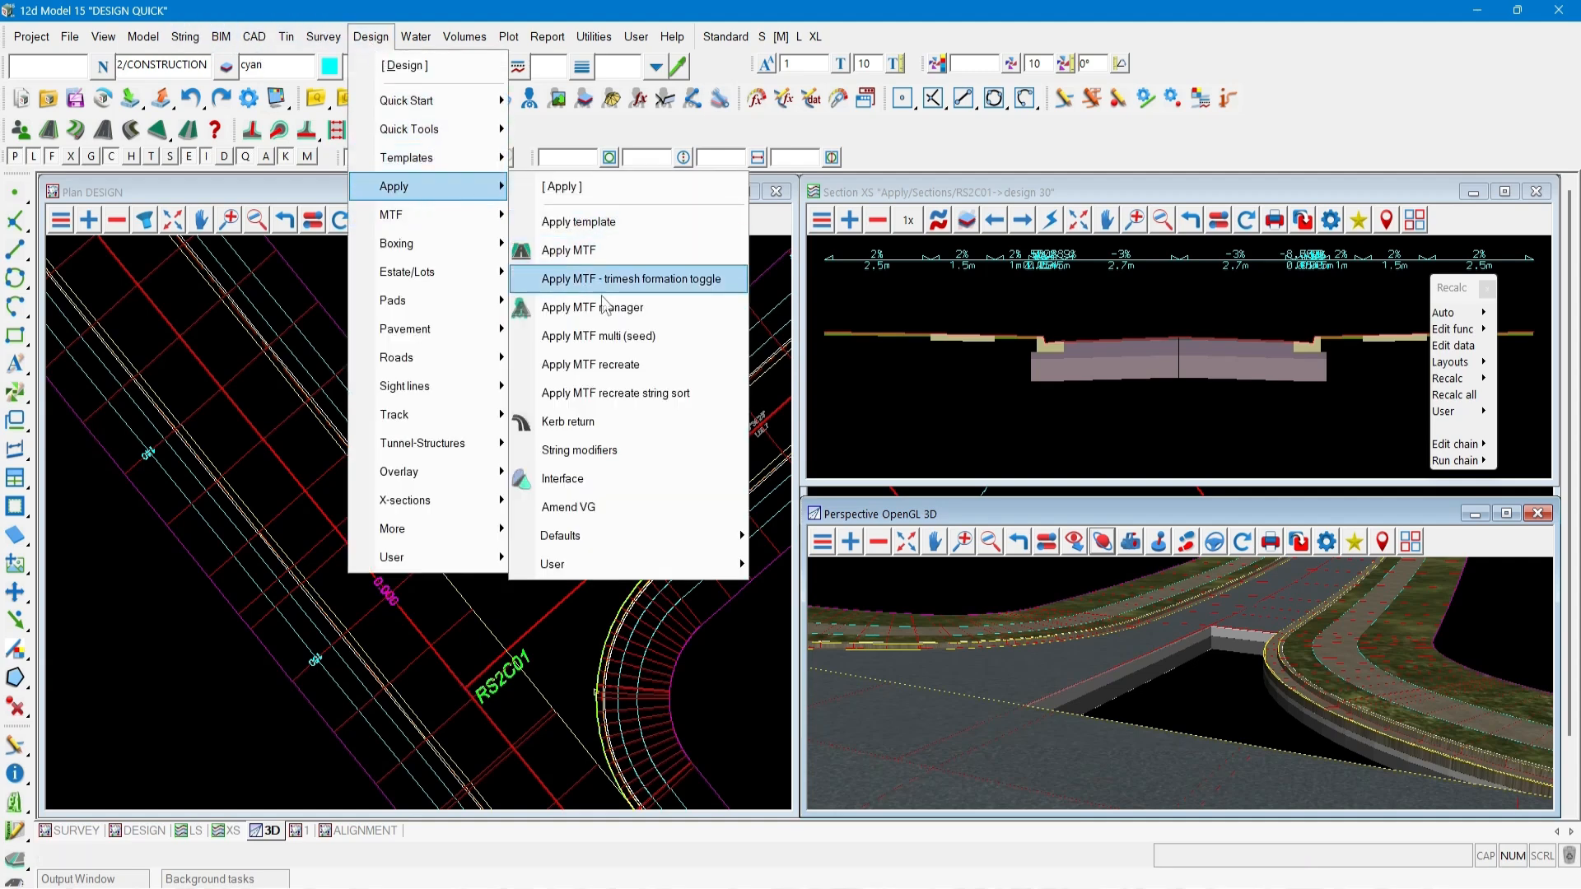
click(601, 308)
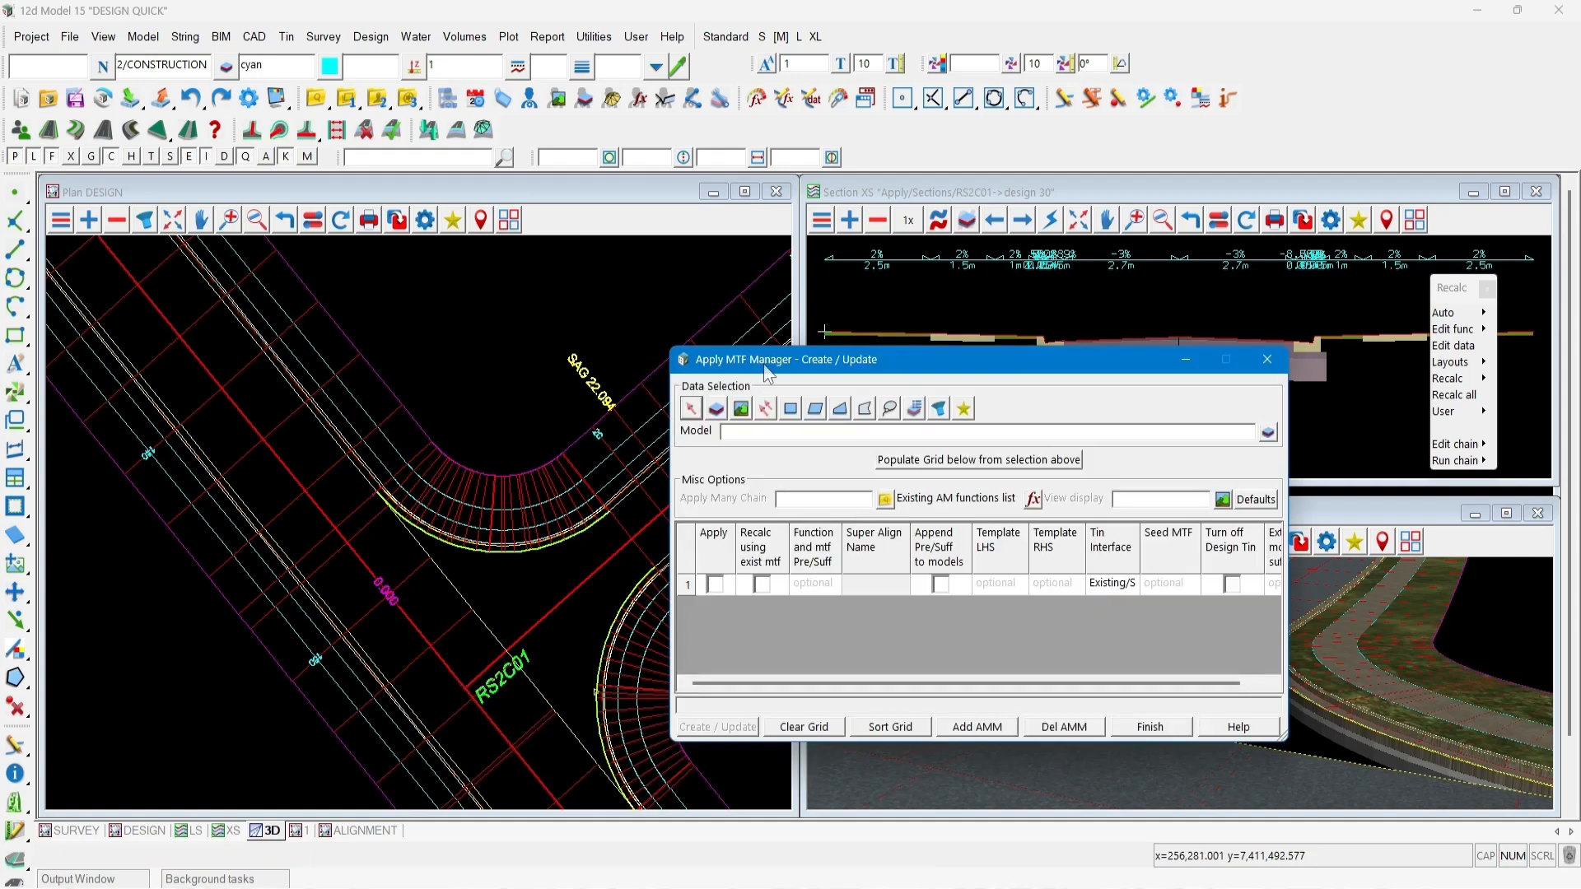
Populate the Apply MTF Manager grid with the road alignments from the Alignment/2/ROADS model.
drag(767, 365, 190, 259)
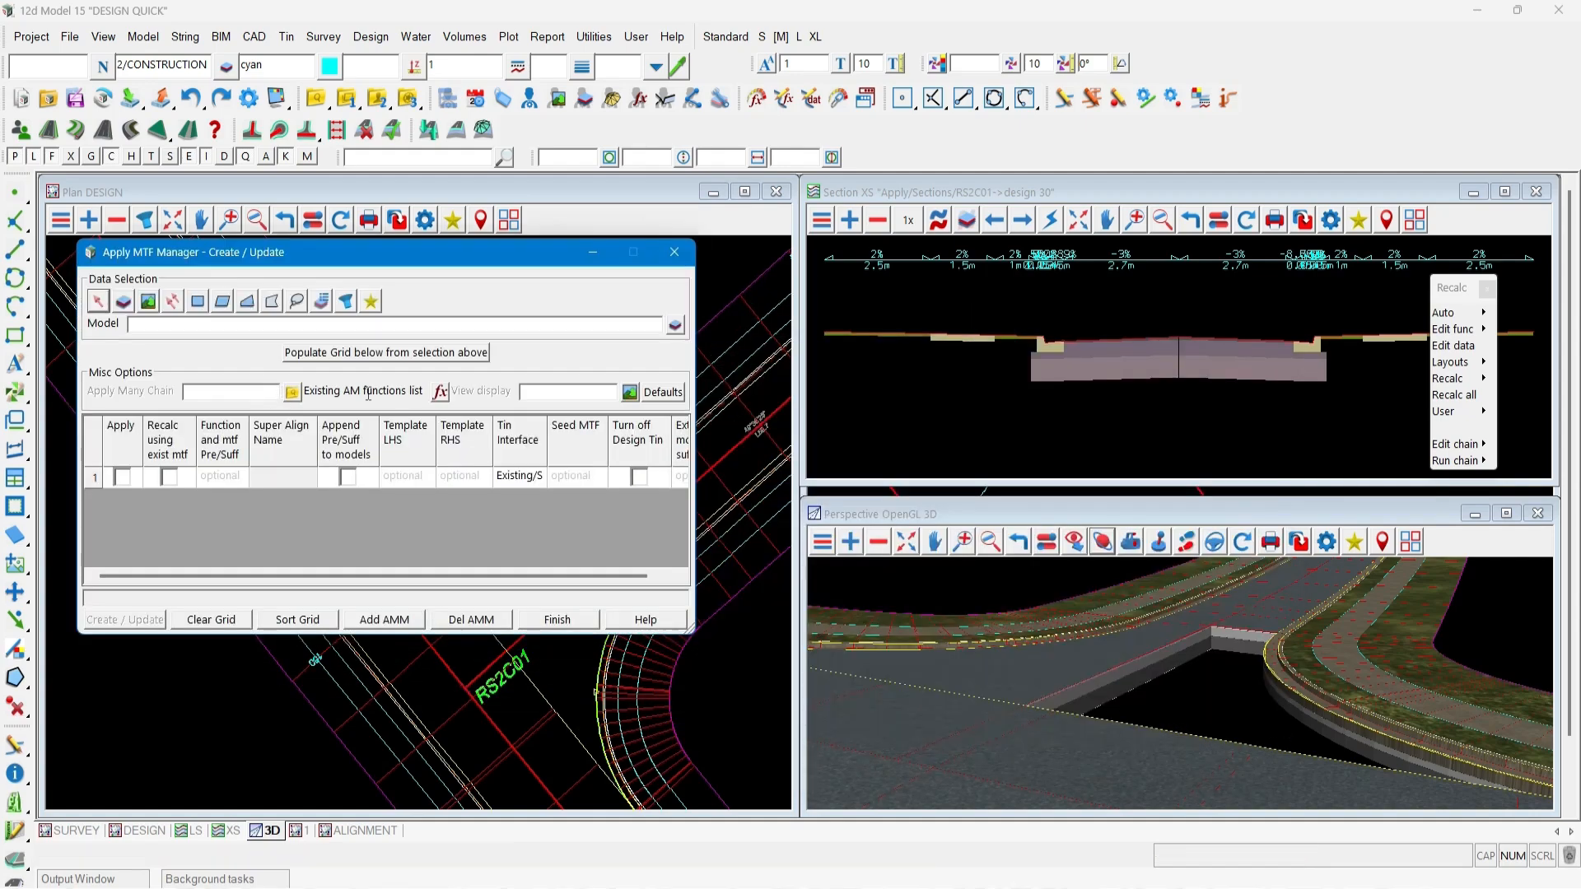
click(675, 325)
click(697, 291)
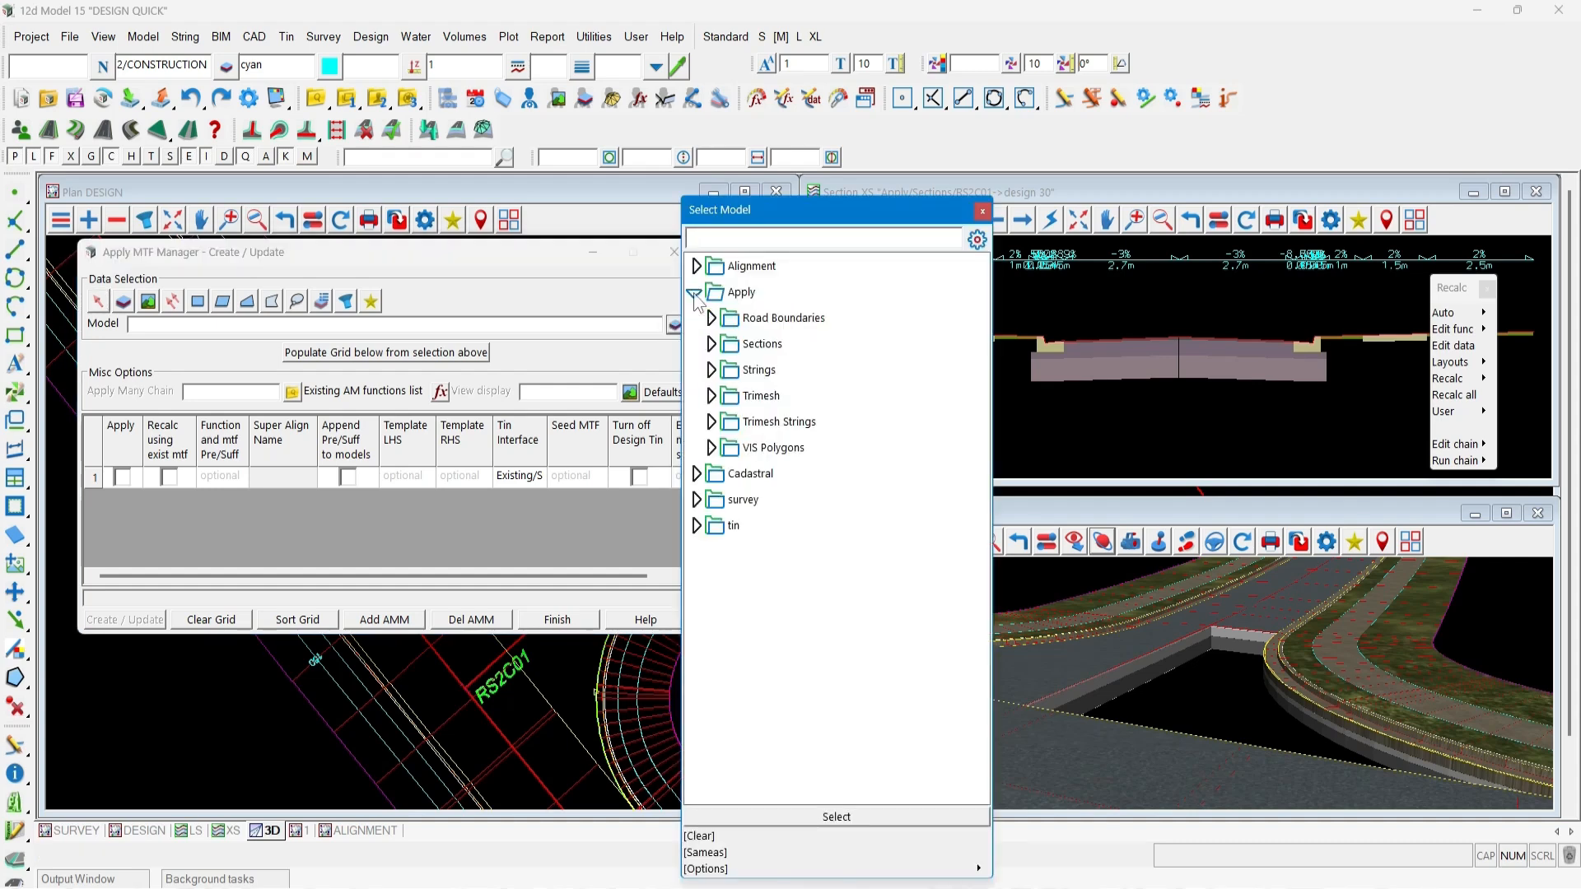
click(696, 292)
click(695, 266)
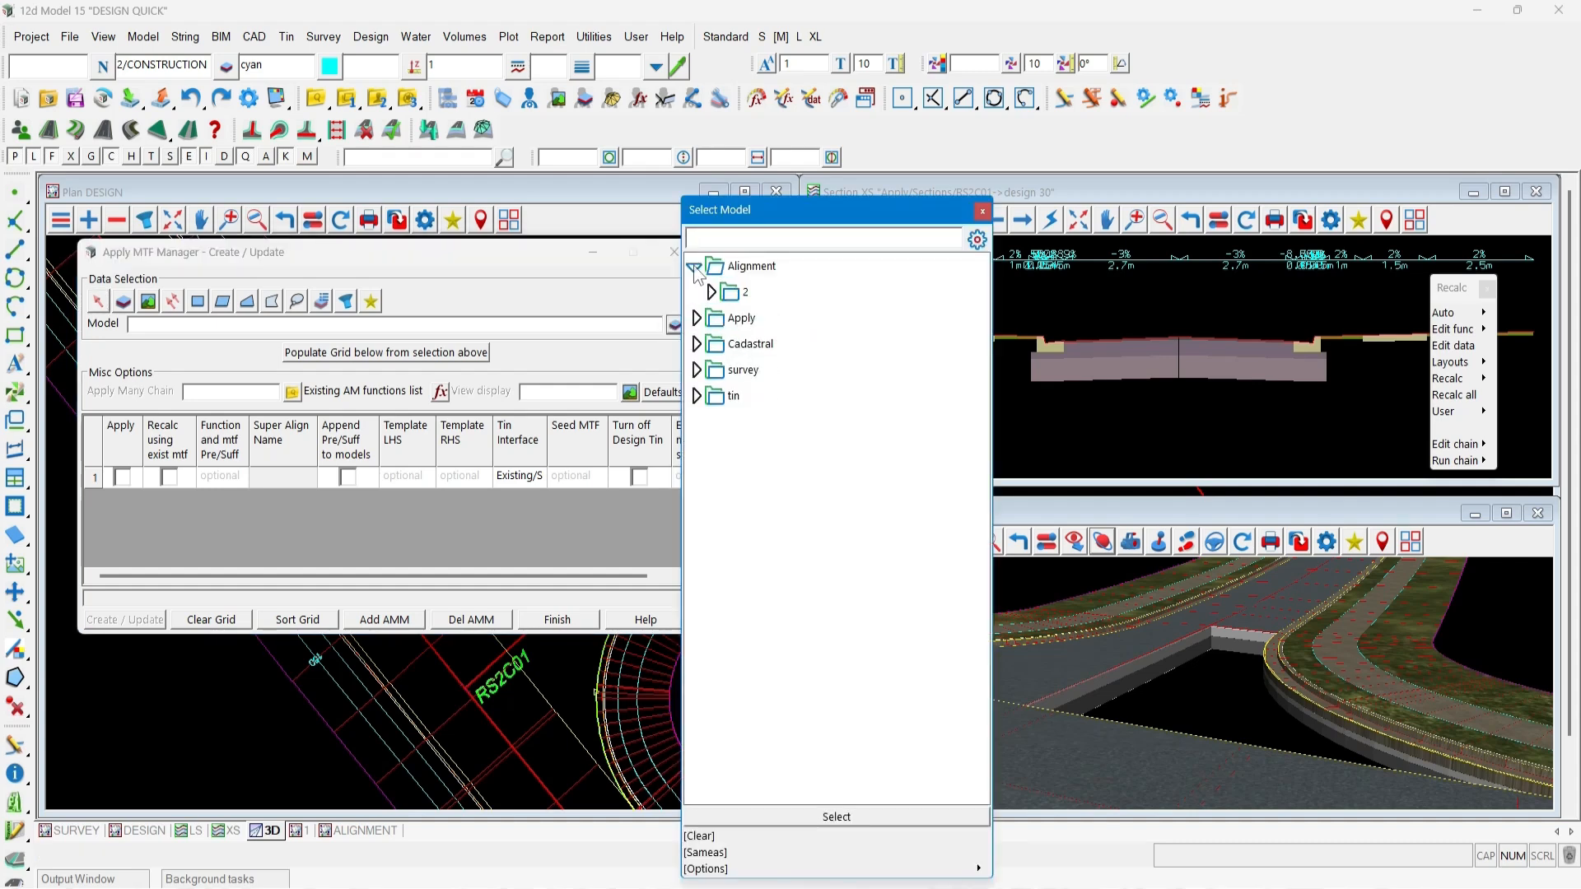
click(708, 293)
double_click(791, 448)
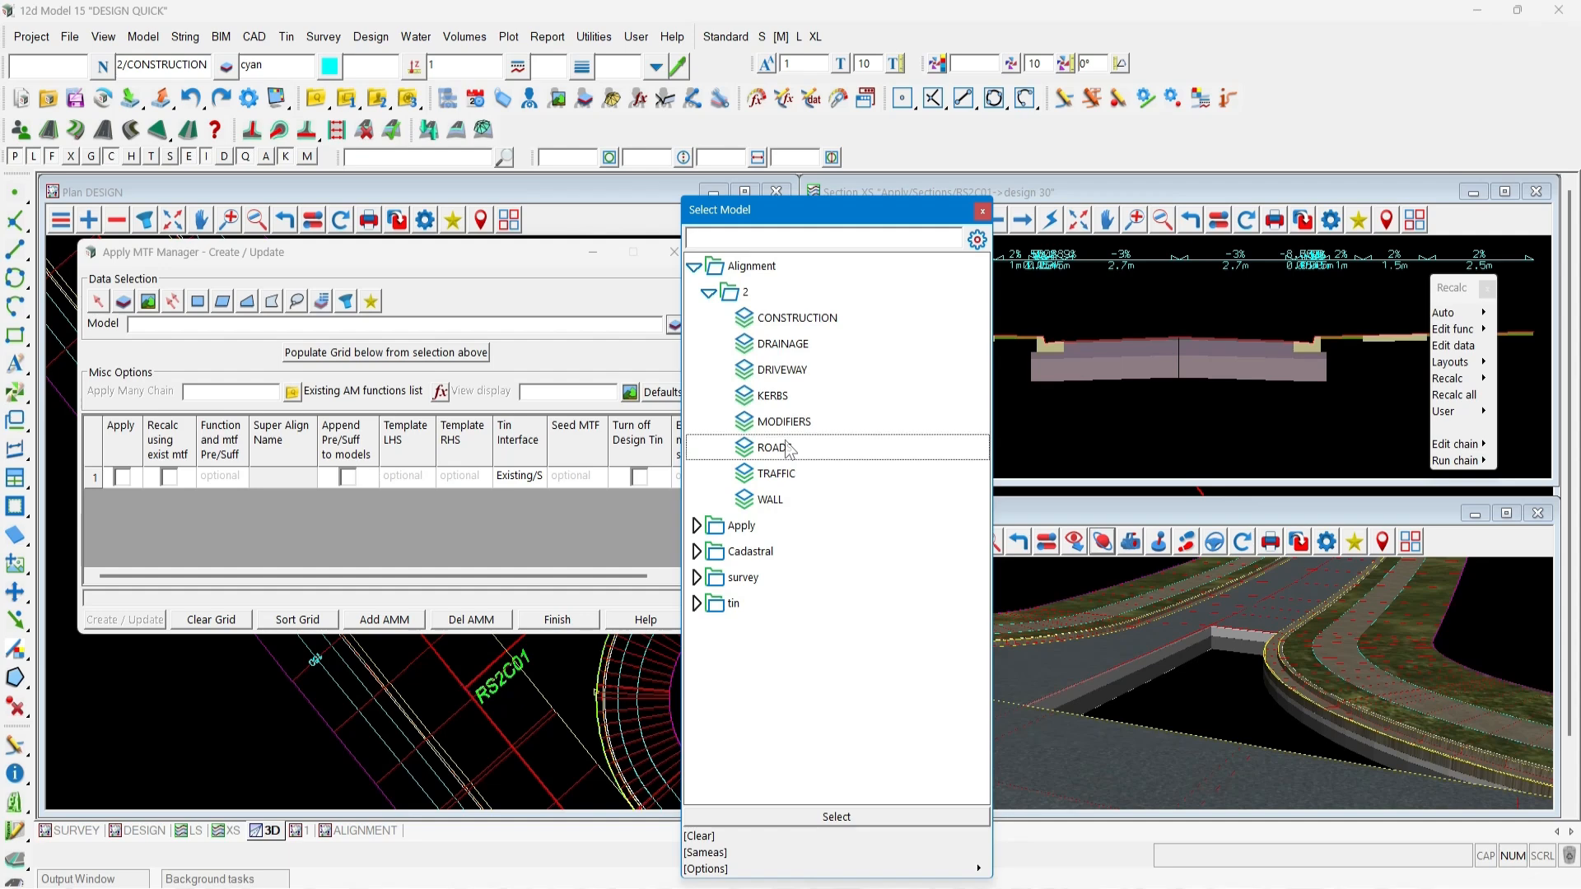
click(414, 354)
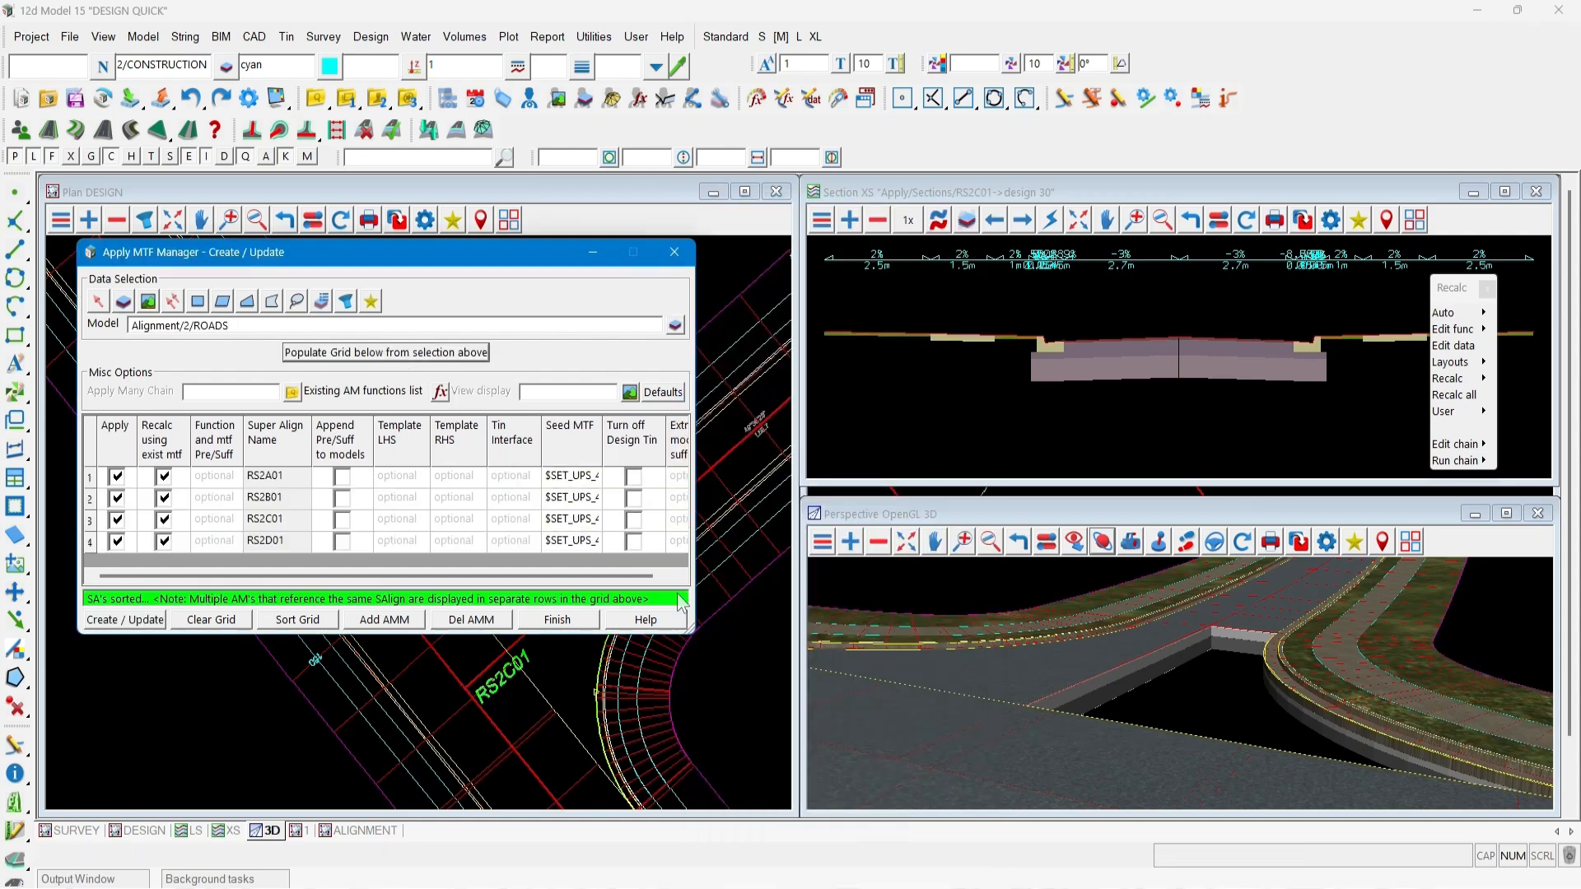
Create an apply many chain named recalc roads for the listed roads and finish the manager.
drag(694, 634, 793, 741)
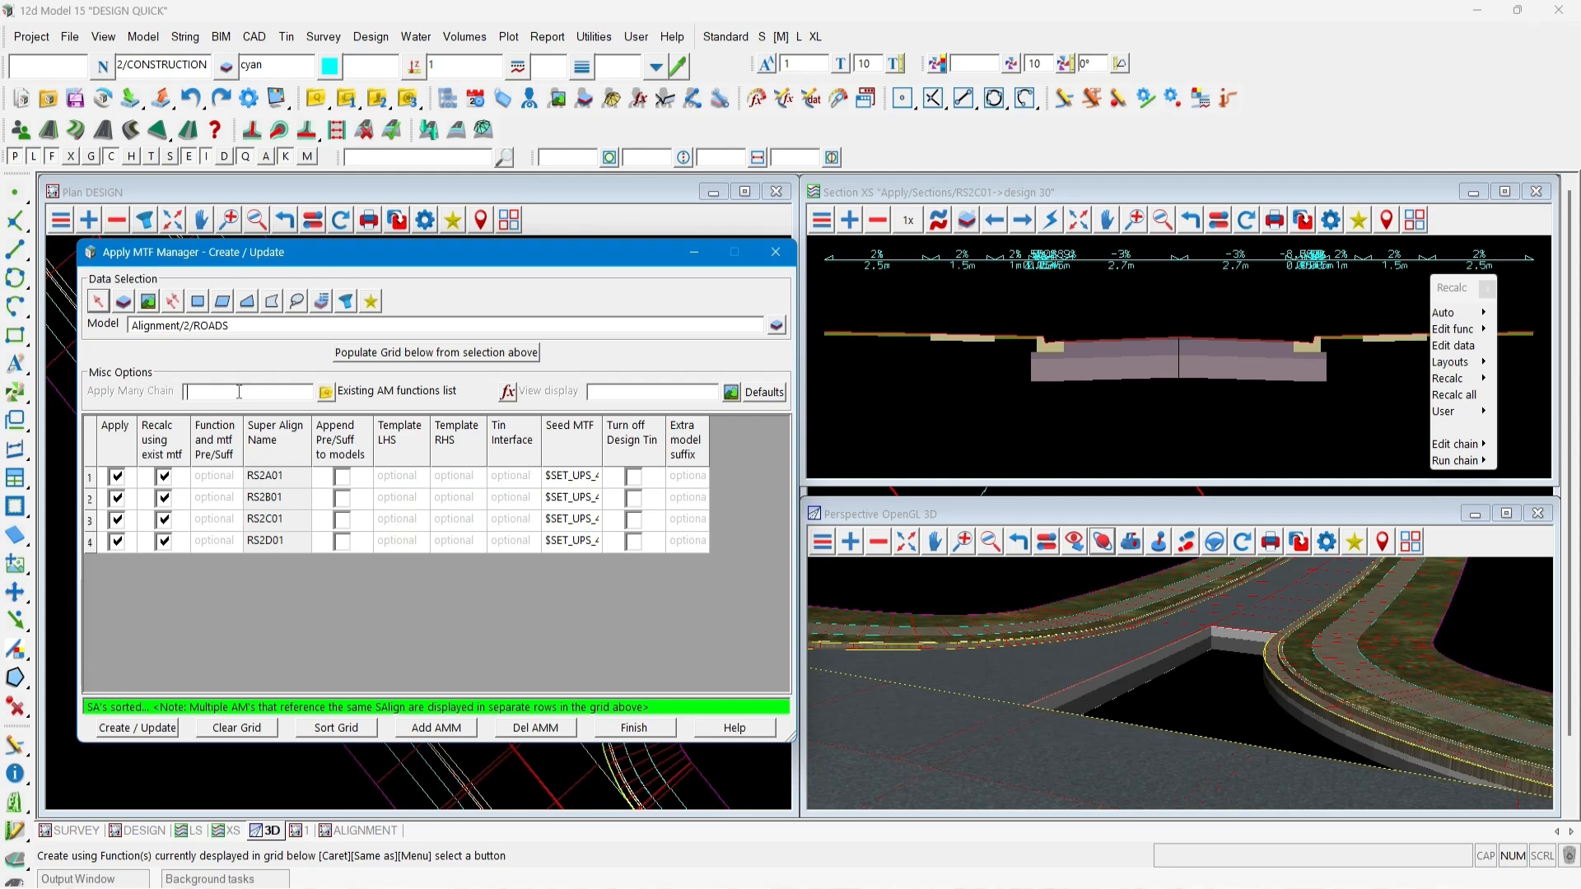
text(recalc roads)
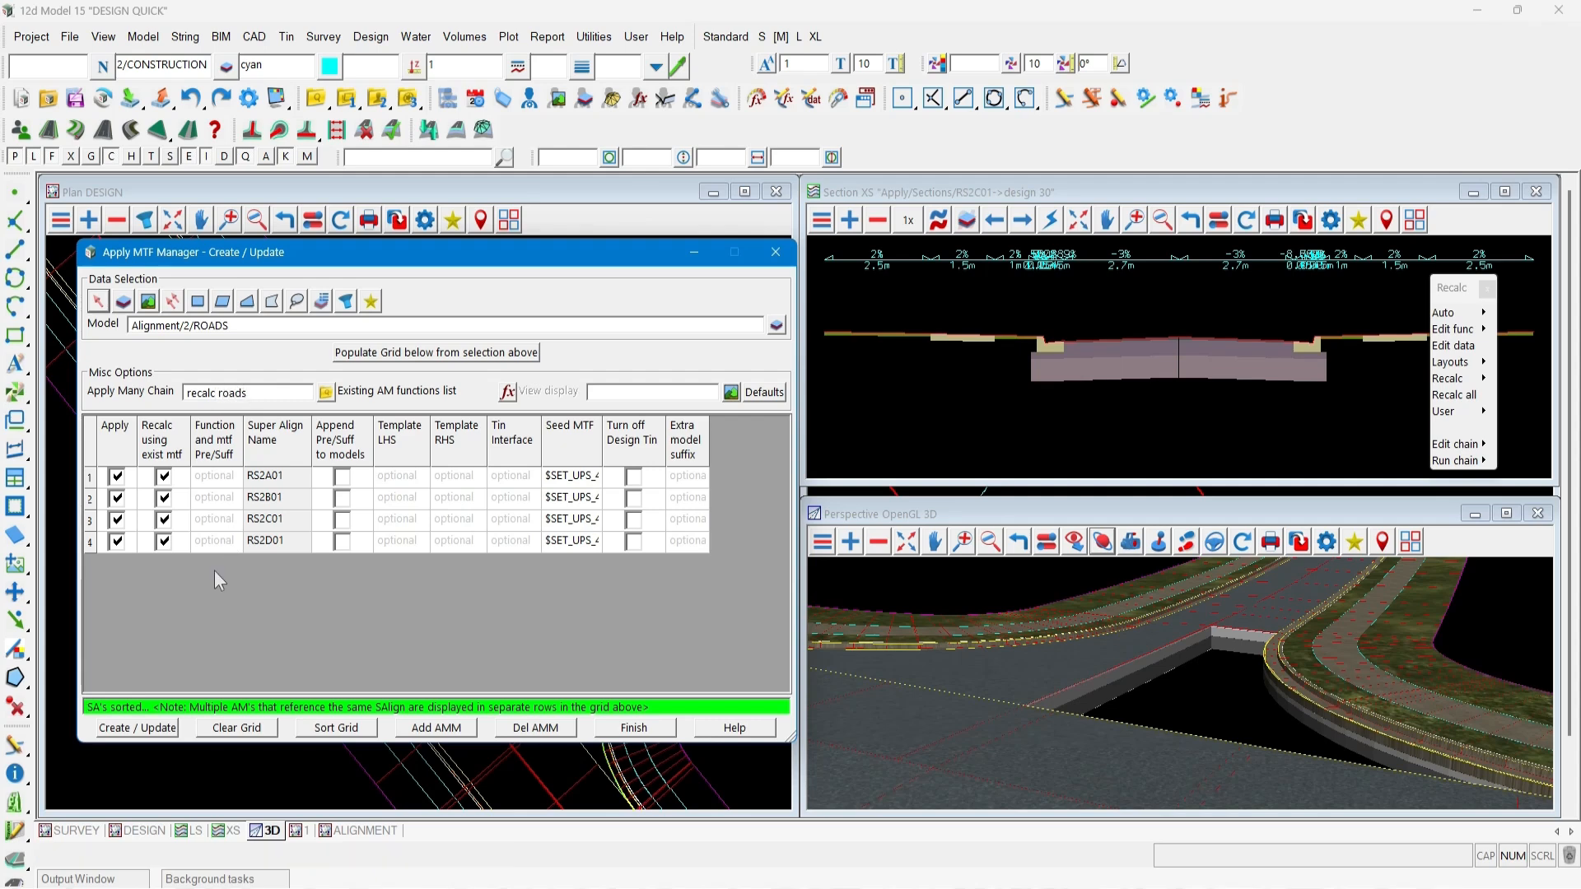
key(Return)
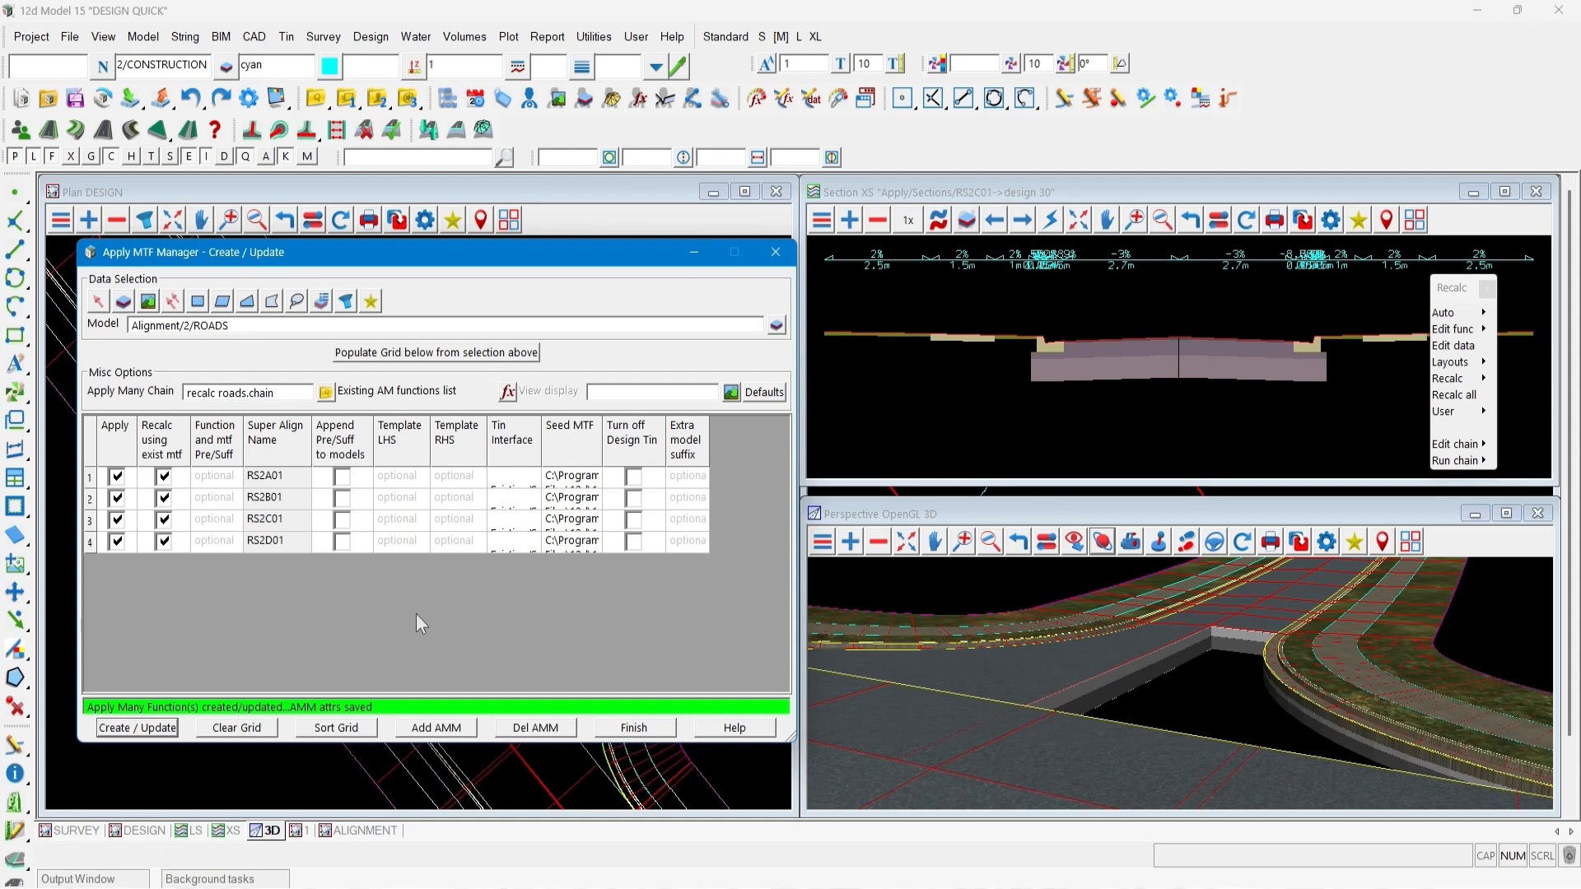
click(646, 728)
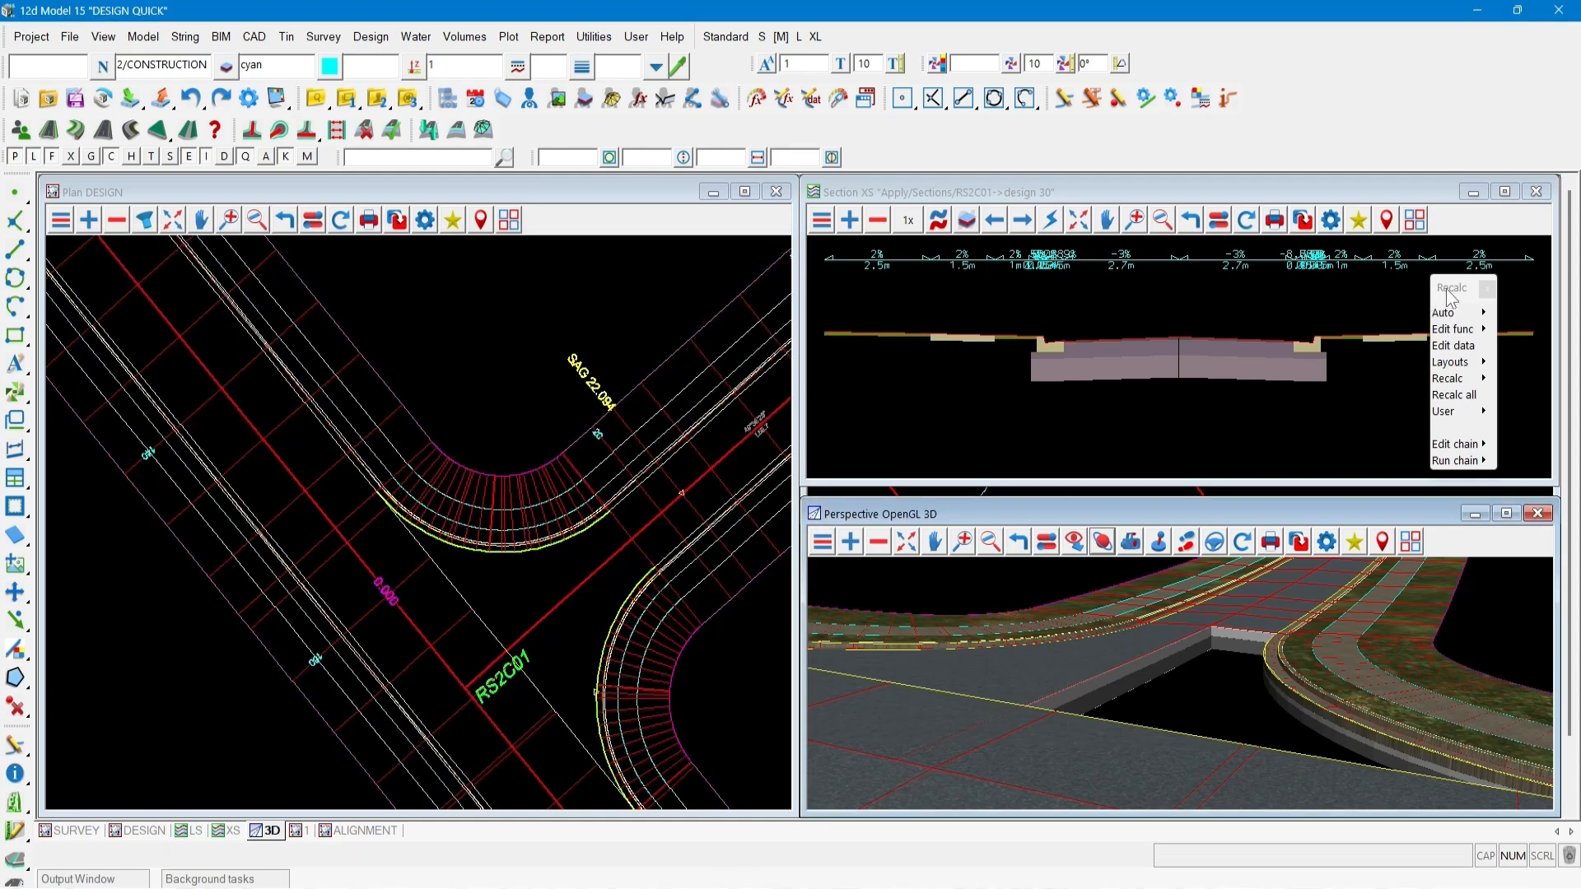
drag(1447, 290, 1238, 258)
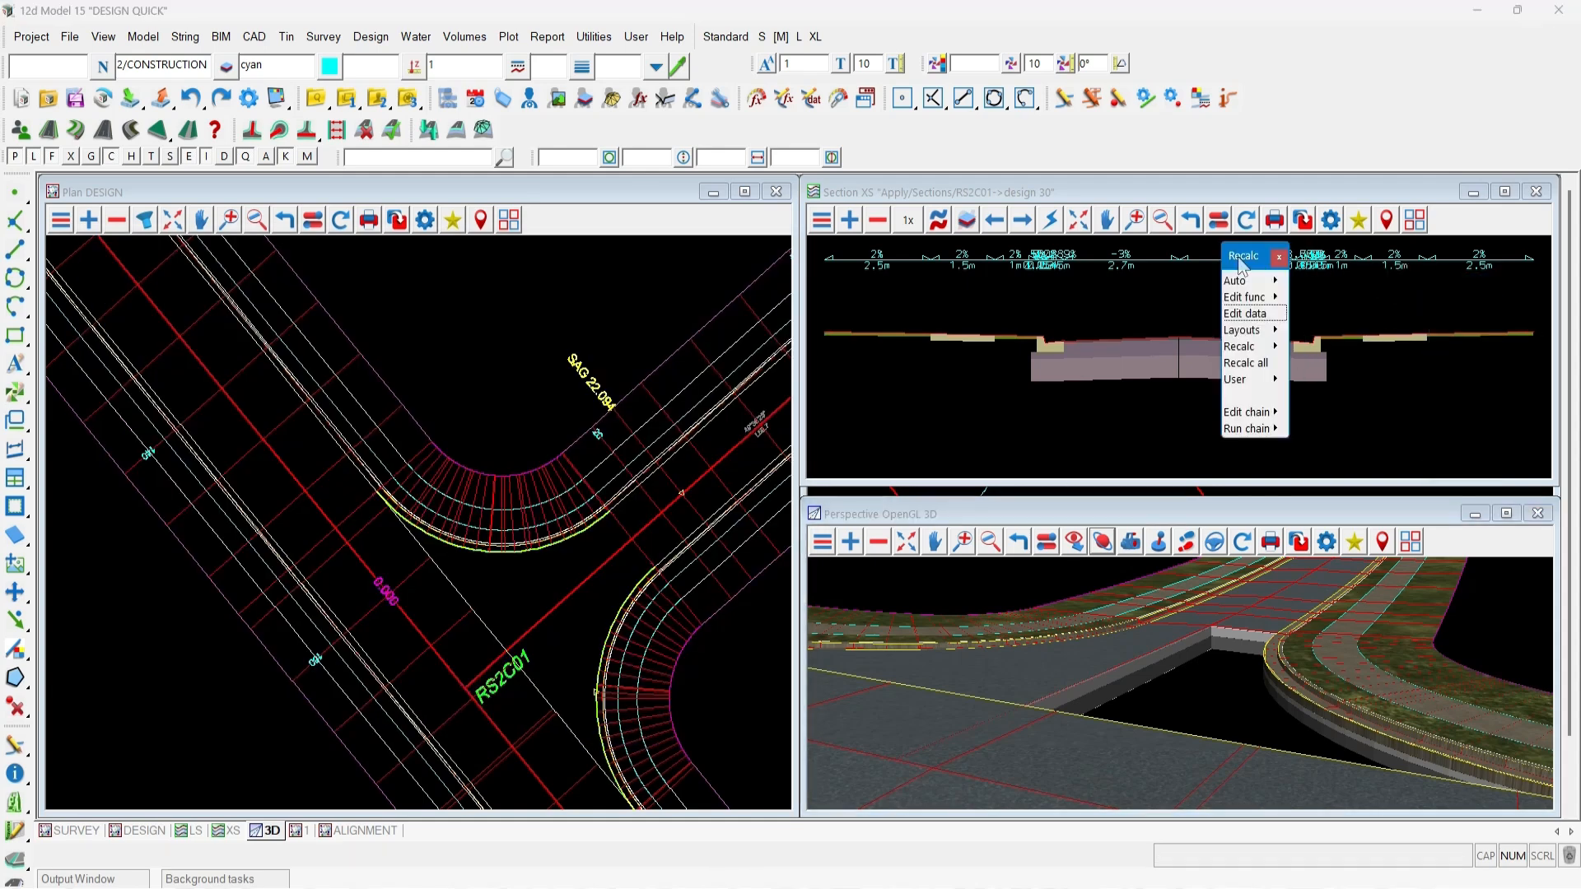
mouse_move(1276, 429)
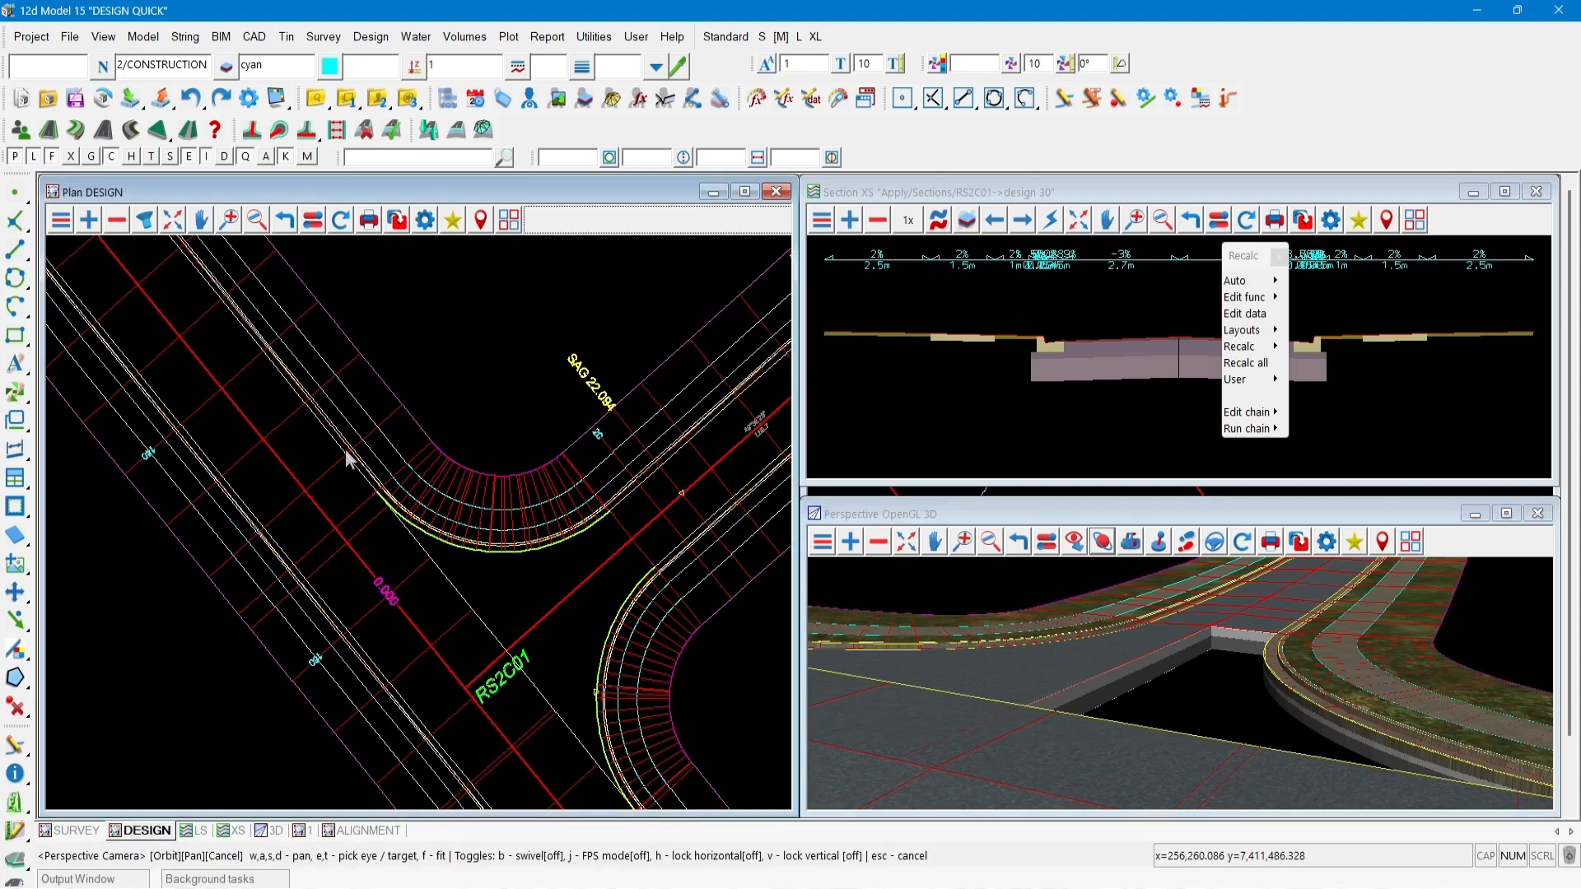
scroll(344, 448, down, 1)
scroll(344, 448, down, 1)
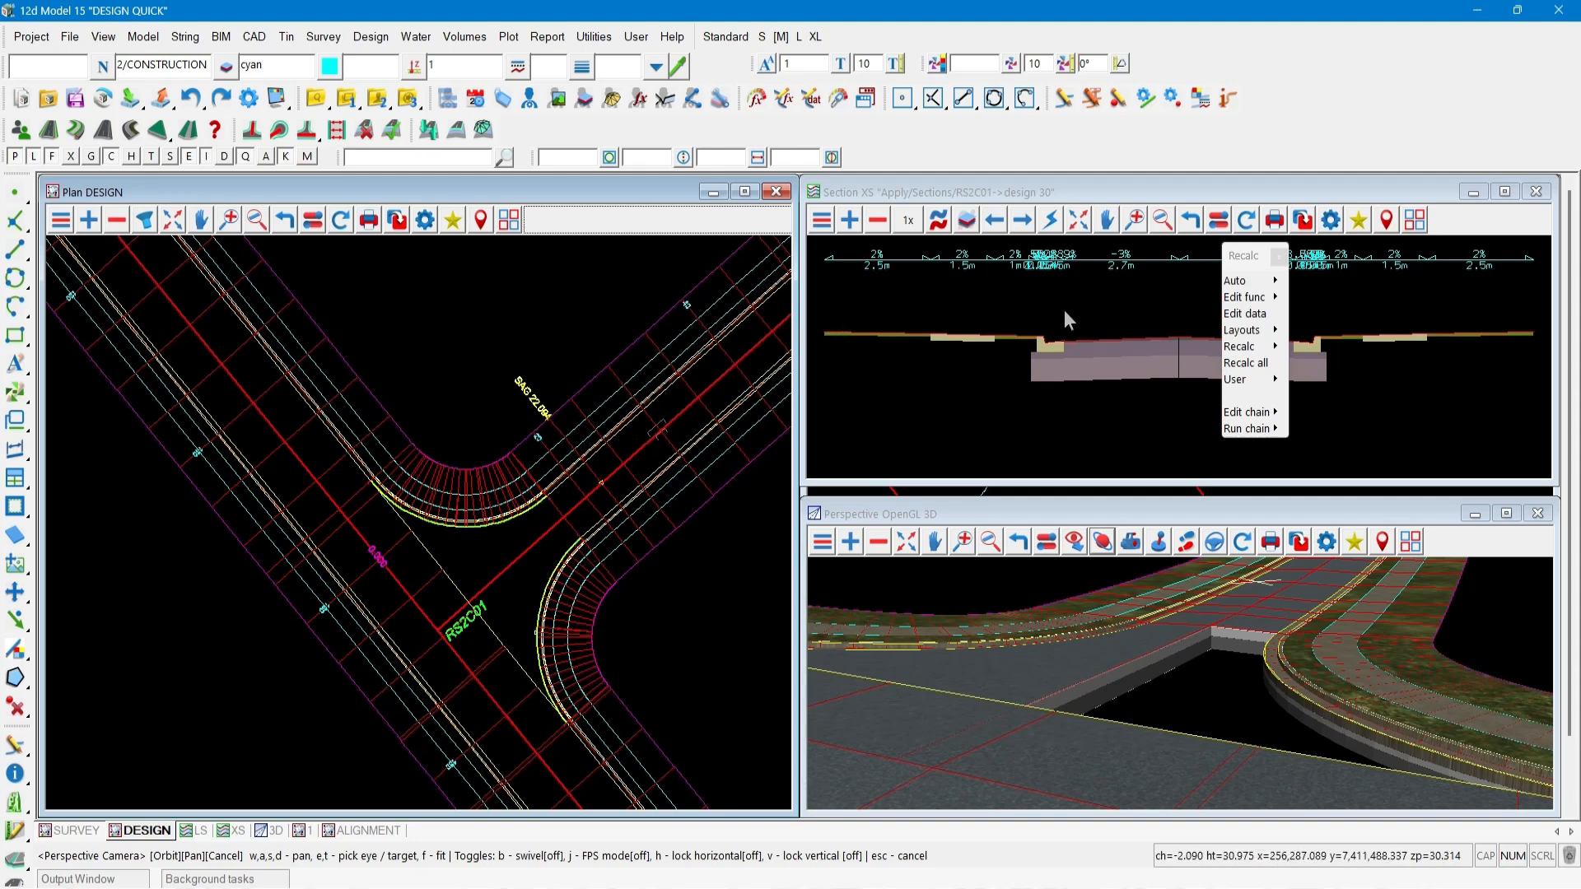
drag(1244, 255, 1435, 287)
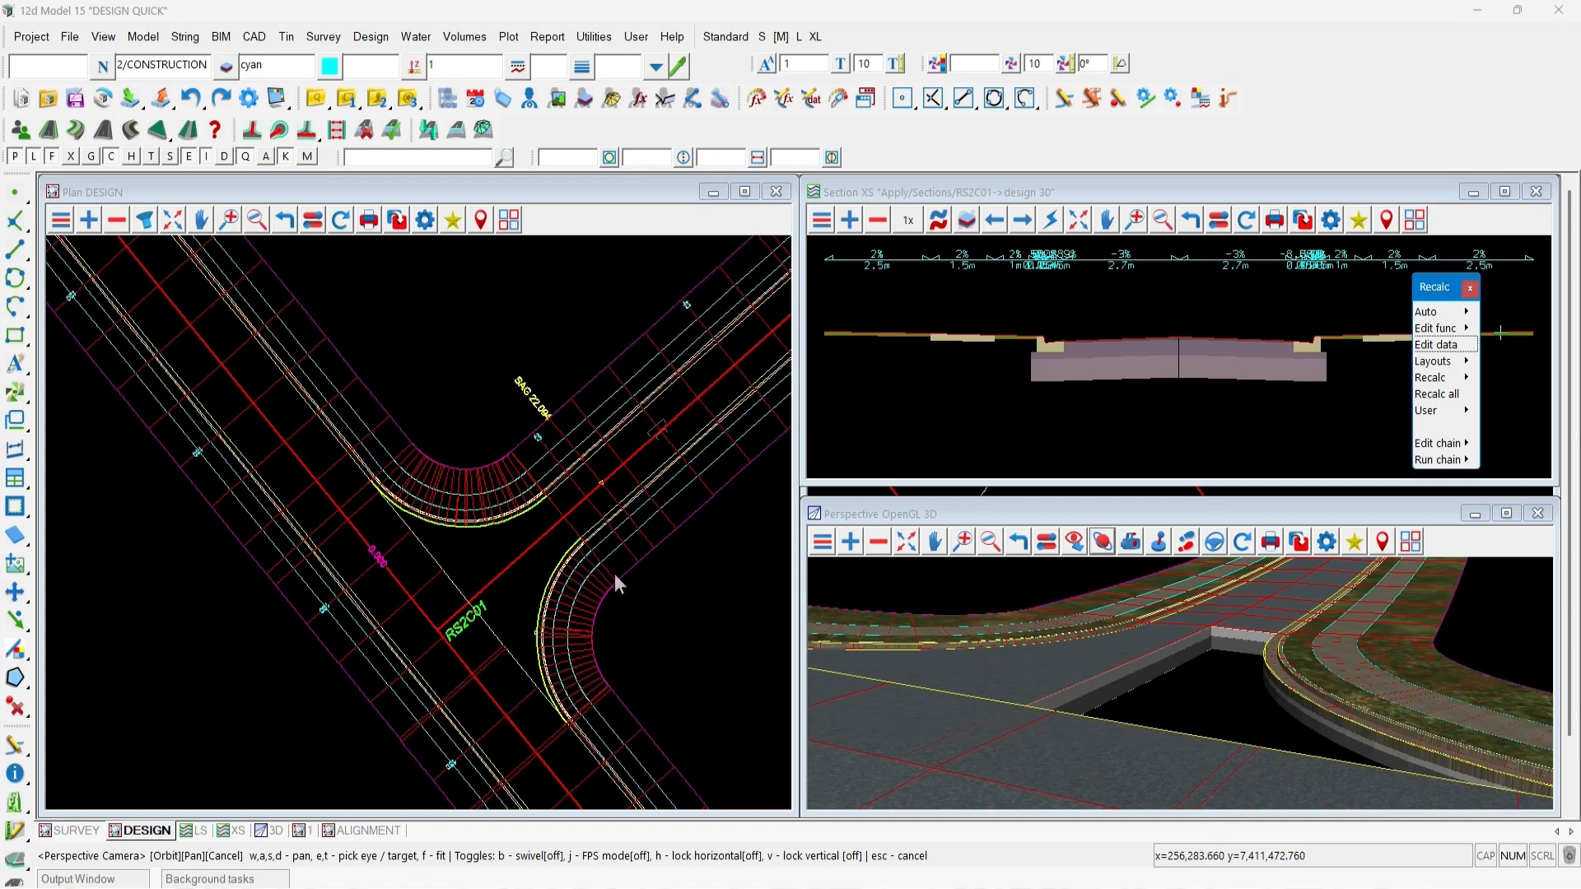
scroll(615, 575, up, 2)
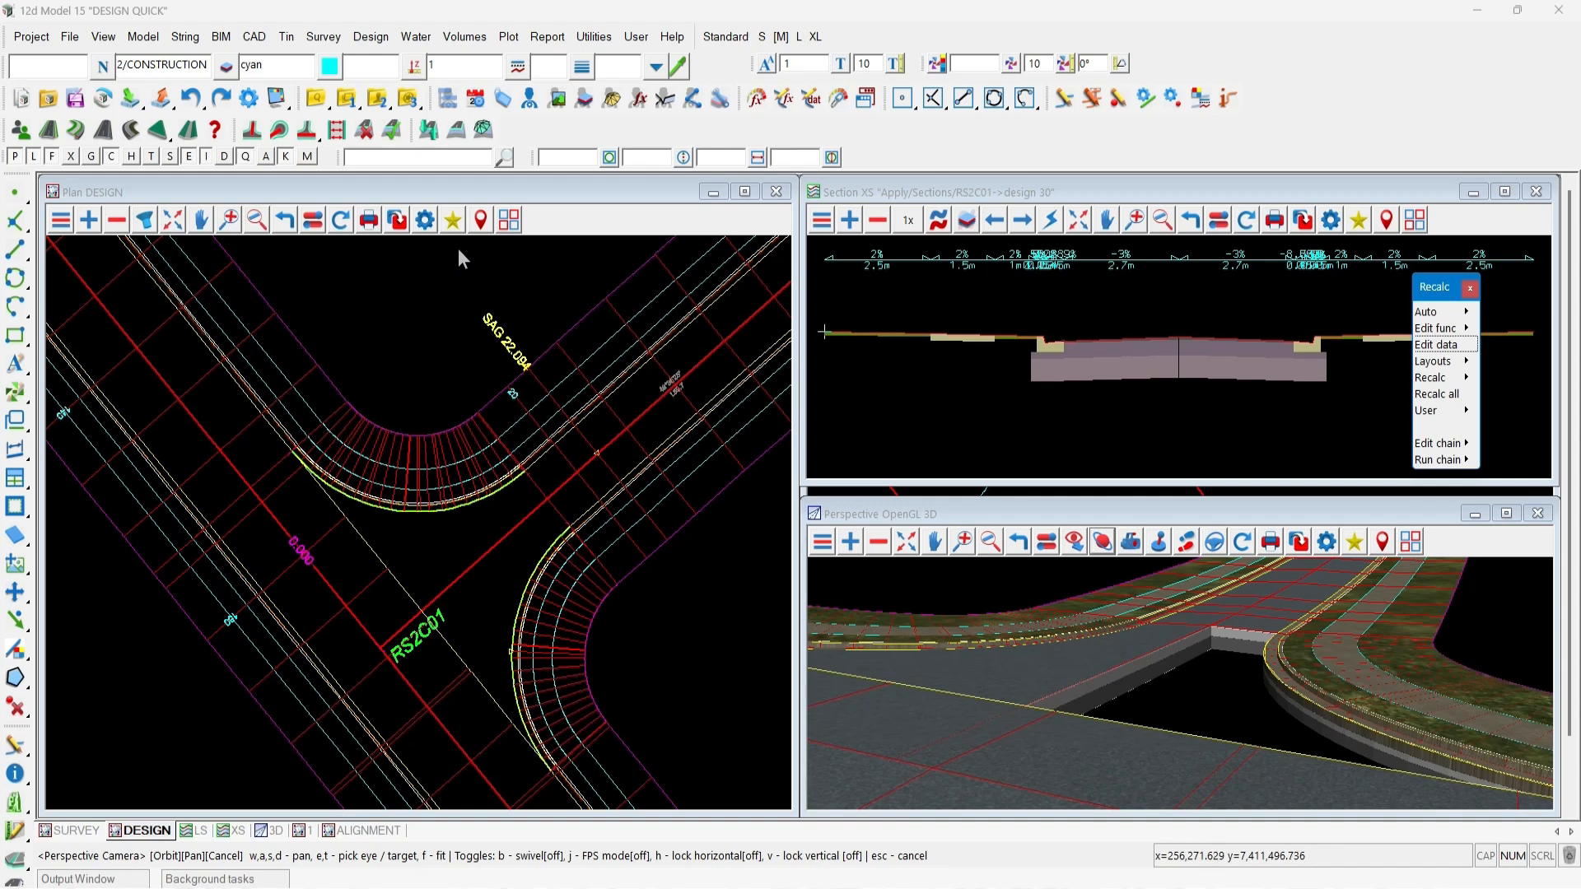
Open the left MTF modifiers of RS2C01 by picking its pavement in the section view.
click(1437, 346)
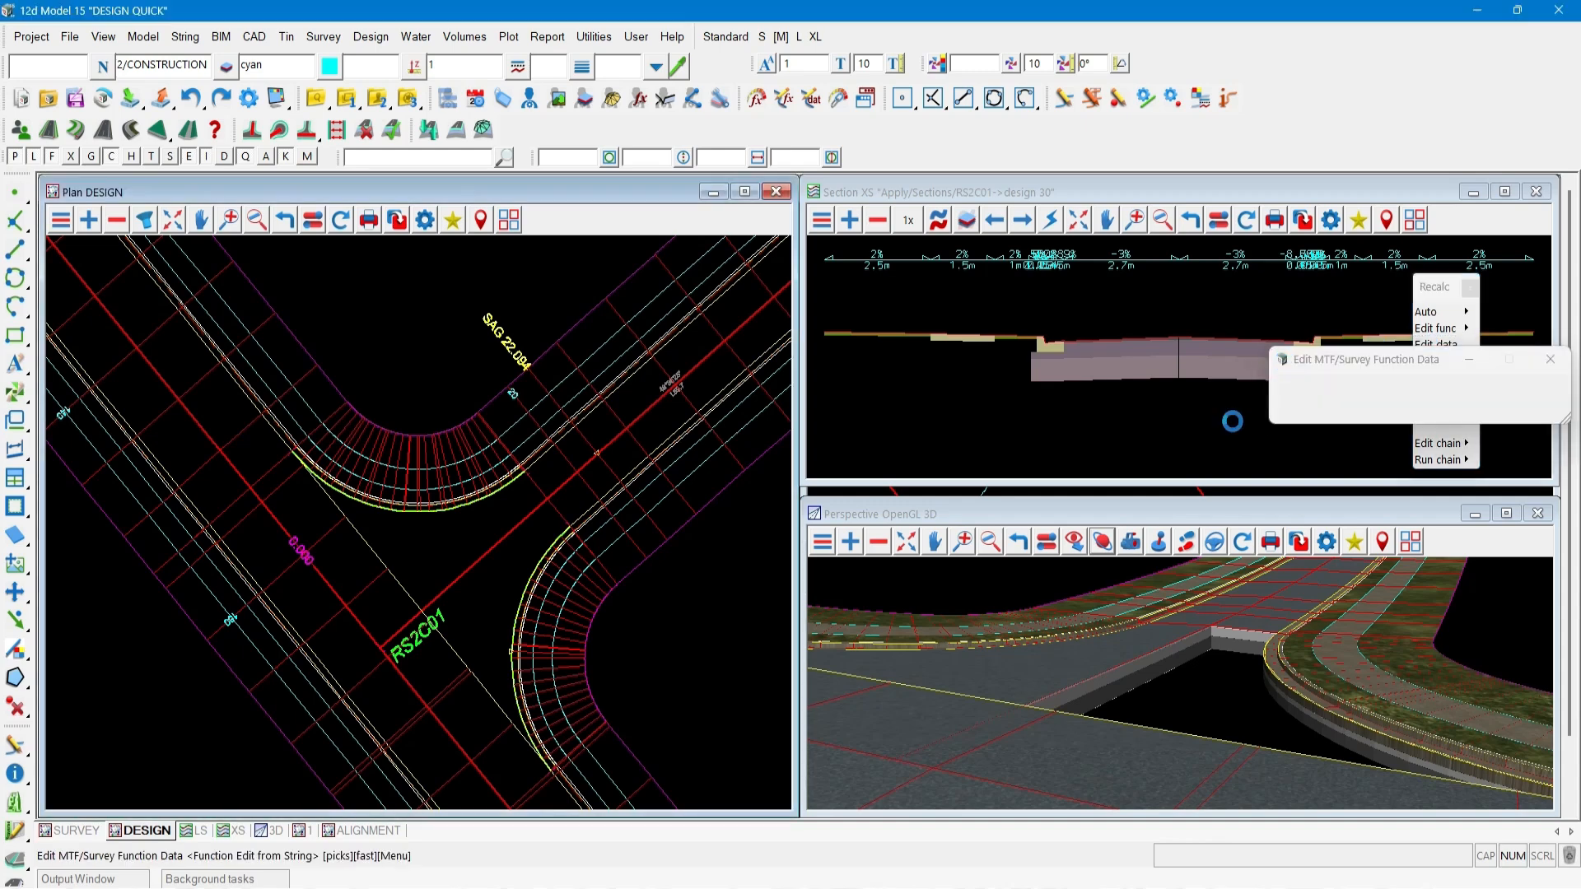
click(1099, 379)
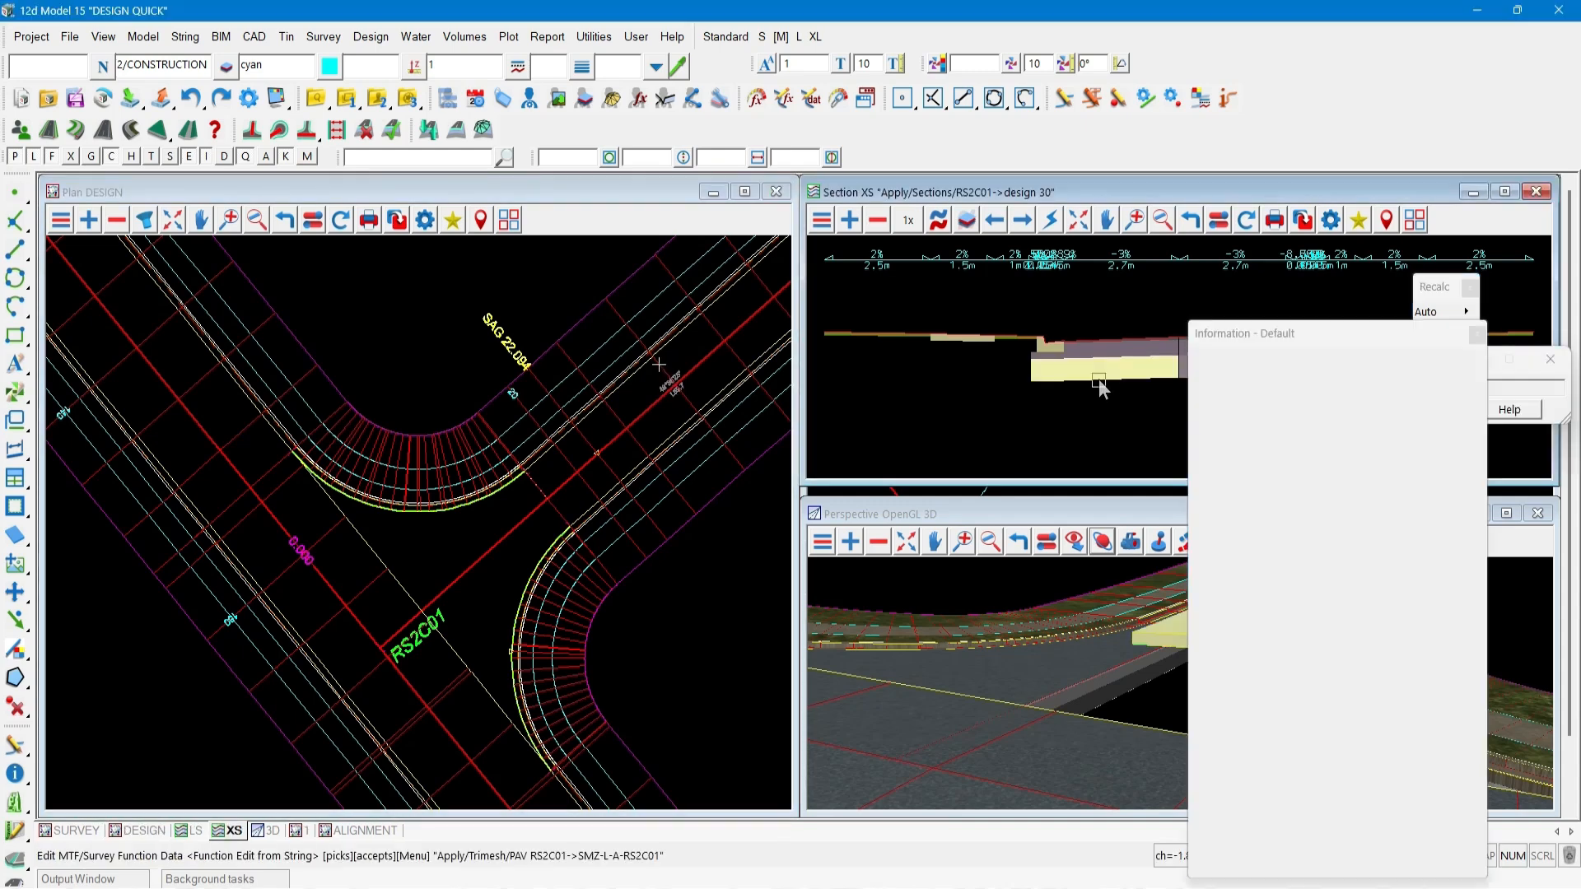
middle_click(1099, 384)
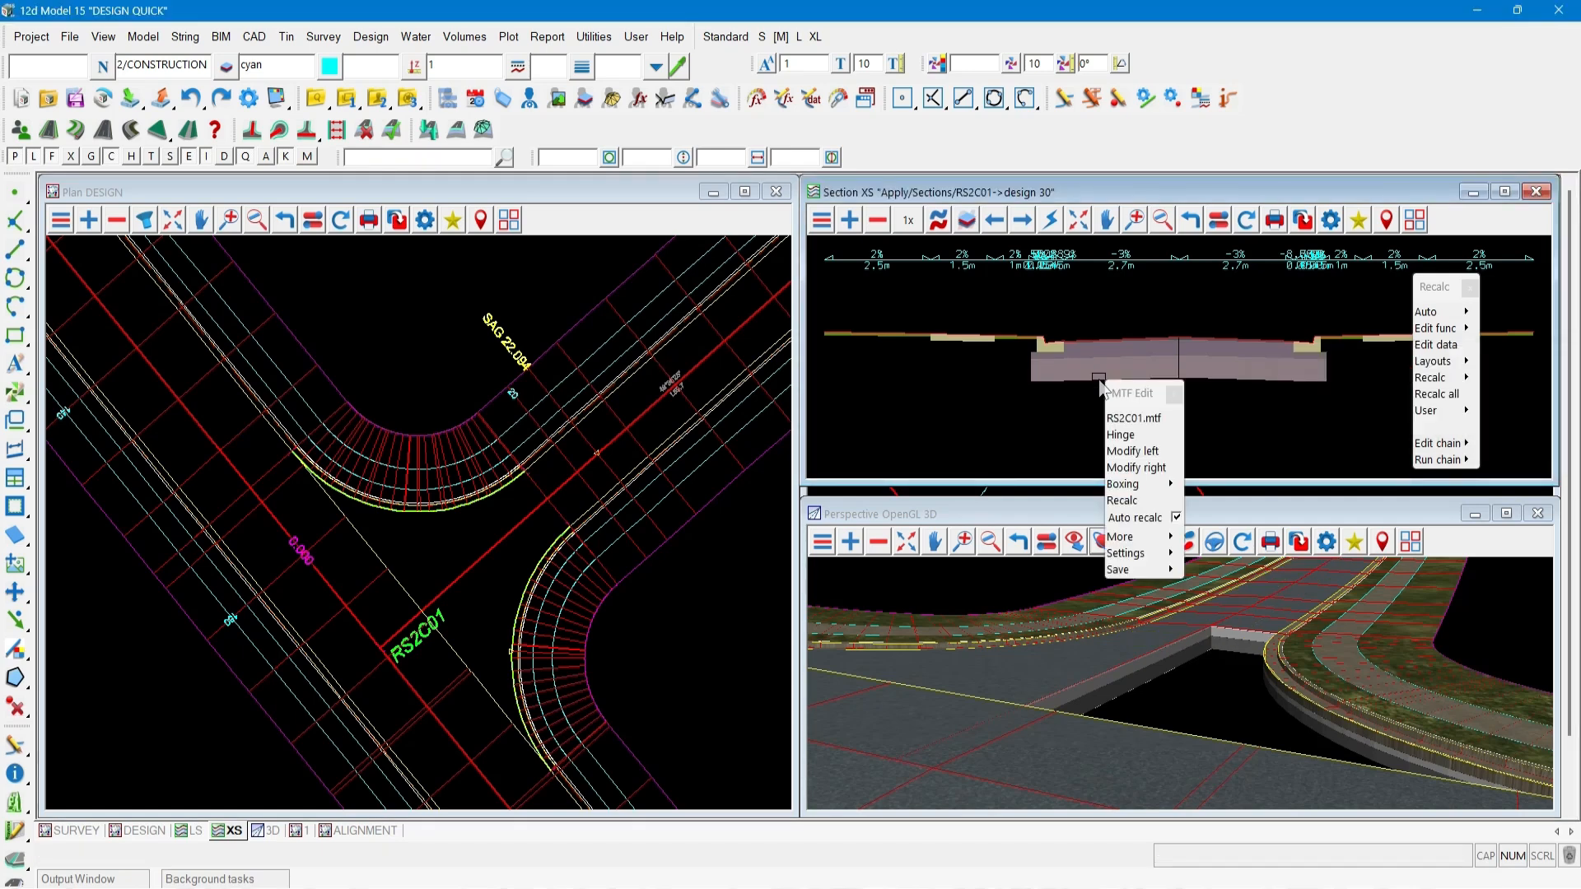
drag(1120, 387, 162, 268)
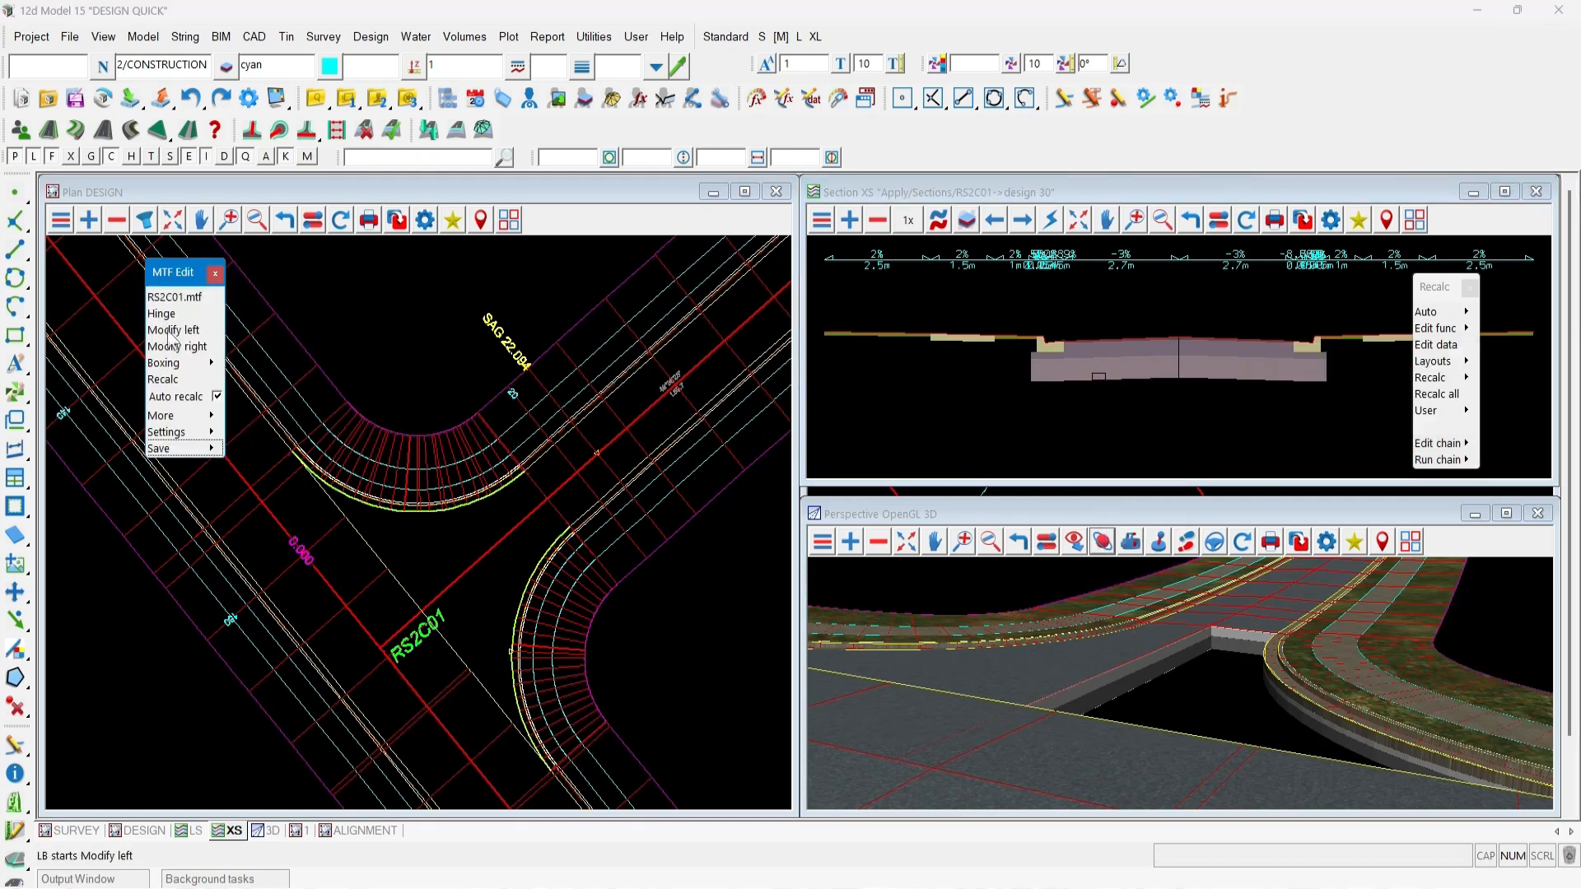
click(170, 333)
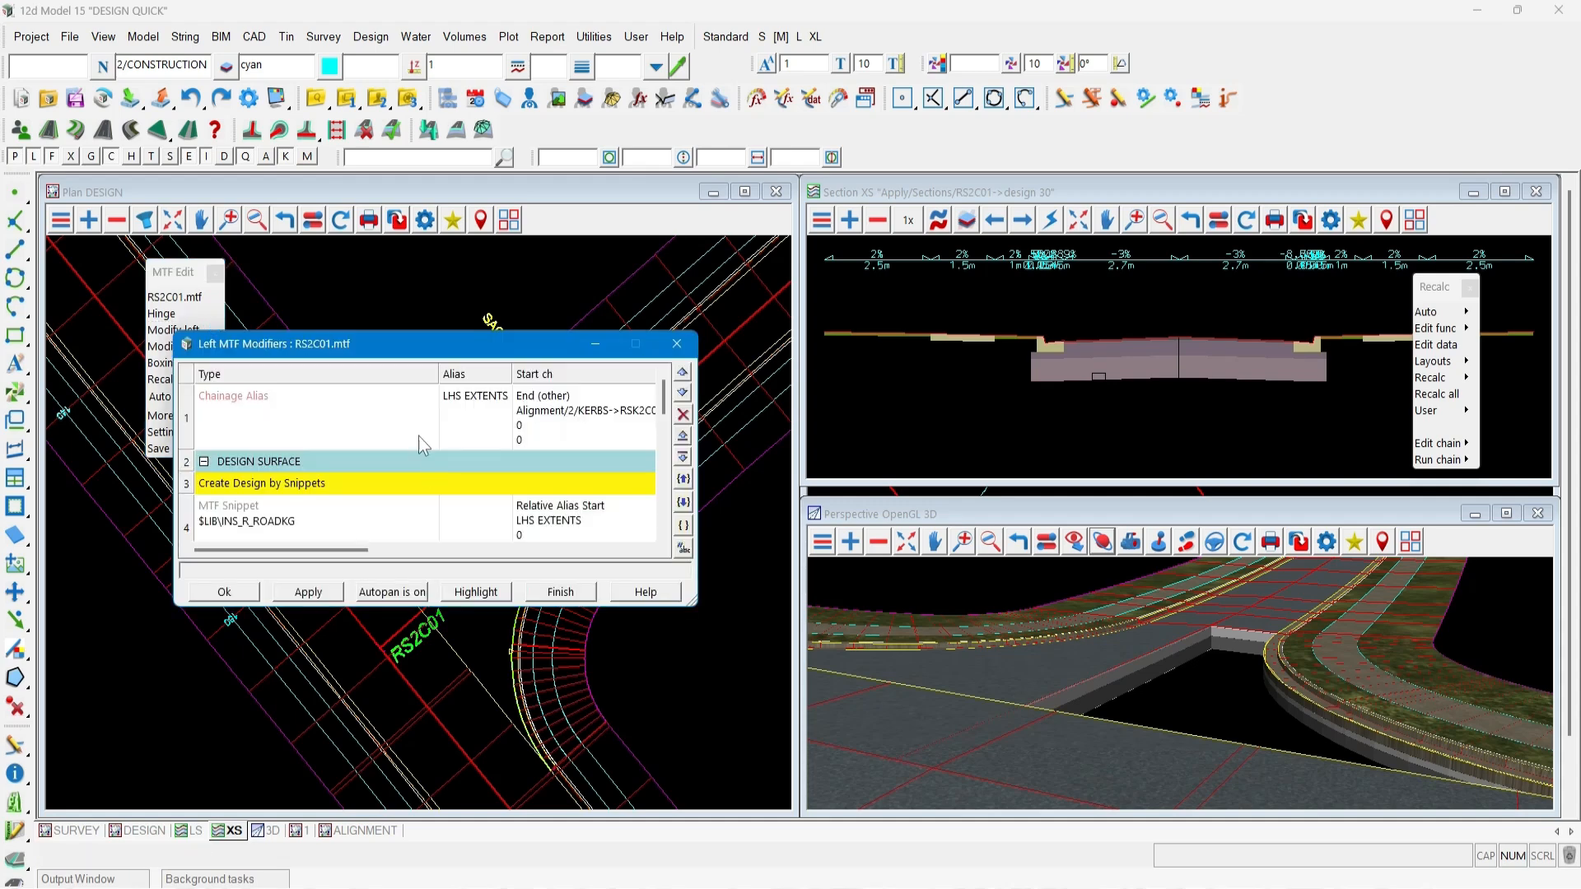
drag(326, 354, 217, 268)
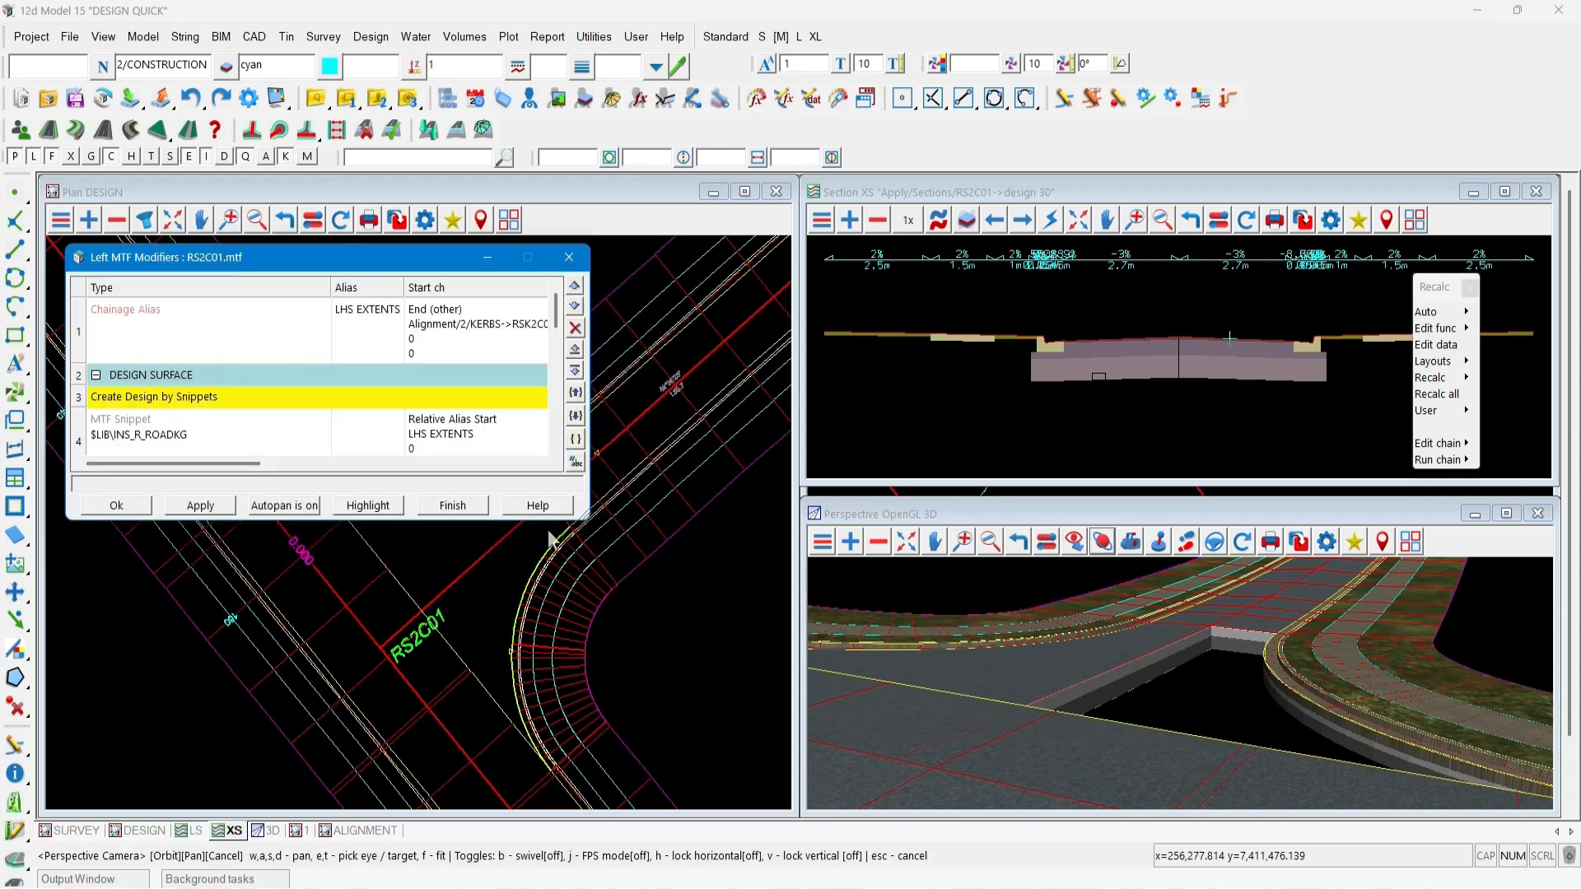
drag(584, 520, 753, 795)
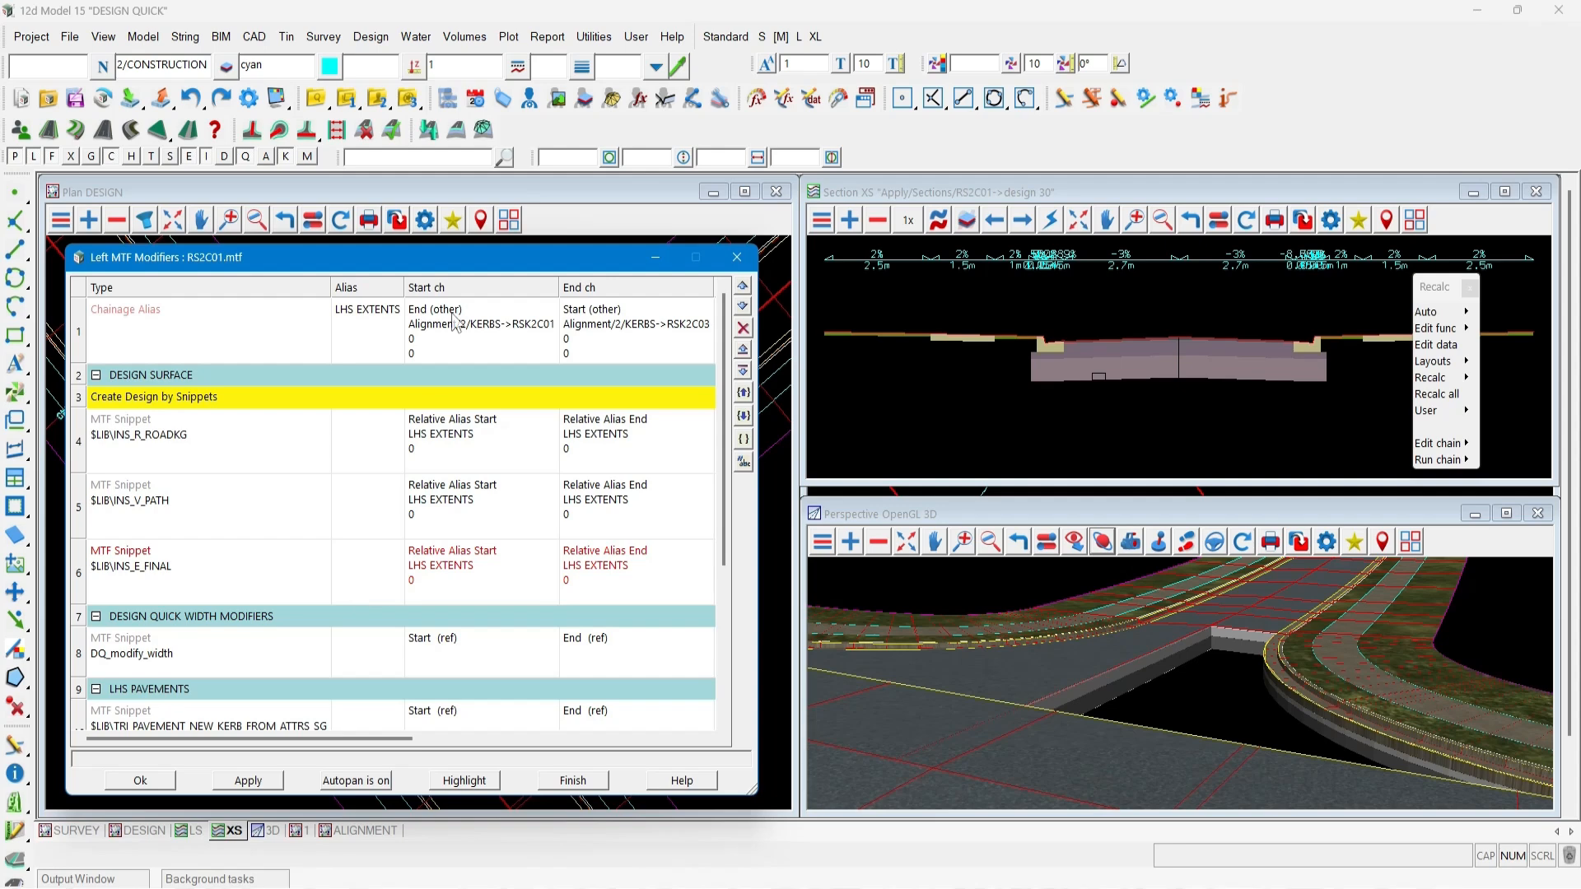
In the pavement styles, set the Tin option of PT01's SMZ layer to strings and sections.
click(456, 130)
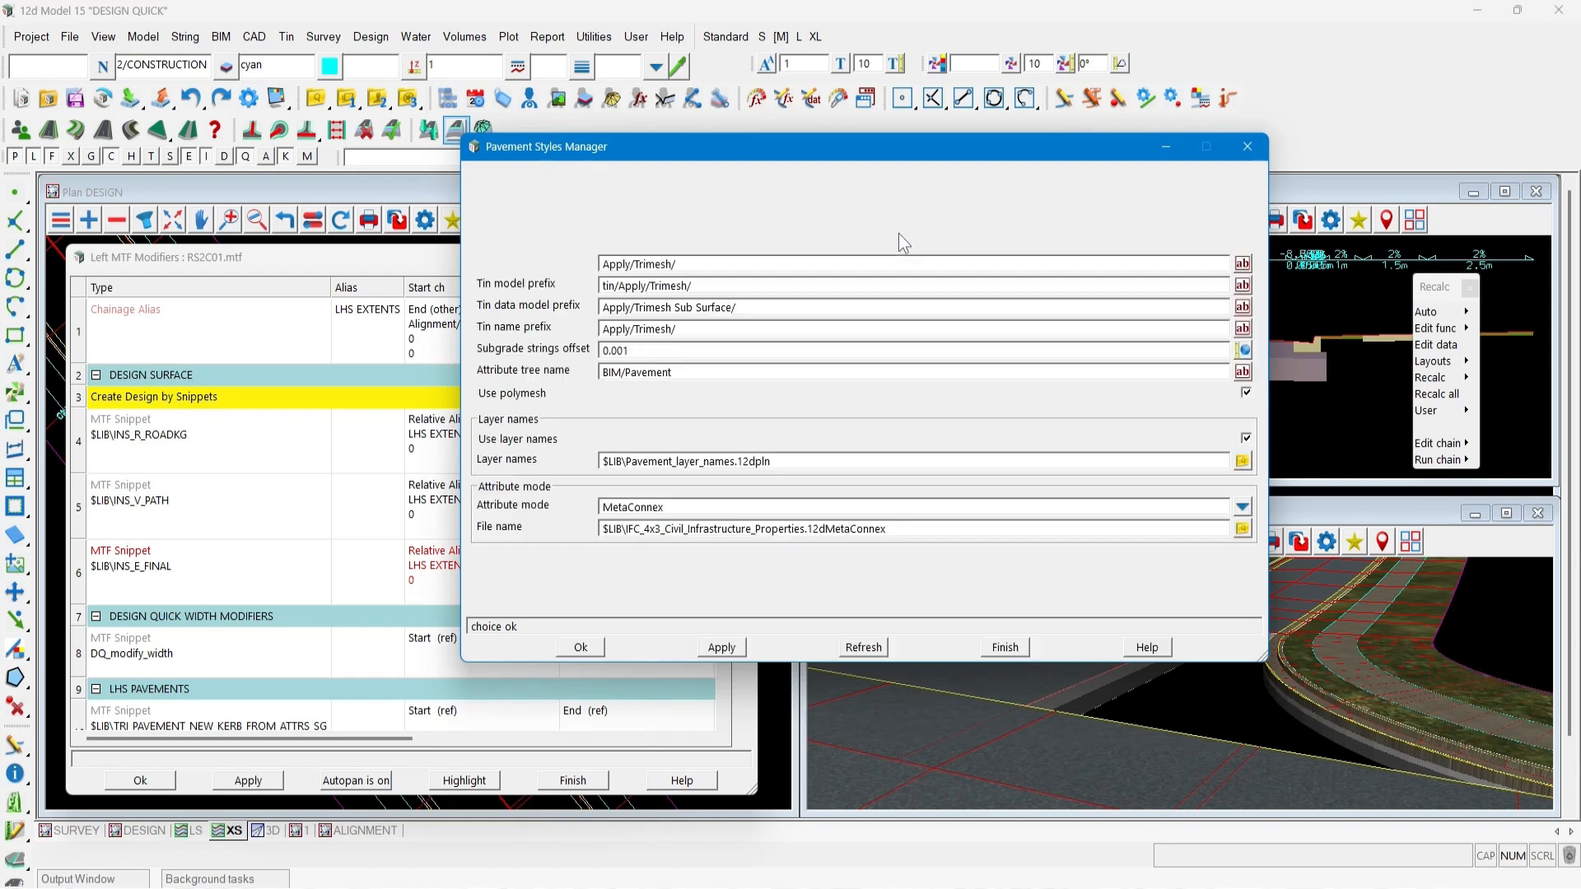
click(543, 177)
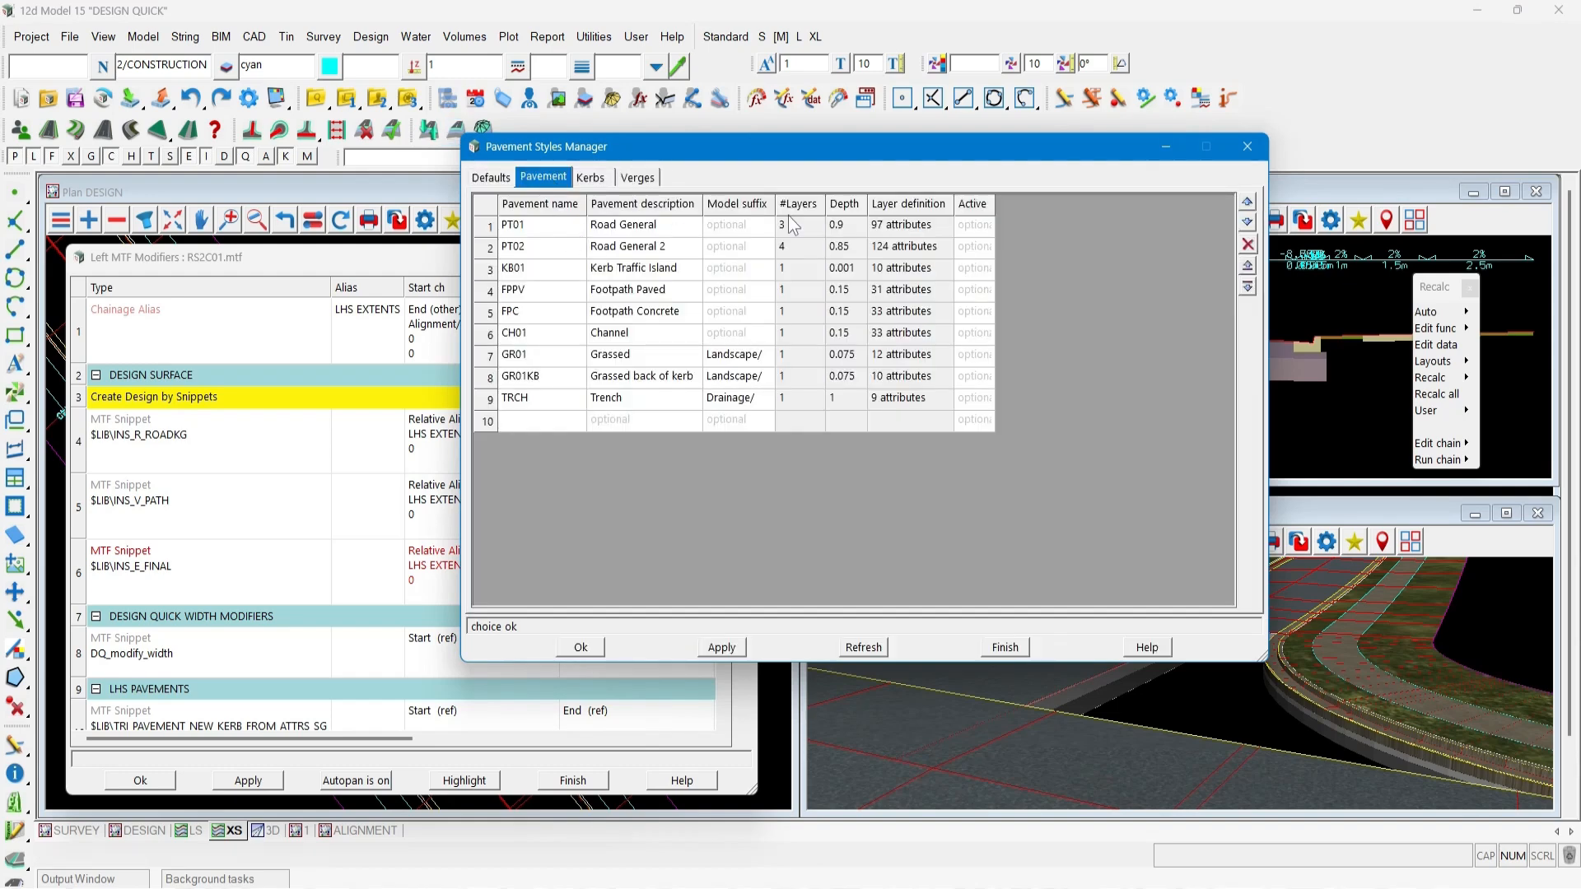
double_click(906, 226)
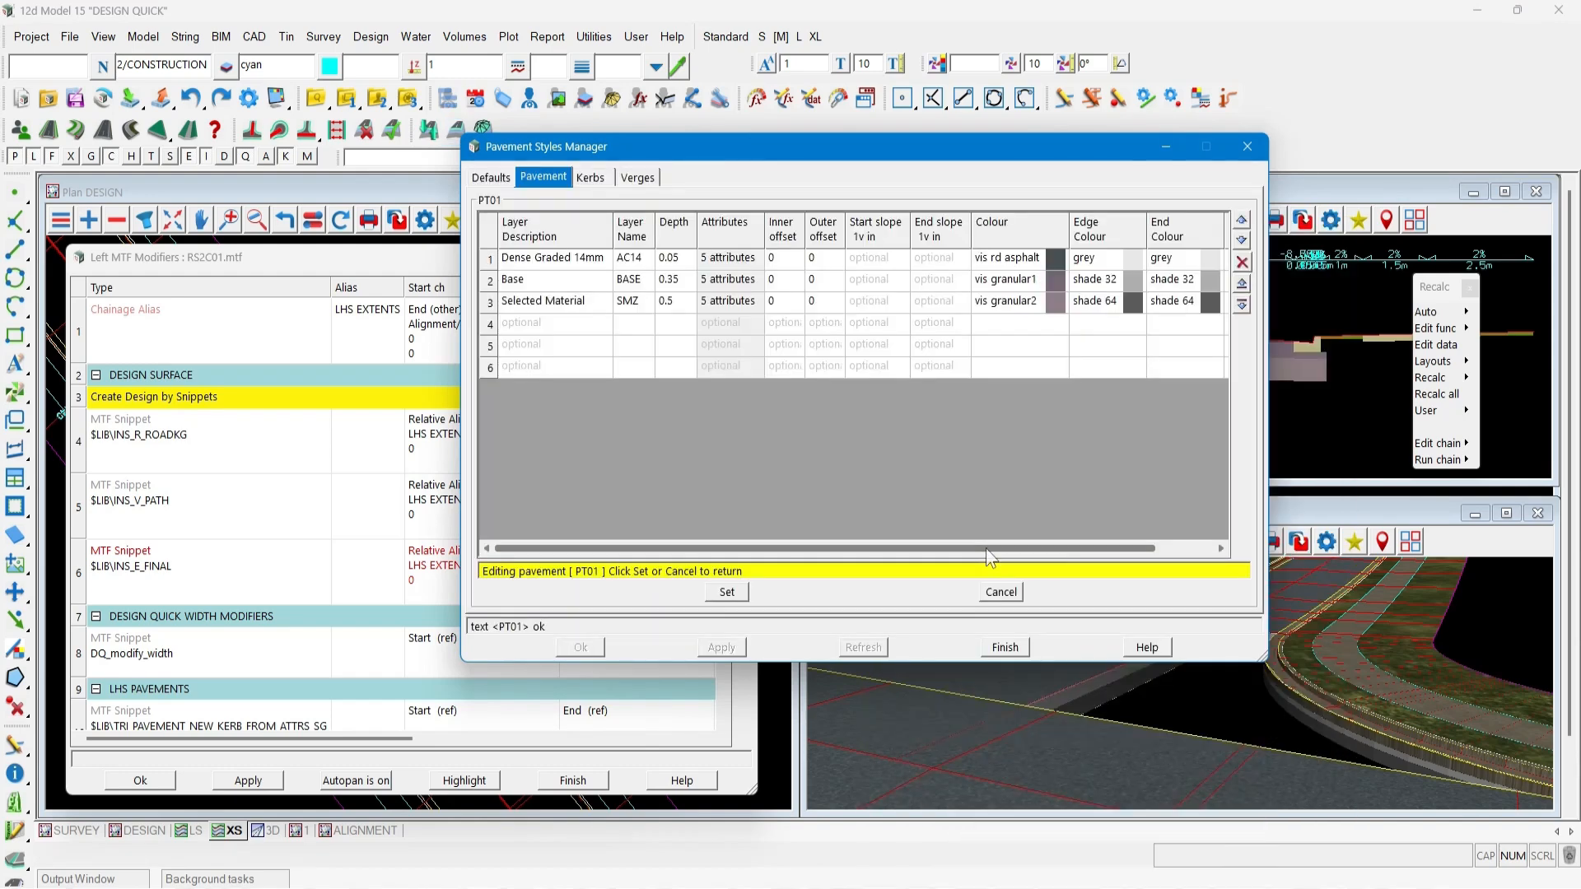
drag(989, 550, 1045, 549)
click(1120, 302)
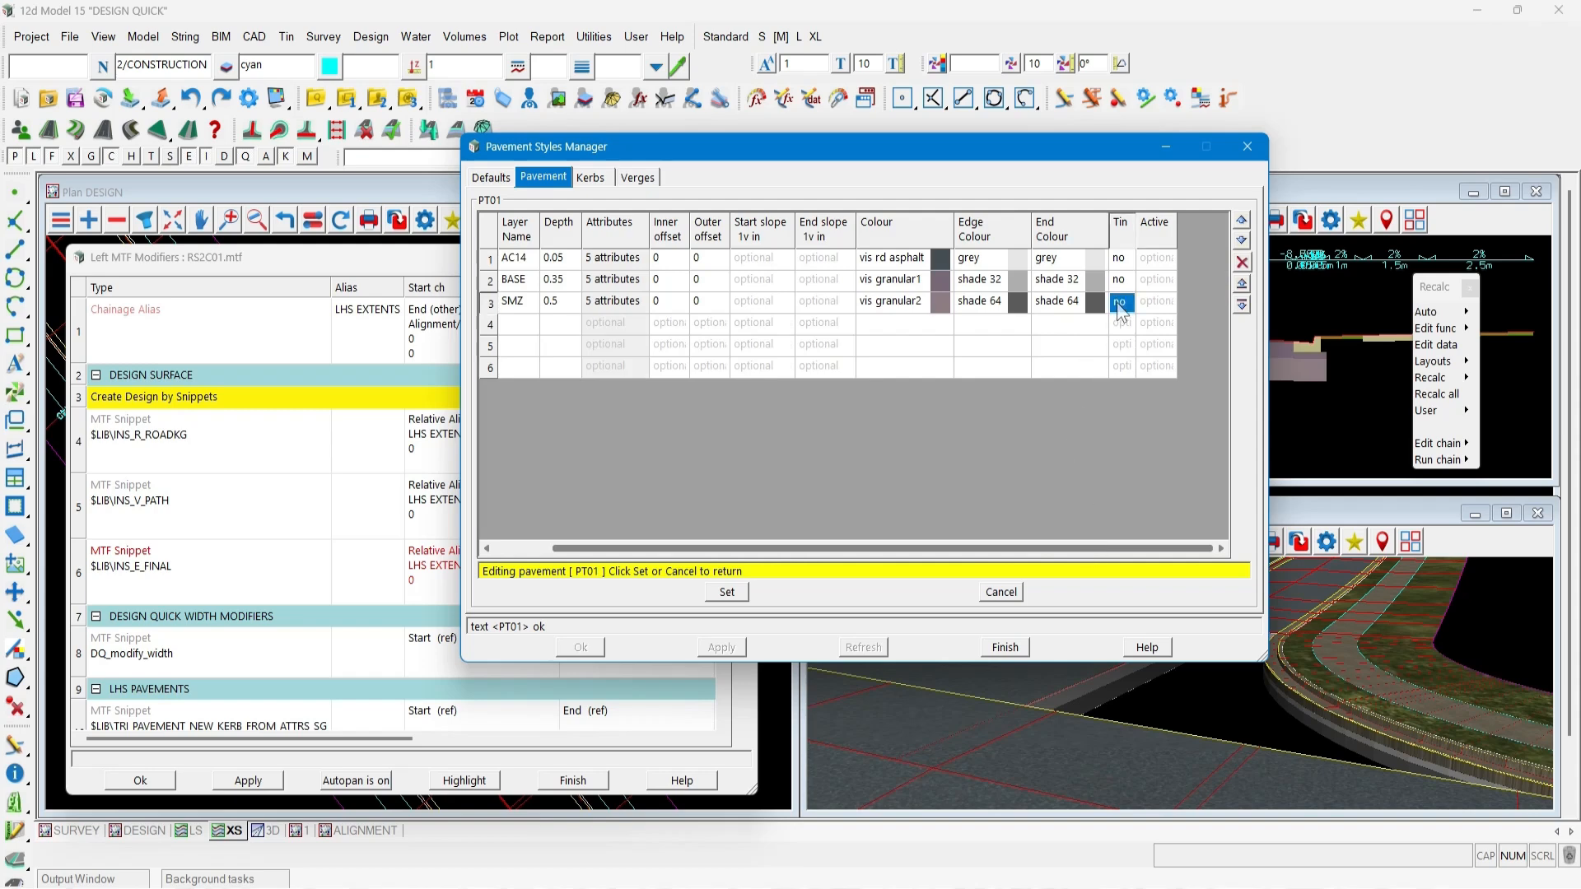
click(1120, 303)
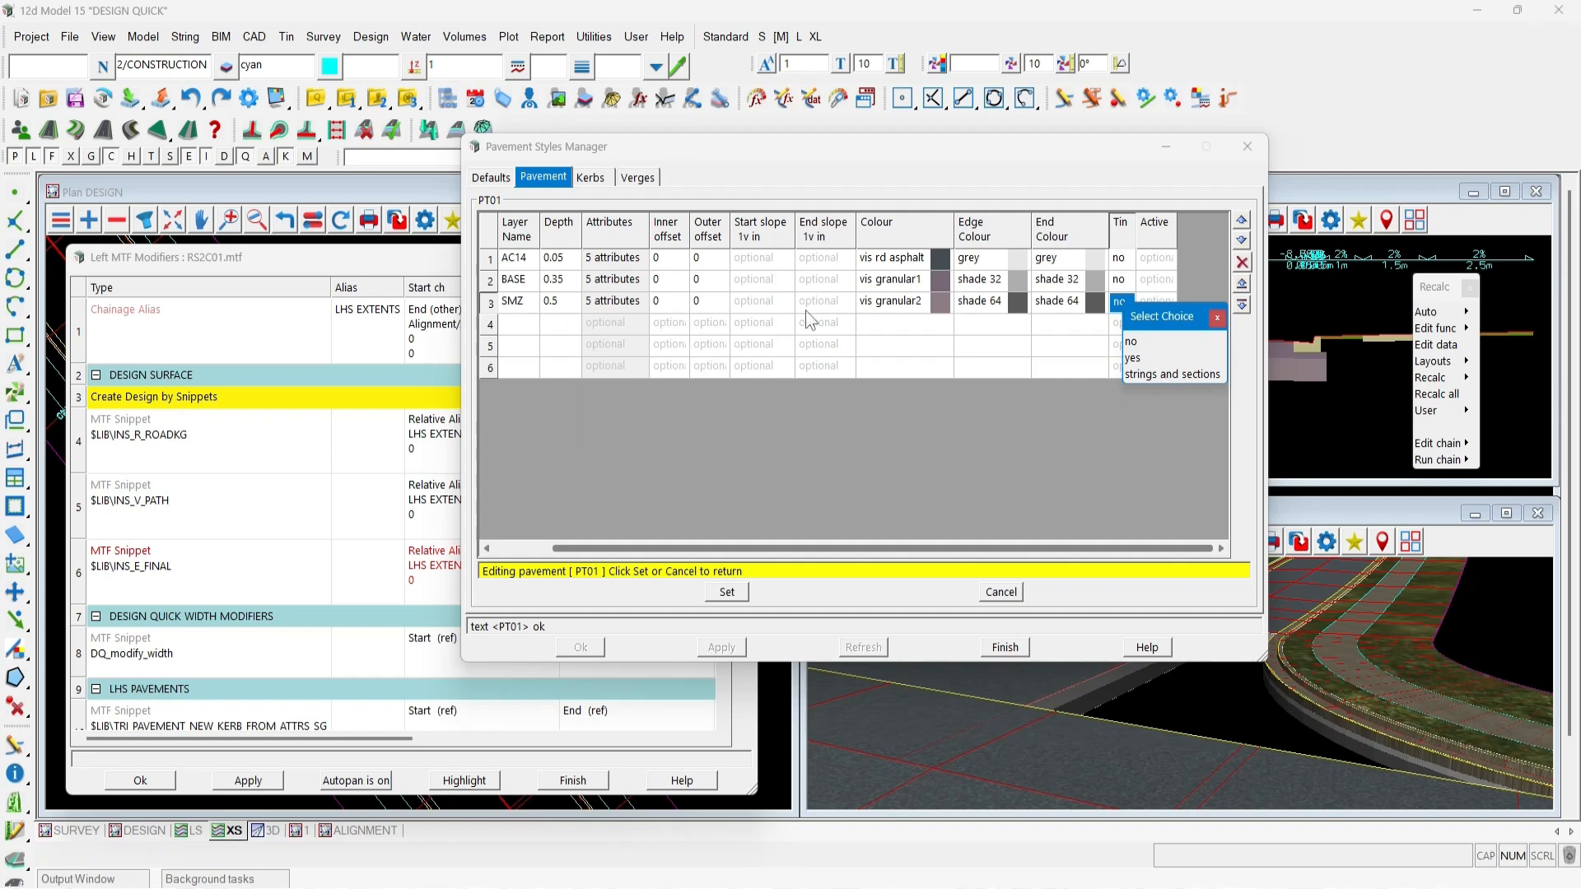
mouse_move(623, 311)
click(1167, 375)
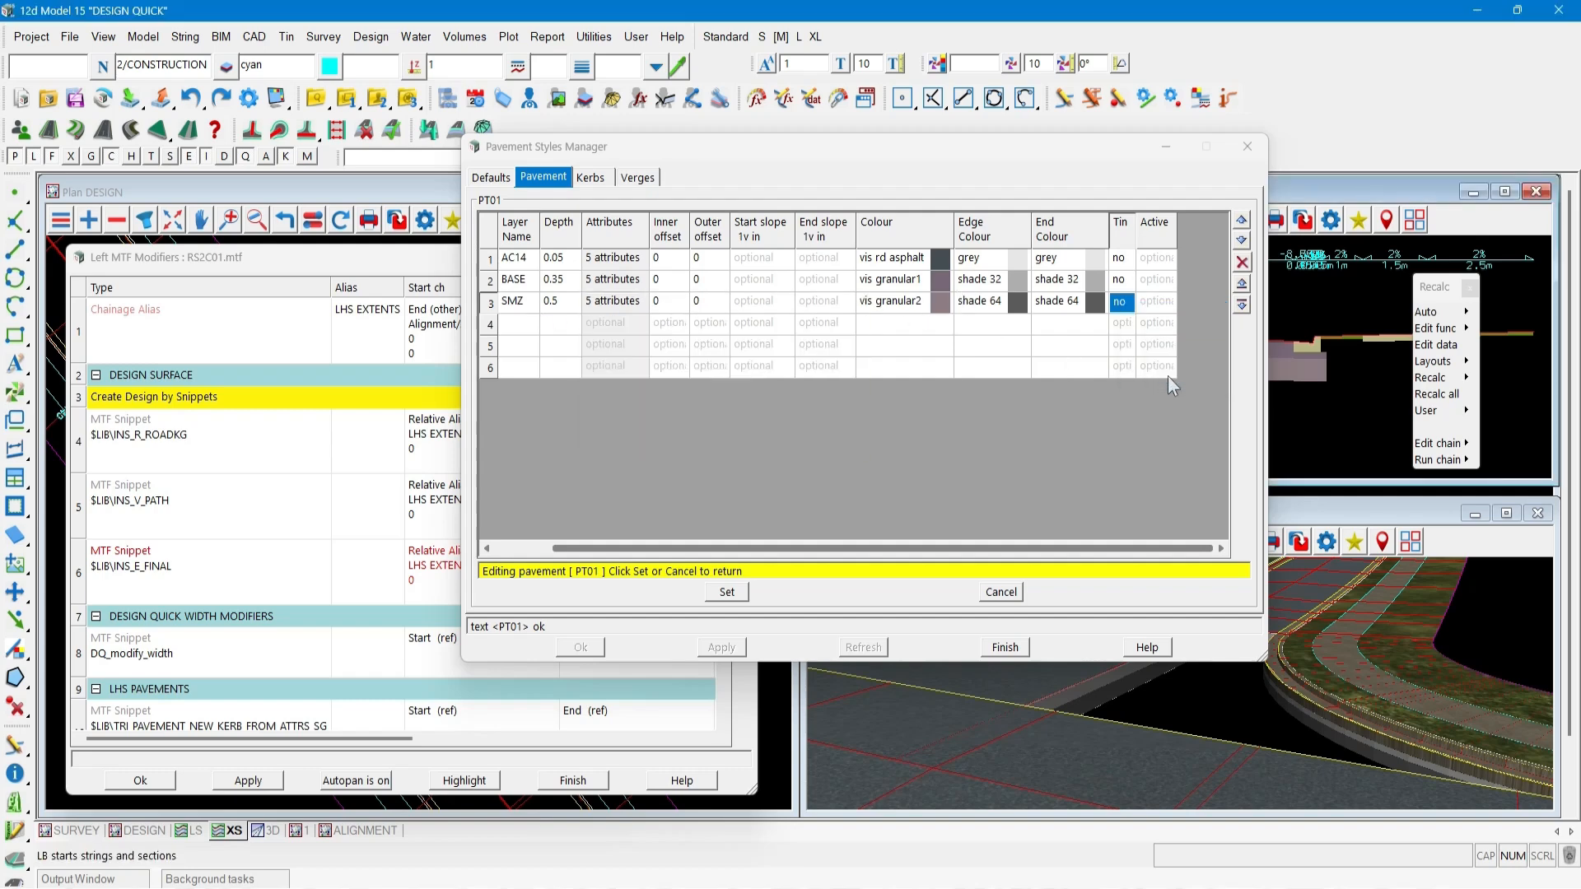
click(727, 592)
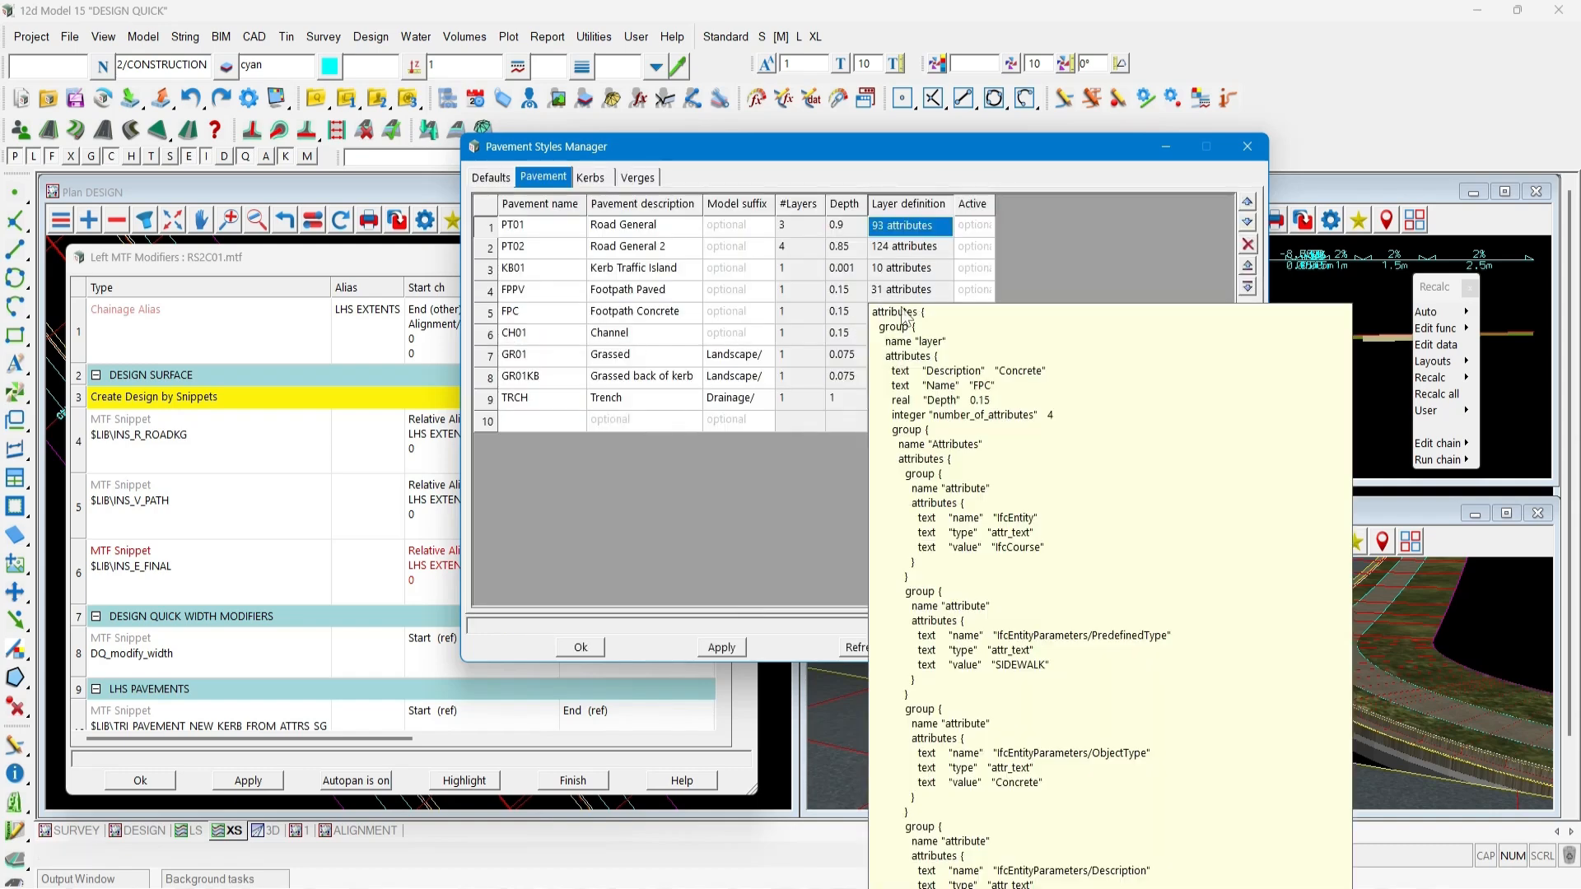
Change the Tin option of the FPC Concrete layer, apply the pavement styles, and reapply the left modifiers.
click(901, 312)
click(1186, 258)
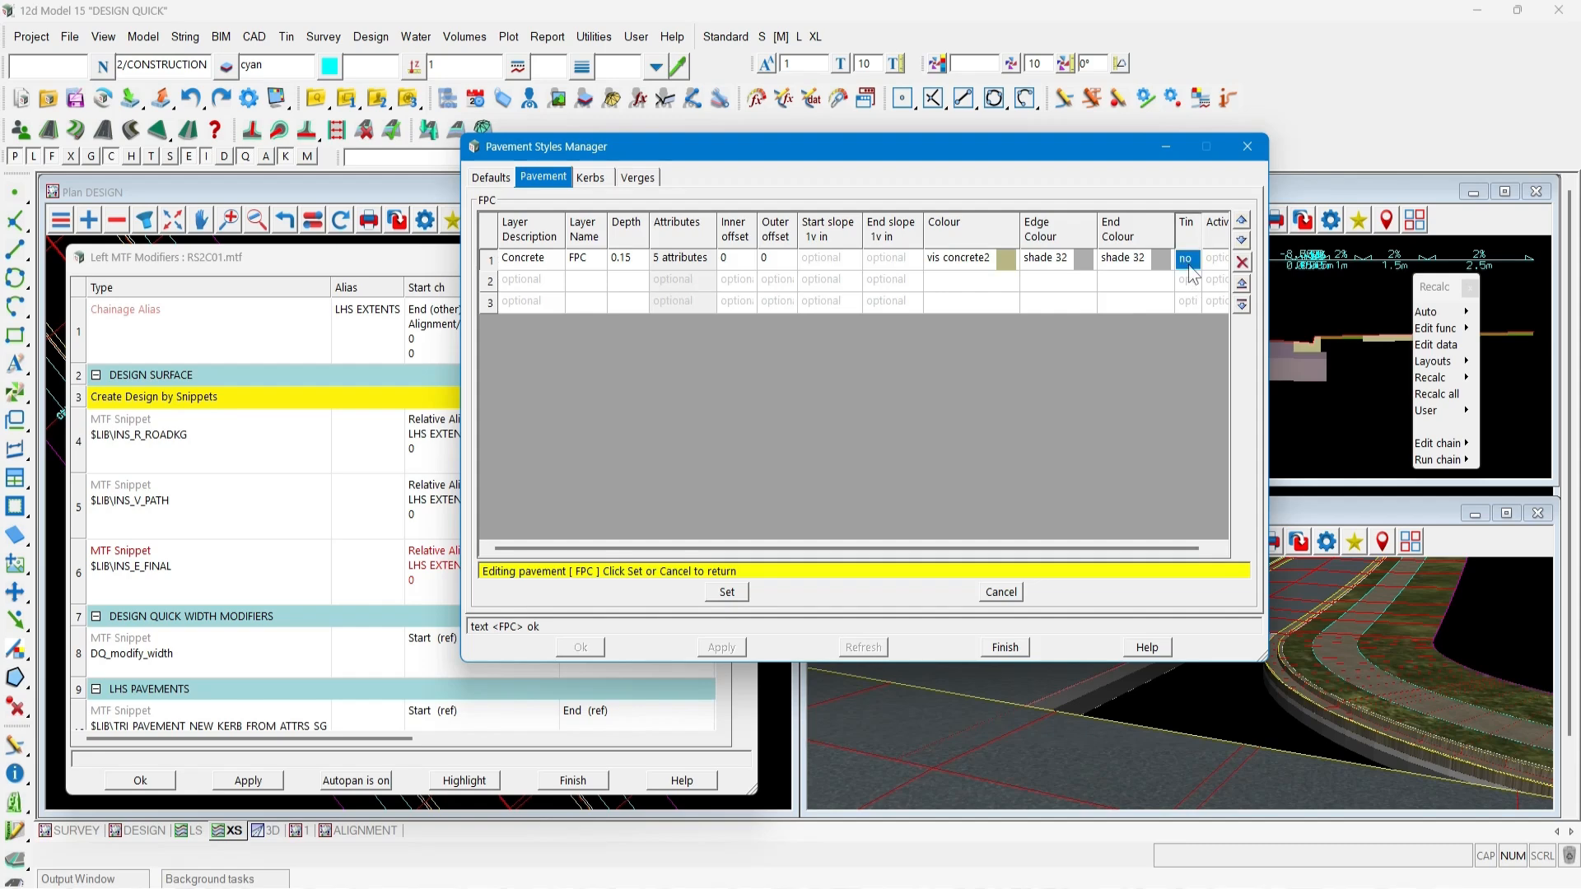
click(962, 469)
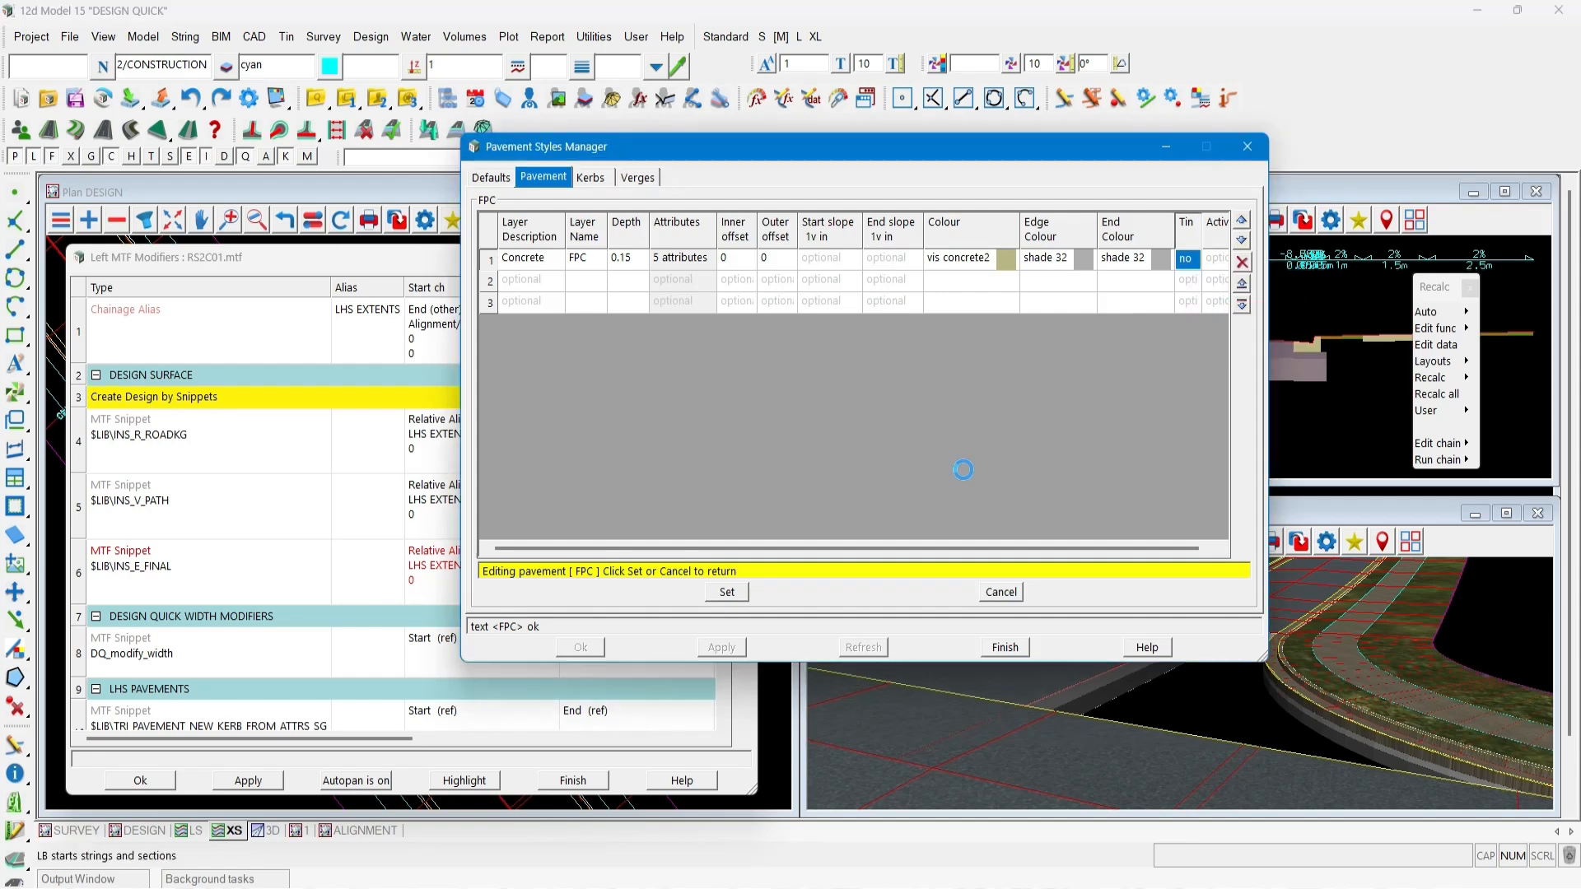
click(728, 592)
click(721, 647)
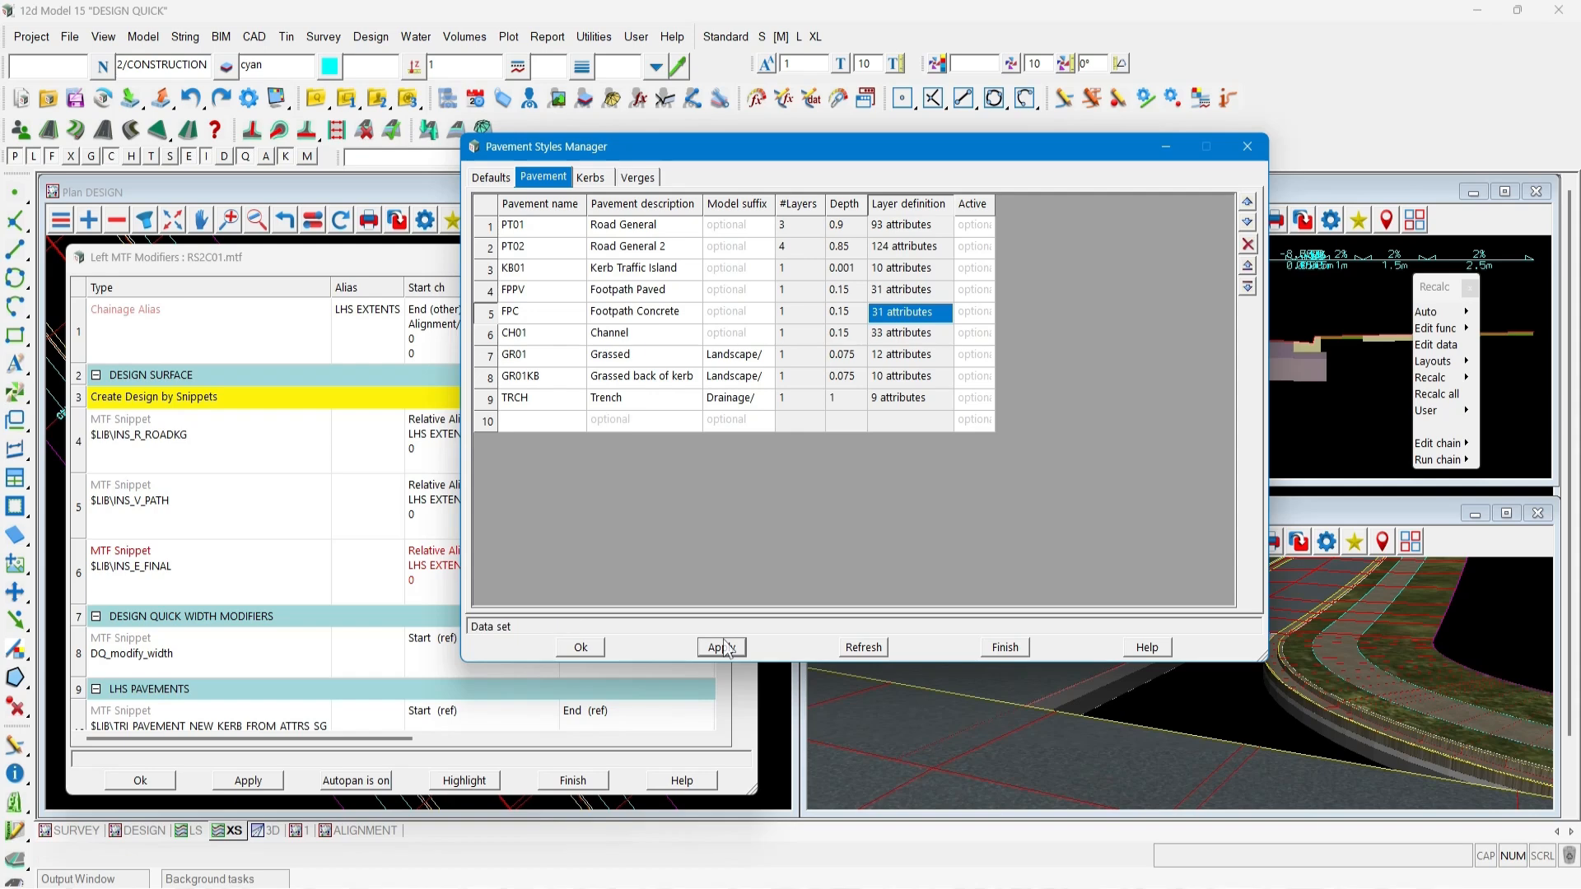
click(581, 648)
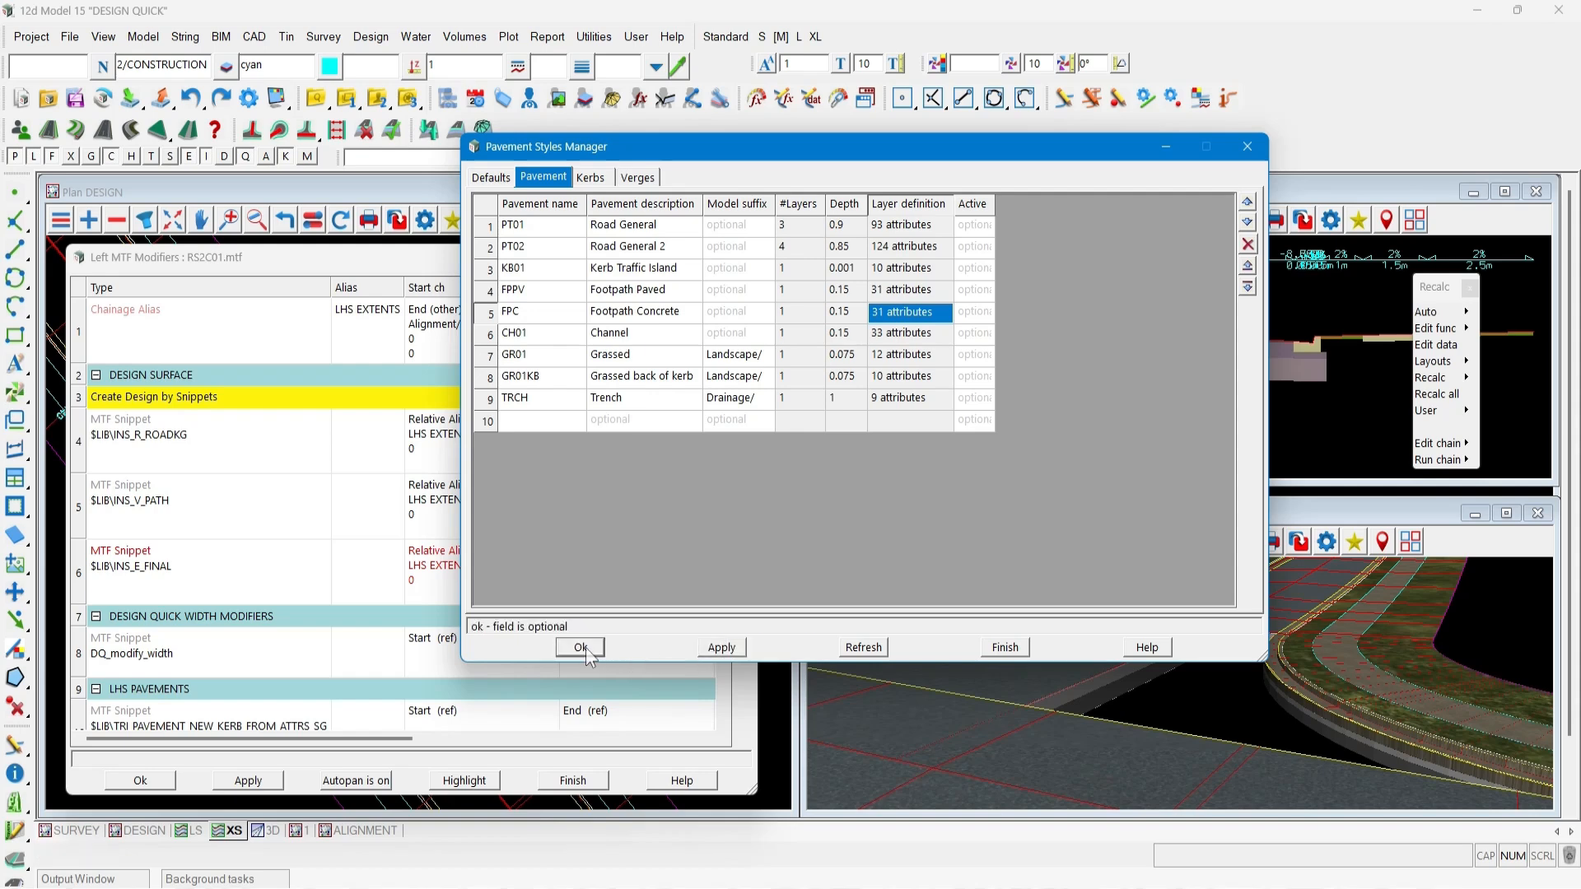
click(251, 779)
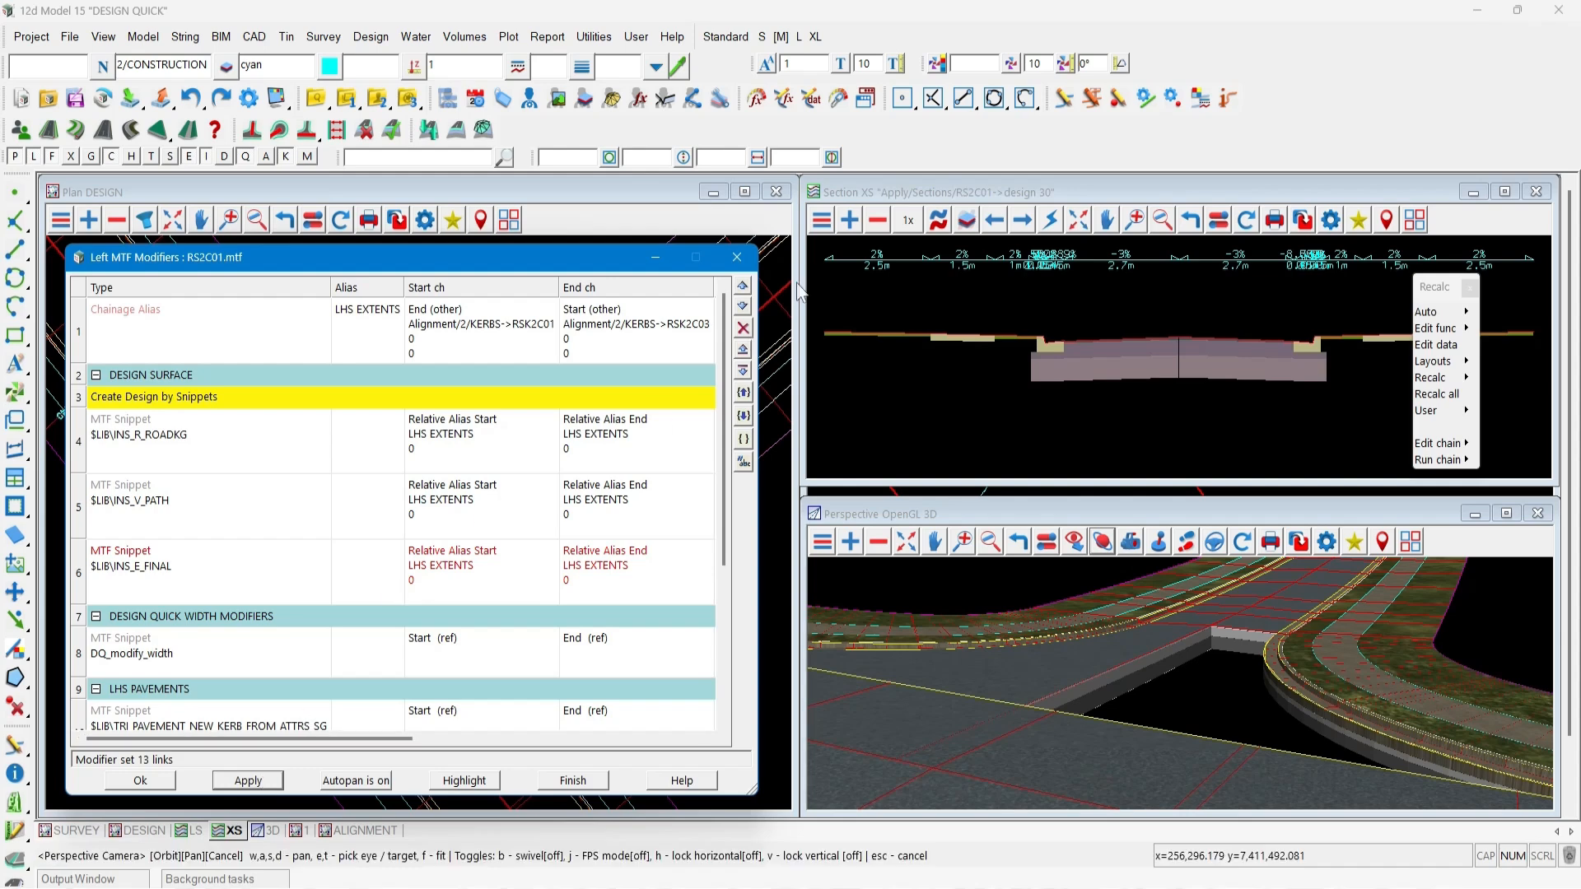
Add the Apply/Trimesh Sub Surface model to the section view.
click(849, 221)
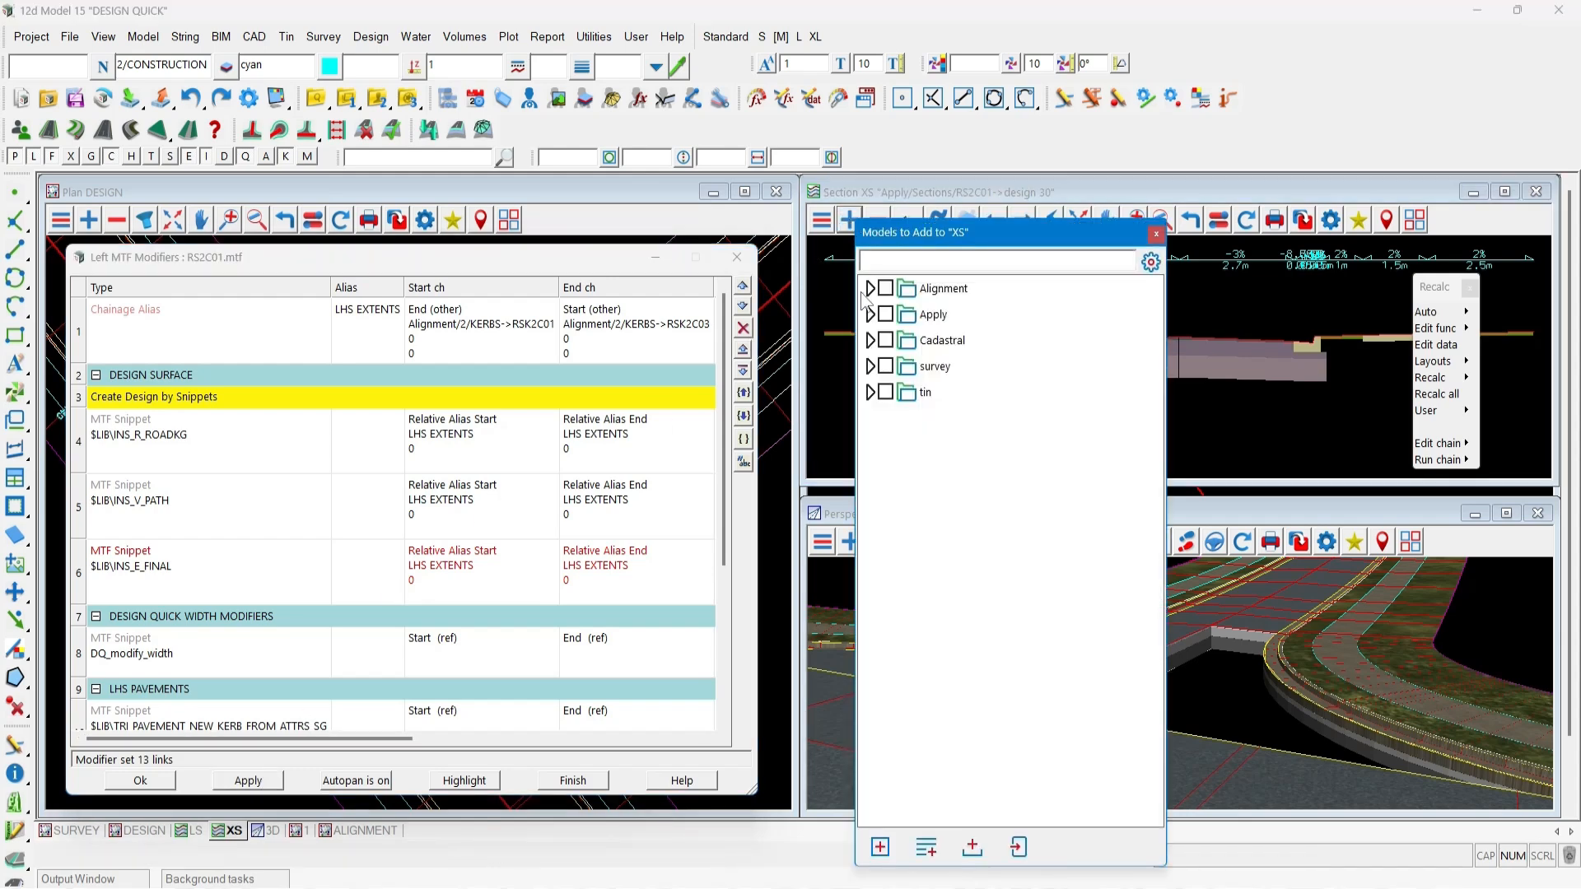
click(872, 316)
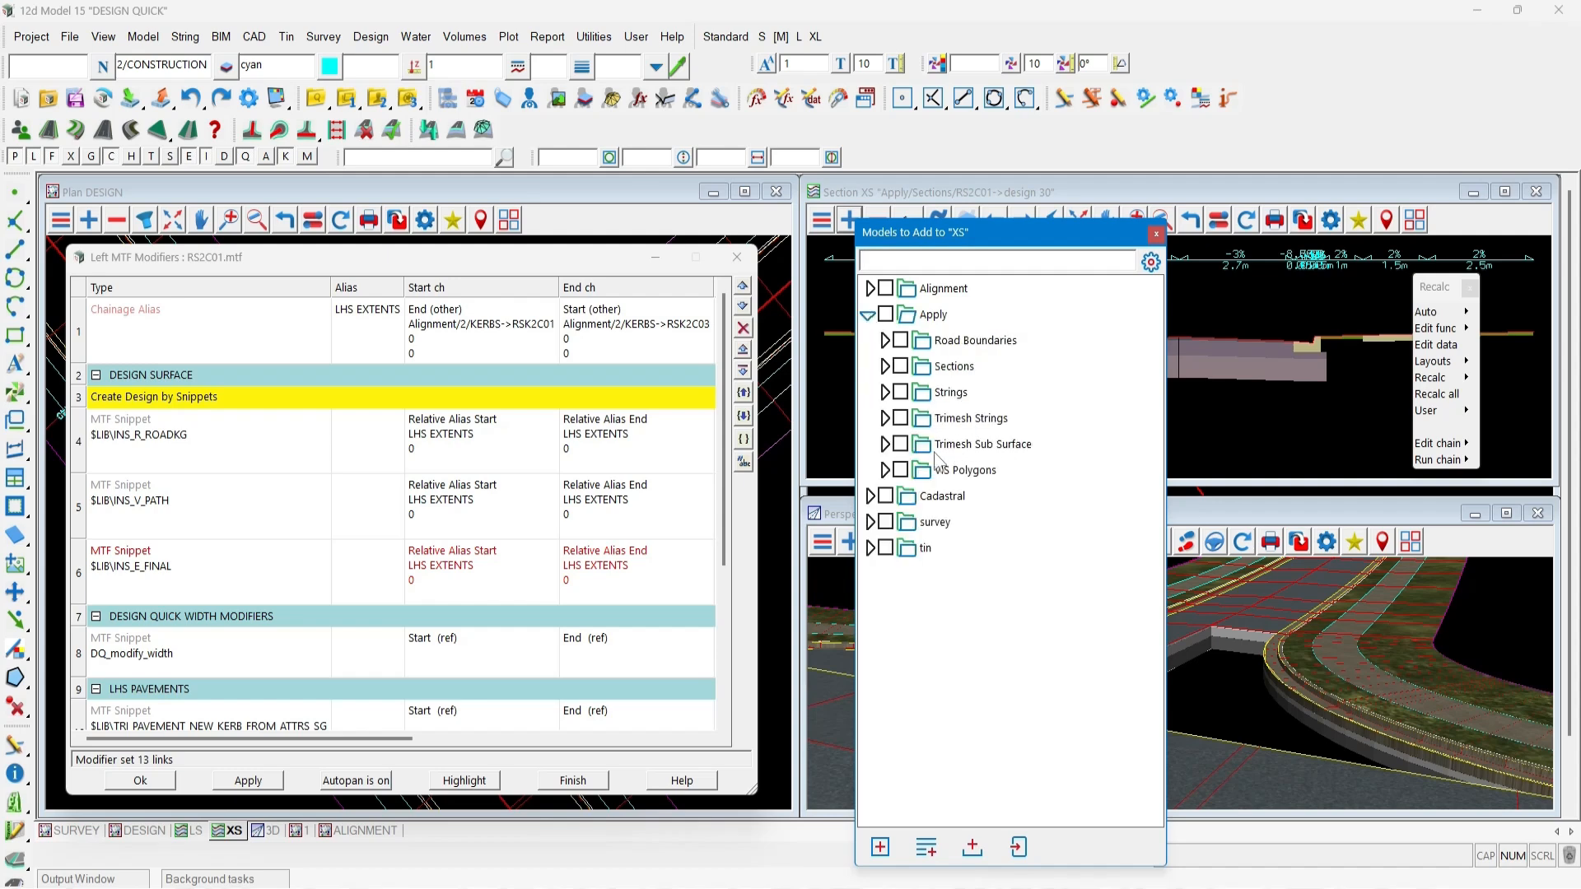
double_click(975, 443)
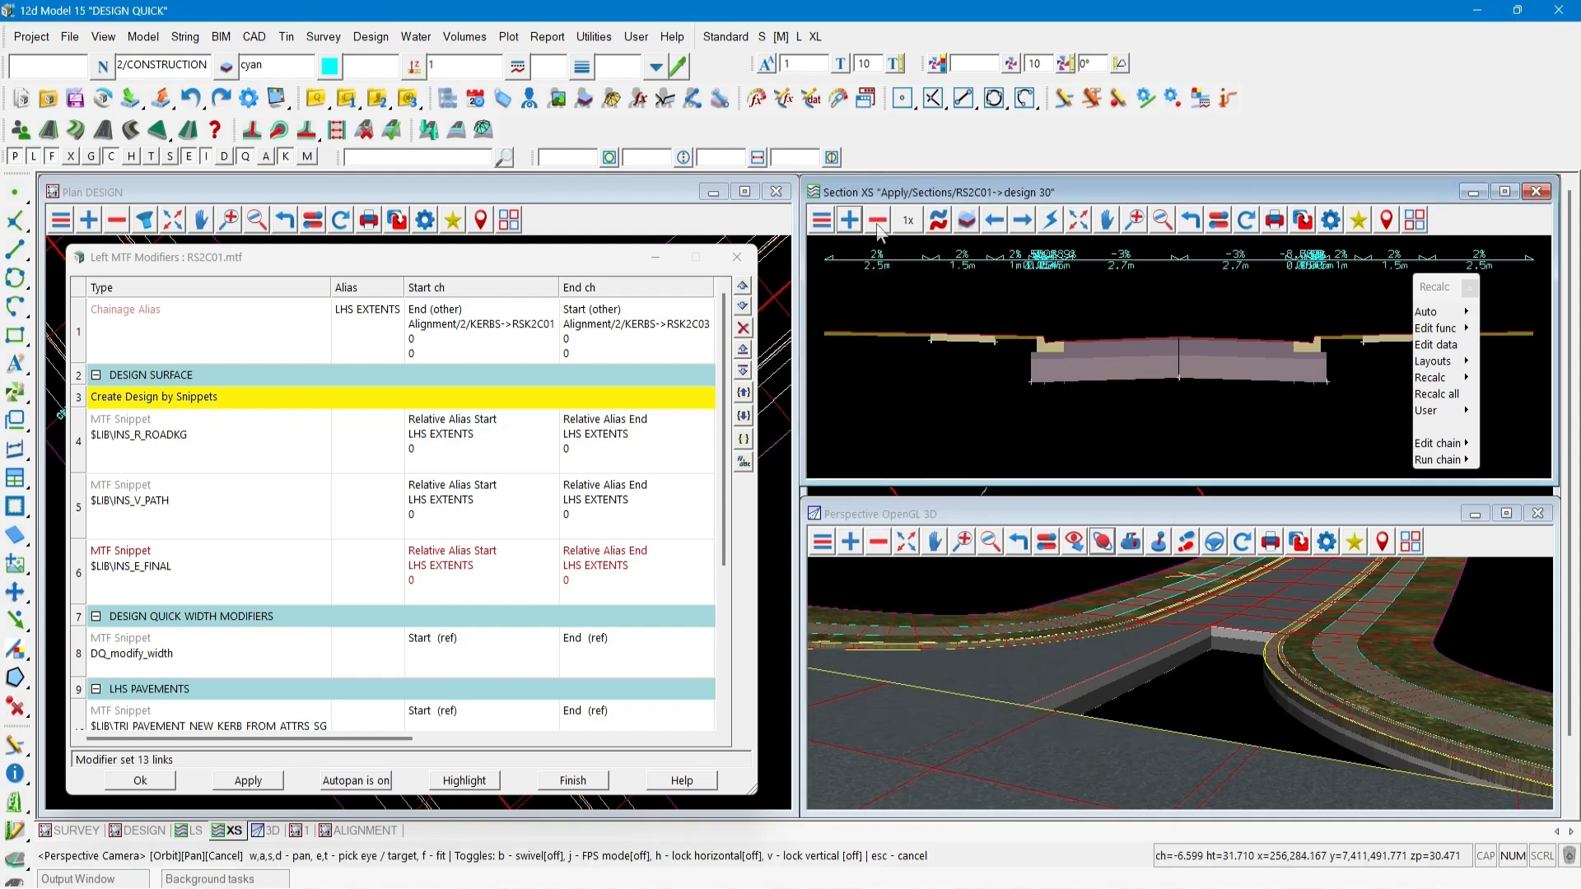
Remove the Apply/Trimesh model from the section view, keeping only the Trimesh Sub Surface model.
click(878, 220)
click(893, 288)
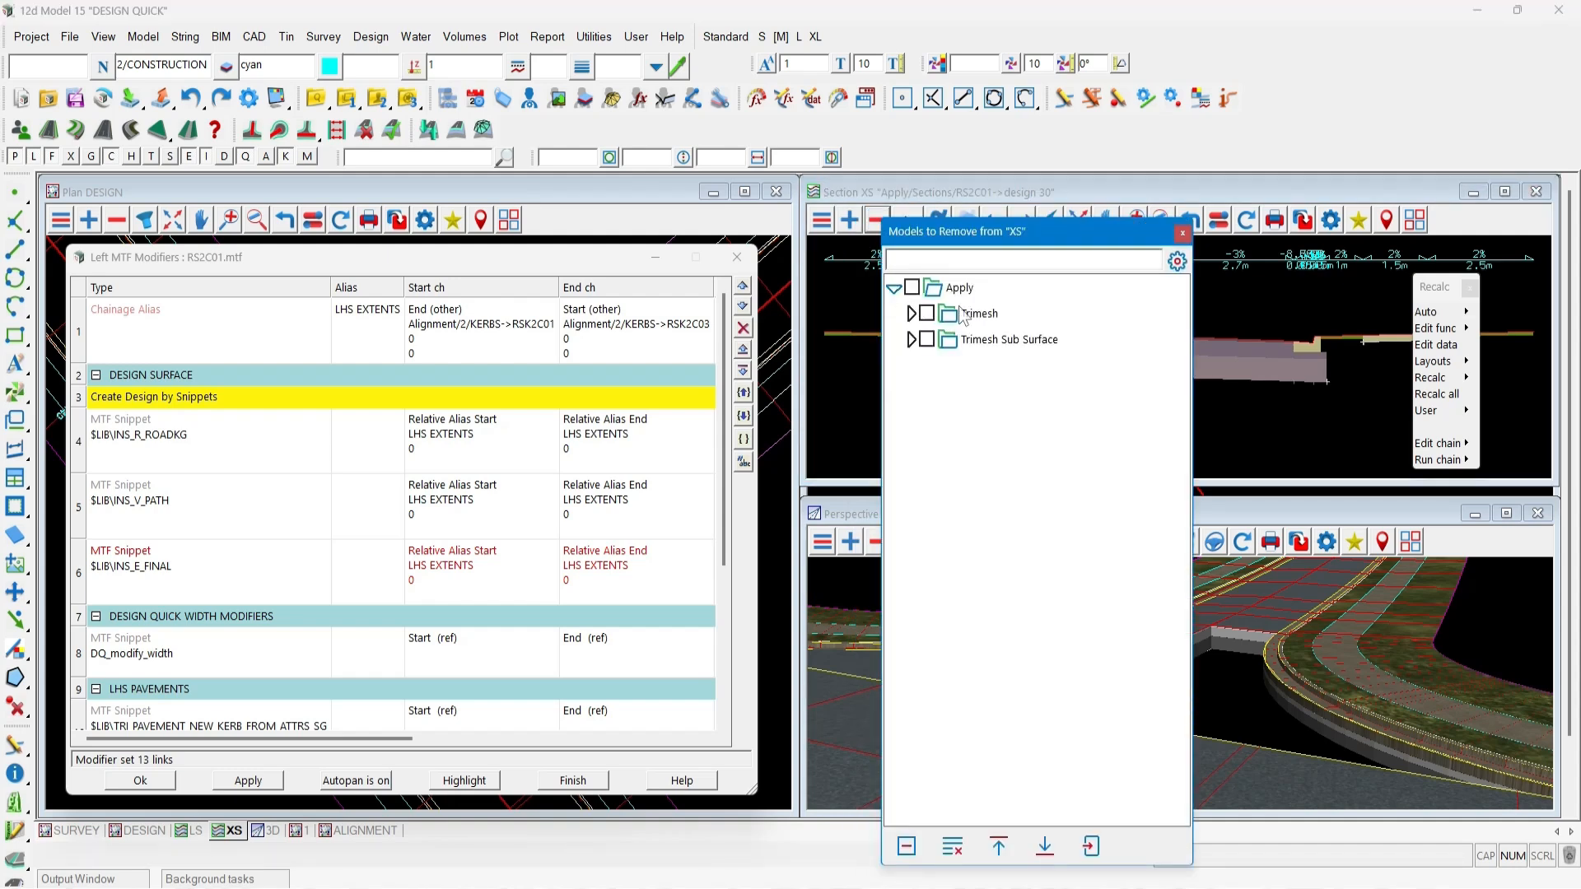
double_click(972, 313)
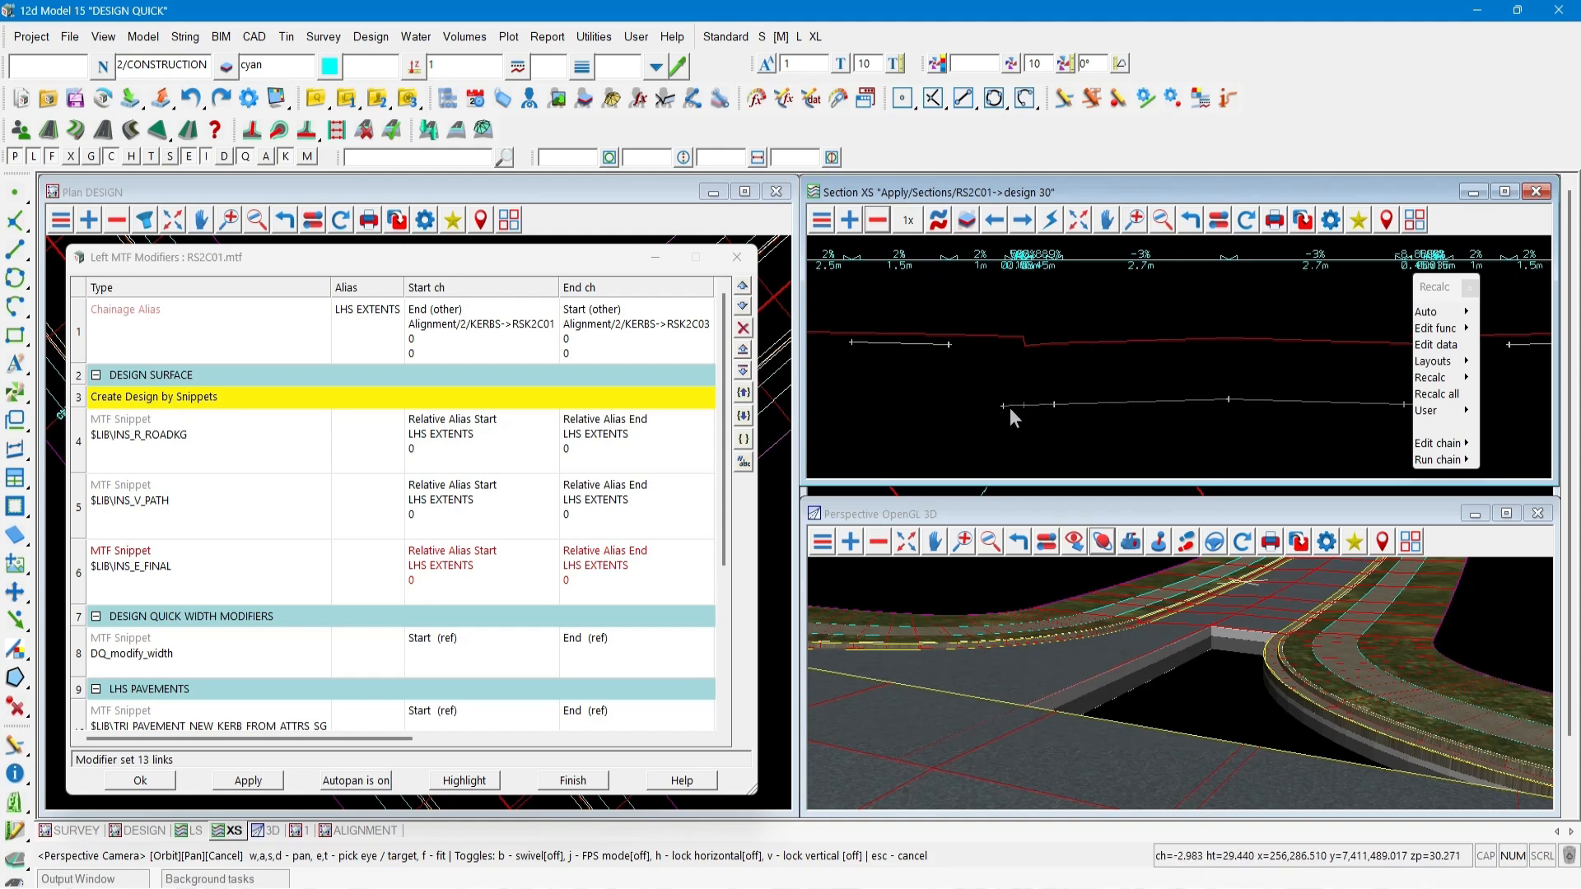
drag(1437, 293, 1474, 274)
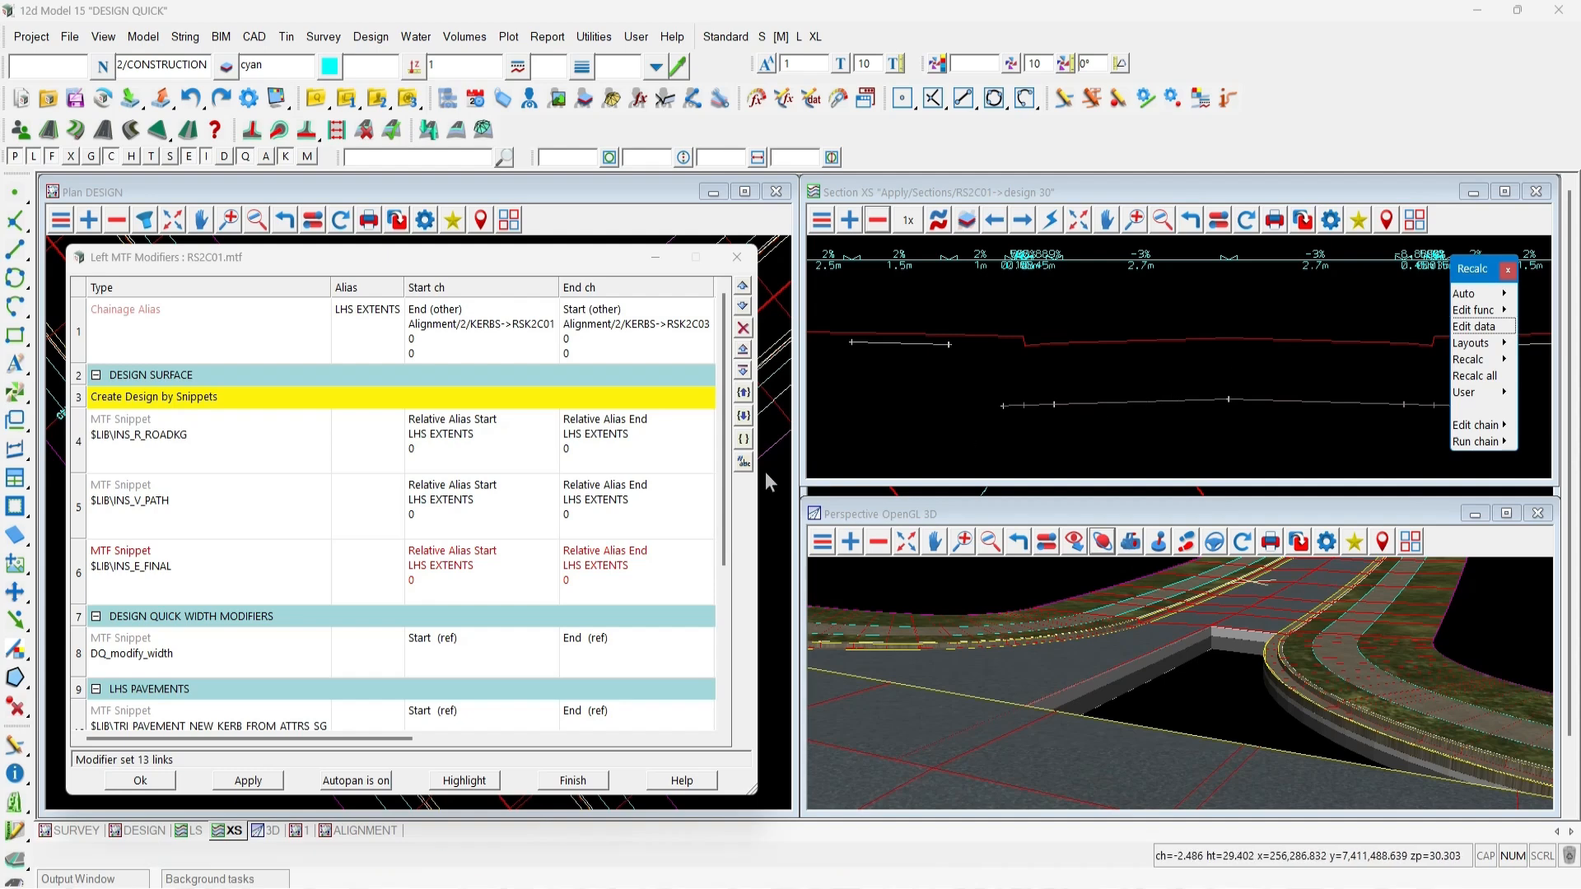
Open the first LHS pavement snippet and set its subgrade tin edge mode to Wall, then apply.
scroll(667, 489, down, 3)
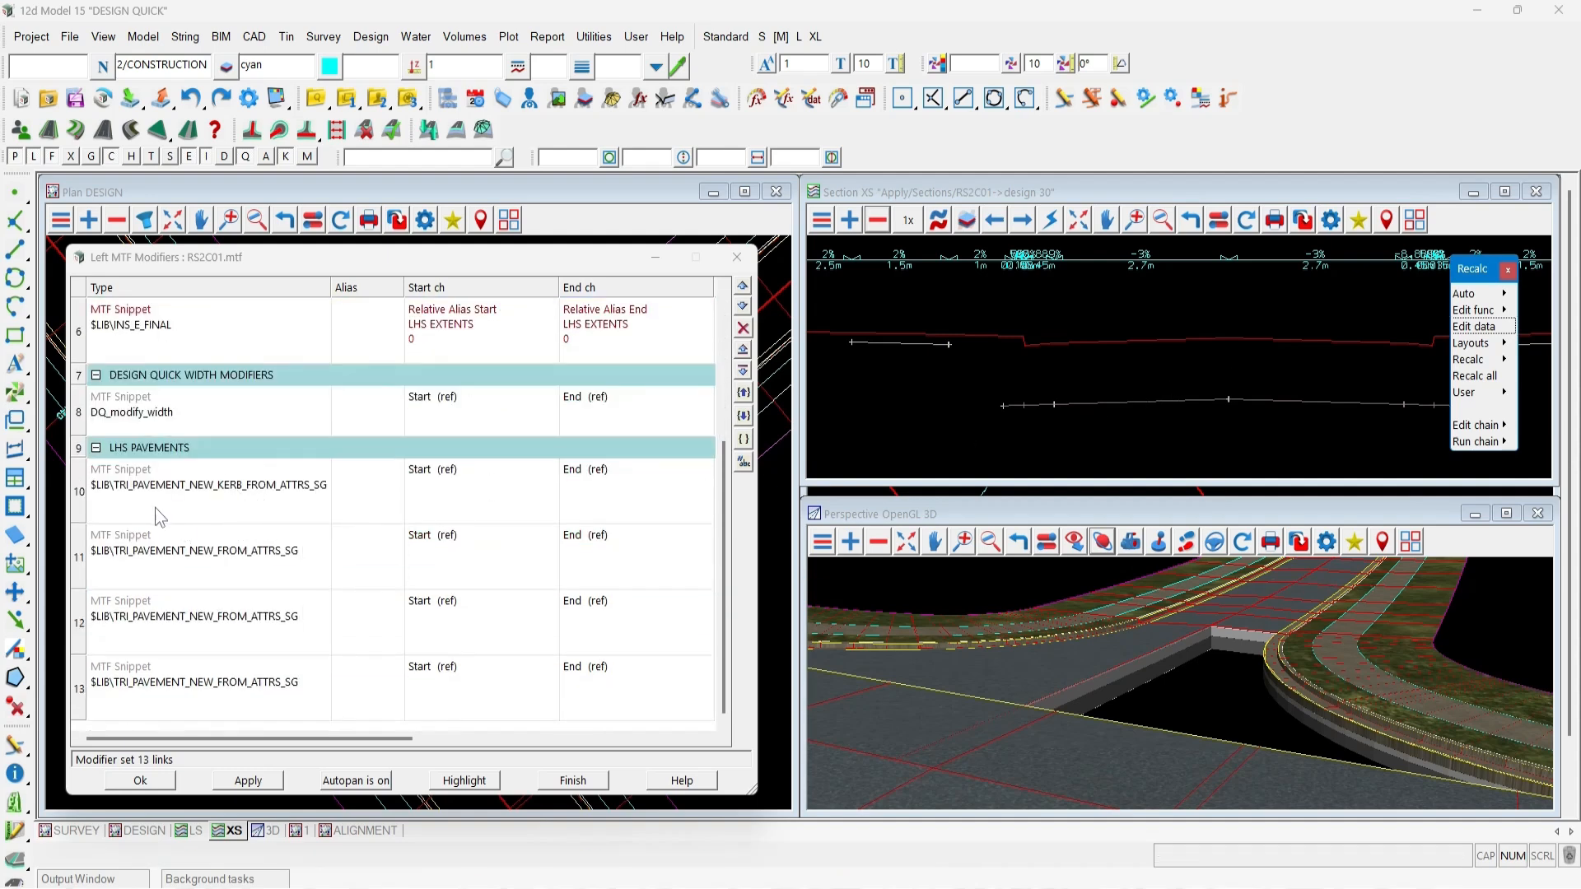
click(197, 486)
double_click(197, 486)
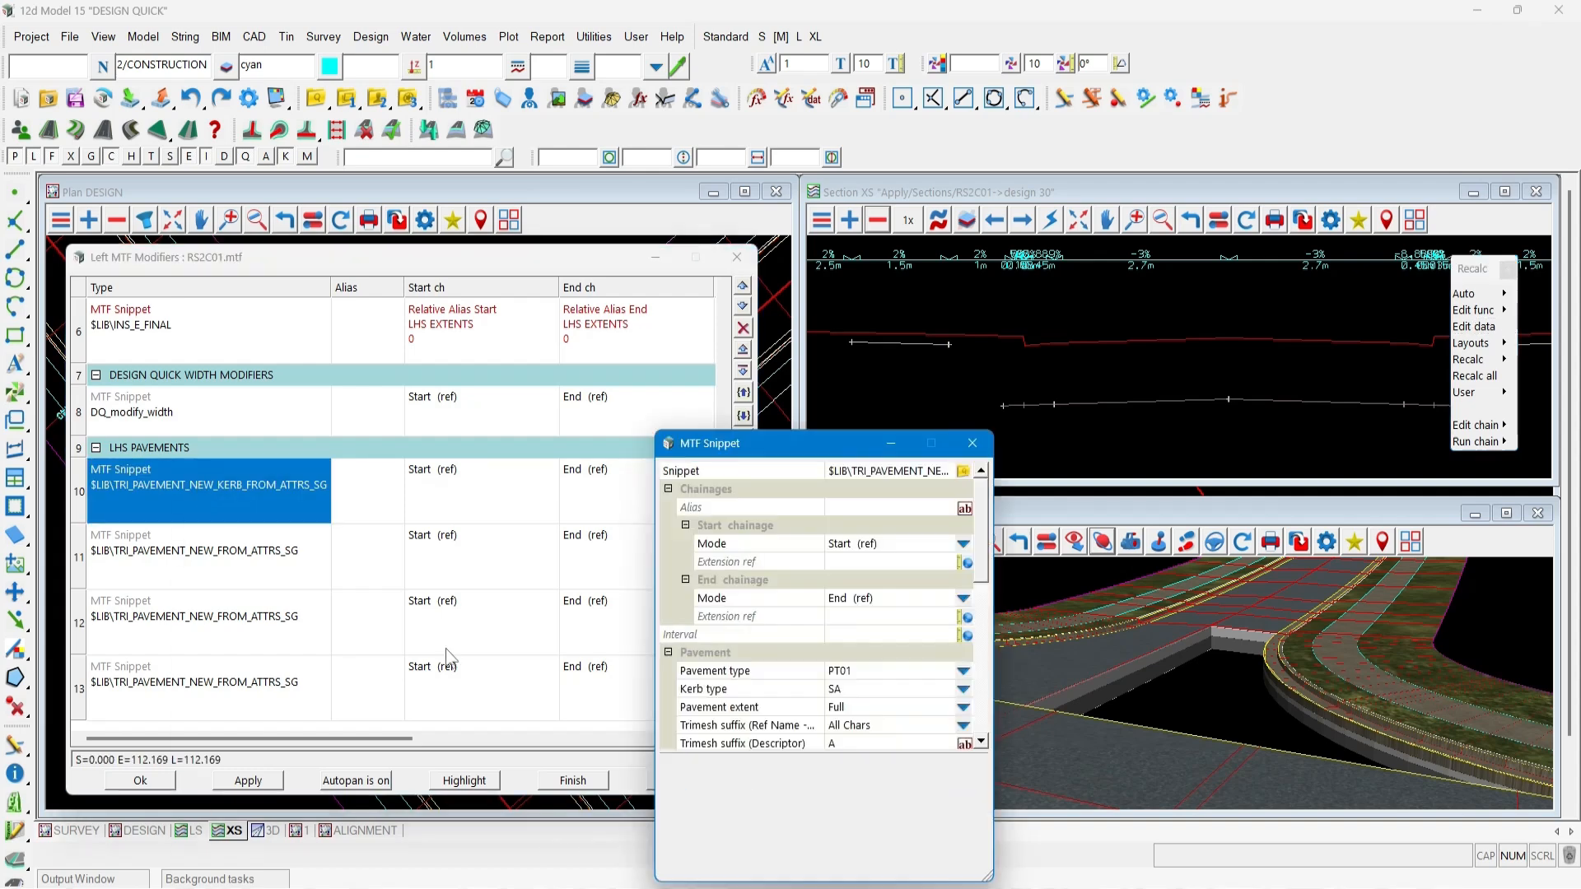
drag(722, 459, 352, 291)
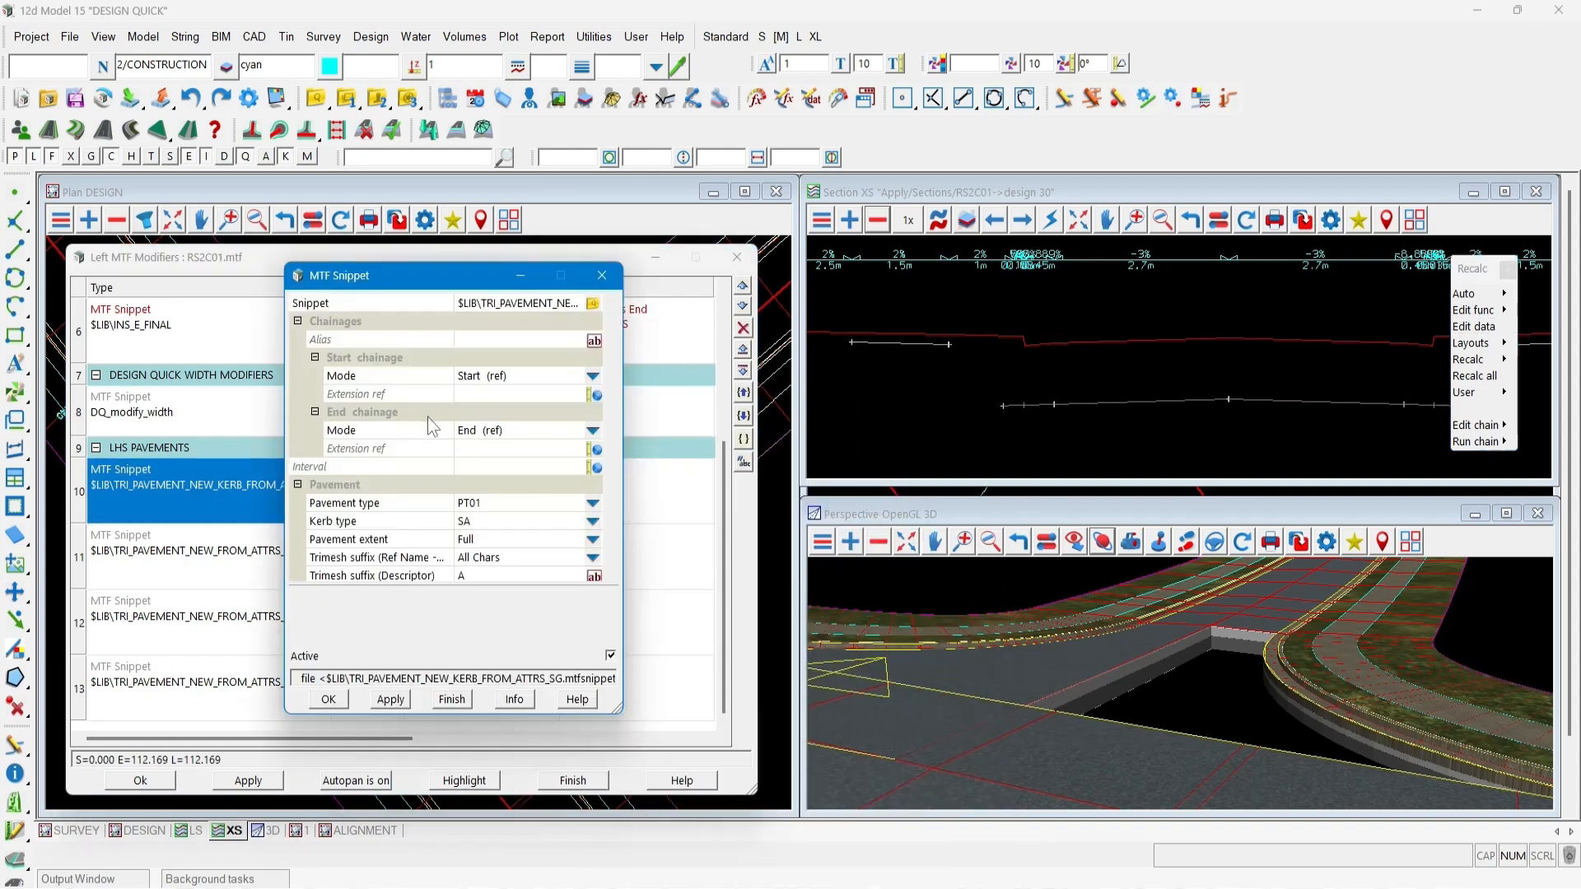
scroll(427, 417, down, 5)
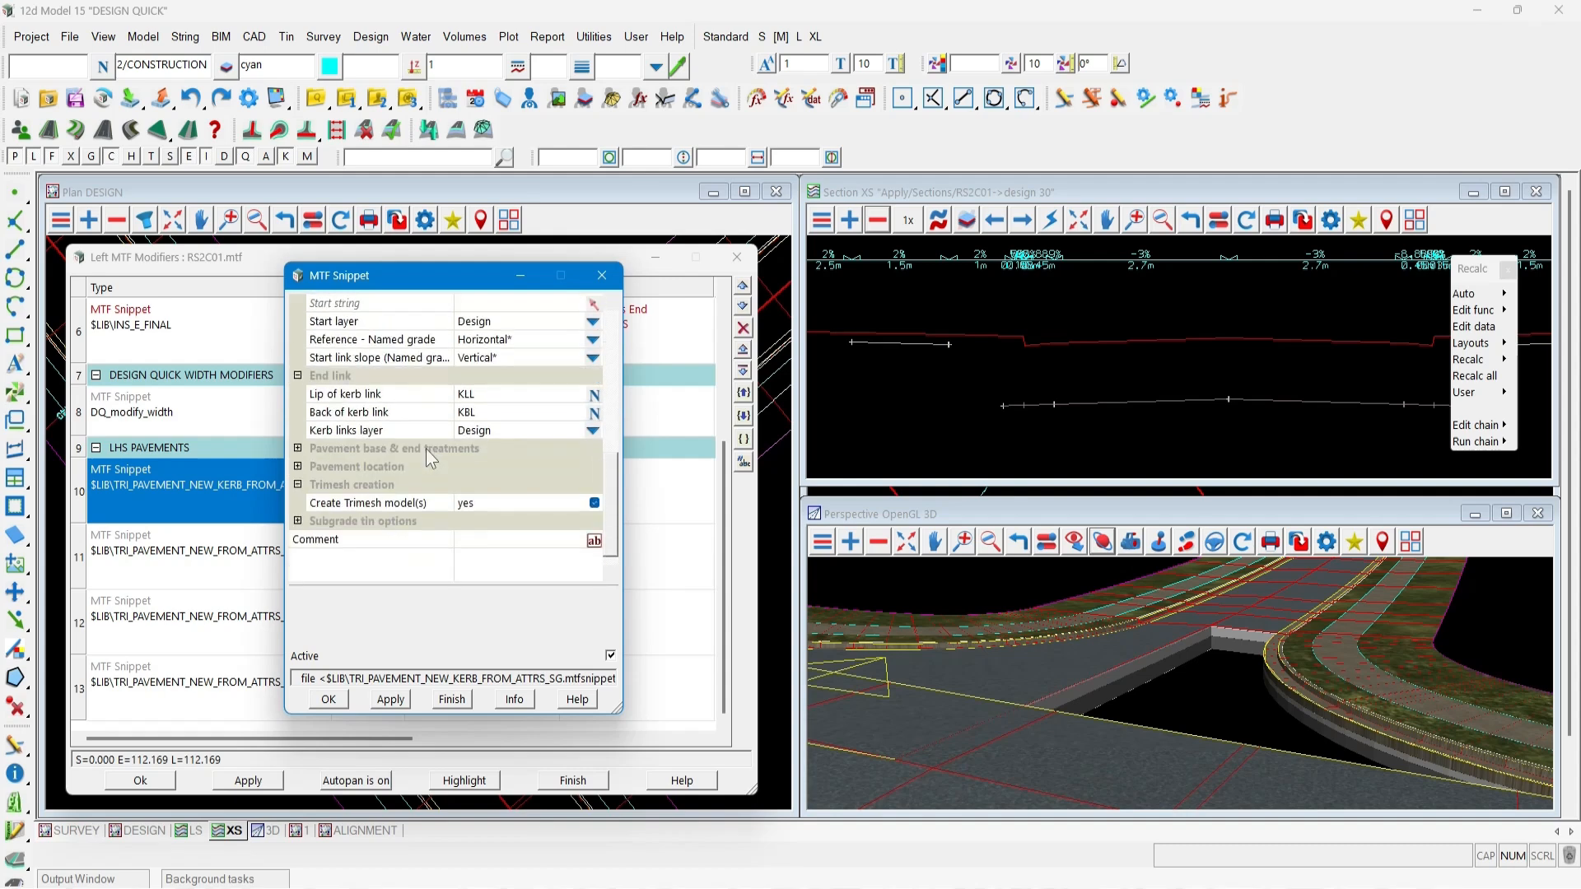
click(298, 520)
scroll(416, 489, down, 1)
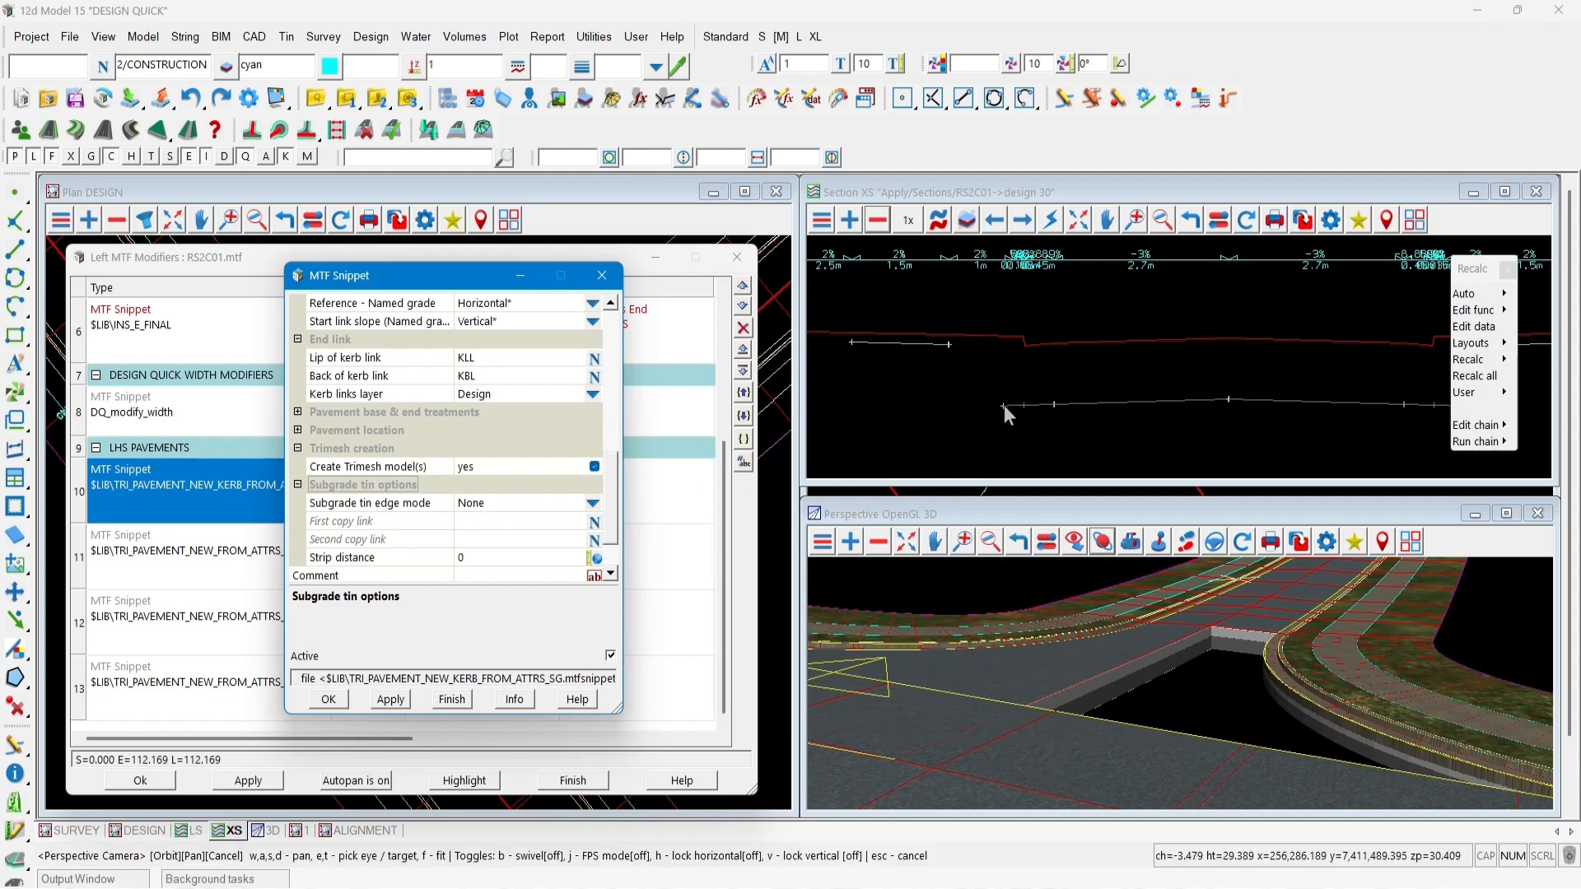
click(593, 503)
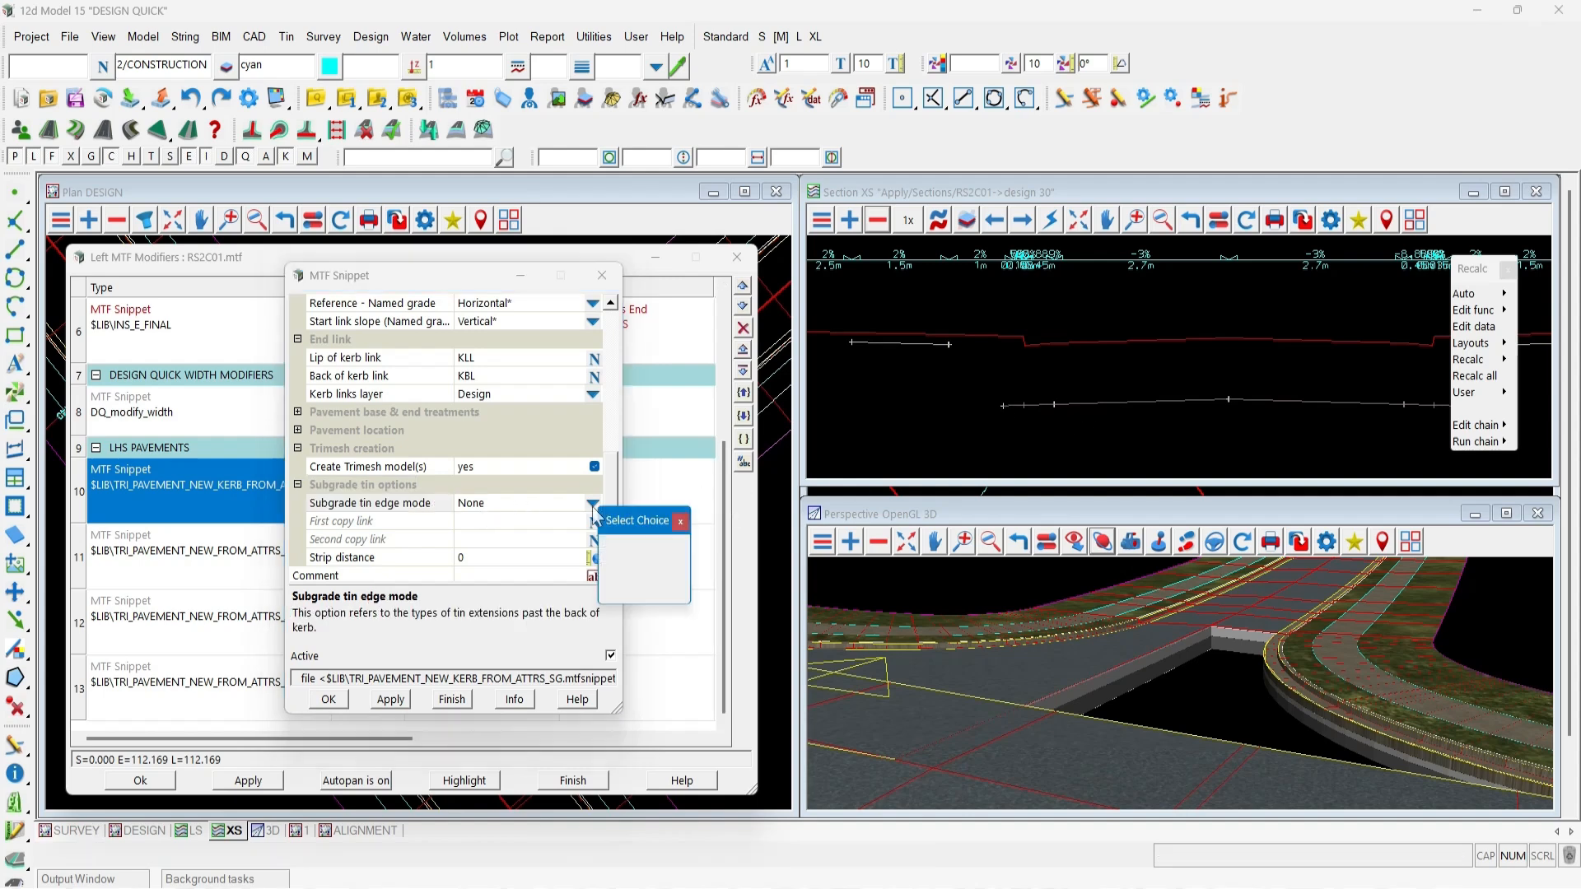
click(611, 562)
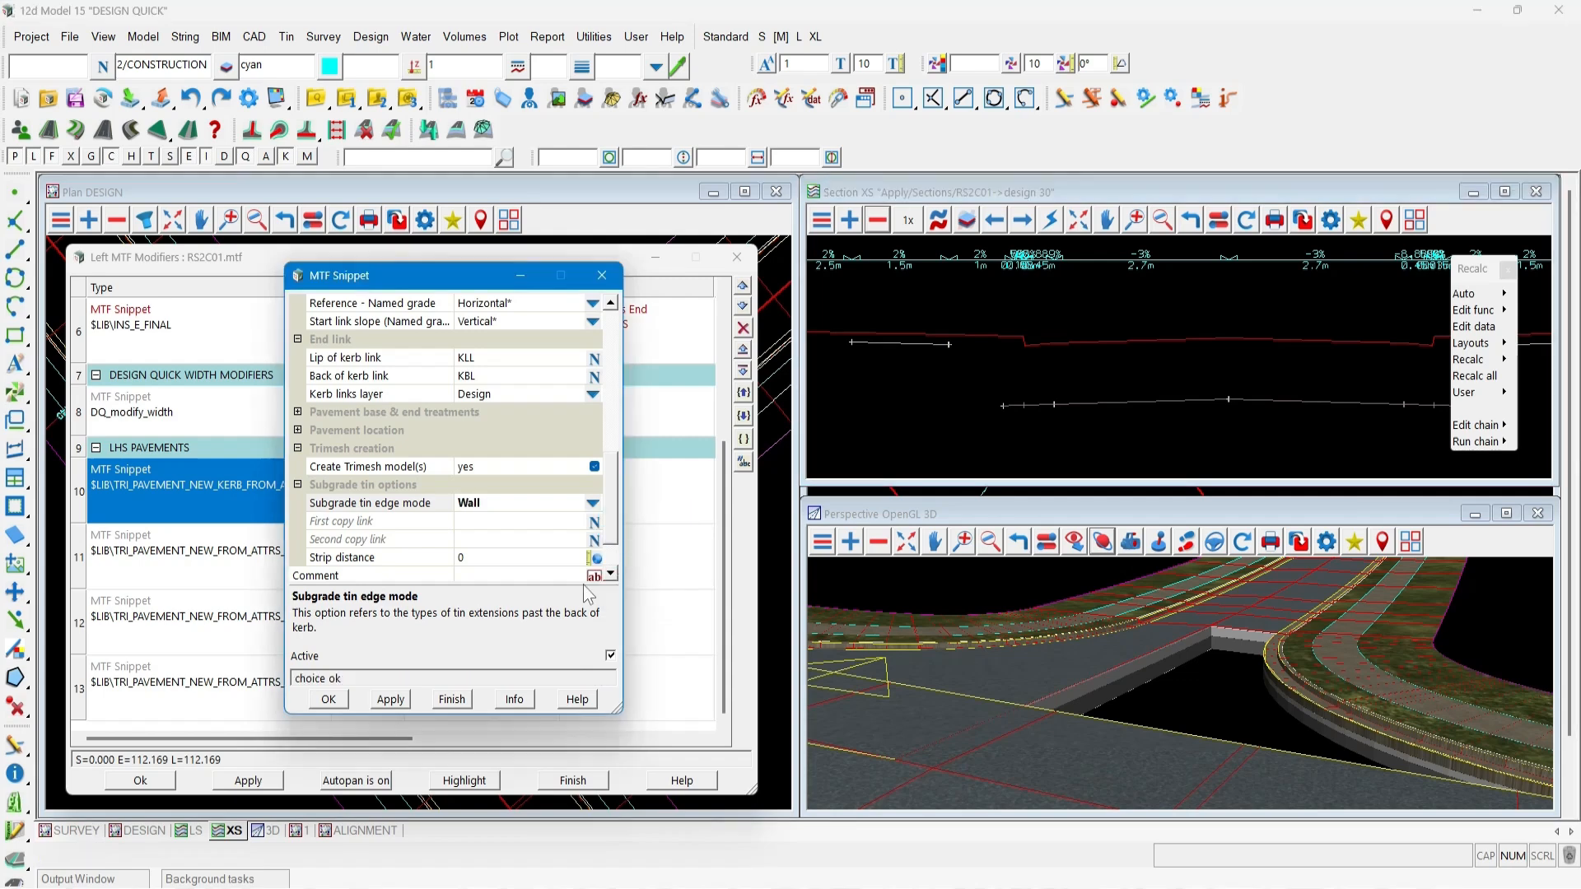
click(399, 698)
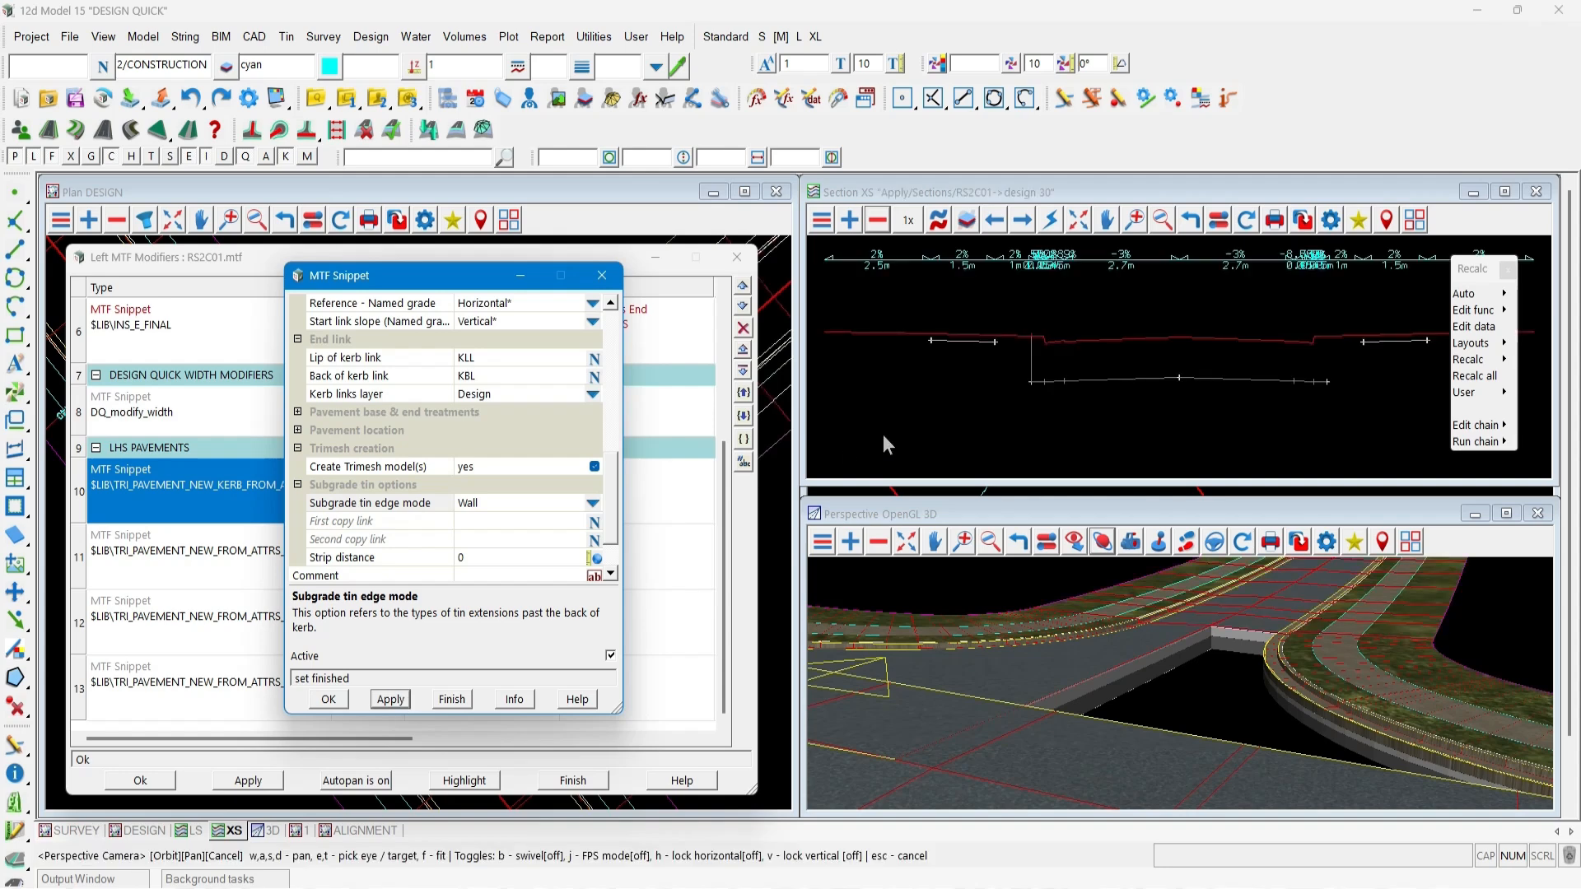
Set the snippet's subgrade strip distance to -0.2 and apply.
scroll(1032, 324, up, 3)
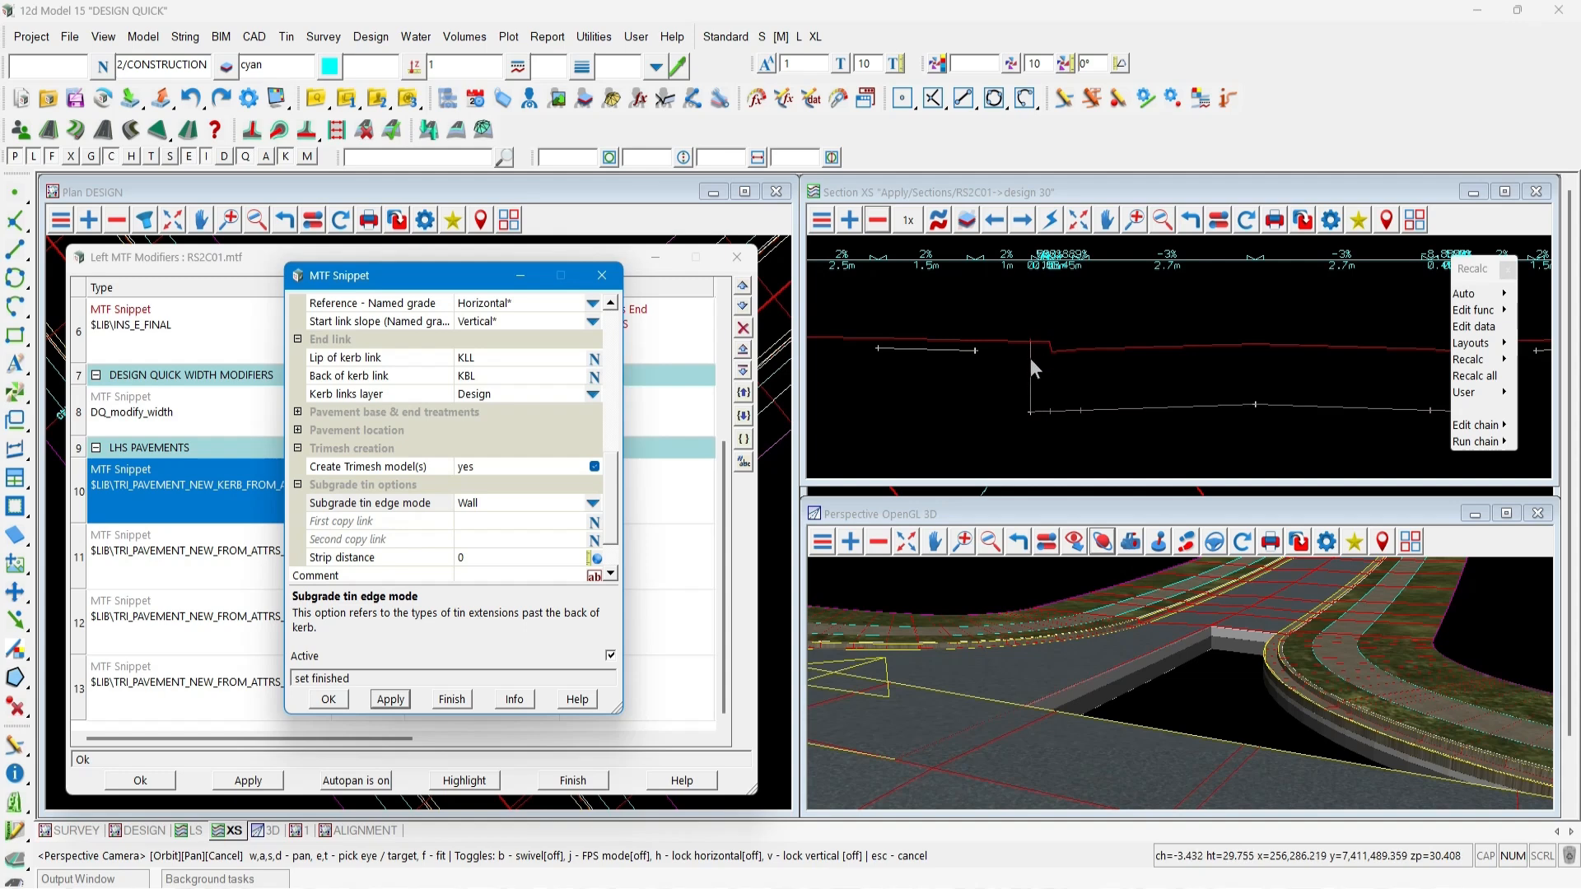
scroll(1026, 359, down, 1)
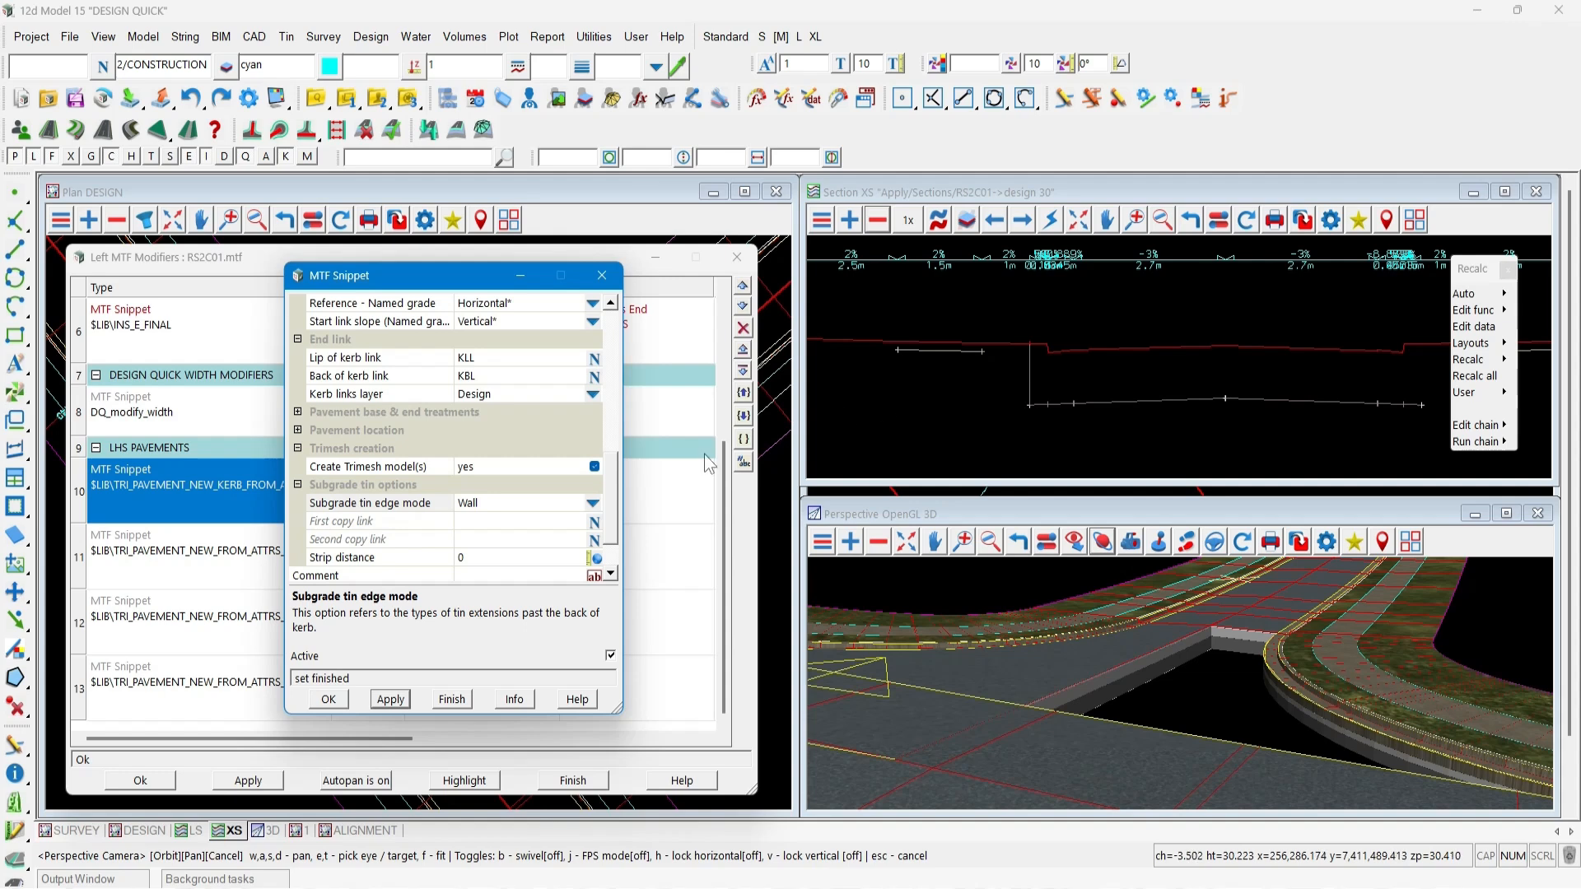
click(405, 560)
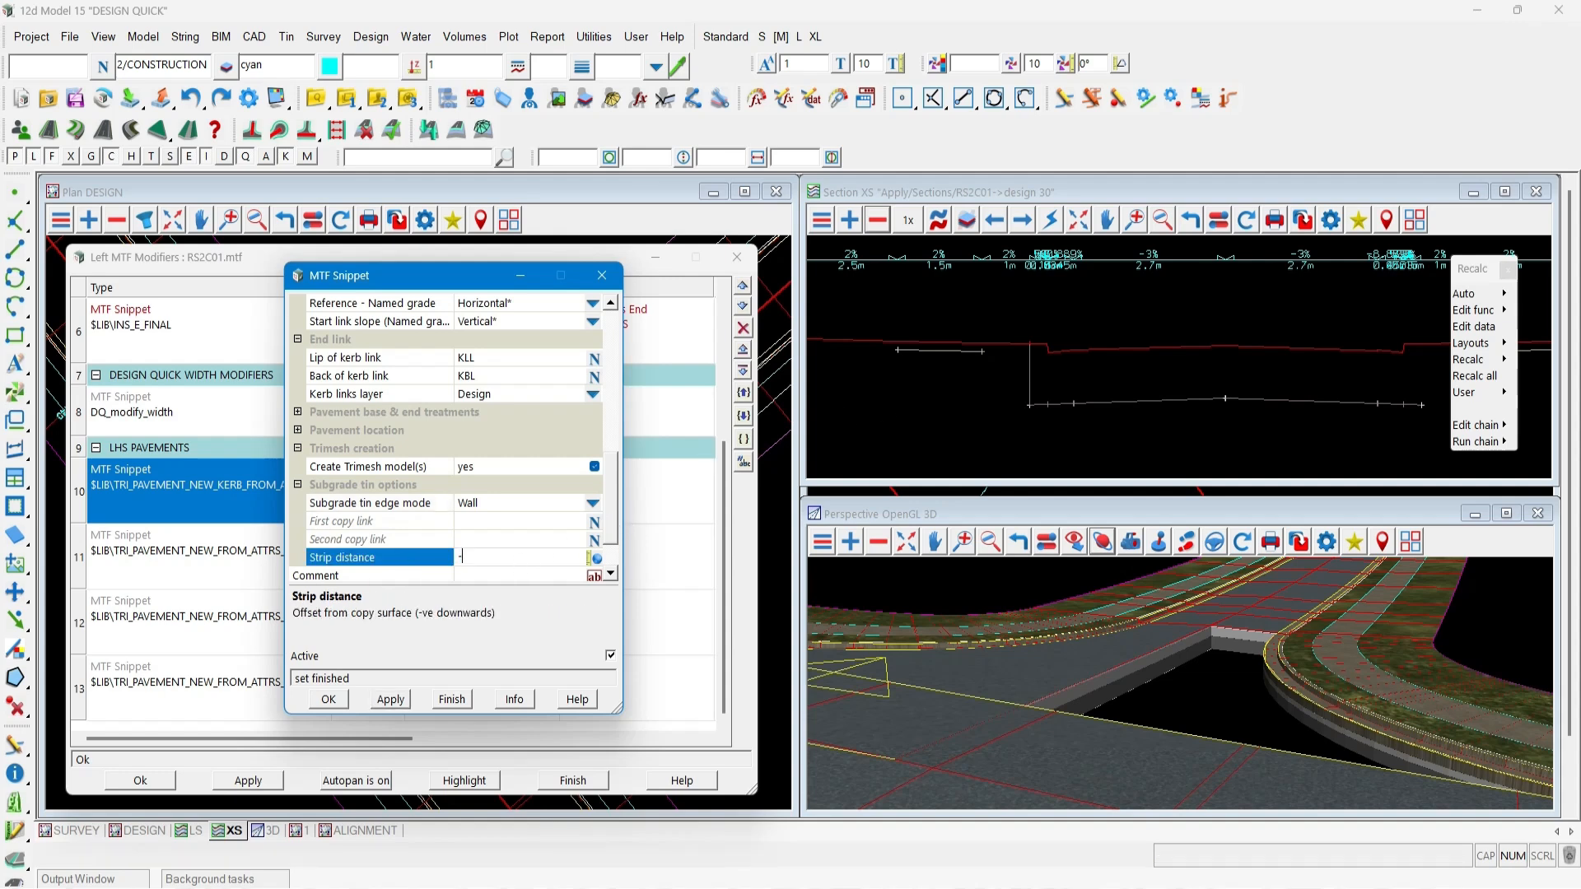
click(388, 699)
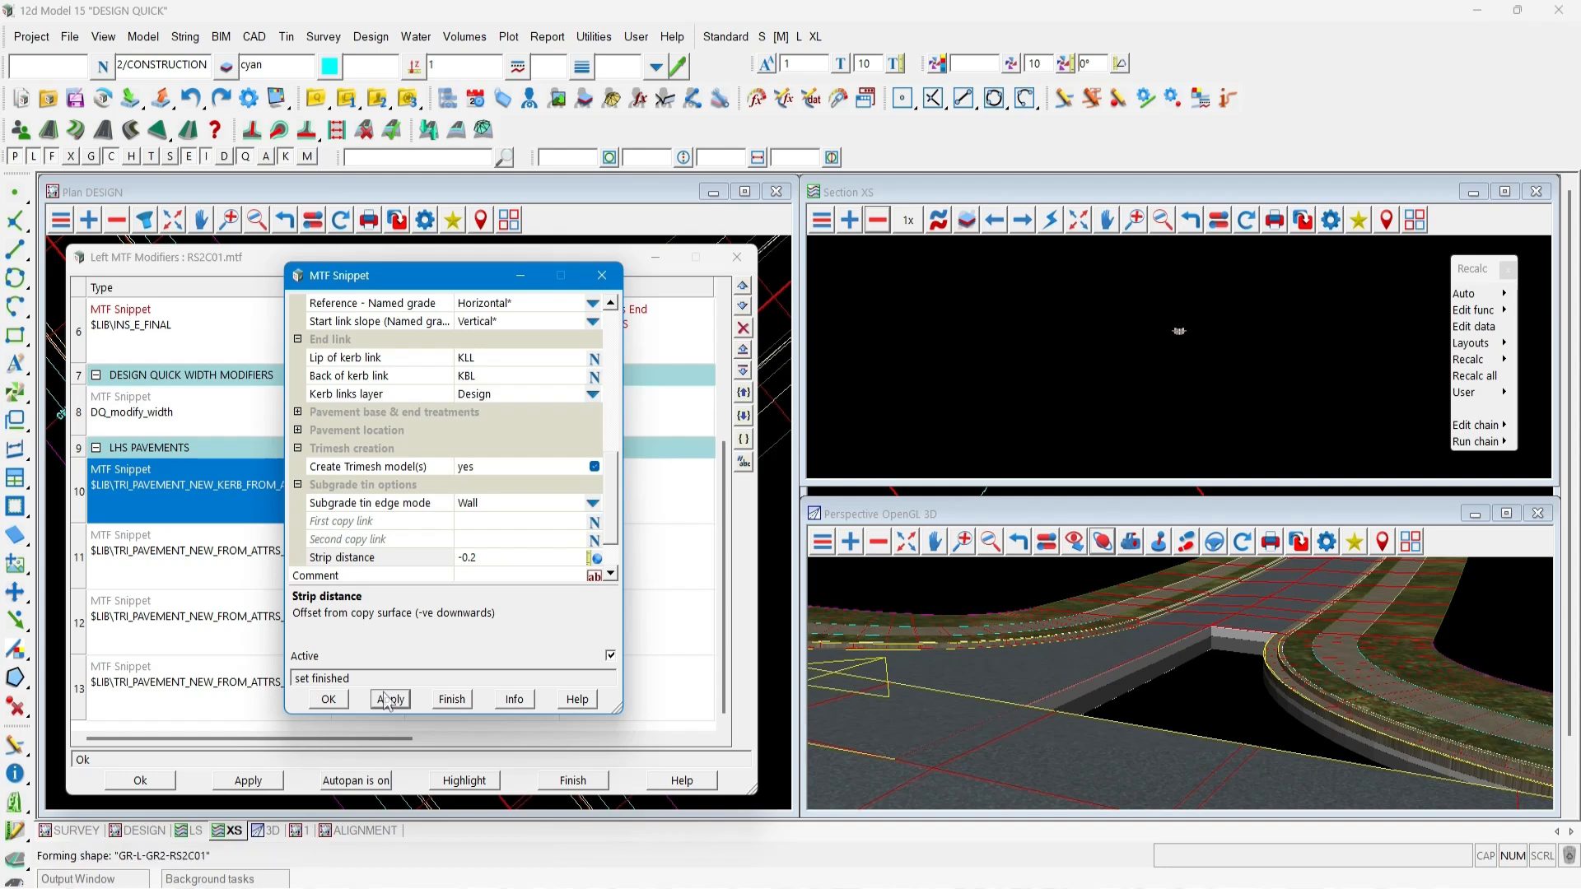
Change the subgrade tin edge mode to Wall to link with first copy link FPL, then apply.
scroll(1029, 347, up, 2)
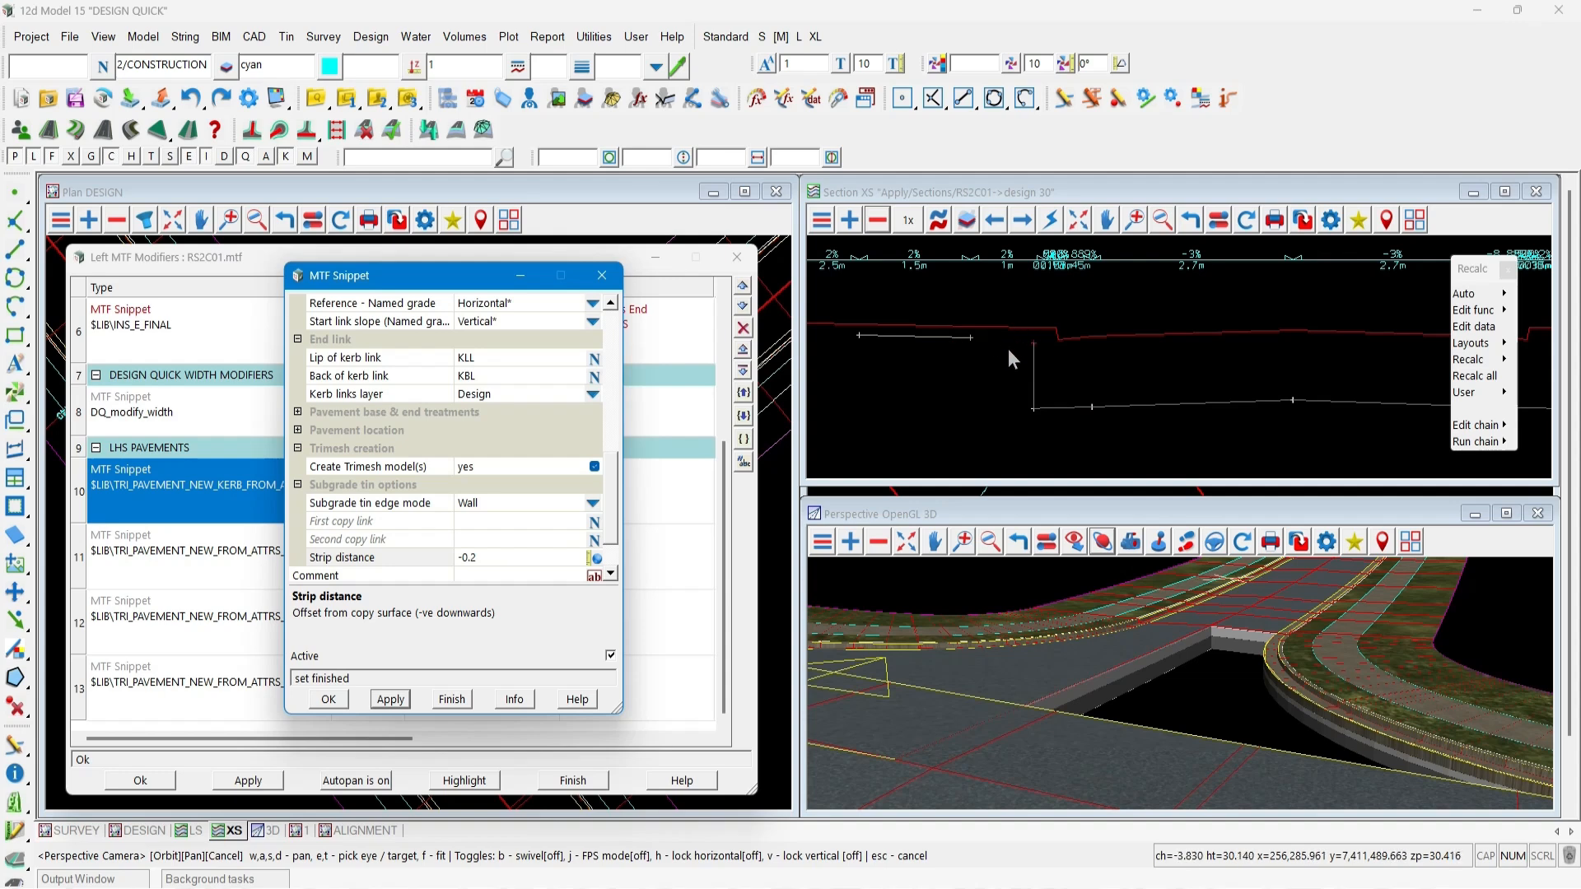
click(593, 504)
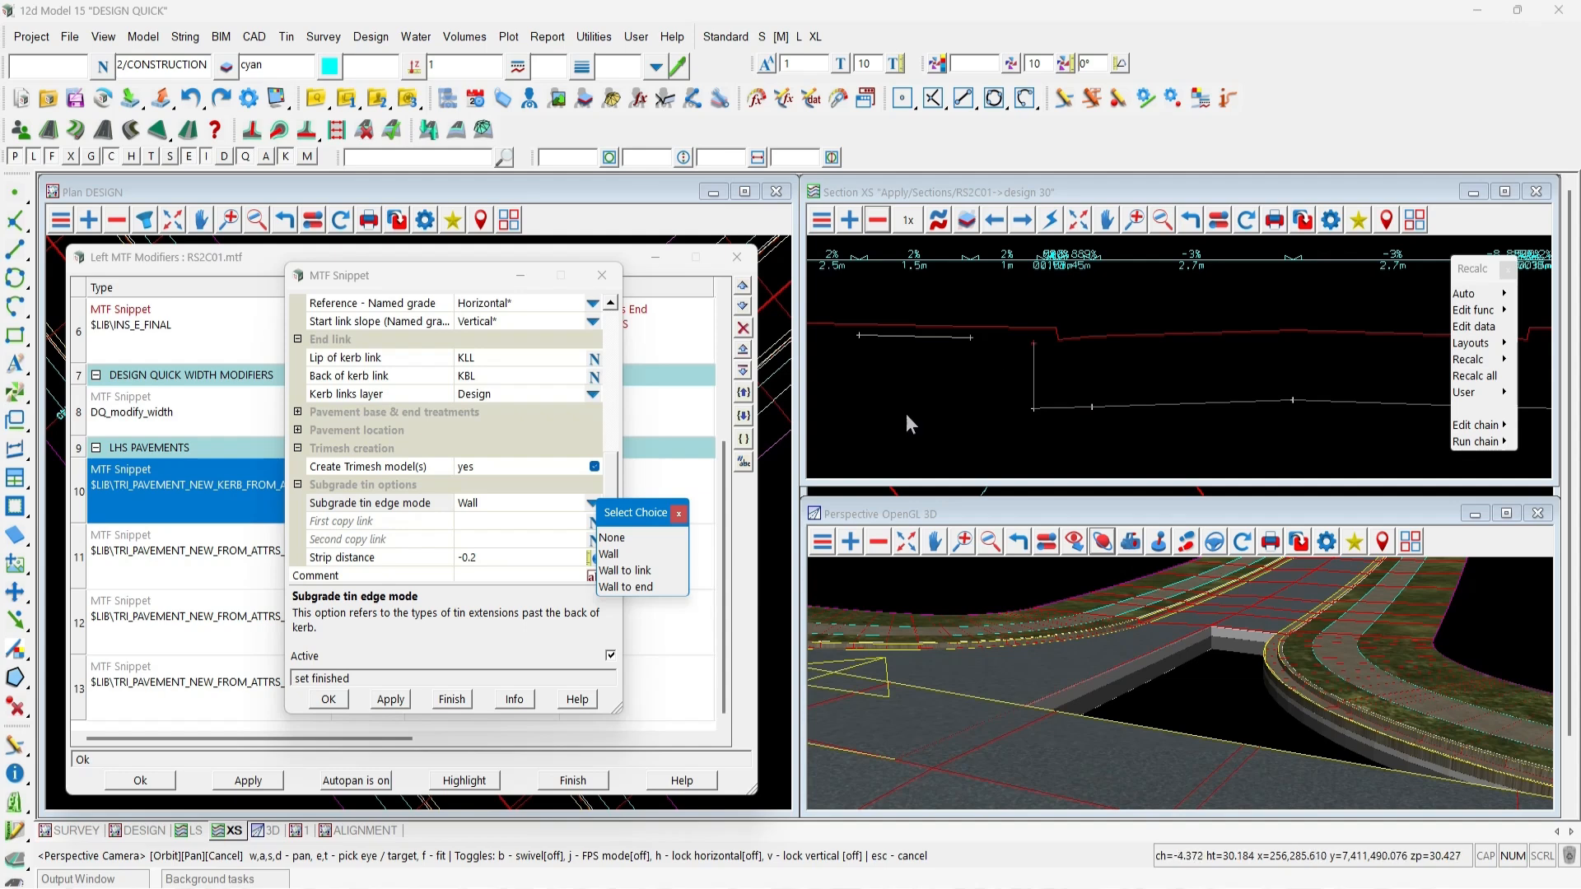
click(610, 573)
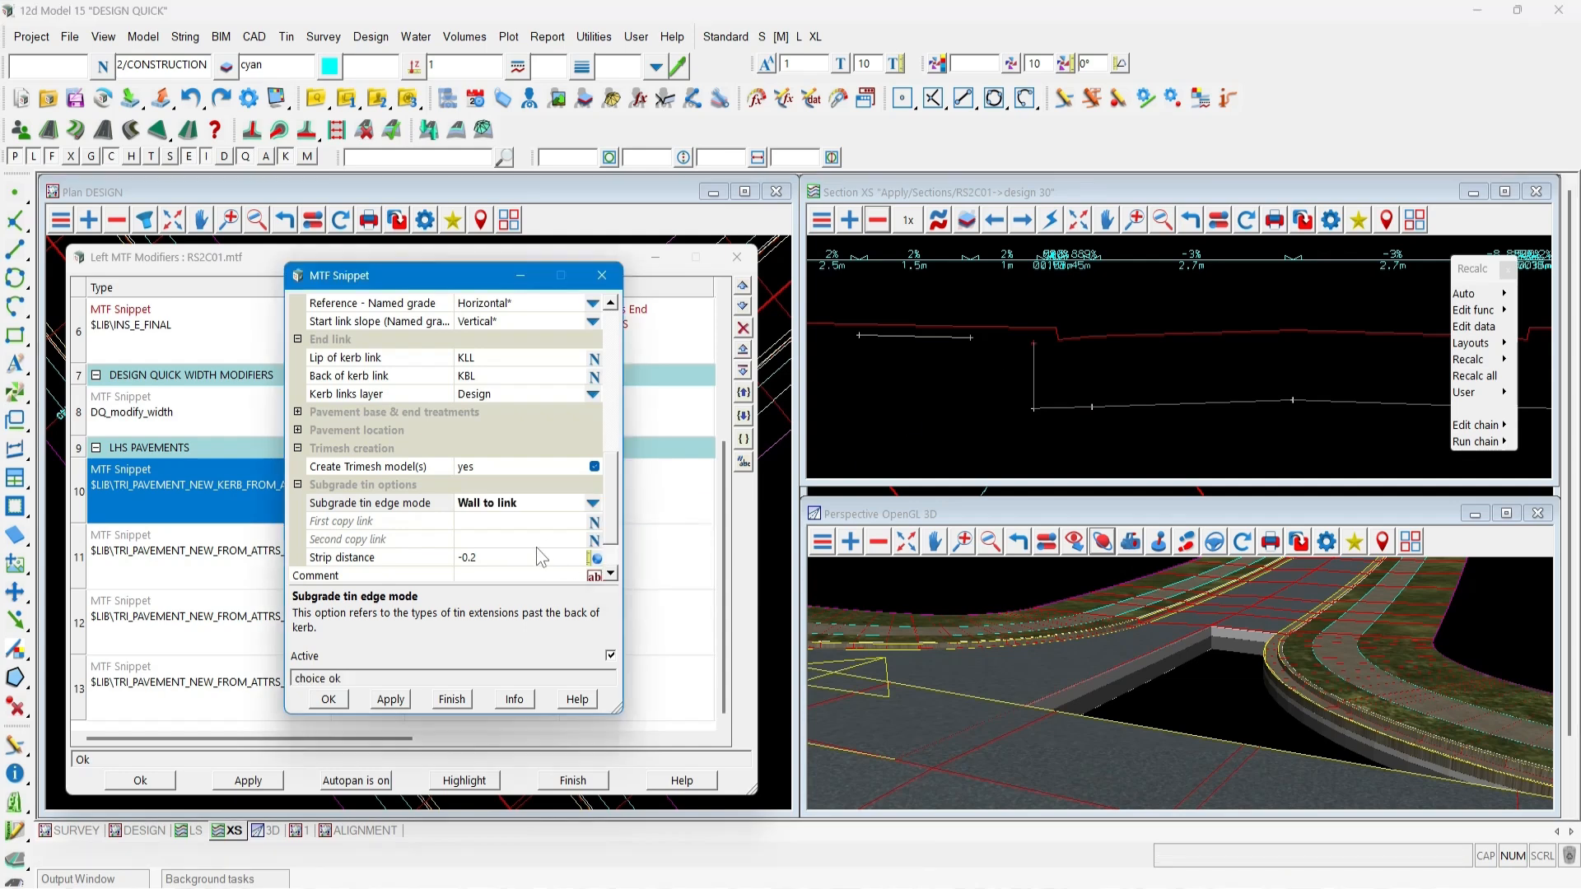
click(502, 521)
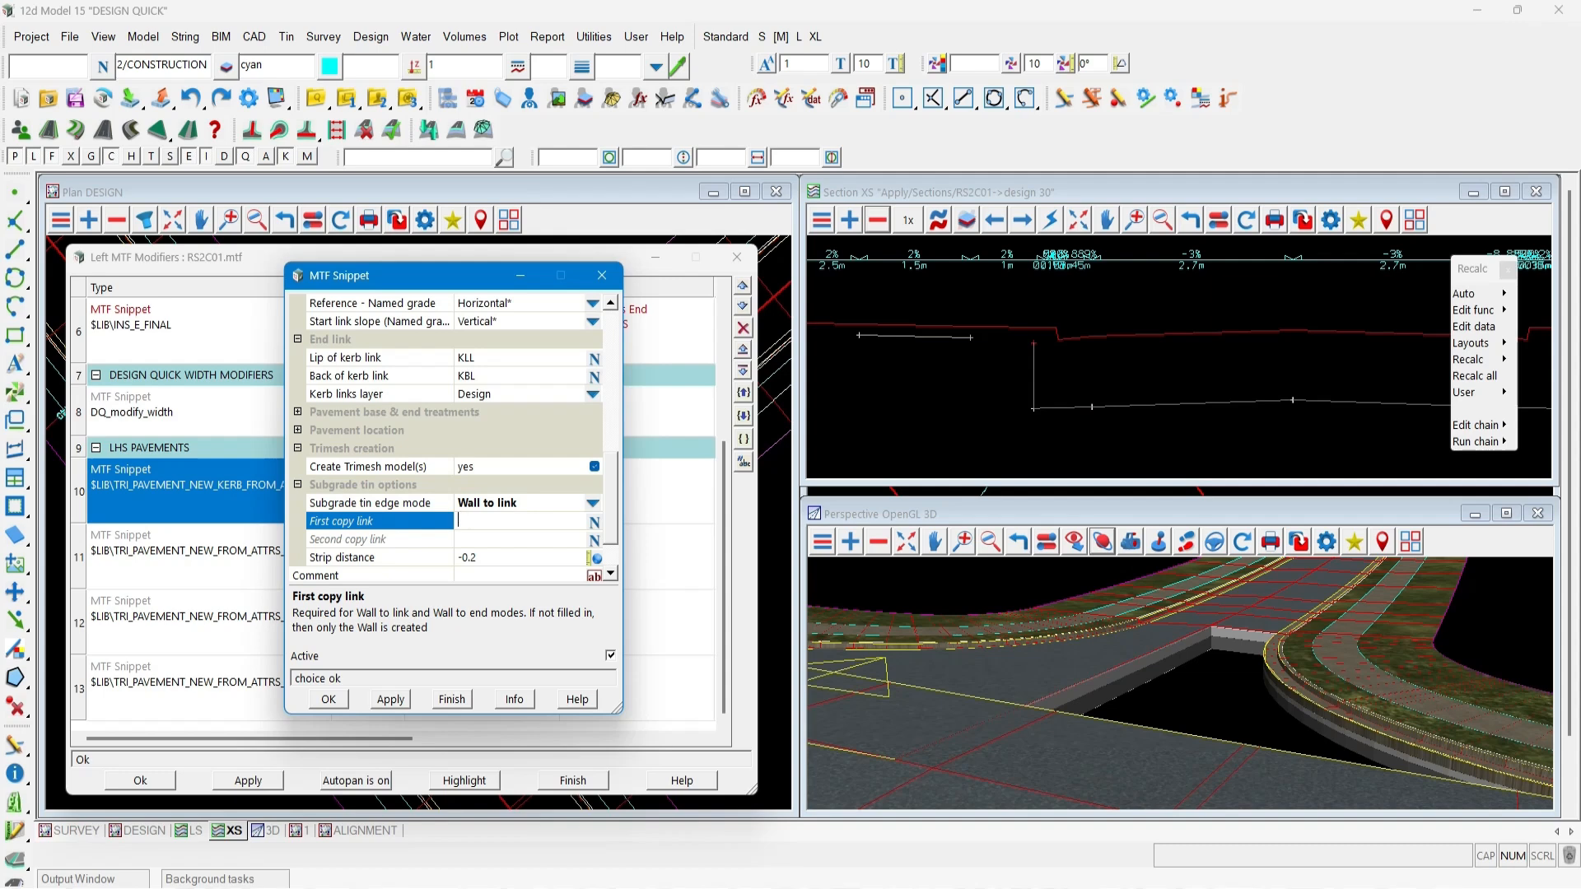
key(Caps_Lock)
text(FPL)
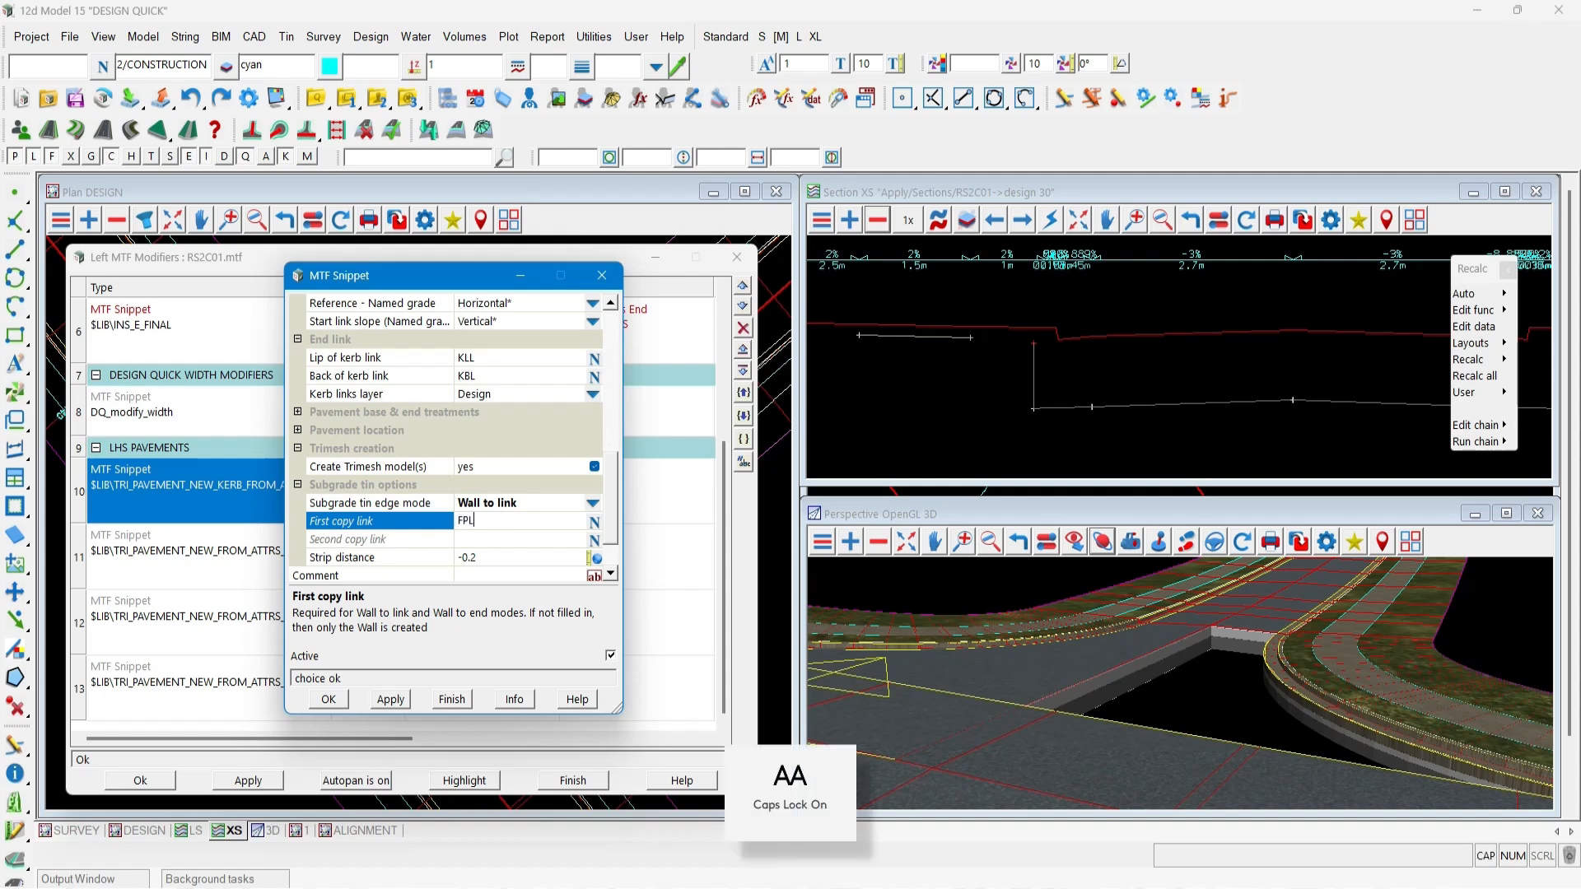
click(401, 701)
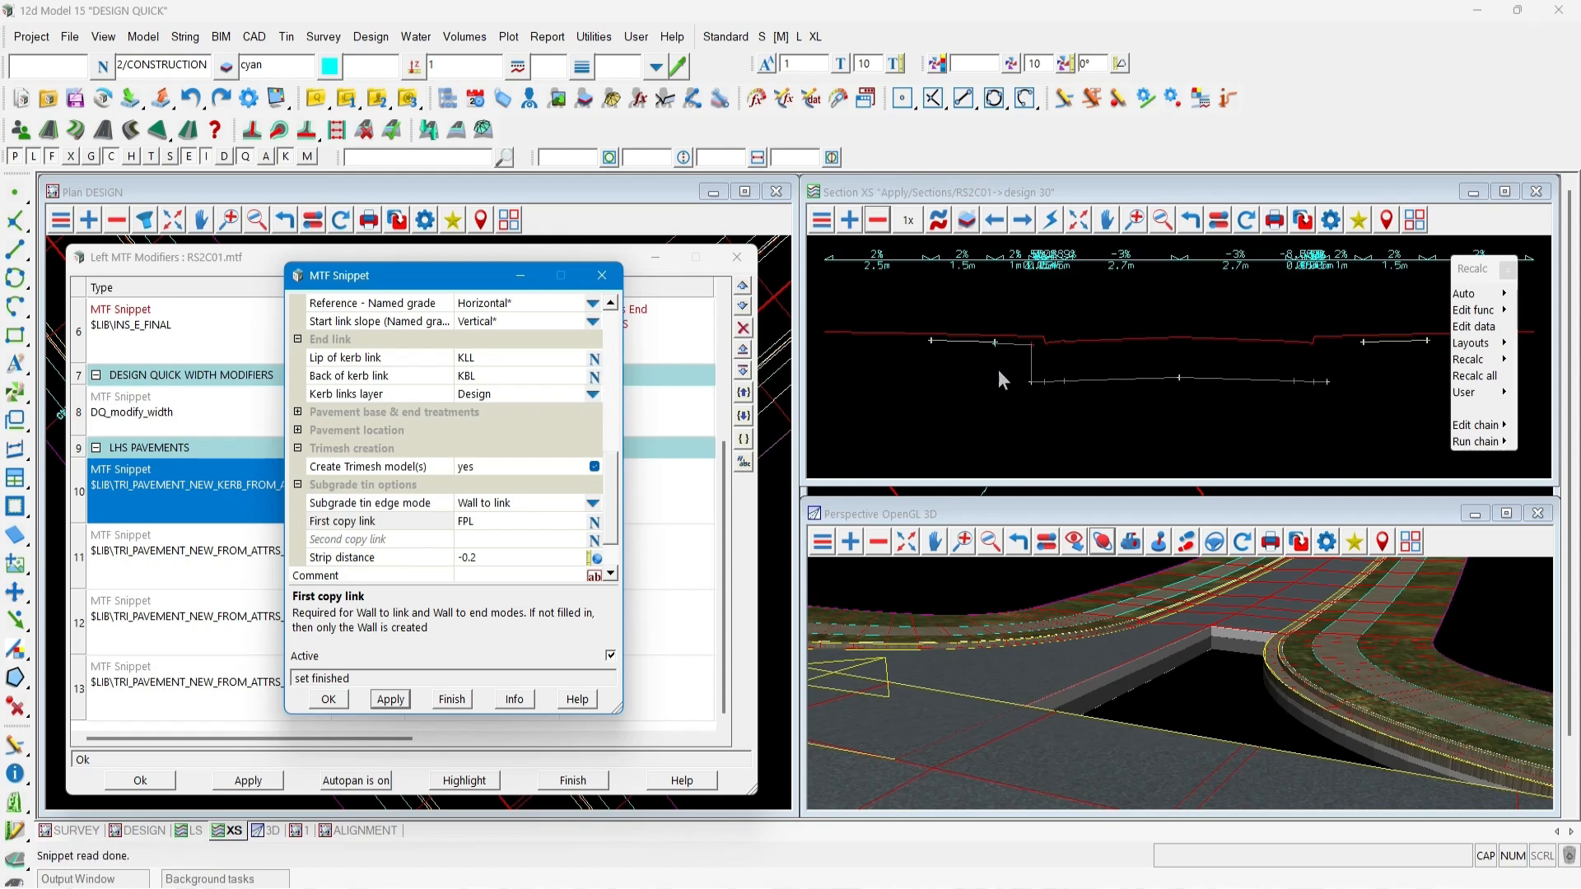
Change the subgrade tin edge mode to Wall to end and apply the snippet.
scroll(993, 343, up, 2)
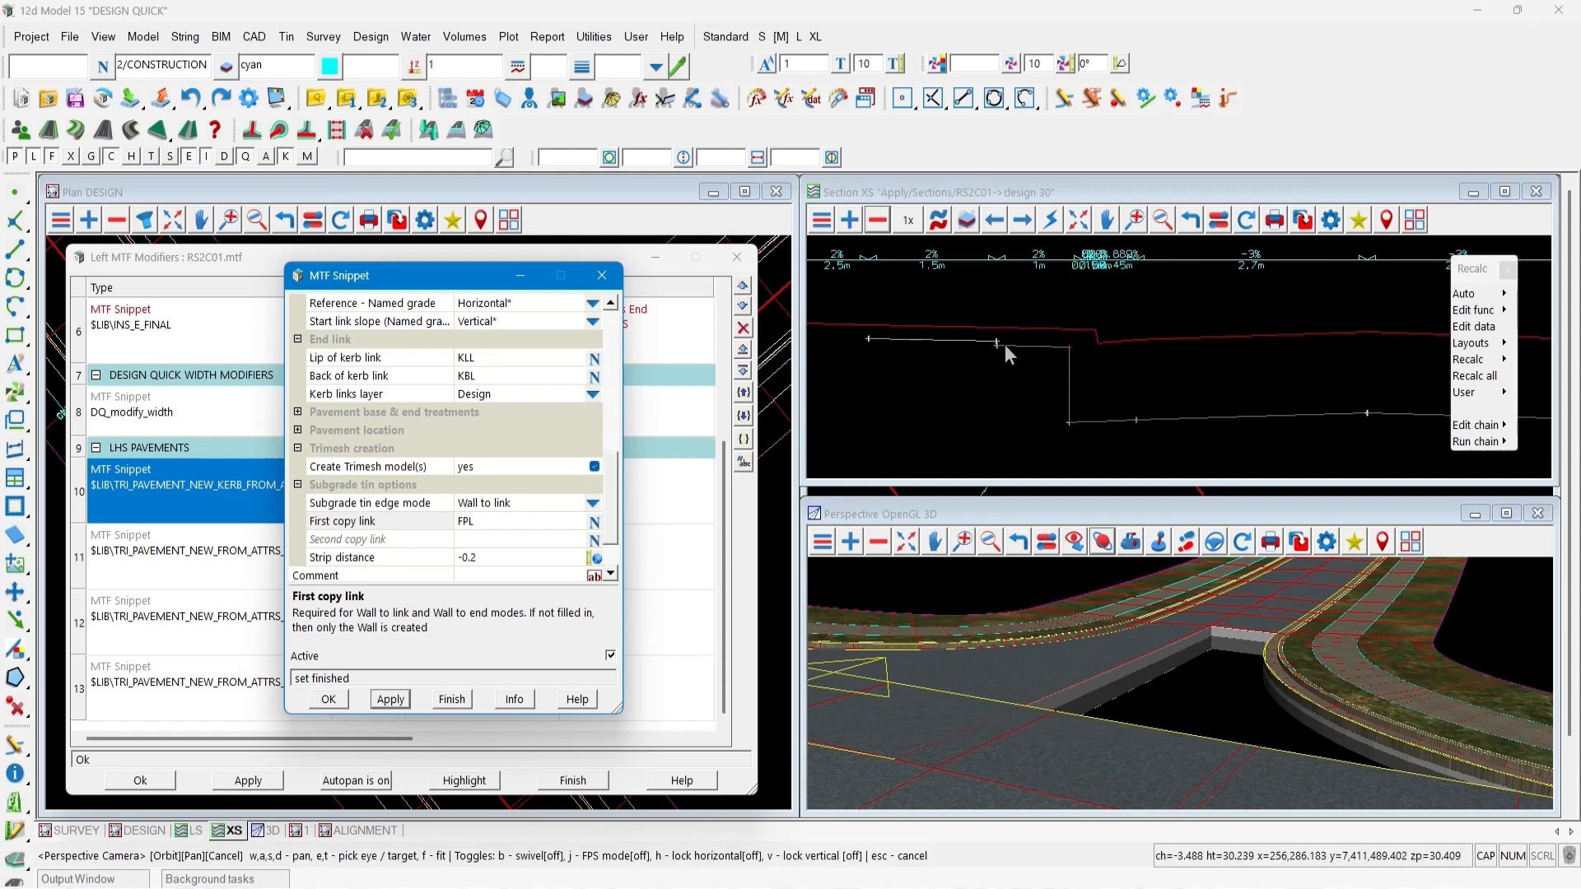
scroll(1169, 341, down, 2)
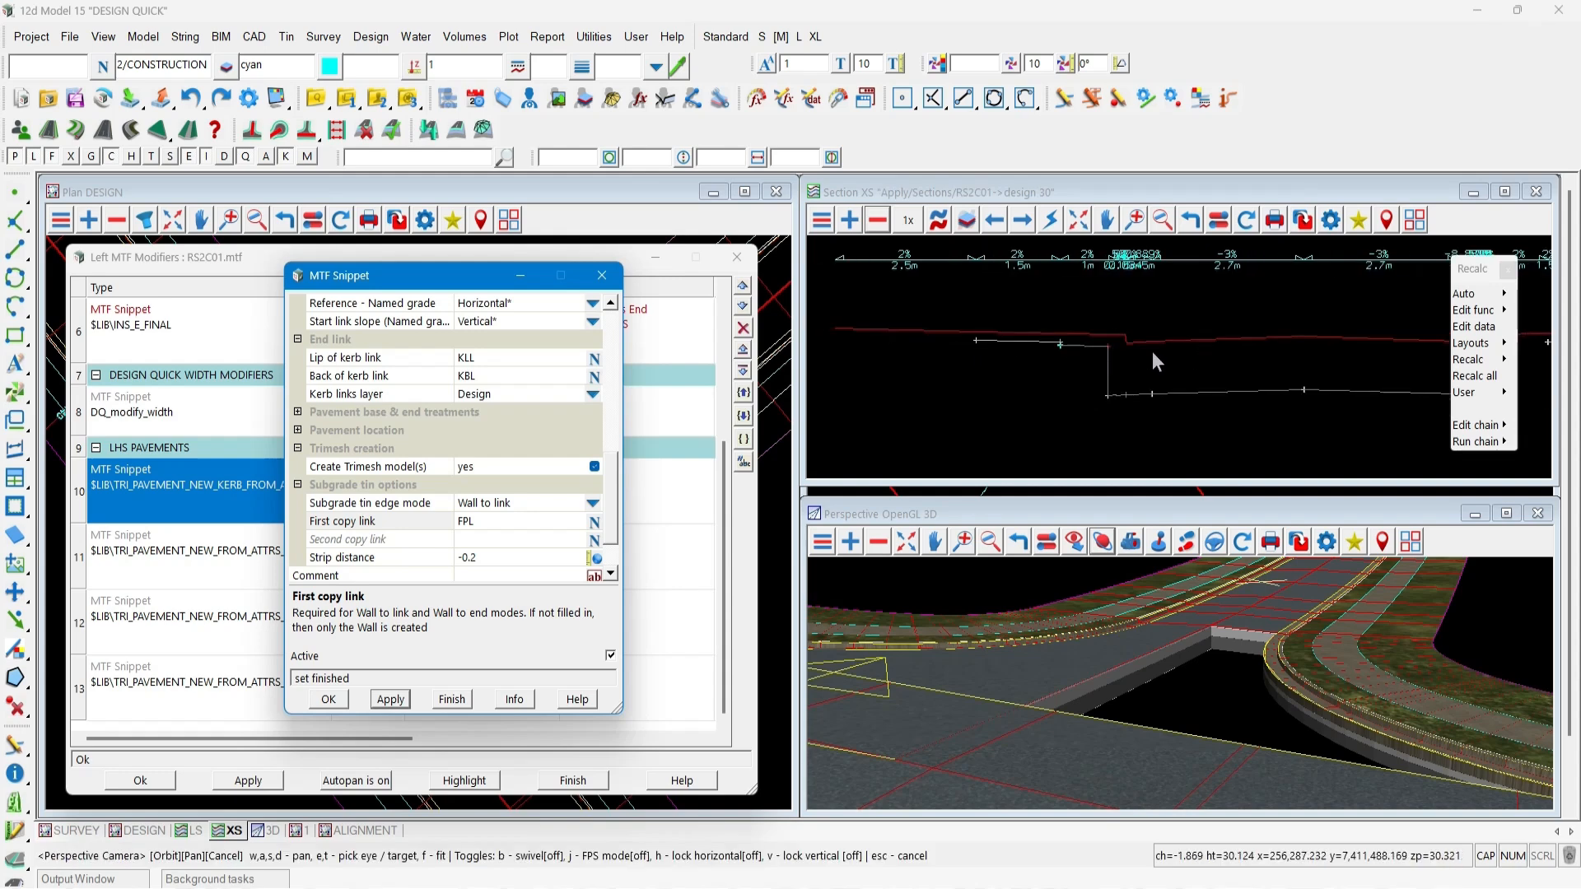
click(593, 503)
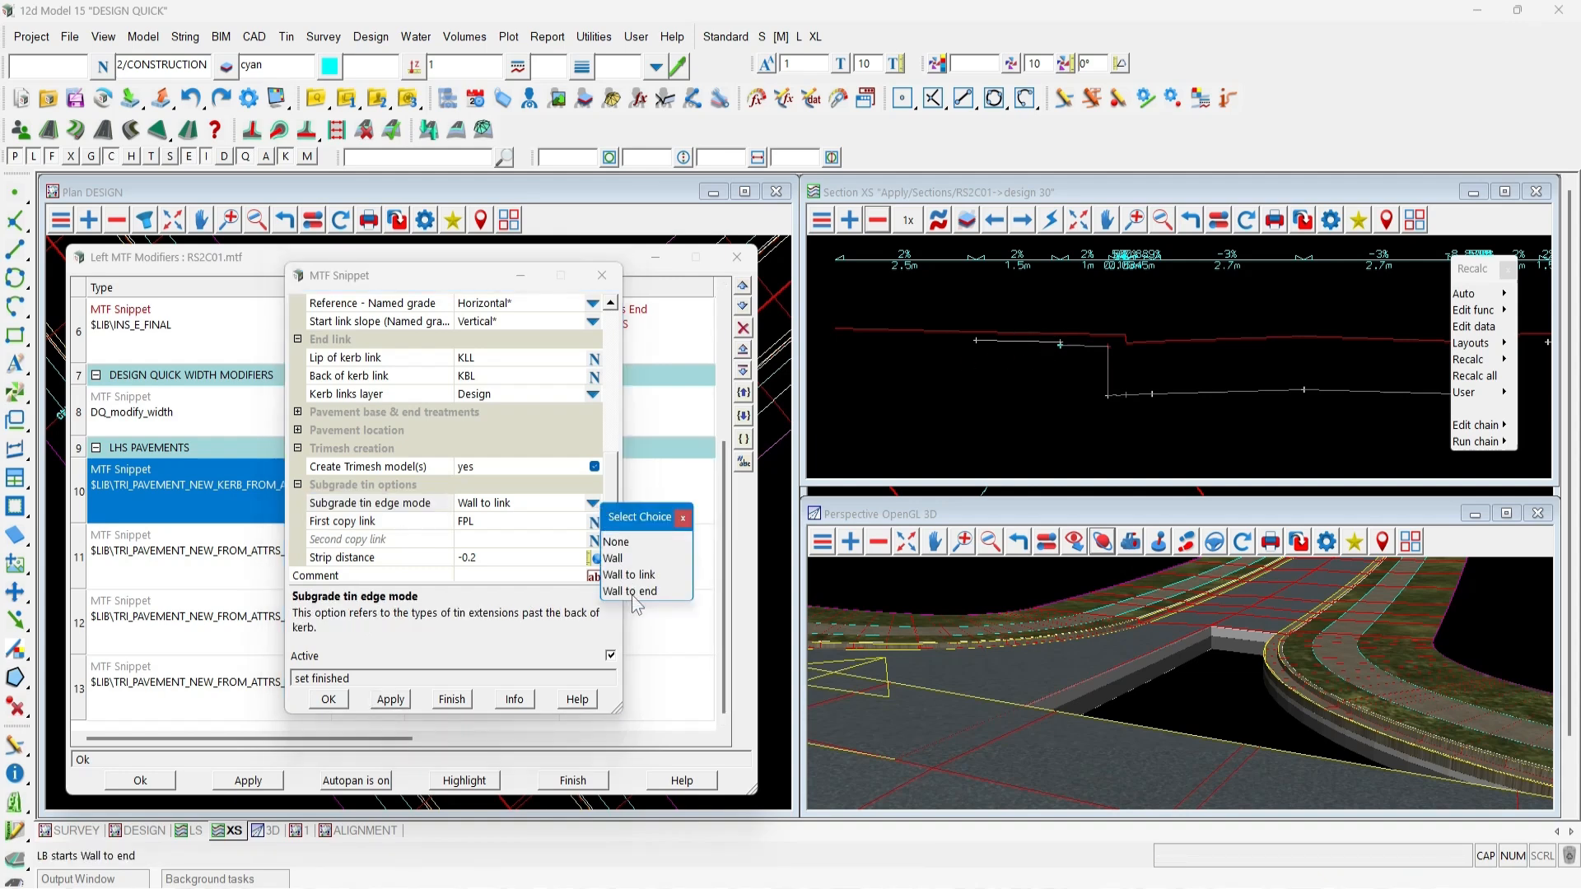
click(401, 700)
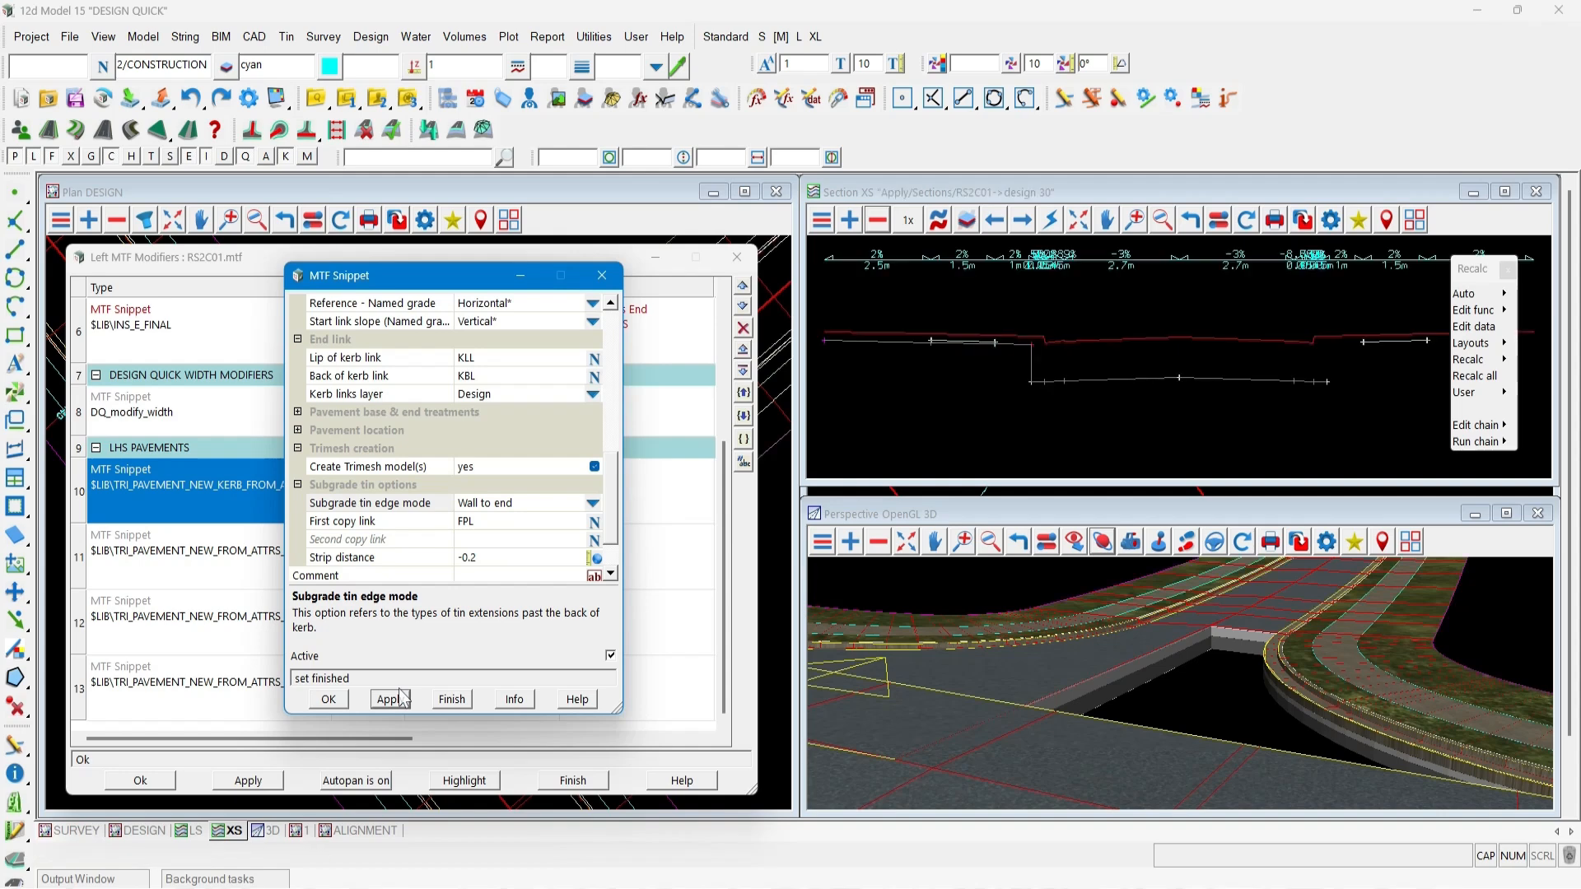
click(391, 698)
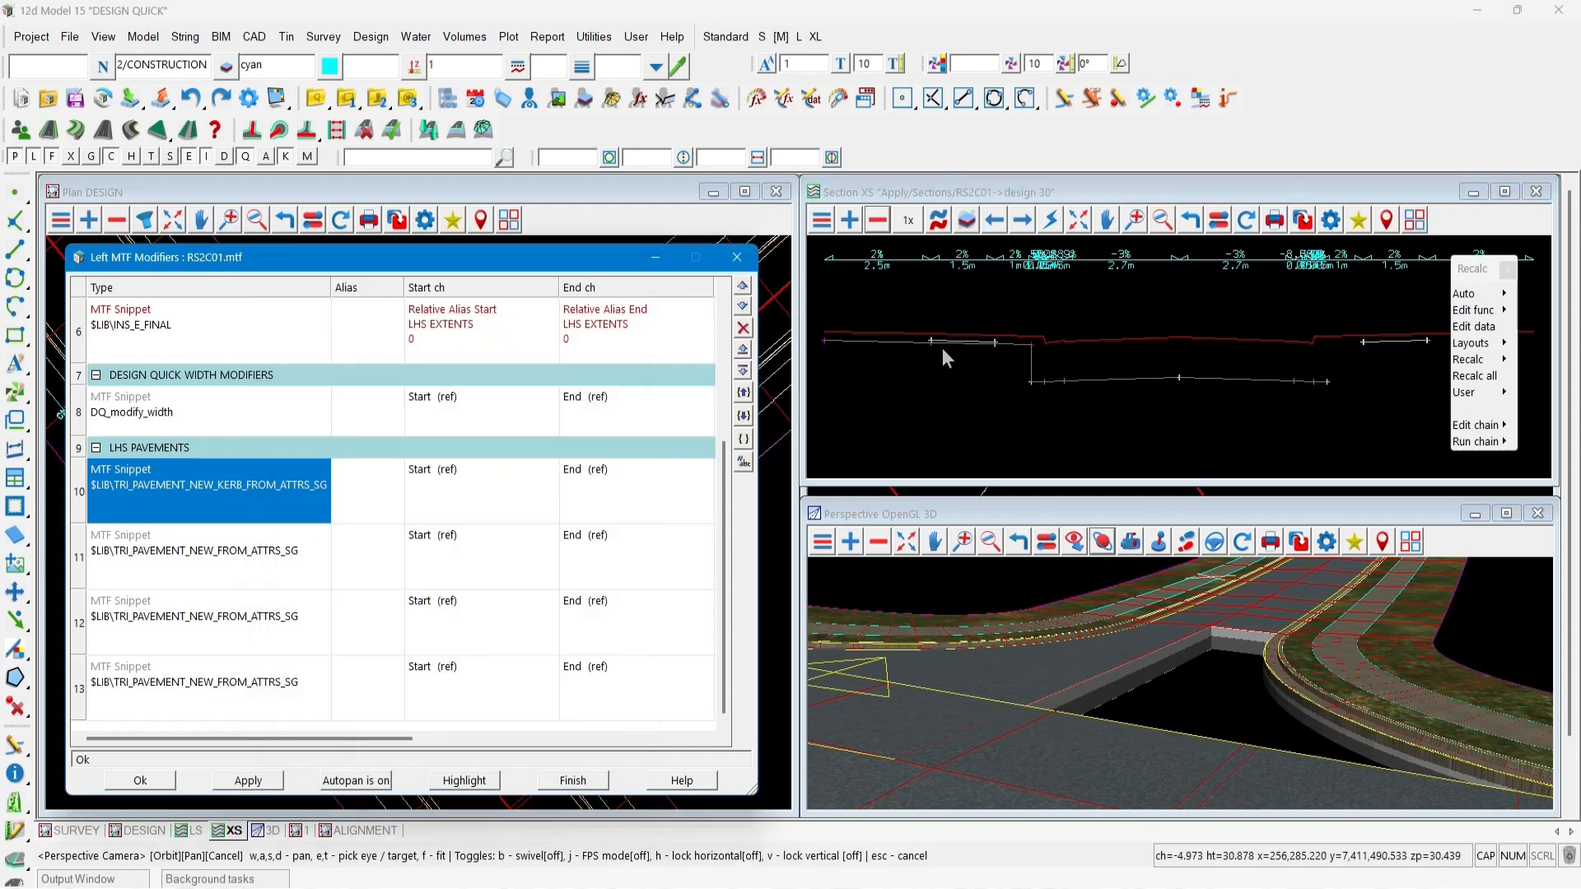
Close the left MTF modifiers and save and exit the MTF editor.
click(138, 781)
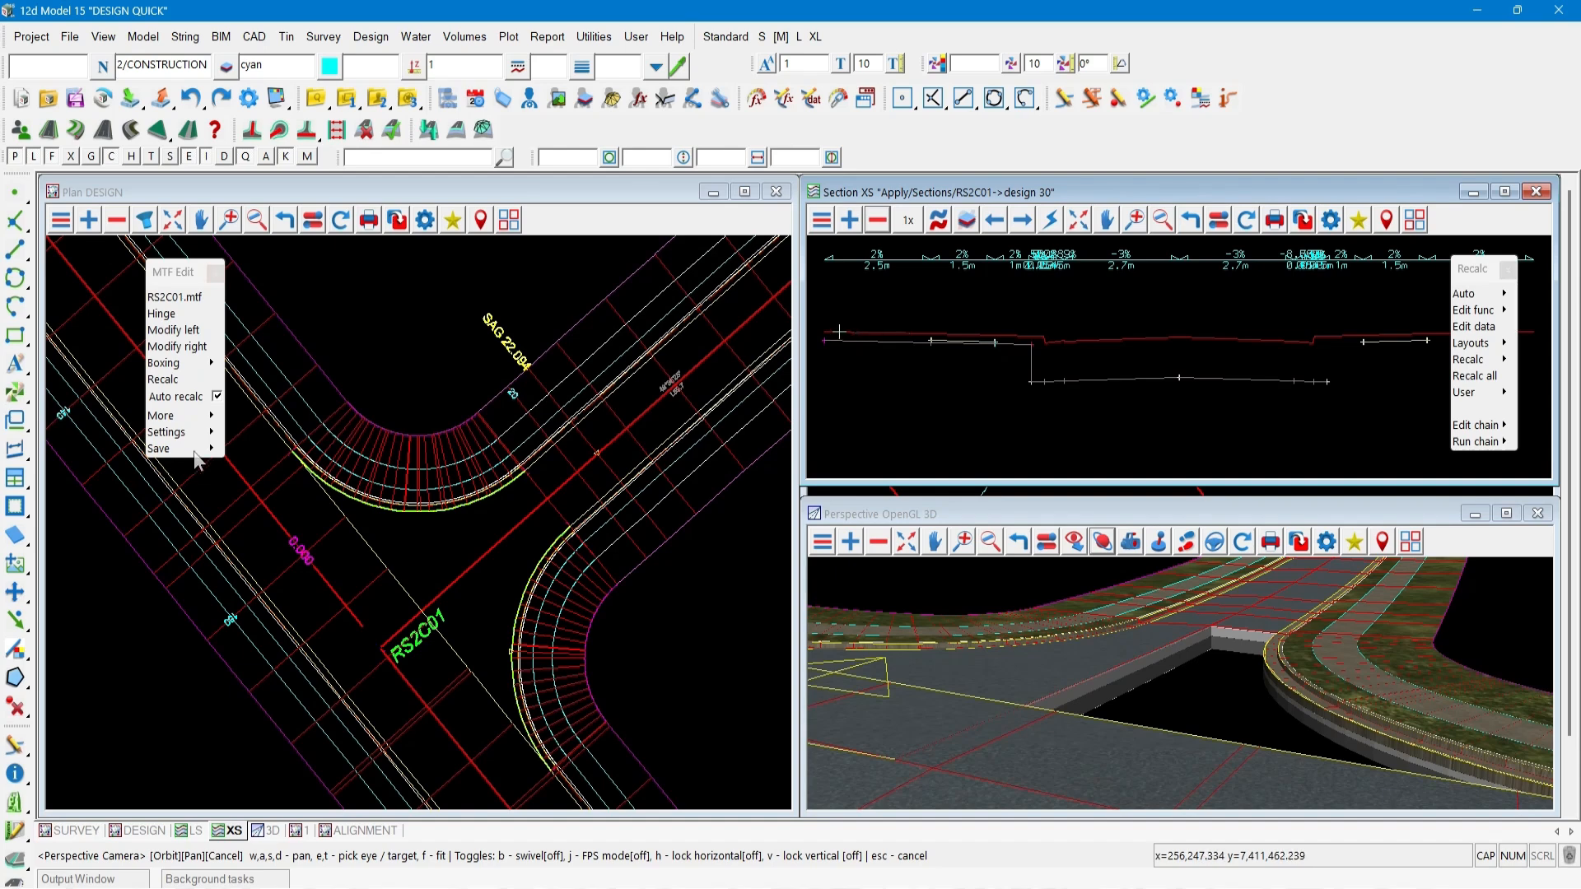
mouse_move(211, 449)
click(253, 484)
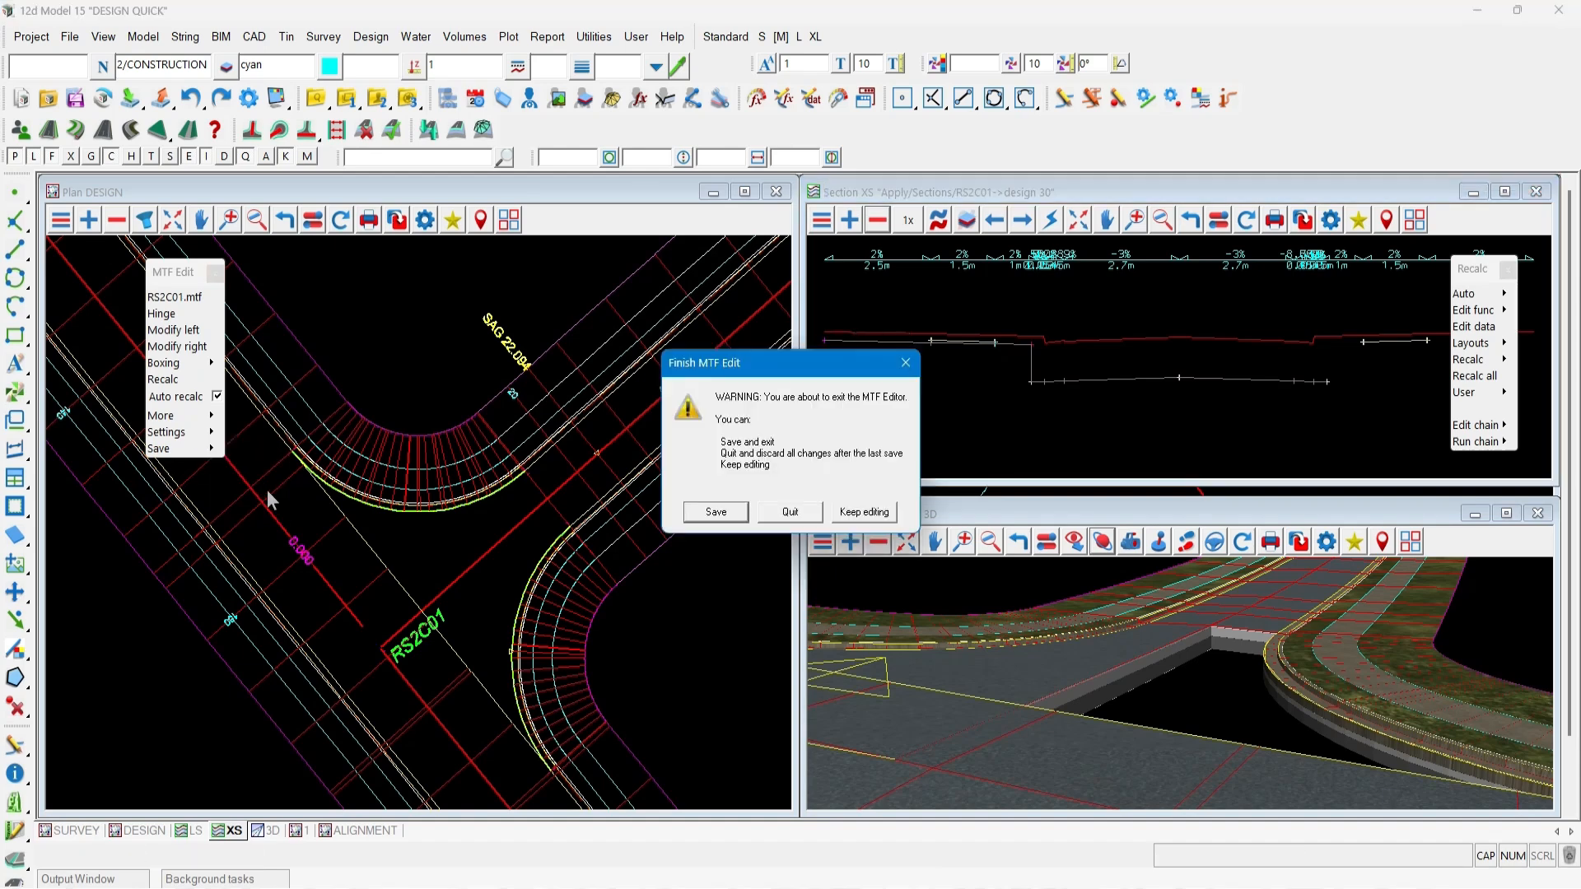
click(727, 517)
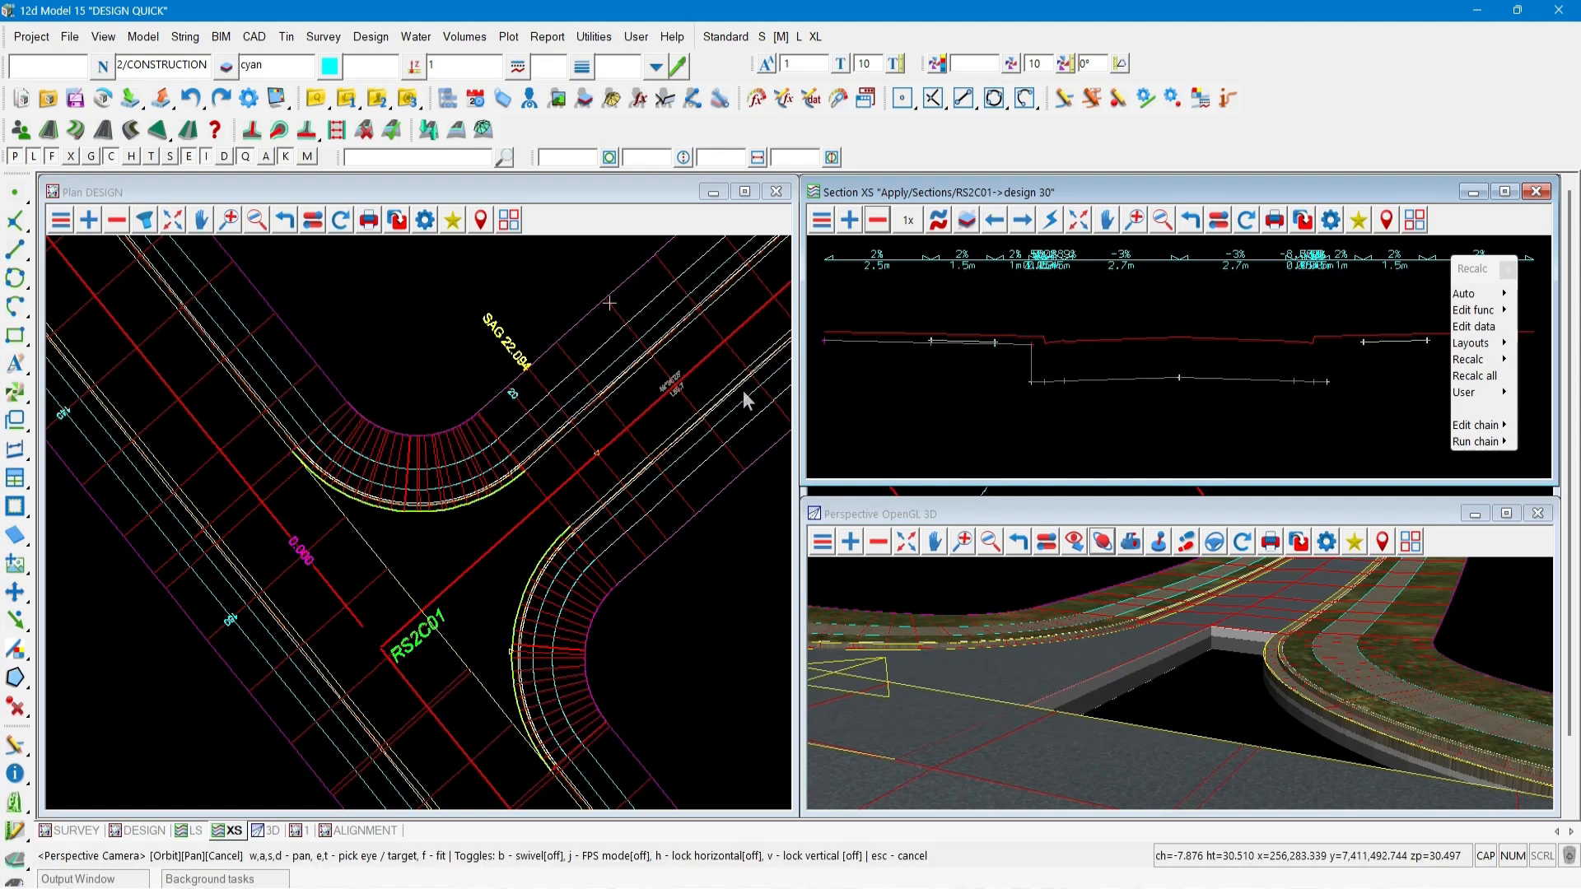
Drop the Retaining Wall.mtf_seed seed onto the RSW LOT 1 lot boundary string.
scroll(536, 536, down, 3)
scroll(466, 769, down, 5)
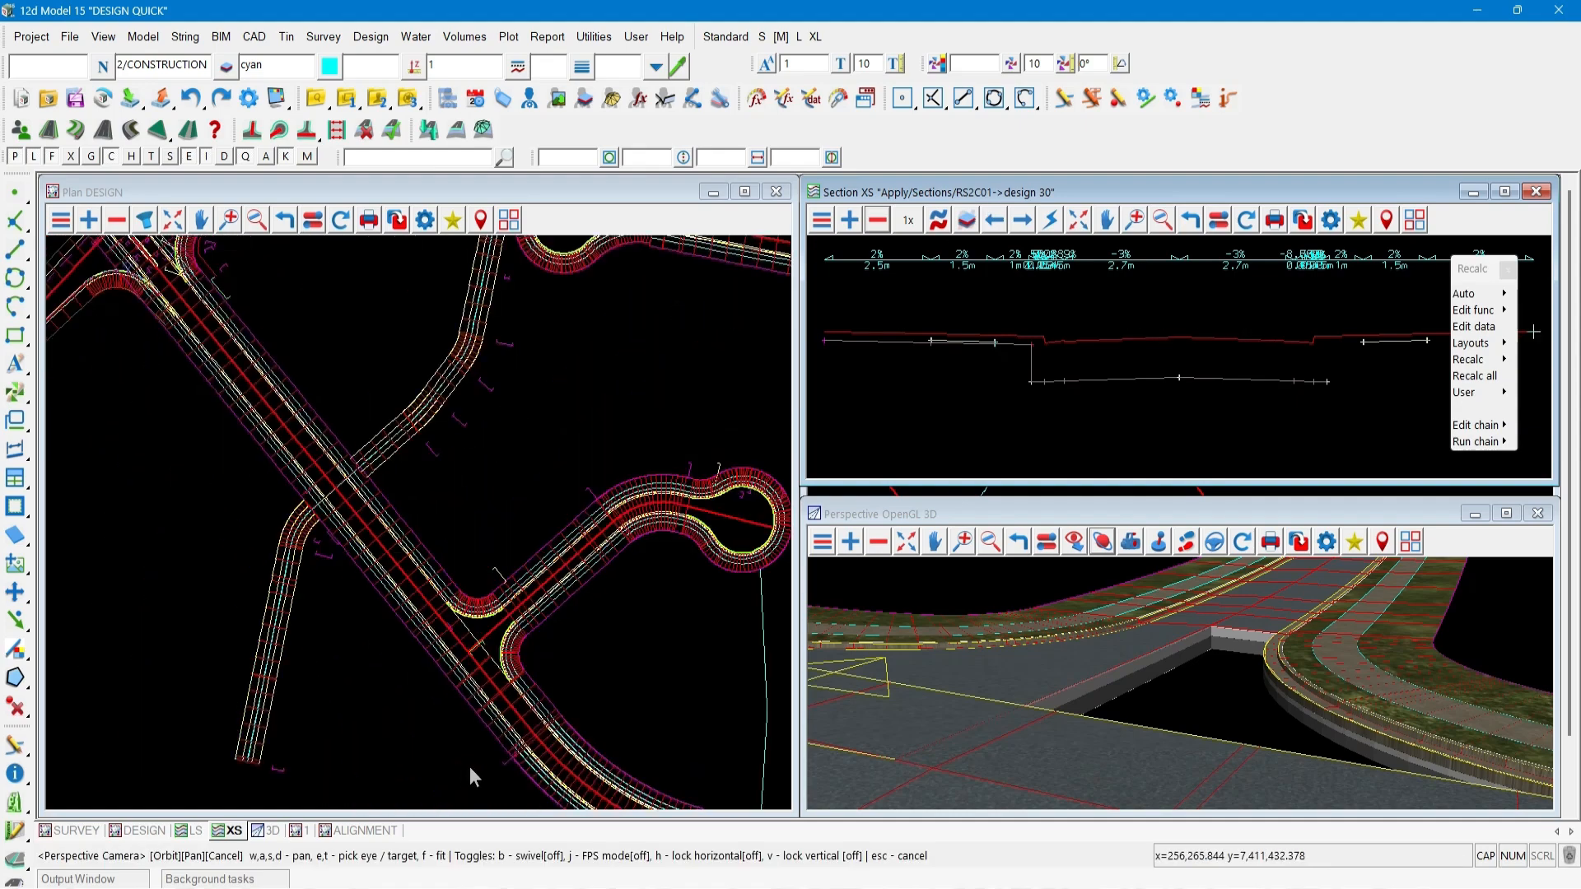
scroll(315, 363, up, 6)
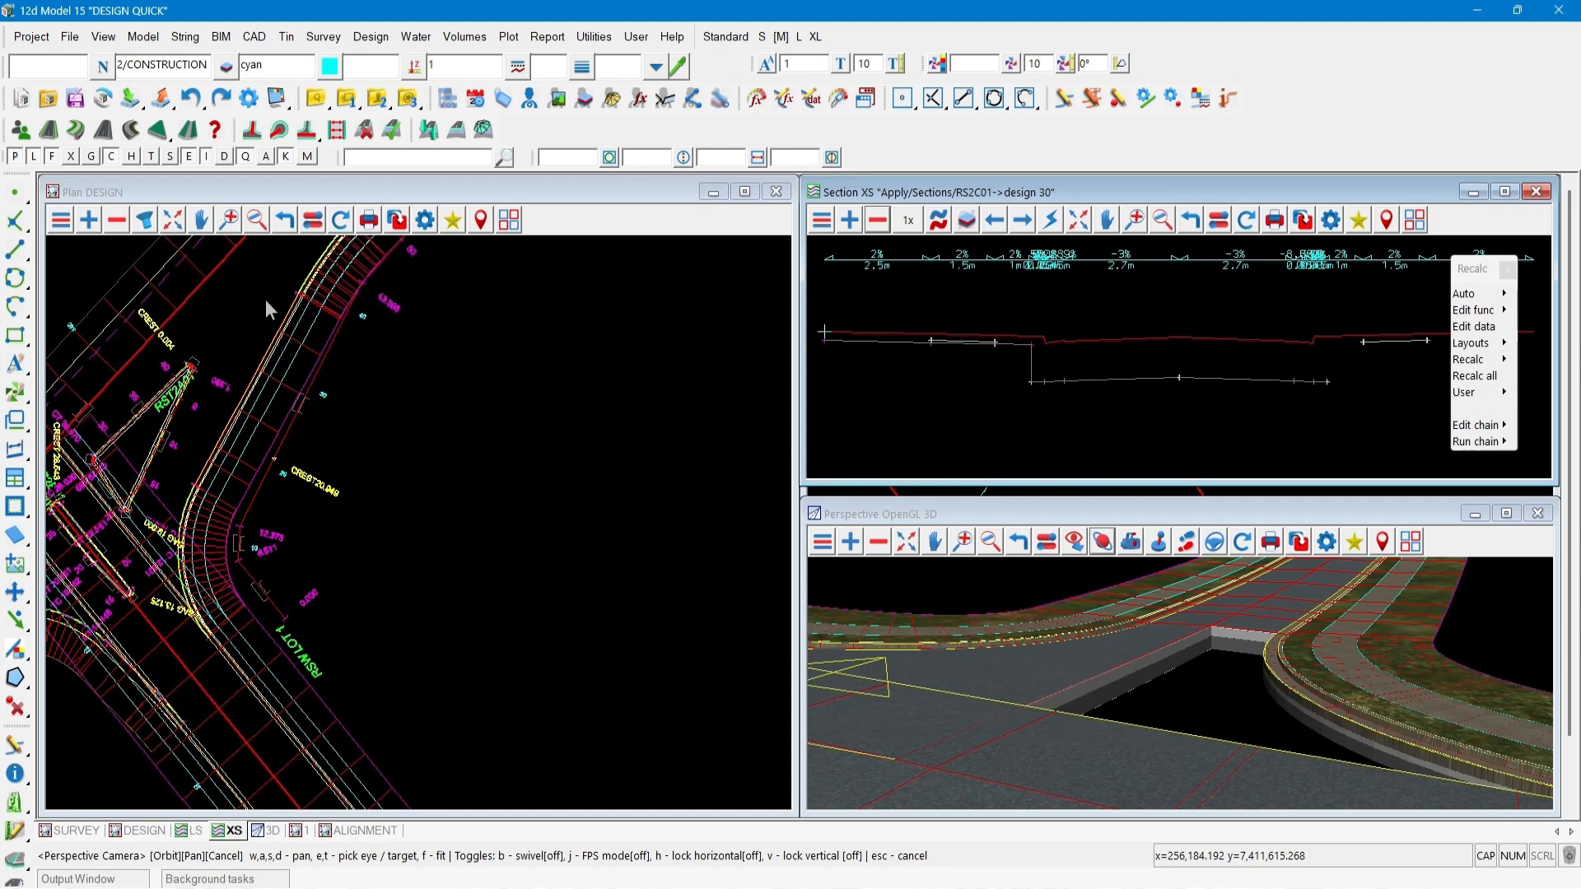
click(18, 132)
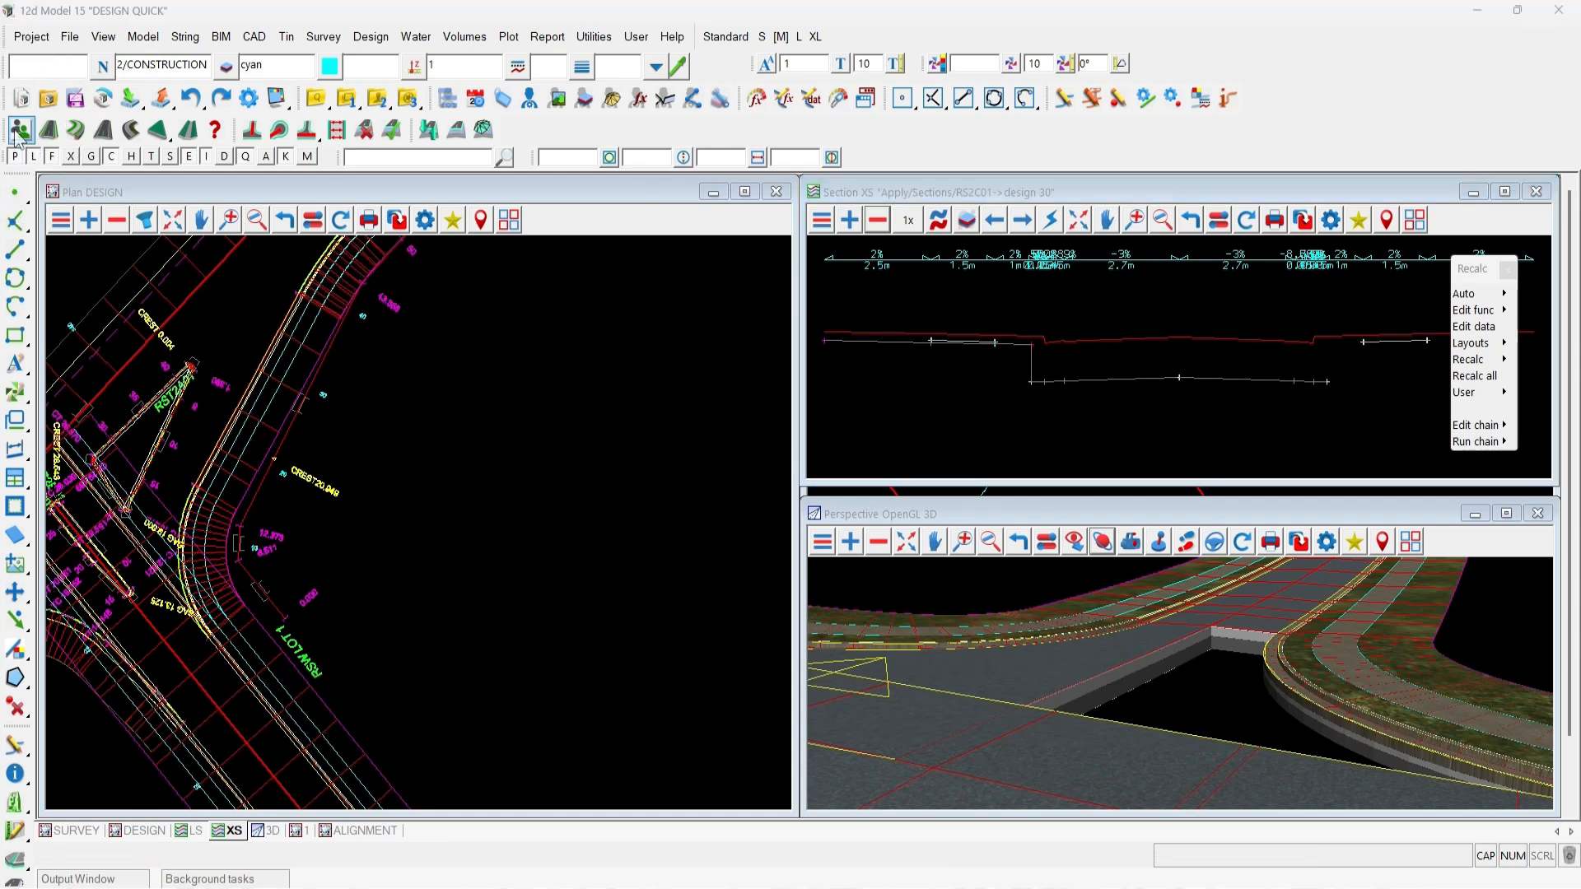
drag(179, 153, 383, 278)
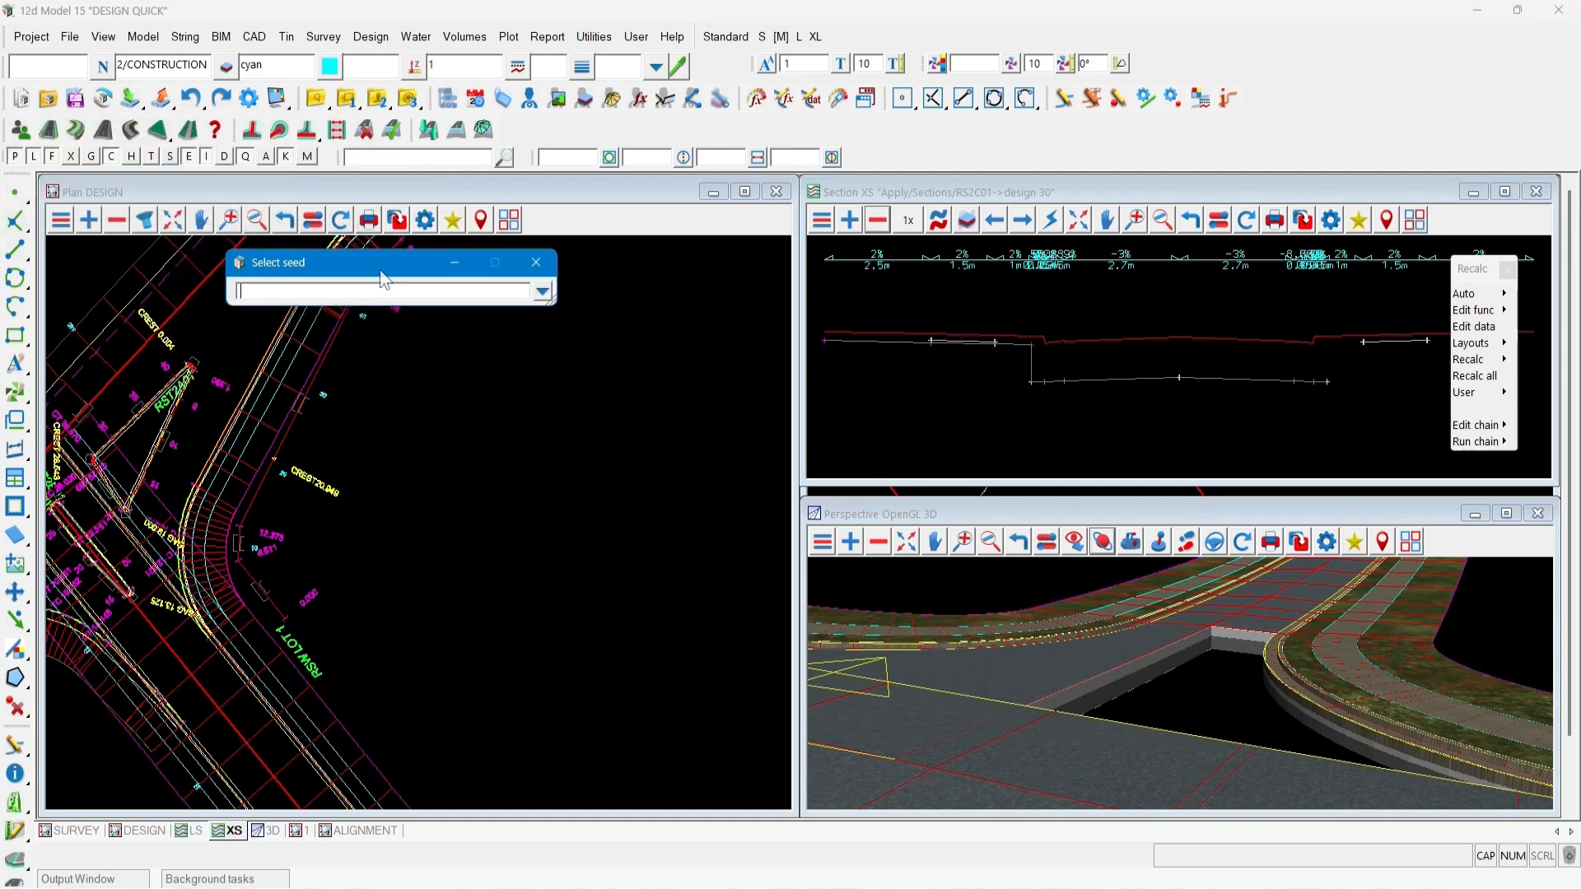
click(543, 292)
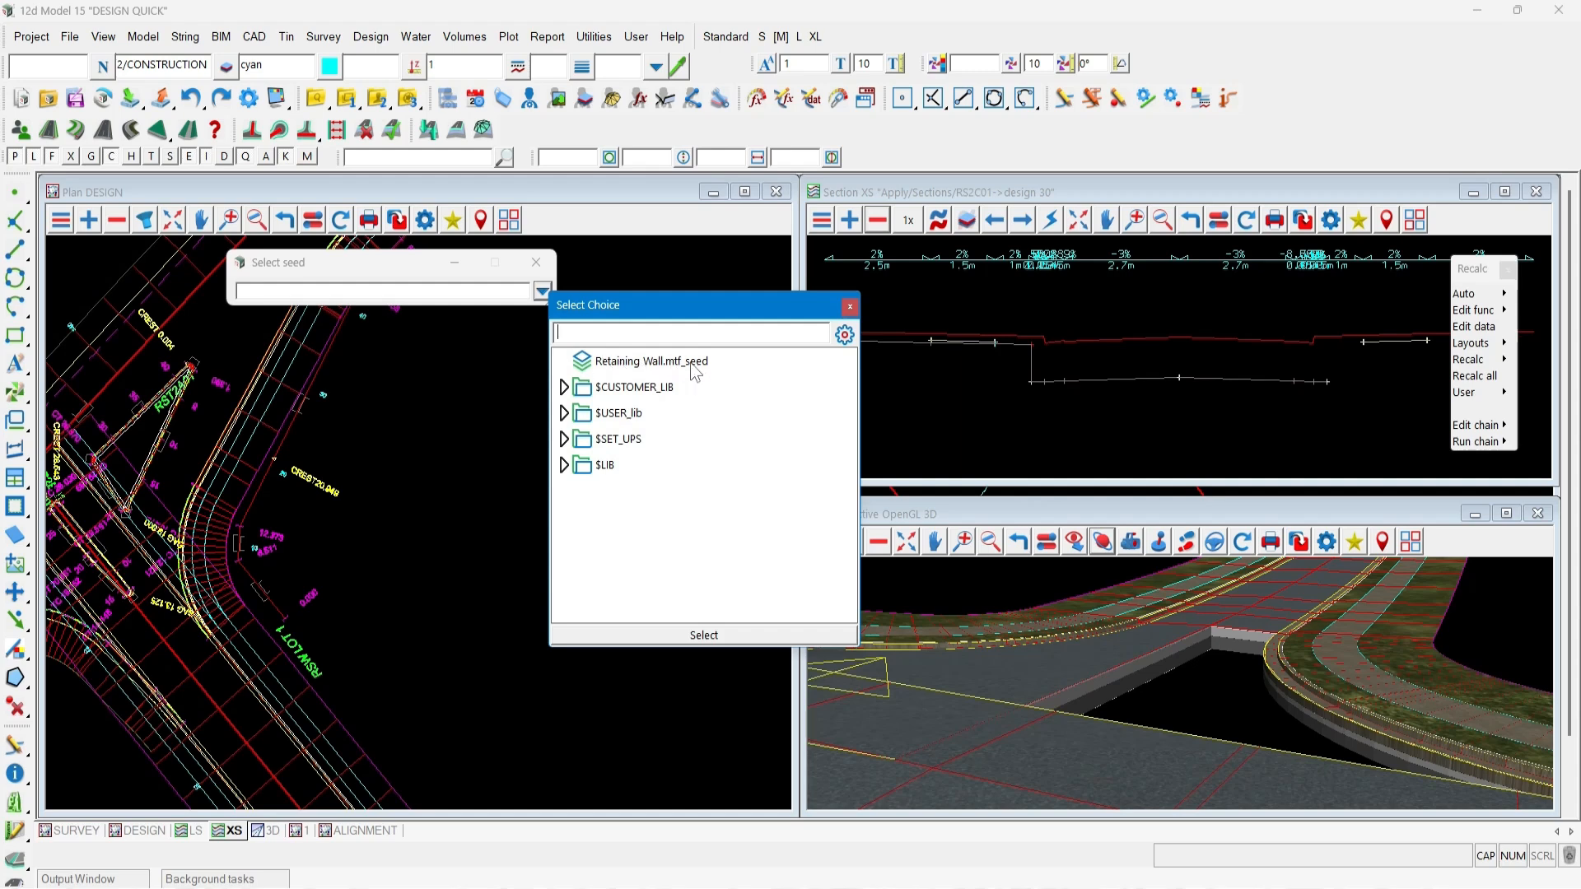
double_click(634, 364)
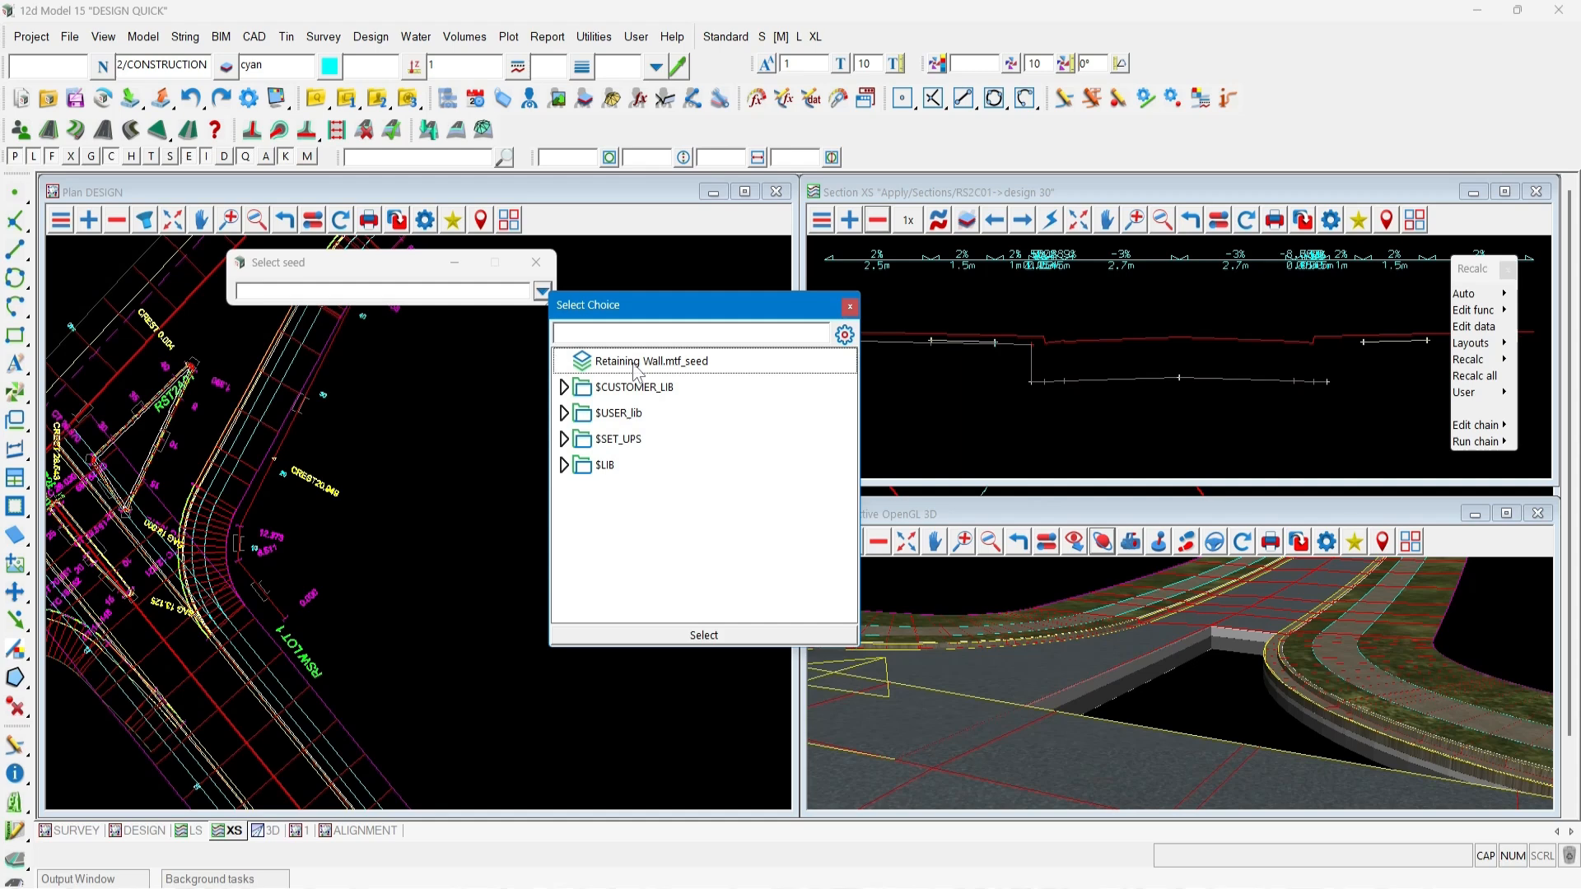
click(292, 439)
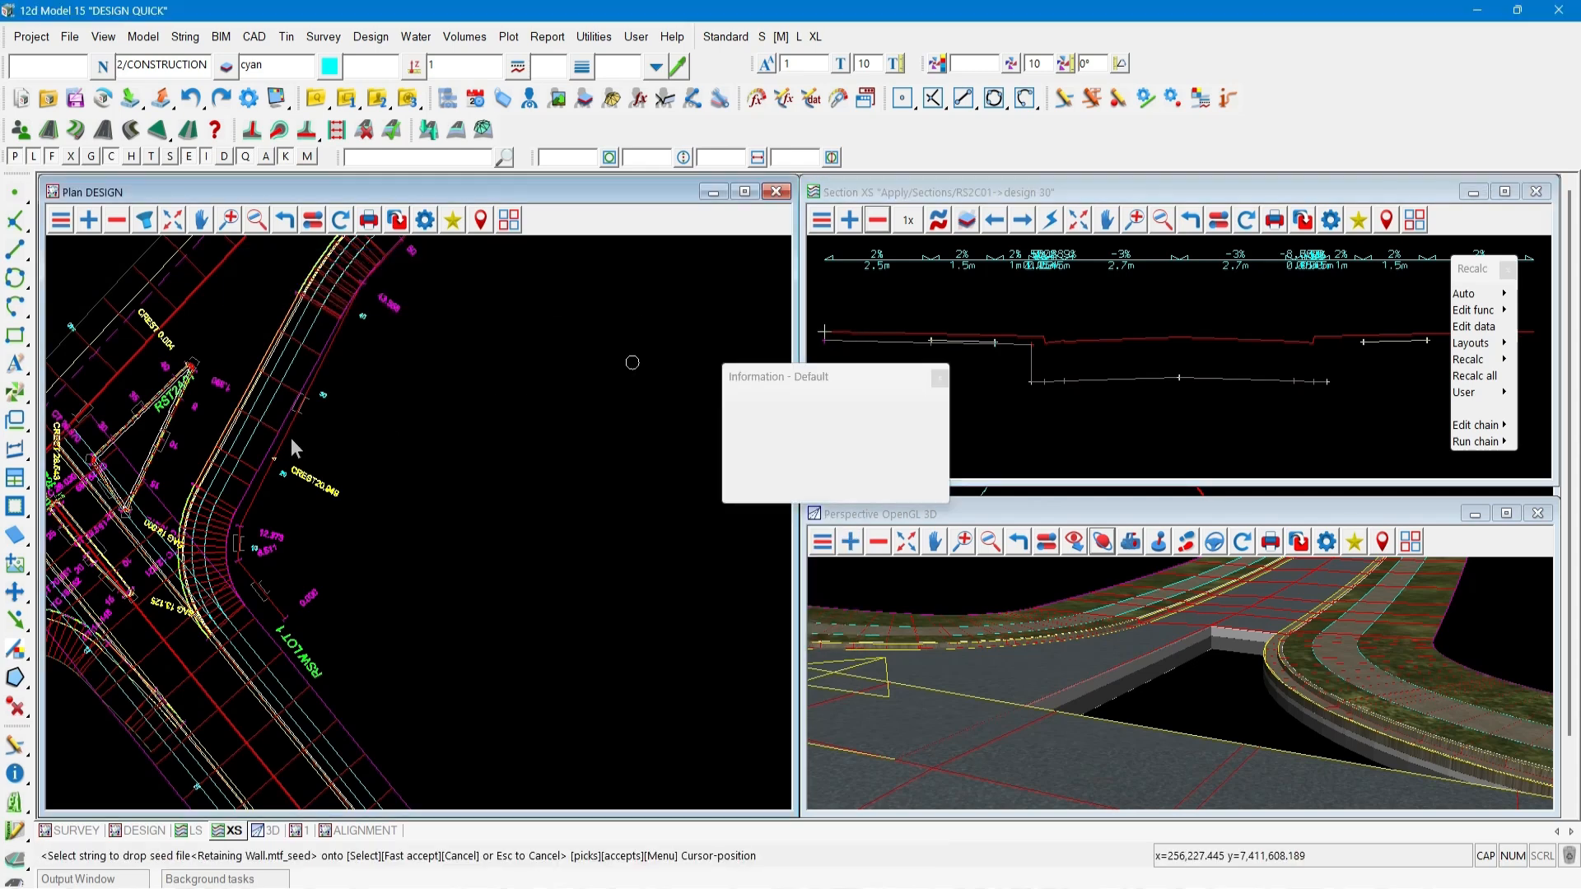
middle_click(291, 440)
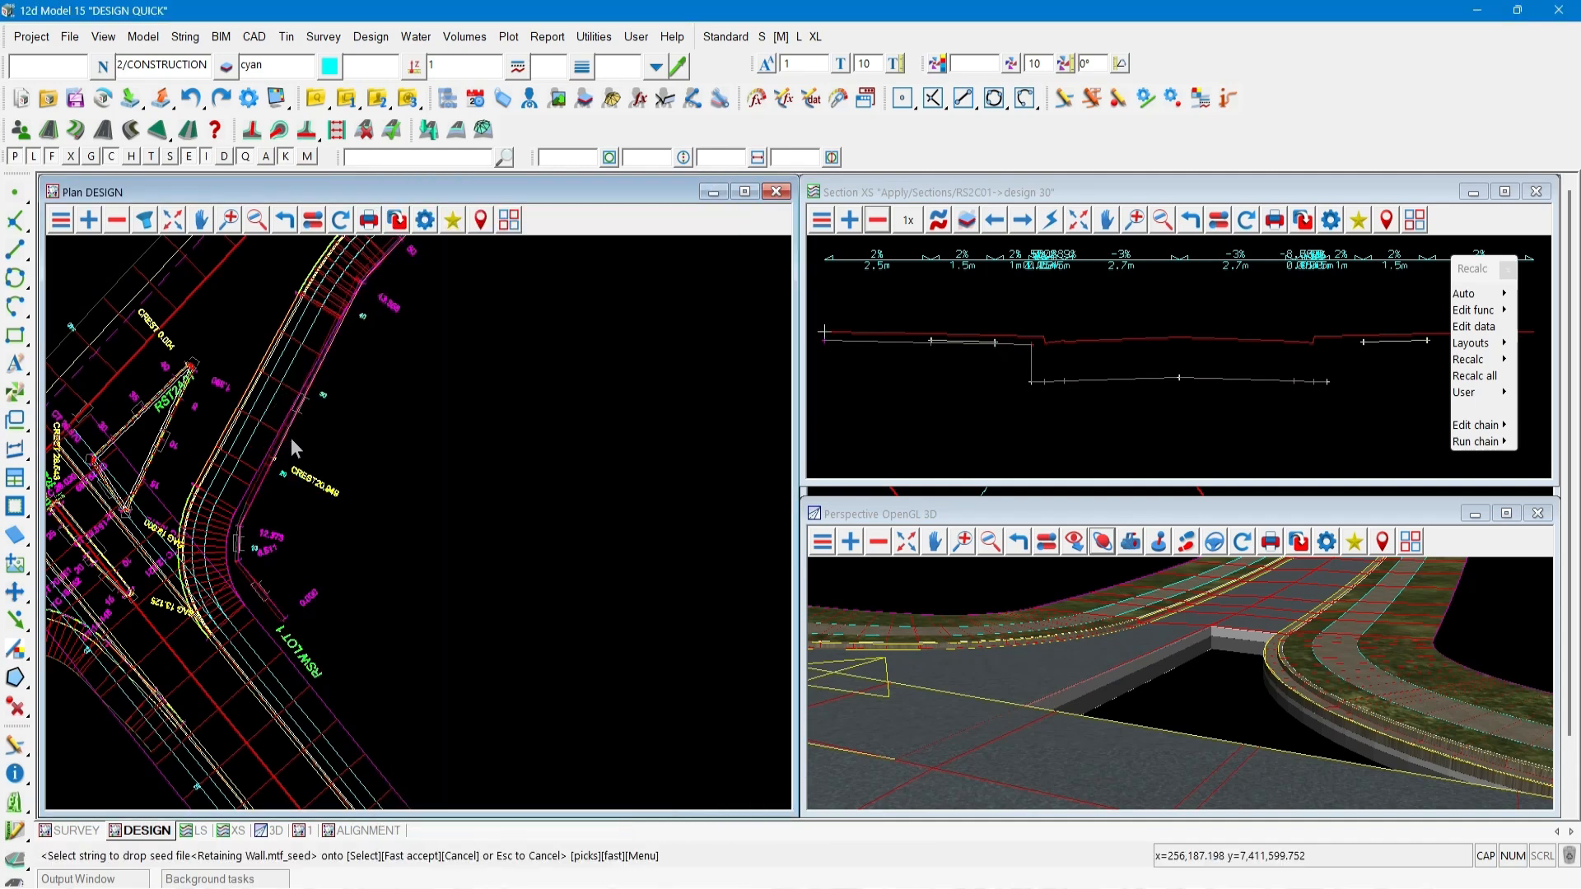
scroll(290, 438, up, 1)
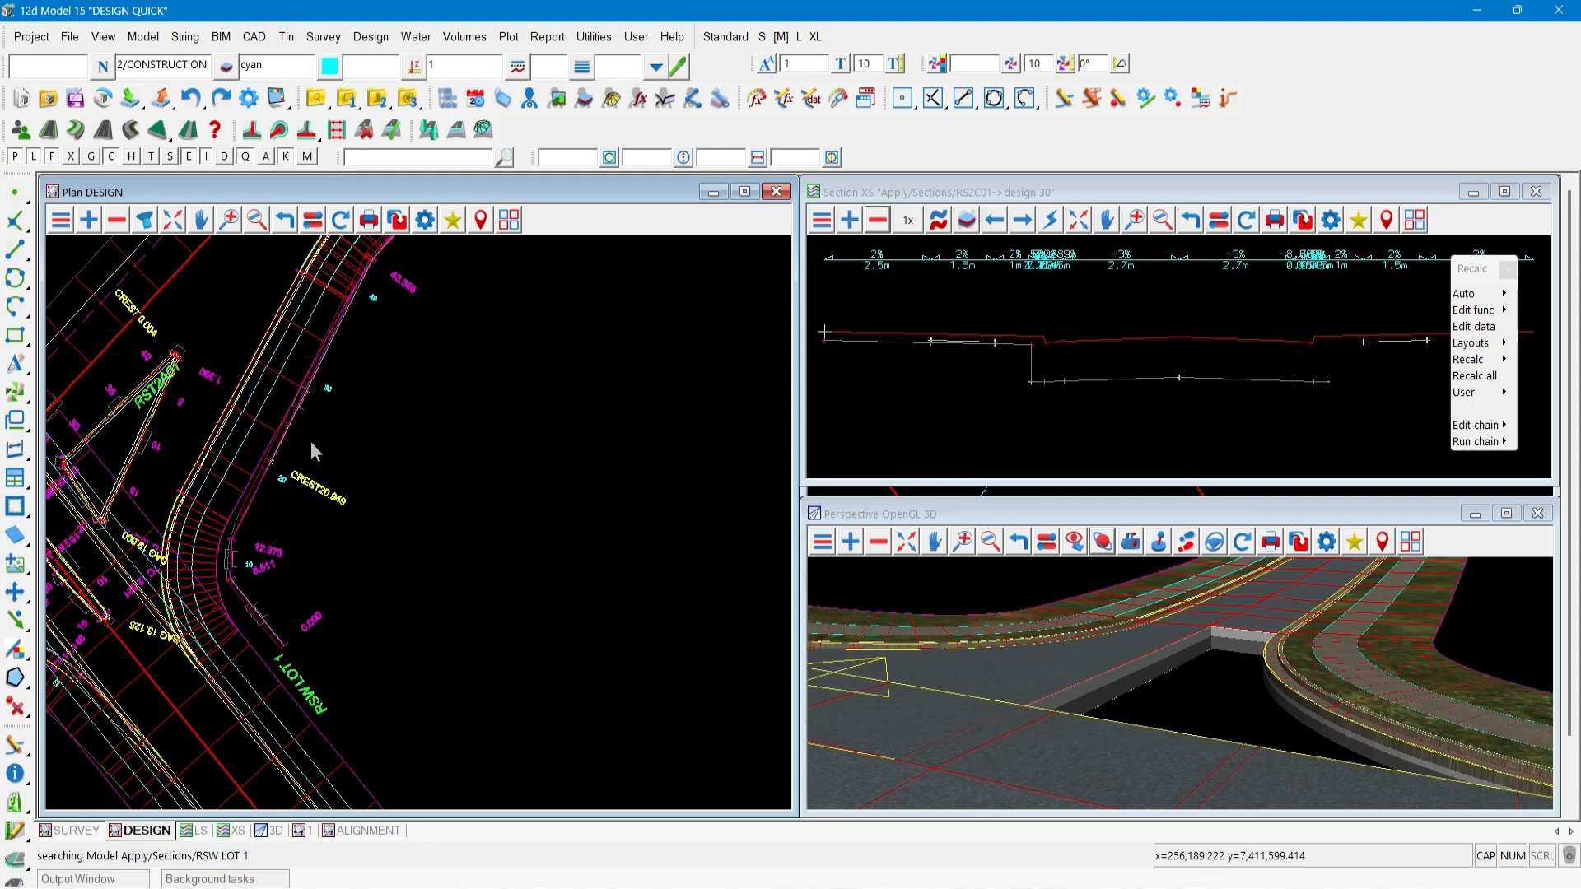
click(309, 441)
key(Escape)
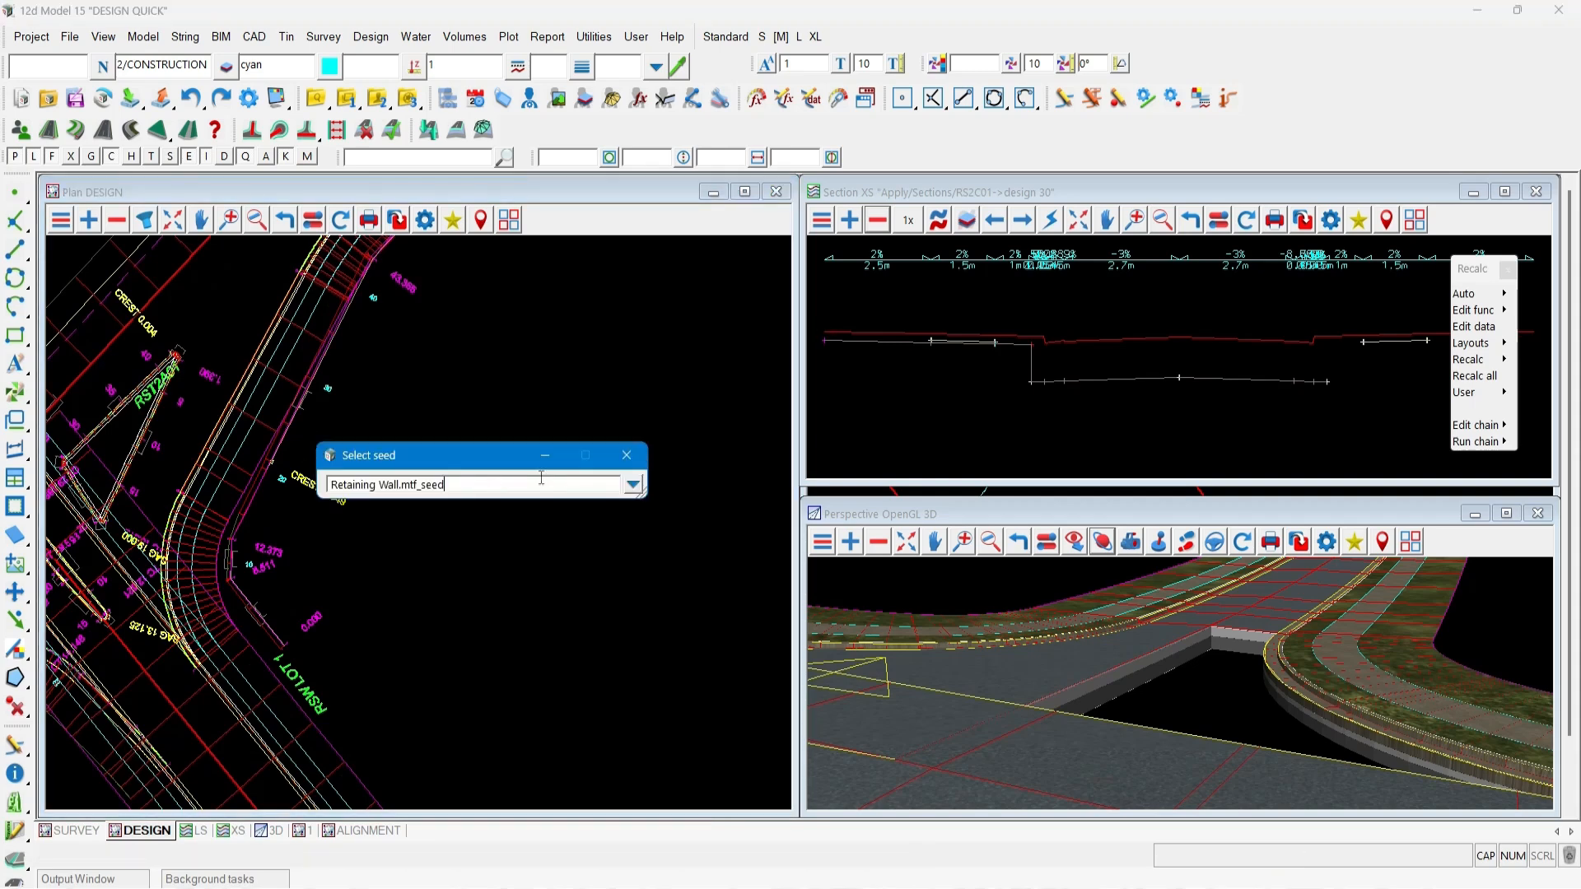
click(617, 458)
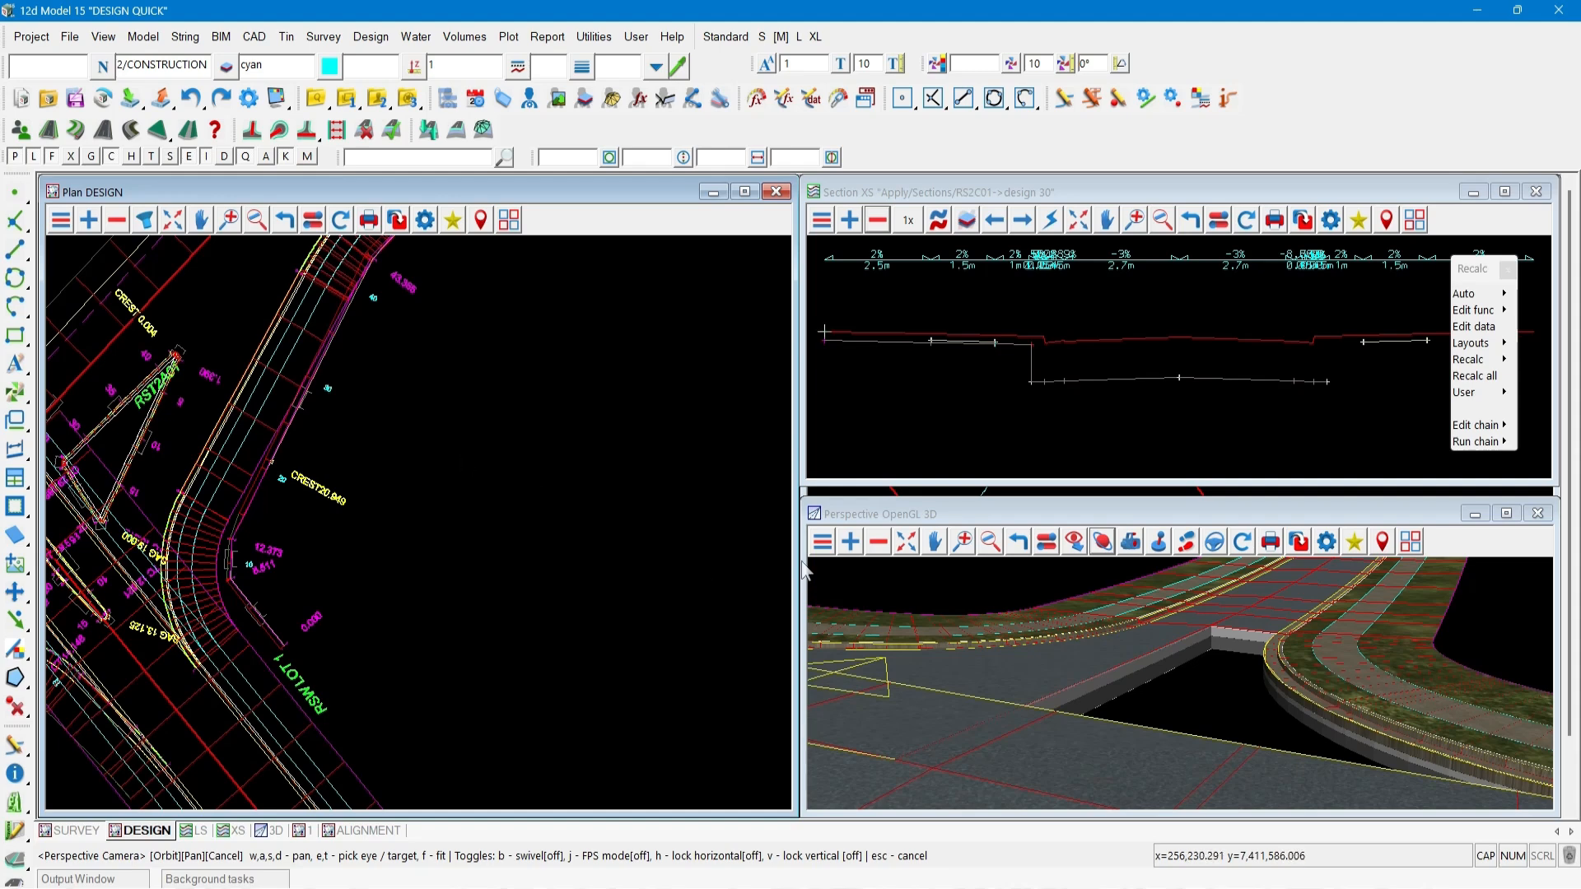
Add the RSW LOT 1 section model and RSW LOT 1 string model to the 3D view.
click(906, 543)
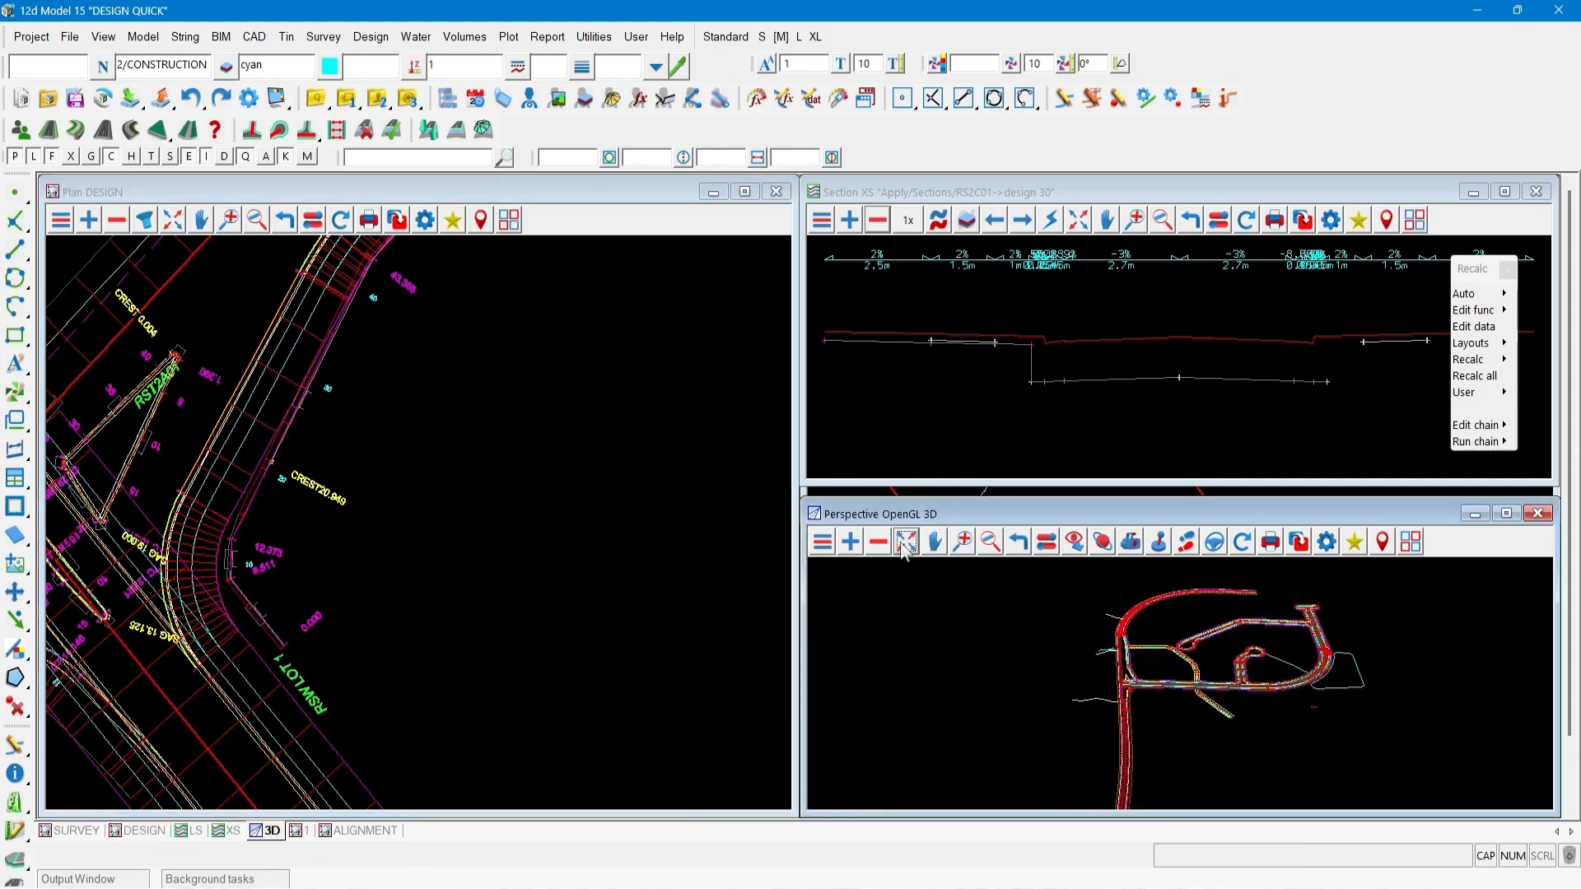
click(853, 543)
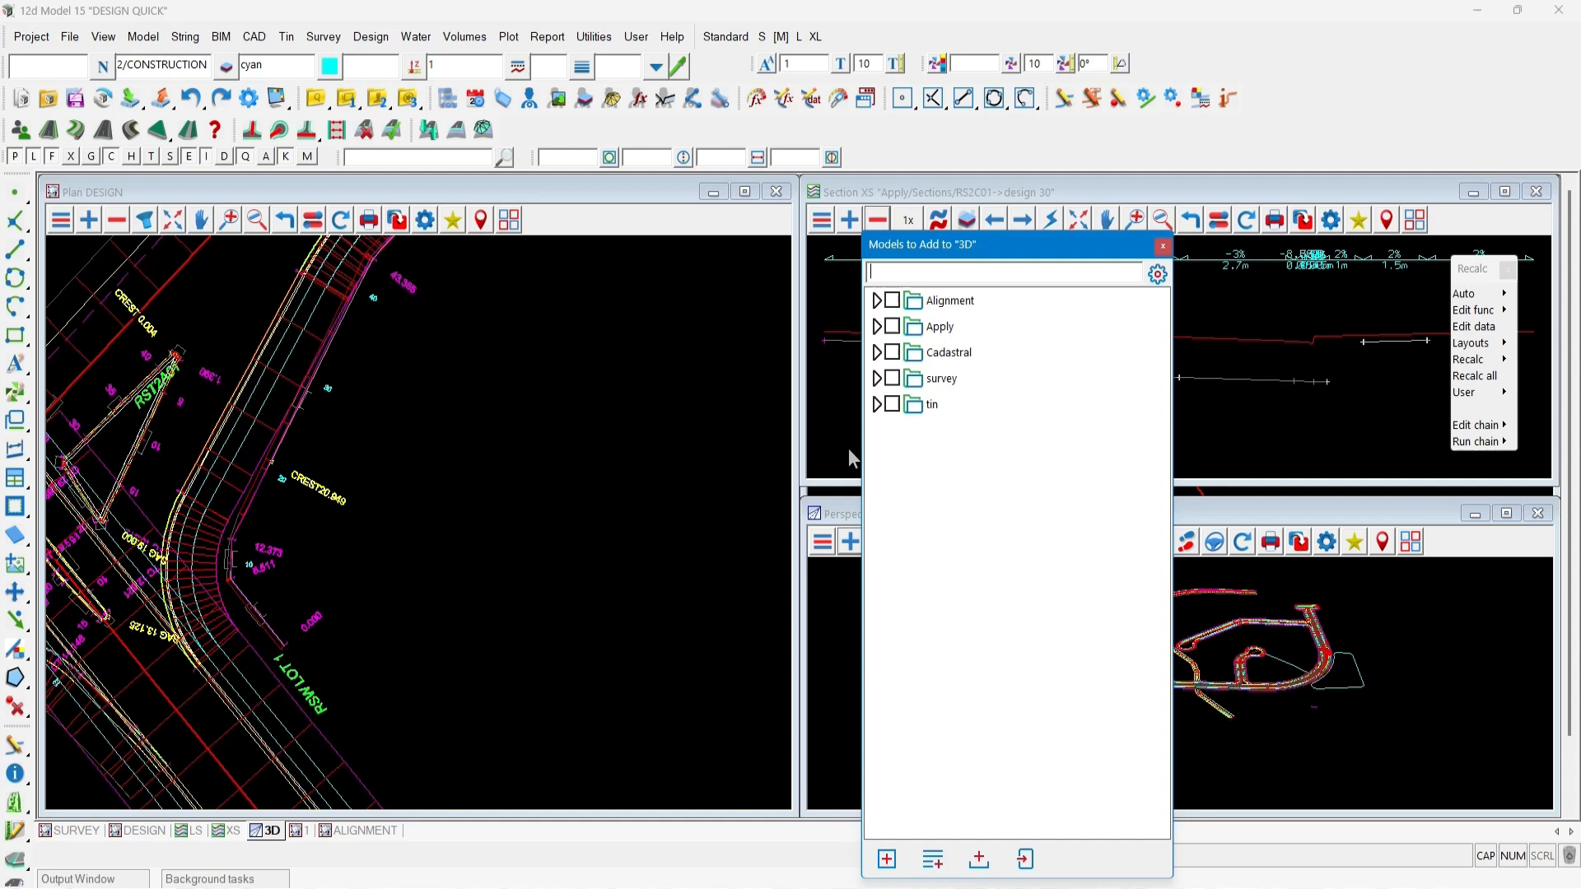
click(874, 327)
click(889, 380)
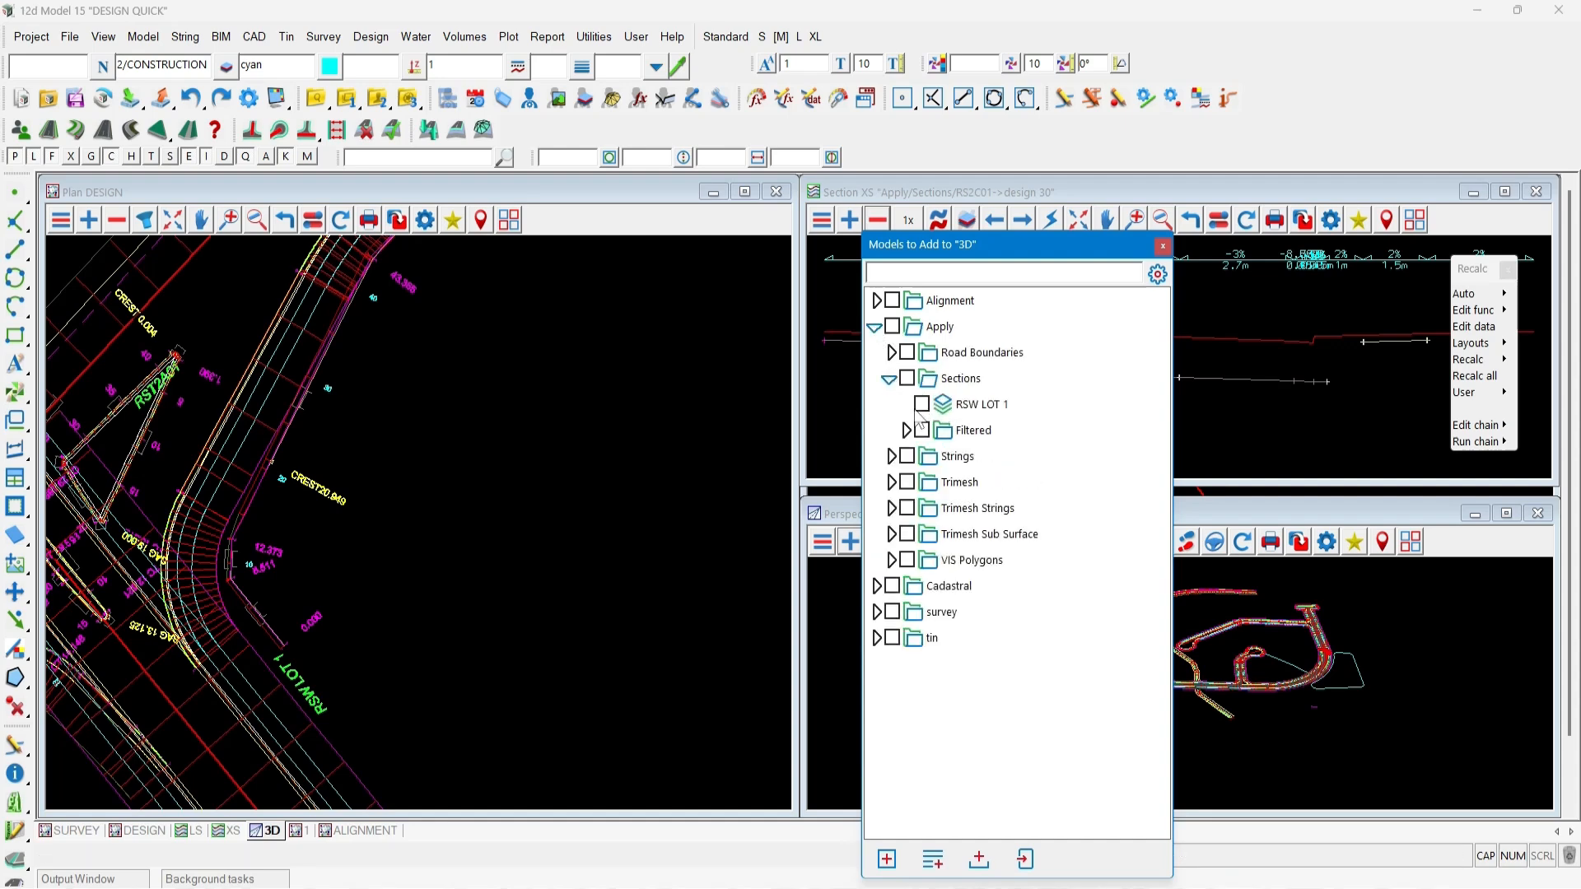
click(922, 405)
click(889, 457)
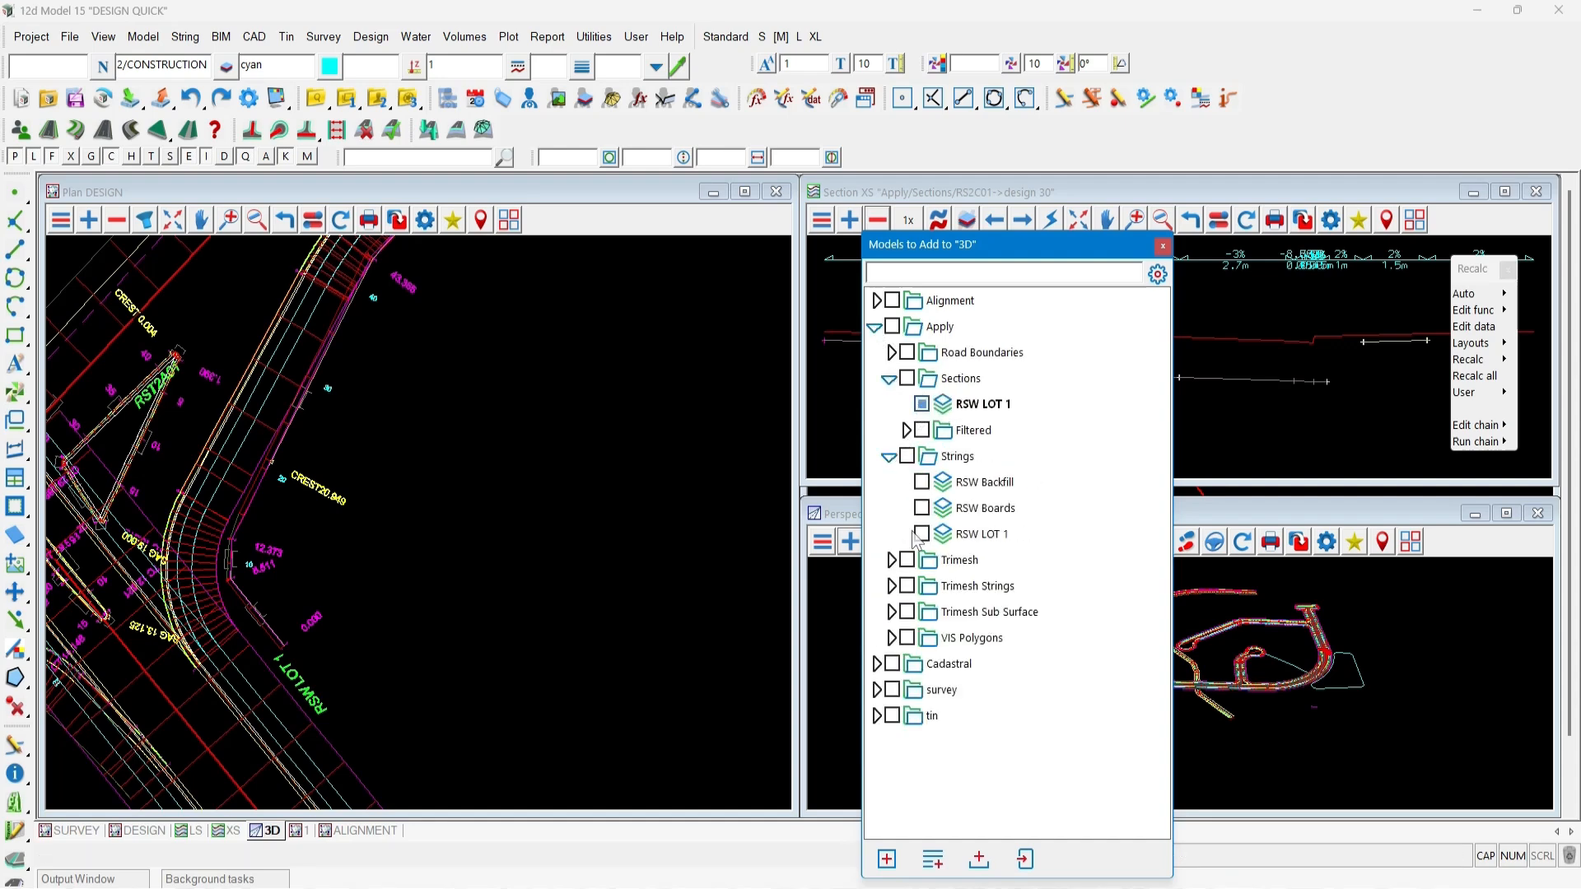
click(922, 534)
click(886, 860)
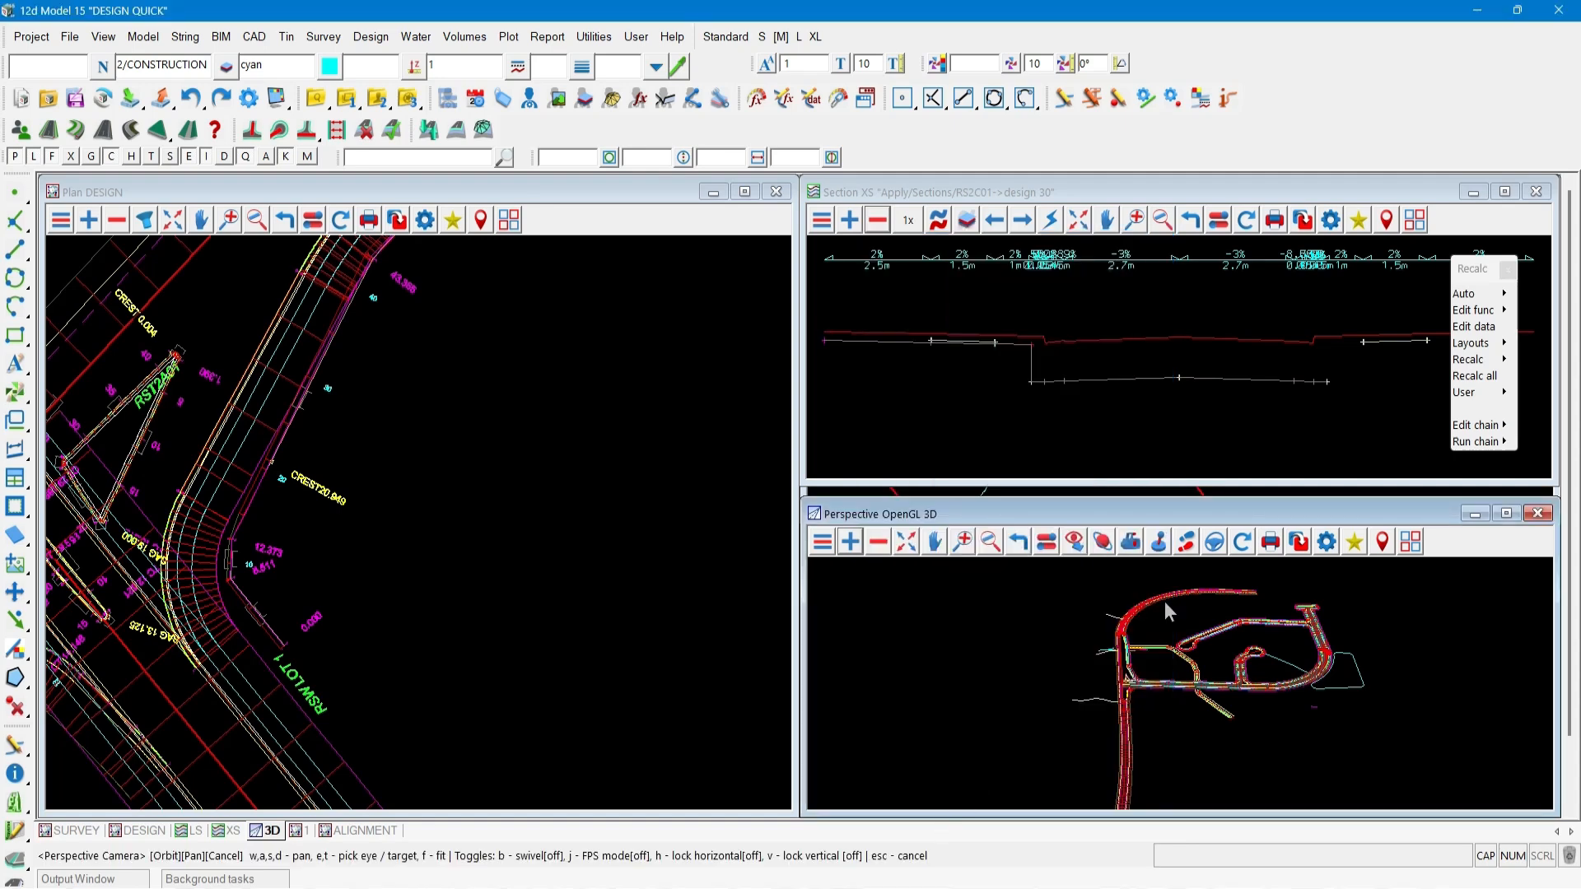
Tile the 3D view over the right half of the screen and orbit to the retaining wall.
scroll(1144, 685, up, 10)
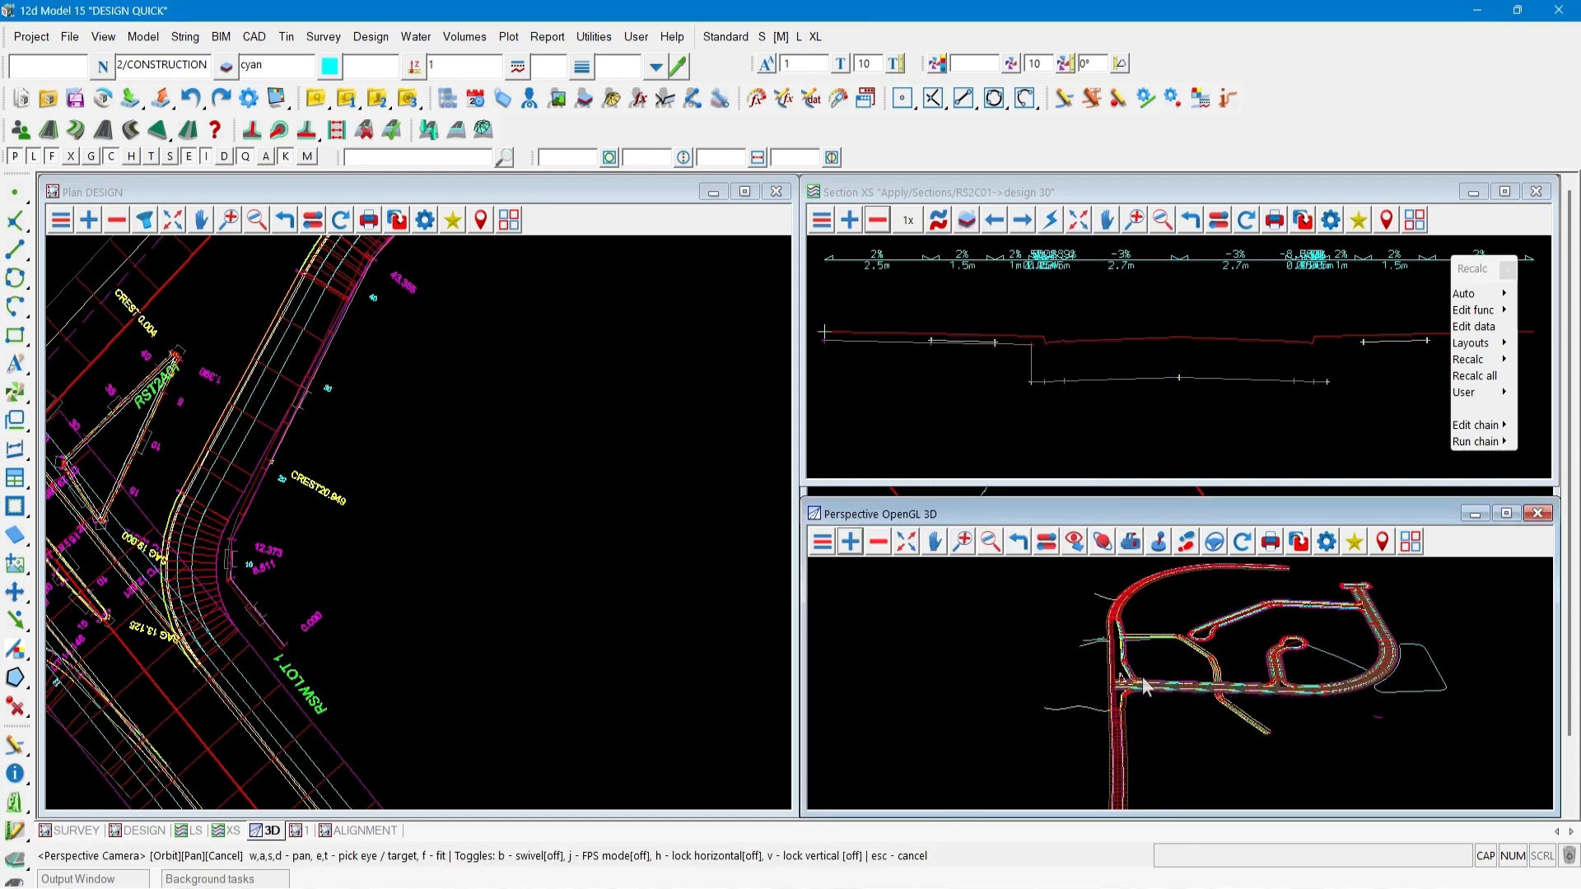
scroll(1137, 682, up, 5)
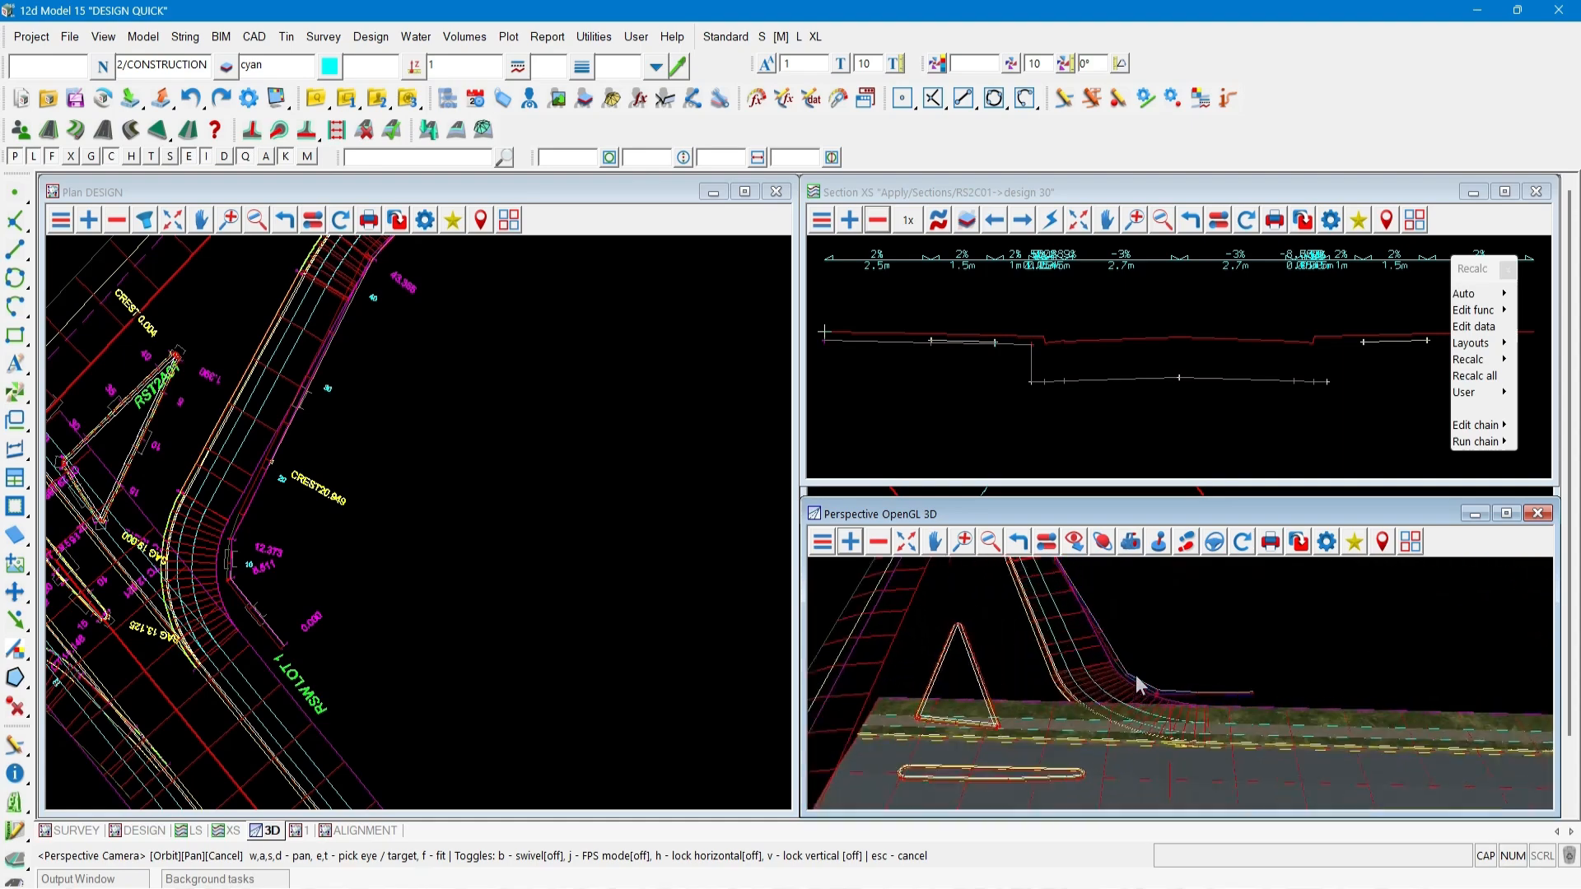
click(1410, 542)
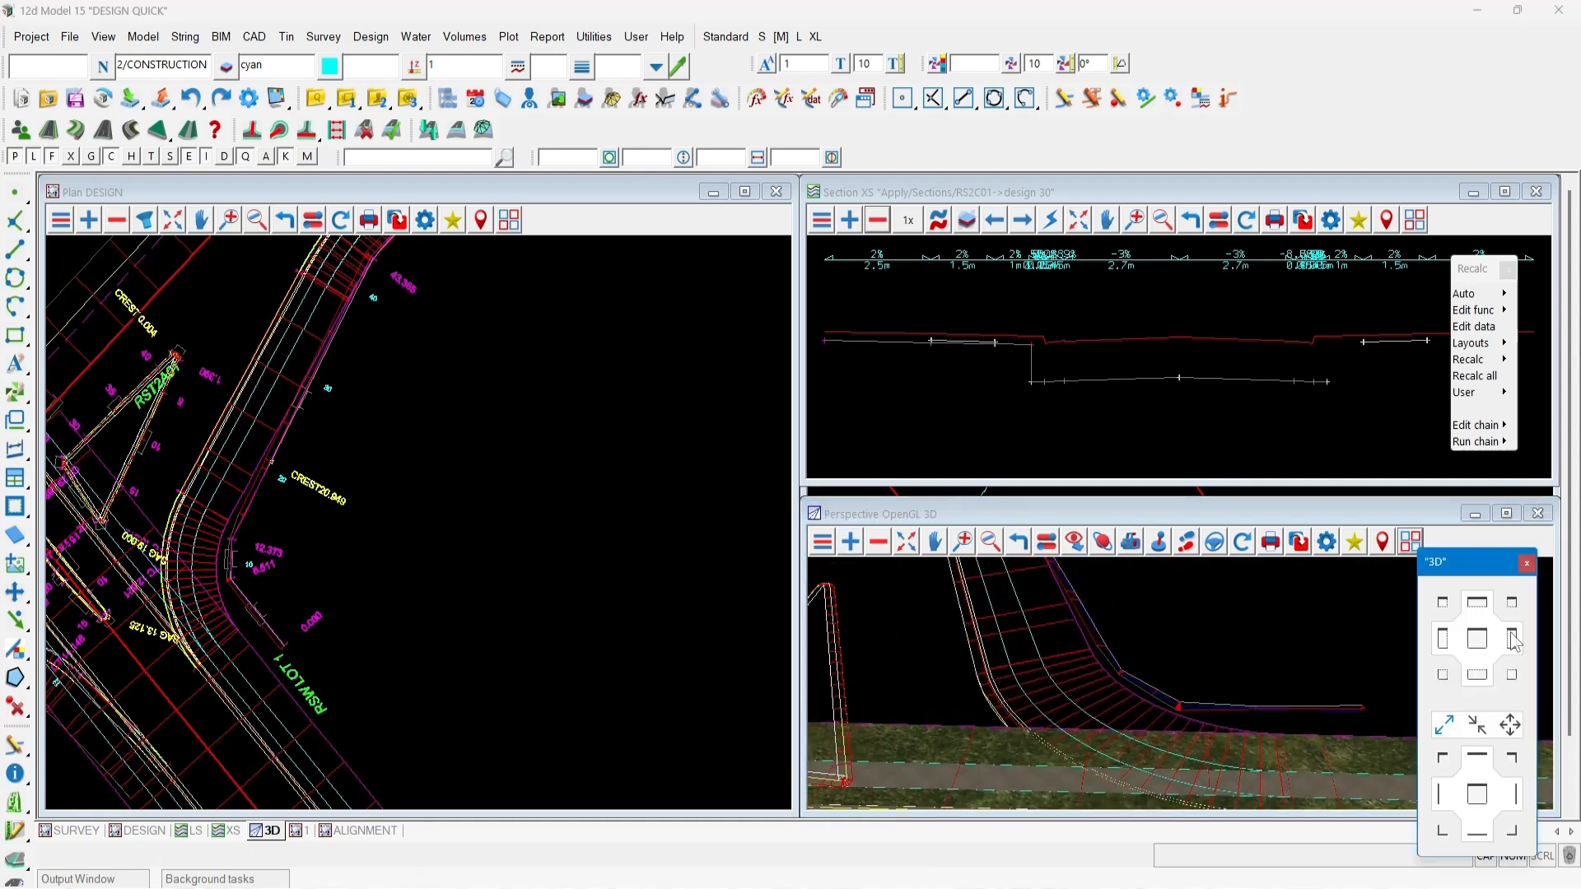
click(1512, 632)
scroll(1061, 331, up, 5)
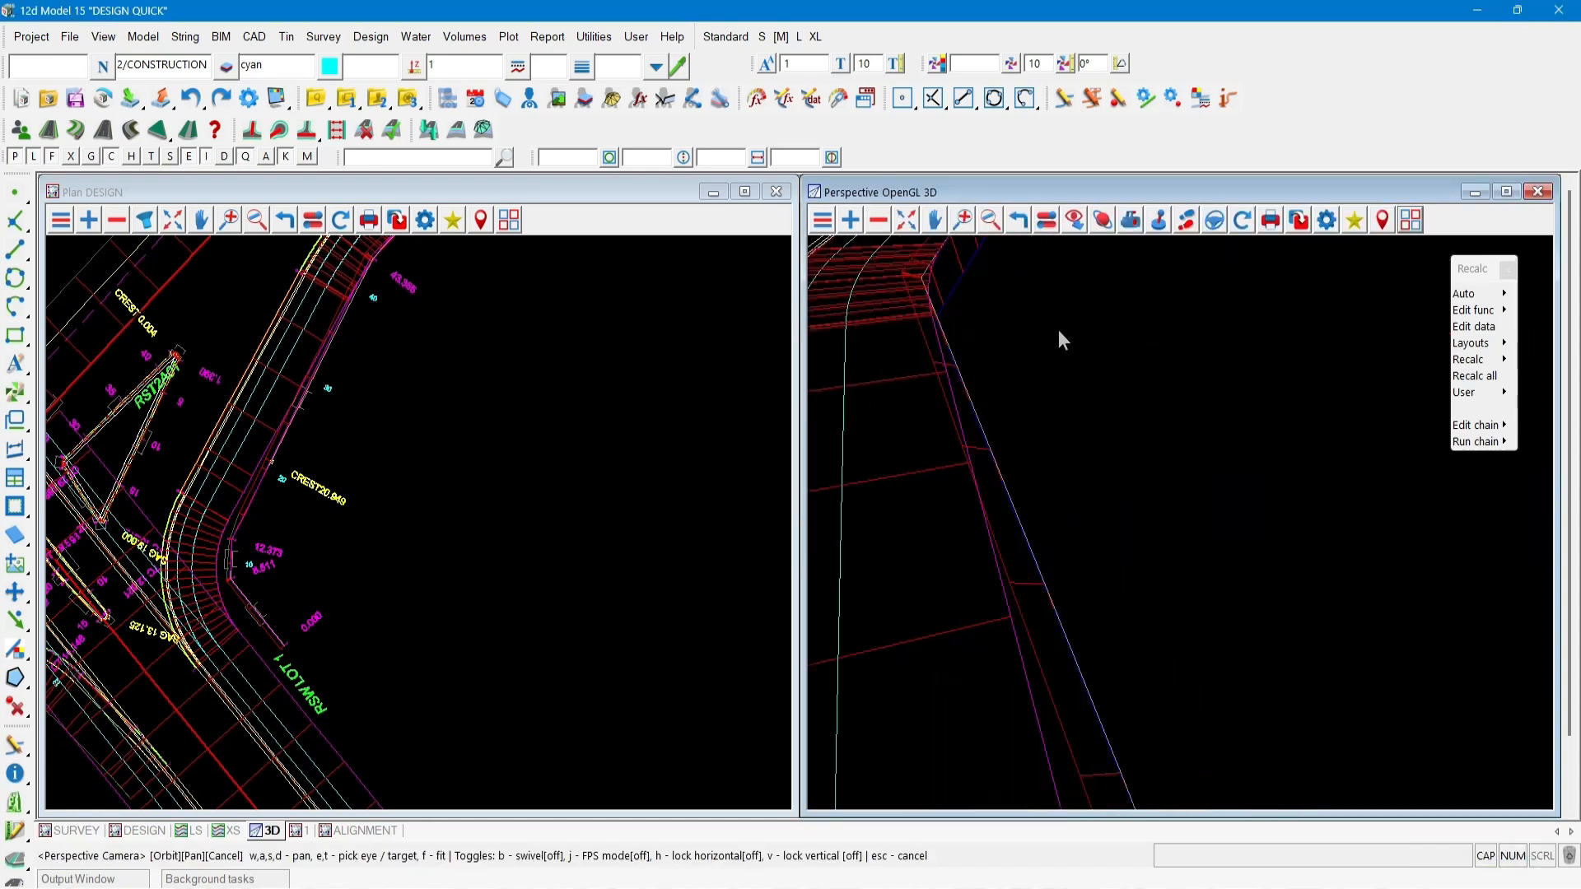
drag(986, 483, 906, 443)
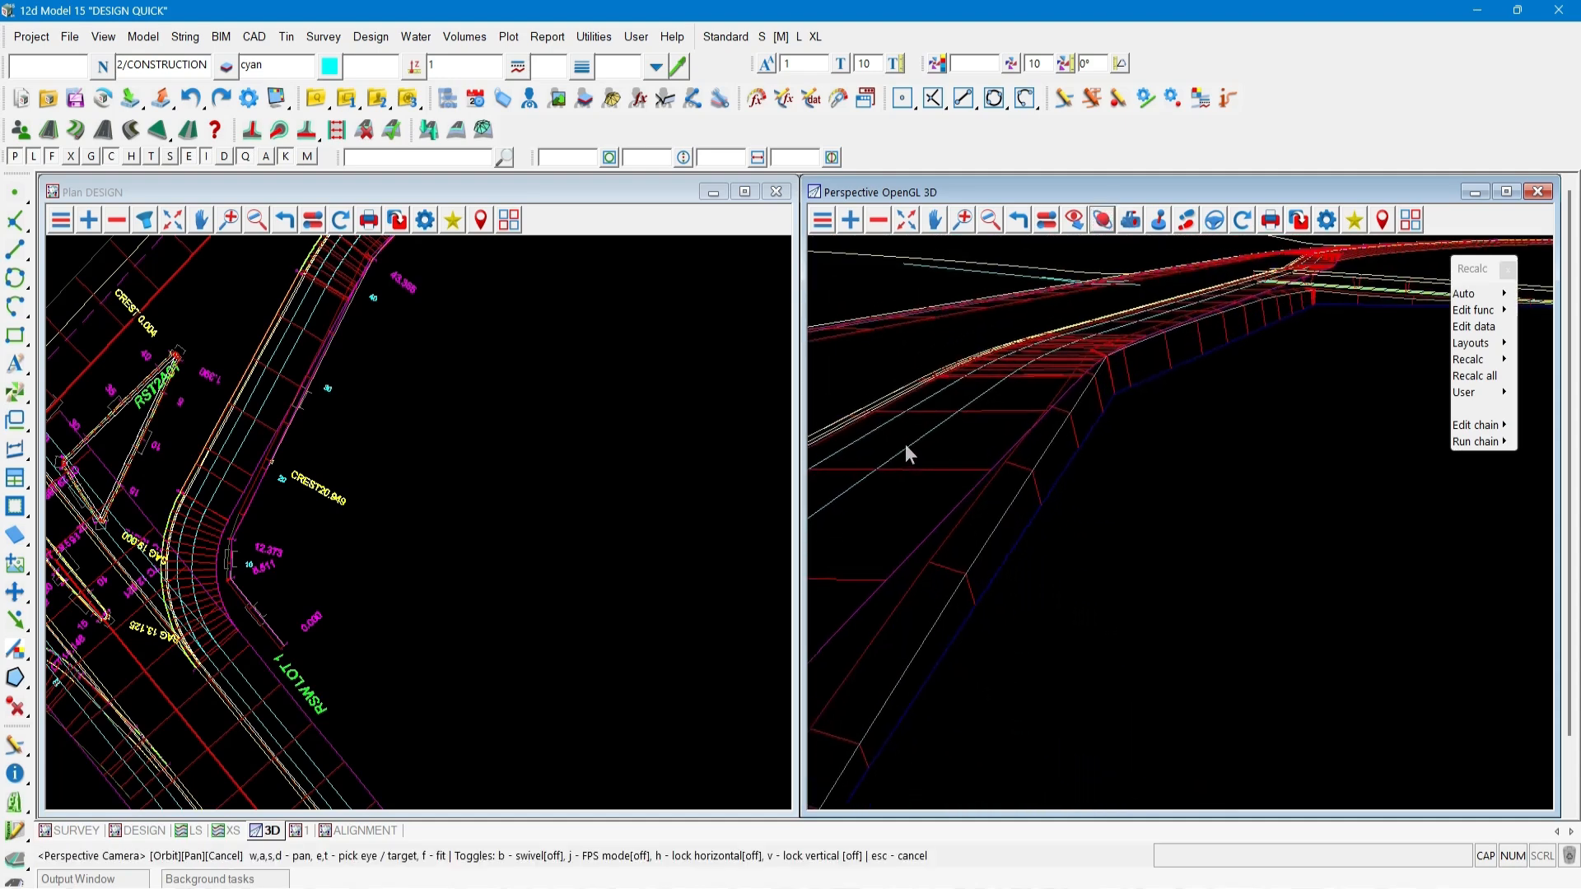
Add the PAV RSW trimesh model to the 3D view.
click(852, 222)
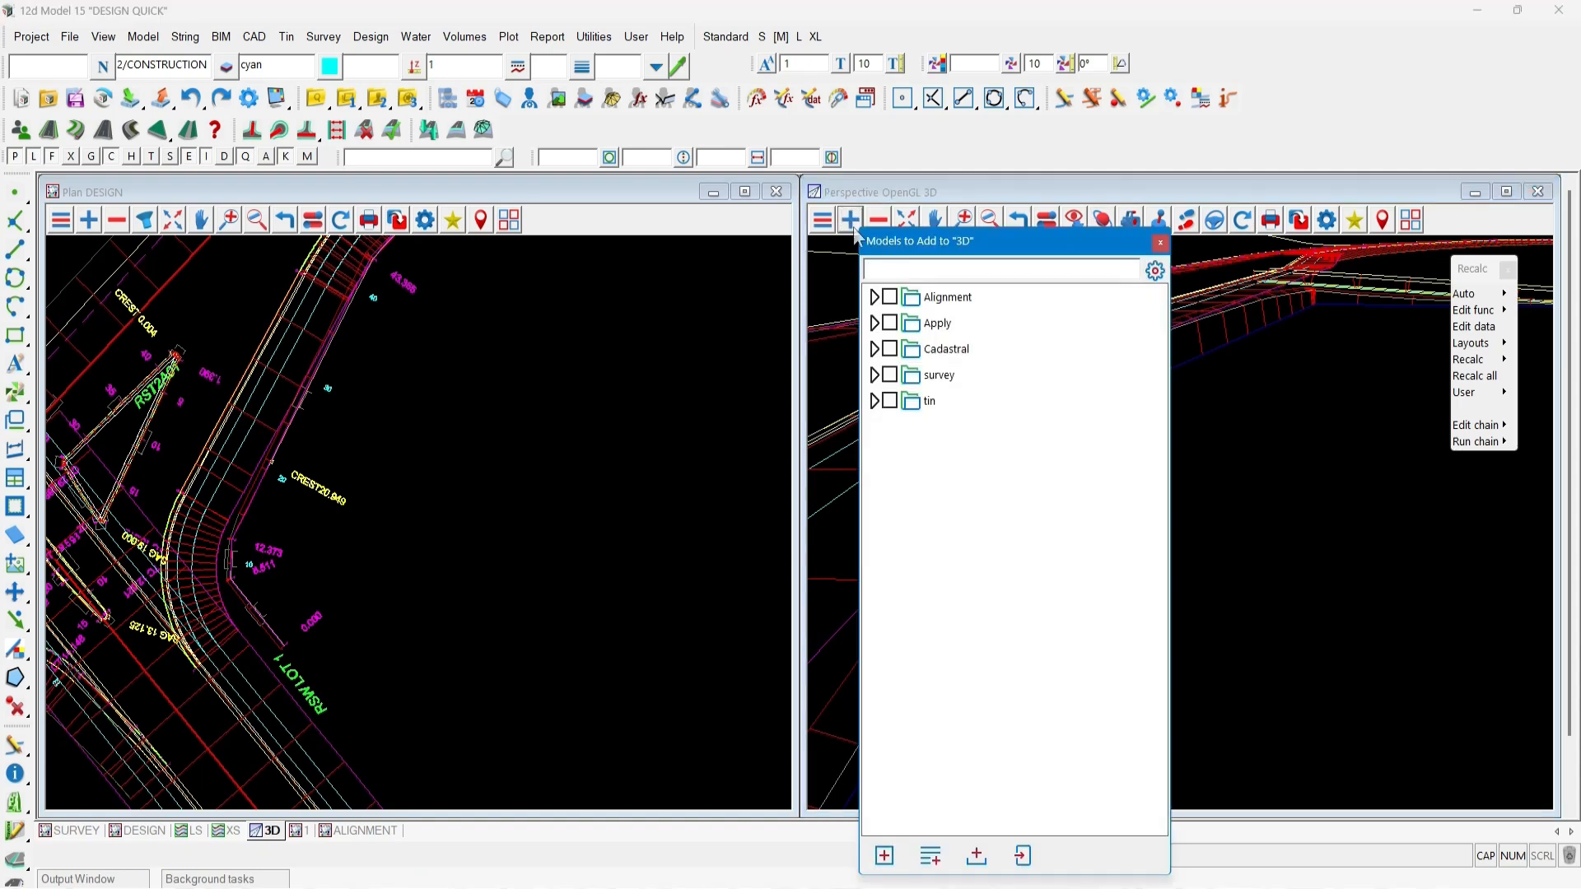
click(875, 323)
click(890, 427)
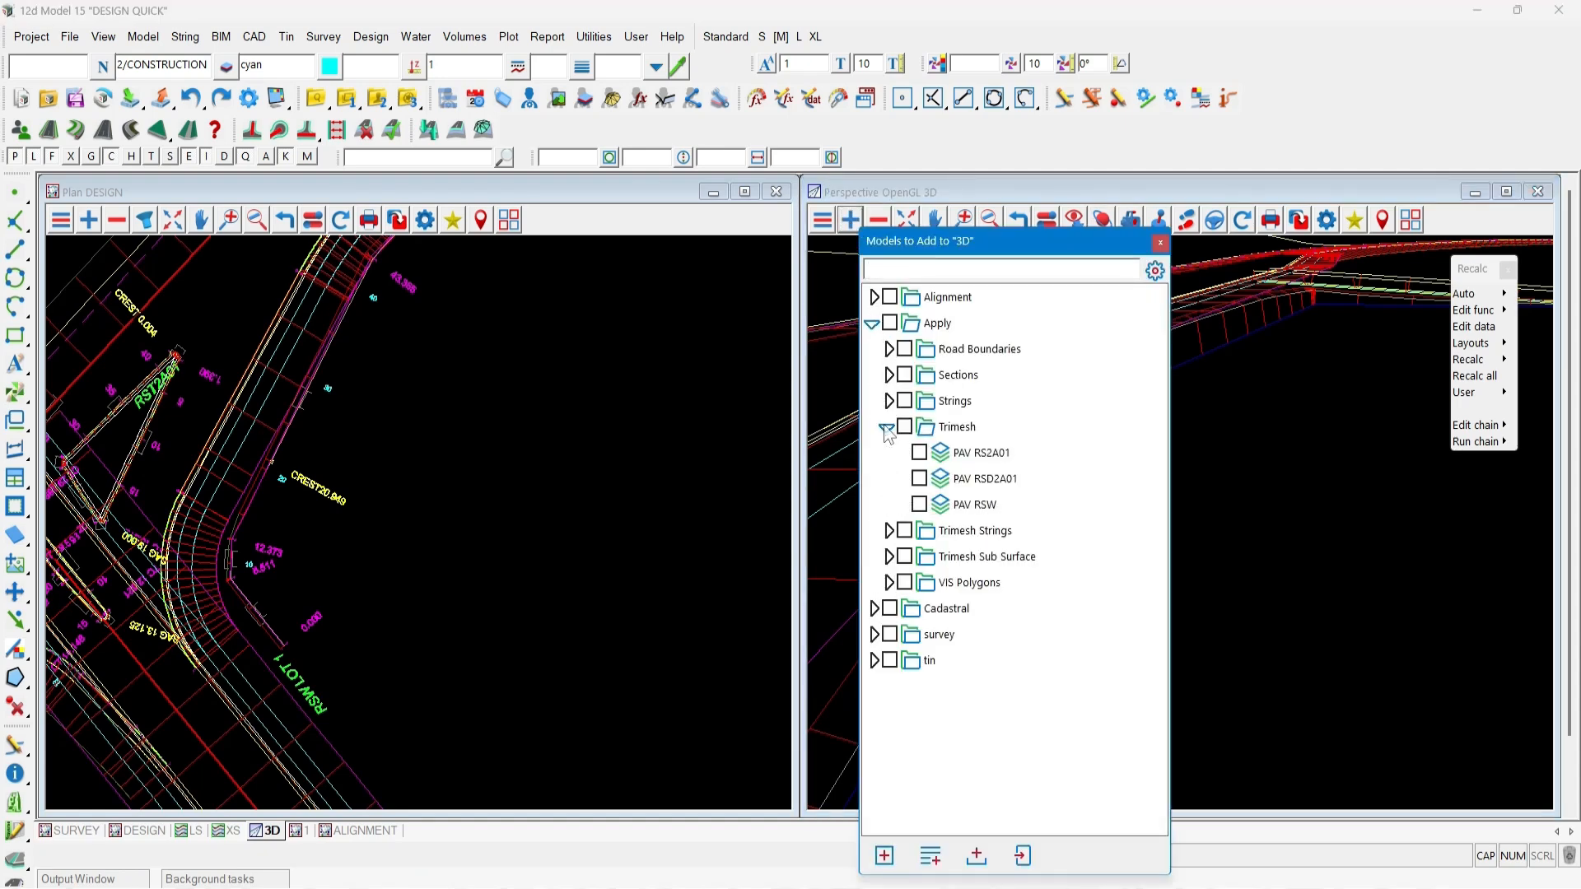
double_click(971, 502)
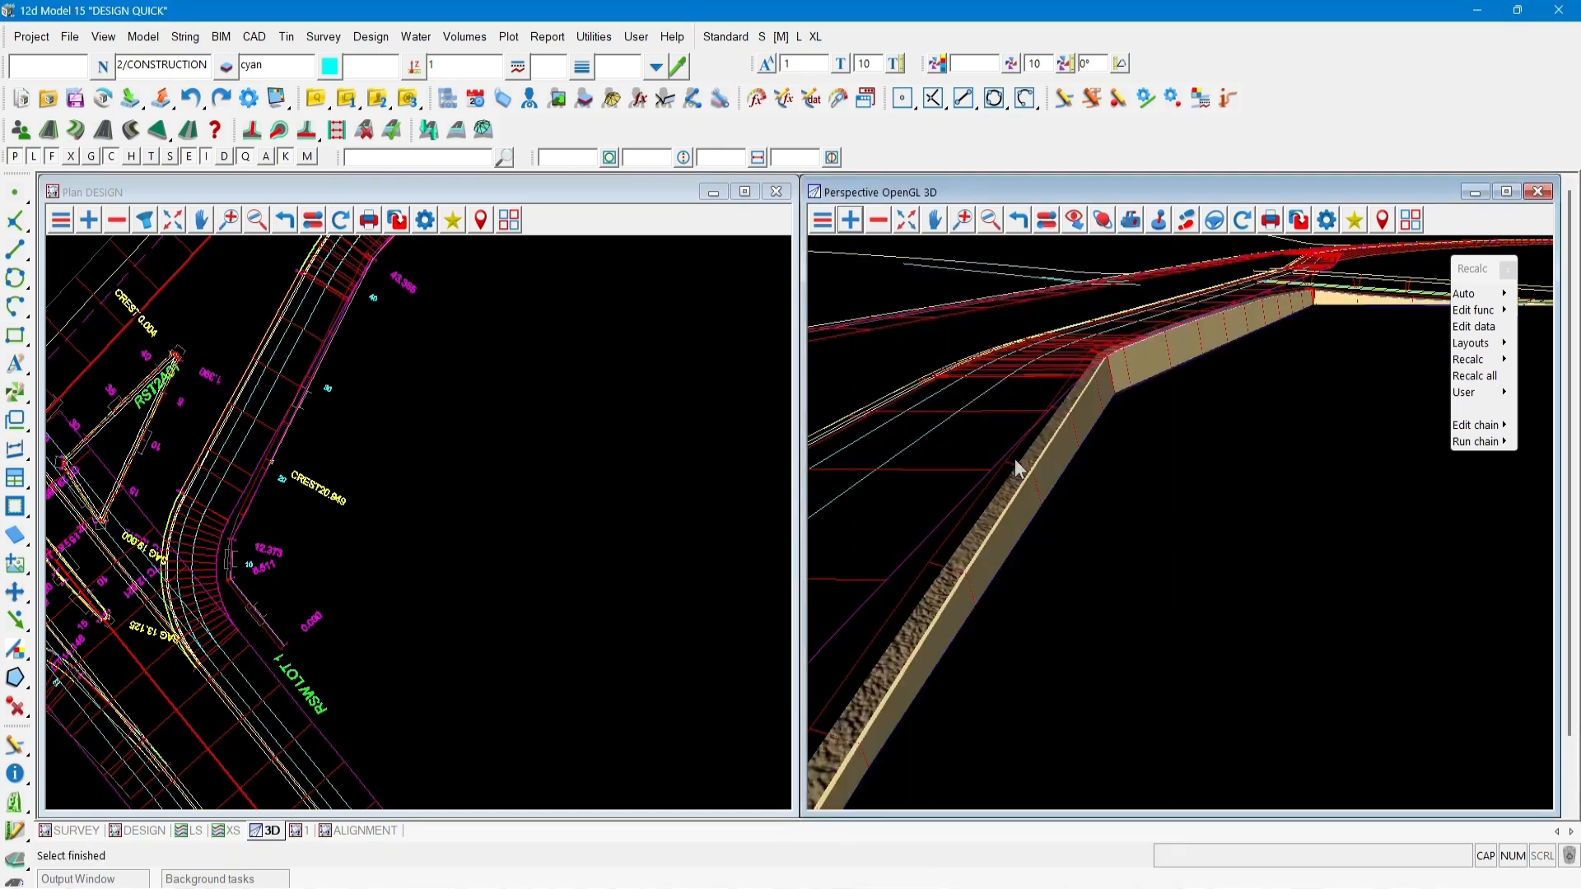
Tile the 3D view over the left half of the screen.
scroll(1025, 484, up, 1)
mouse_move(1028, 491)
middle_down()
mouse_move(1059, 467)
mouse_move(1032, 478)
middle_up()
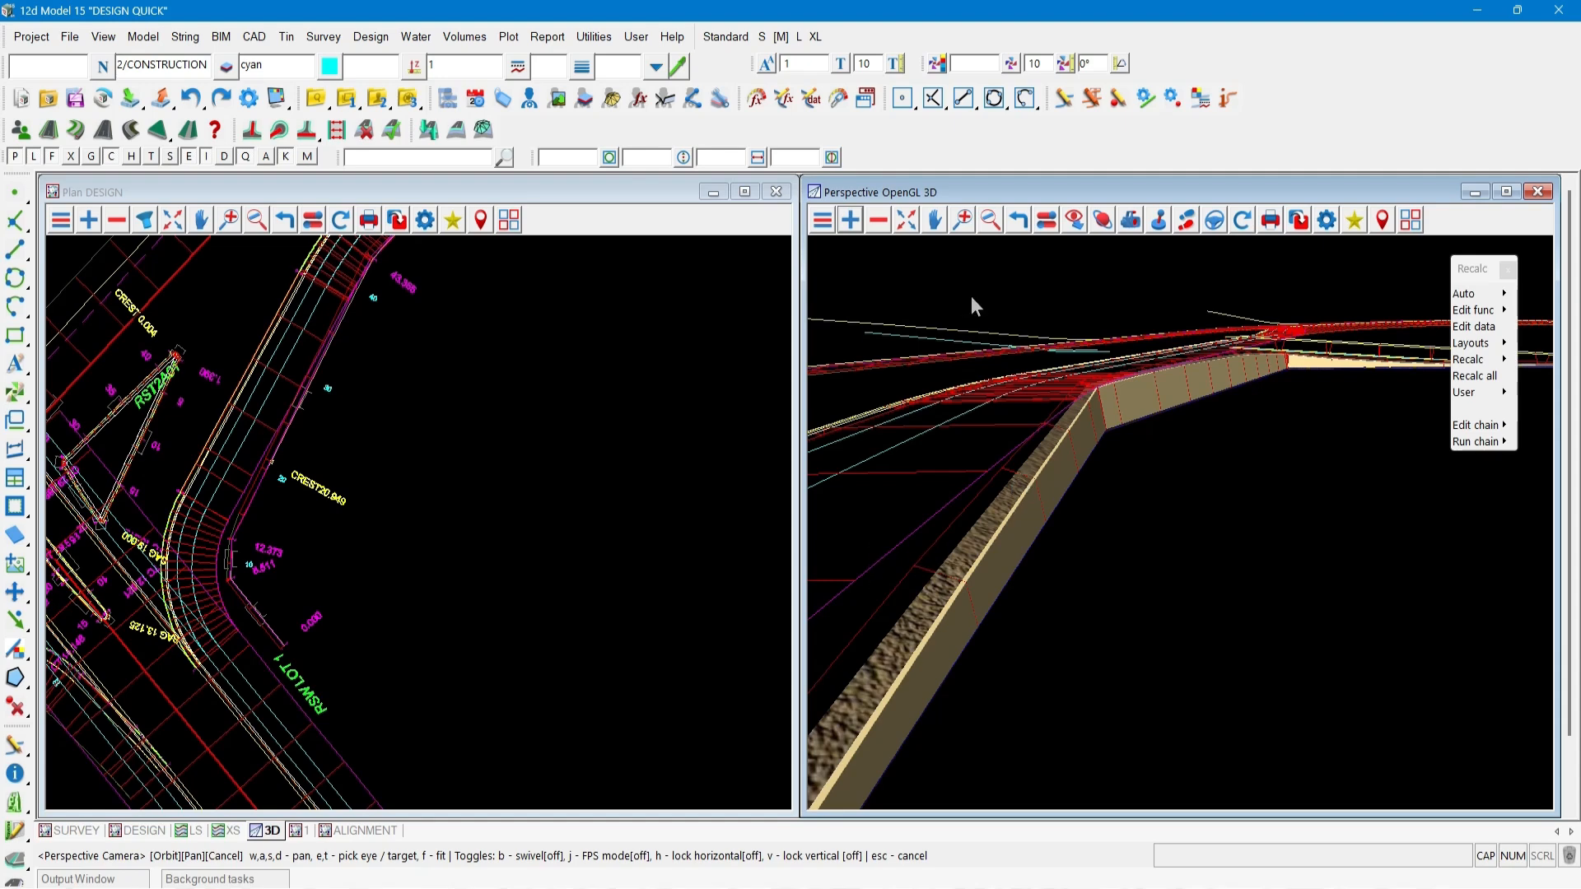
click(1411, 220)
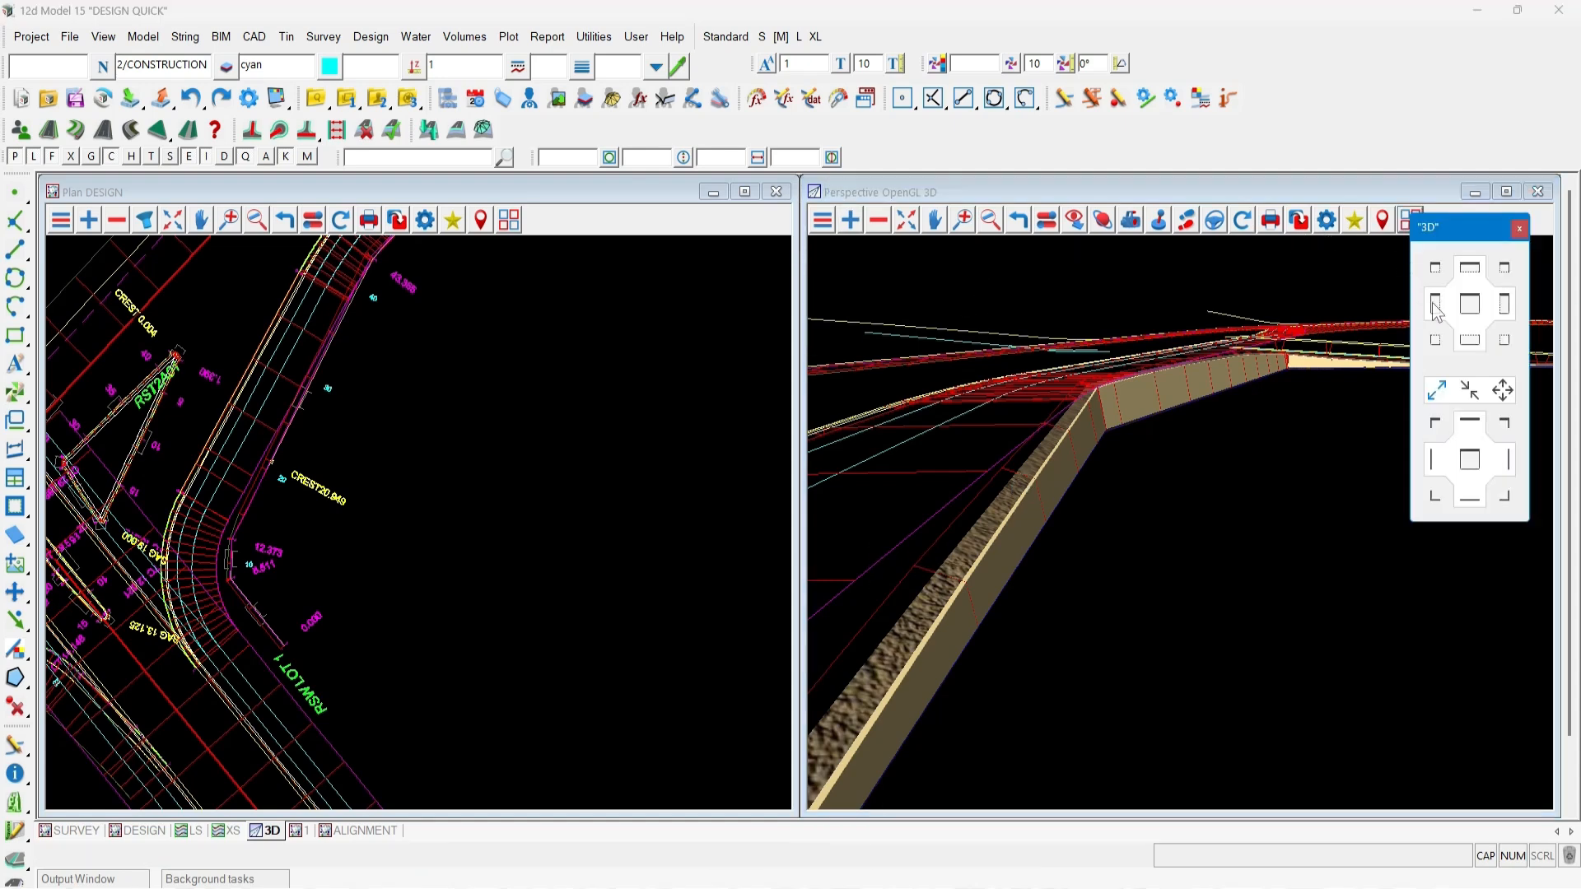
click(1433, 307)
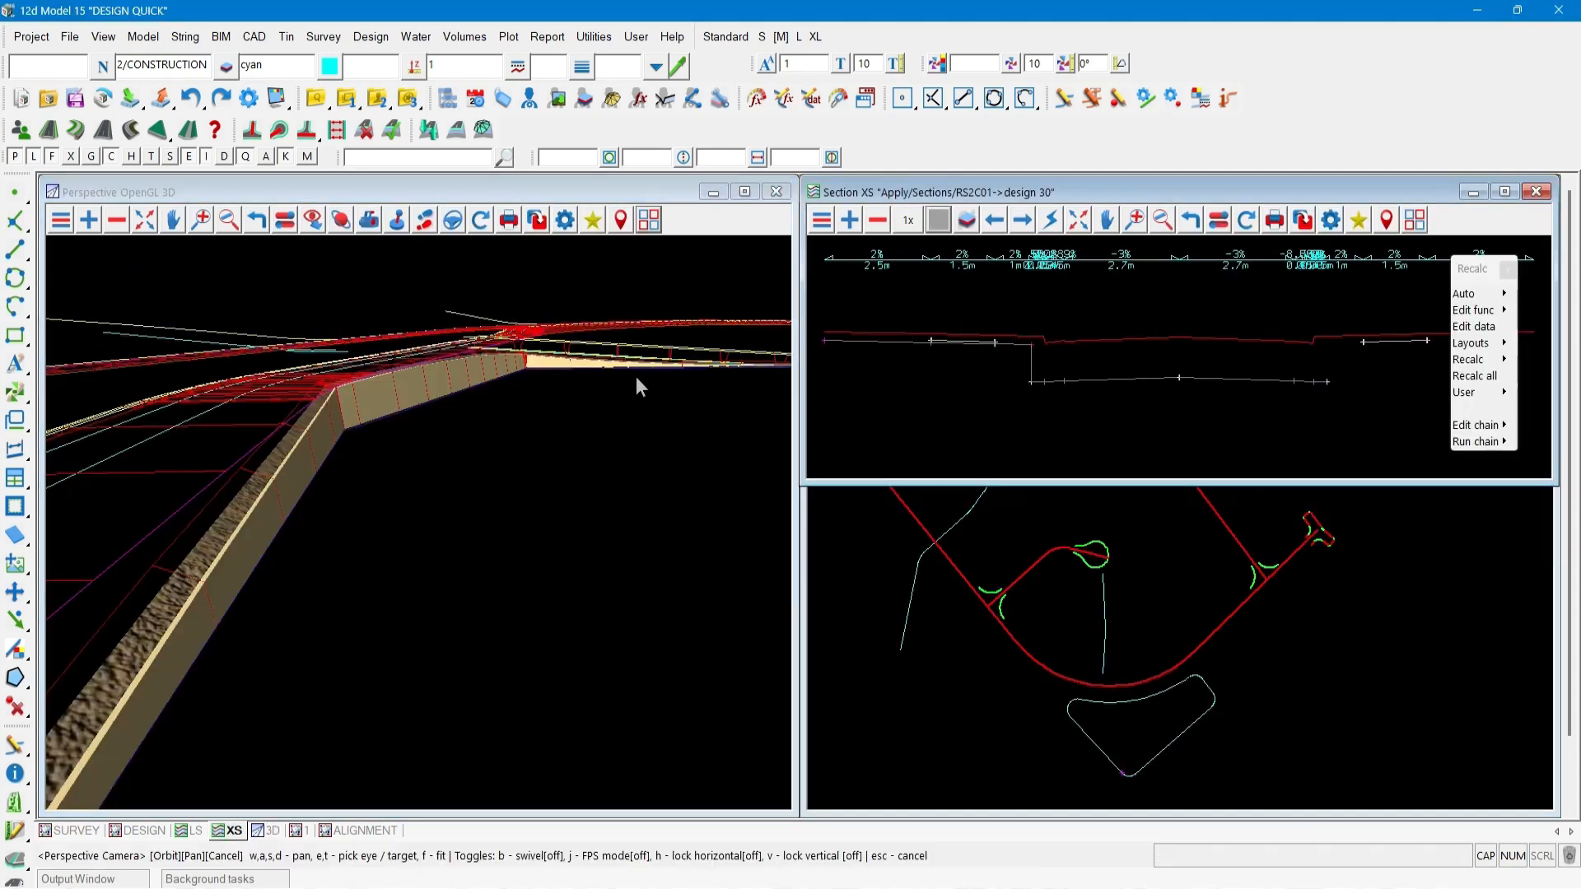
Show the retaining wall's cross section and add the PAV RSW trimesh model to the section view.
click(162, 579)
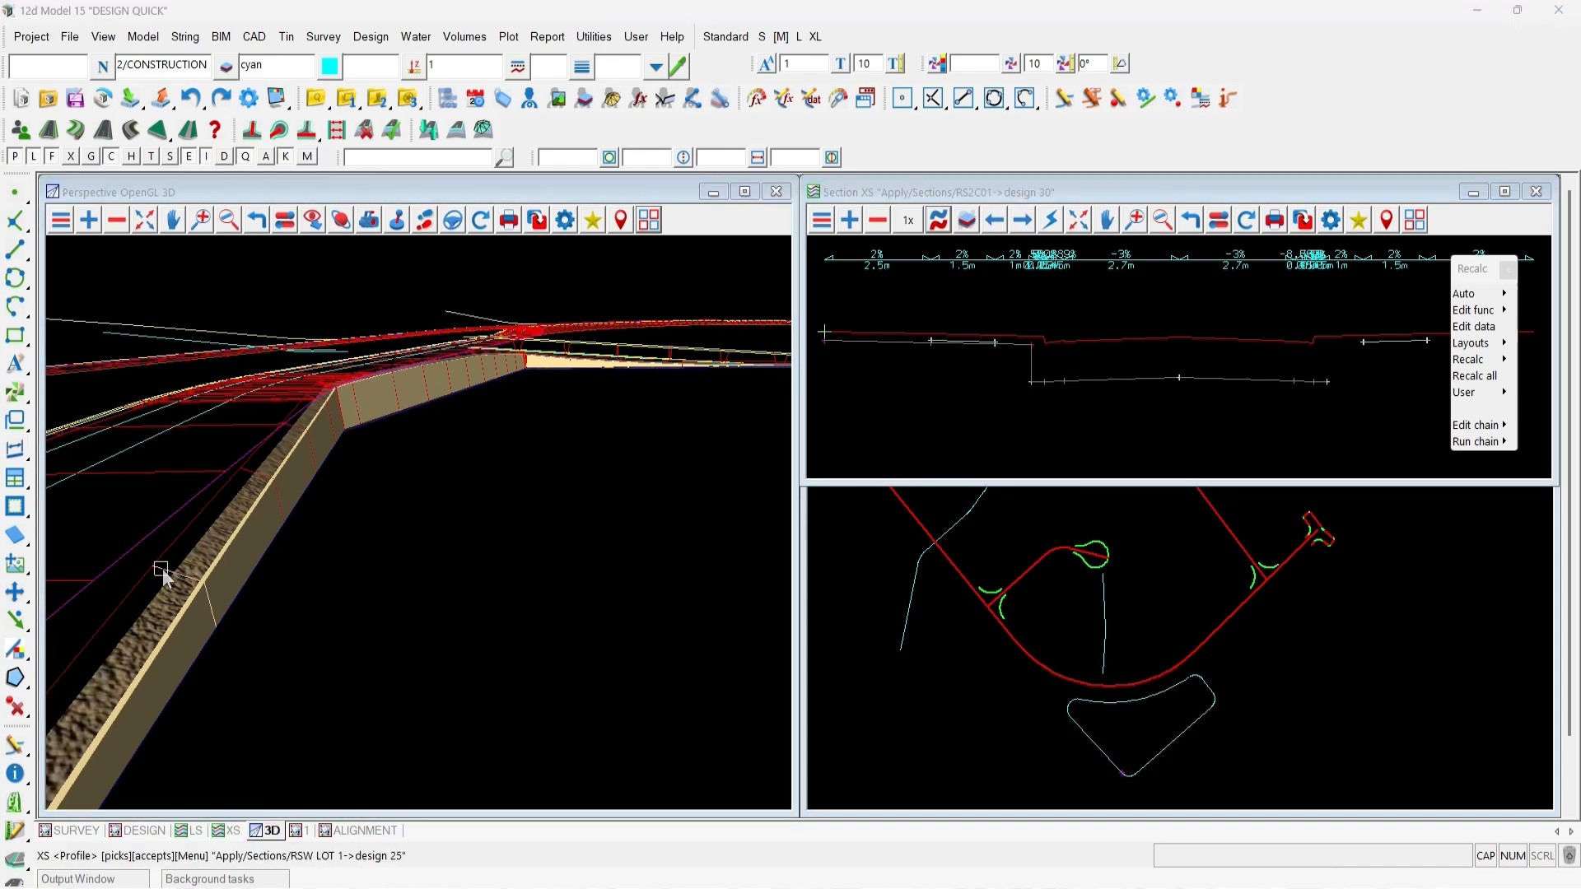
middle_click(162, 570)
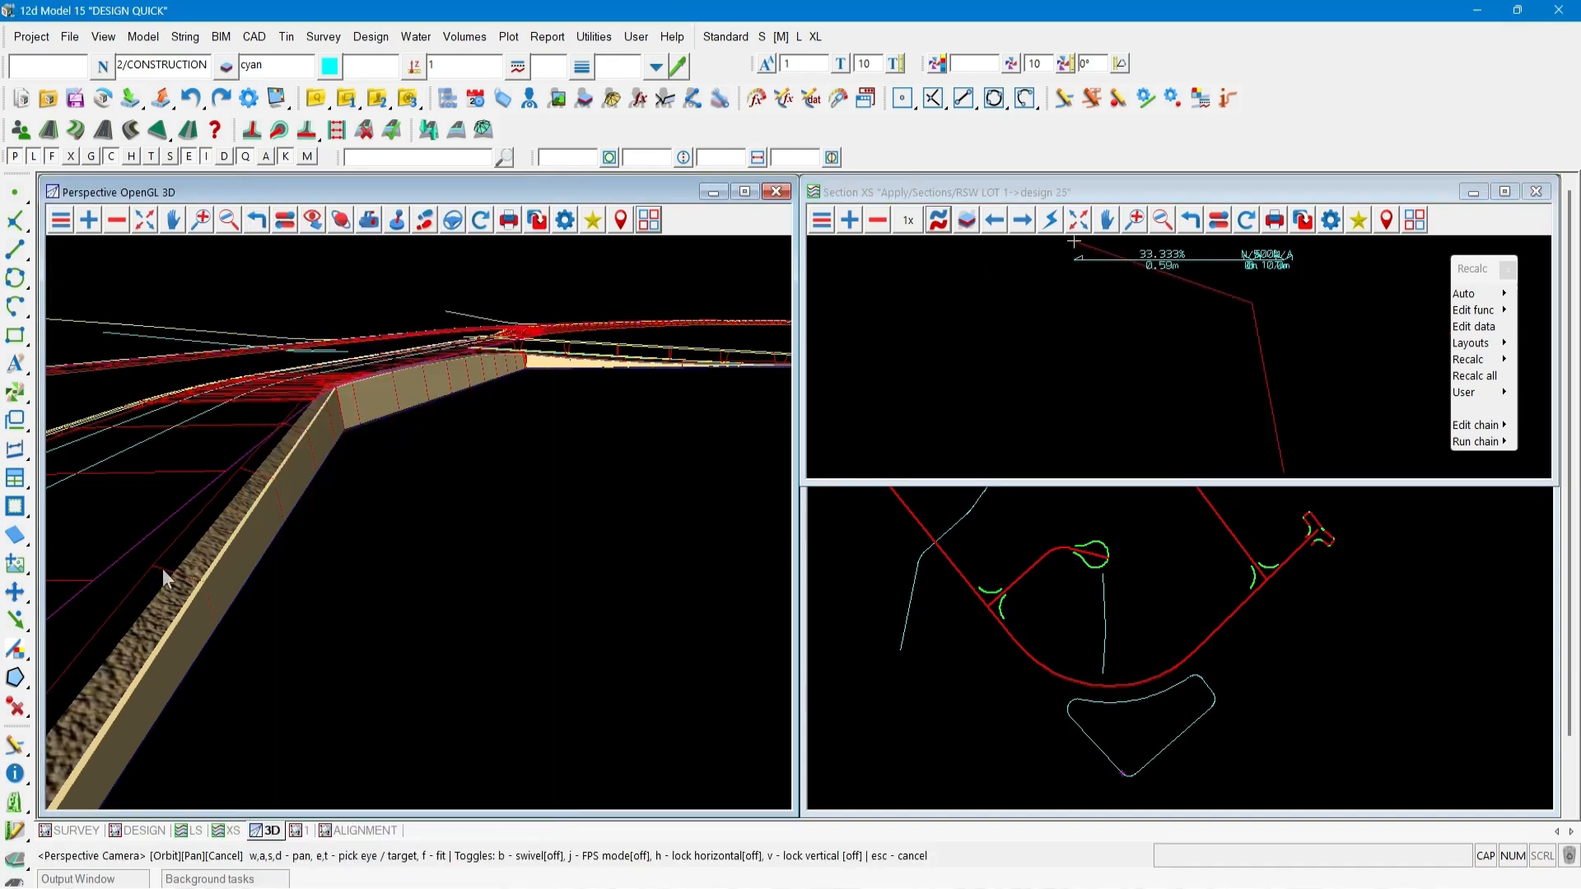
click(849, 220)
click(868, 323)
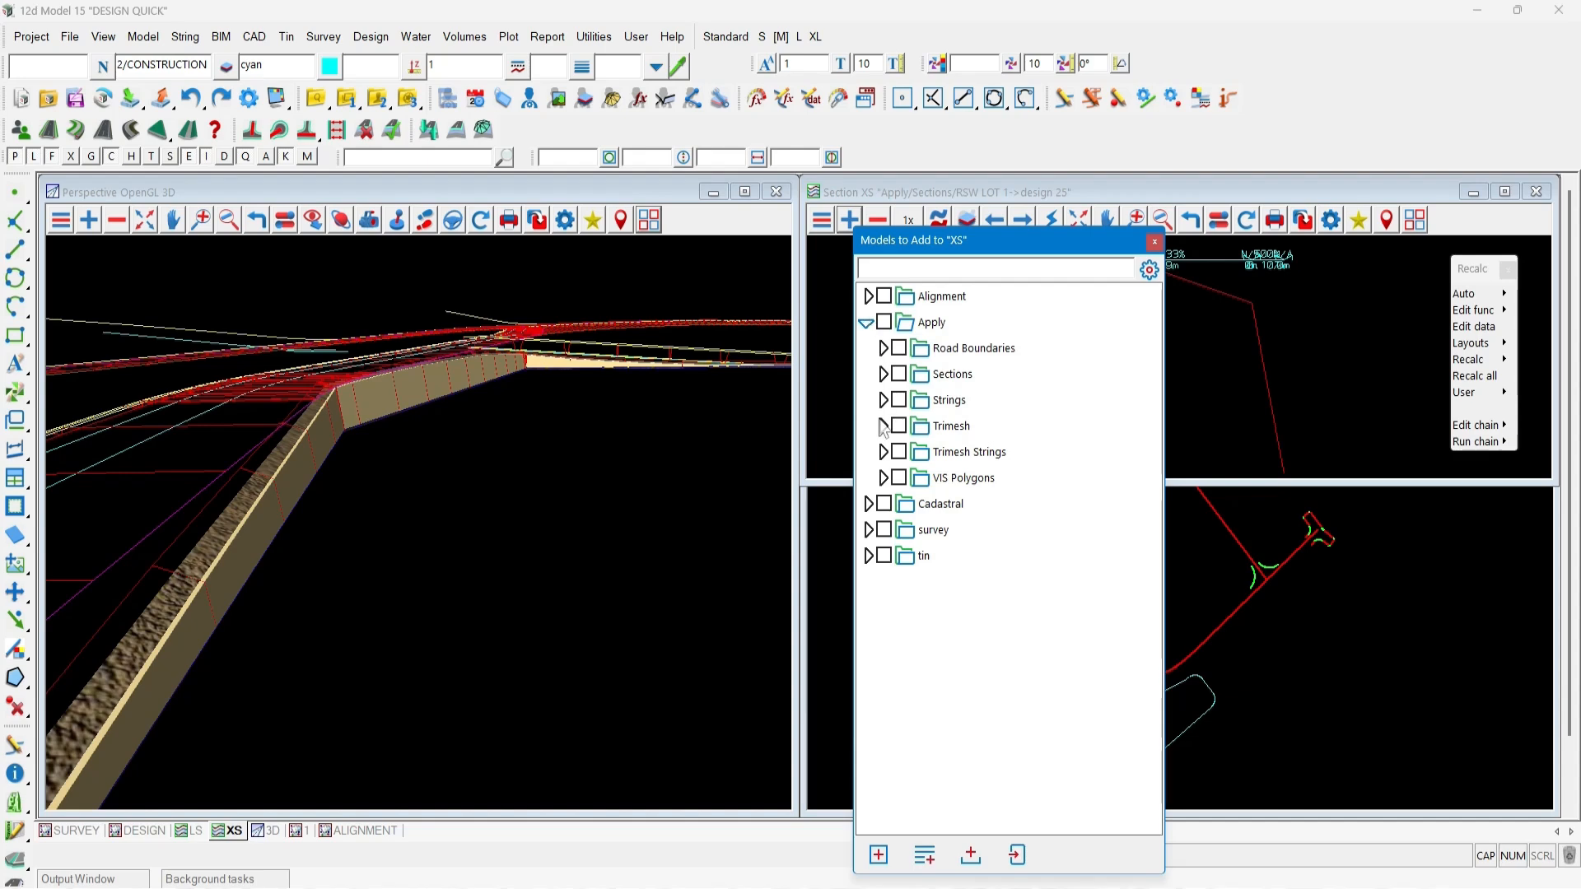
click(883, 426)
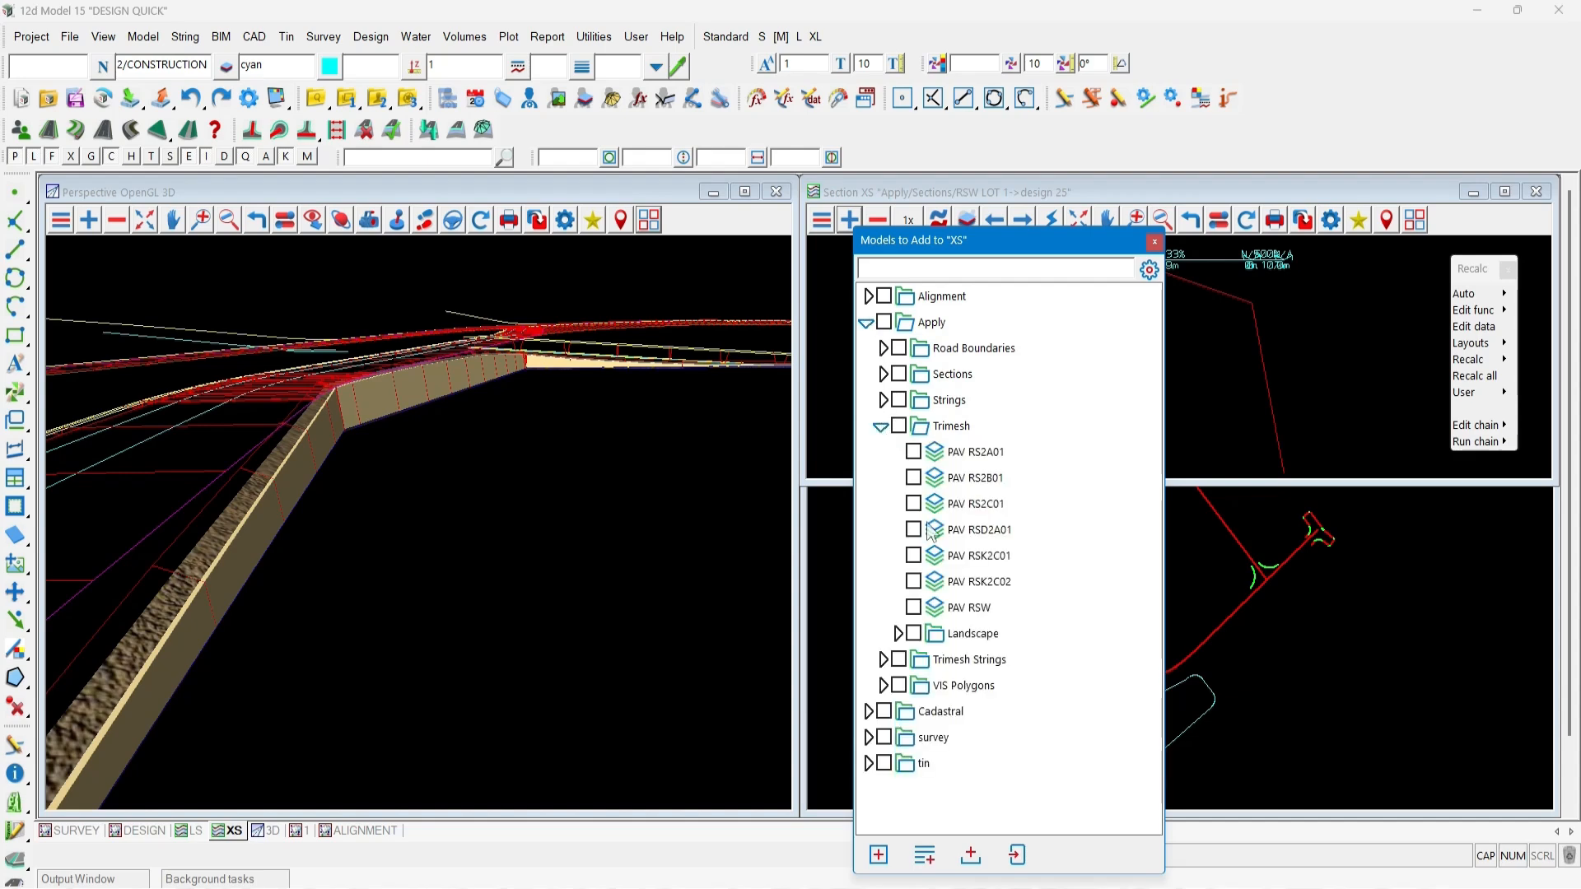
click(970, 609)
double_click(970, 610)
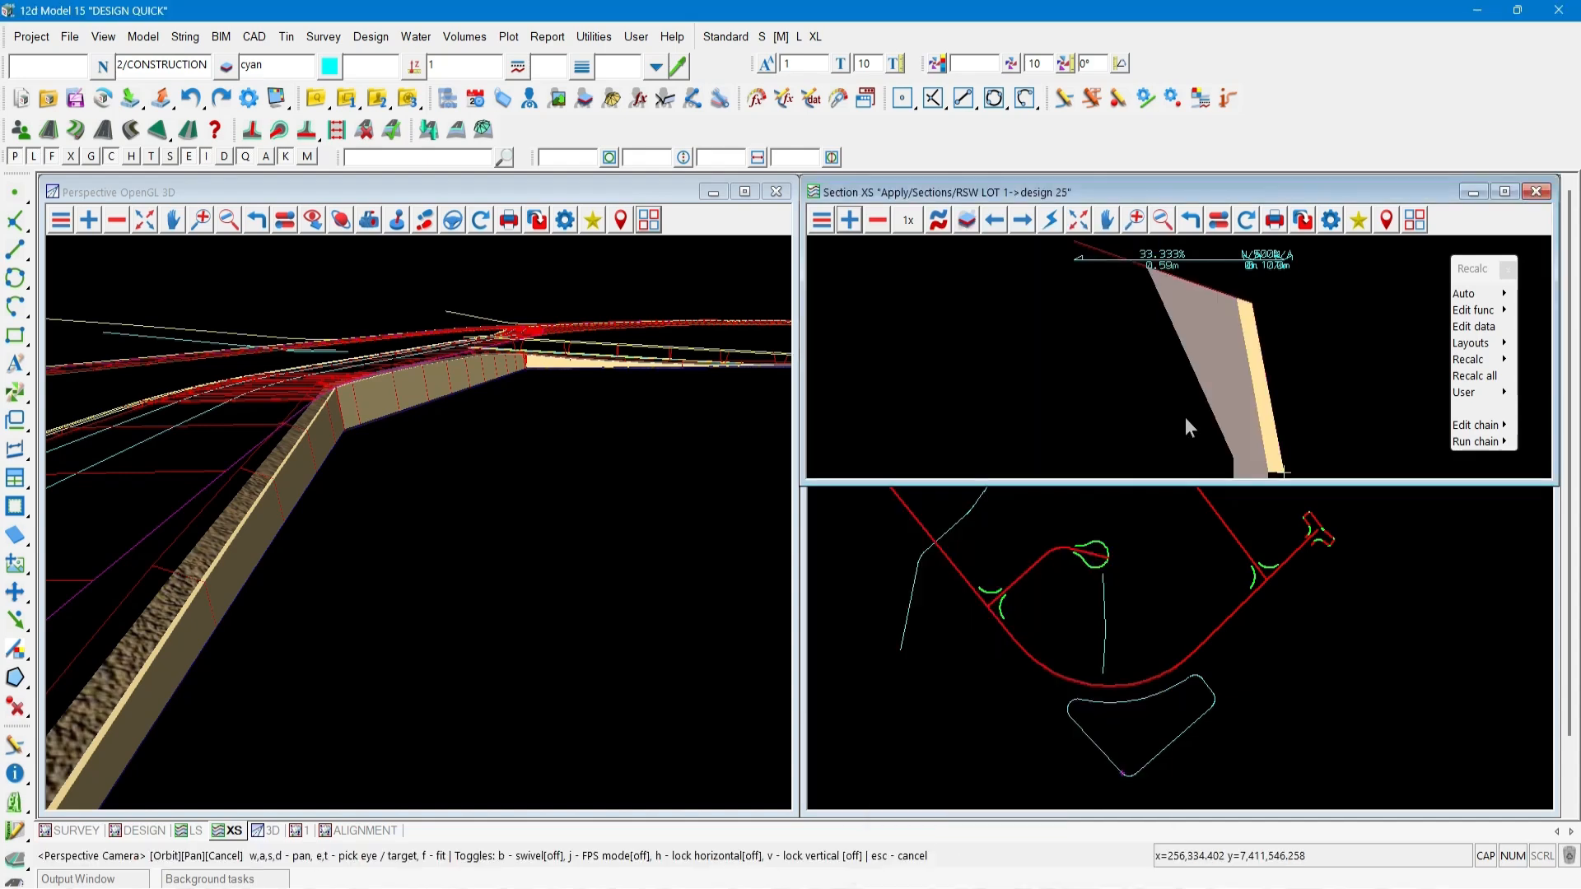
click(1415, 226)
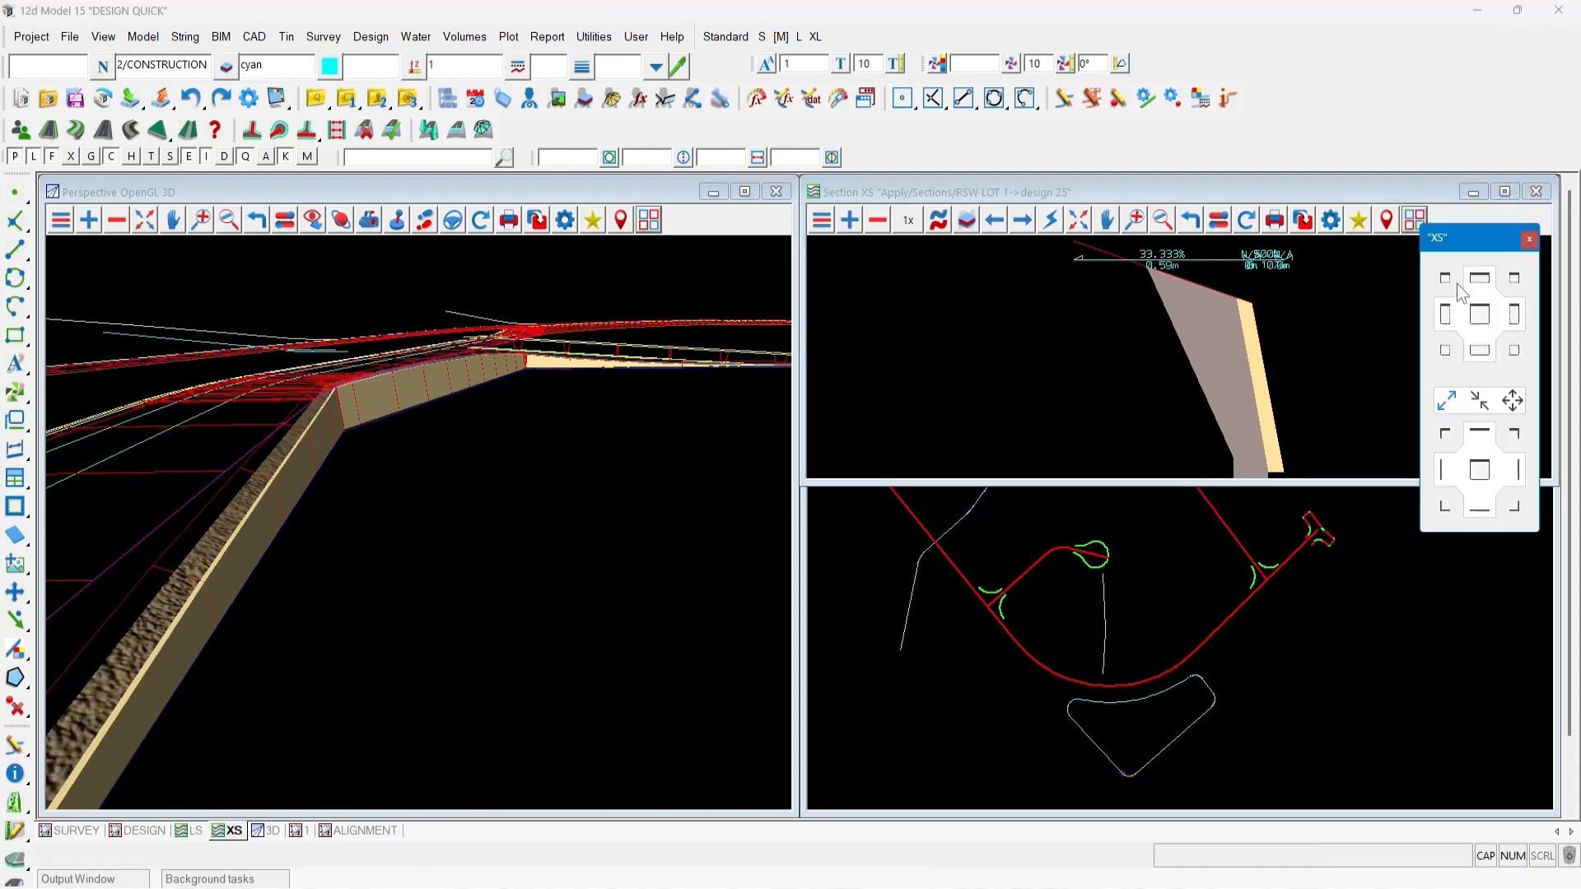
click(1510, 313)
click(1508, 312)
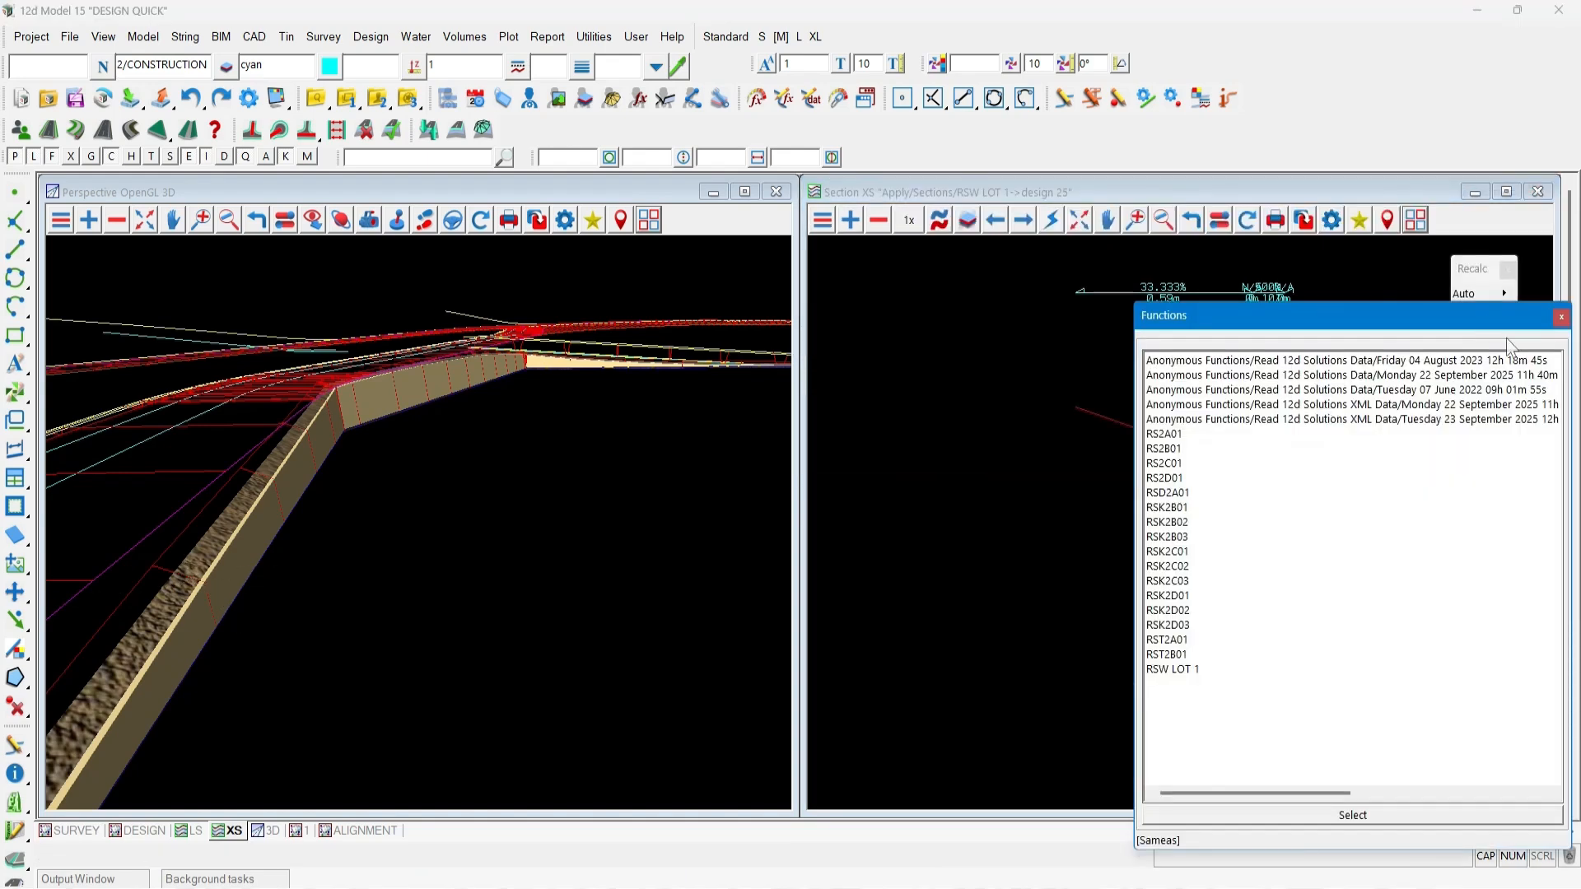
click(1560, 317)
scroll(1268, 609, up, 1)
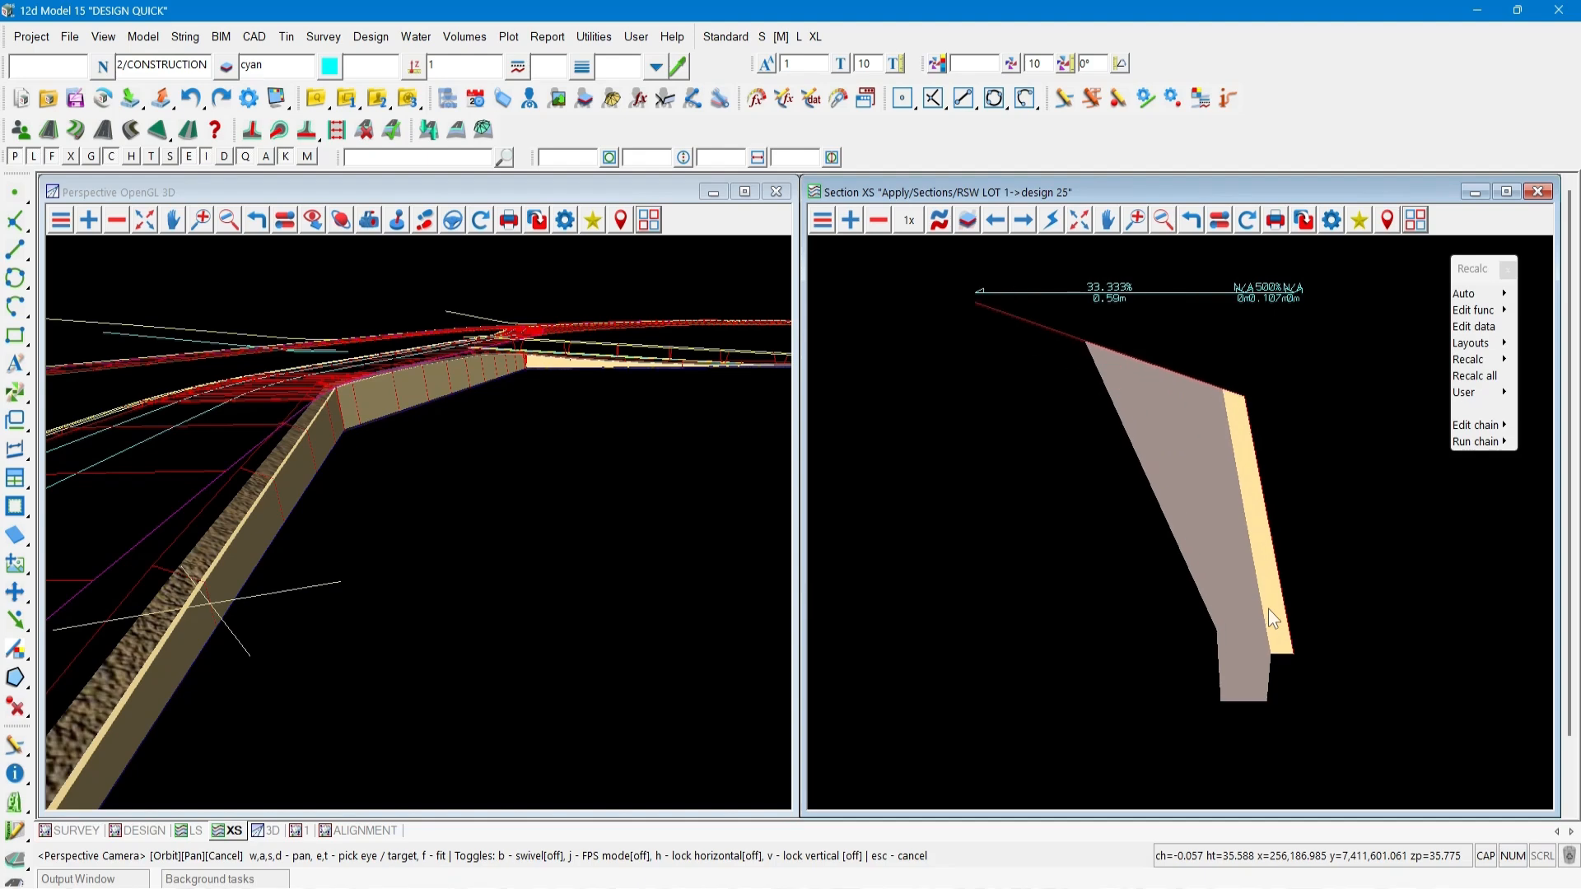